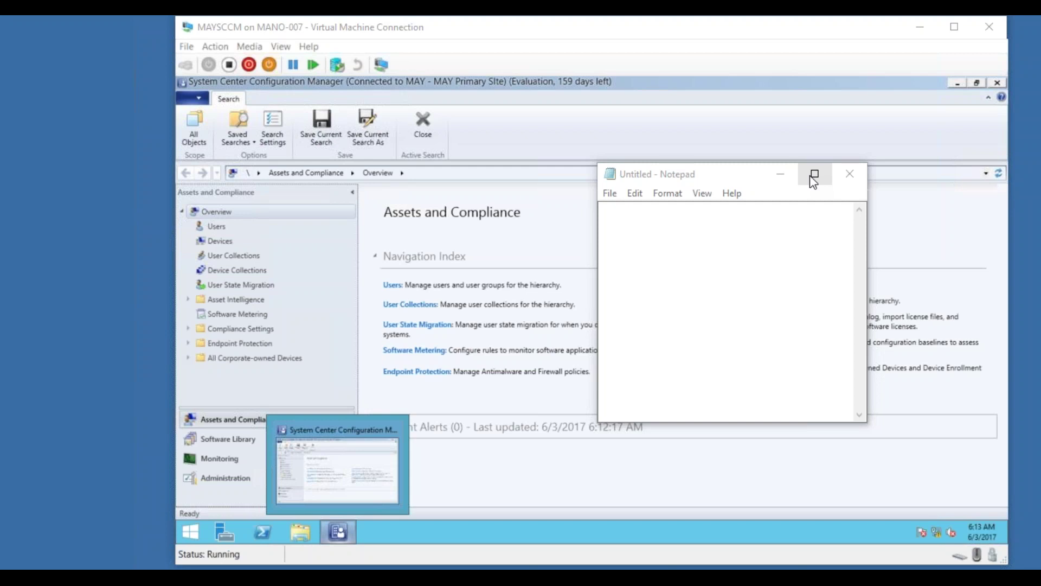
Write the first note 'March - September : CB' and maximise the Notepad window.
click(738, 232)
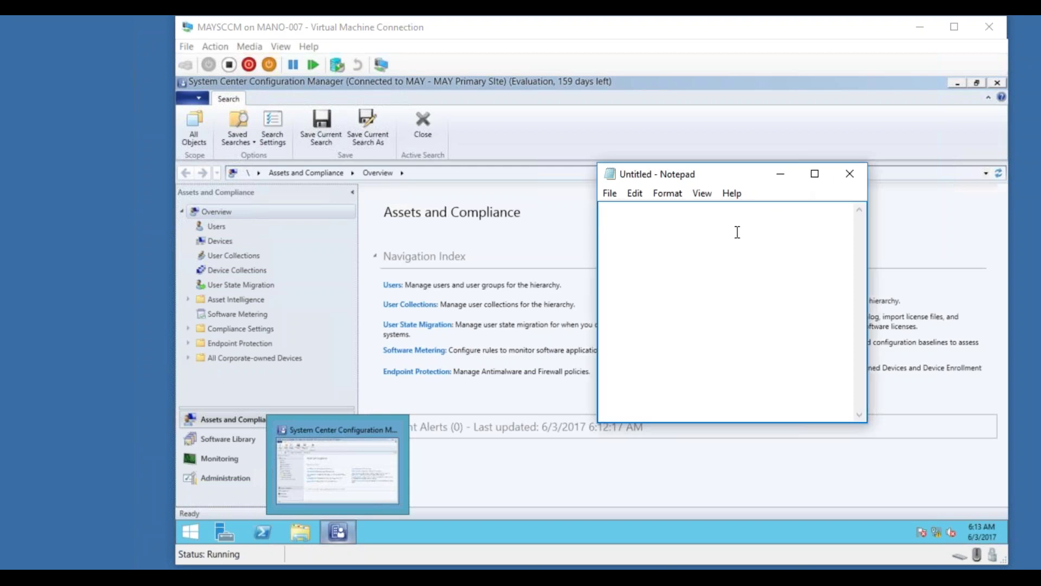
text(March . September)
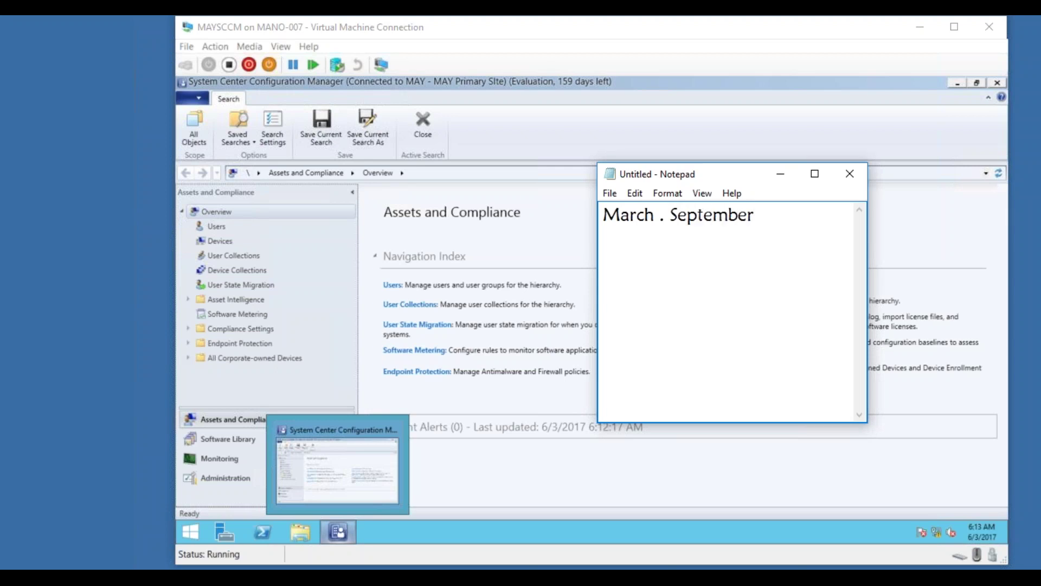
click(664, 219)
key(BackSpace)
text(-)
click(815, 175)
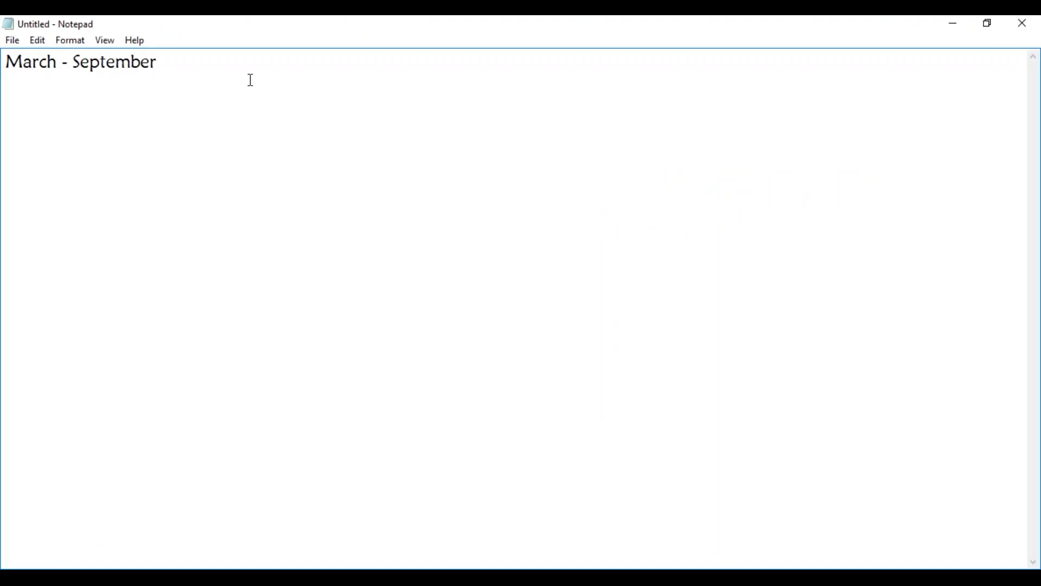
text(: CB)
Add lines '4 Months: CBB', the LTSB 5 years extendable for another 5 years note, and '10 Years'.
key(Return)
key(Return)
text(4 Months)
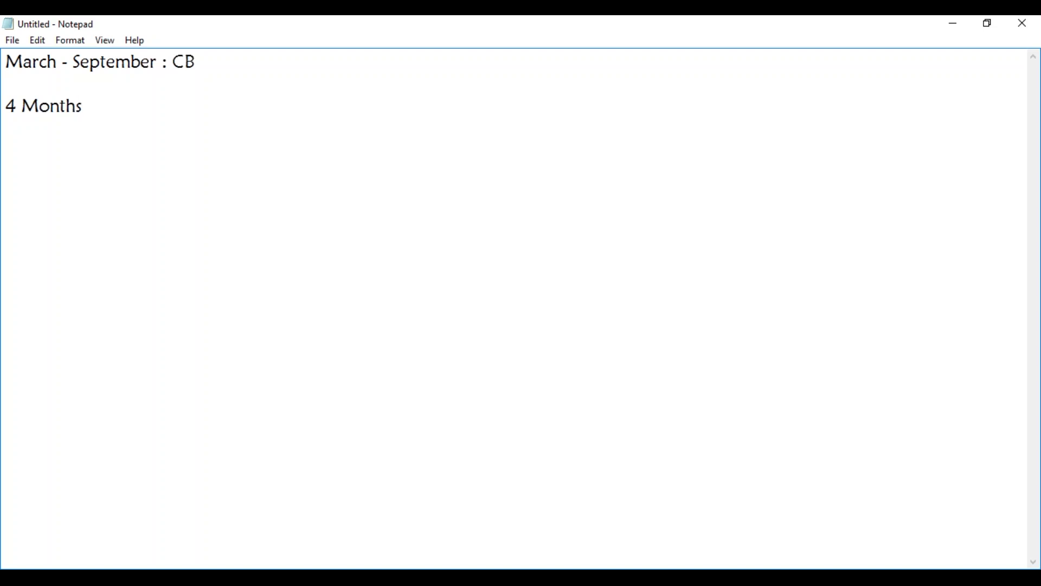
text(: CBB)
key(Return)
key(Return)
text(LTSB)
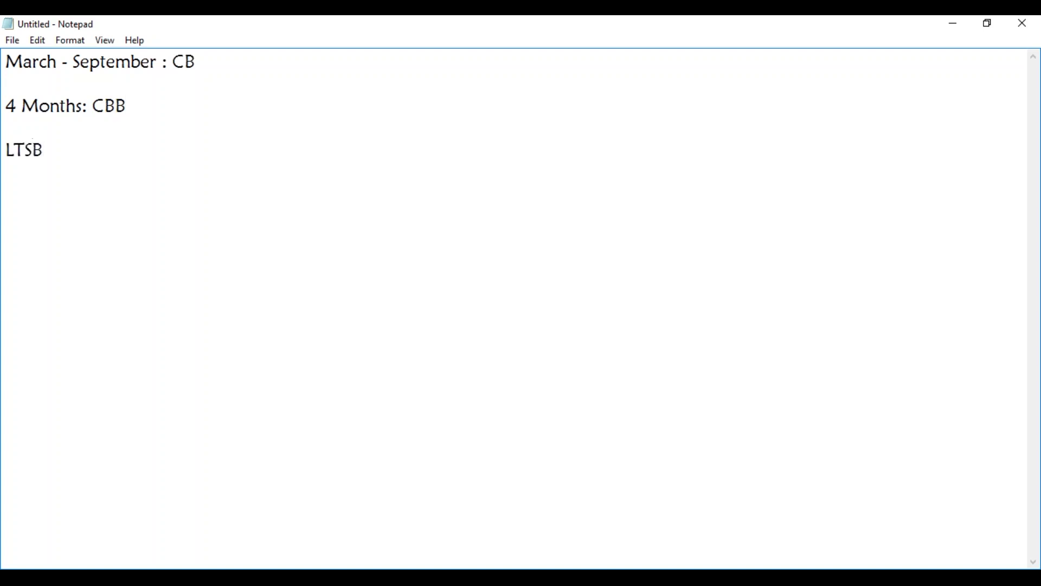
text(: 5 Years a new )
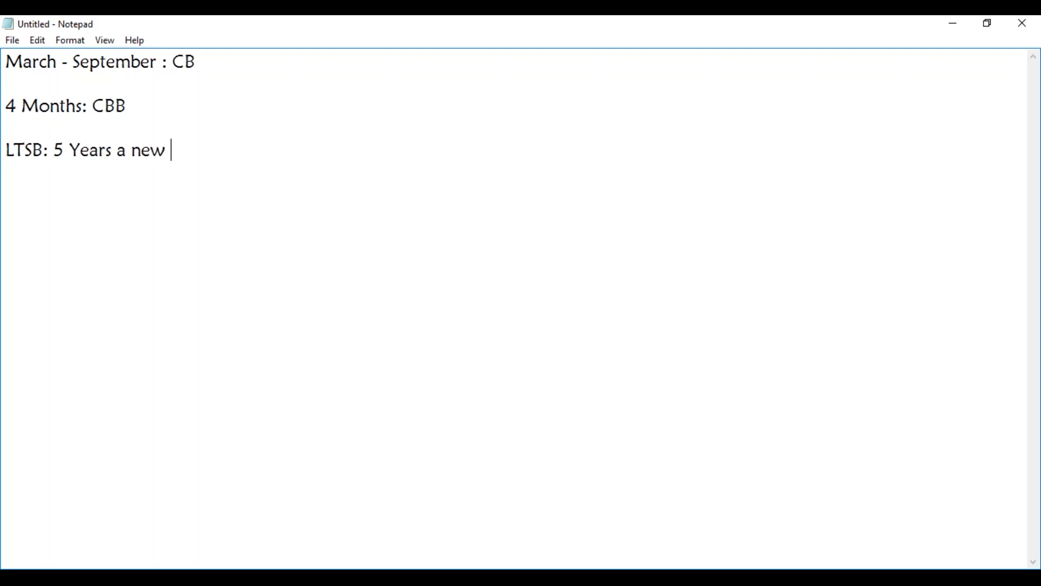
text(LTSB)
text( and i)
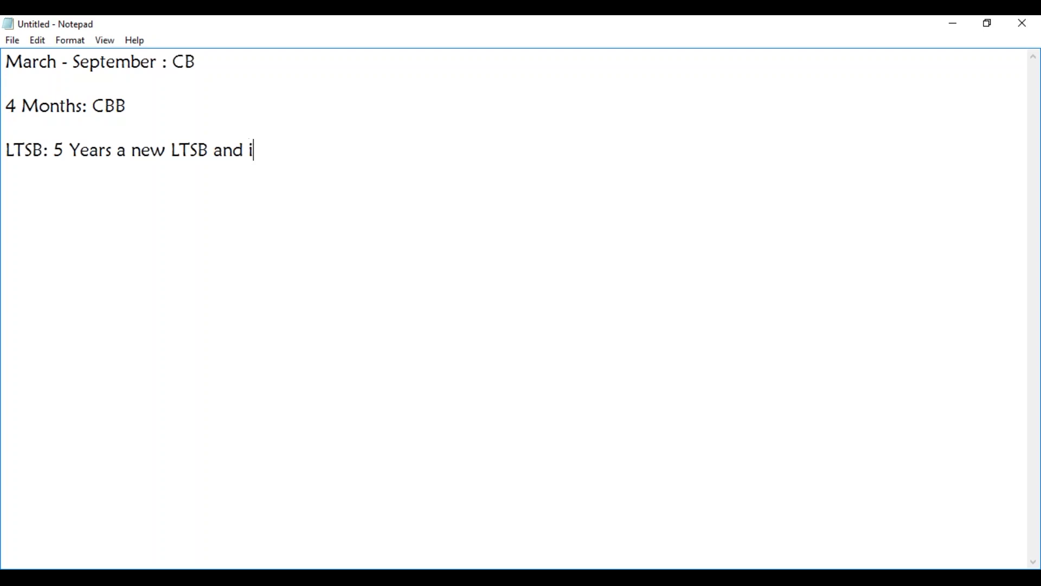
text(t is allow)
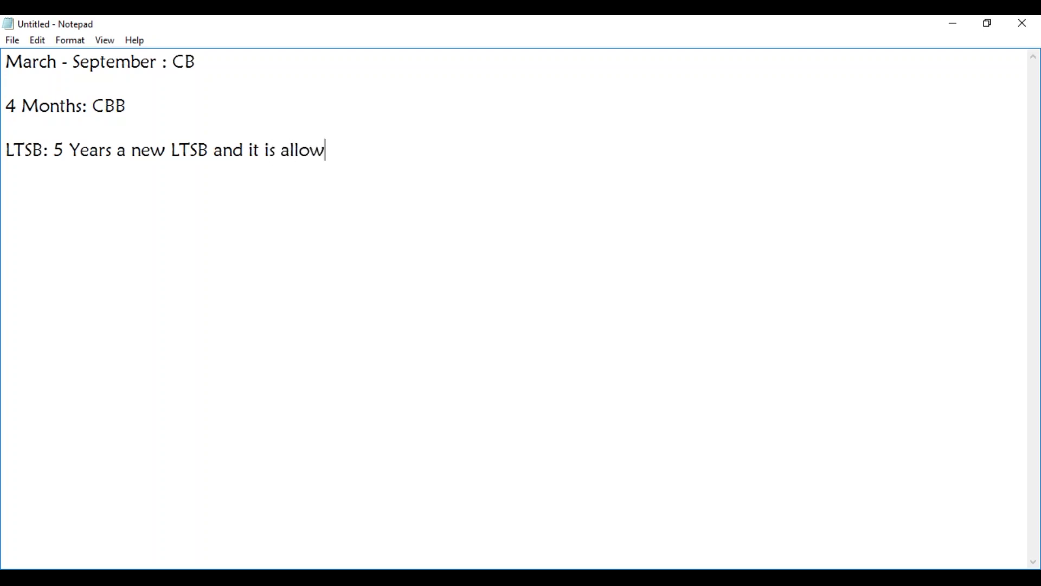
text(ed or can be extended )
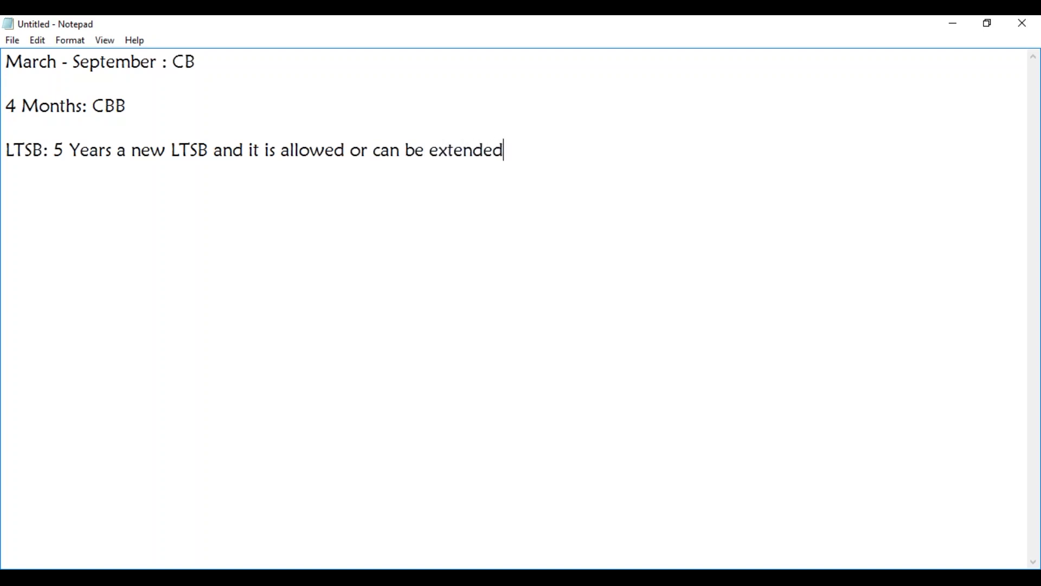
text(for another 5 years)
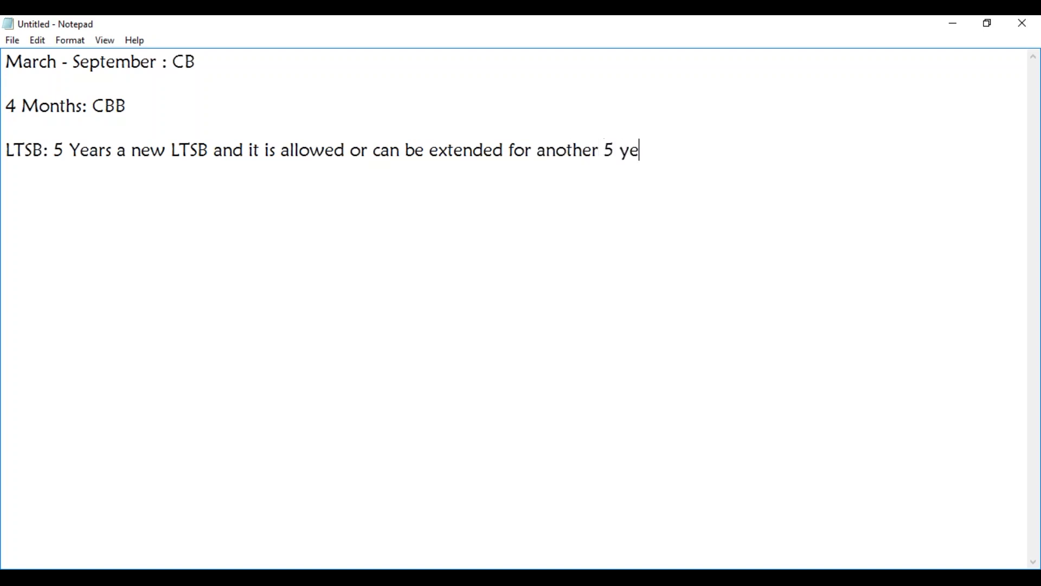
key(Return)
text(10 Years)
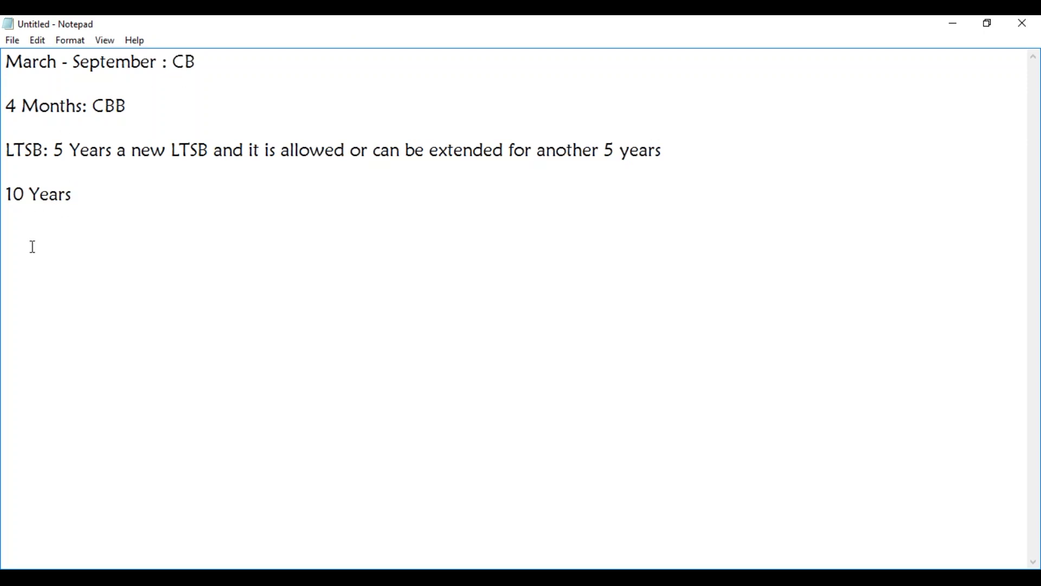
Type the headings 'Feature Updates' and 'Quality Updates' on new lines.
key(Return)
key(Return)
key(Return)
text(Feature )
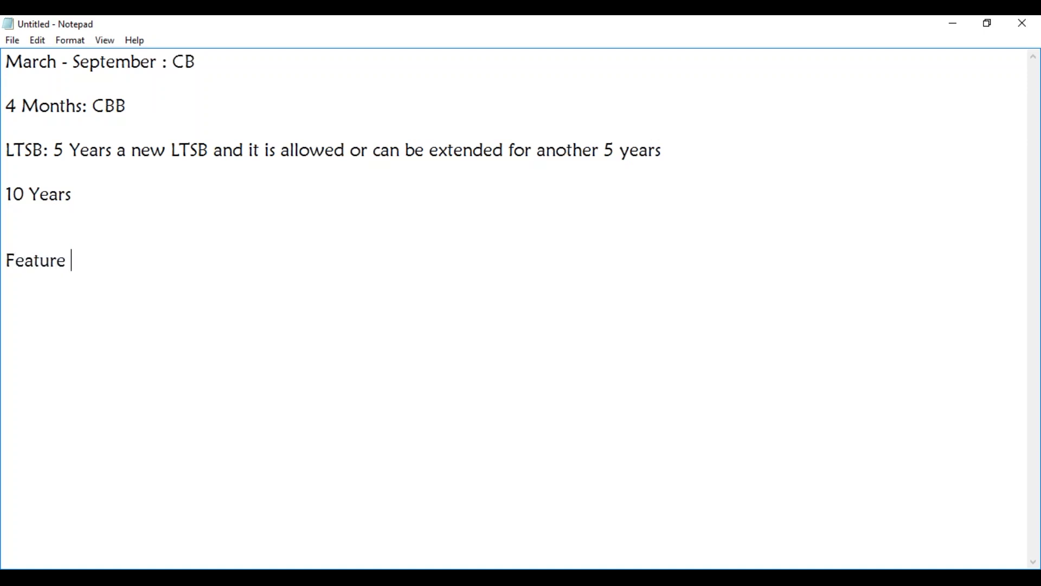
text(Updt)
key(BackSpace)
text(ate)
key(Return)
key(Return)
text(Quality U)
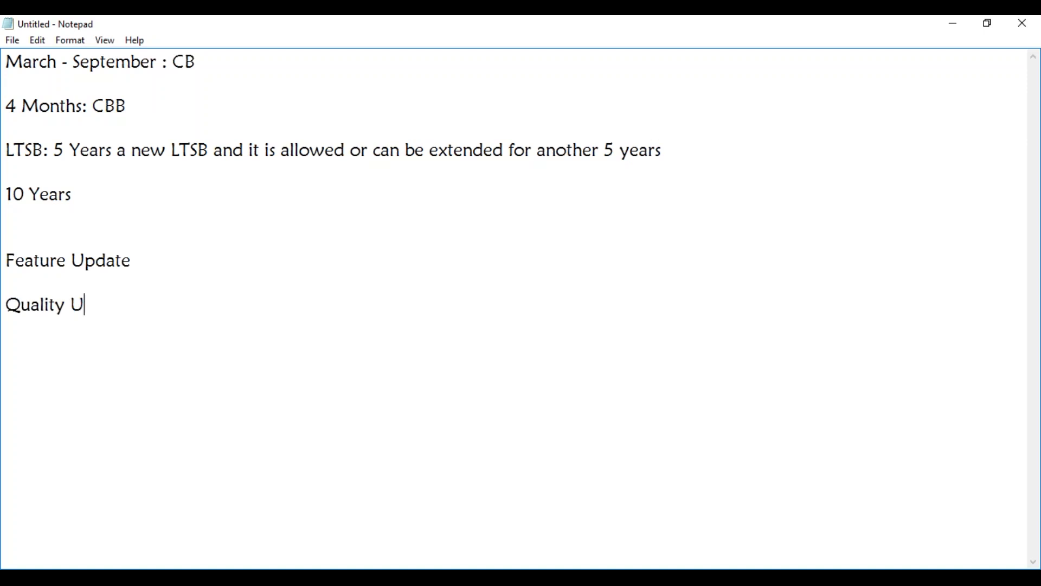
text(pdates)
Add colons to both headings, making 'Feature Updates:' and 'Quality Updates:'.
click(145, 266)
text(s)
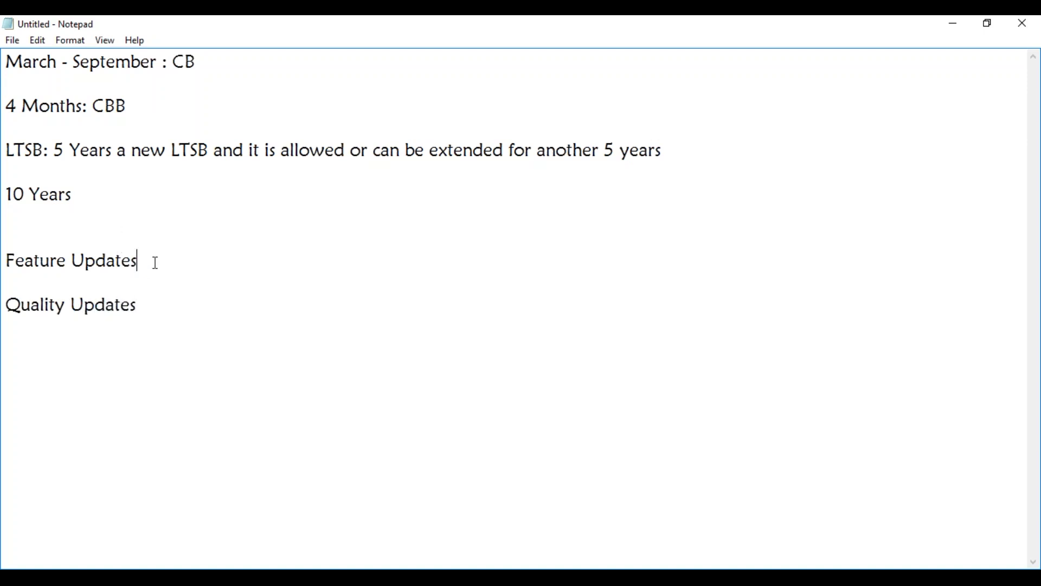
text(:)
click(146, 307)
text(:)
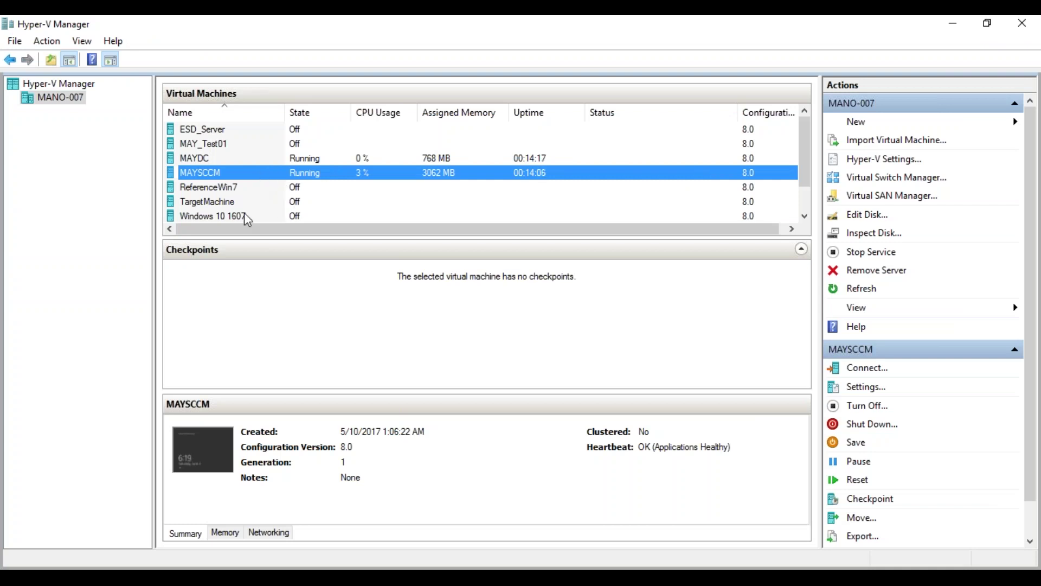
Connect to the TargetMachine virtual machine and start it.
click(220, 202)
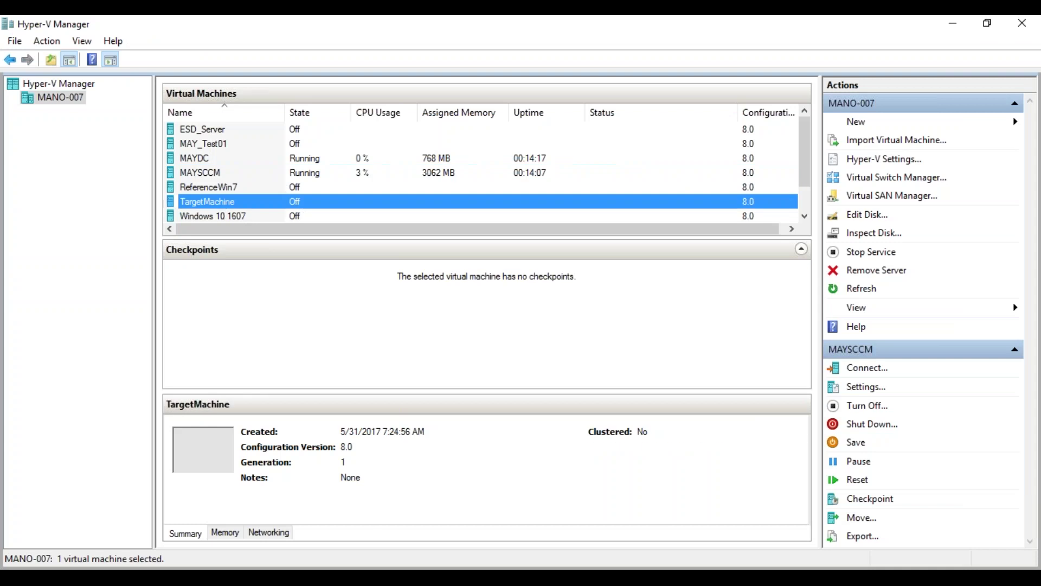
double_click(220, 202)
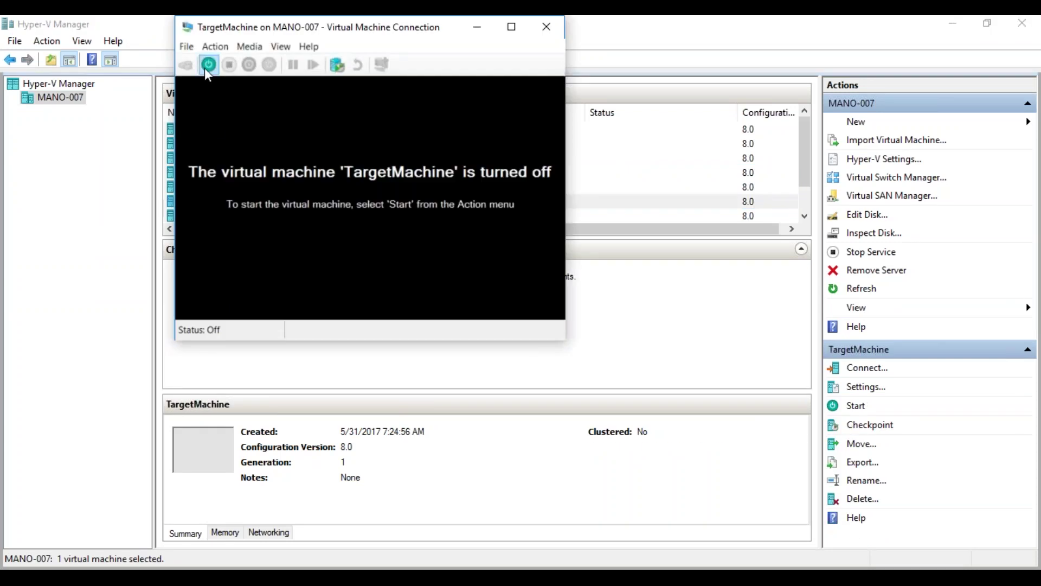
click(207, 67)
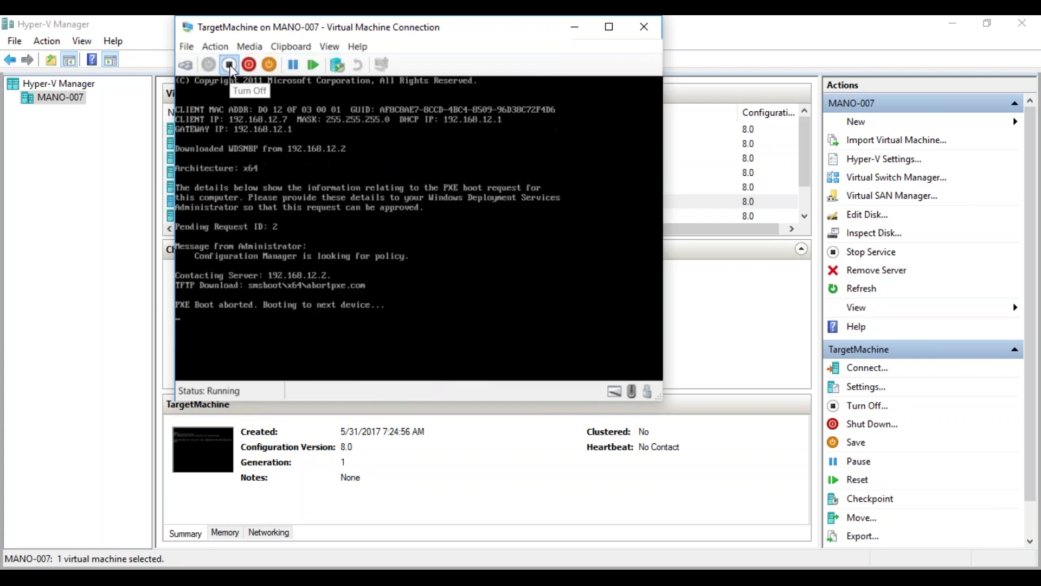
Turn off TargetMachine, confirm the shutdown, and minimise its connection window.
click(229, 65)
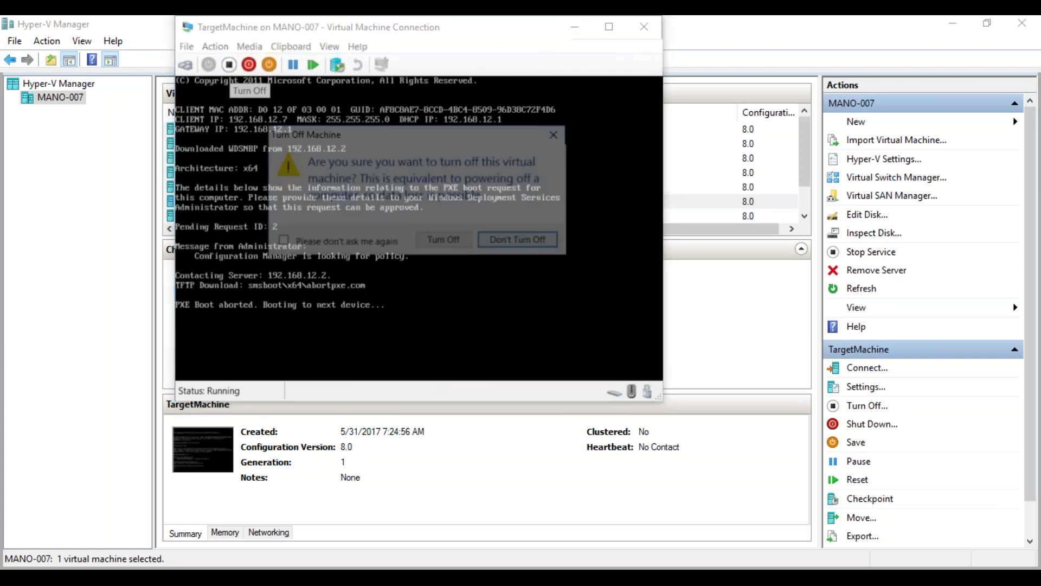
click(465, 247)
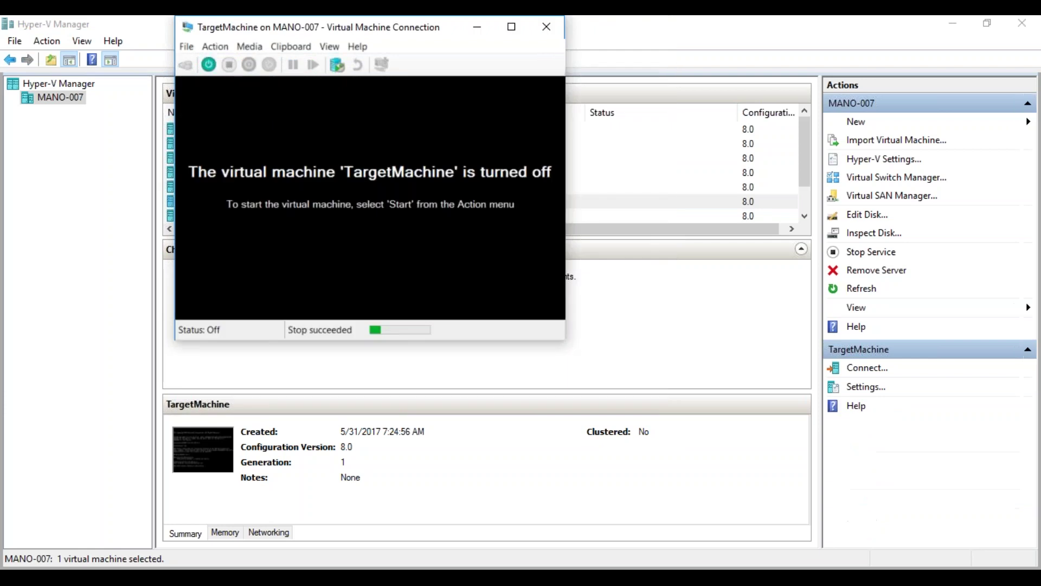
click(490, 34)
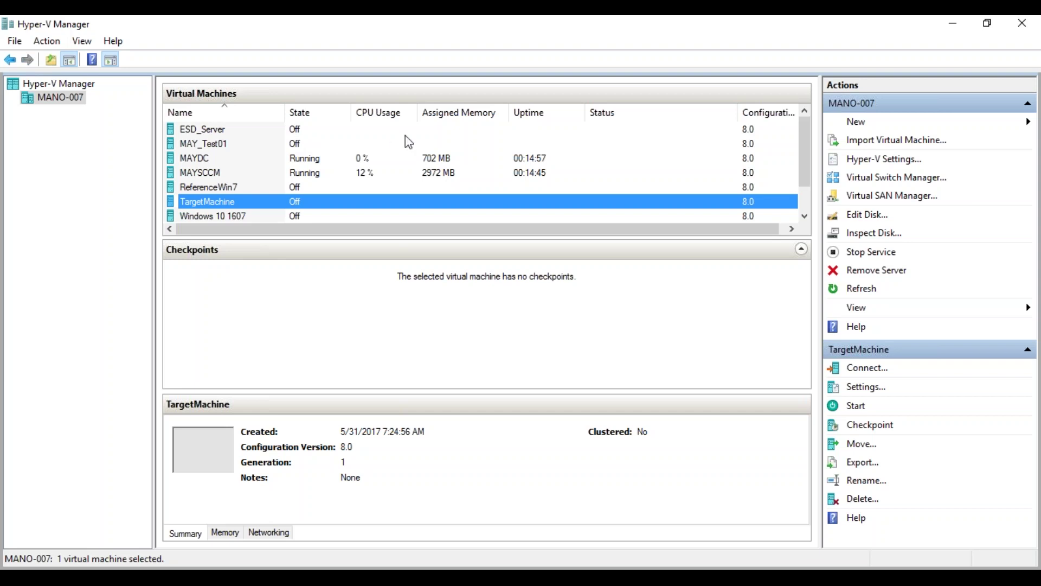
Connect to MAYSCCM and show Software Library > Operating Systems > Task Sequences.
double_click(209, 171)
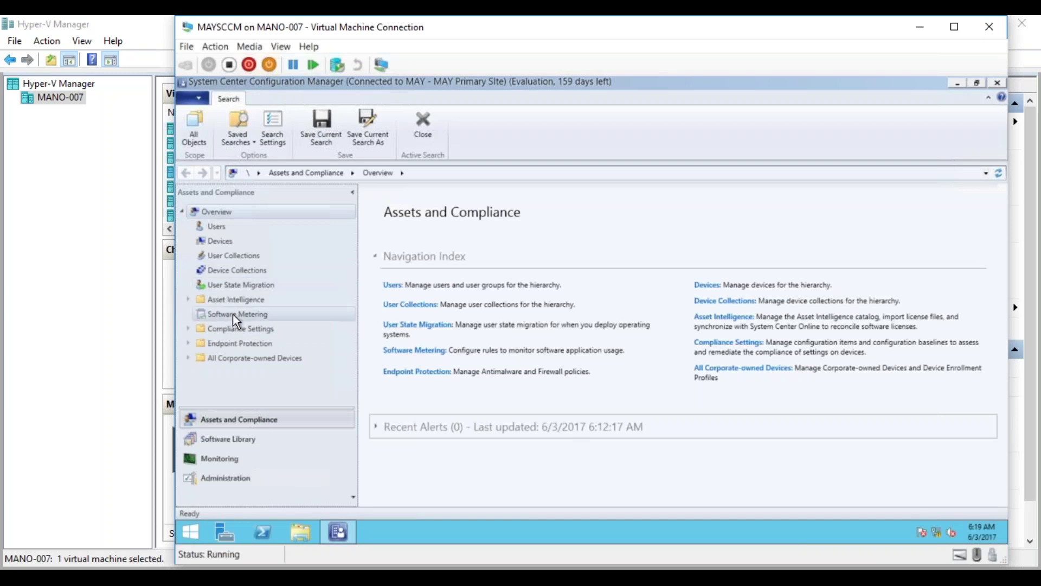
click(229, 438)
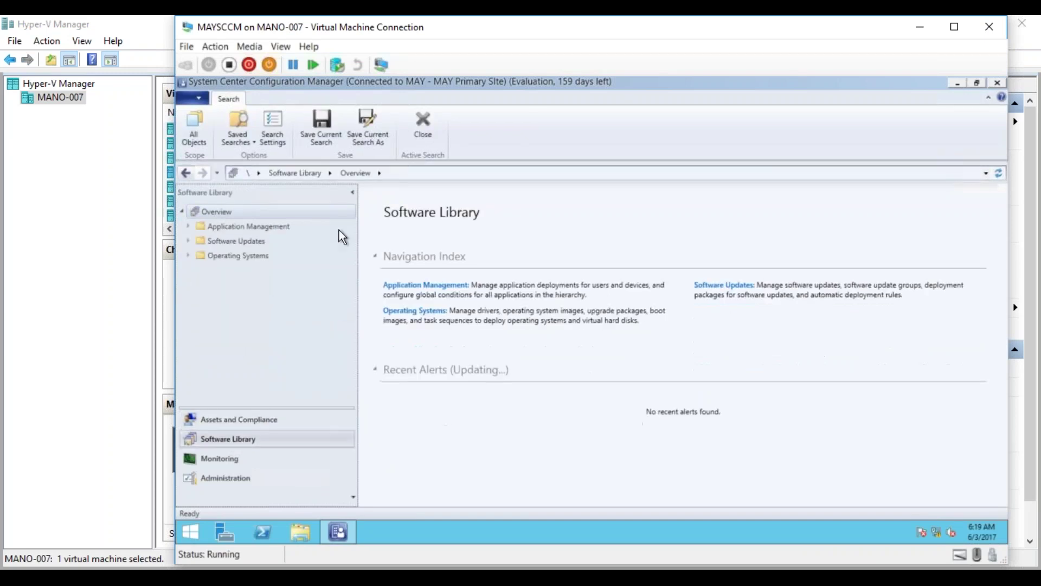
click(190, 255)
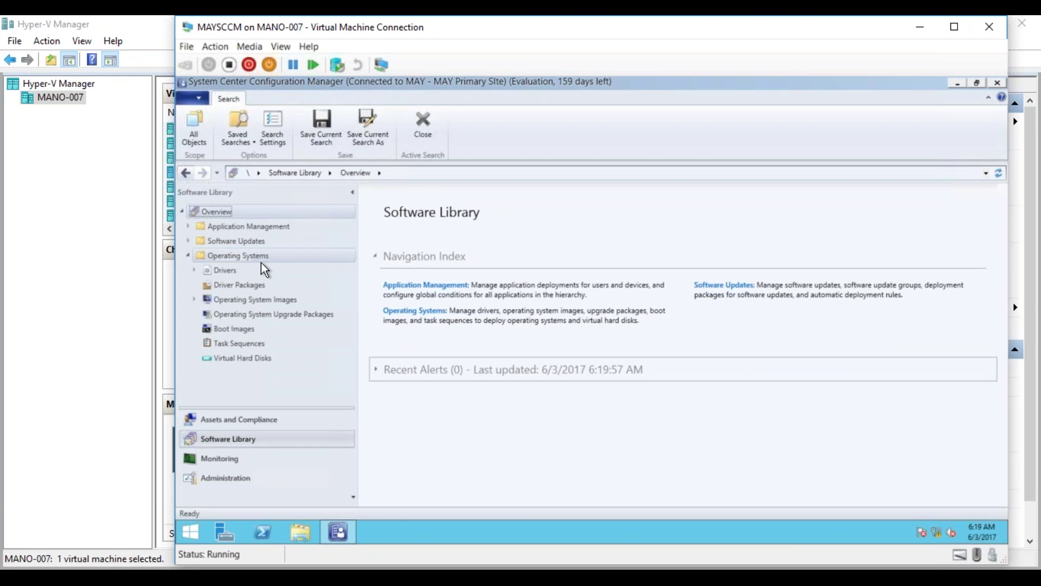
click(234, 344)
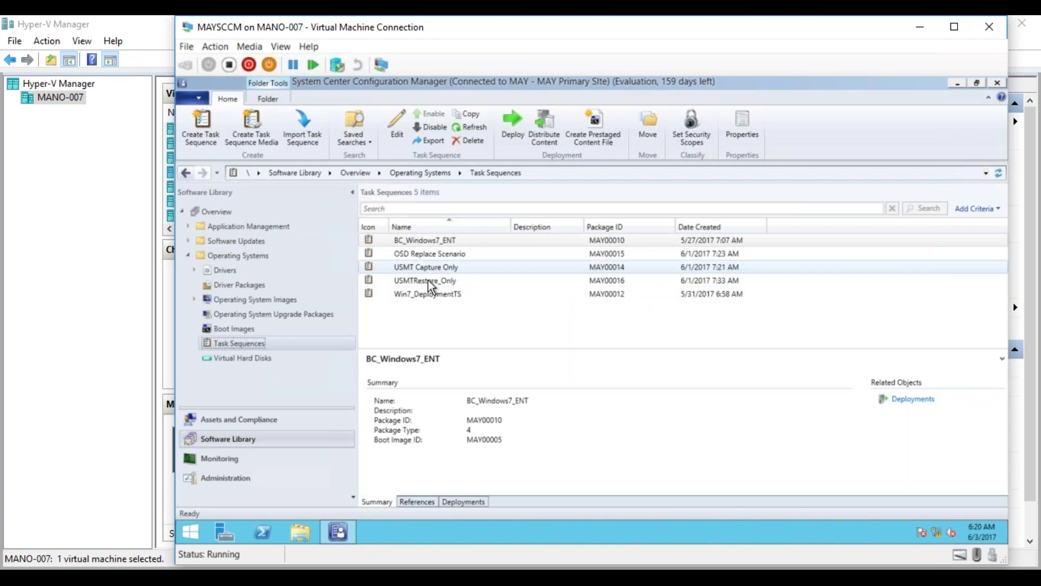
Edit OSD Replace Scenario and select its Partition Disk 0 step.
right_click(427, 255)
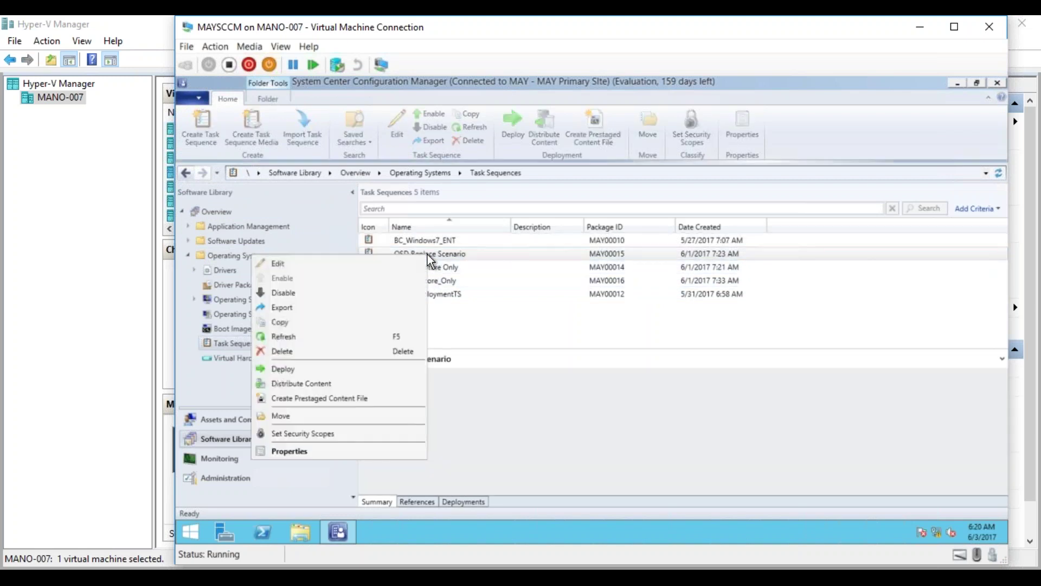
click(390, 260)
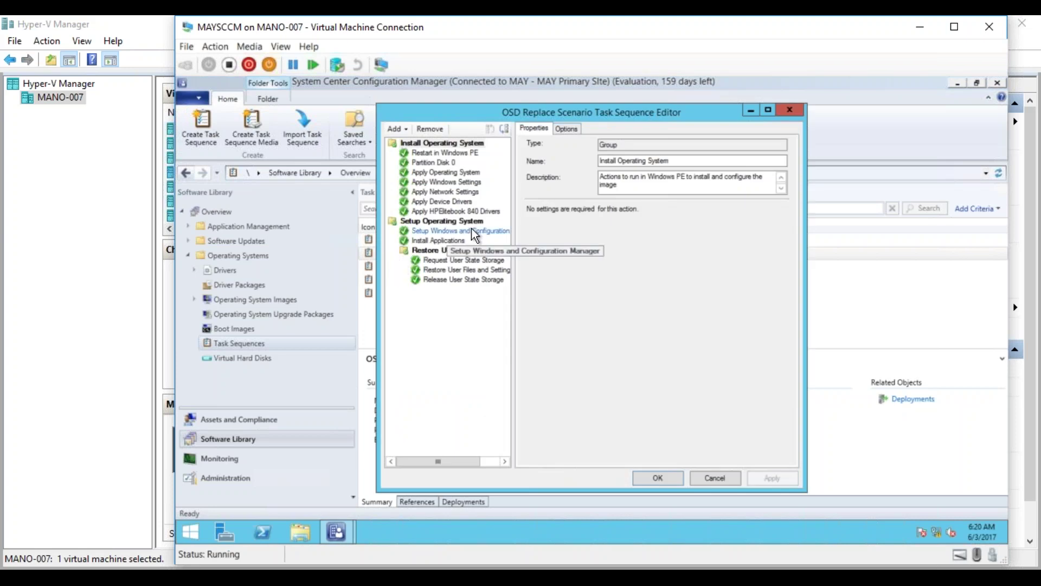
click(444, 161)
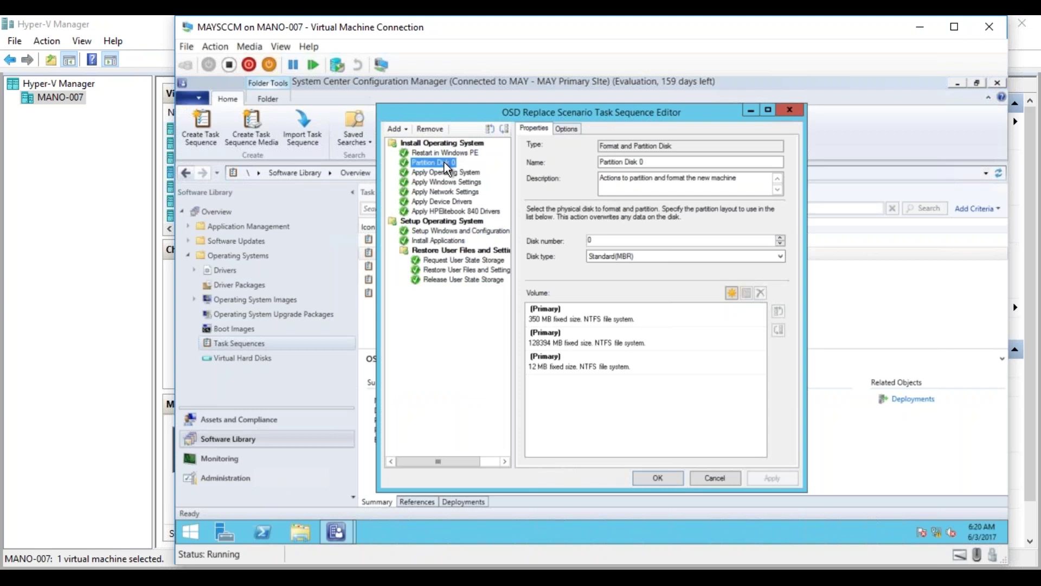
Inspect the 350 MB partition and delete the 128394 MB and 12 MB volumes, then cancel editing.
double_click(590, 317)
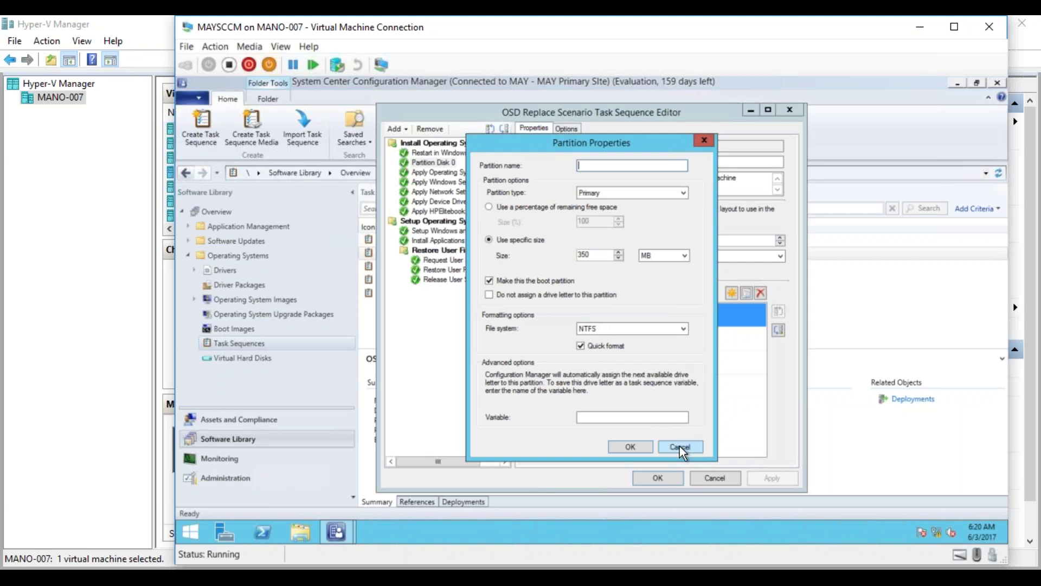
click(679, 445)
click(567, 341)
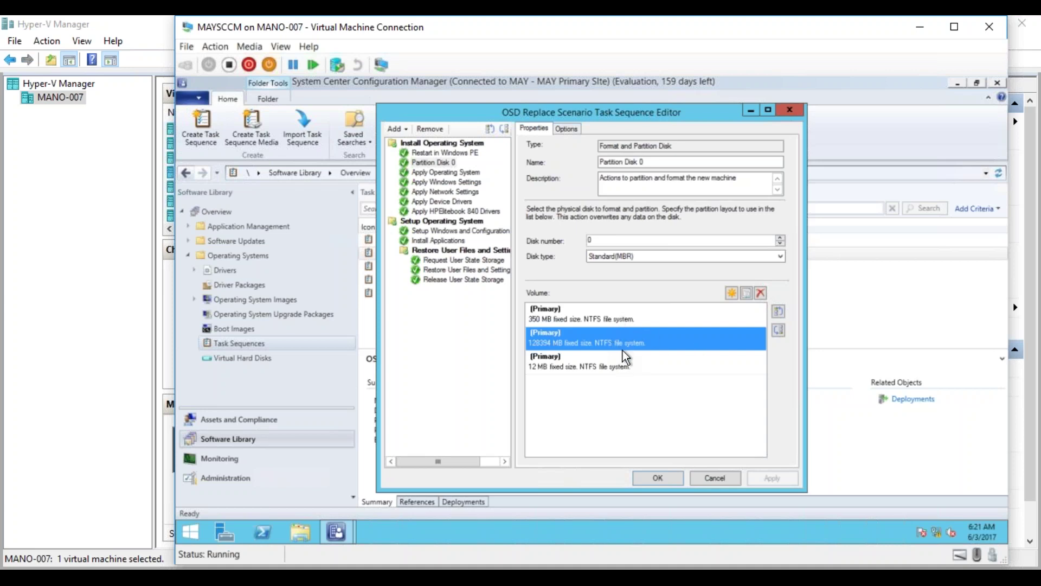
click(761, 294)
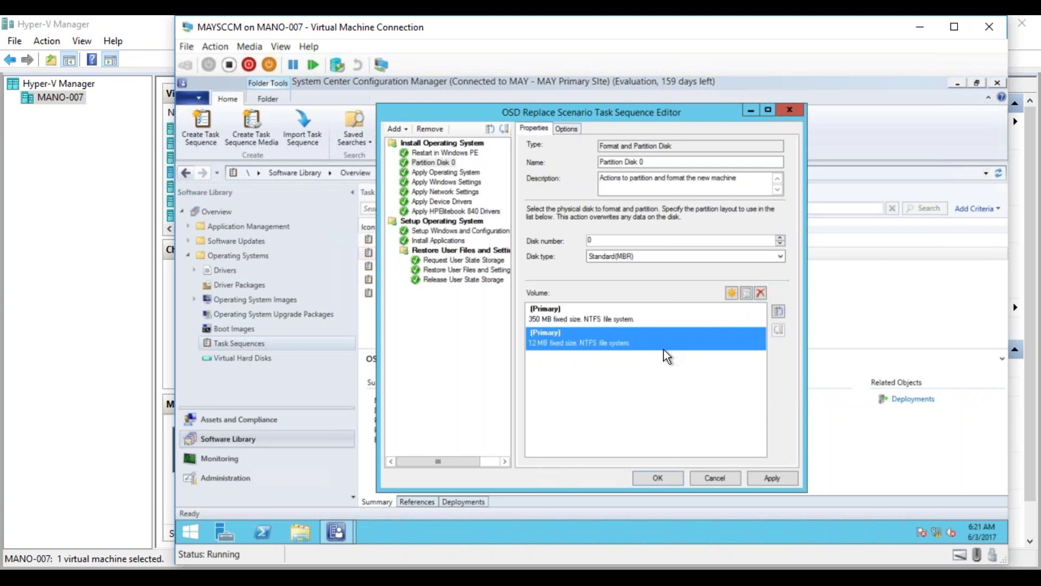
click(759, 292)
double_click(637, 312)
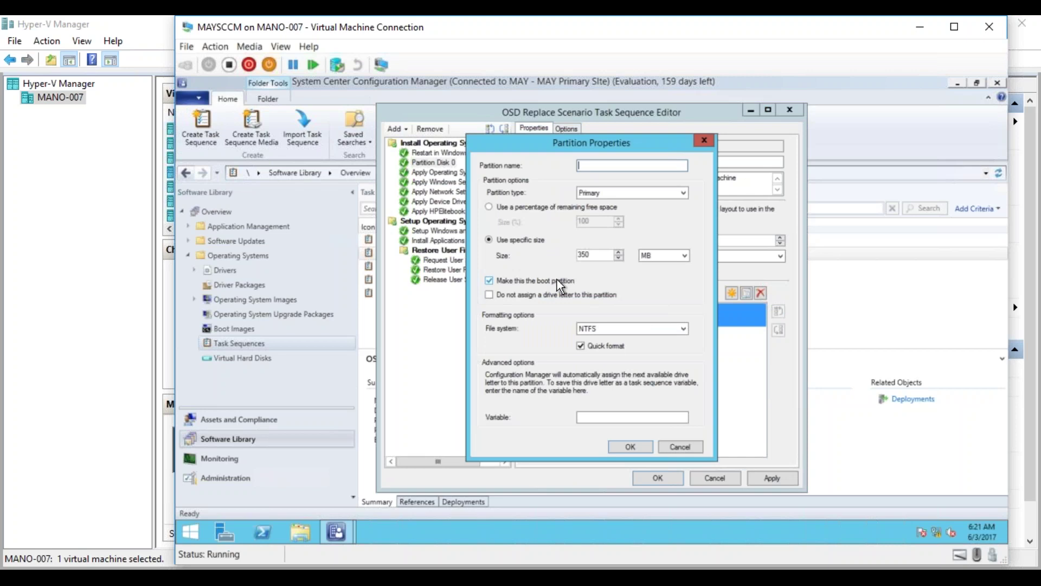
click(688, 442)
Exit without saving and reopen OSD Replace Scenario at its Partition Disk 0 step.
click(730, 478)
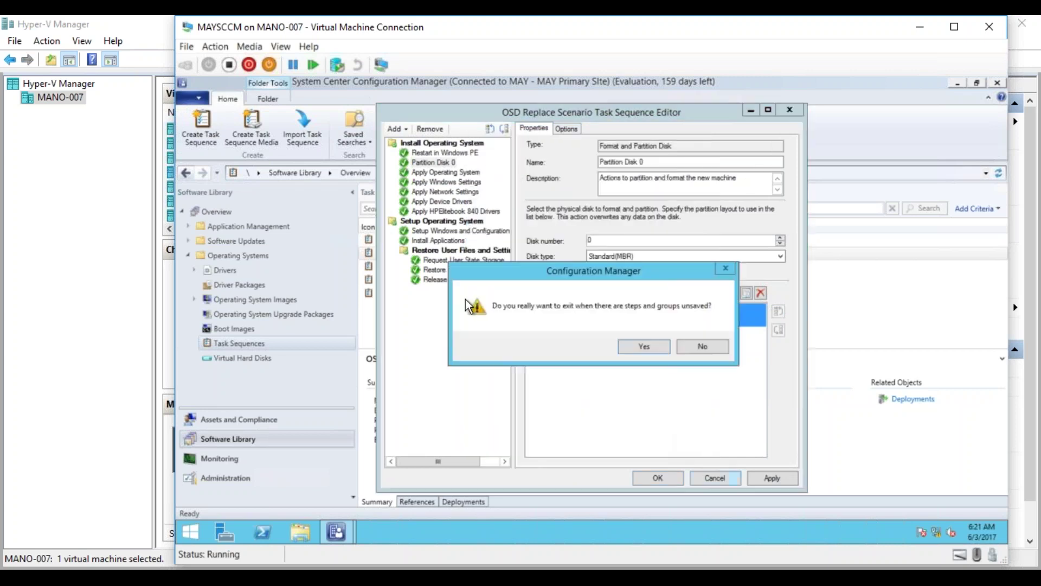
click(644, 346)
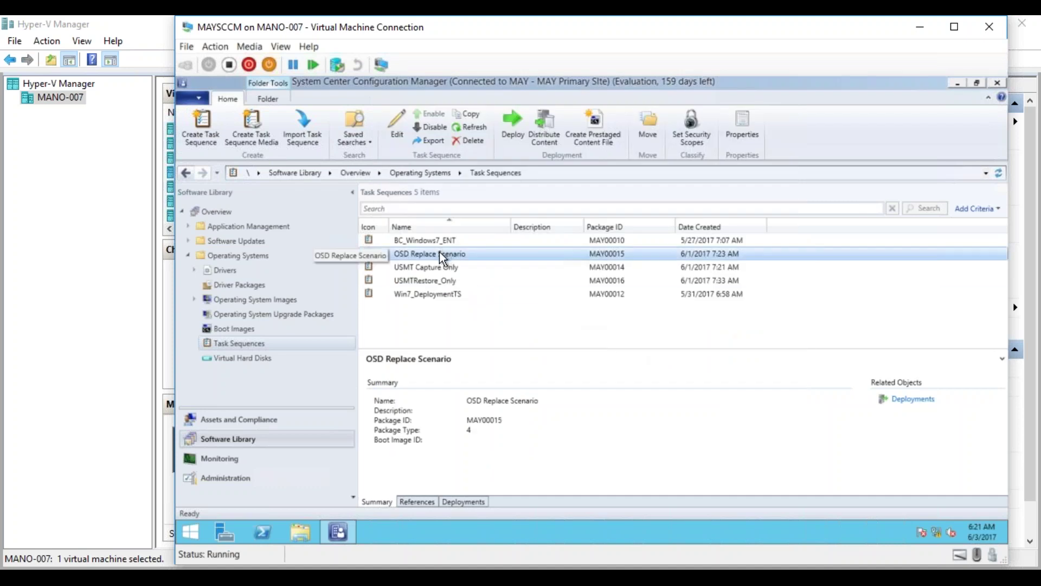
right_click(439, 252)
click(412, 261)
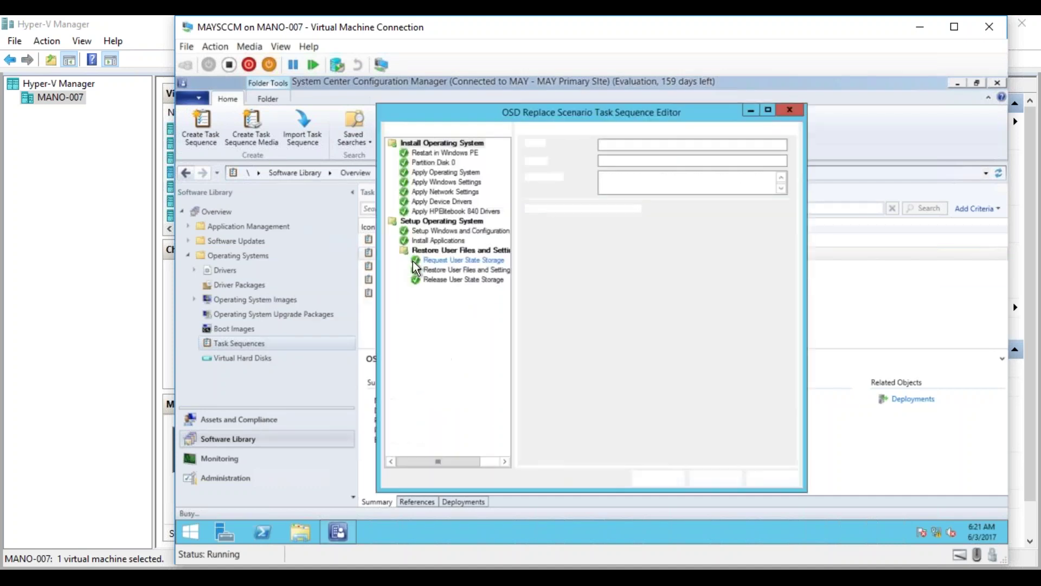
click(444, 163)
Delete the 128394 MB and 12 MB volumes from Partition Disk 0.
click(566, 343)
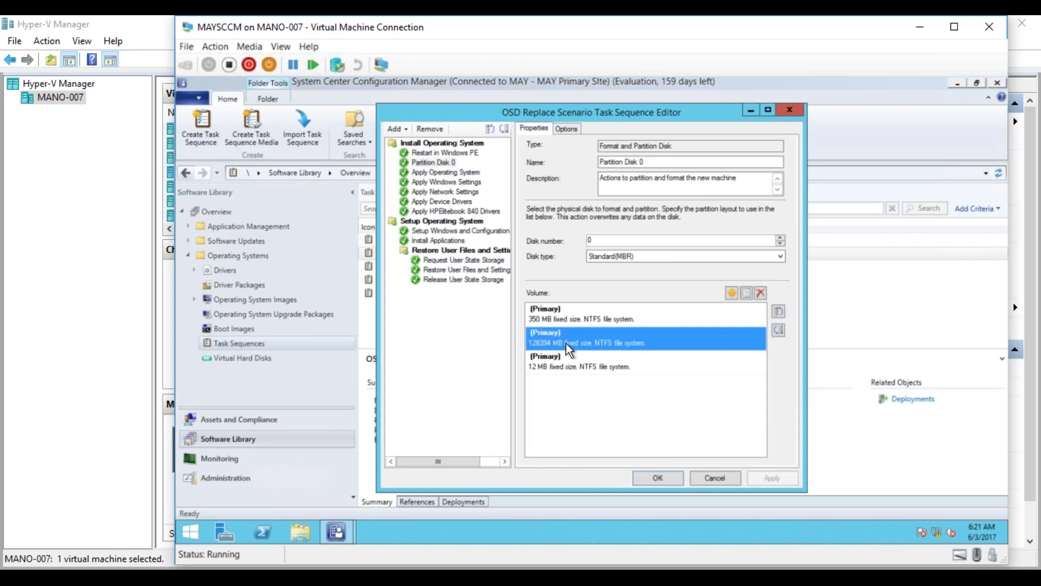
double_click(566, 343)
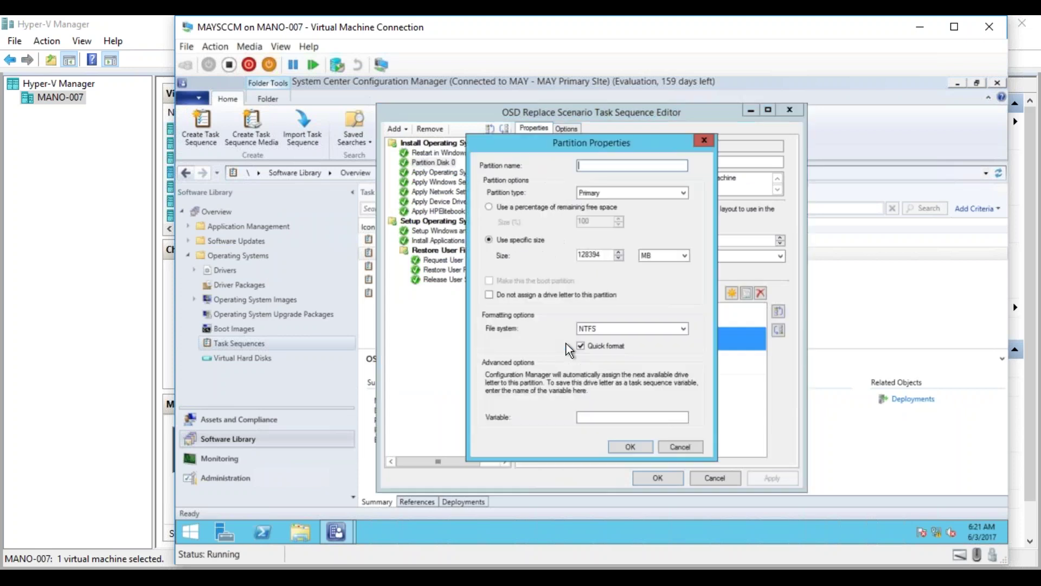
click(678, 447)
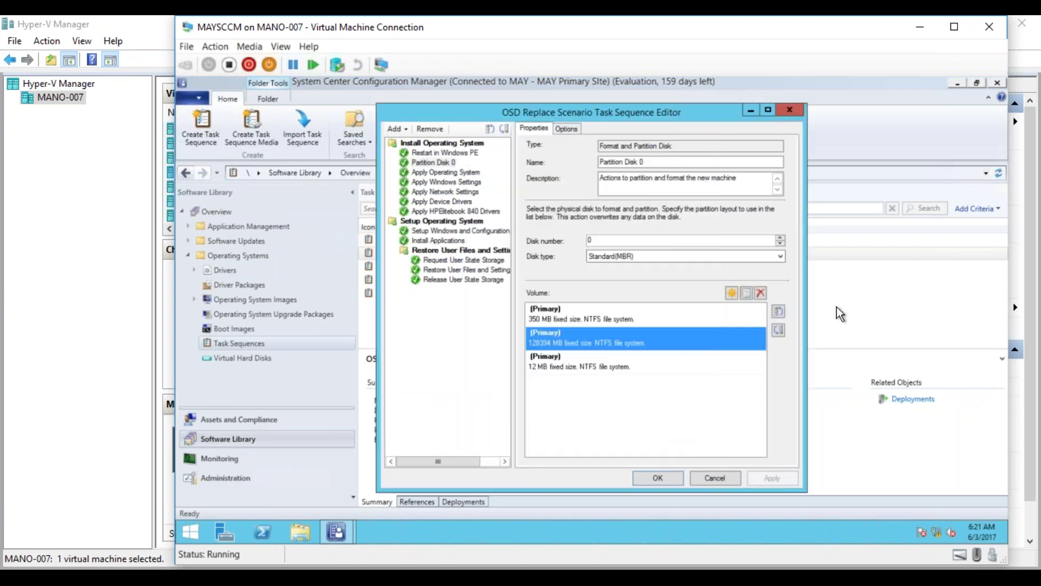
click(761, 293)
click(761, 292)
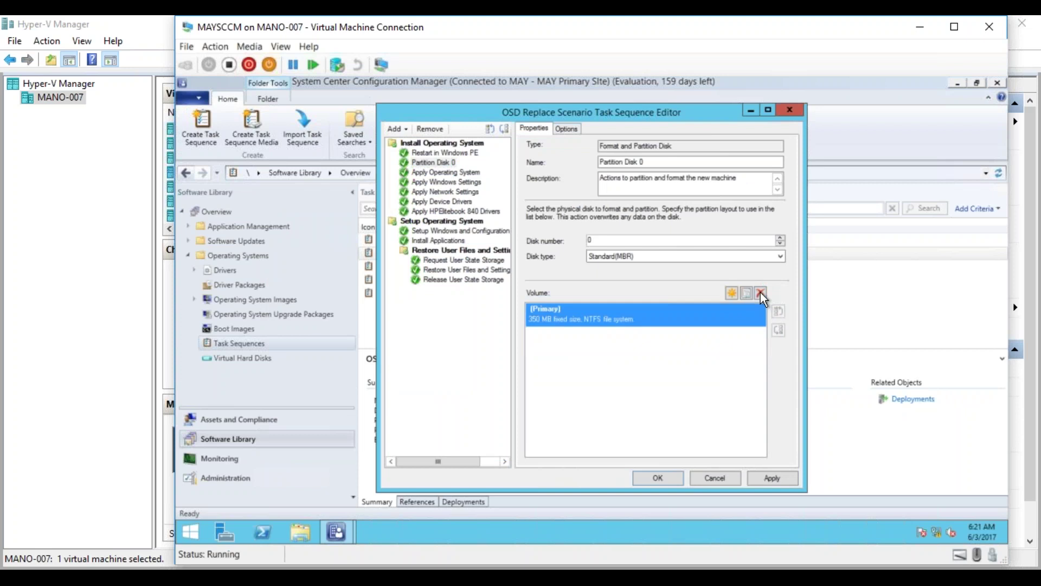
Make the remaining volume a 40 GB non-boot partition, then apply and save the task sequence.
double_click(678, 308)
click(490, 280)
click(684, 256)
click(661, 274)
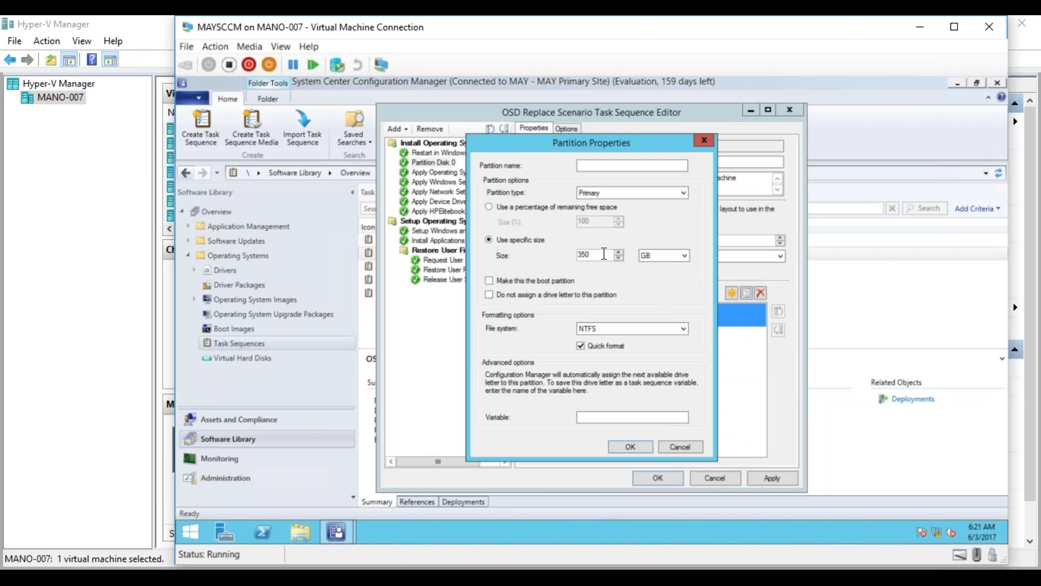
double_click(570, 253)
text(40)
click(633, 446)
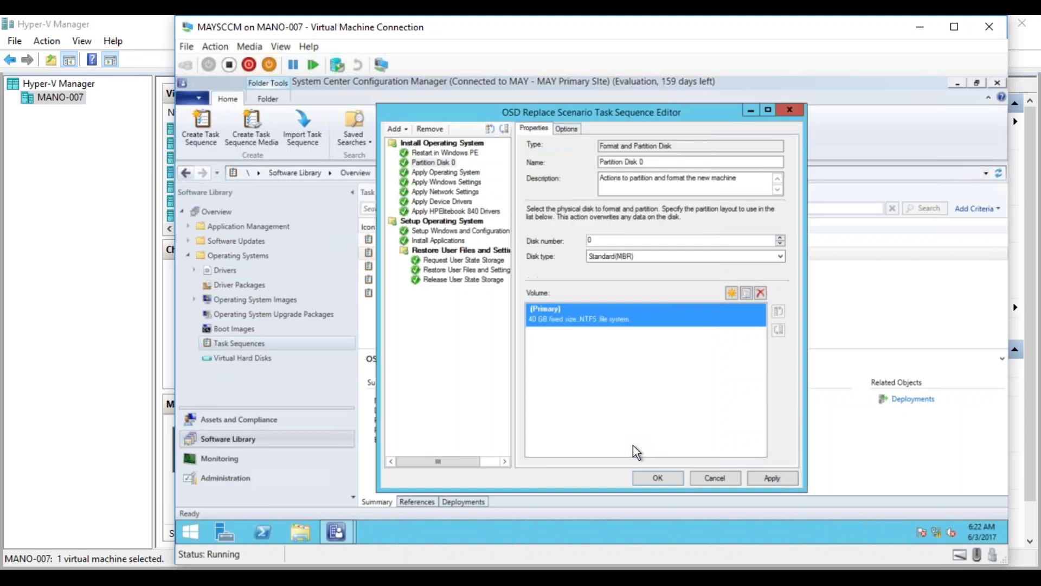
click(772, 479)
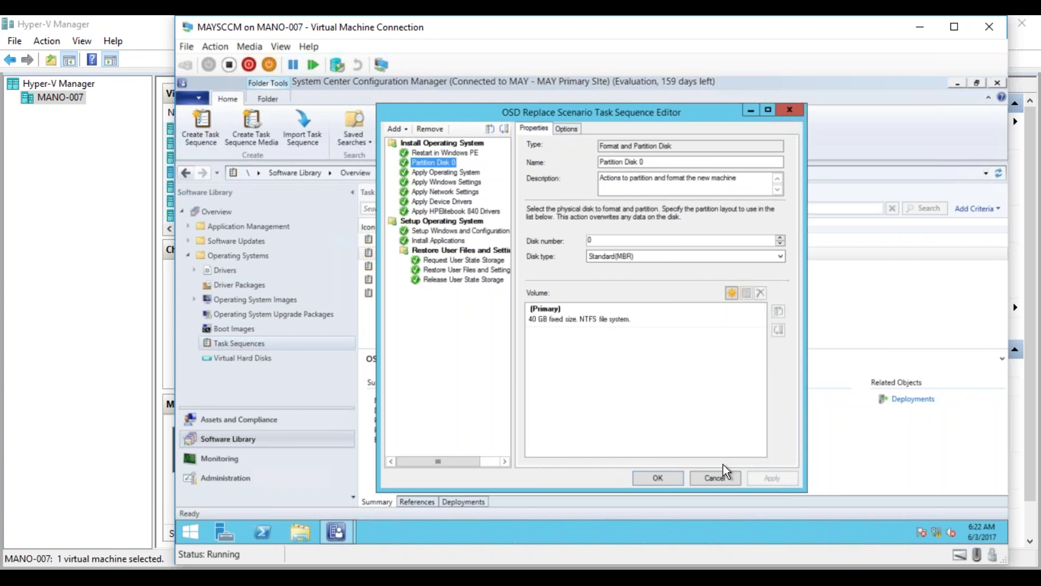
click(659, 478)
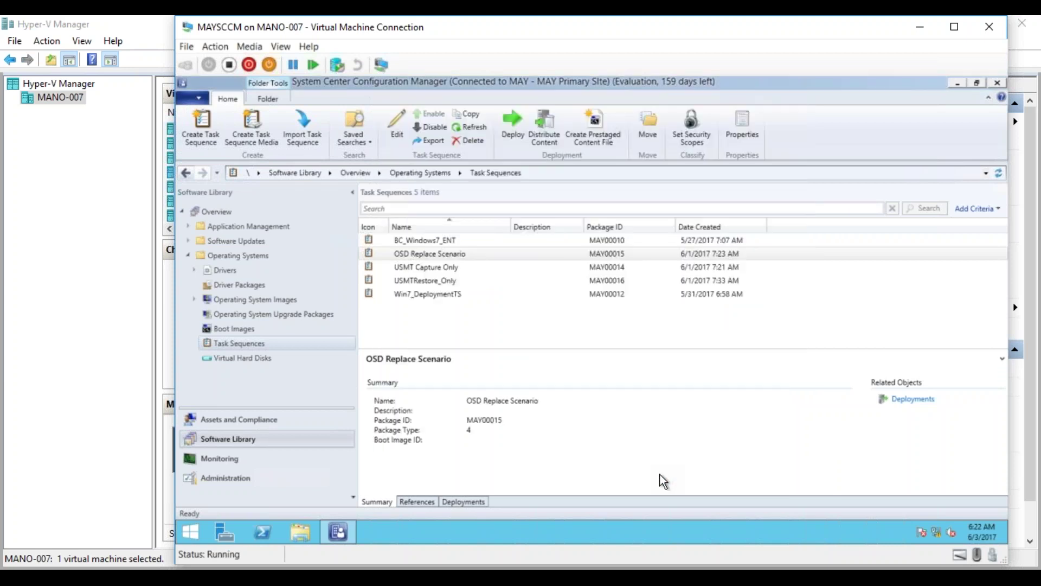
Begin deploying OSD Replace Scenario to the USMT Restore collection.
click(443, 256)
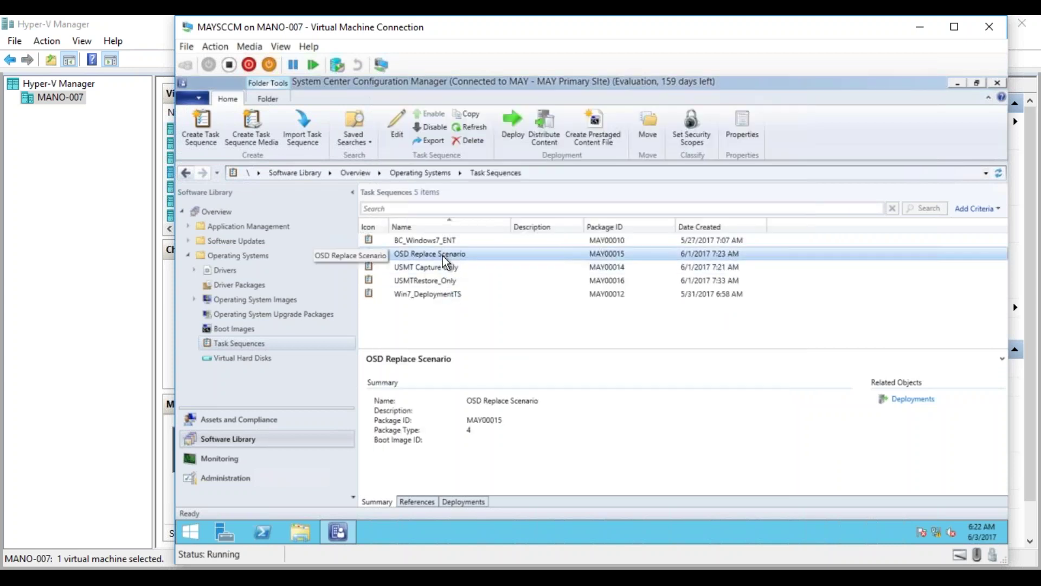
click(455, 500)
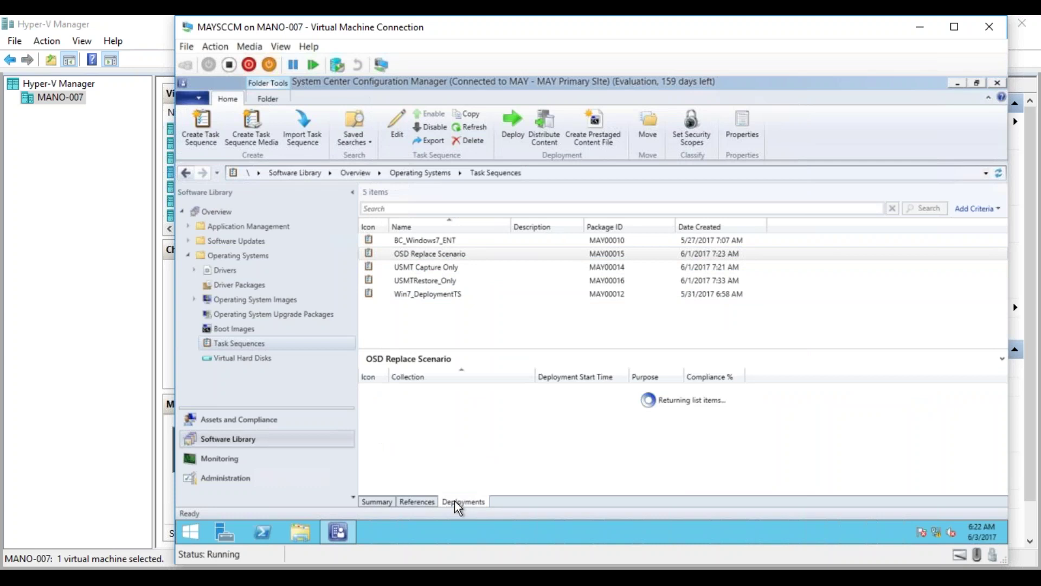
click(437, 257)
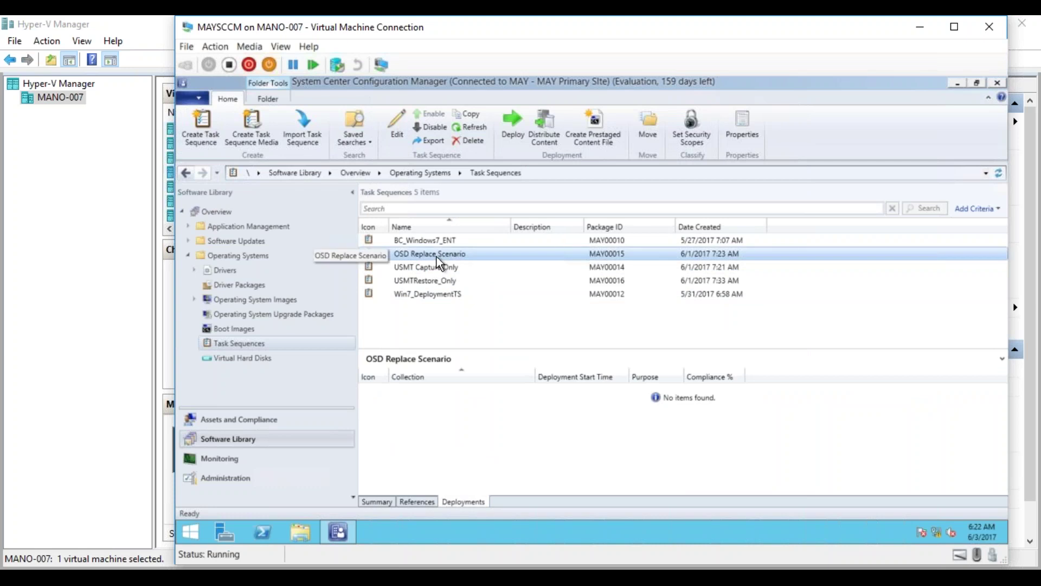
right_click(437, 257)
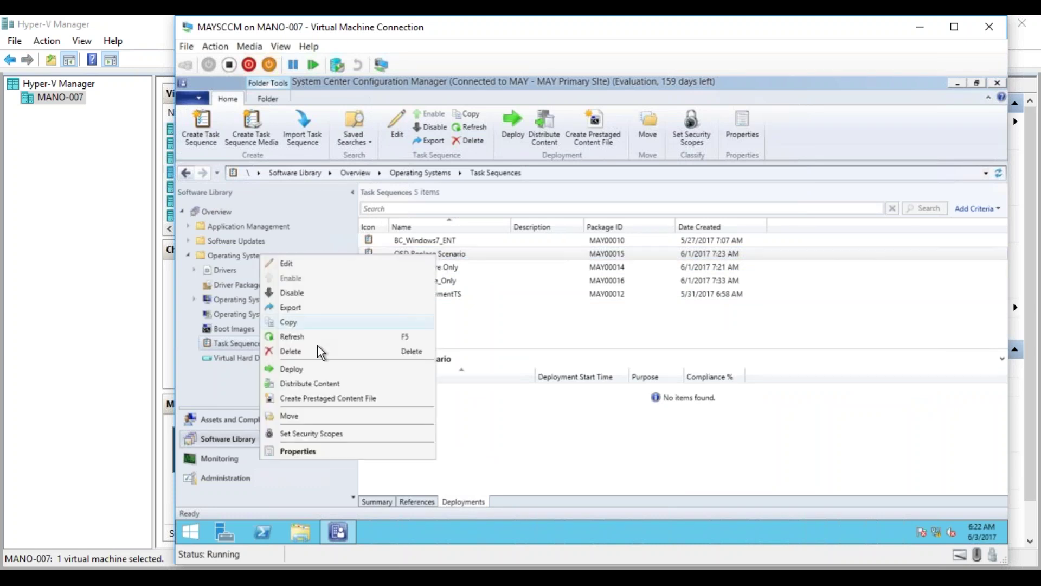
click(288, 369)
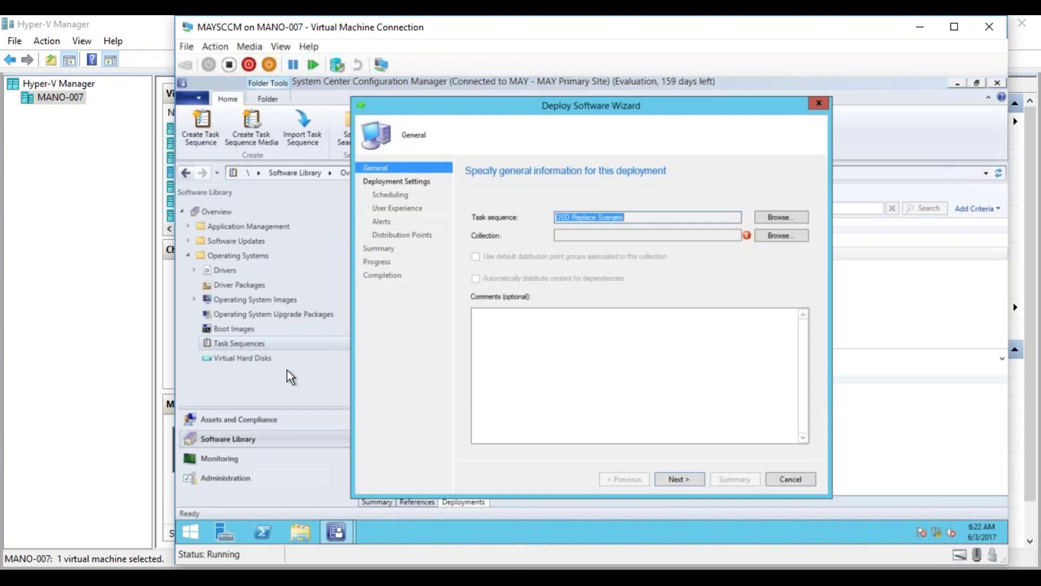
click(781, 236)
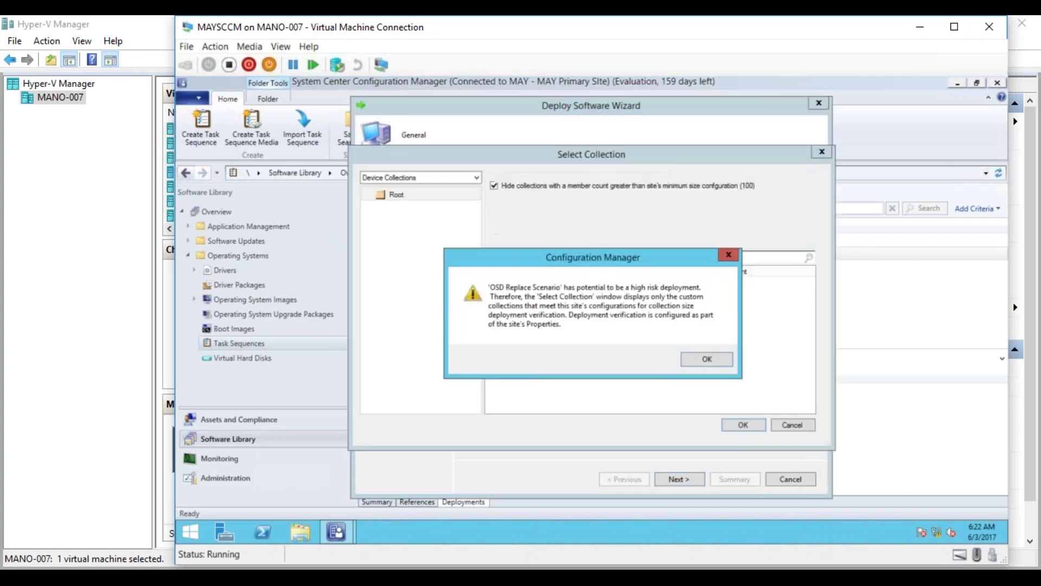
click(701, 358)
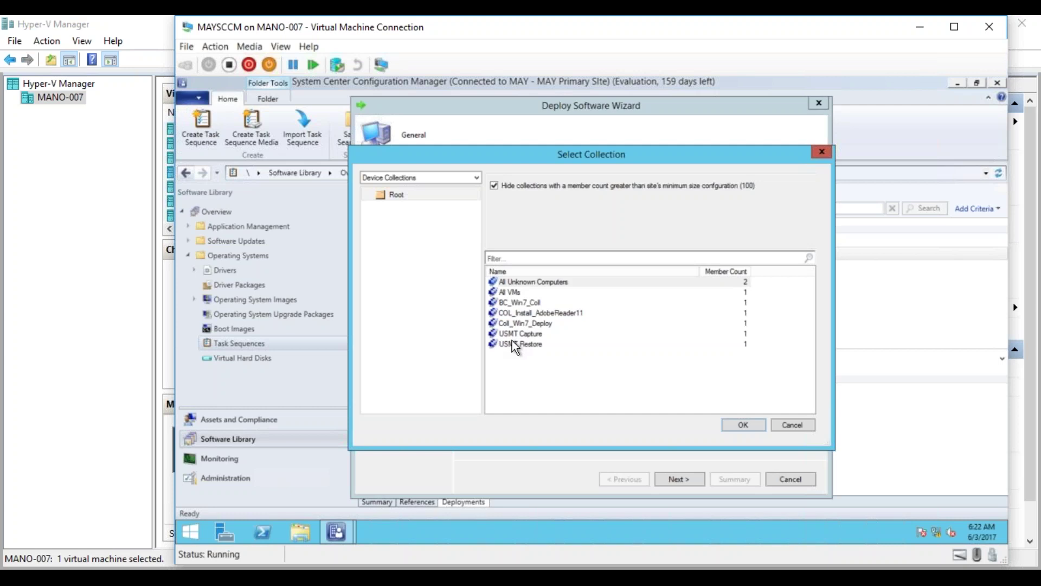
double_click(512, 343)
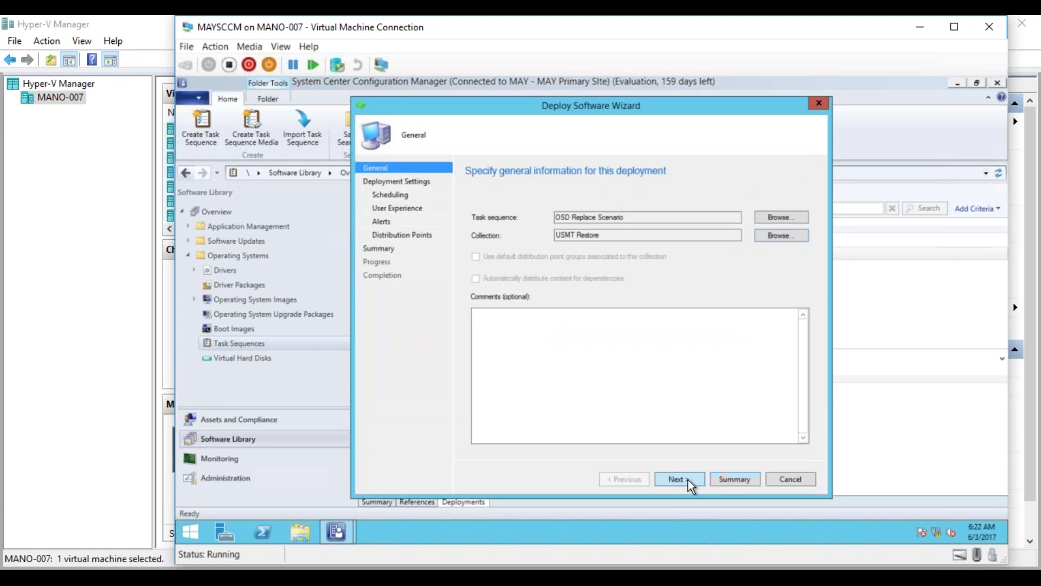
click(690, 482)
Set the deployment purpose to Required with an As soon as possible assignment schedule.
click(568, 230)
click(548, 249)
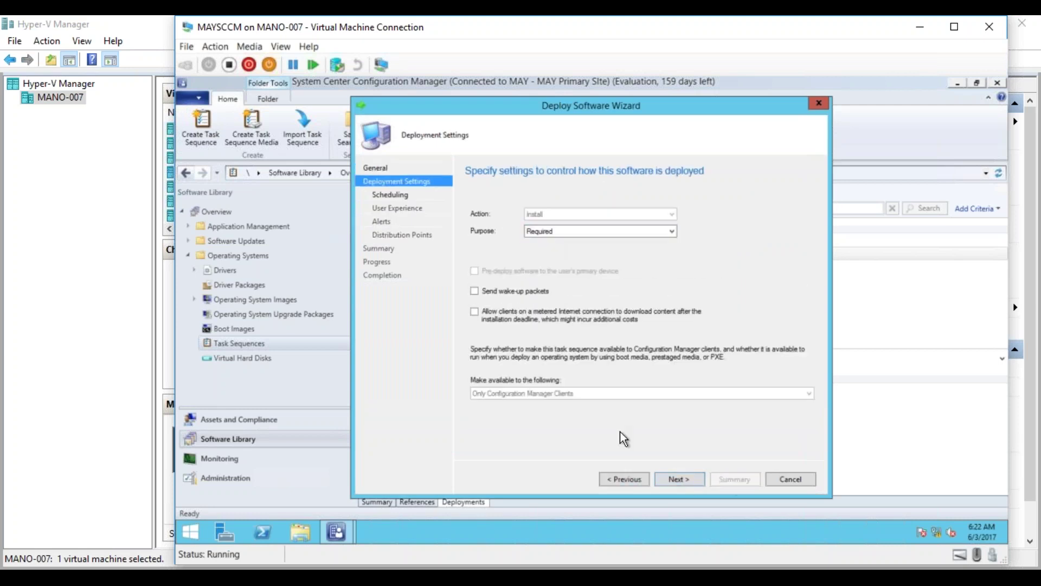
click(678, 479)
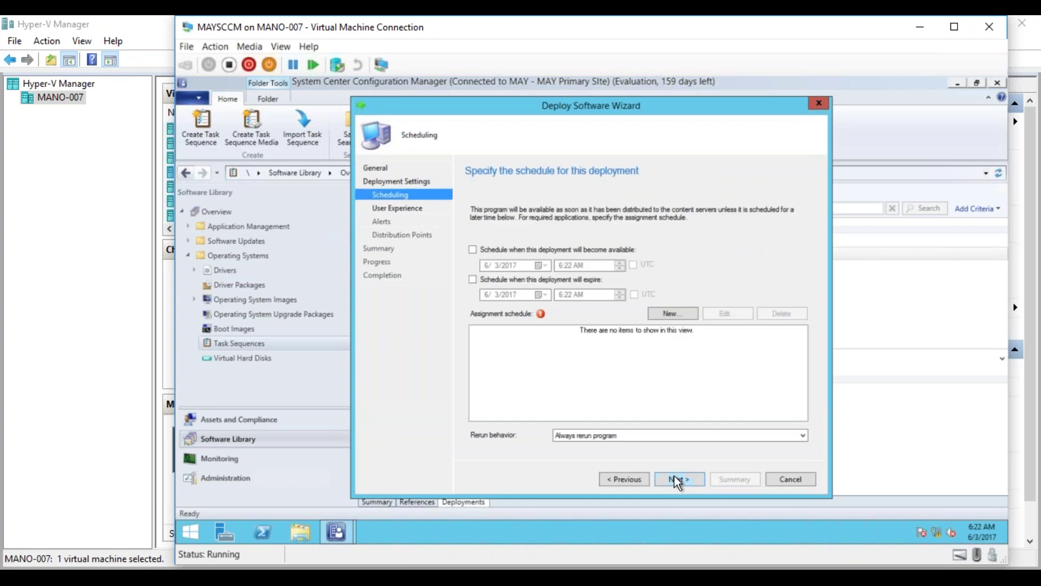
click(495, 252)
click(667, 310)
click(535, 308)
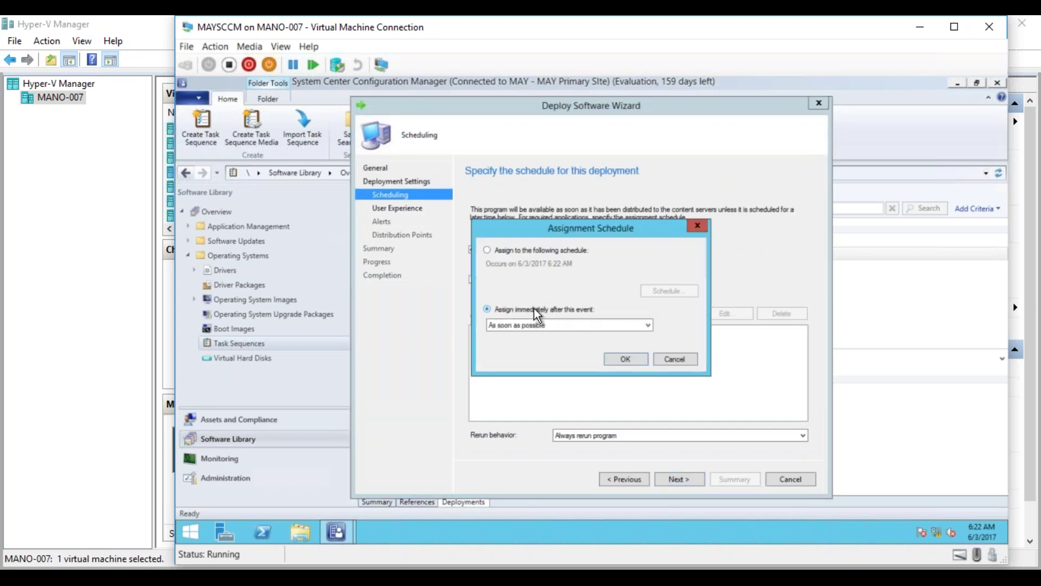
click(627, 357)
Accept the remaining wizard pages with defaults and finish the deployment.
click(666, 479)
click(667, 478)
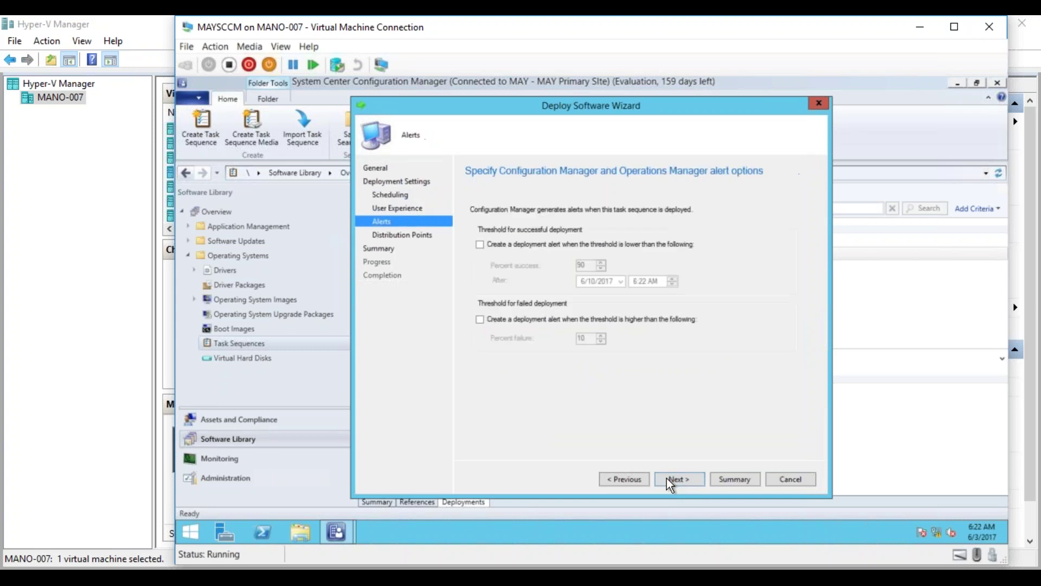
click(667, 478)
click(667, 478)
click(667, 478)
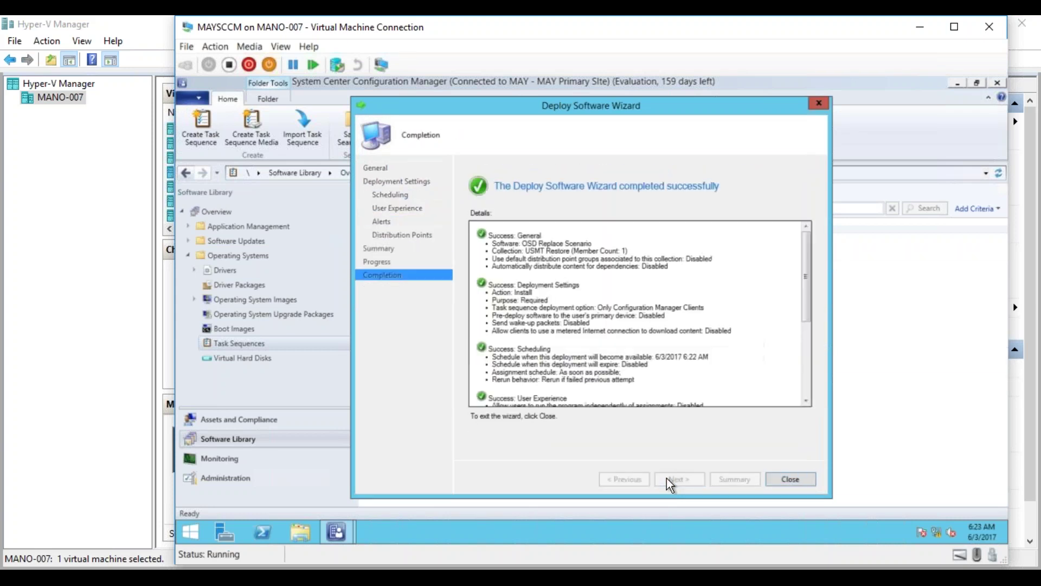
click(791, 478)
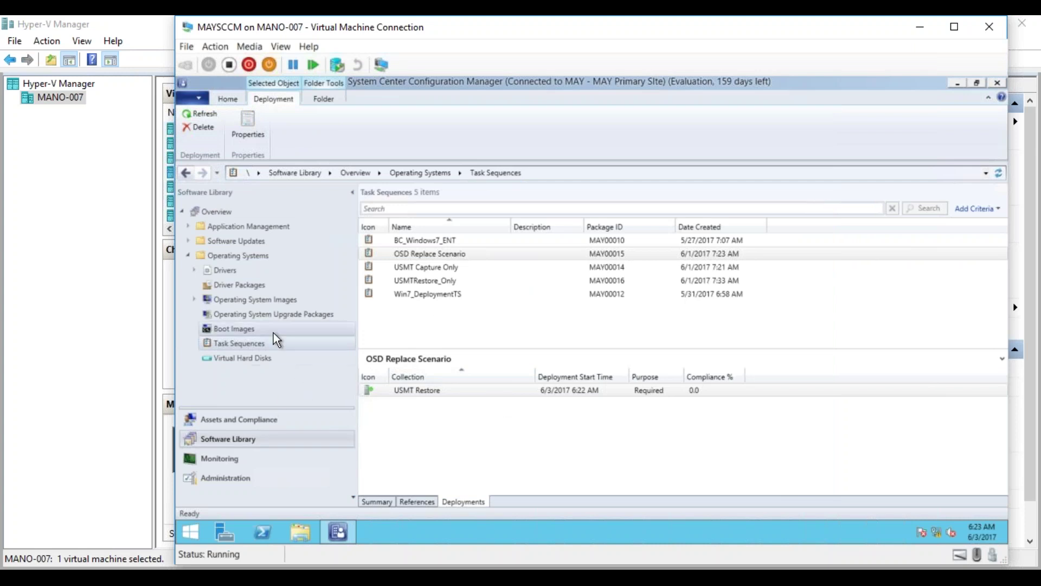
click(416, 294)
click(457, 479)
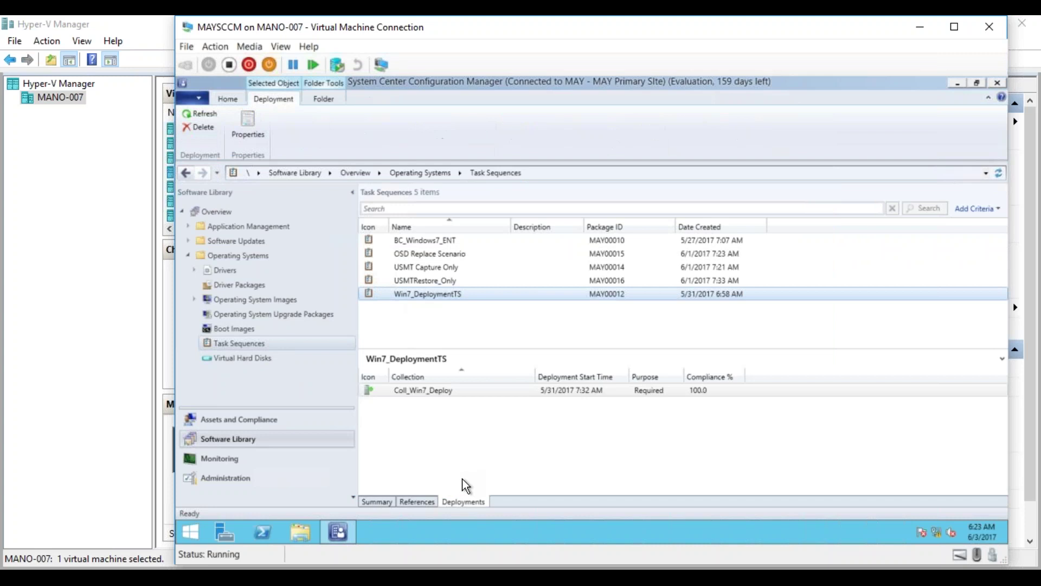
click(431, 282)
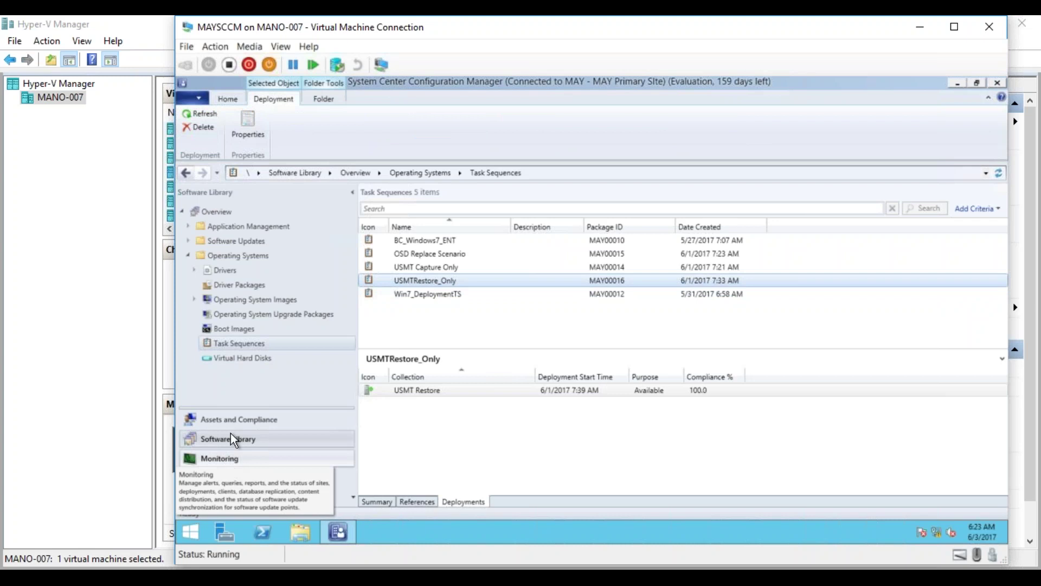
click(232, 419)
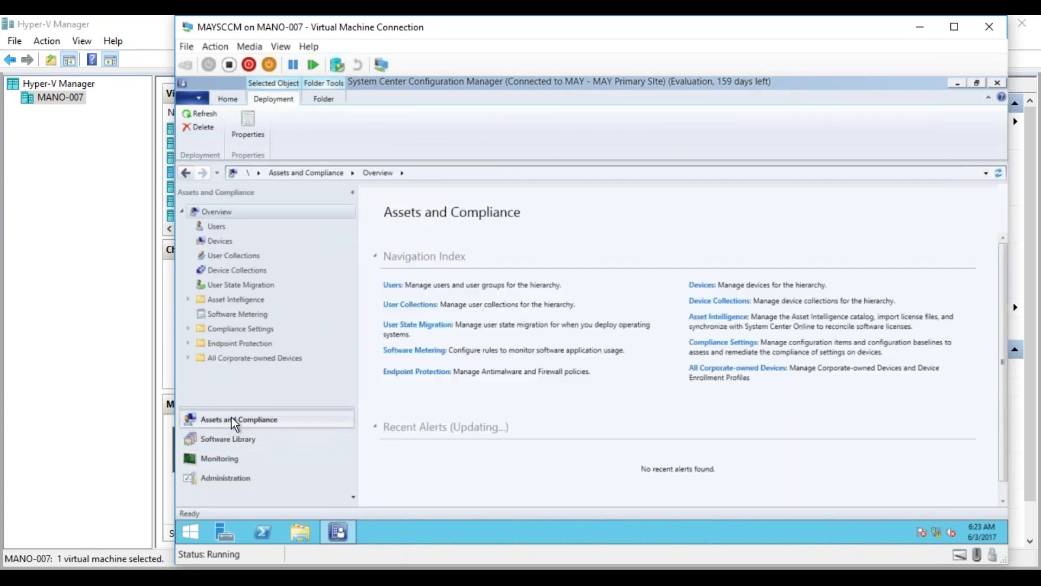
Open the USMT Restore device collection's members.
click(221, 272)
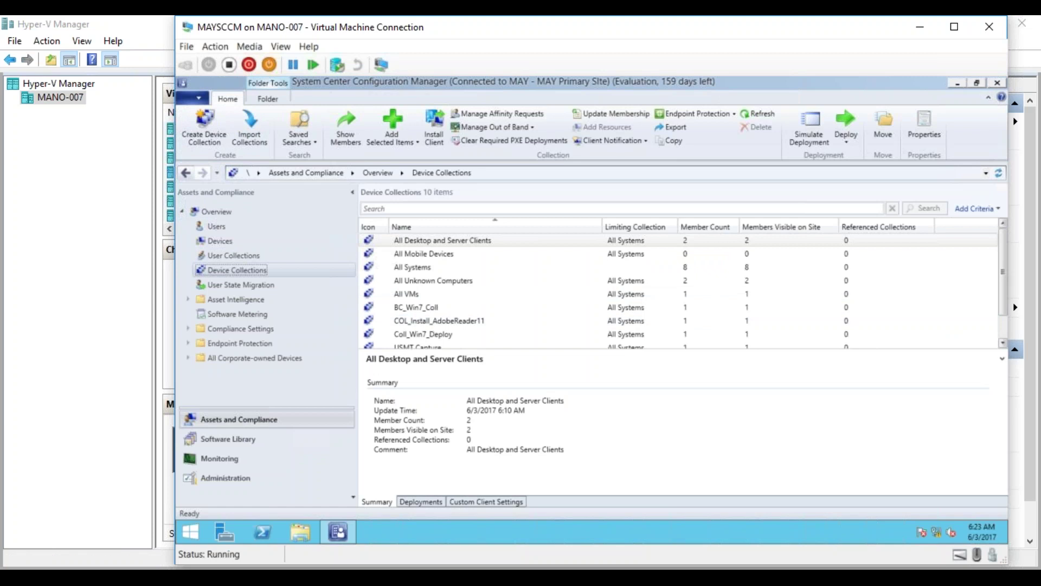
scroll(1003, 337, down, 1)
click(450, 333)
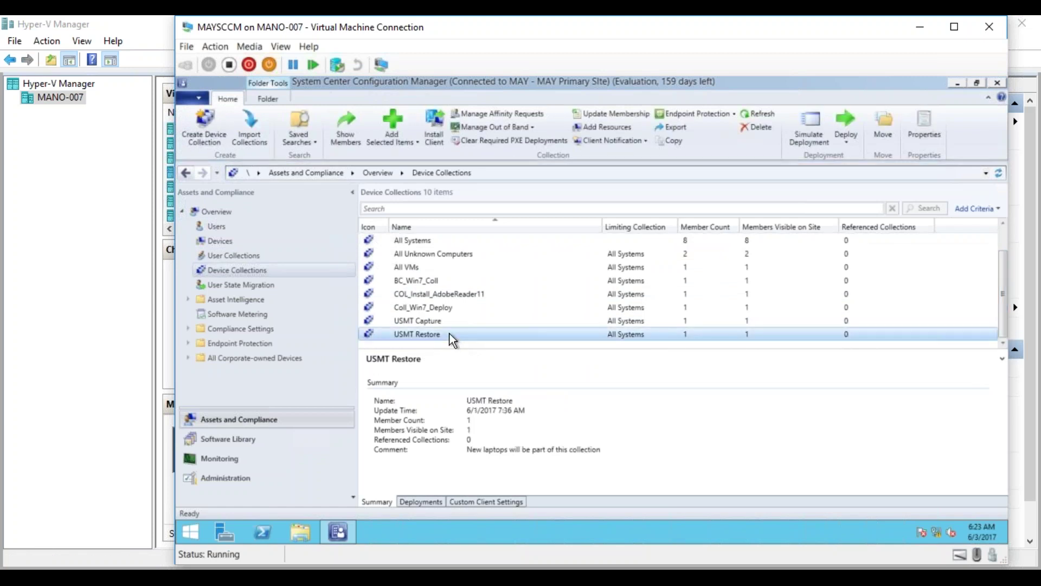
double_click(450, 334)
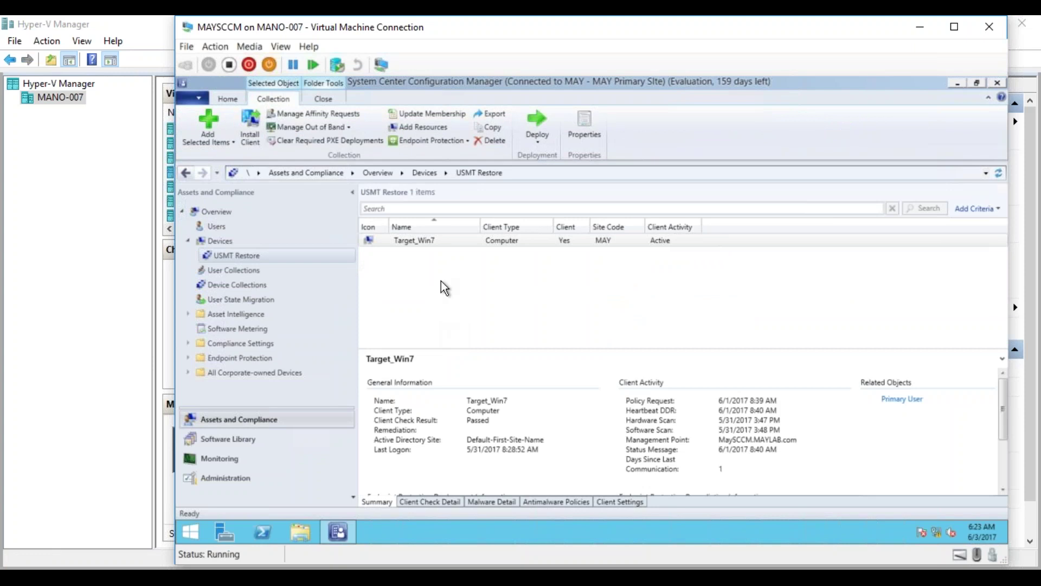
Review Target_Win7's deployments, such as USMTRestore_Only and Win7_DeploymentTS, in its properties, then cancel.
click(413, 243)
right_click(412, 242)
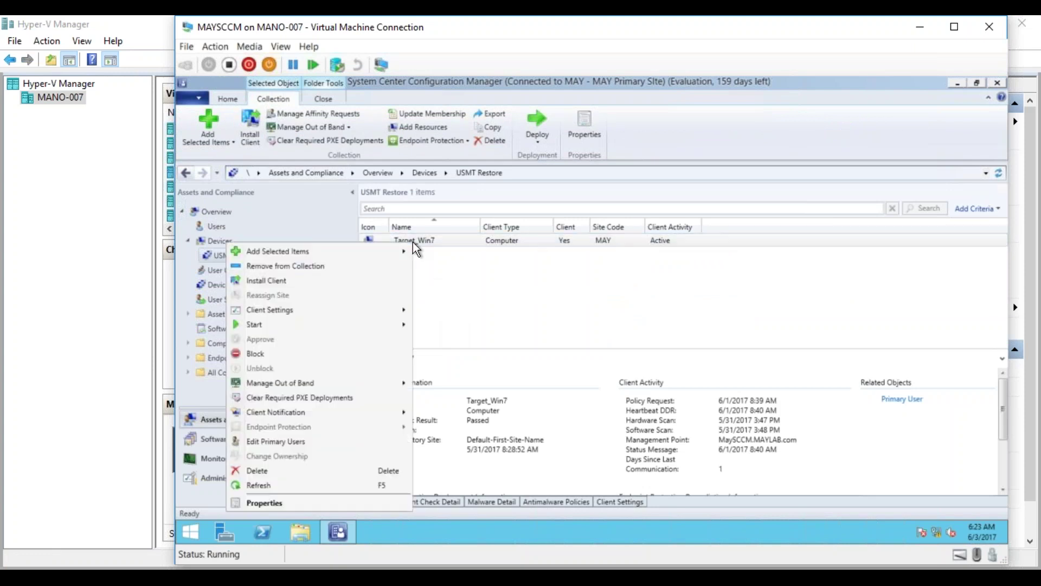
click(275, 503)
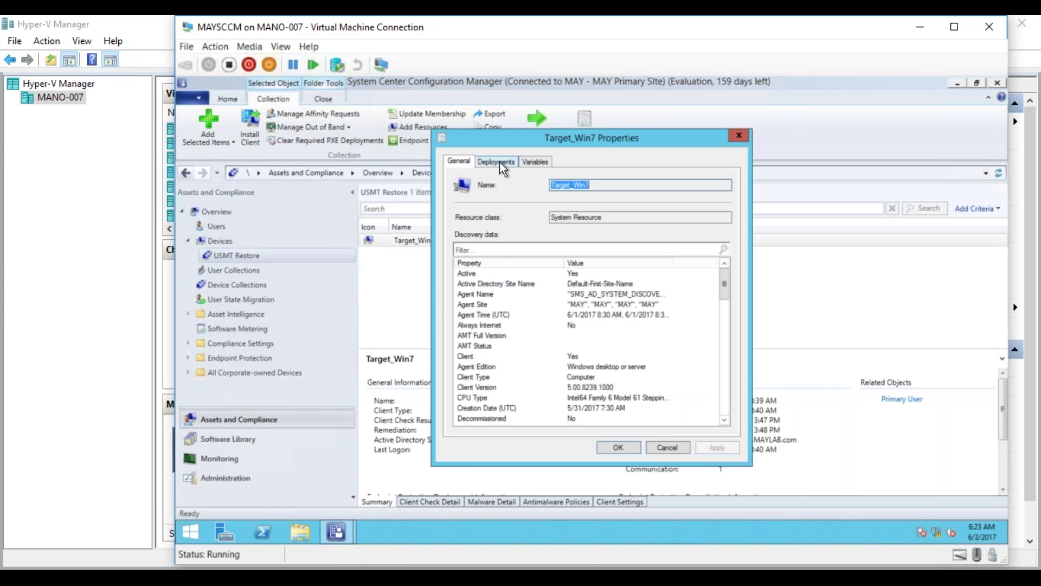
click(499, 162)
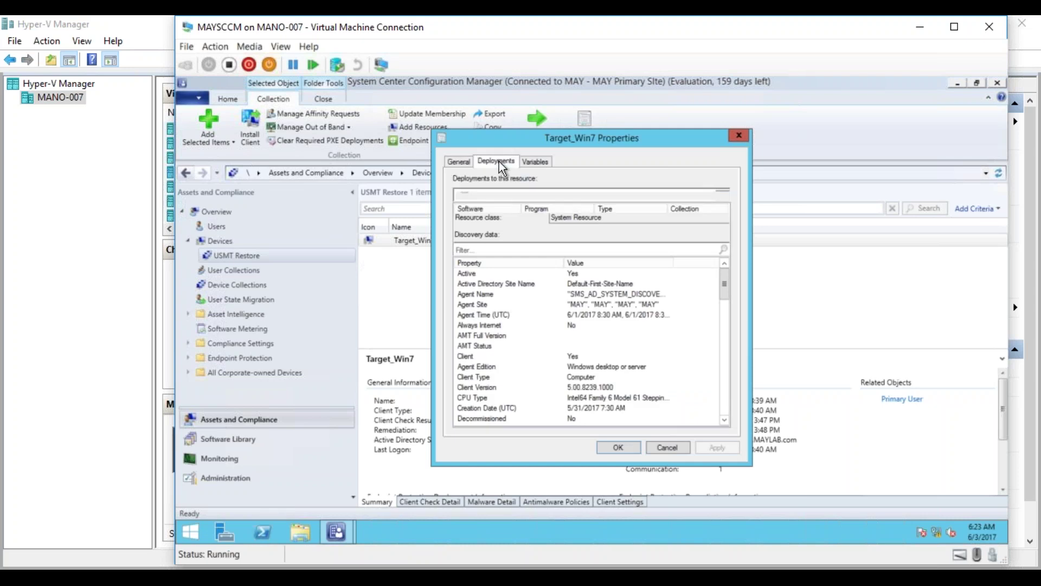
double_click(522, 209)
click(505, 250)
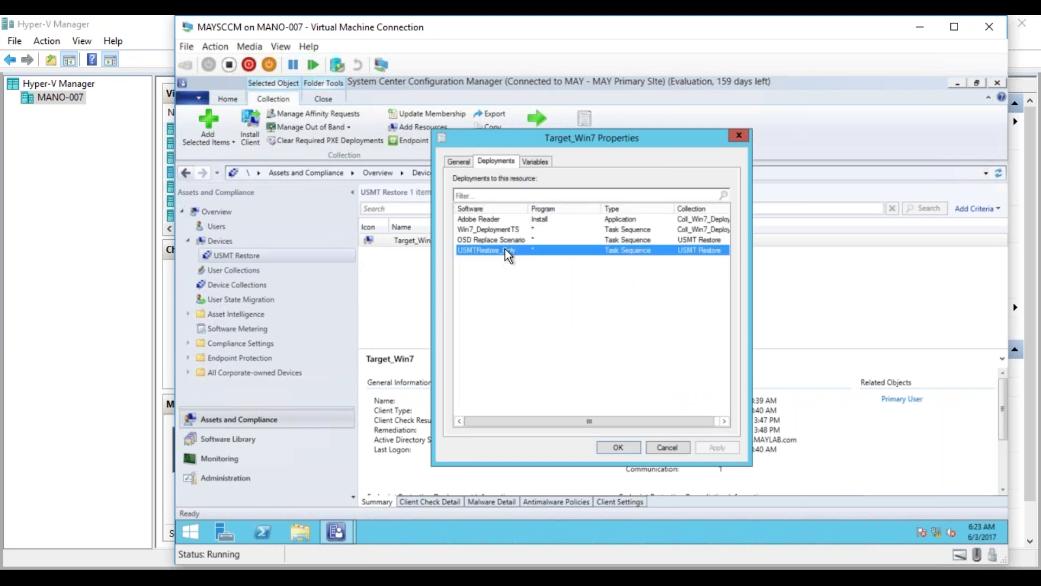
click(506, 229)
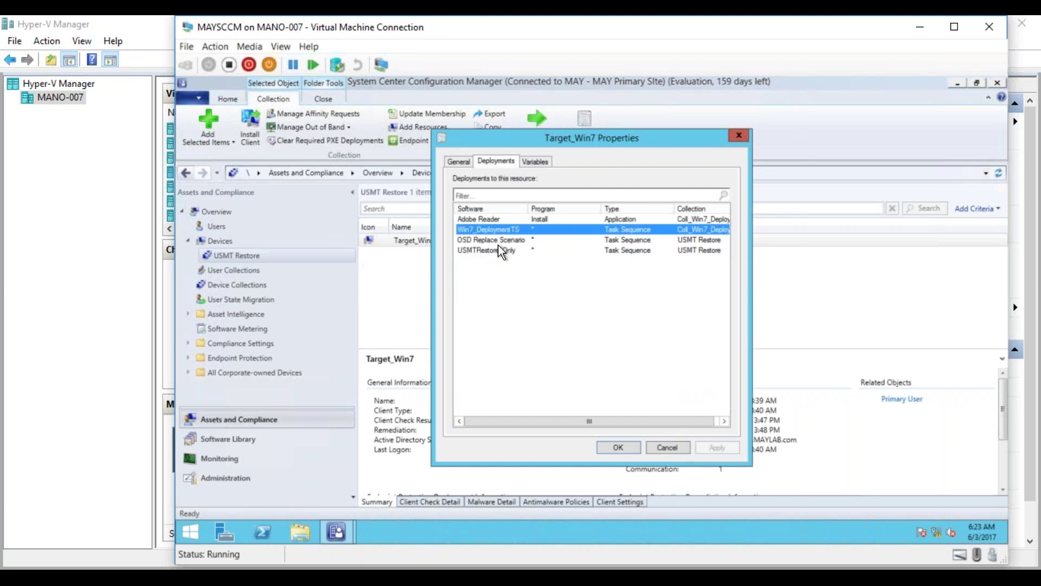
click(659, 444)
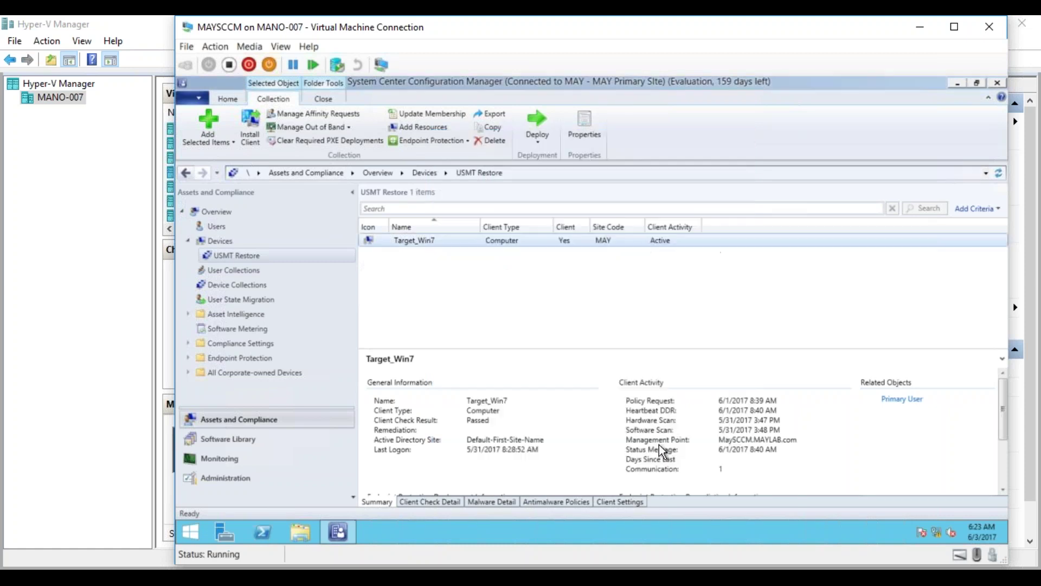
click(227, 480)
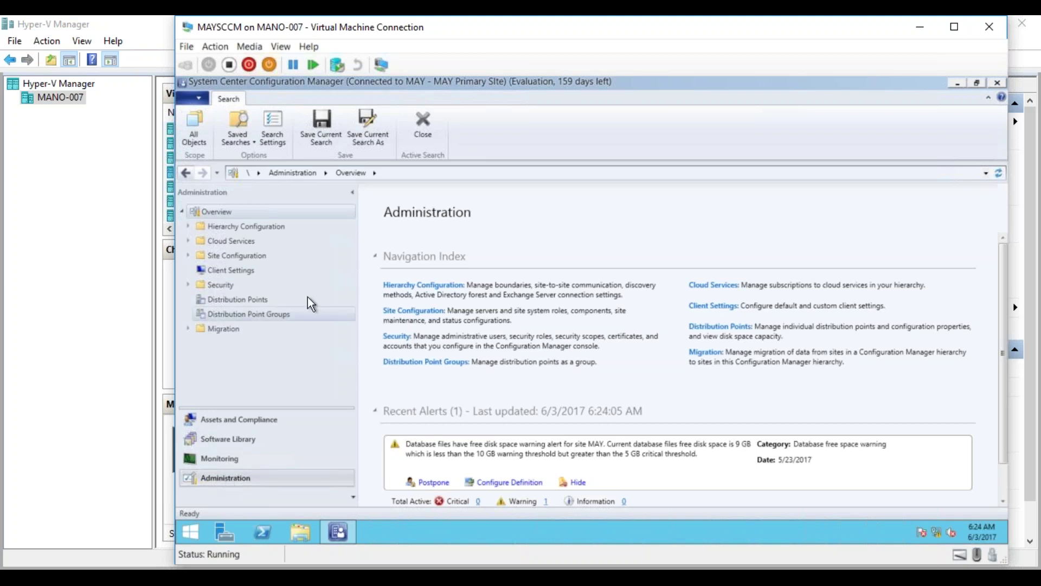
click(232, 423)
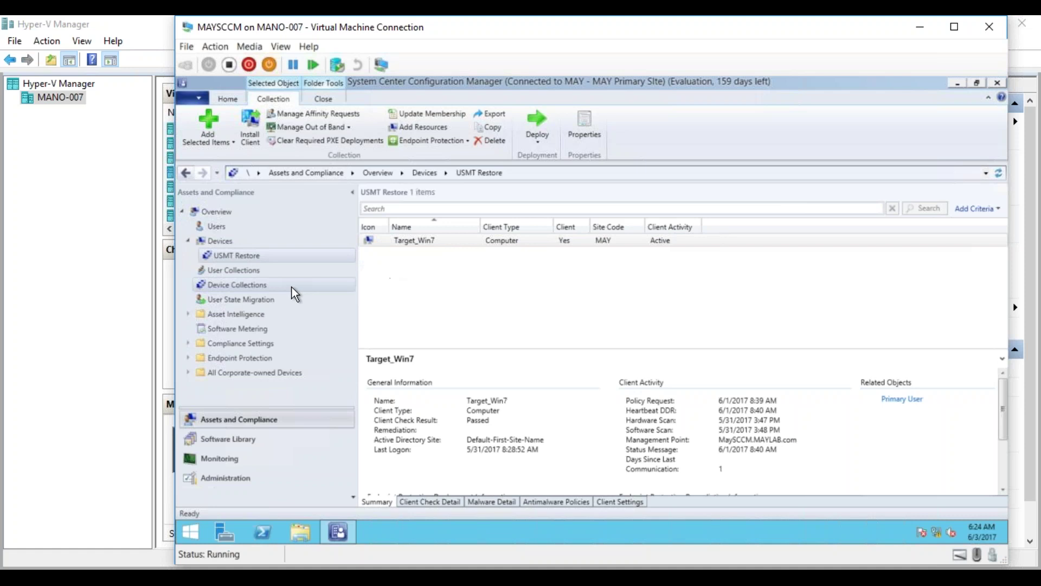
Delete the USMTRestore_Only task sequence's deployment to USMT Restore.
click(230, 439)
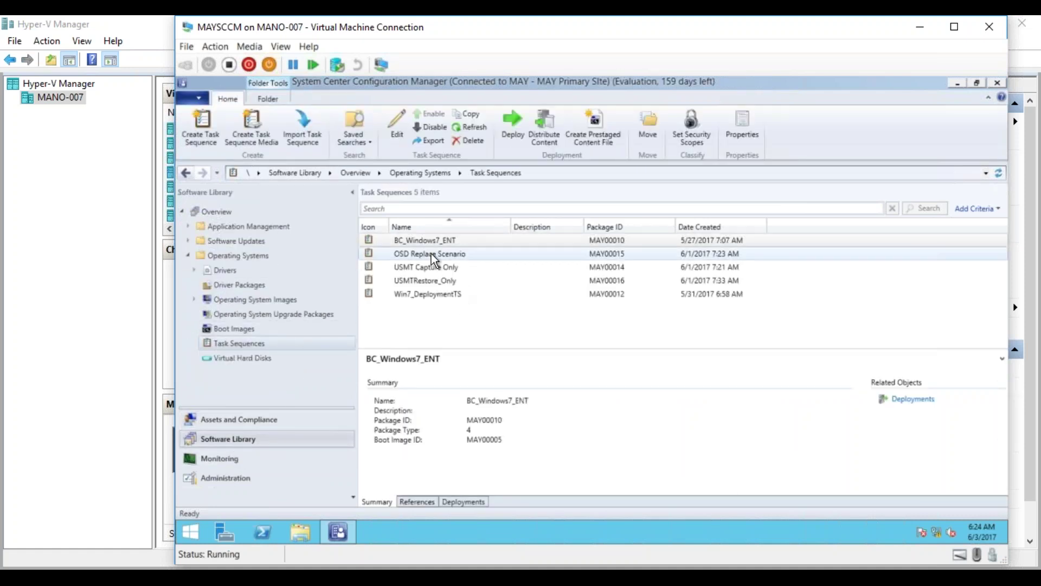
click(420, 282)
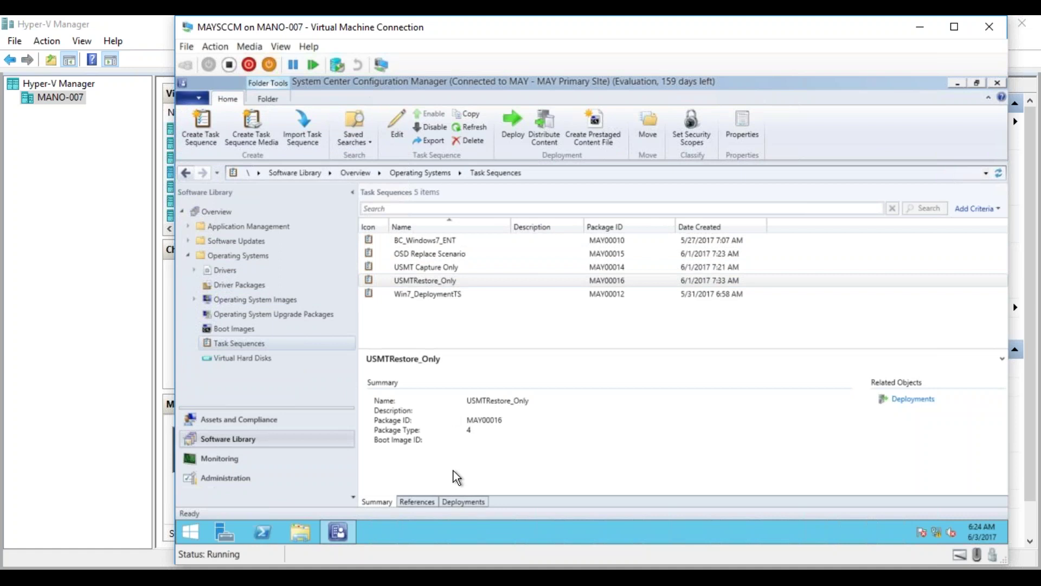
click(455, 501)
click(466, 390)
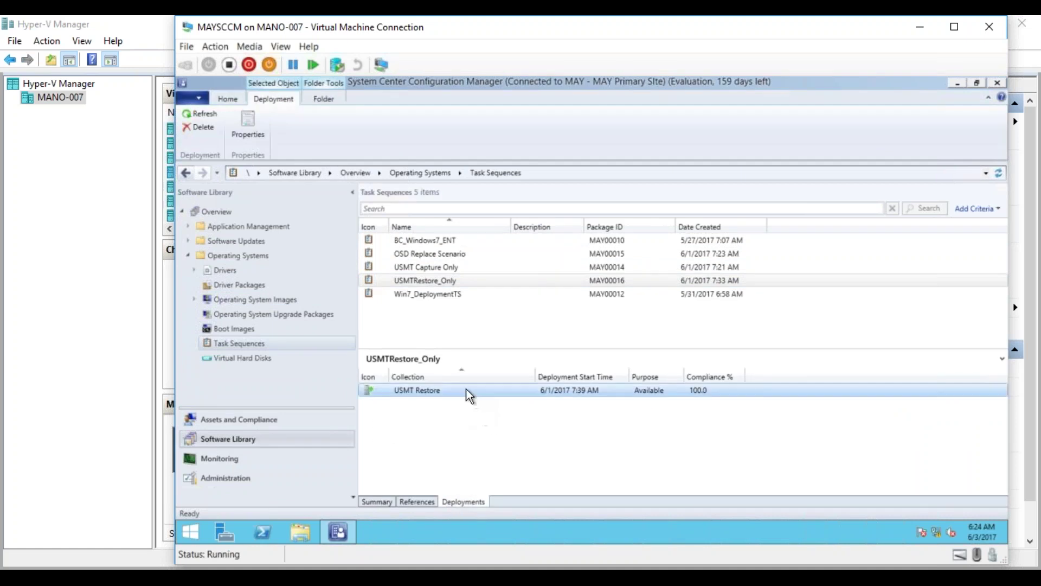
right_click(467, 389)
click(419, 414)
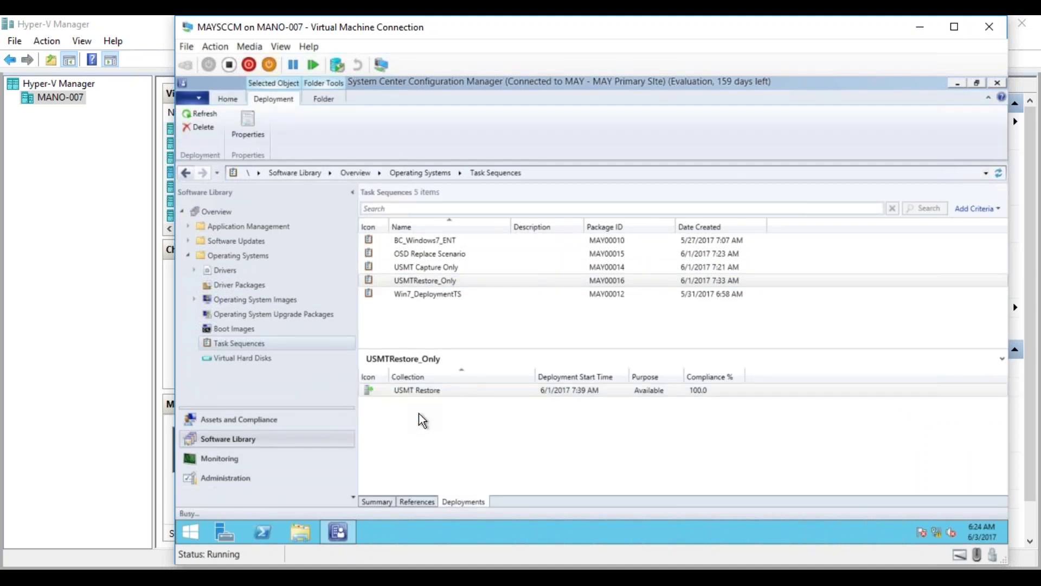
click(604, 343)
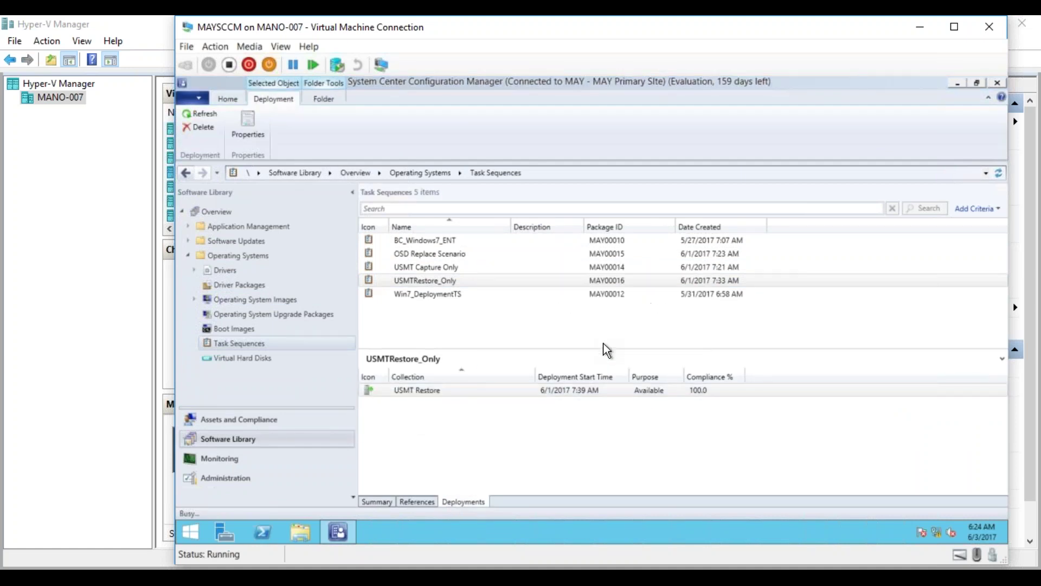
Delete Win7_DeploymentTS's Coll_Win7_Deploy deployment, then check OSD Replace Scenario's remaining deployment.
click(426, 296)
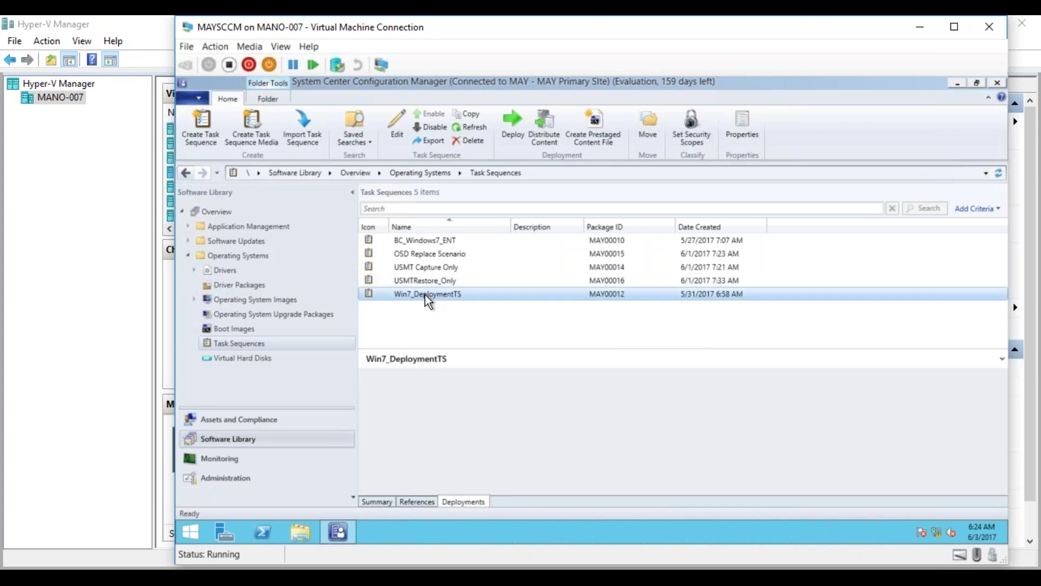
click(488, 388)
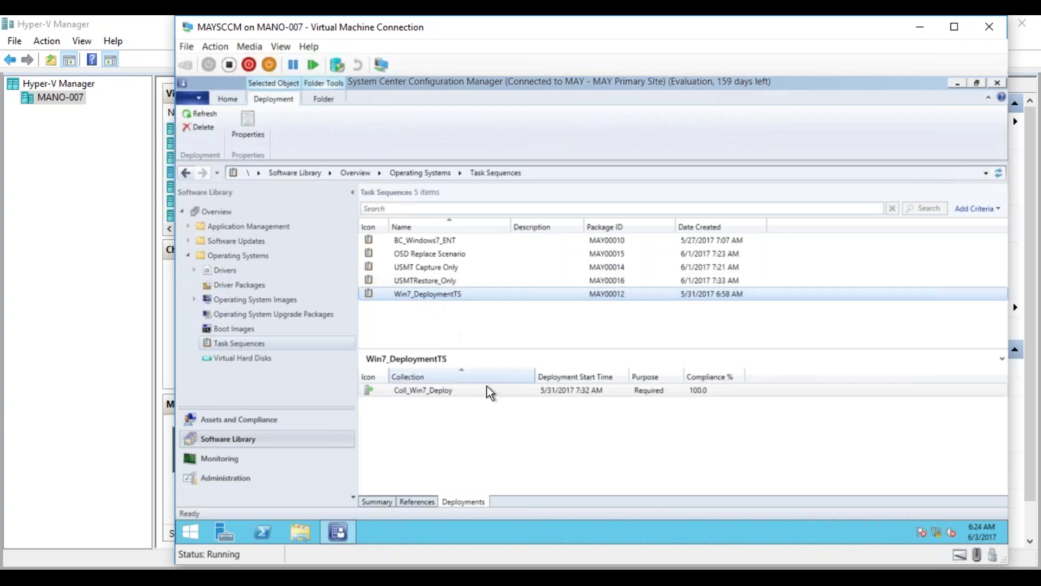
right_click(456, 390)
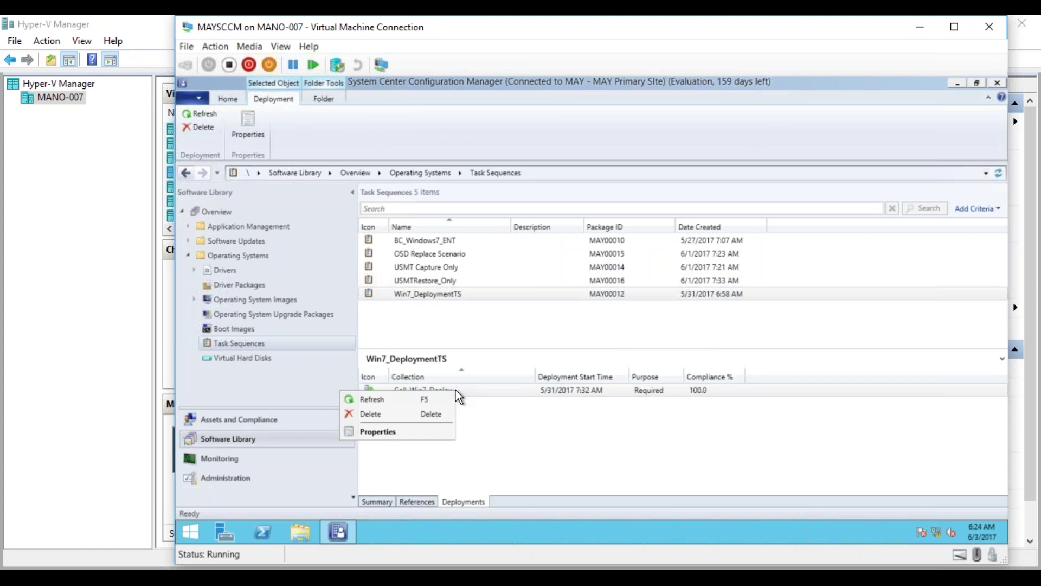
click(424, 414)
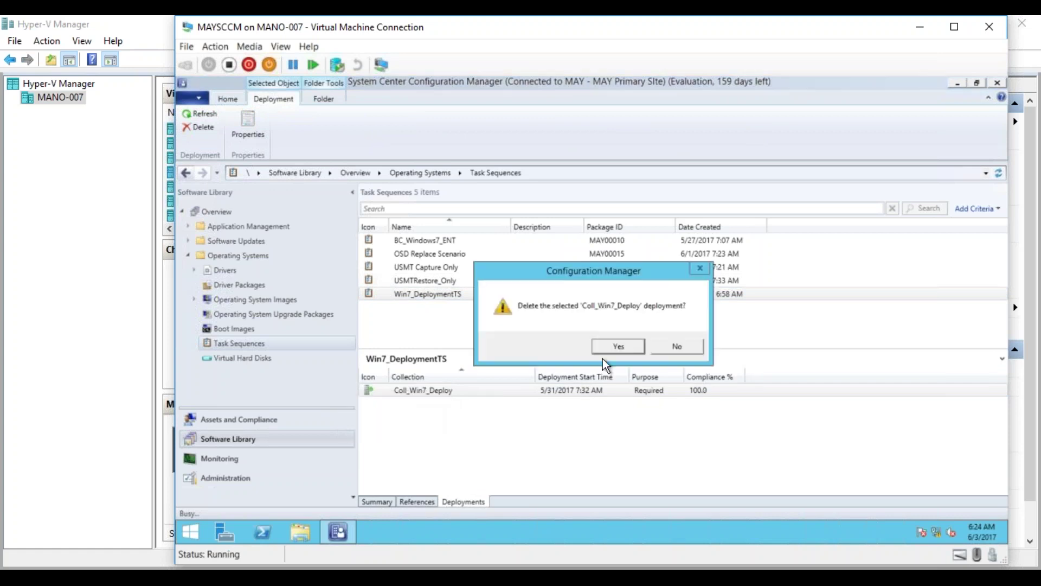
click(609, 351)
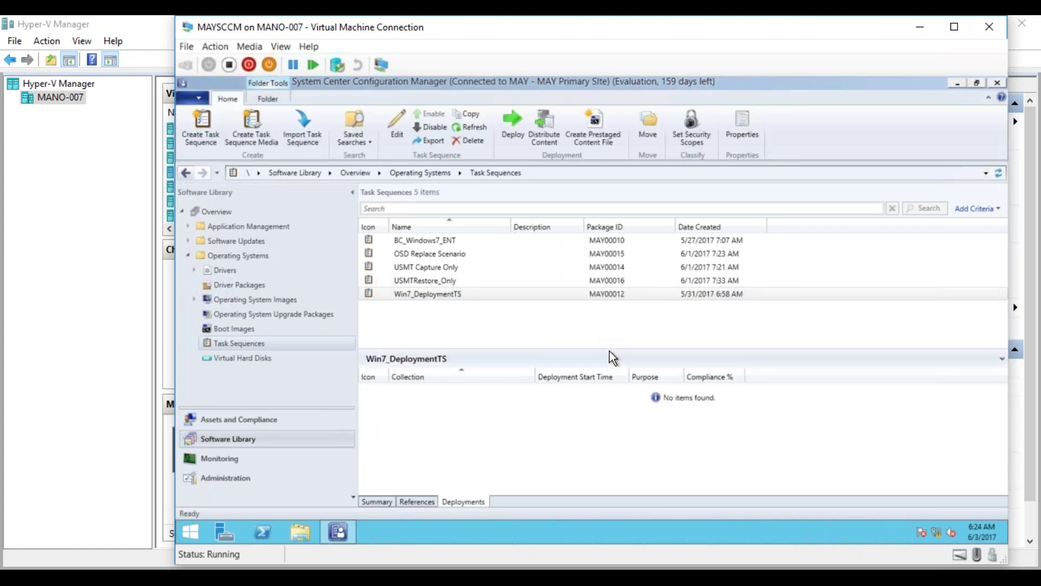
click(422, 254)
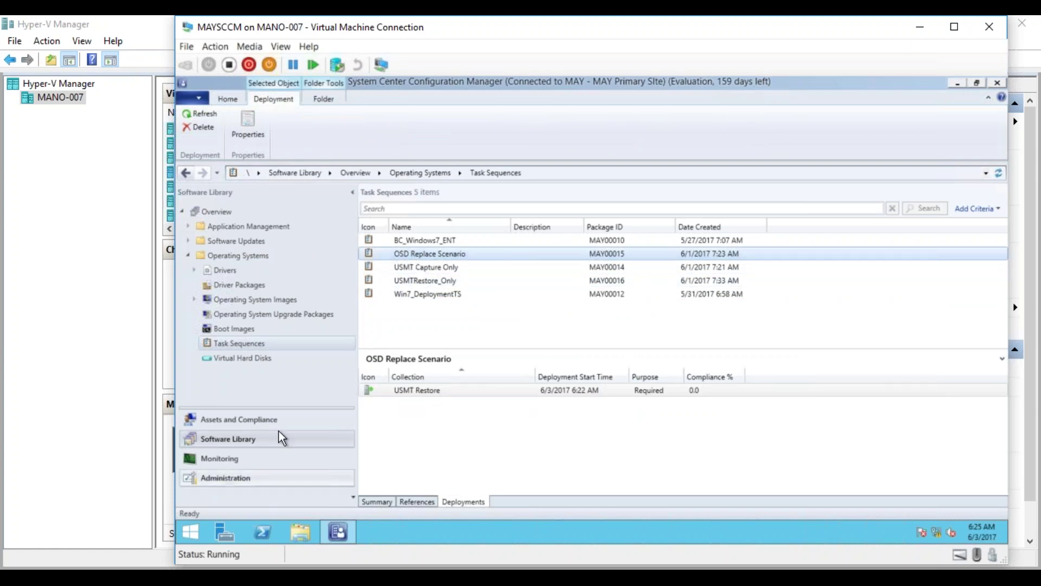
Clear Target_Win7's required PXE deployments in the USMT Restore collection and dismiss the no-record message.
click(224, 419)
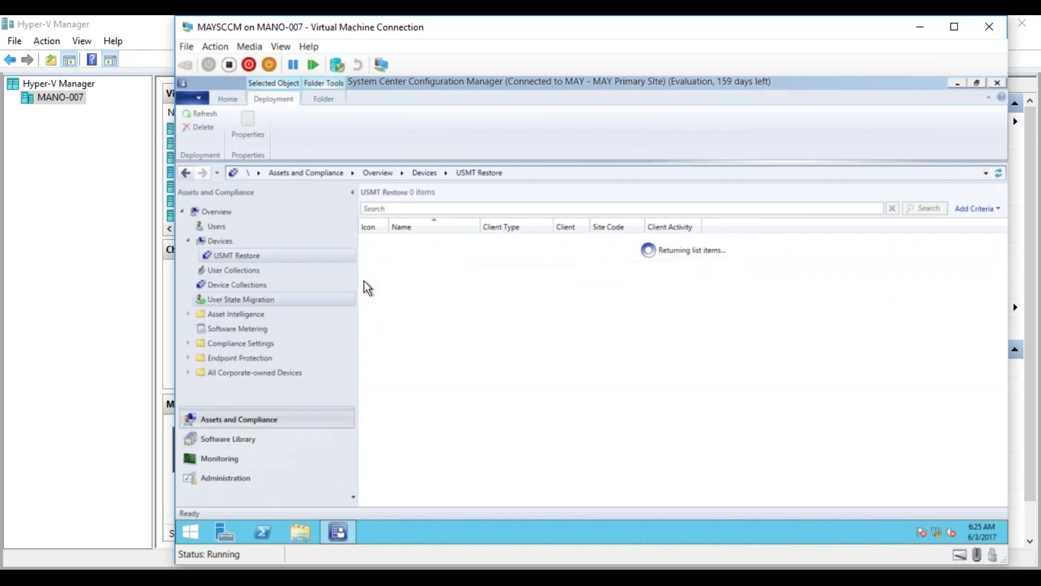
click(414, 241)
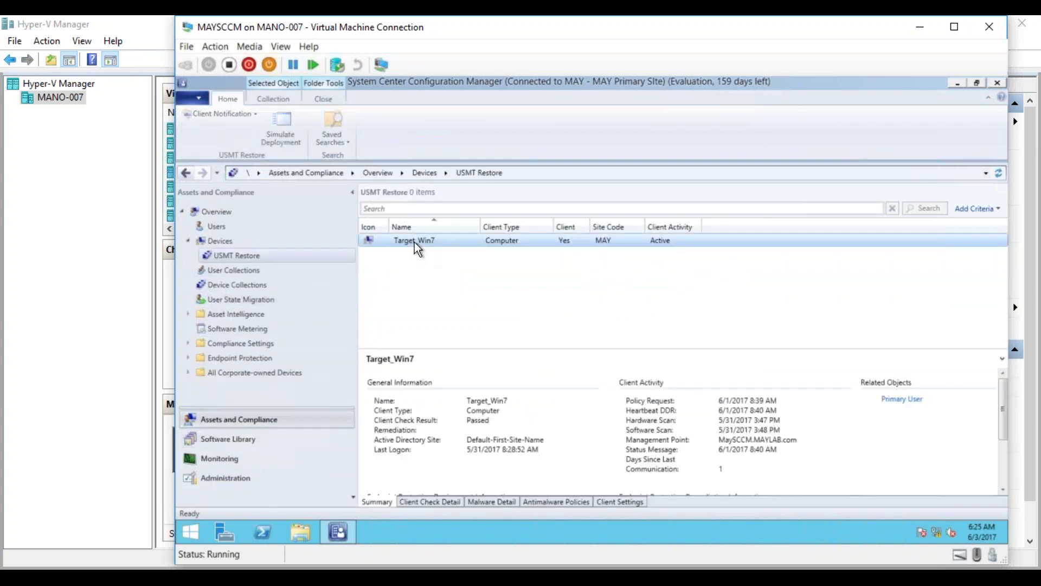
right_click(415, 242)
click(333, 398)
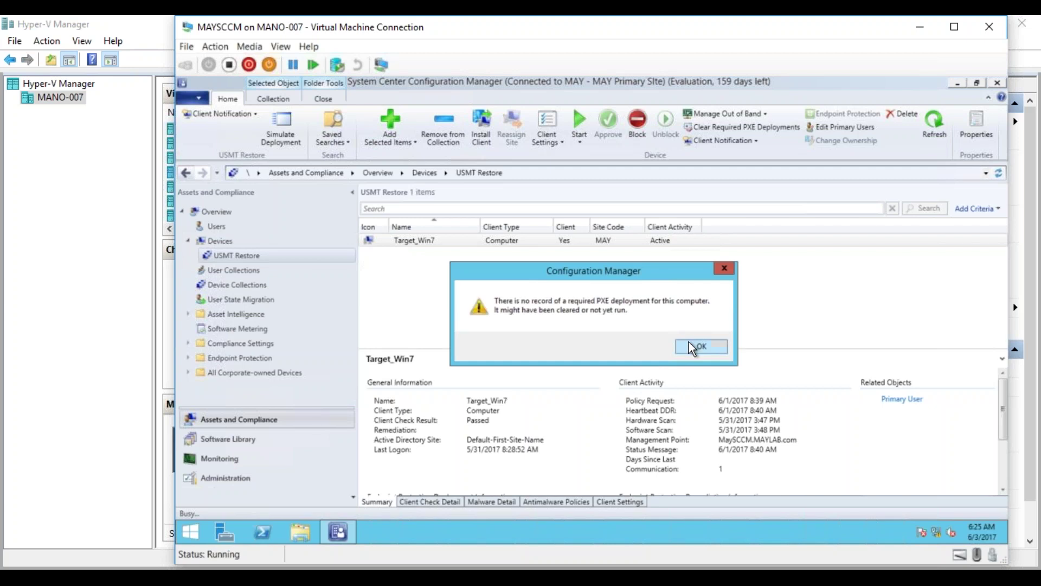
click(692, 348)
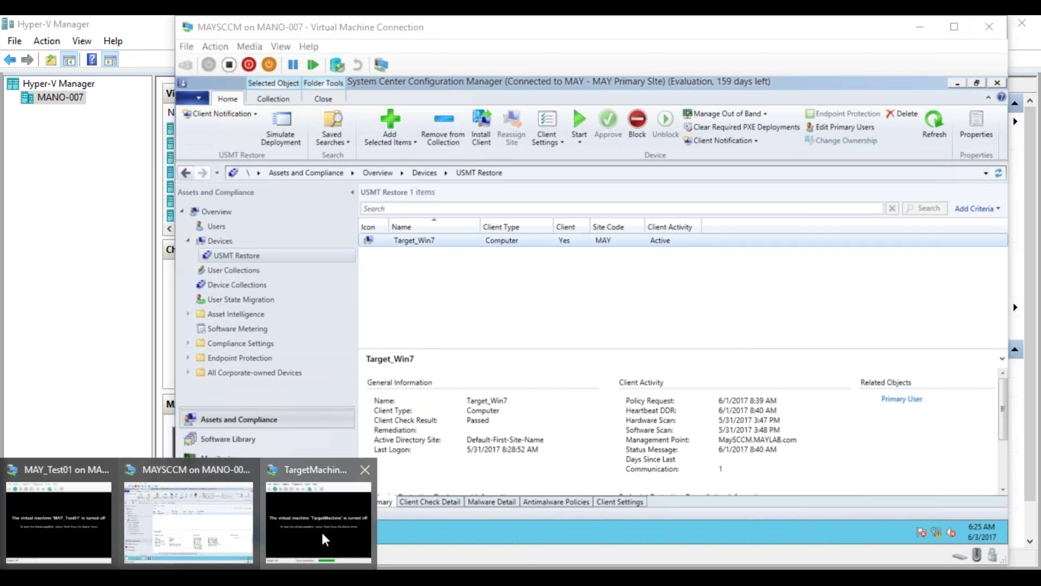
Start the TargetMachine virtual machine, then turn it off again and return to the console.
click(321, 529)
click(208, 64)
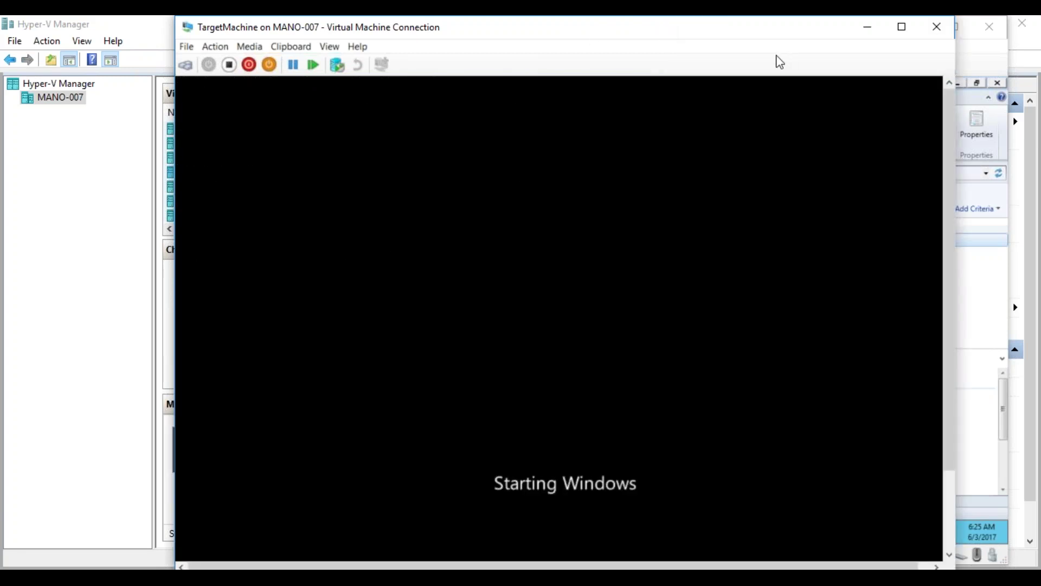
click(230, 64)
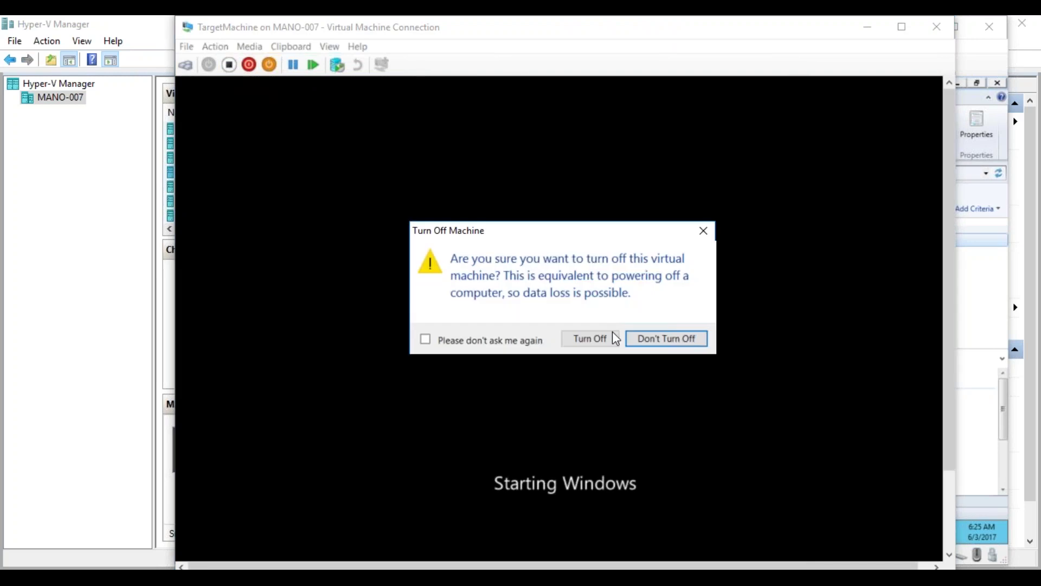
click(587, 340)
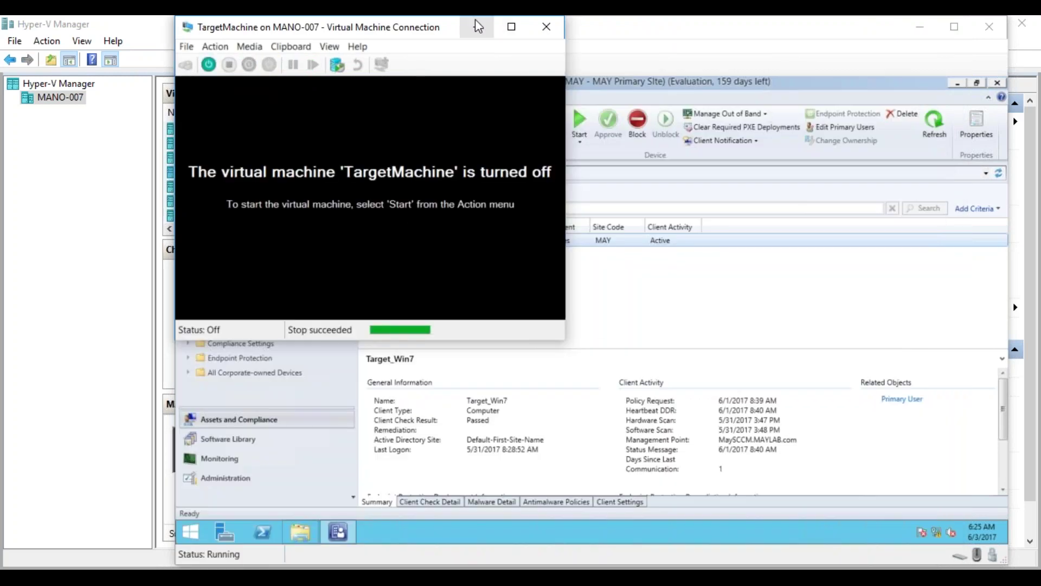
click(478, 26)
Clear Target_Win7's required PXE deployments, dismiss the warning, and refresh the USMT Restore device list.
right_click(406, 240)
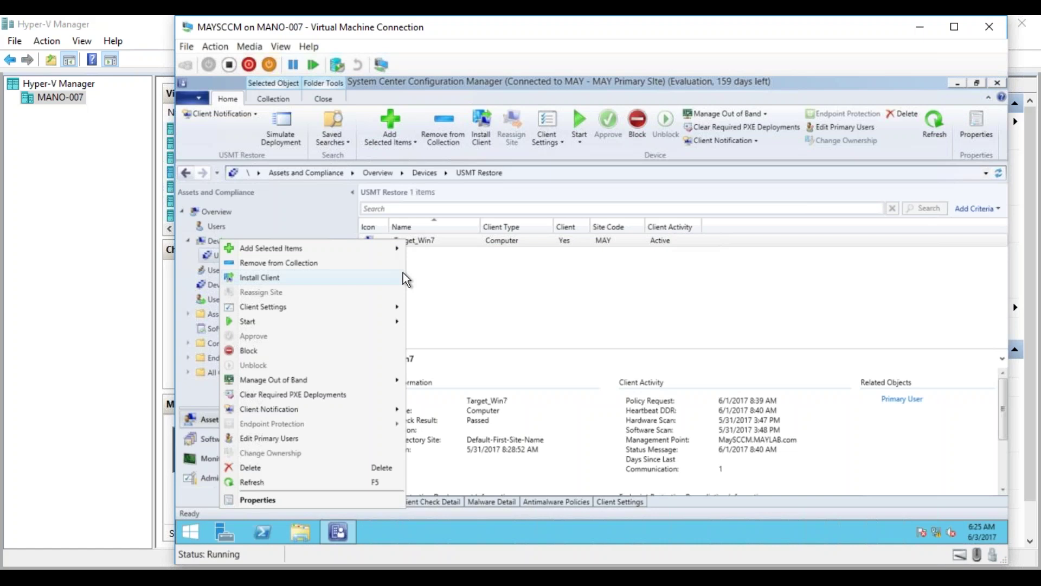
click(319, 402)
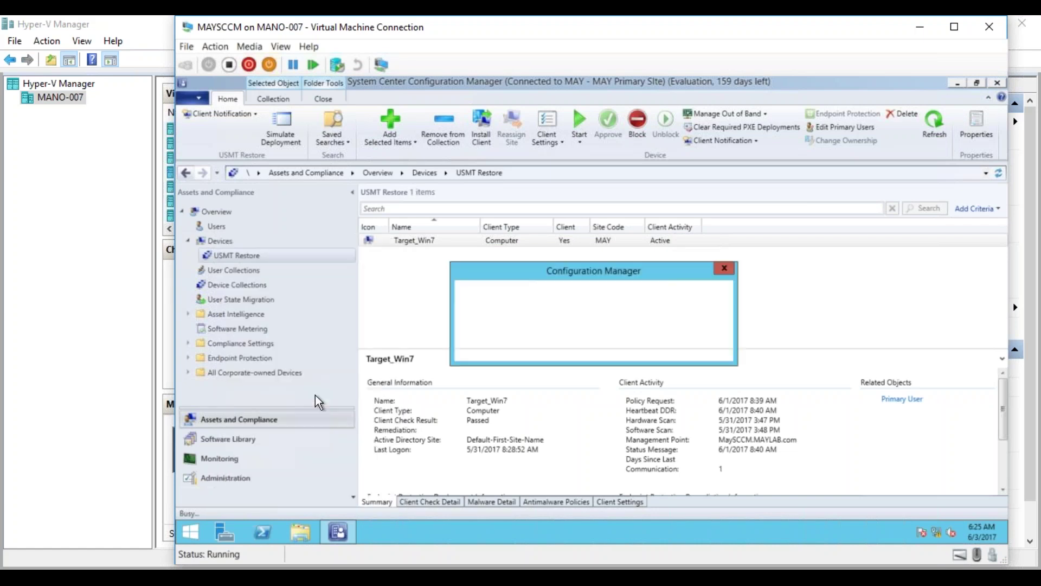
click(700, 346)
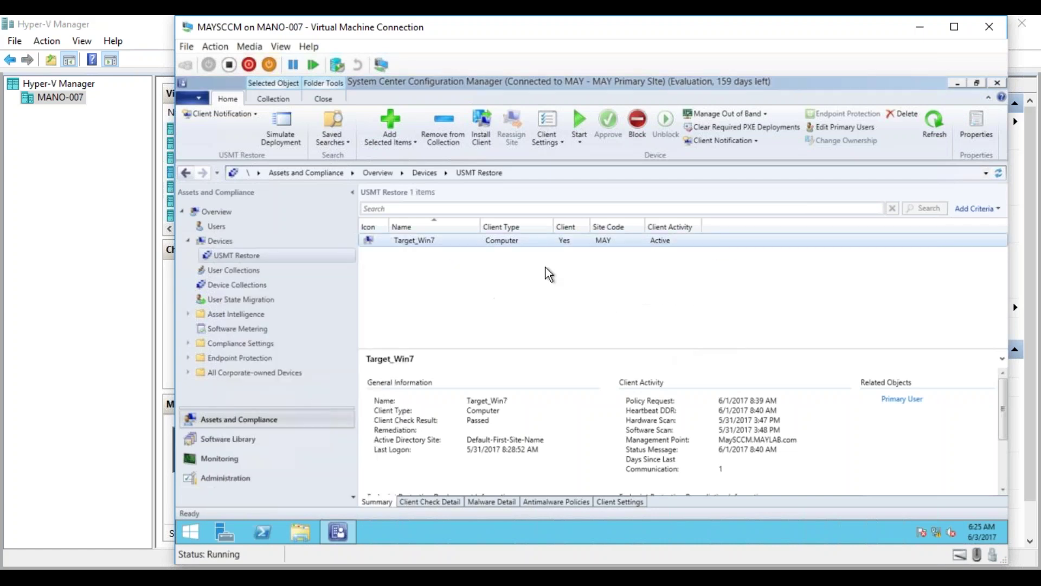
click(998, 173)
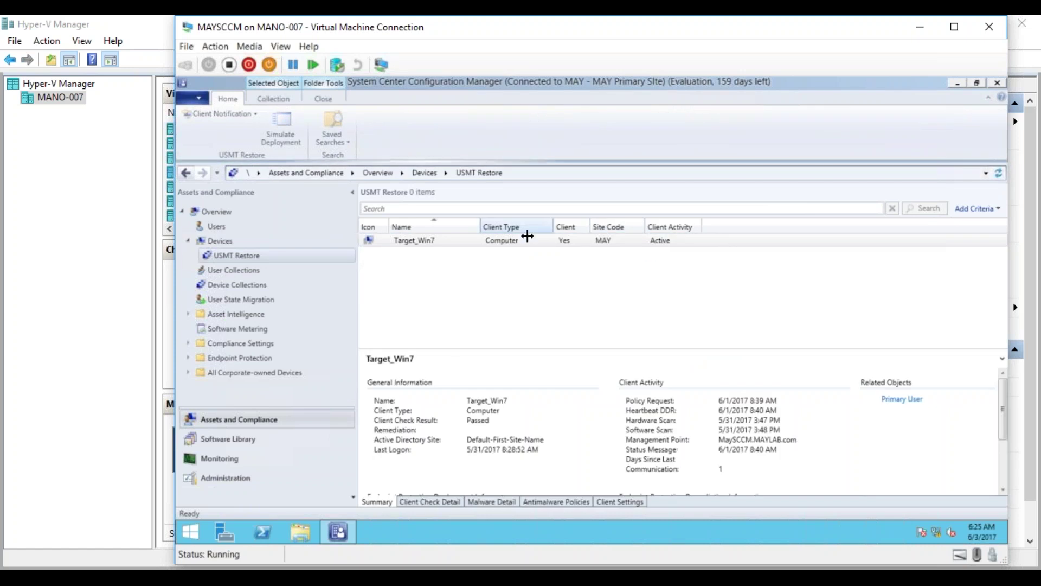
Clear Target_Win7's required PXE deployments once more, again finding no PXE deployment record.
right_click(389, 239)
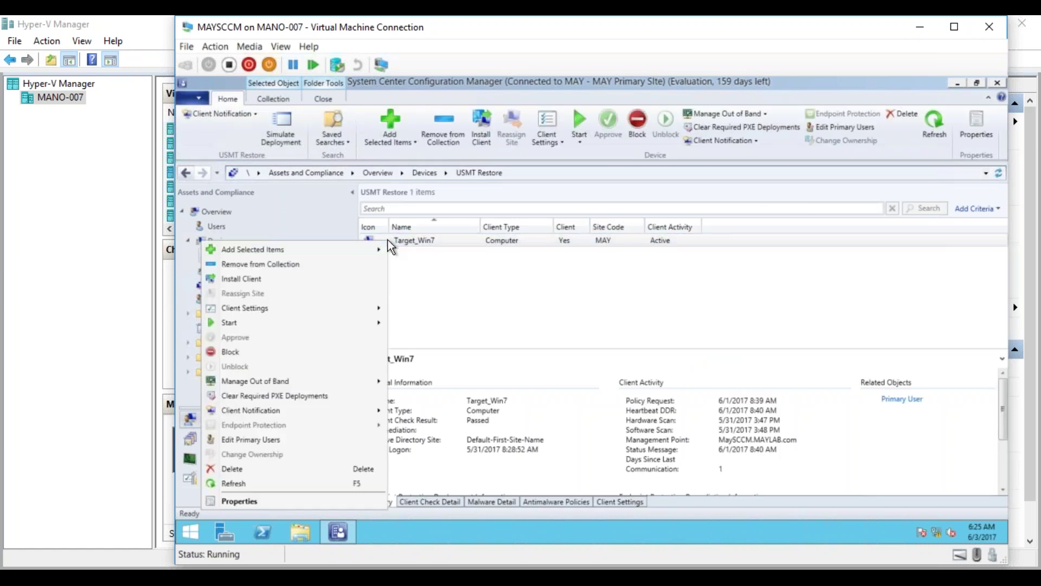
click(313, 396)
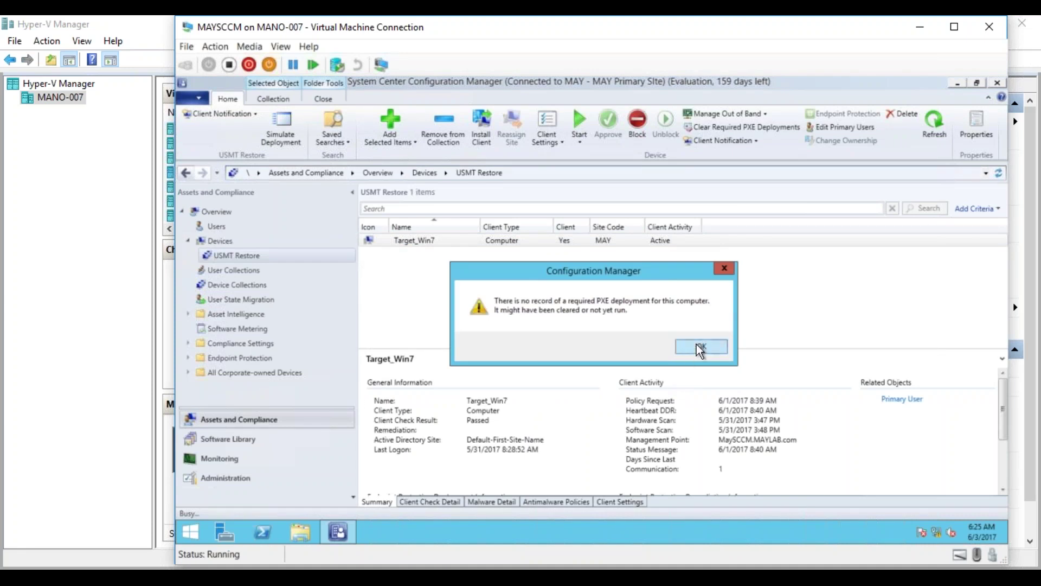
click(698, 347)
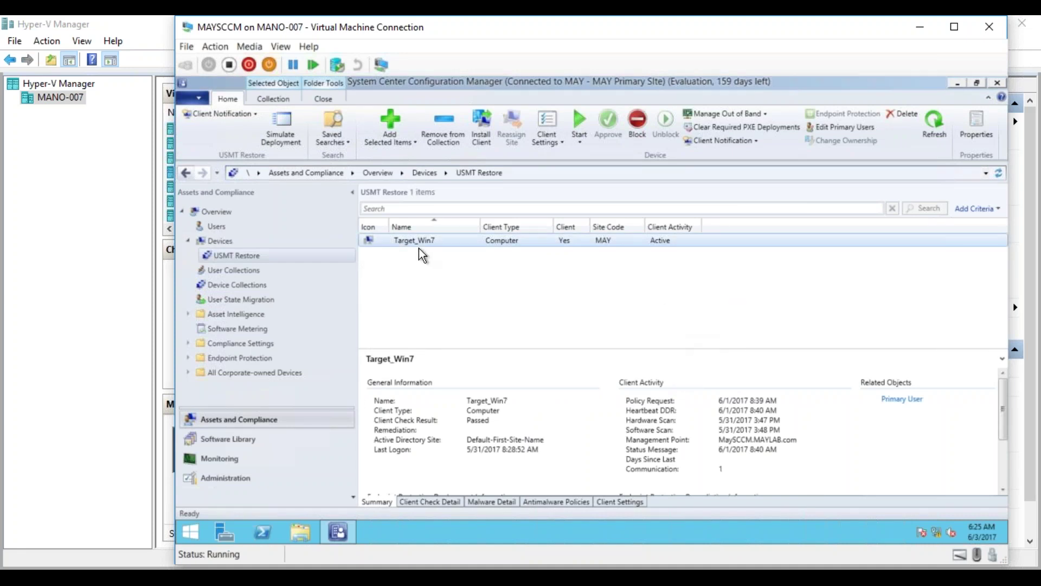
click(339, 532)
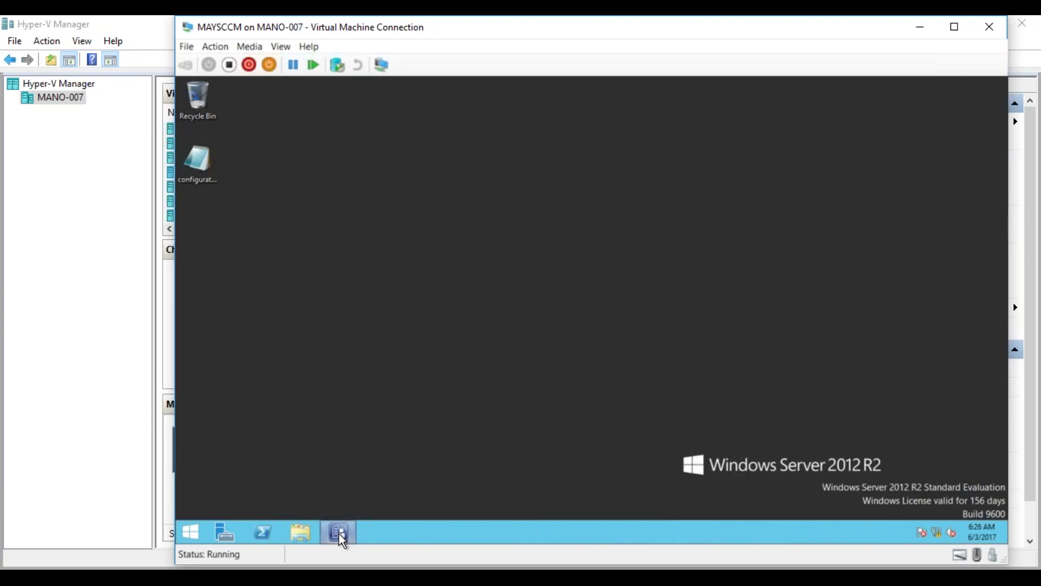
click(340, 533)
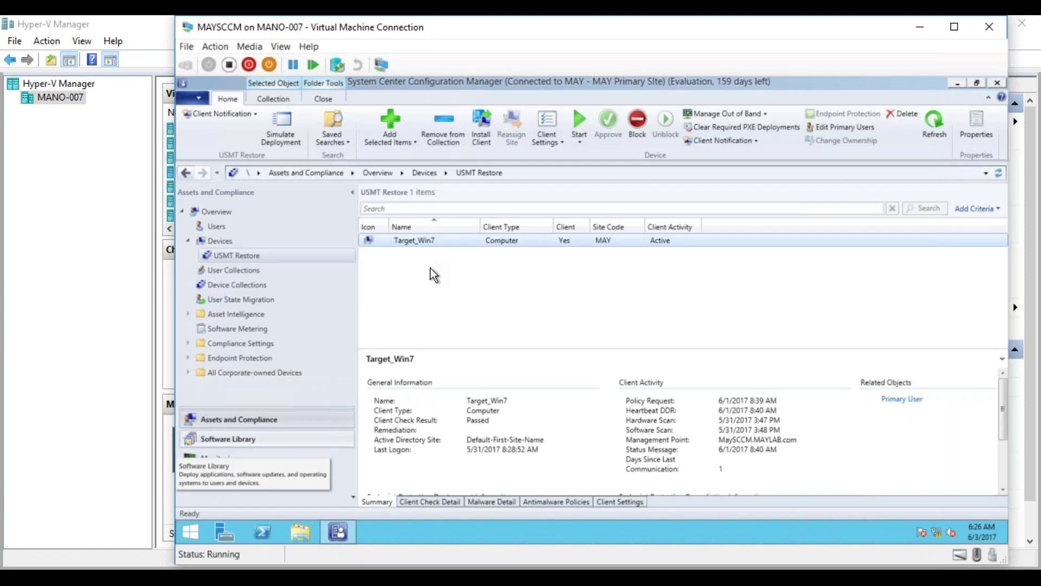
Review the deployments targeting Target_Win7 in its Properties, then close them.
right_click(399, 243)
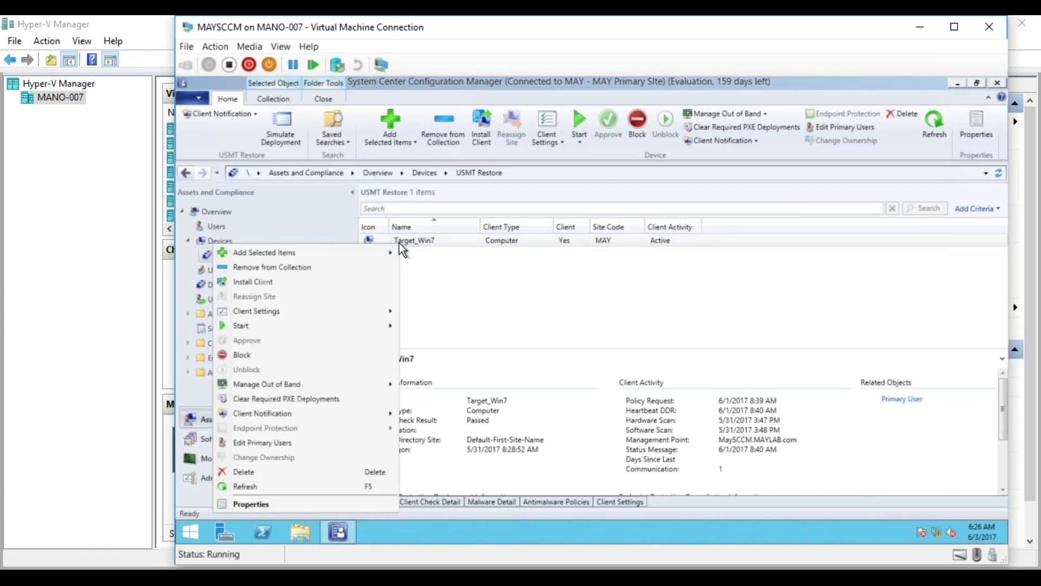
click(321, 503)
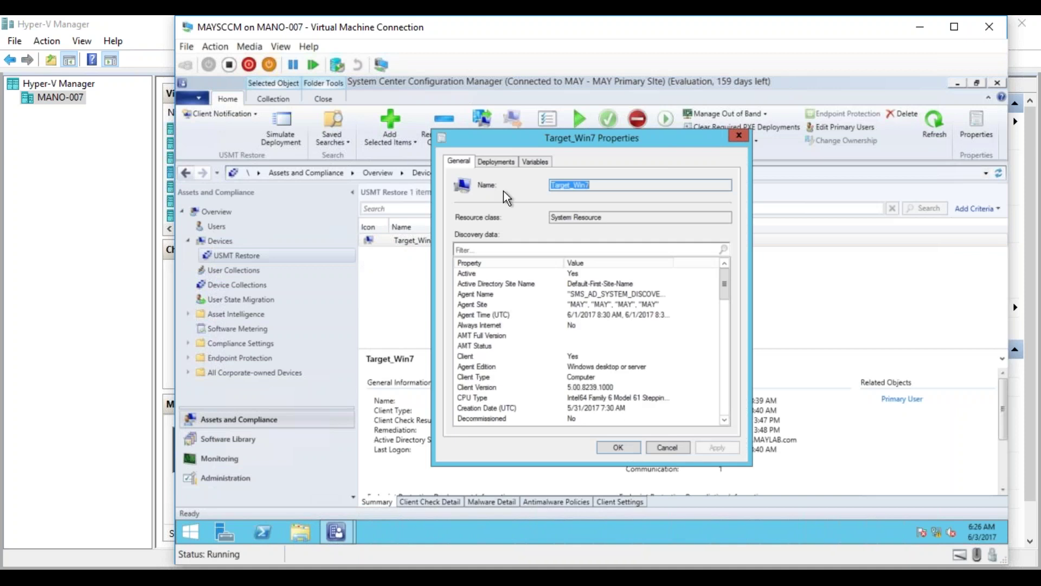
click(495, 163)
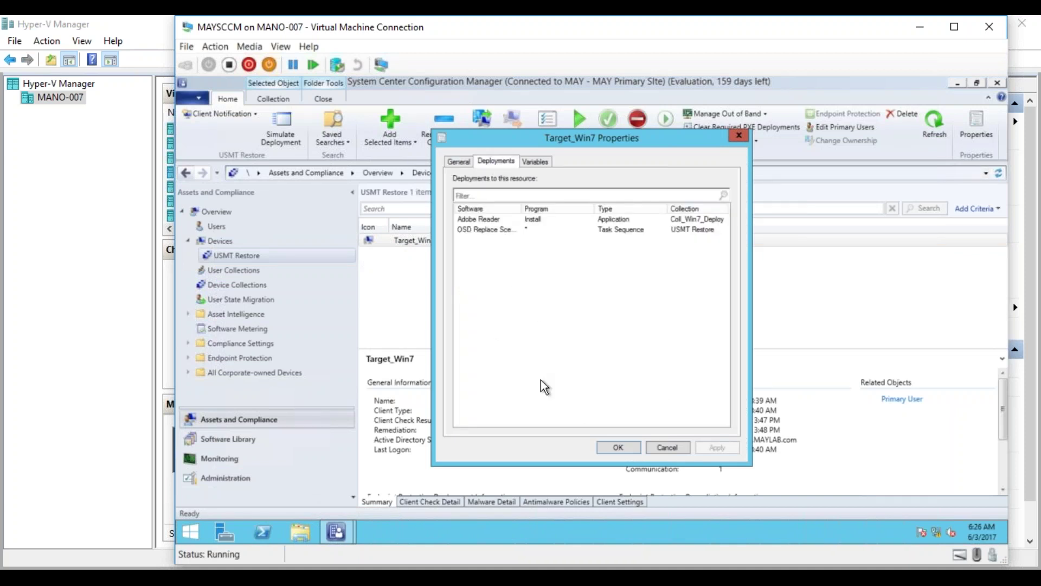
click(618, 444)
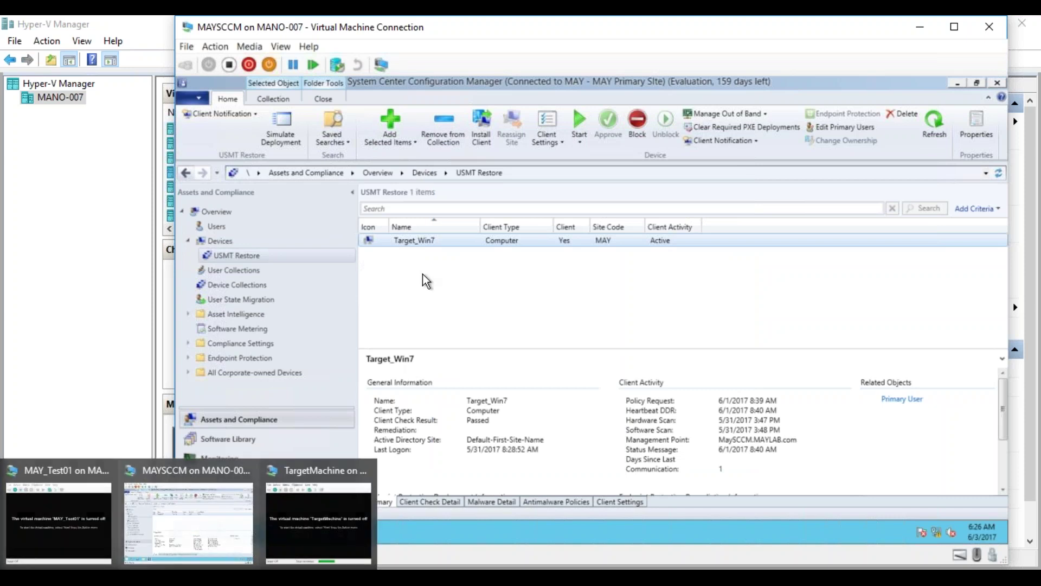
Scroll Target_Win7's discovery data down to its MAC Addresses, then close the properties.
right_click(402, 240)
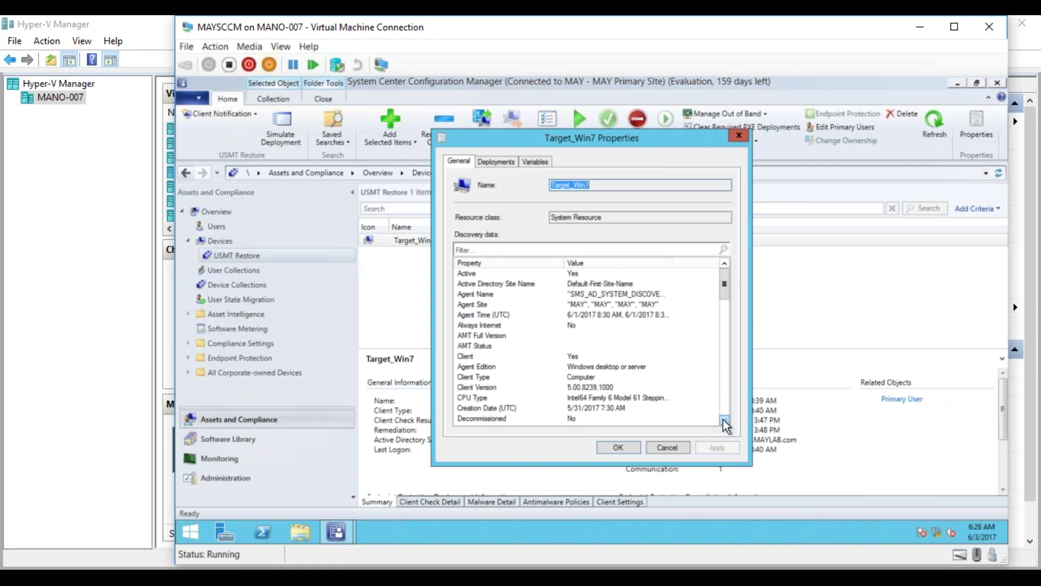
click(724, 420)
click(725, 419)
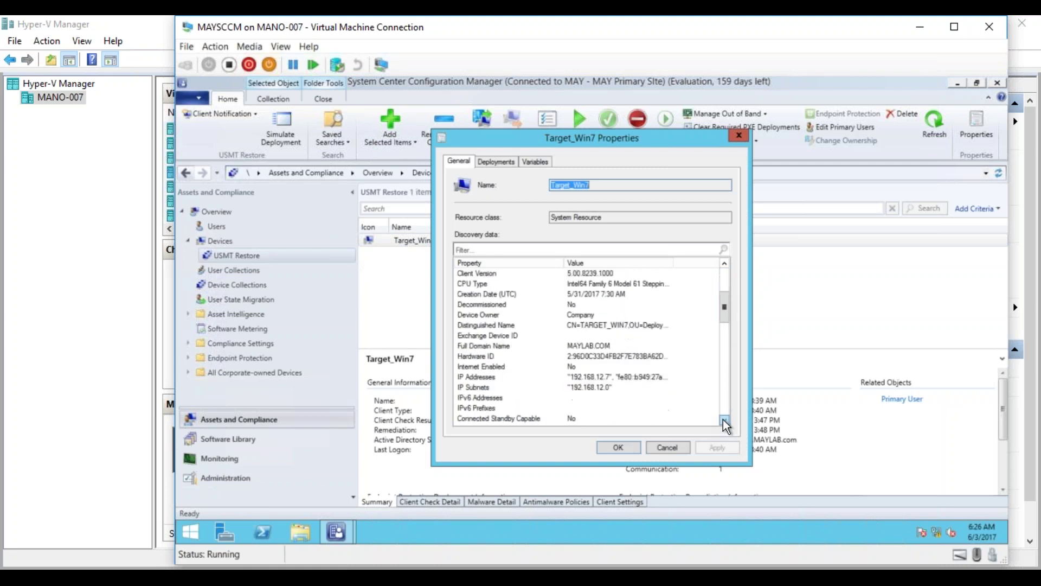
click(725, 420)
click(725, 419)
click(725, 419)
click(725, 419)
click(725, 419)
click(724, 420)
click(724, 419)
click(724, 419)
click(725, 420)
click(724, 419)
click(725, 420)
click(724, 420)
click(725, 419)
click(725, 420)
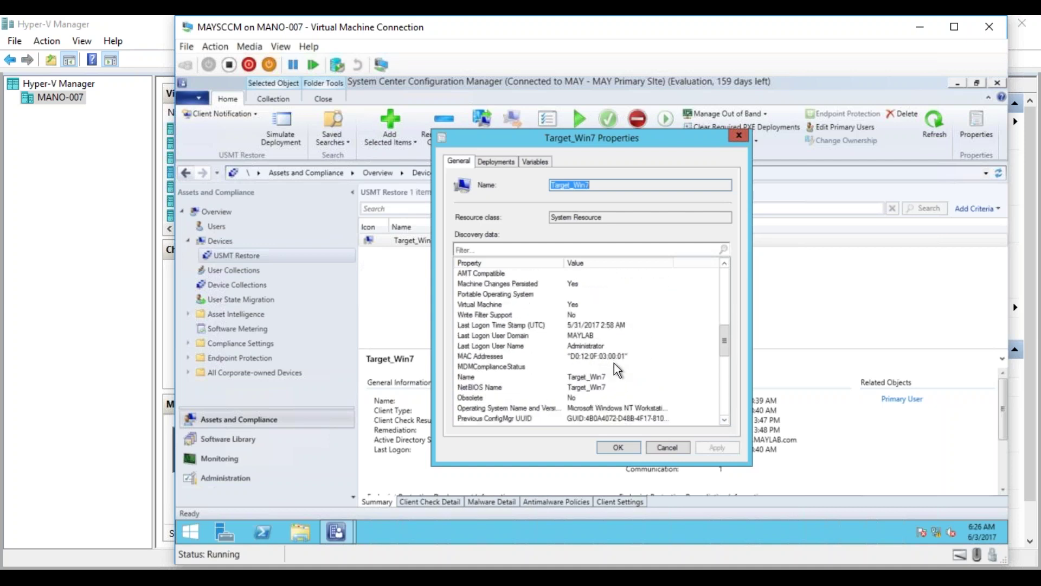
click(619, 447)
click(188, 577)
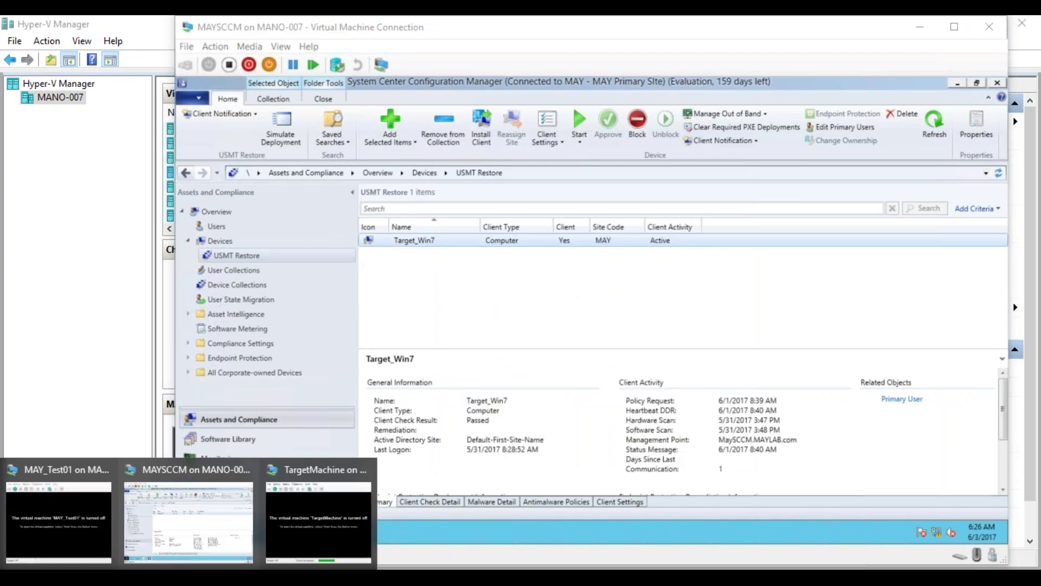
Verify TargetMachine's legacy network adapter uses static MAC D0-12-0F-03-00-01, then start the VM.
click(297, 508)
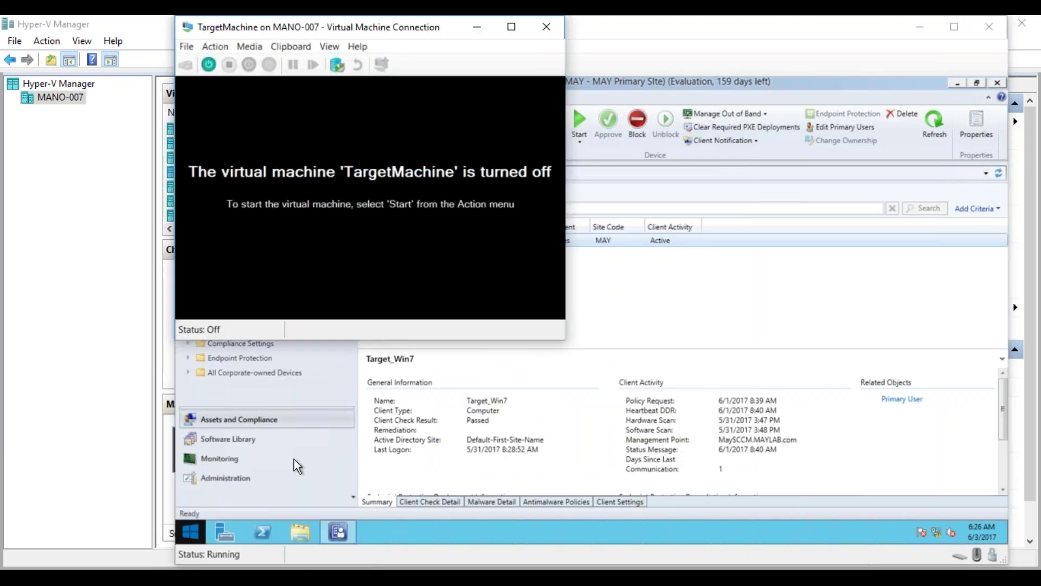
click(189, 44)
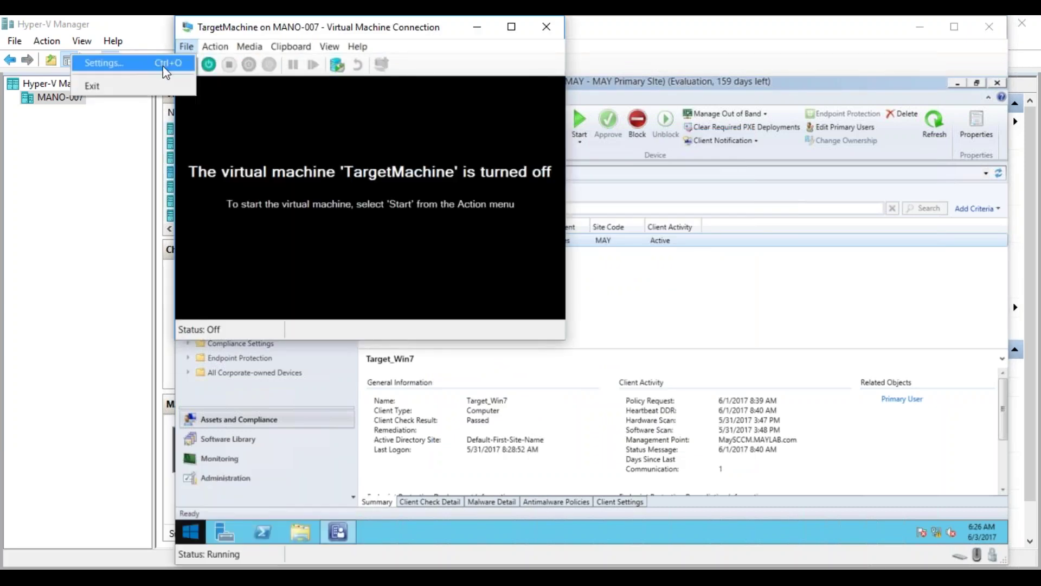
click(163, 63)
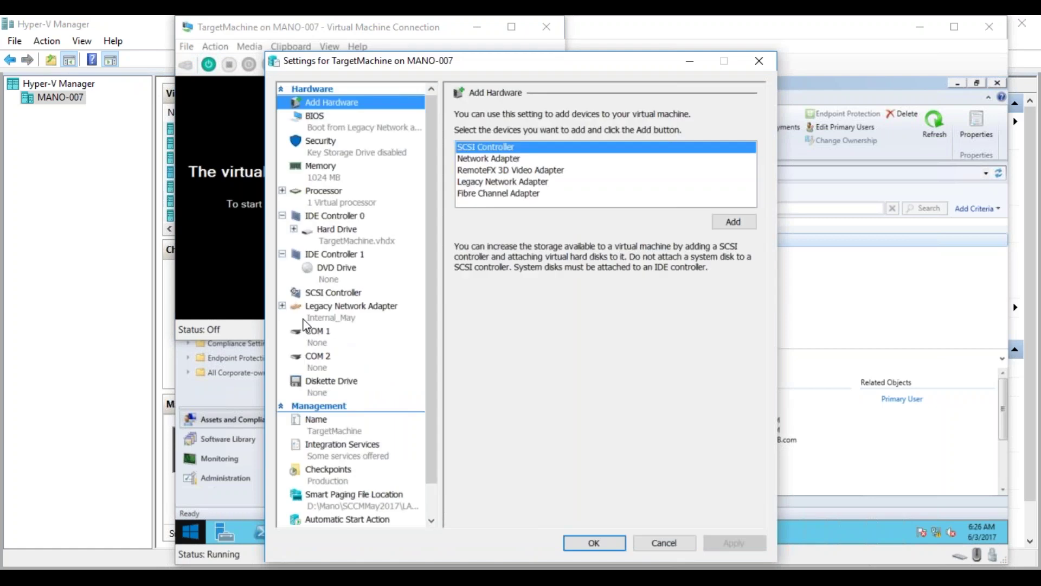
click(312, 316)
click(281, 305)
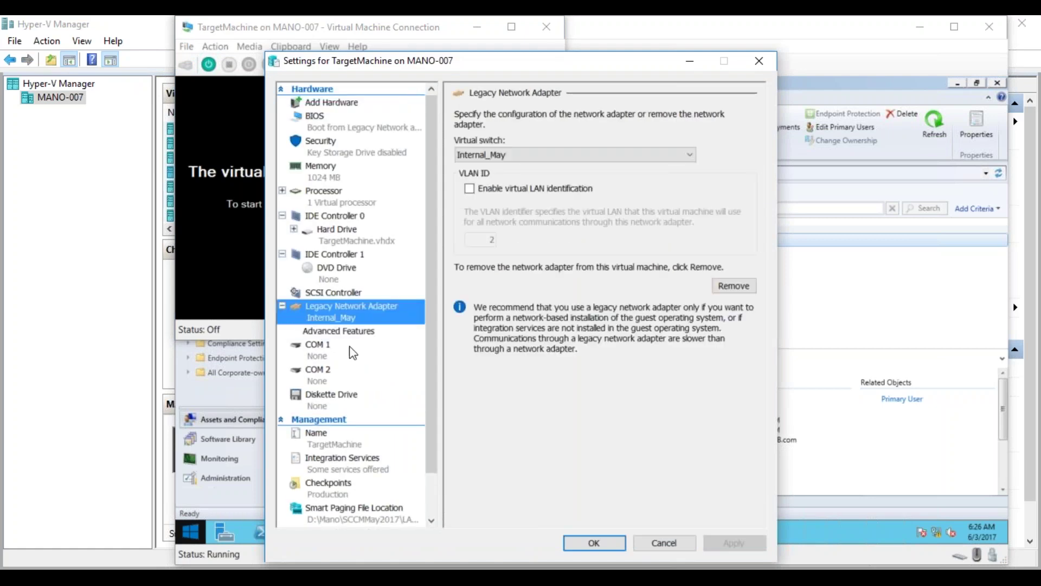
click(341, 332)
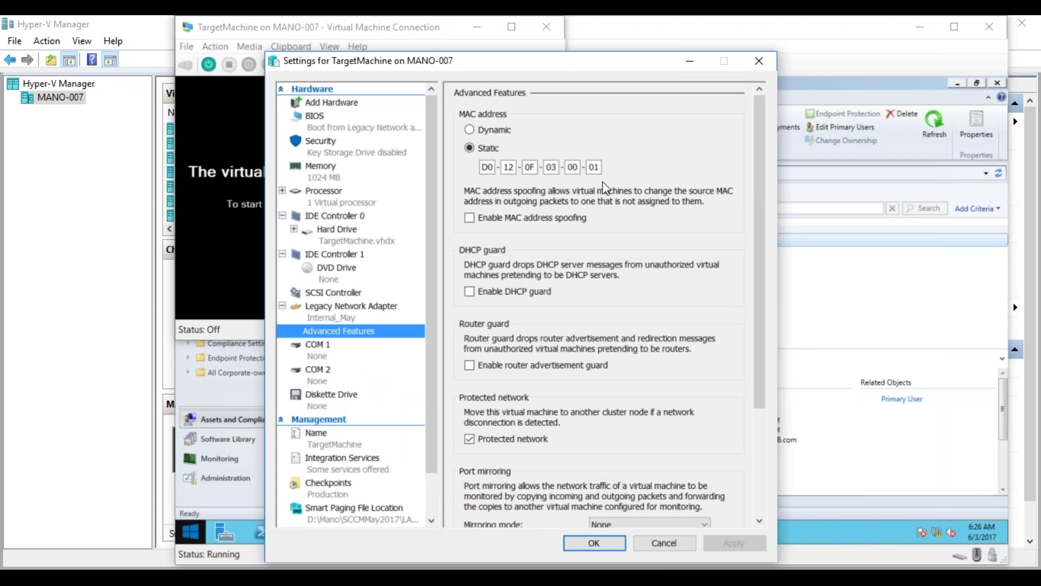
click(595, 543)
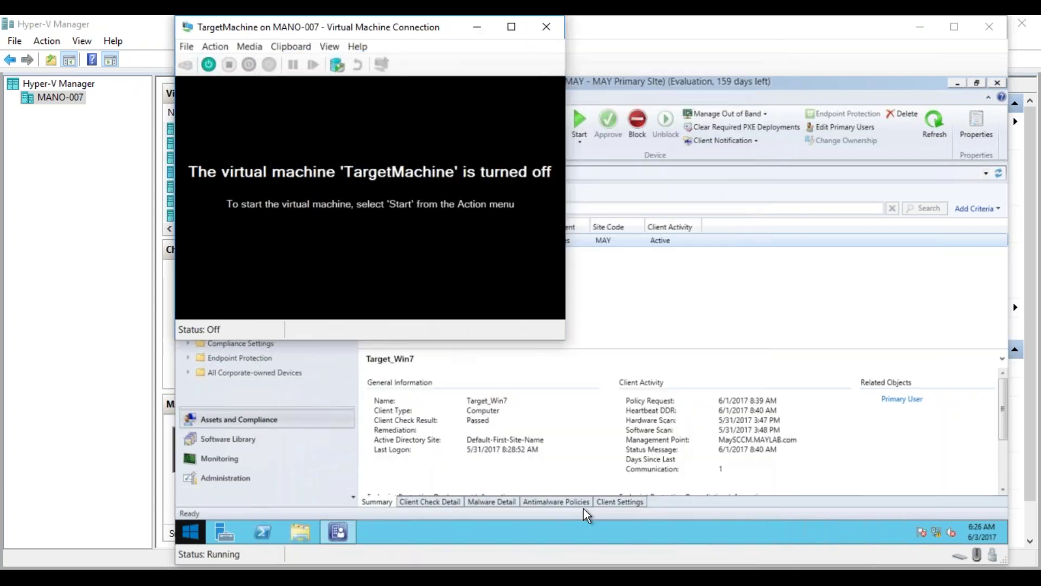
click(208, 65)
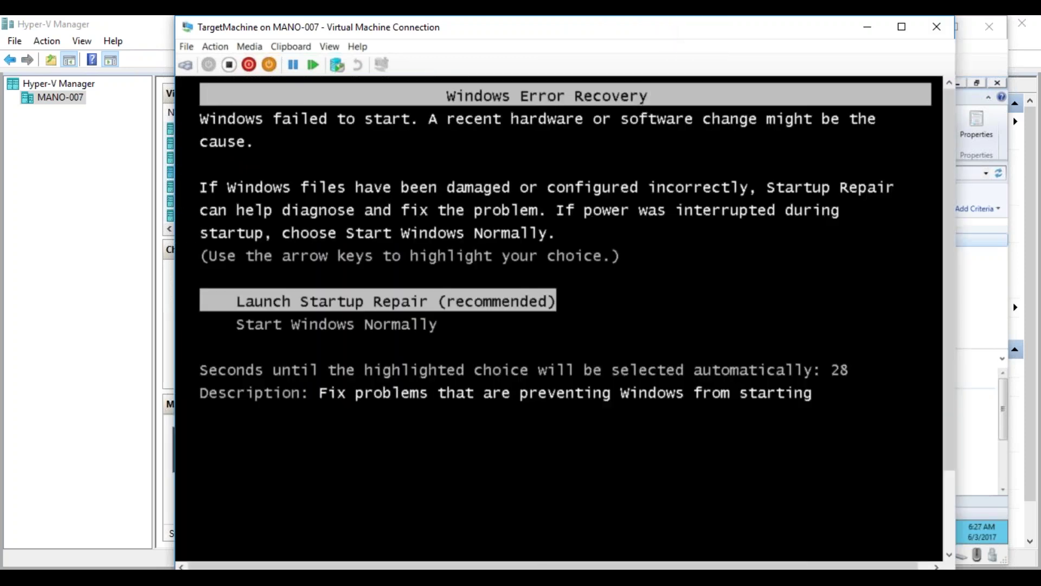
Minimize TargetMachine, switch to the MAYSCCM server, and open File Explorer at This PC.
click(868, 26)
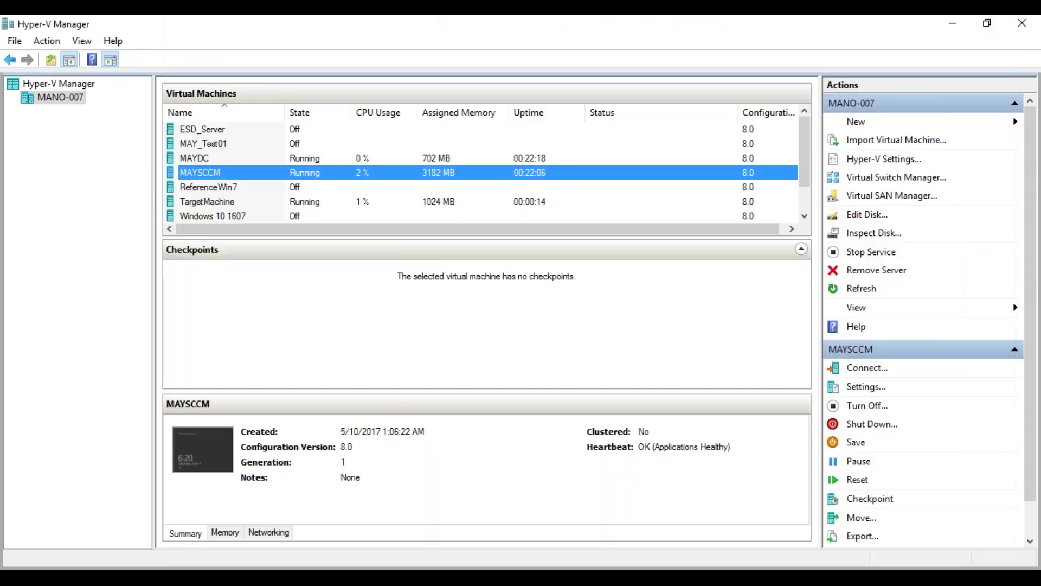
mouse_move(258, 522)
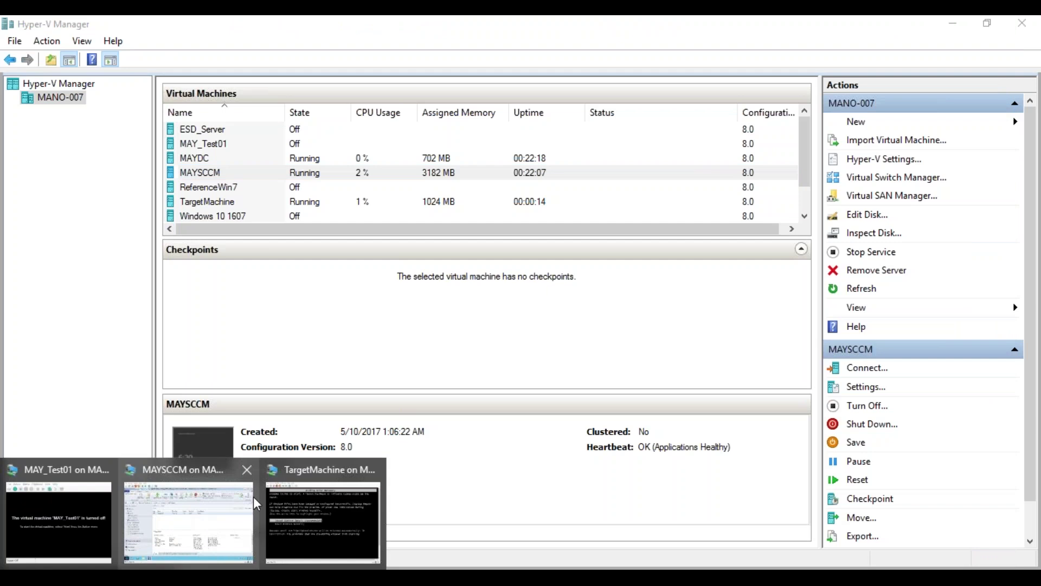
click(242, 515)
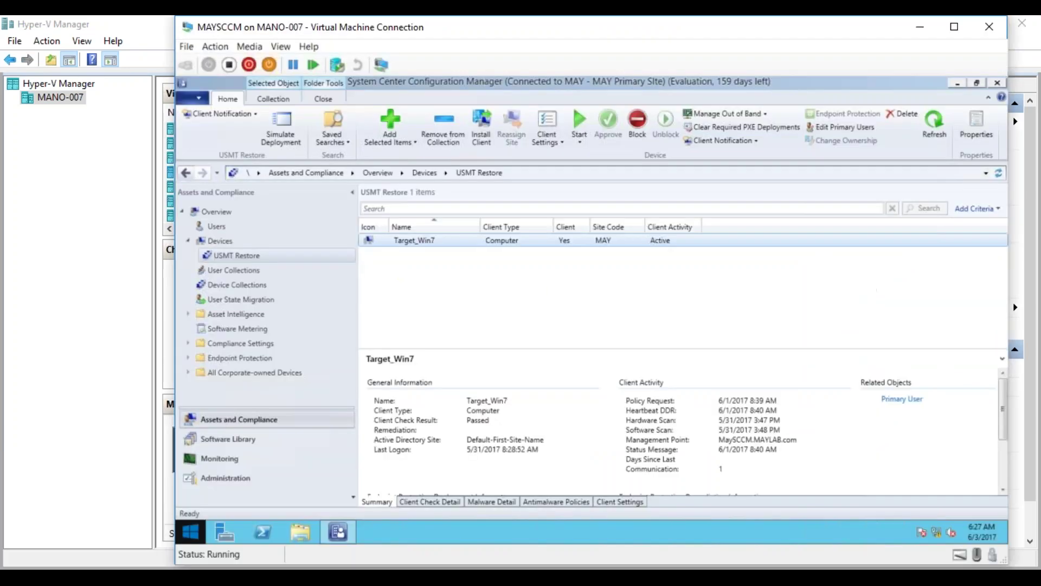
click(290, 531)
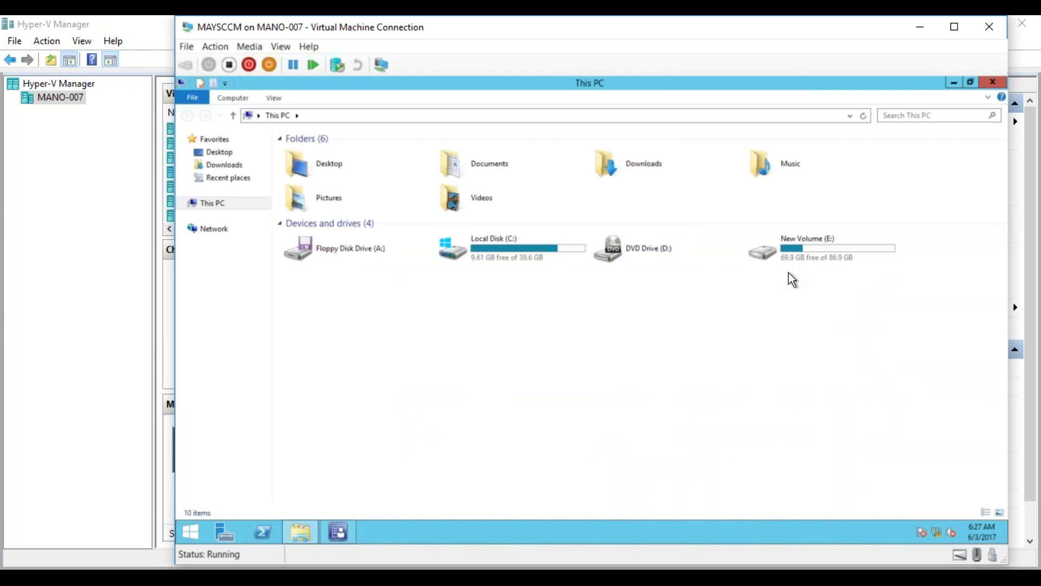
Navigate to C:\Program Files\Microsoft Configuration Manager\Logs.
double_click(803, 253)
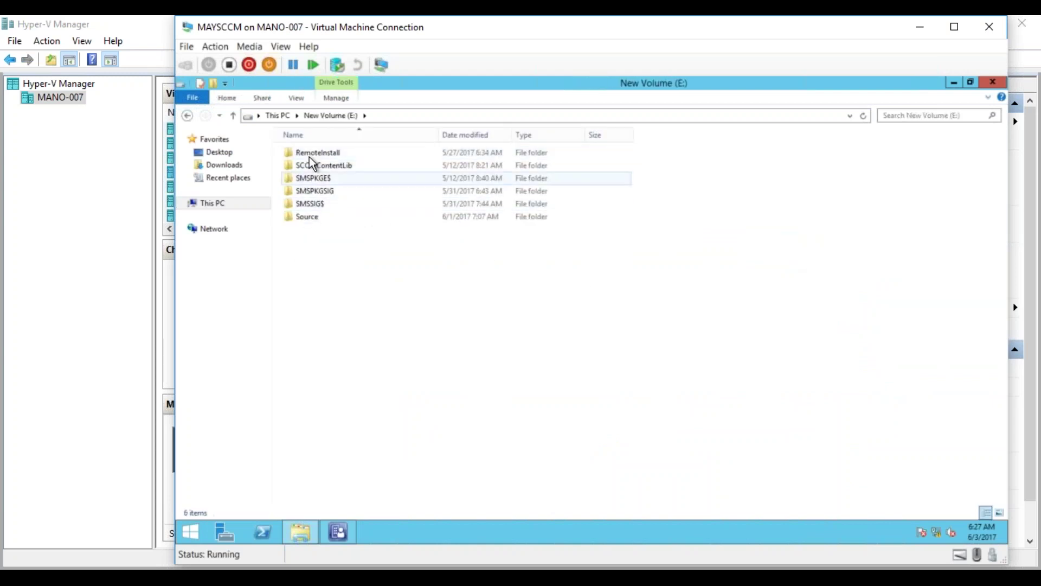
click(282, 117)
click(515, 242)
double_click(513, 237)
double_click(305, 190)
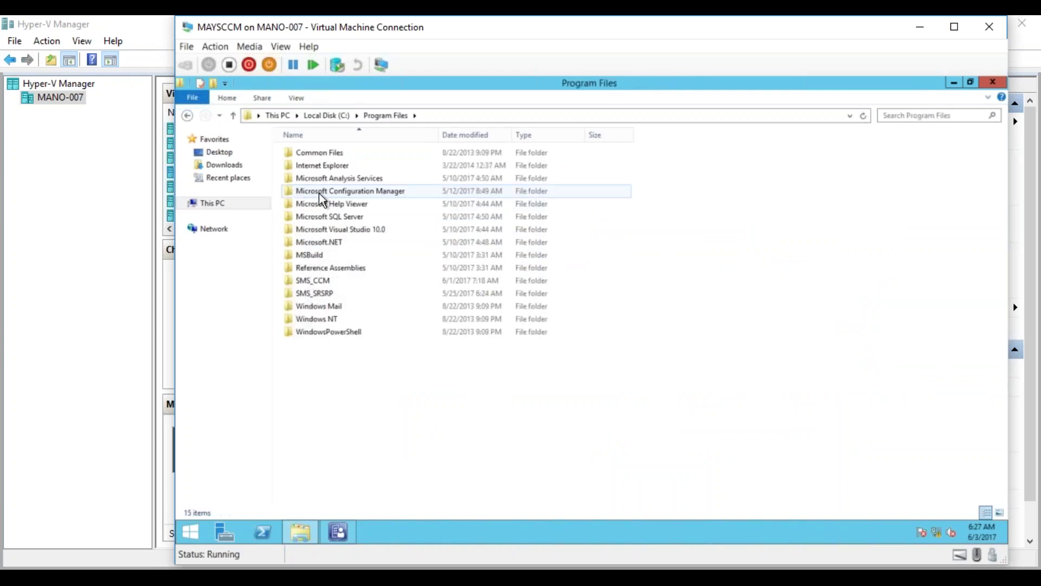
double_click(336, 193)
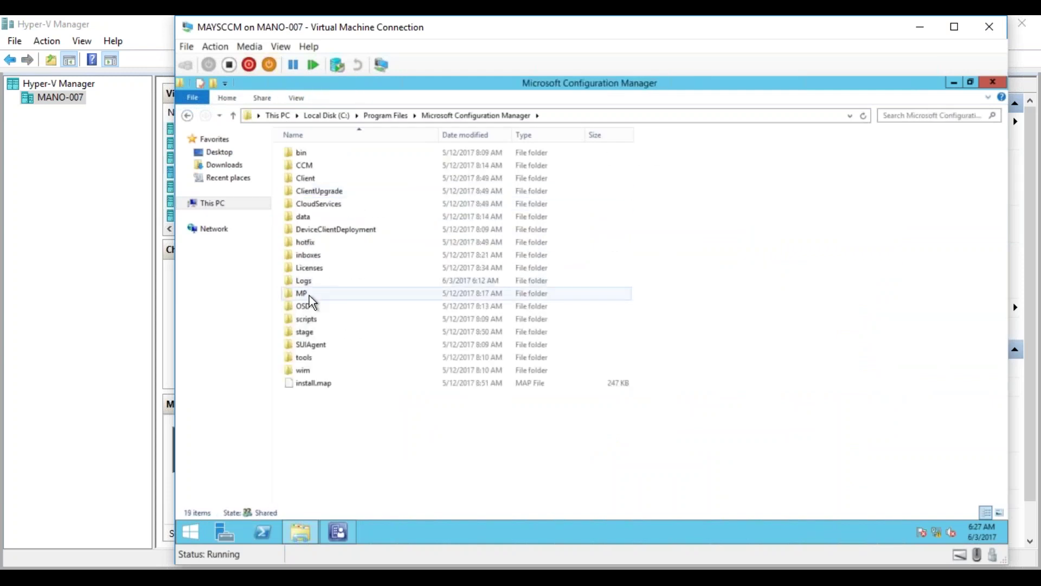
double_click(304, 282)
Sort the log files by name and scroll down to the SMS logs such as SMSPXE.log.
click(320, 247)
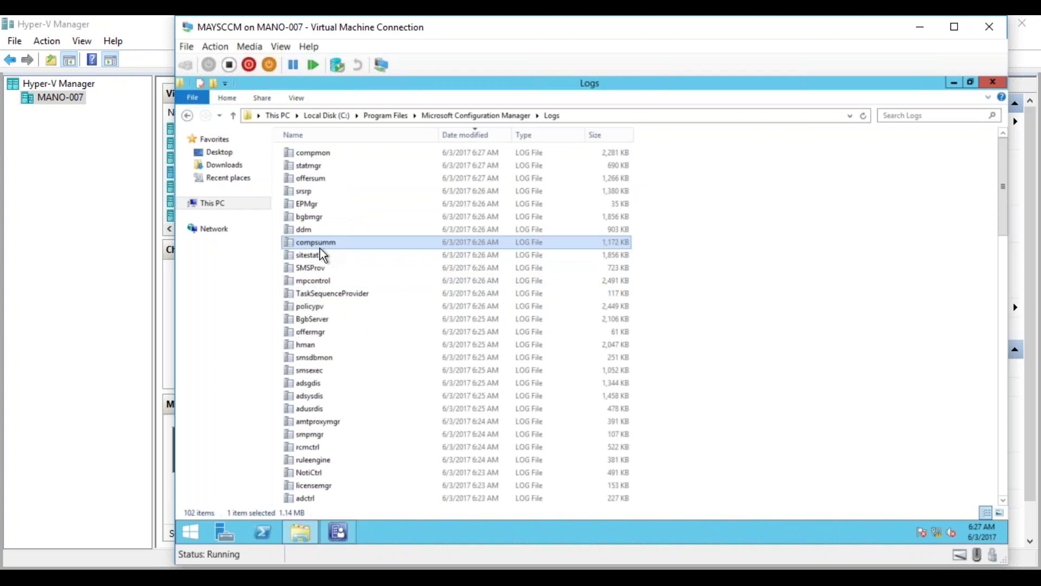
key(Down)
key(Down)
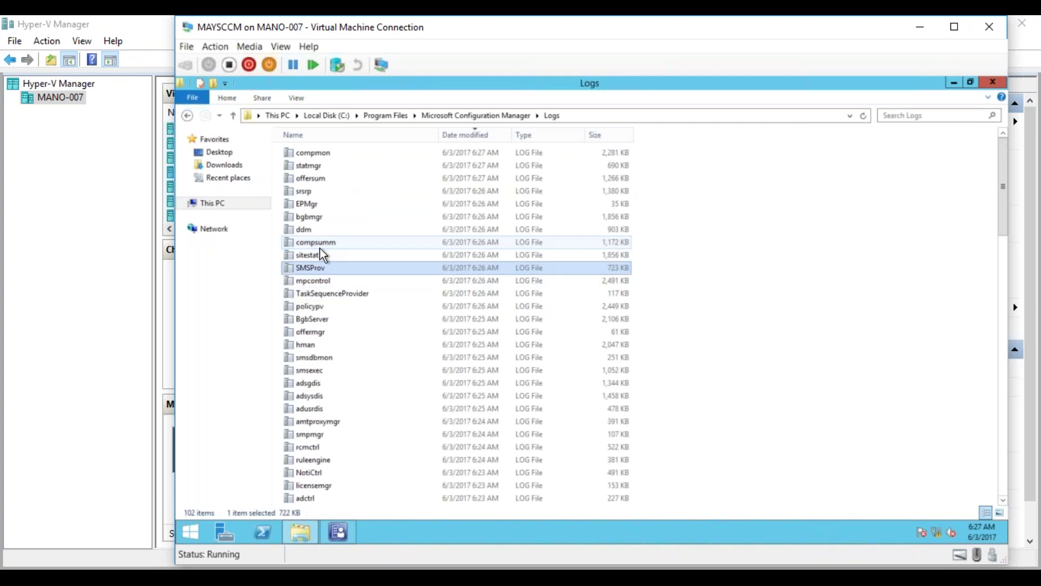
text(smsp)
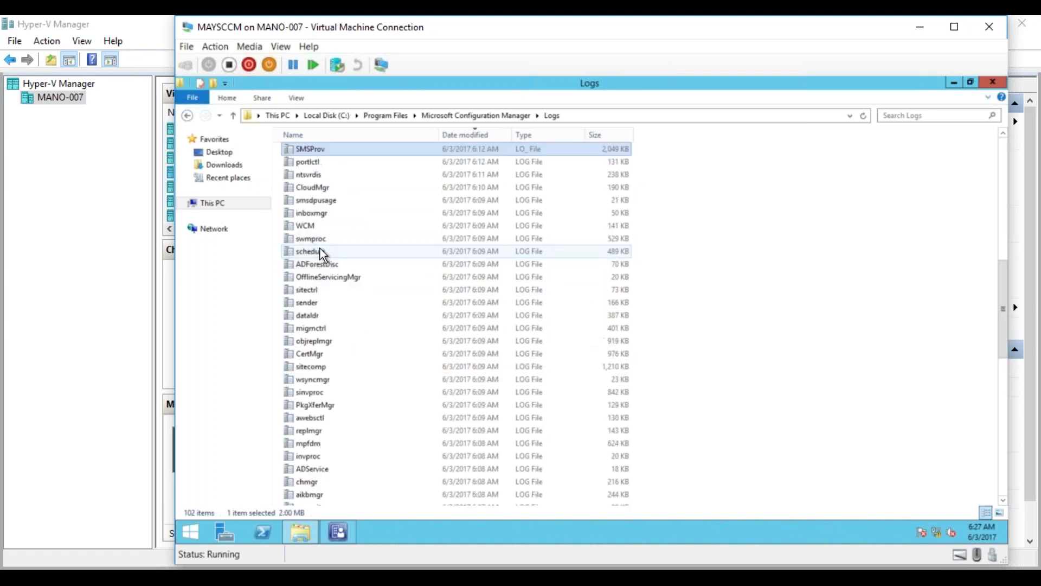
click(352, 135)
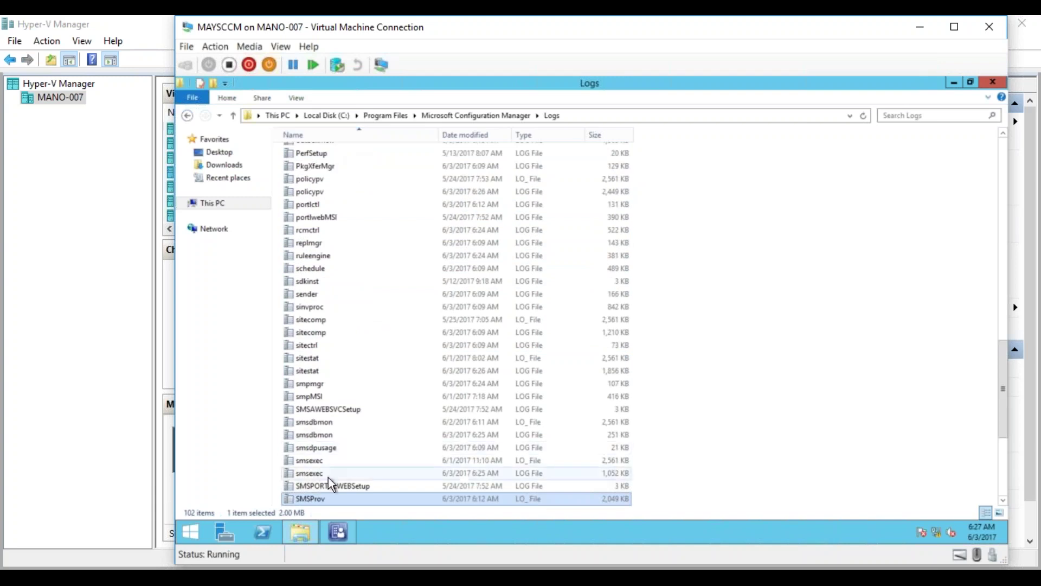
click(1003, 503)
click(1003, 502)
click(1003, 503)
click(1003, 503)
click(1003, 503)
Open SMSPXE.log maximized in CMTrace and inspect the 'no advertisements found' and 'Client boot action reply' entries.
double_click(339, 461)
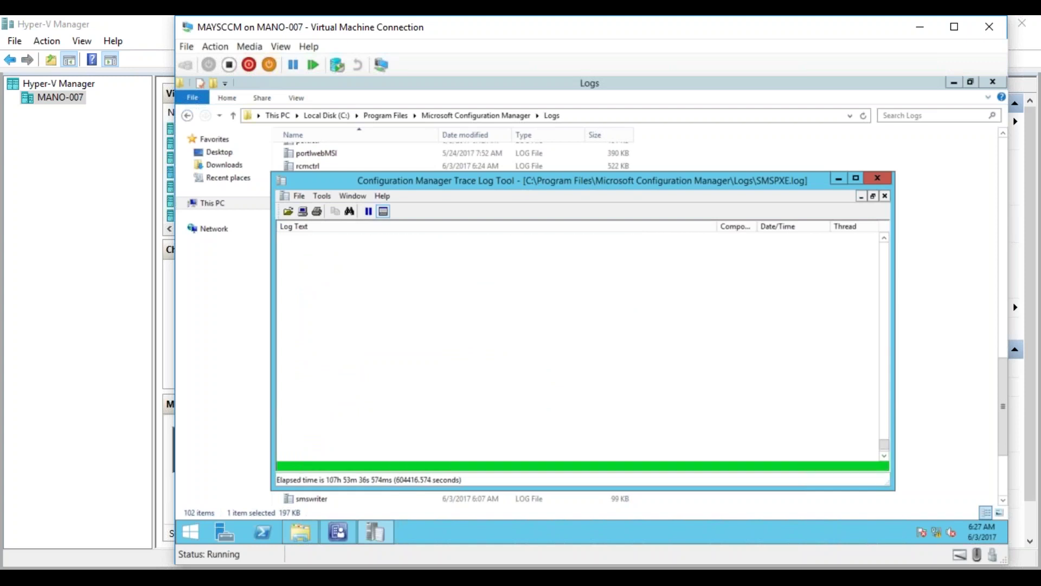
click(856, 179)
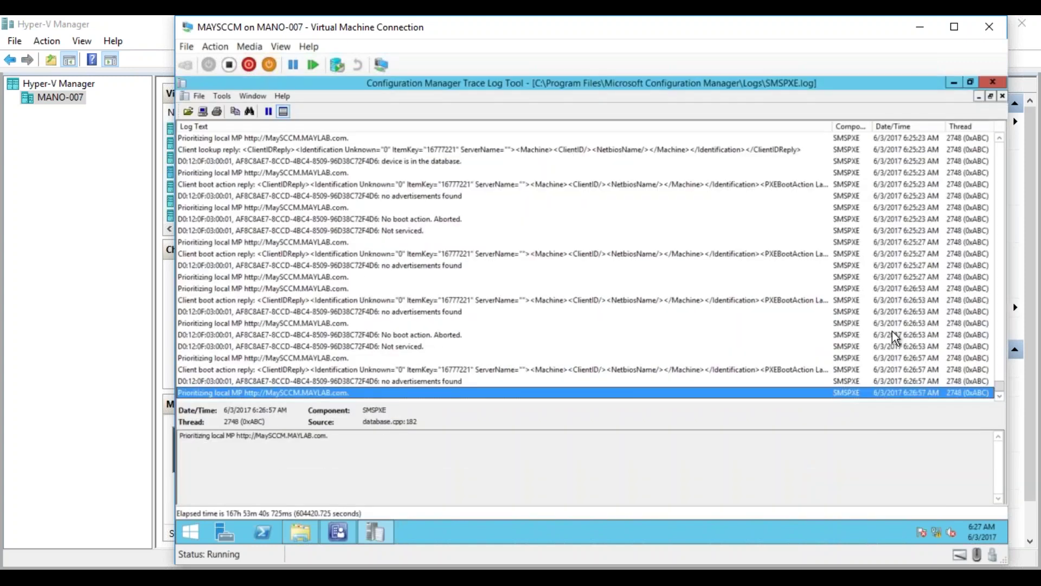
click(262, 382)
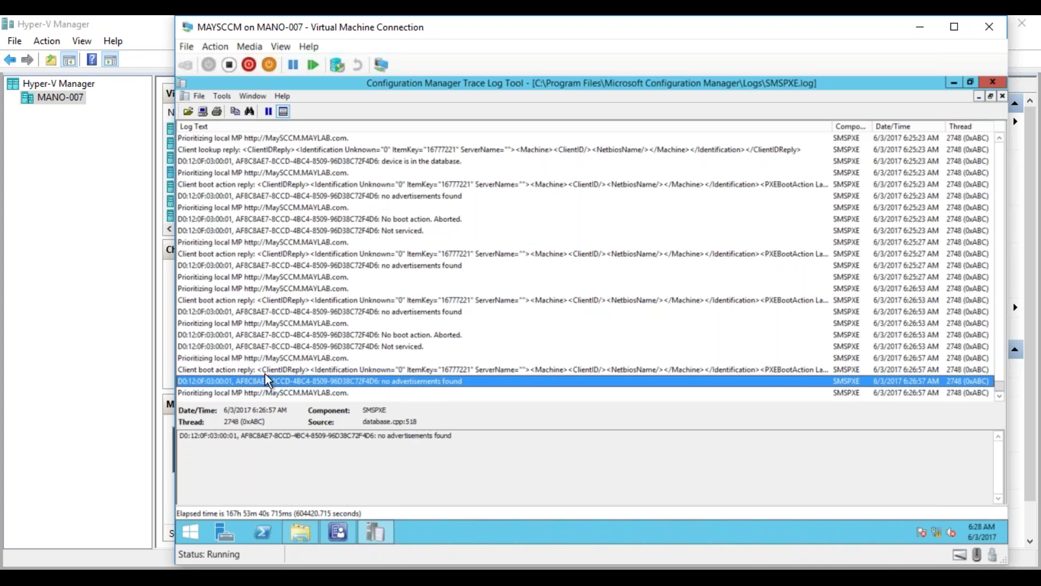
click(264, 369)
click(265, 381)
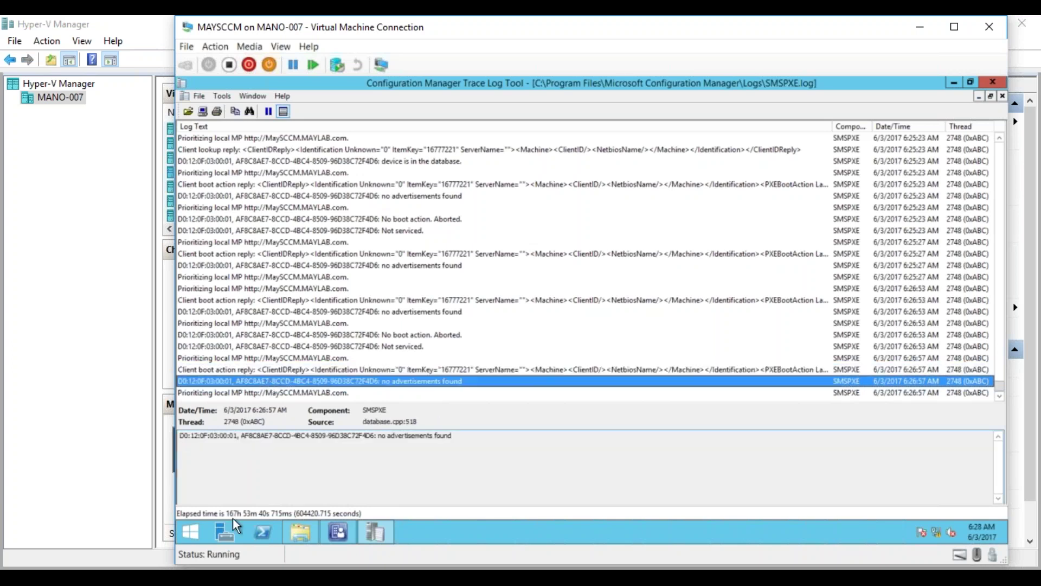
mouse_move(167, 578)
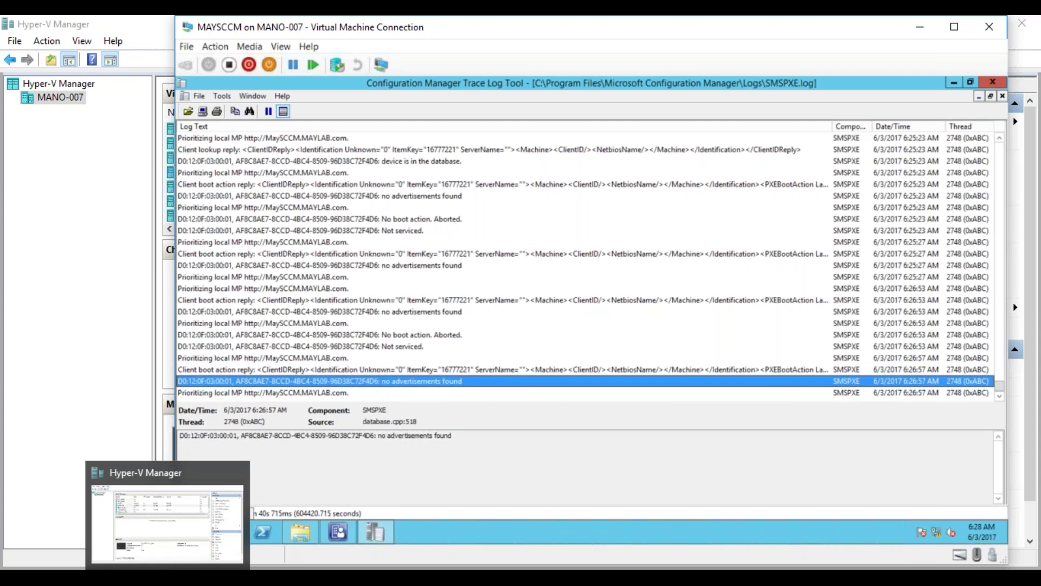
Try twice to cancel TargetMachine's Startup Repair, then turn the VM off and confirm.
click(337, 529)
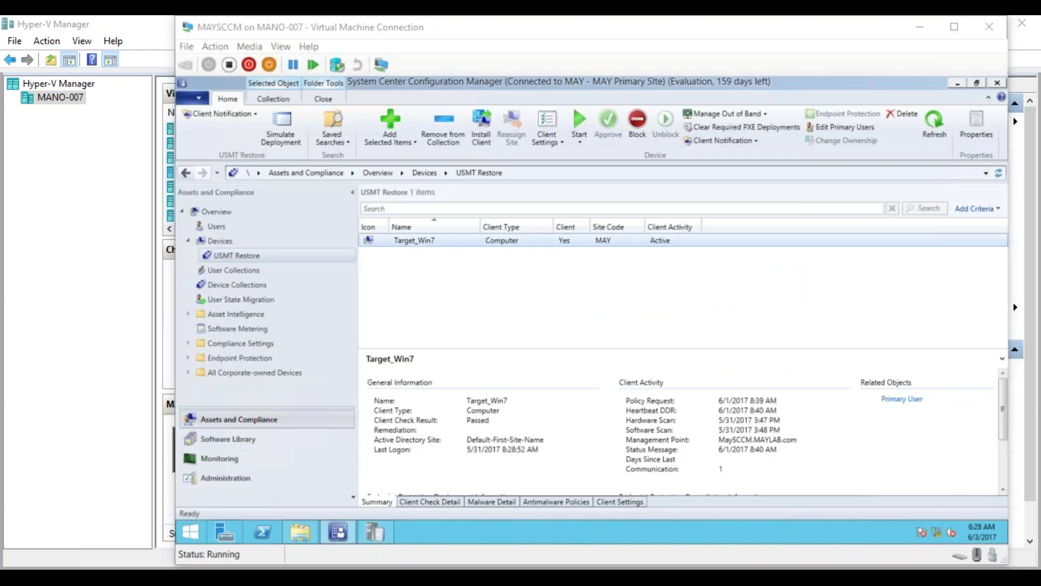
click(174, 578)
click(286, 534)
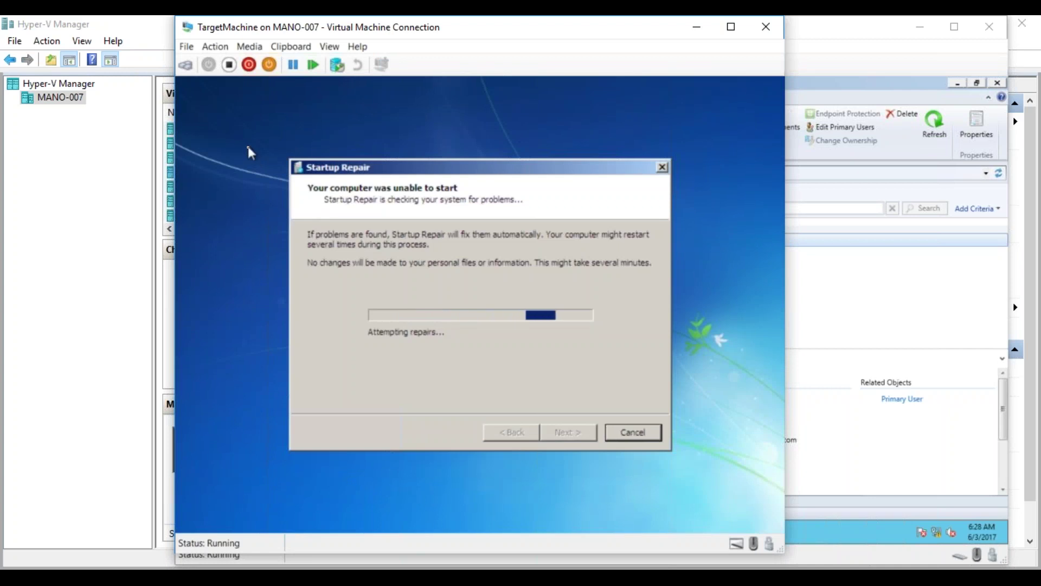
click(642, 439)
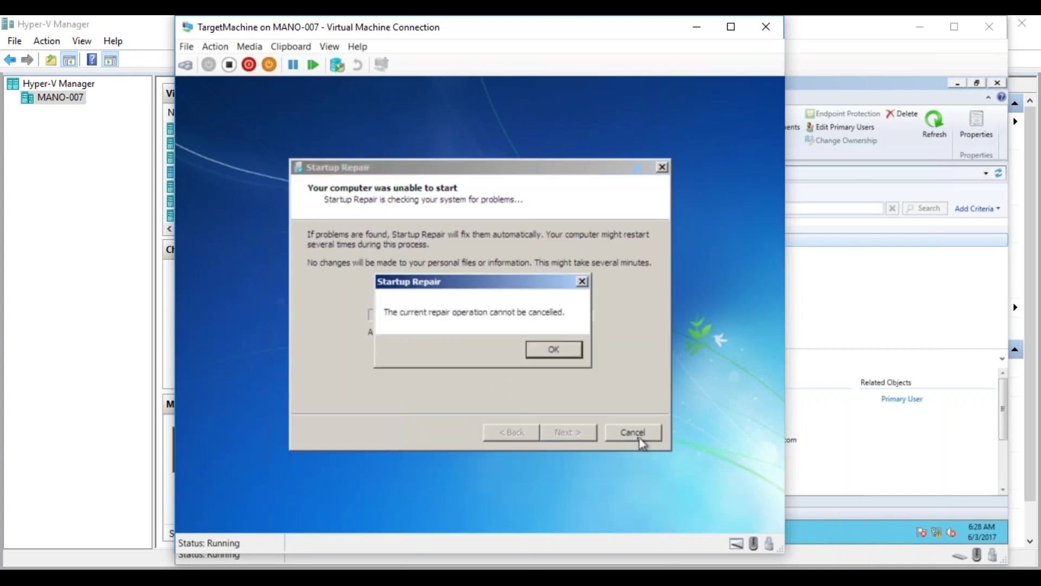
click(552, 350)
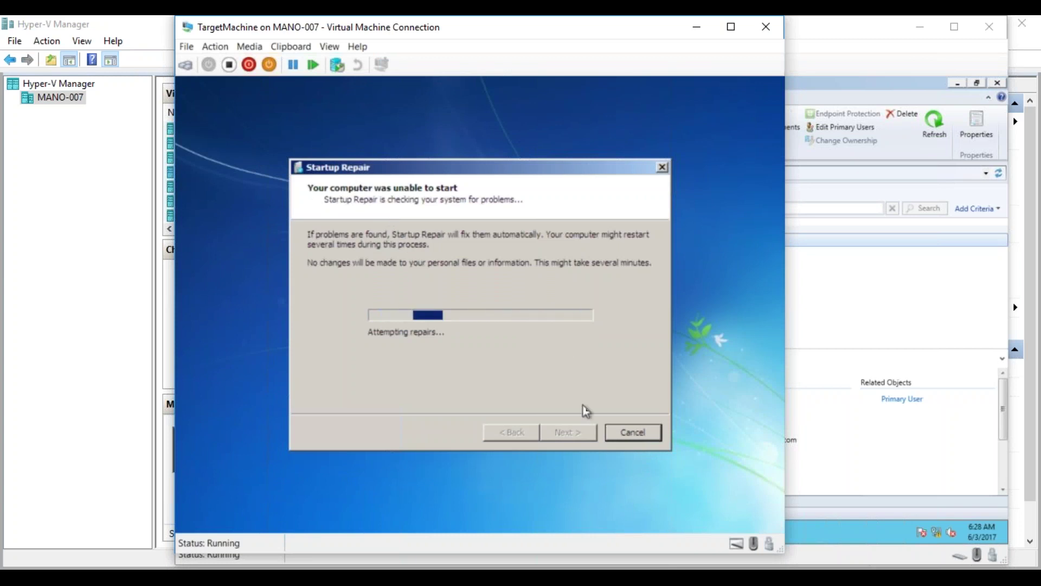
click(649, 442)
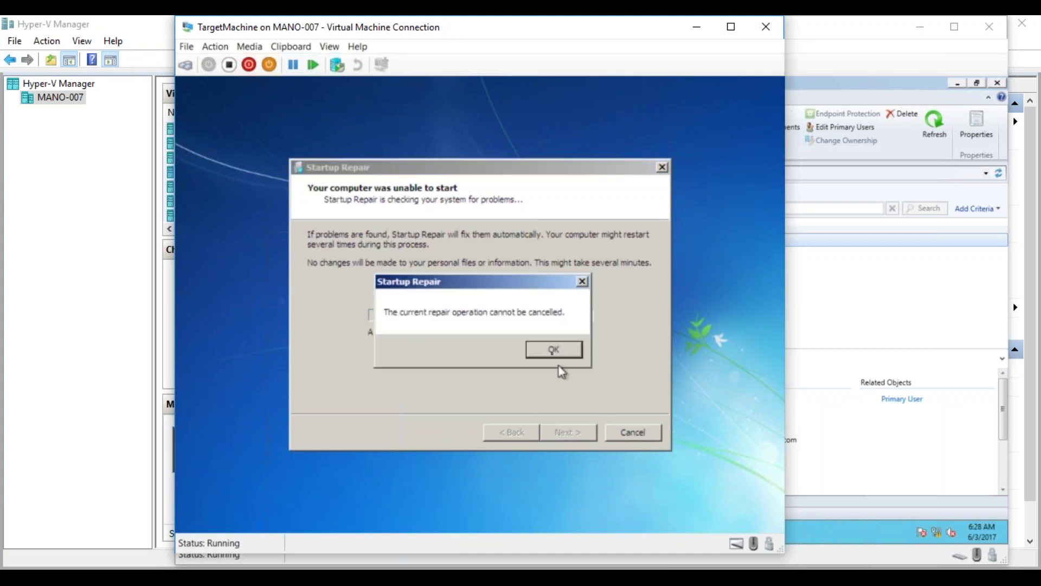
click(549, 349)
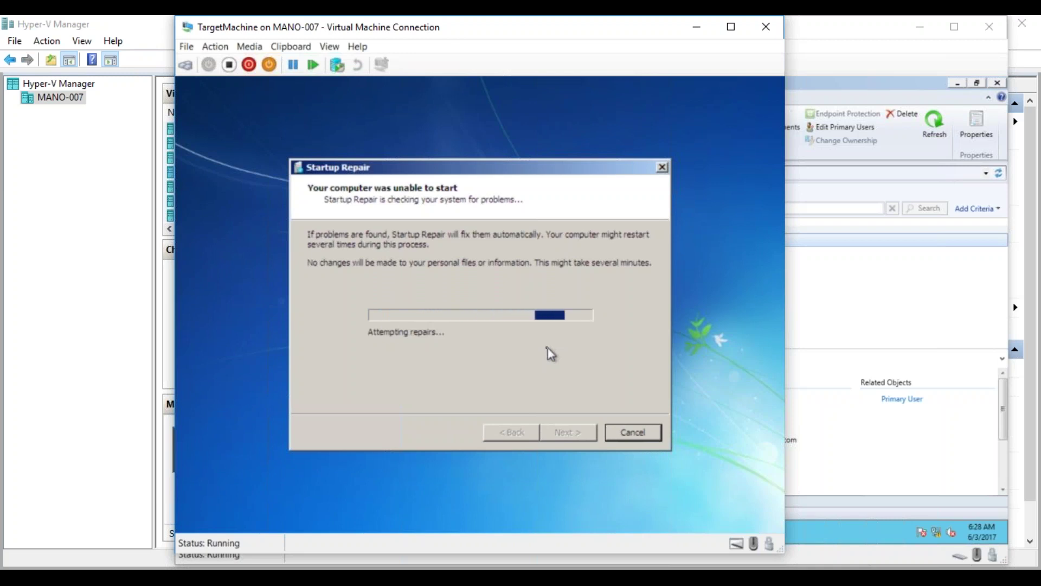
click(239, 77)
click(497, 315)
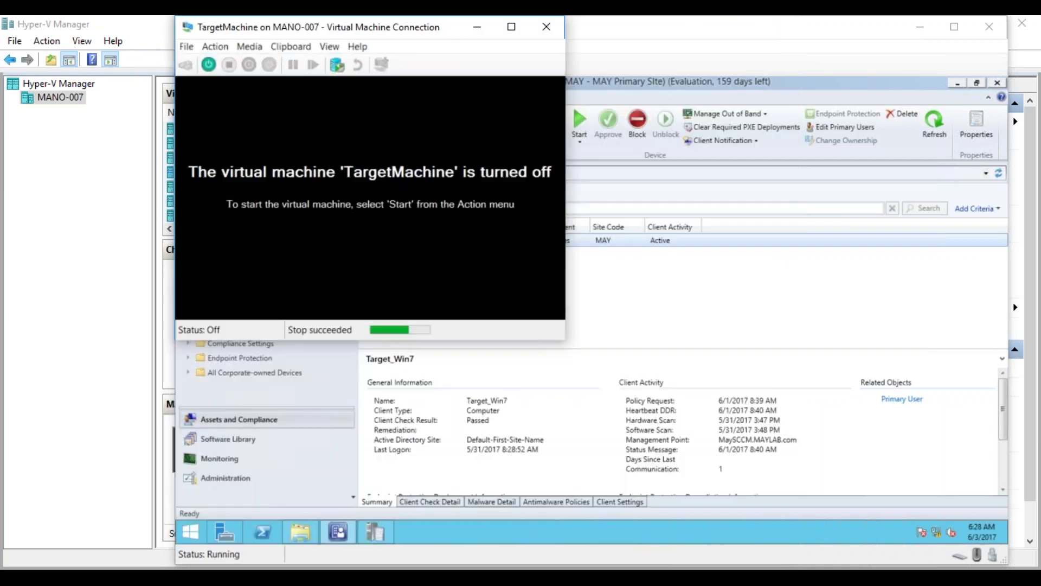
Close the TargetMachine window and delete OSD Replace Scenario's deployment to USMT Restore.
click(547, 27)
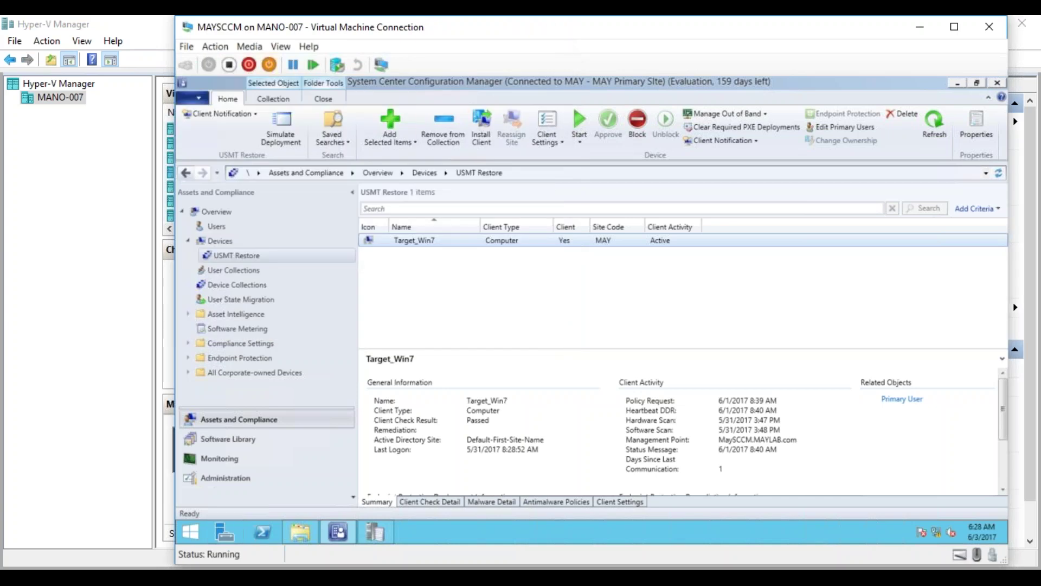
click(409, 243)
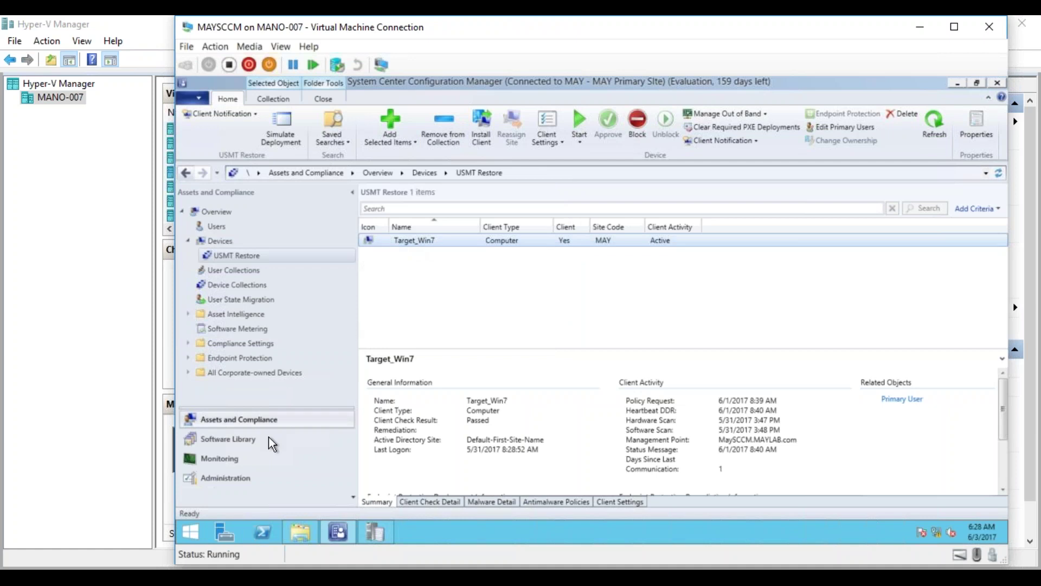
click(246, 439)
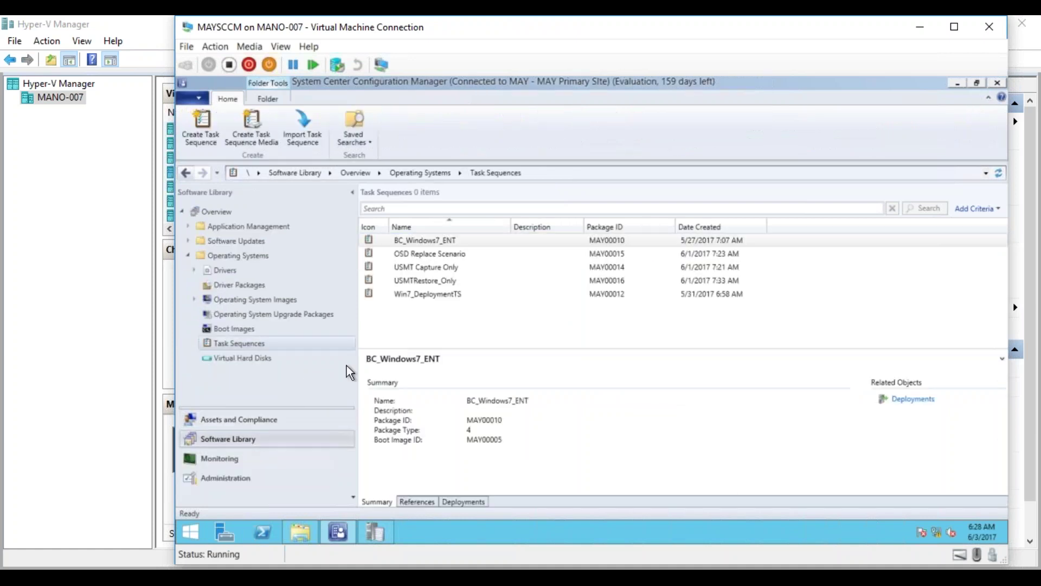
click(437, 253)
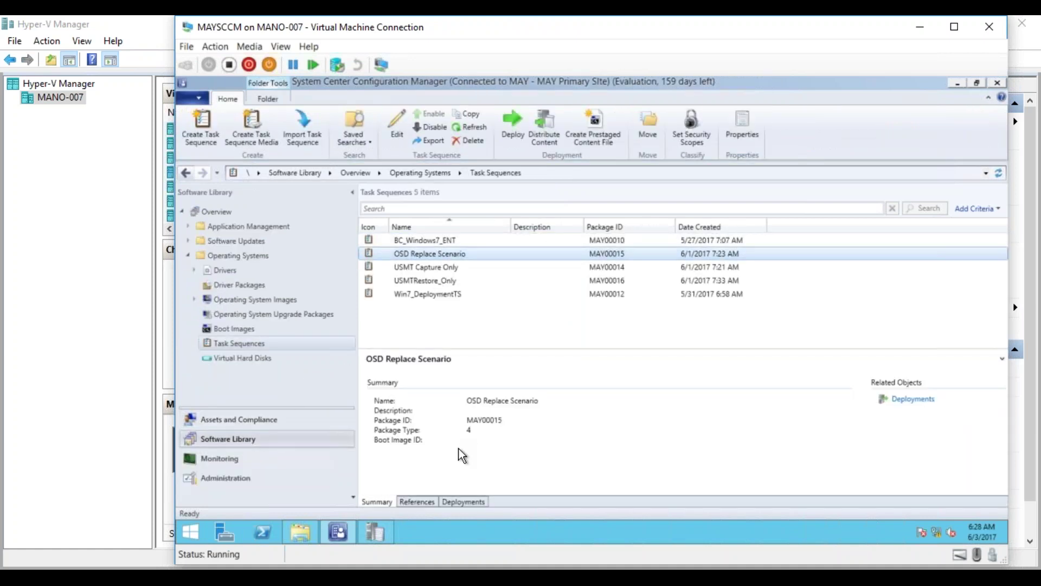
click(459, 500)
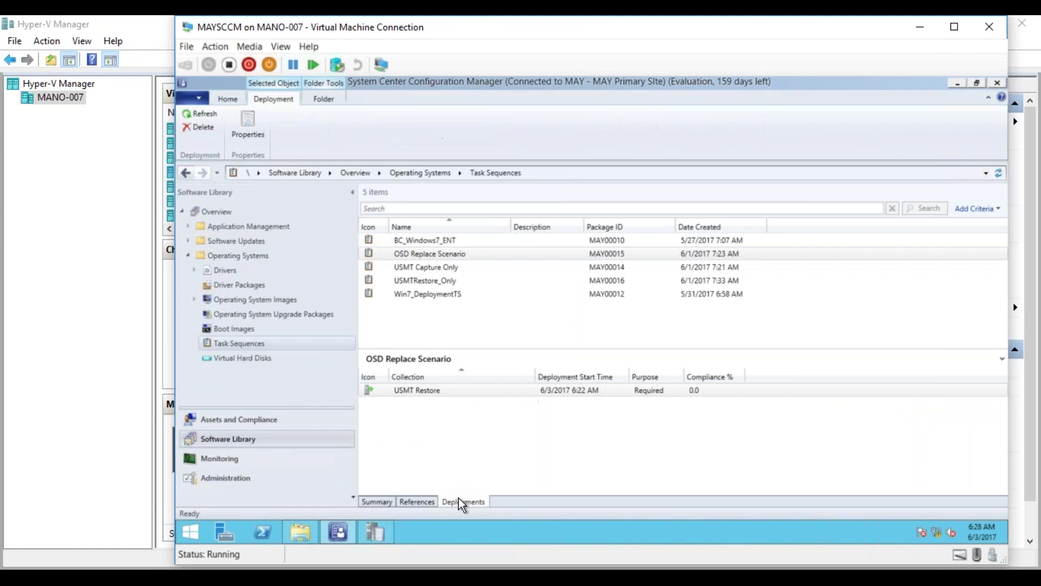
click(454, 397)
right_click(450, 392)
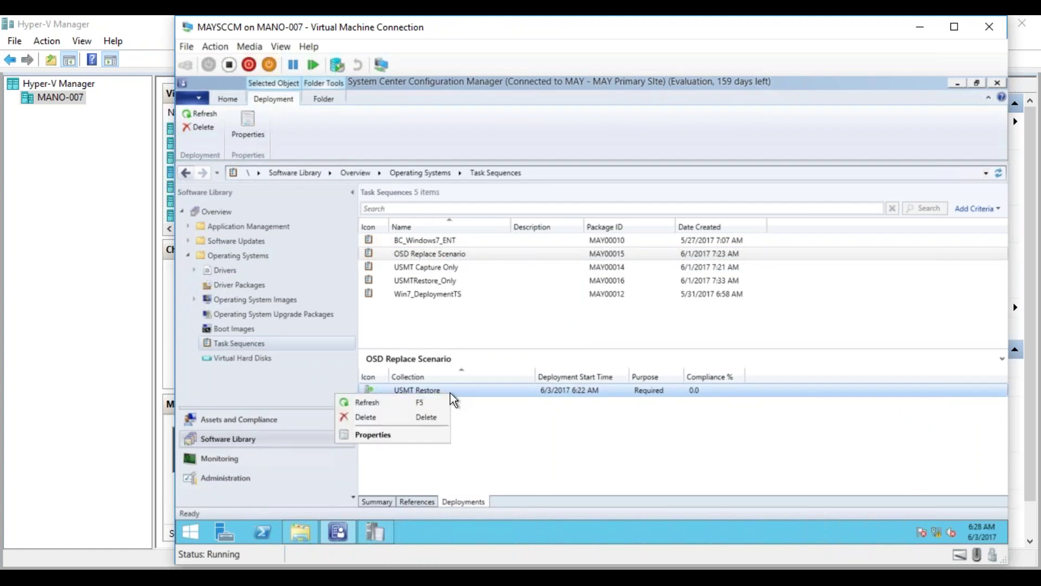
click(424, 415)
click(607, 342)
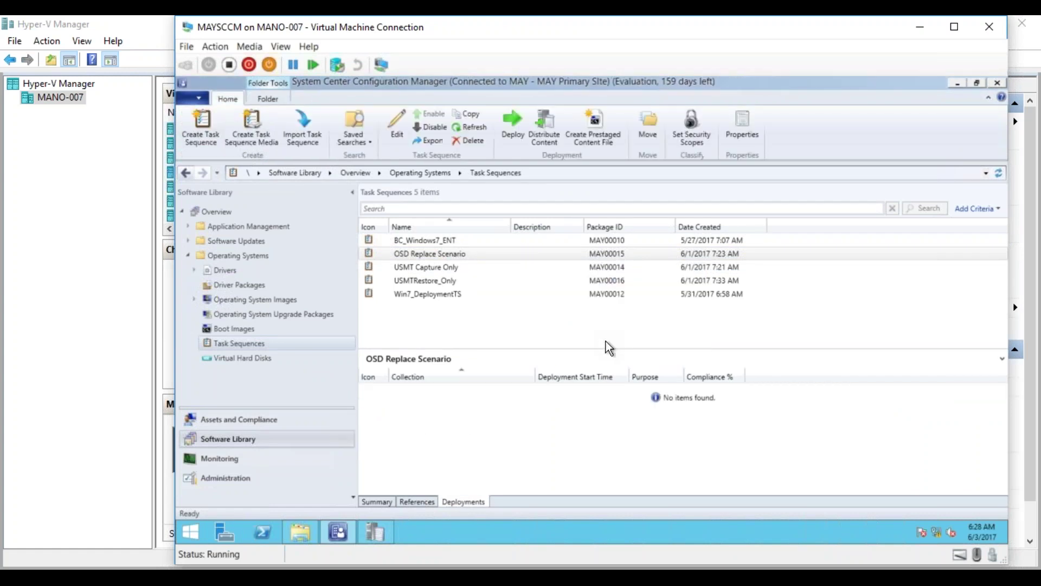
Check OSD Replace Scenario's Summary, References and Deployments tabs to confirm no deployments remain.
click(387, 500)
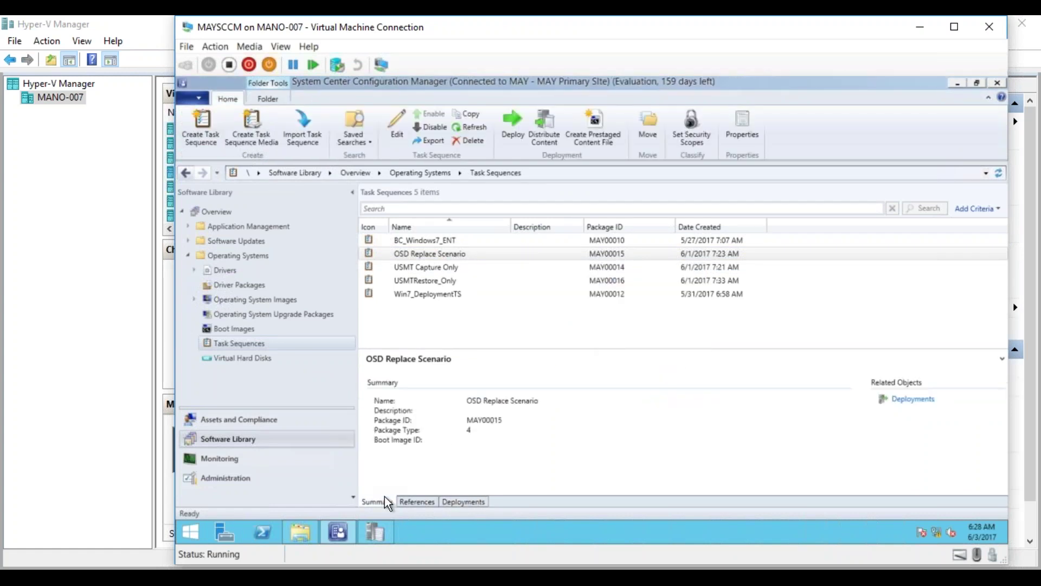
click(412, 501)
click(454, 501)
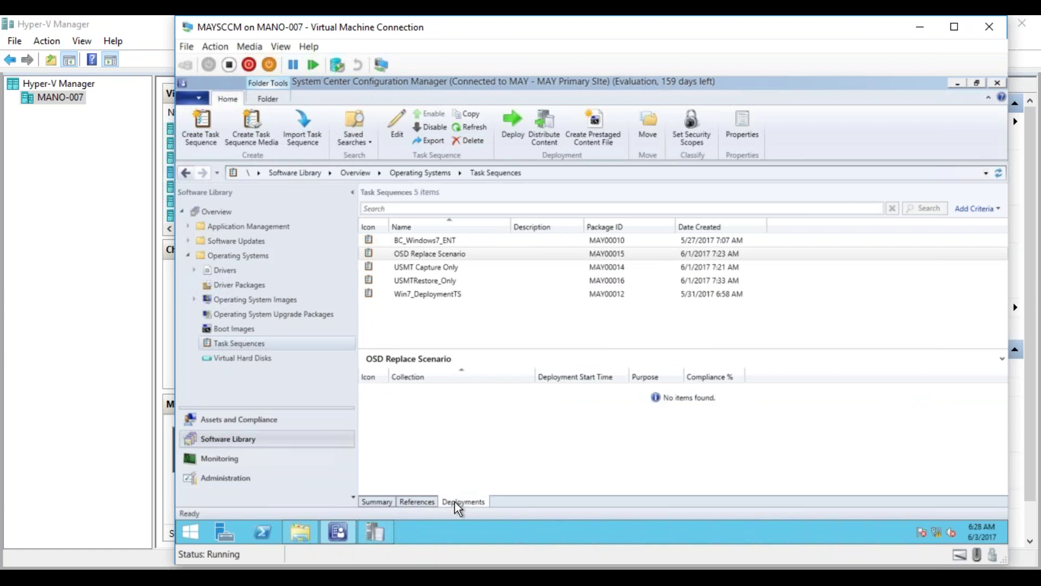
click(238, 421)
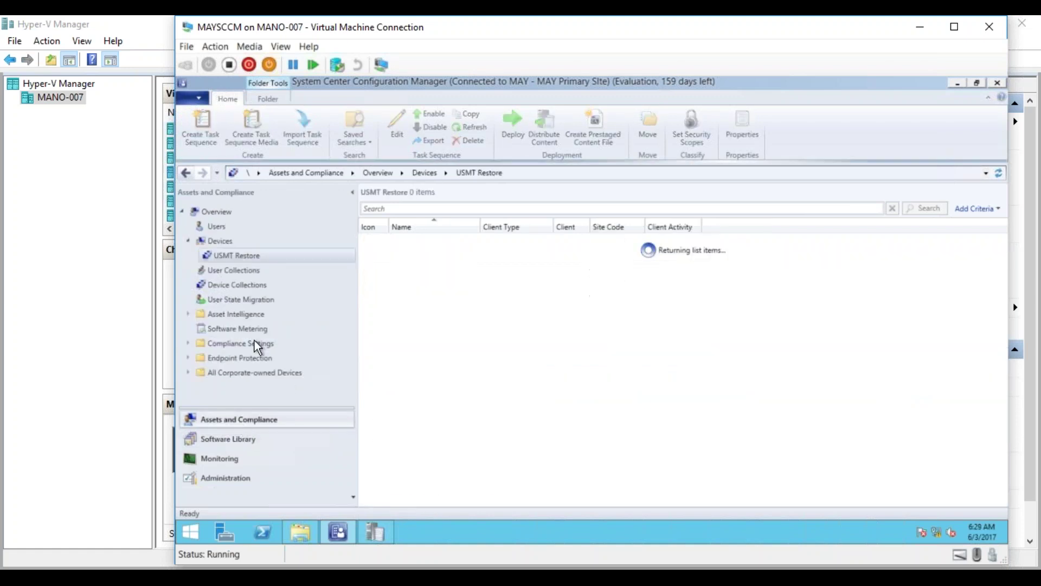
Look up the Target_Win7 device in the All Devices list and check its actions.
click(216, 241)
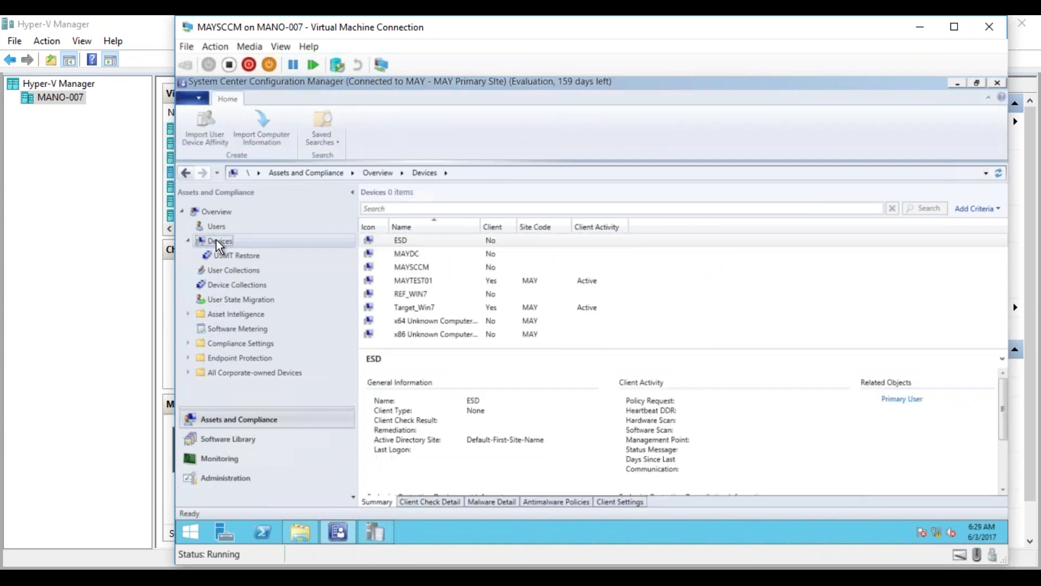
click(426, 305)
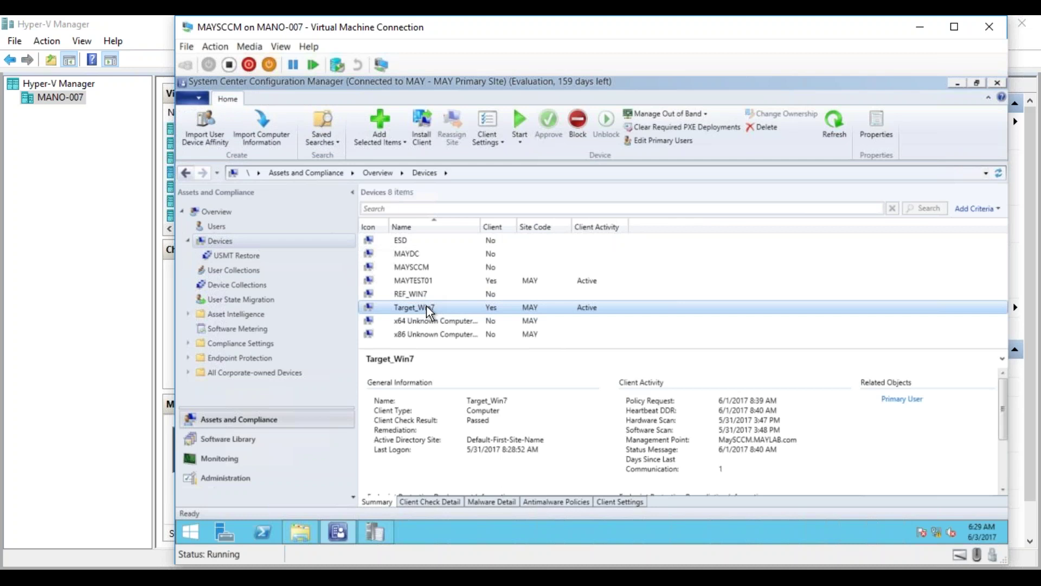
right_click(426, 305)
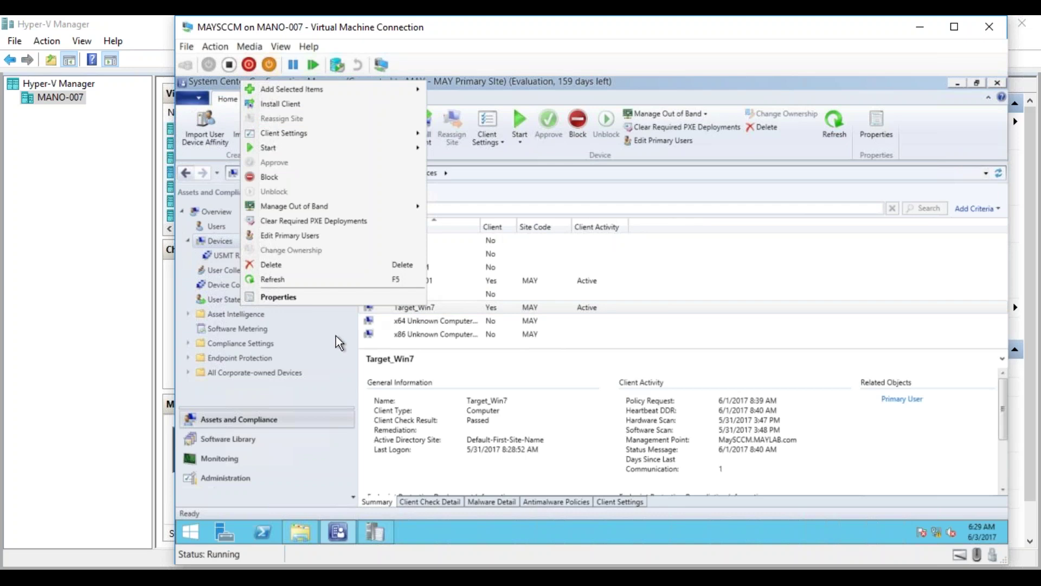
click(216, 282)
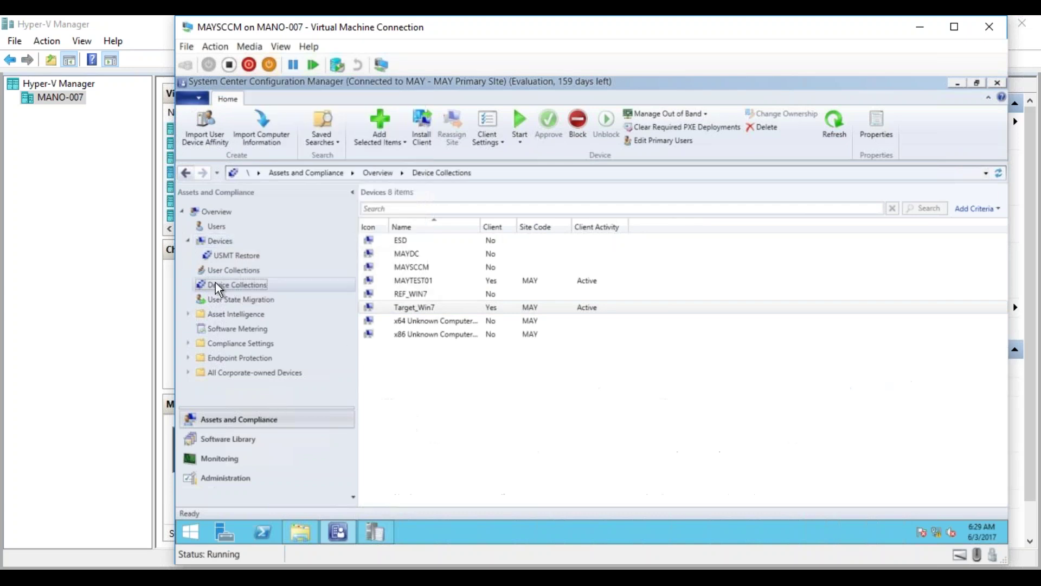
Open Coll_Win7_Deploy from Device Collections to list its members.
click(216, 282)
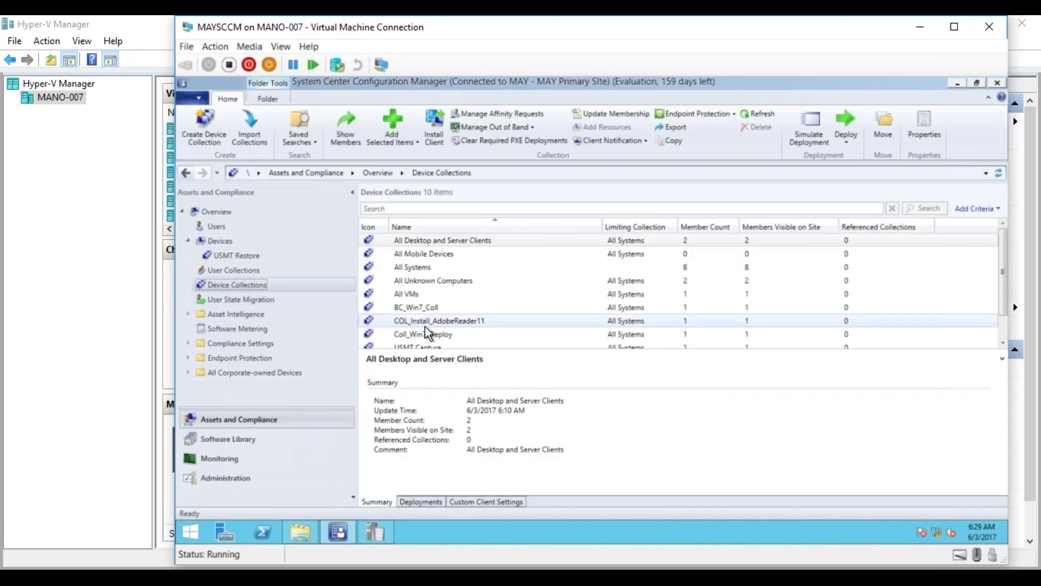
click(430, 333)
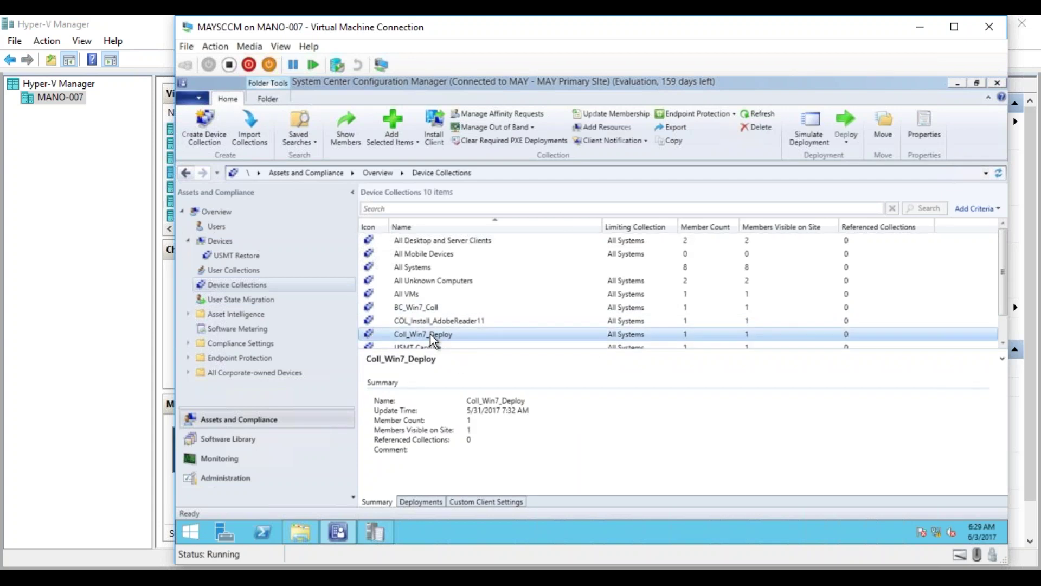
double_click(431, 334)
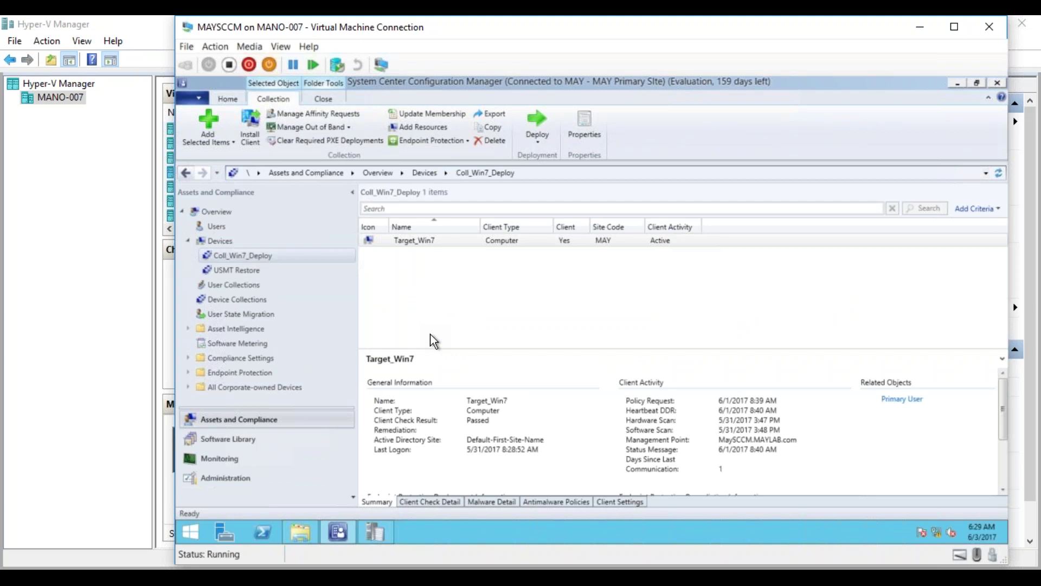
Start deploying the OSD Replace Scenario task sequence to the USMT Restore collection.
click(245, 440)
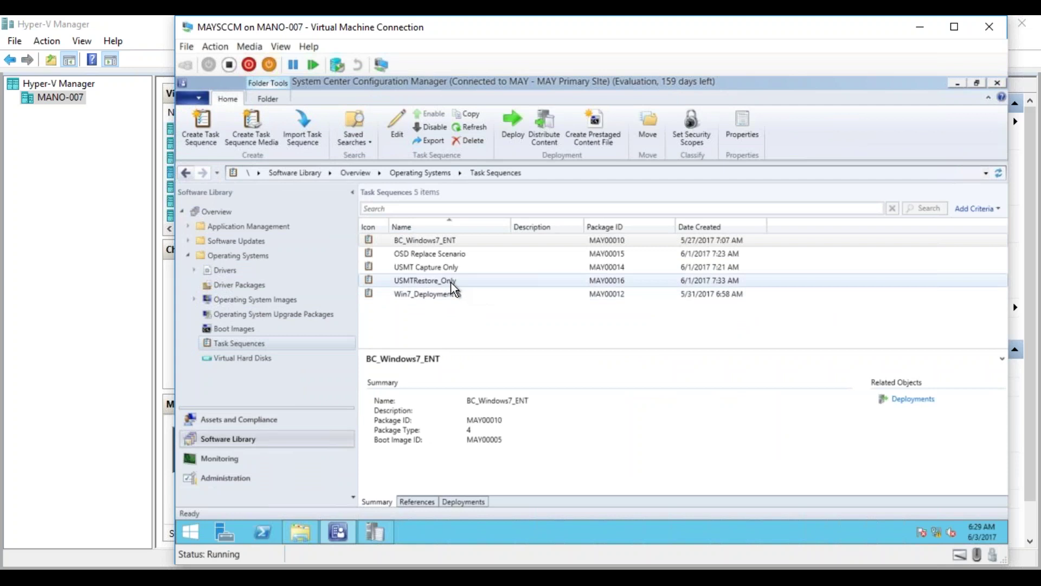
click(435, 253)
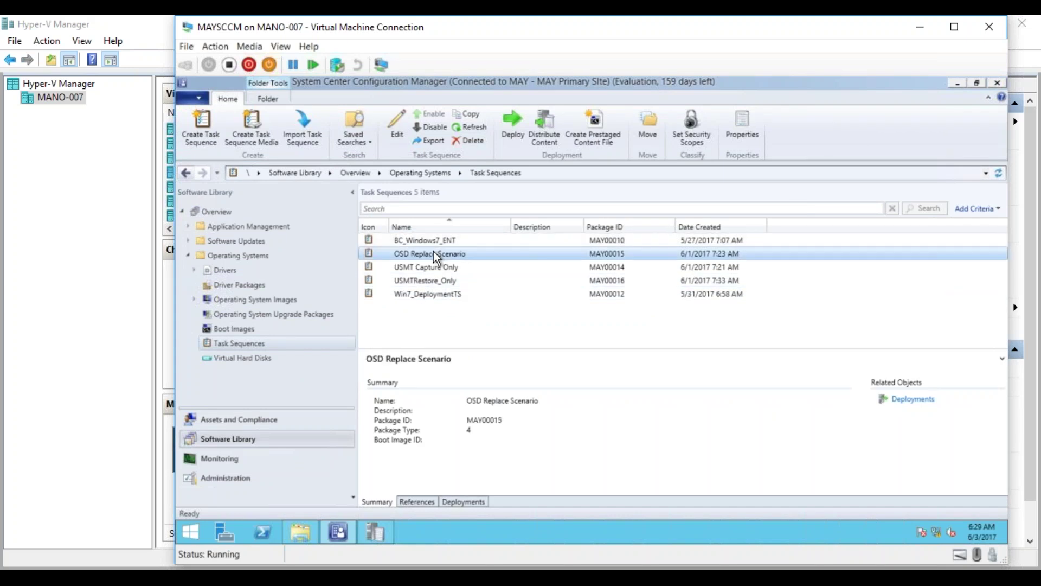
right_click(435, 255)
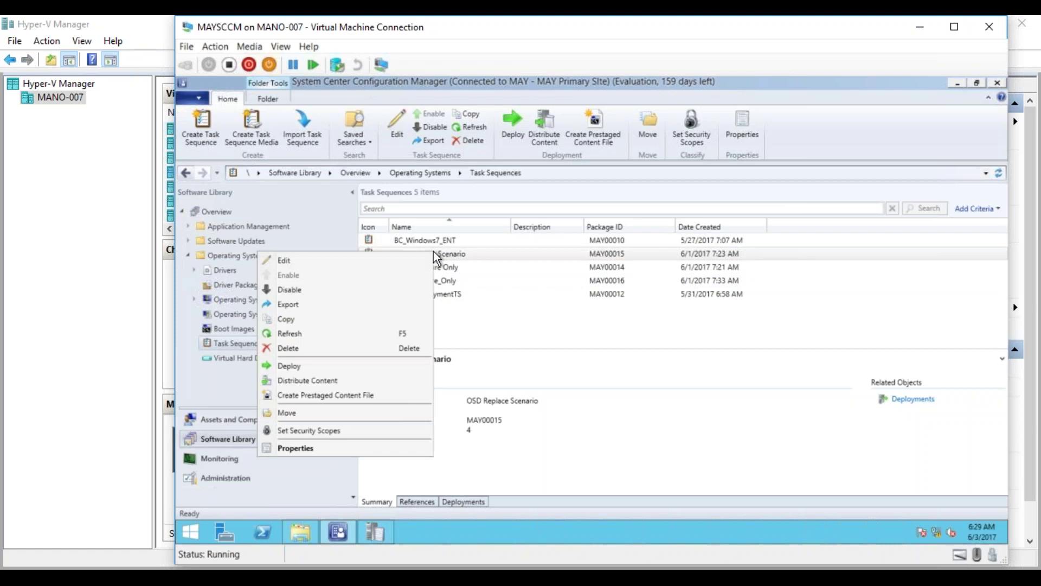
click(327, 369)
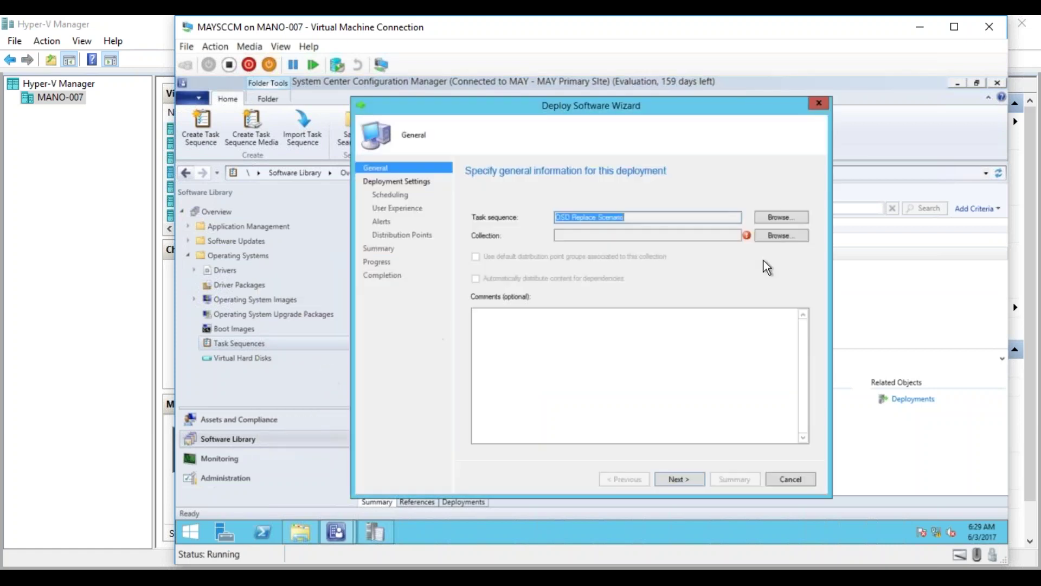
click(783, 235)
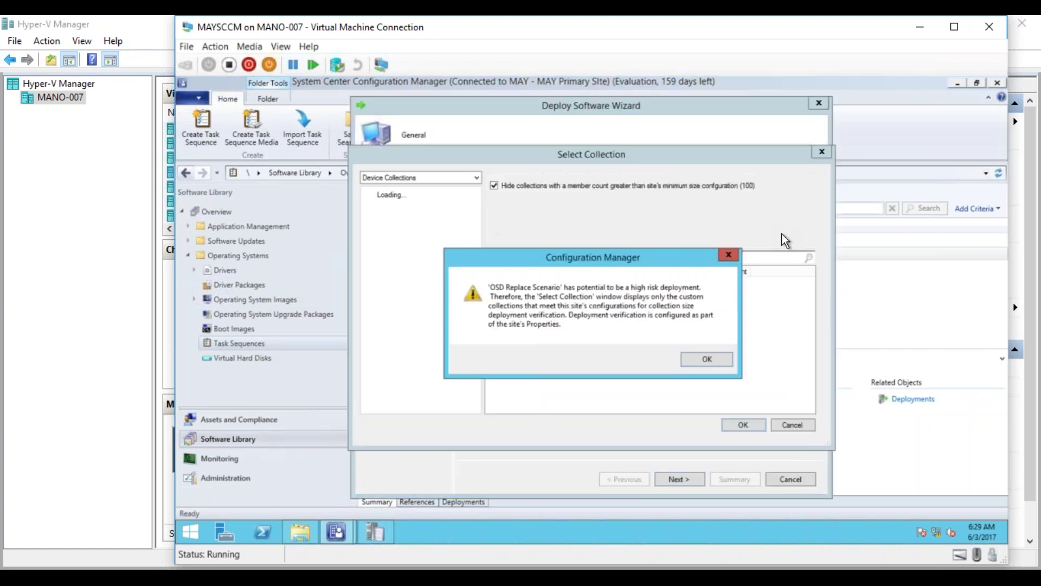
click(705, 361)
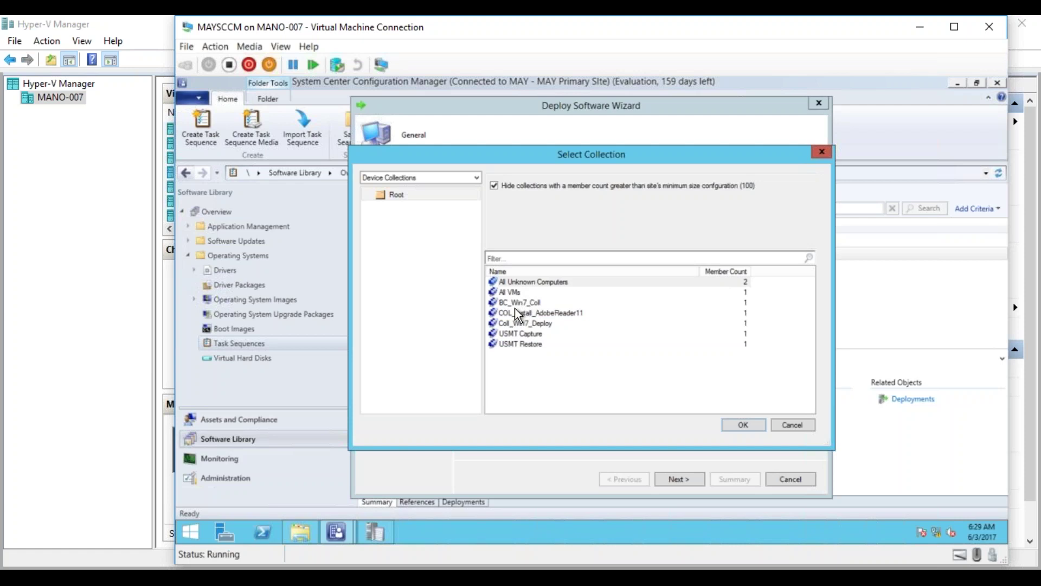
click(520, 344)
click(733, 422)
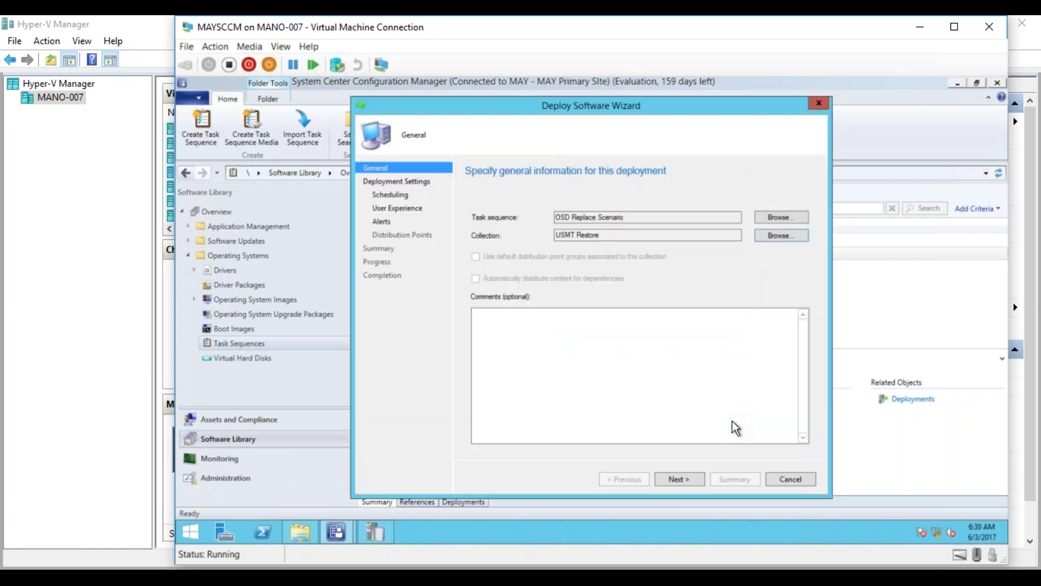
Set the deployment purpose to Required, then cancel the wizard unsaved.
click(687, 480)
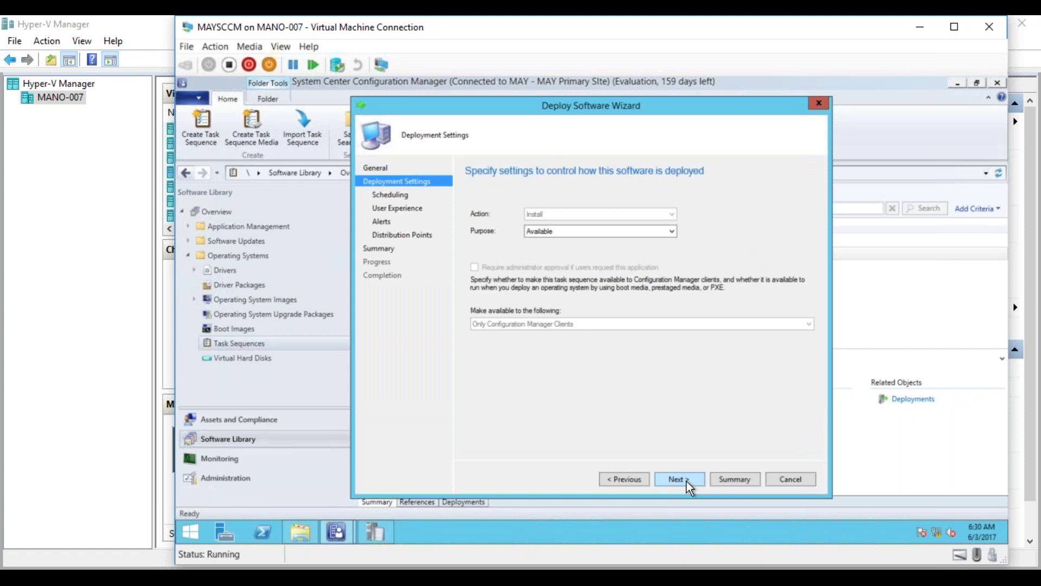
click(580, 231)
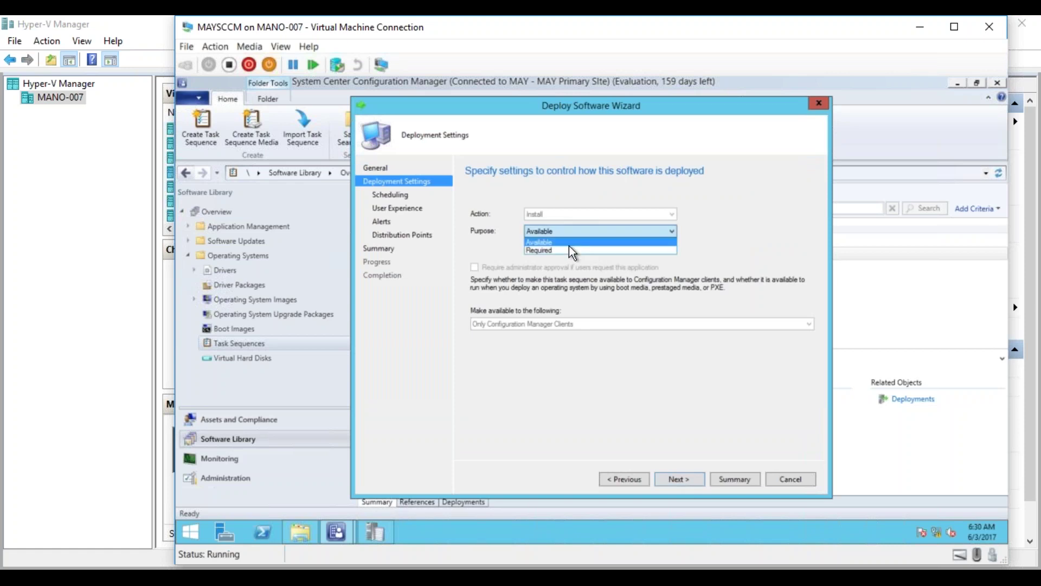
click(572, 250)
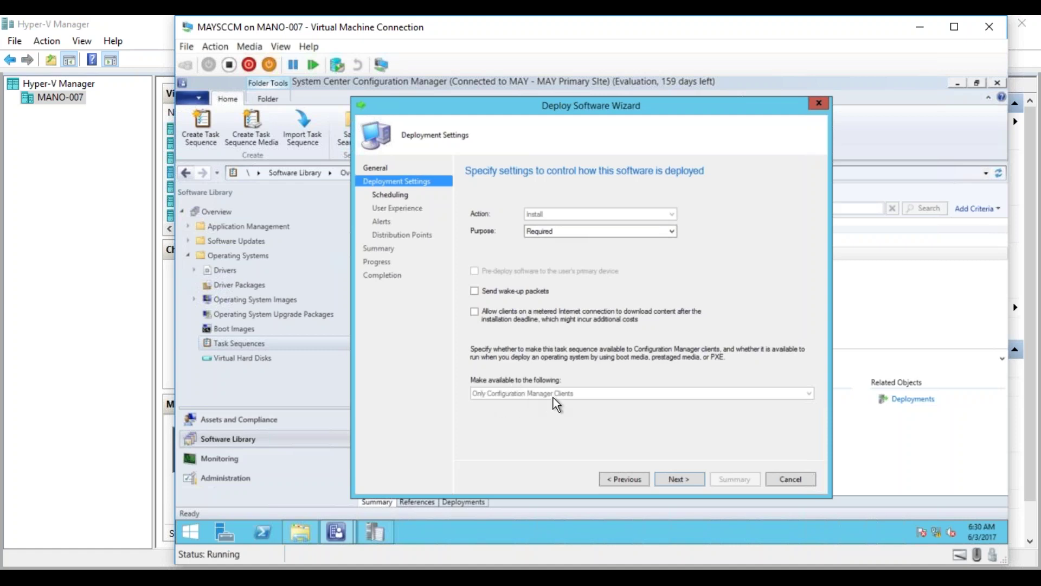
click(788, 481)
click(625, 344)
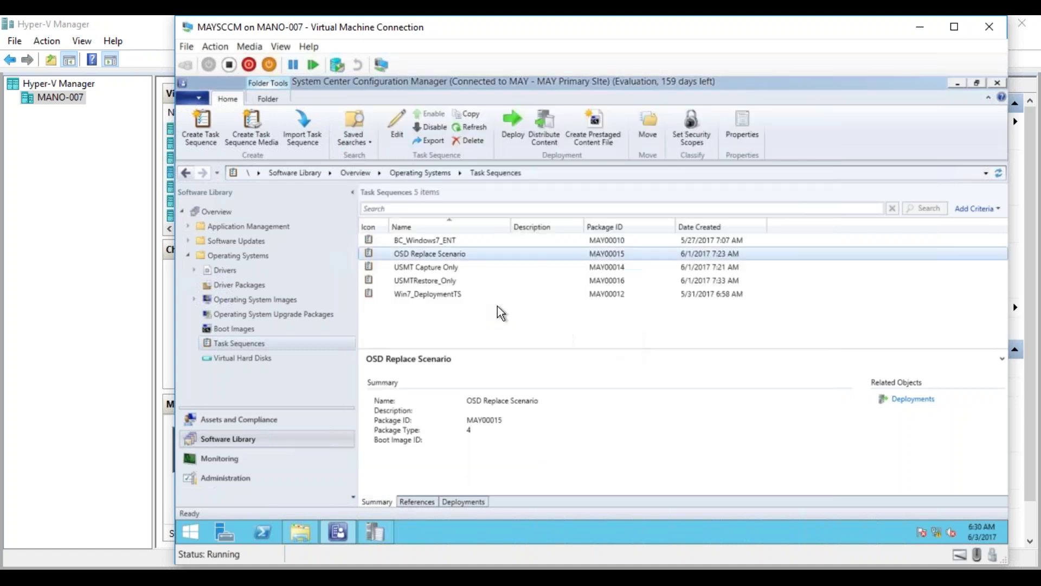
click(434, 294)
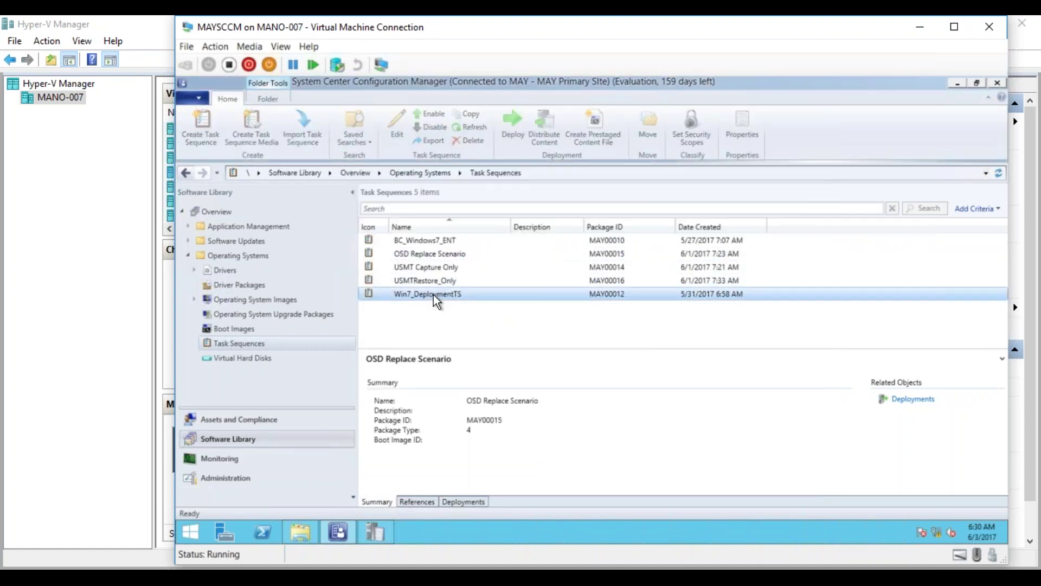
right_click(434, 295)
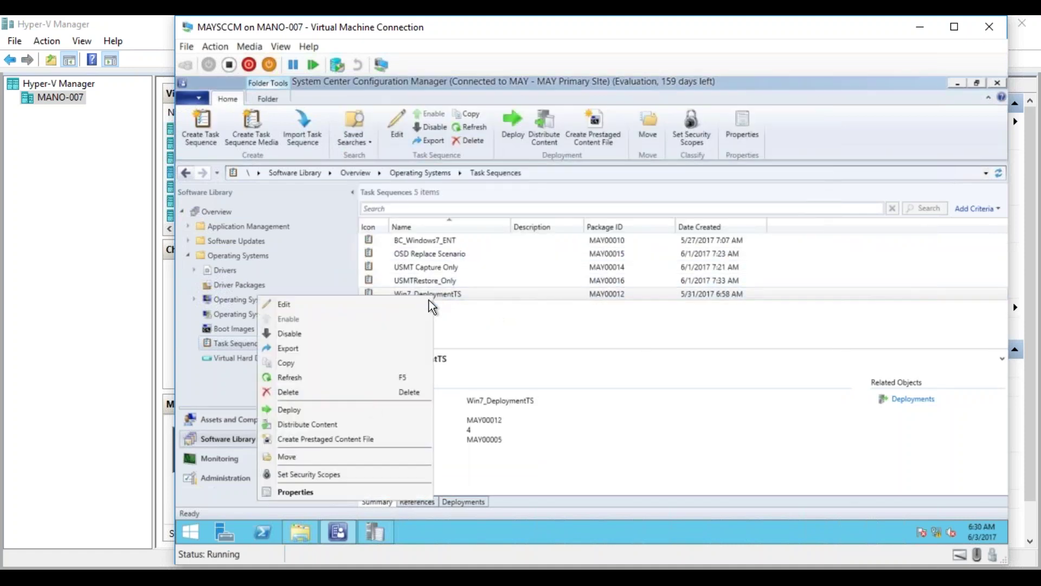
click(332, 411)
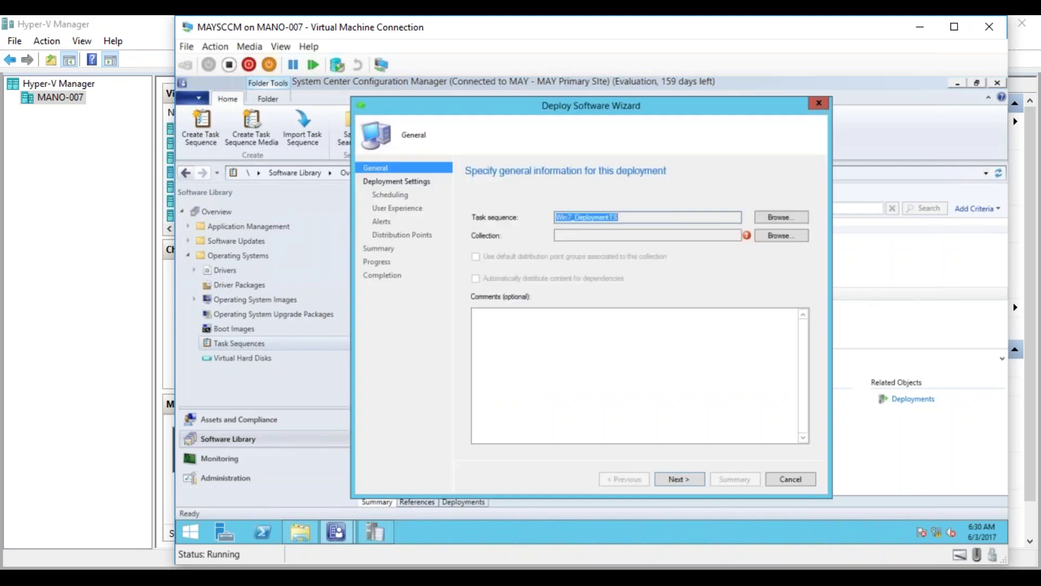
click(775, 238)
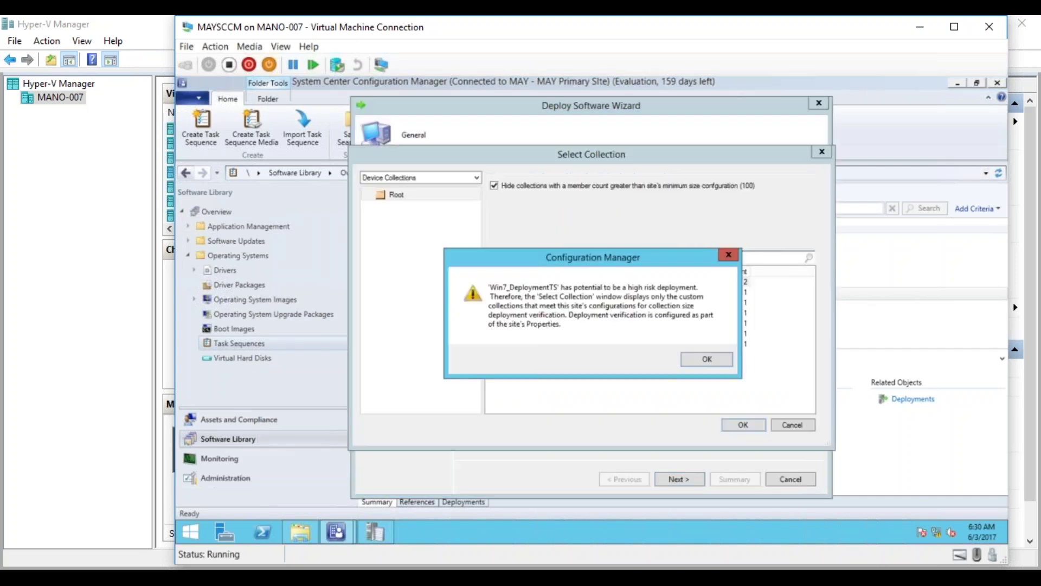
click(707, 360)
double_click(545, 346)
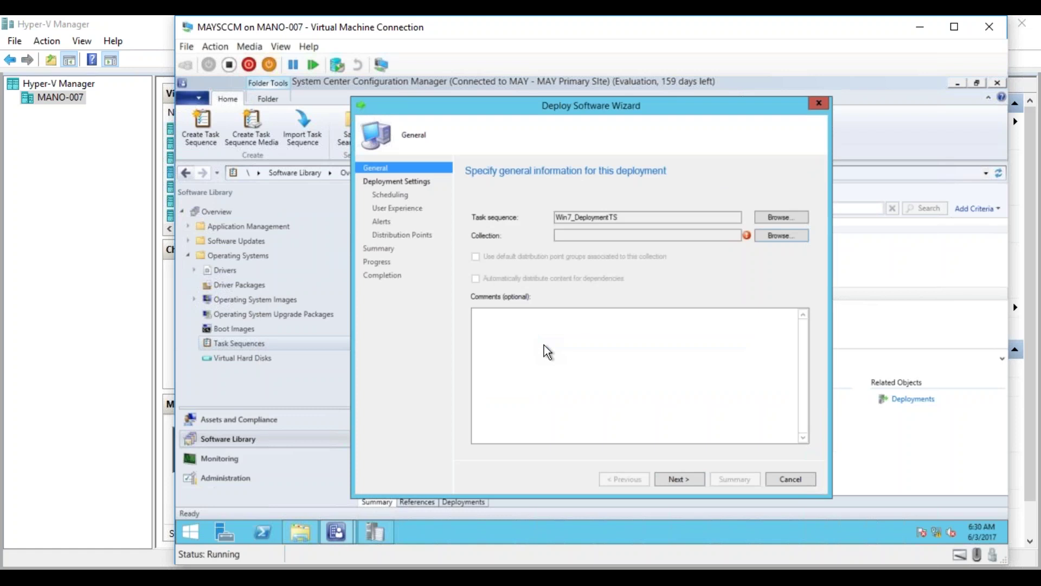
click(679, 478)
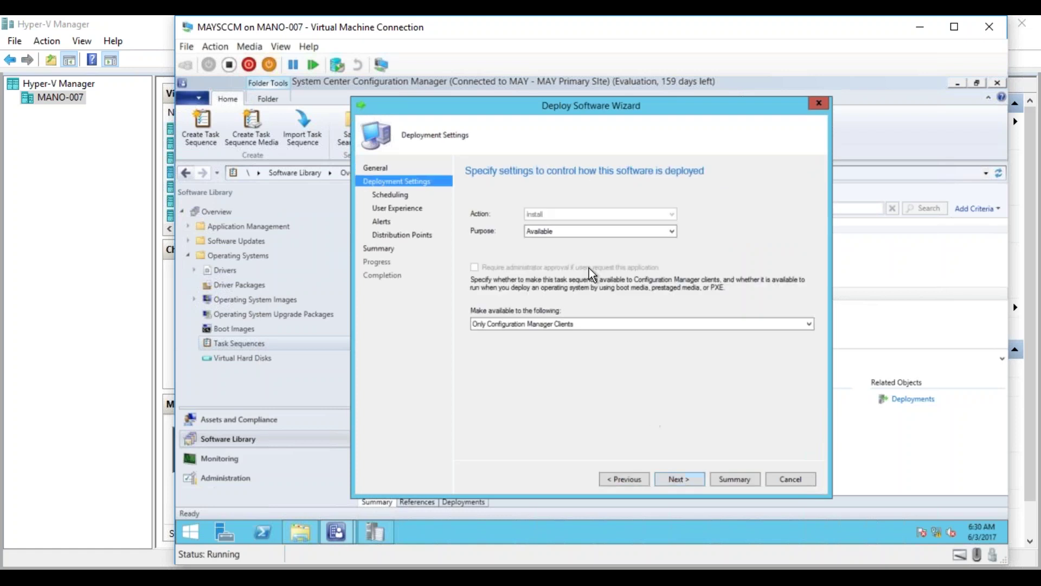
click(570, 231)
click(565, 248)
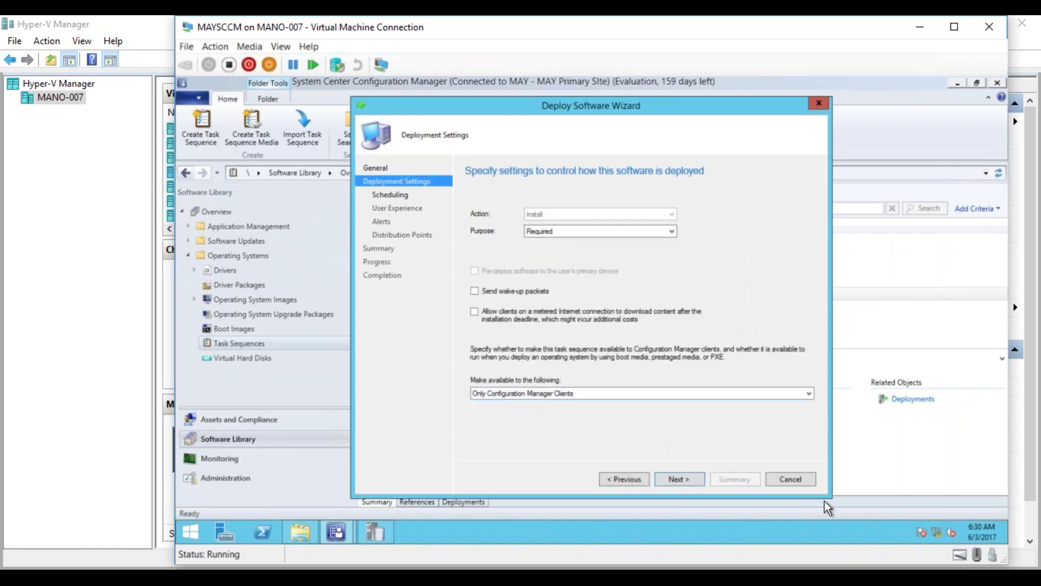
click(791, 480)
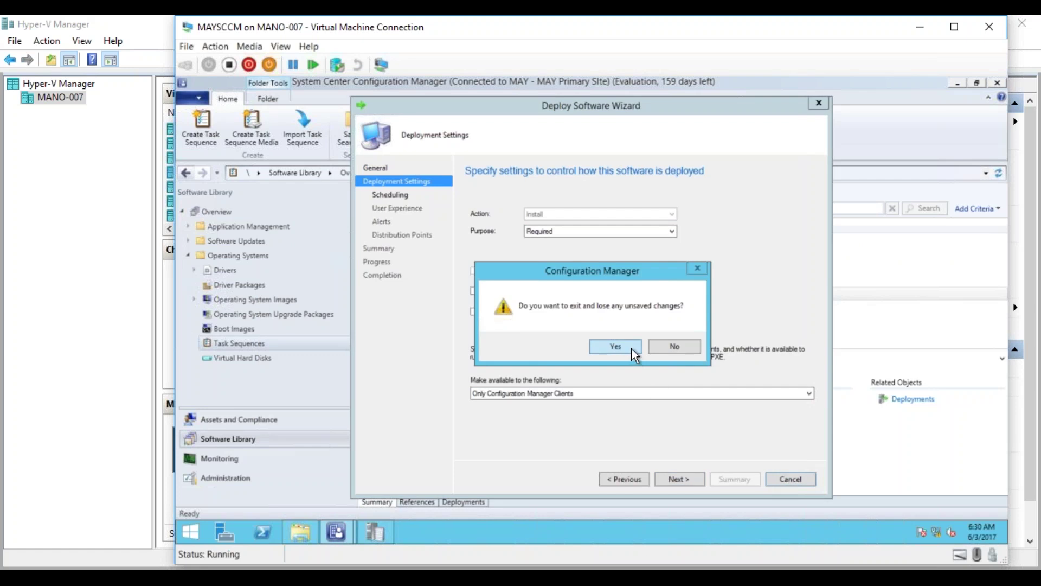
click(632, 349)
Resize the Partition Disk 0 primary volume in Win7_DeploymentTS to a fixed 40 GB and save.
right_click(432, 294)
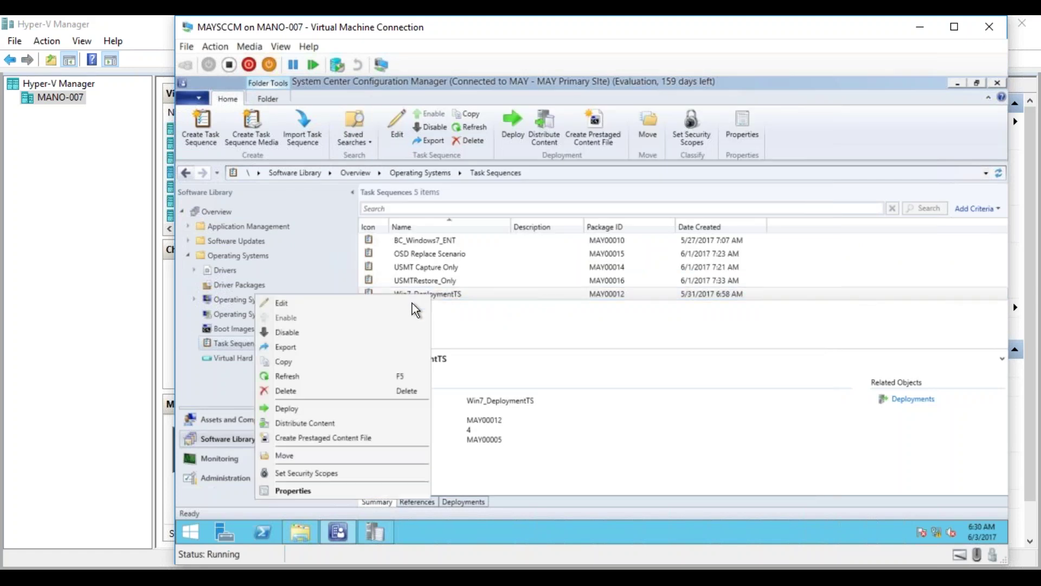
click(386, 300)
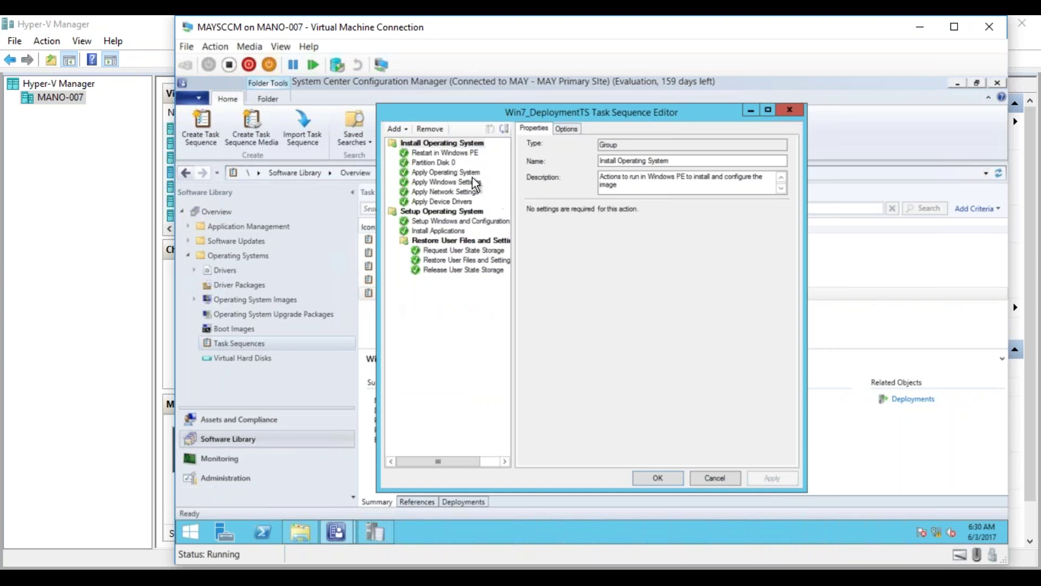
click(444, 164)
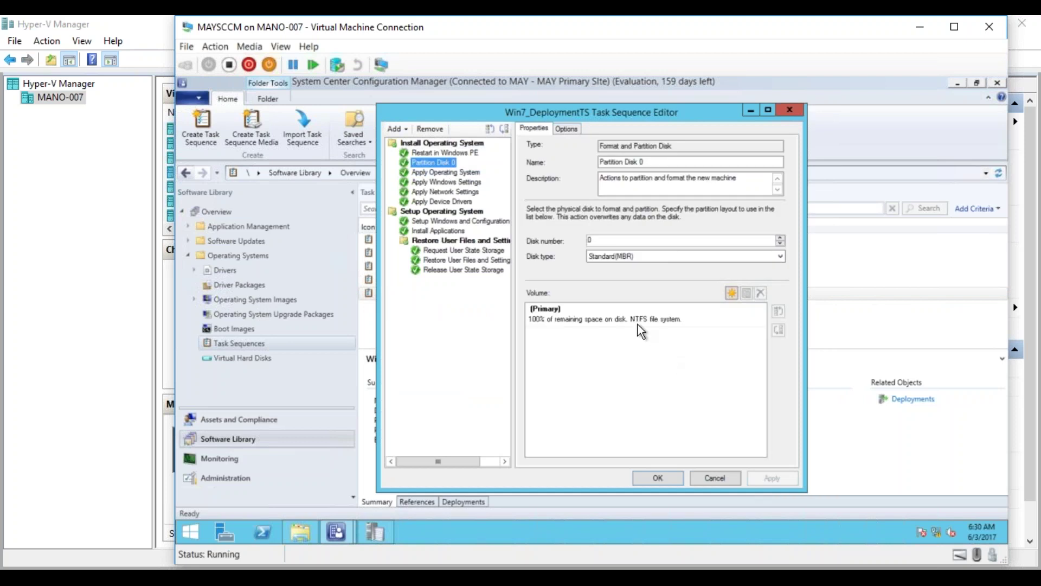
double_click(635, 317)
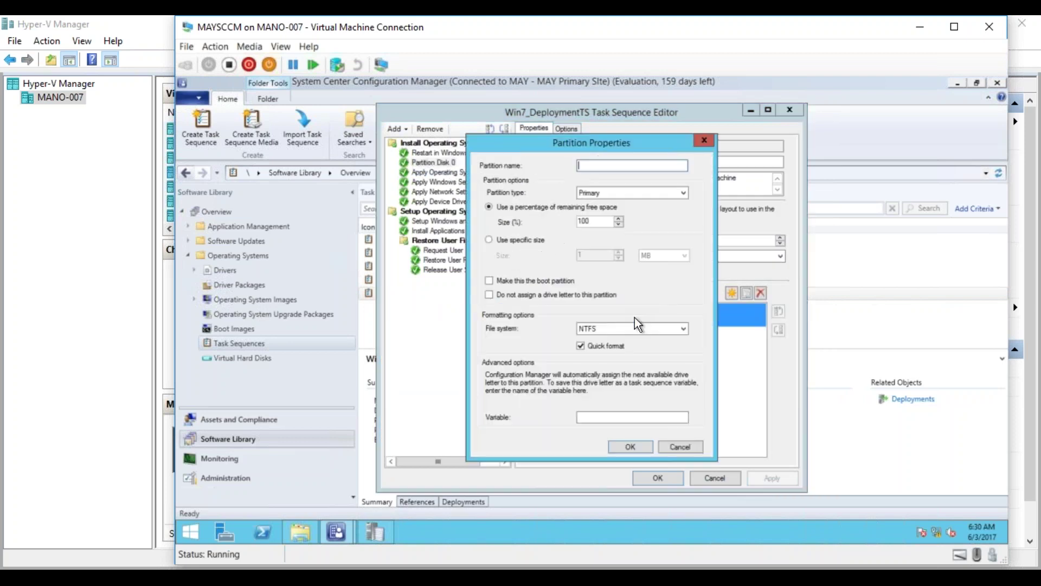
click(491, 237)
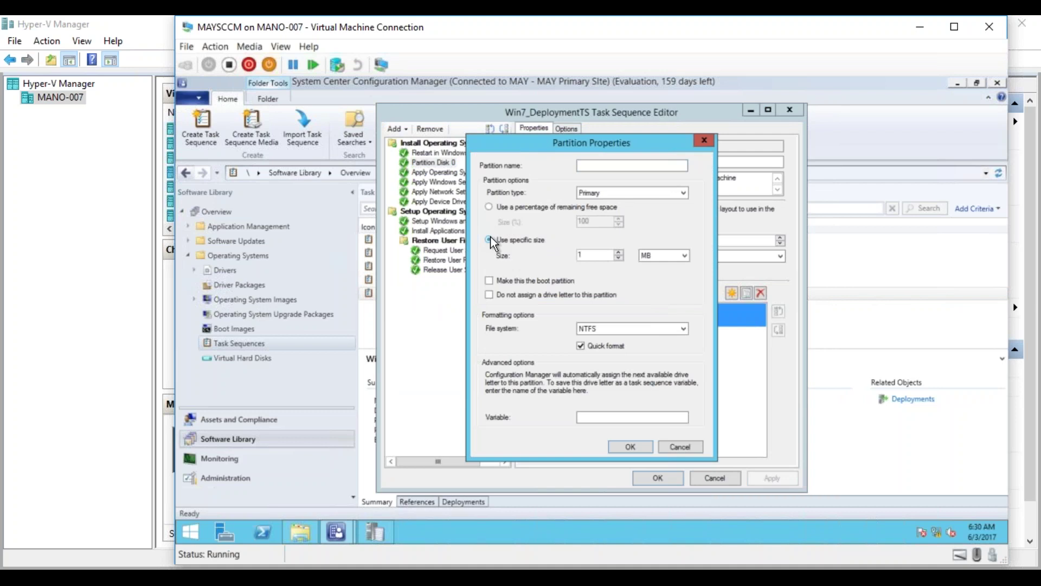
double_click(595, 256)
text(40)
click(681, 255)
click(624, 445)
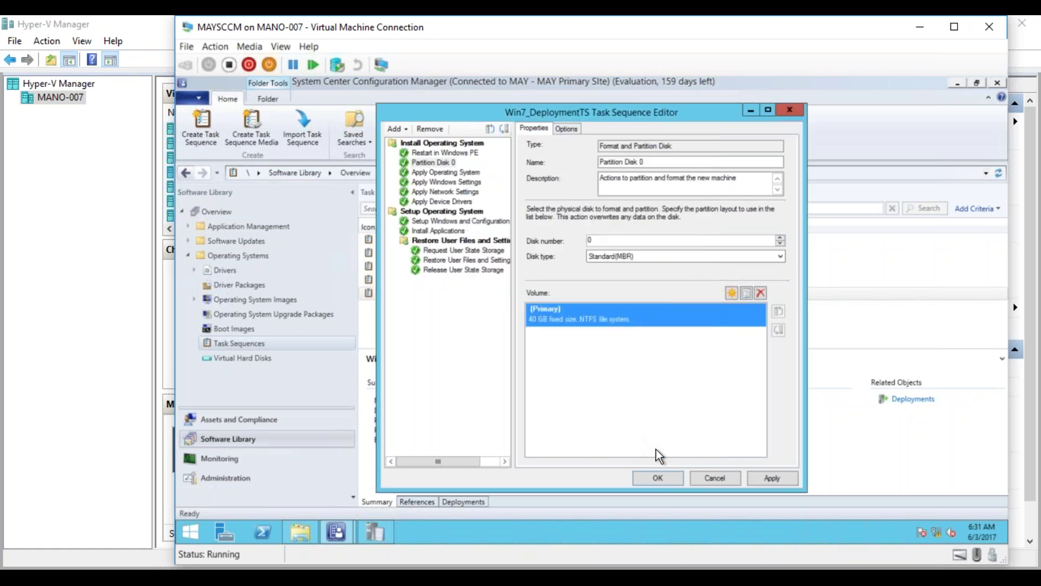
click(770, 477)
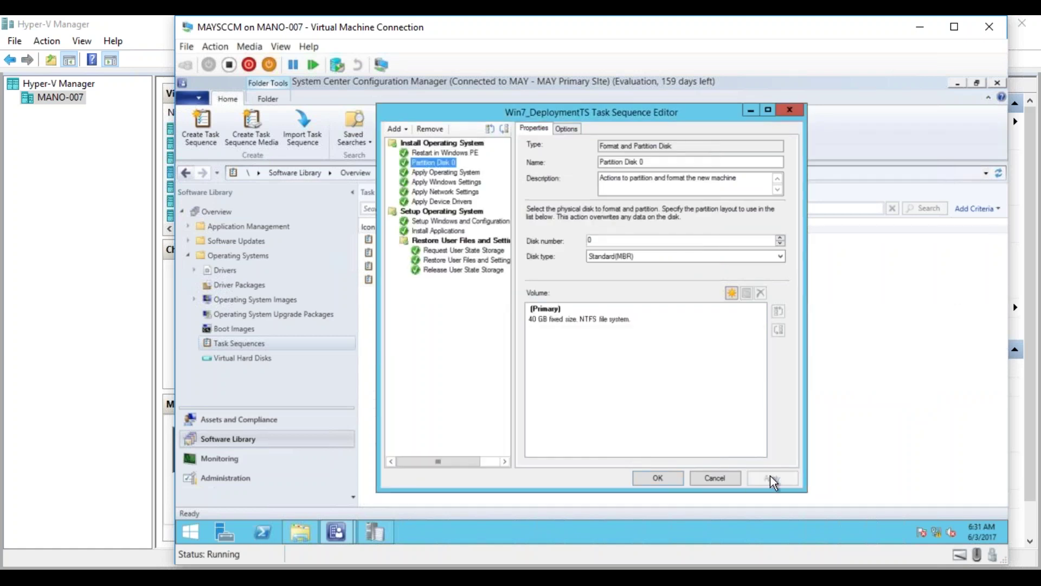
click(659, 477)
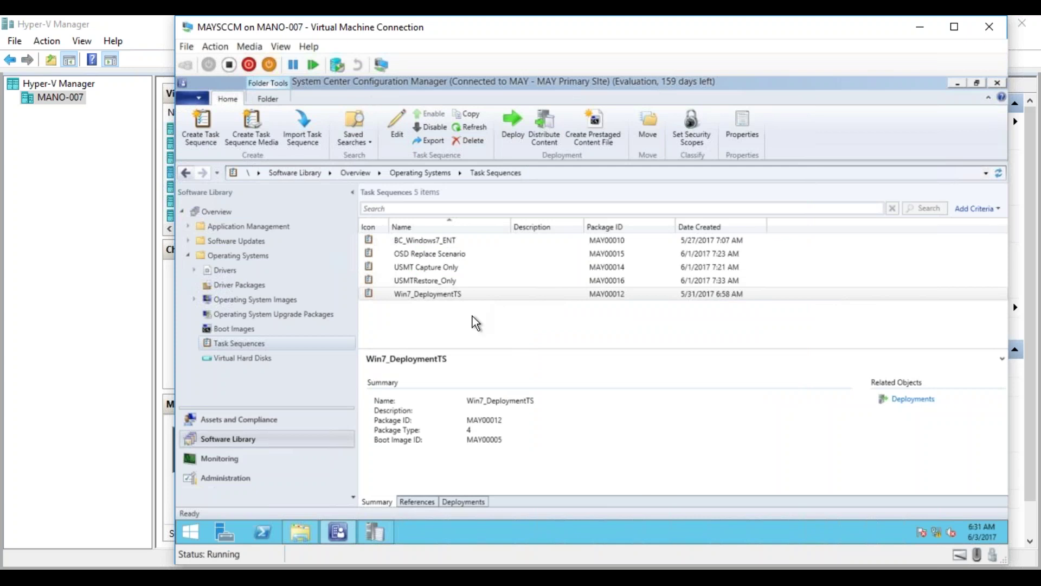
Start a Win7_DeploymentTS deployment targeting the Coll_Win7_Deploy collection.
click(442, 296)
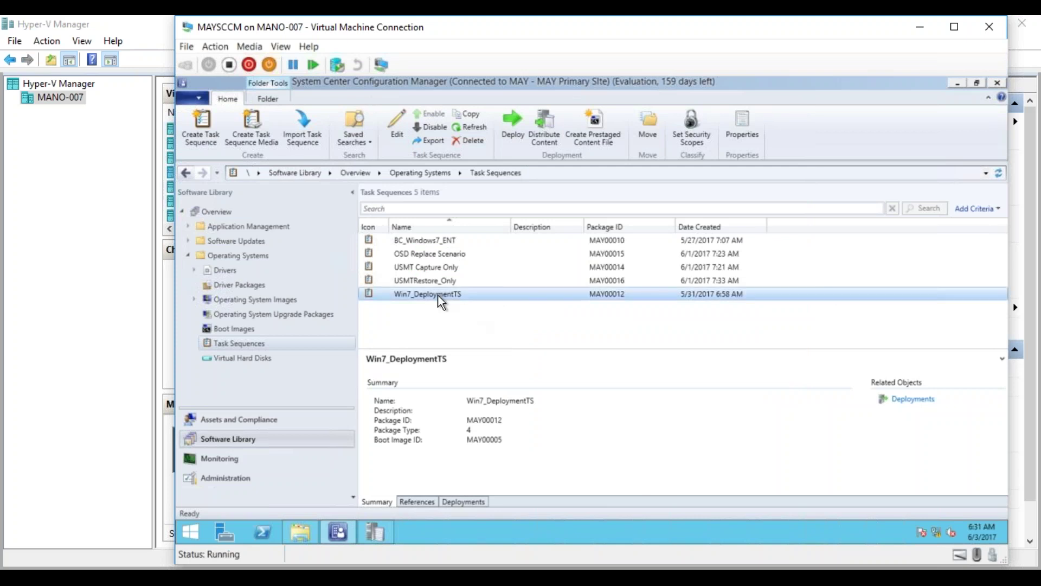
right_click(434, 296)
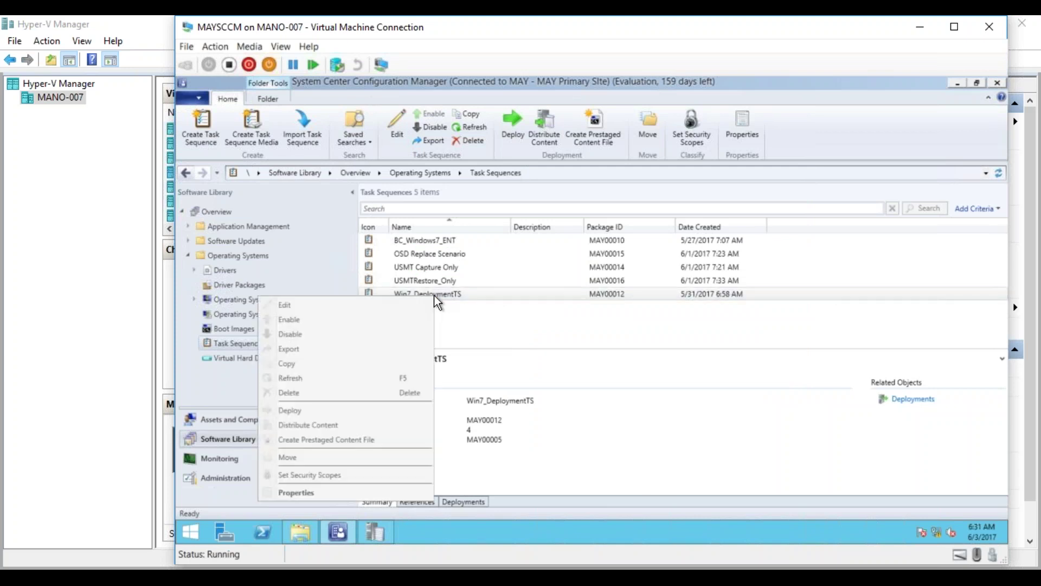
click(314, 411)
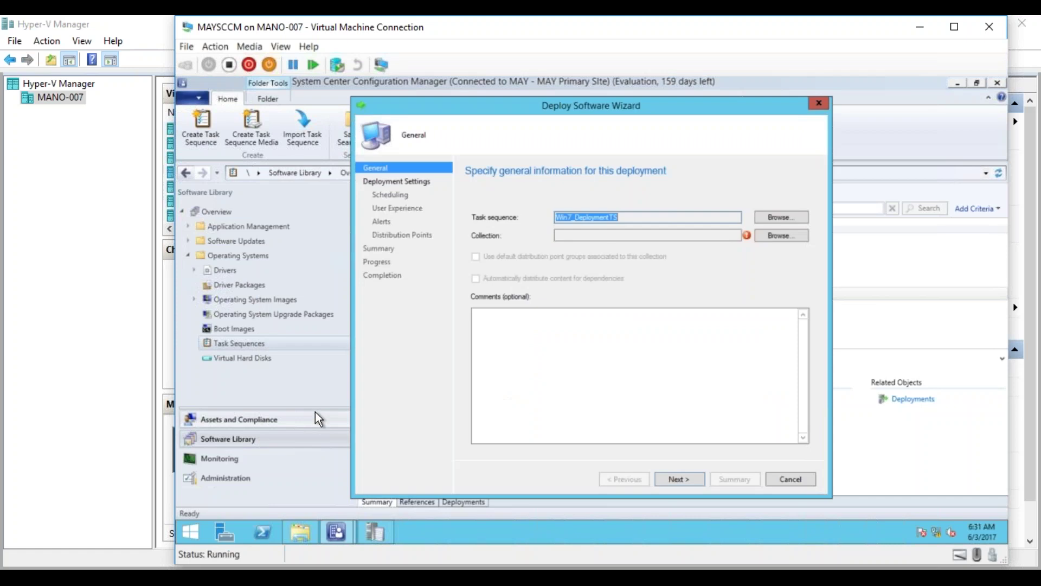
click(776, 236)
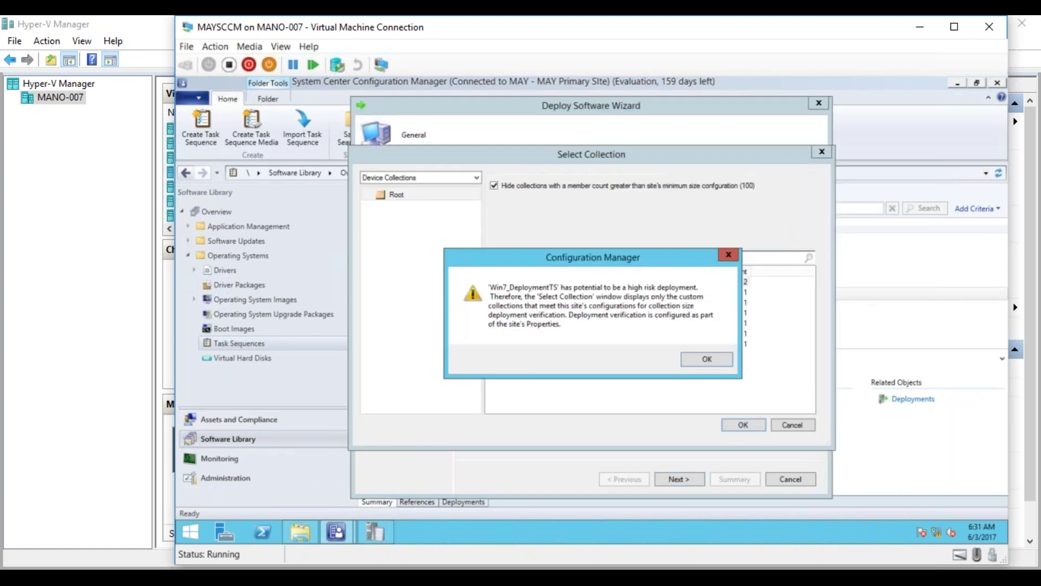
click(704, 358)
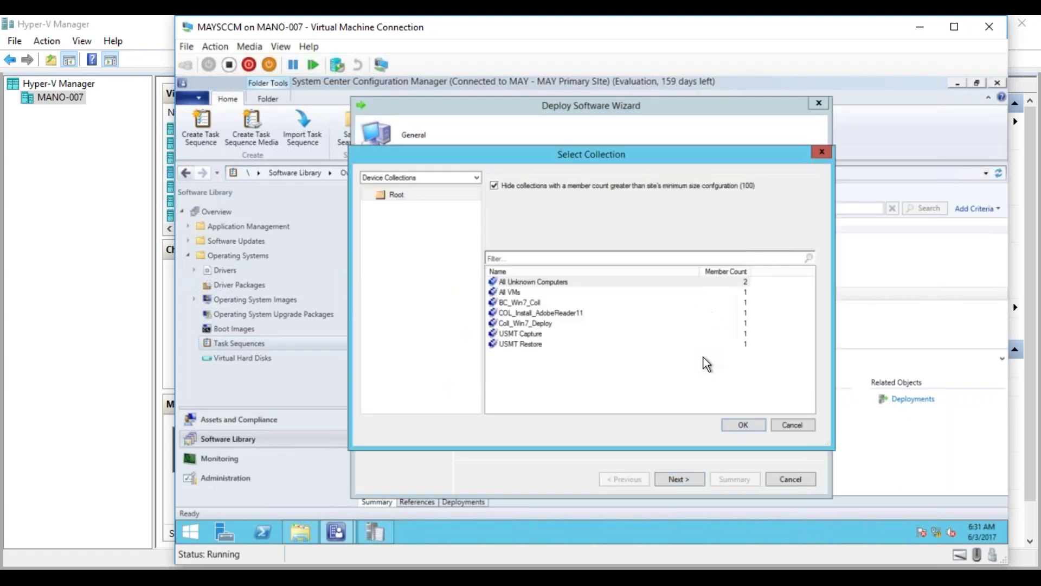
click(529, 345)
double_click(523, 323)
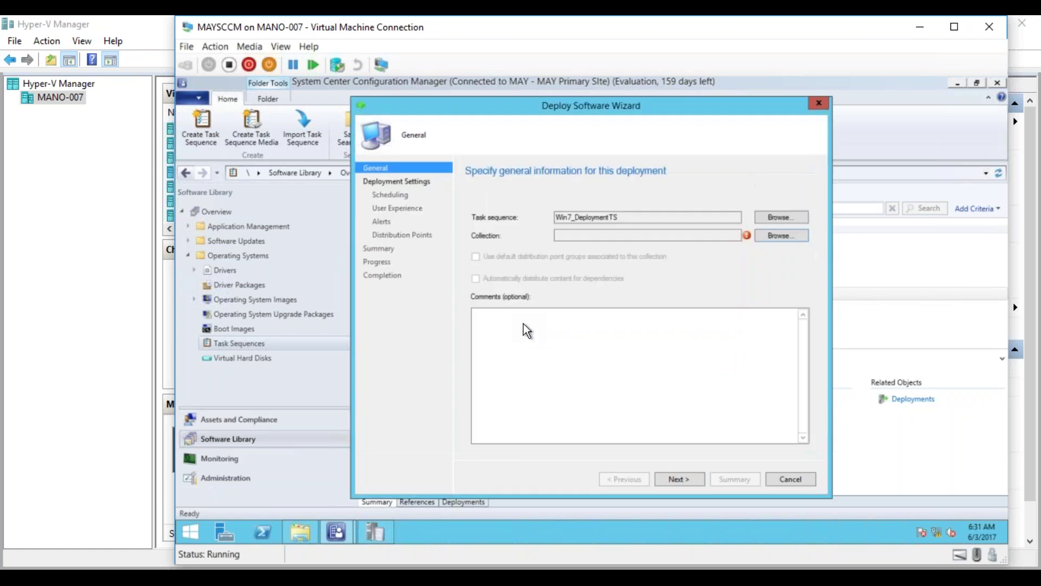
click(689, 480)
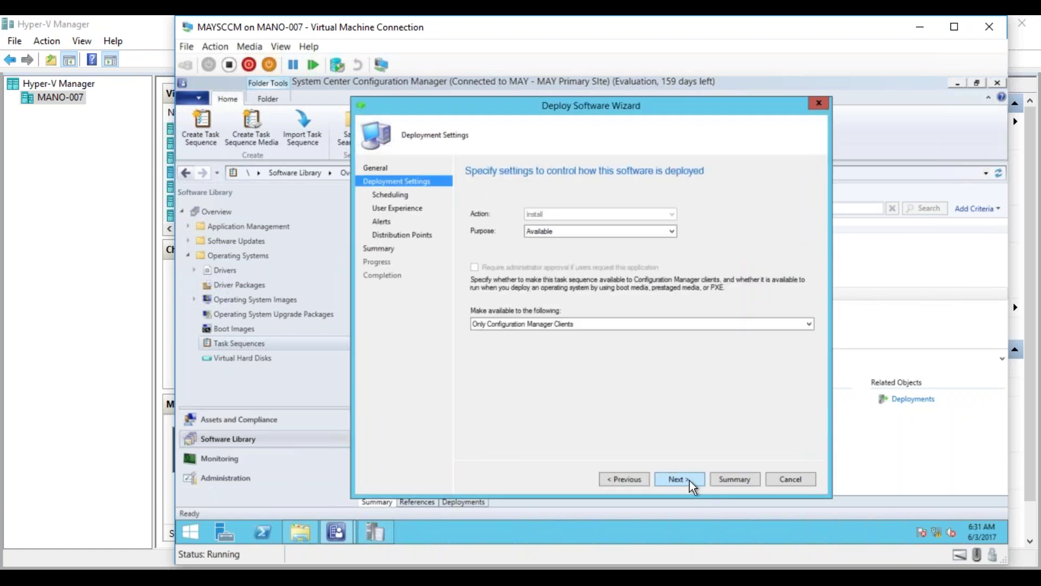
Make the deployment Required and available to clients, media and PXE.
click(608, 232)
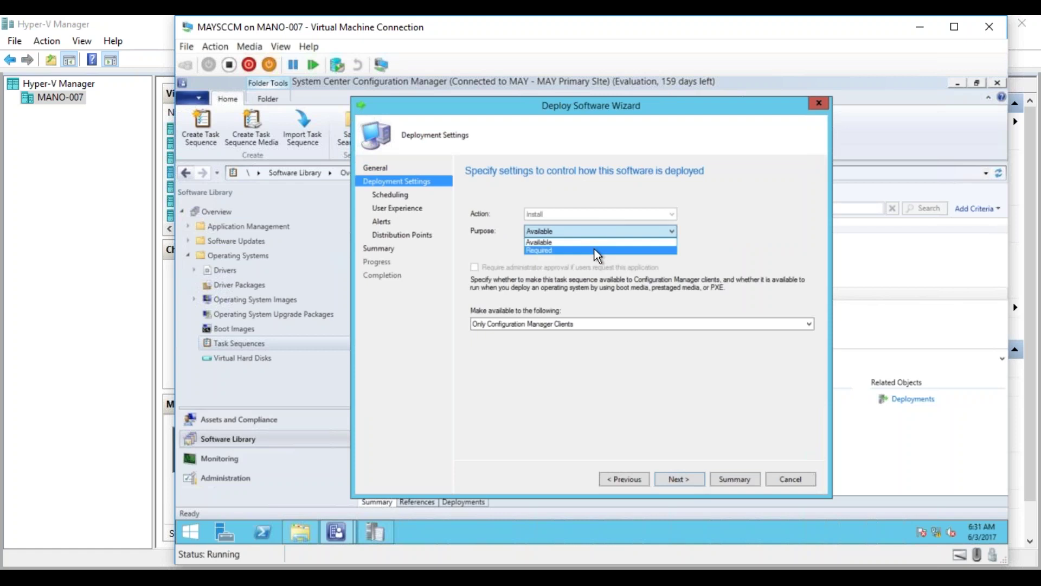
click(596, 248)
click(552, 395)
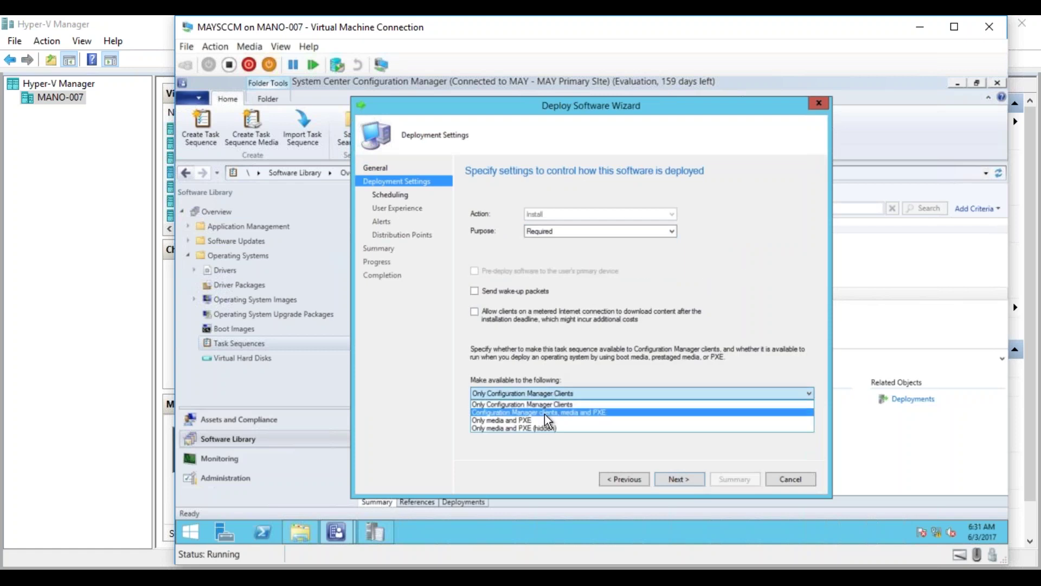
click(542, 412)
Add an as-soon-as-possible assignment schedule to the deployment.
click(679, 485)
click(520, 248)
click(670, 314)
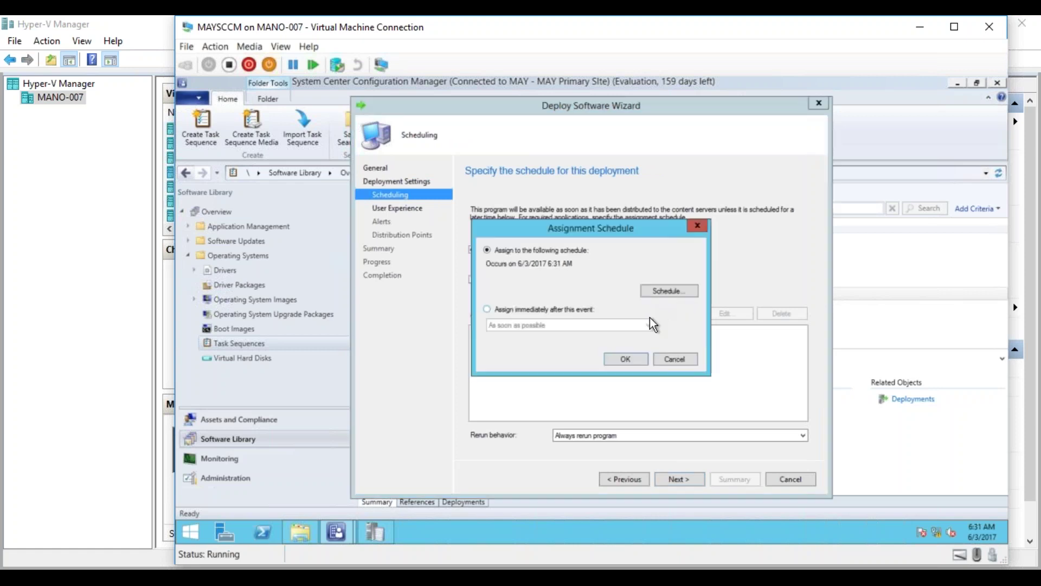
click(547, 307)
click(631, 357)
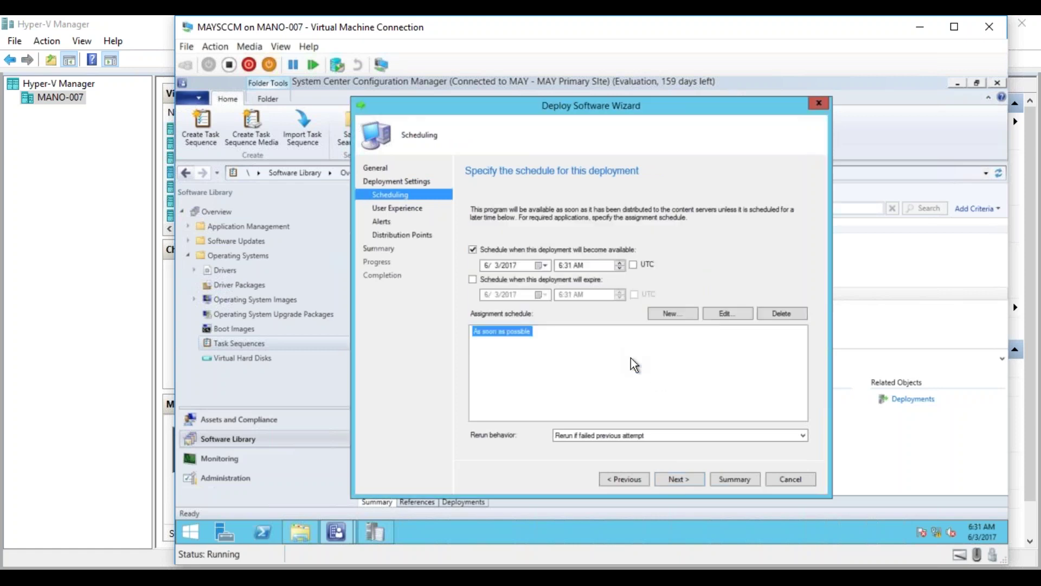
Accept the remaining defaults, create the deployment and close the wizard.
click(674, 480)
click(674, 480)
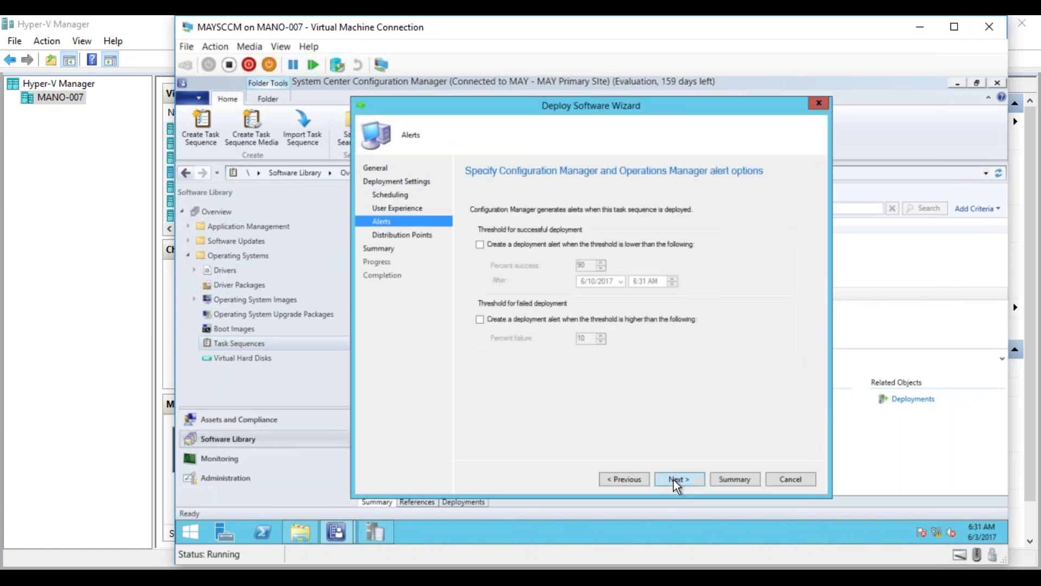
click(674, 479)
click(673, 480)
click(674, 480)
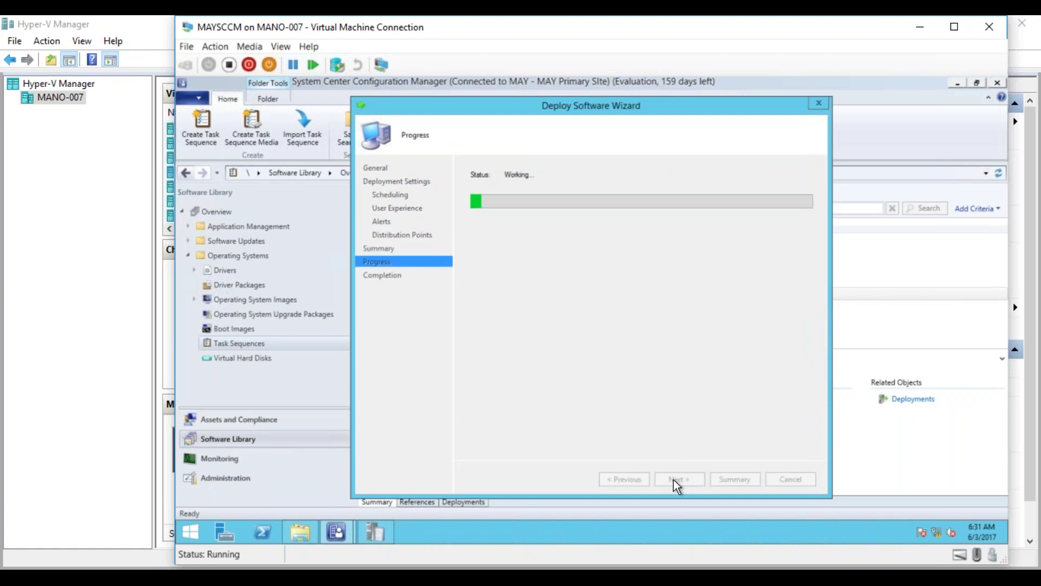
click(779, 481)
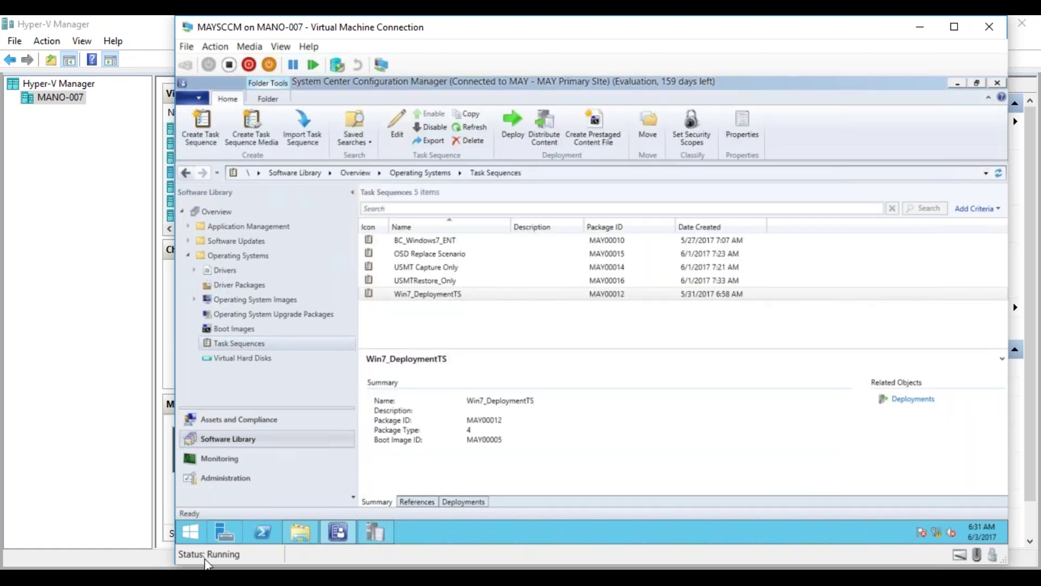
click(208, 576)
Start MAY_Test01 briefly, then turn it off again and confirm.
click(98, 544)
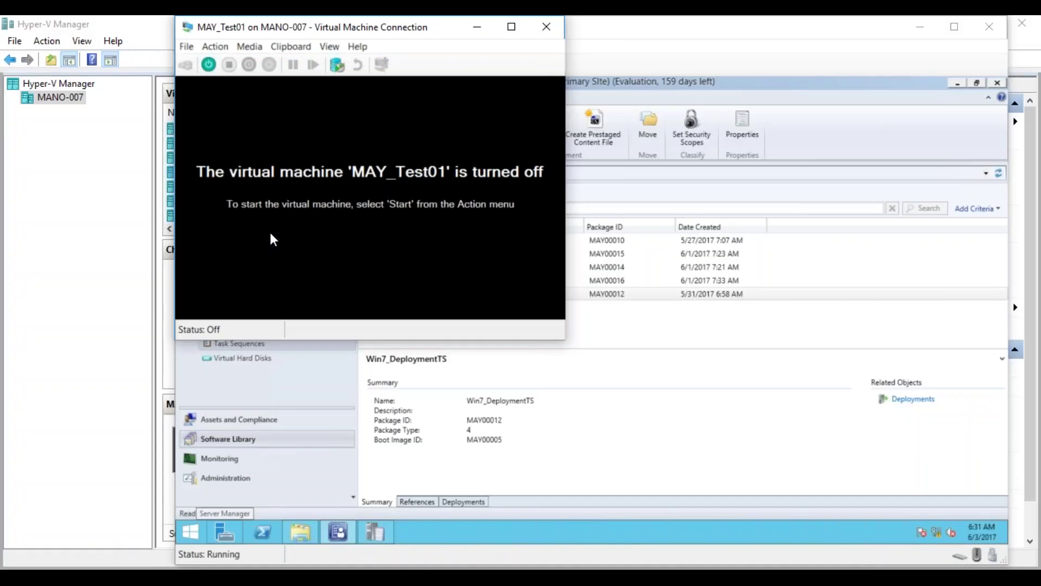
click(209, 64)
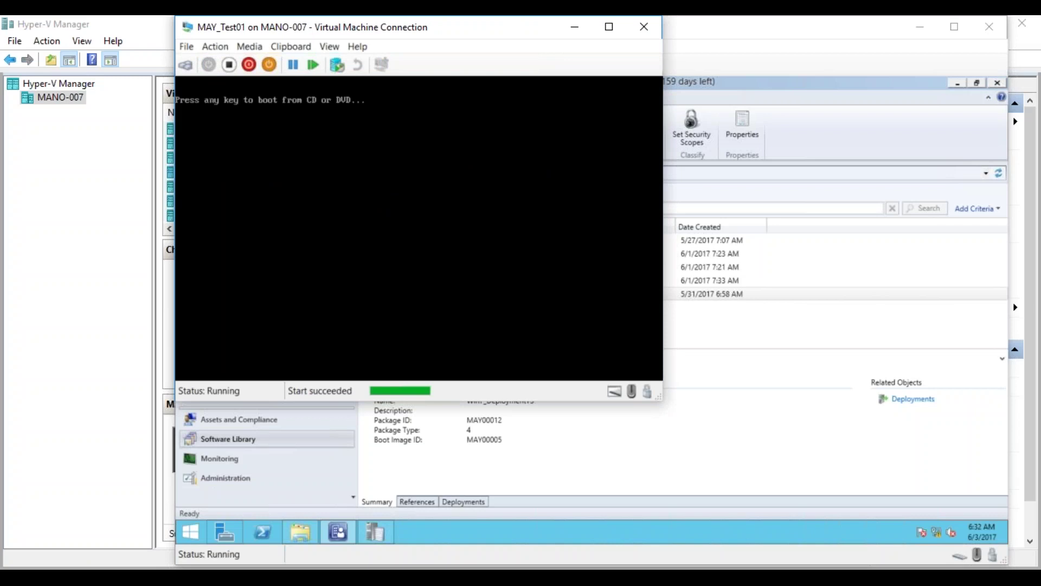
click(237, 65)
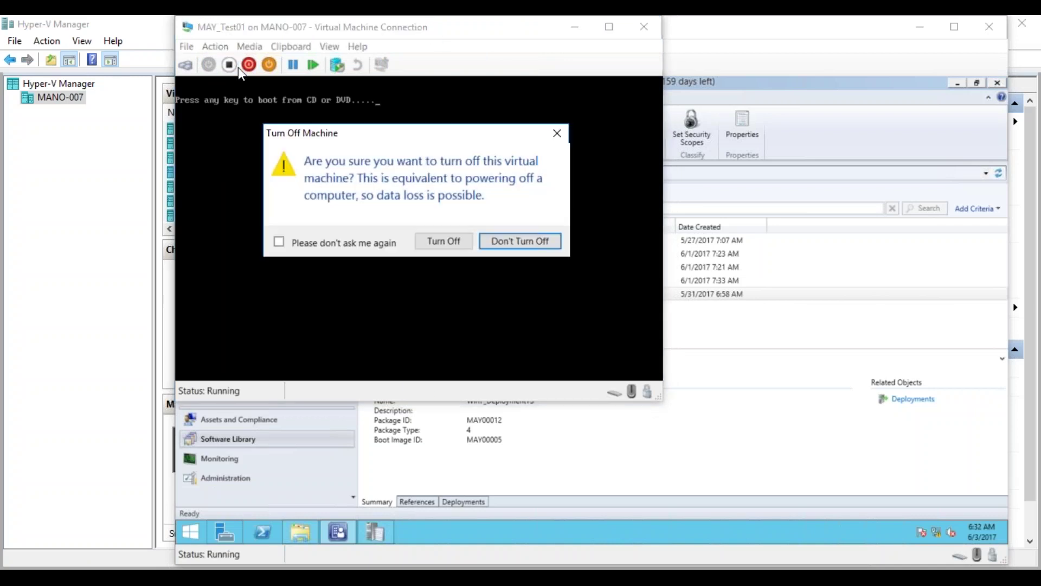
click(444, 241)
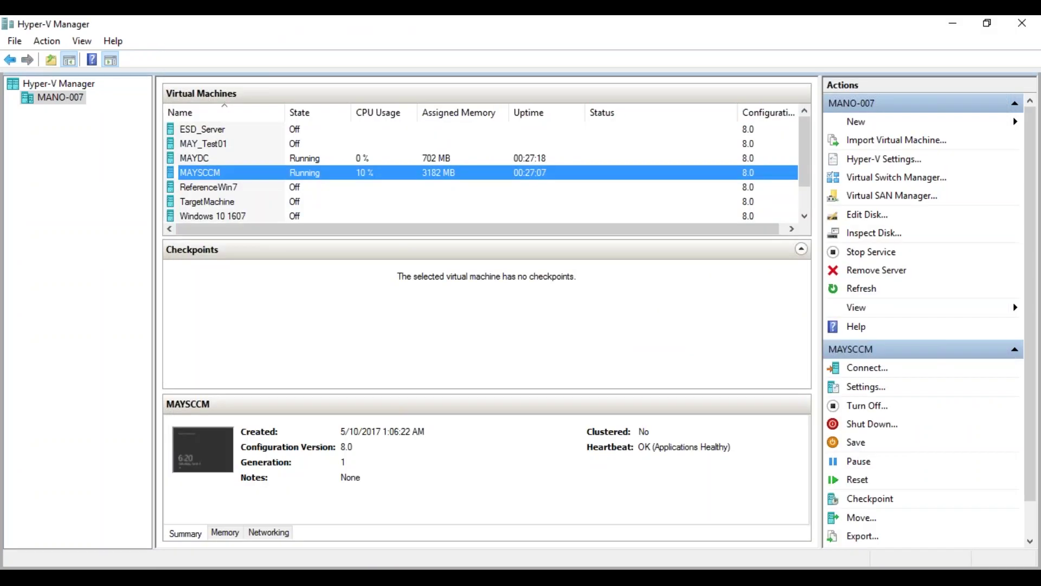
Connect to TargetMachine and start it so it PXE boots from the SCCM server.
right_click(218, 203)
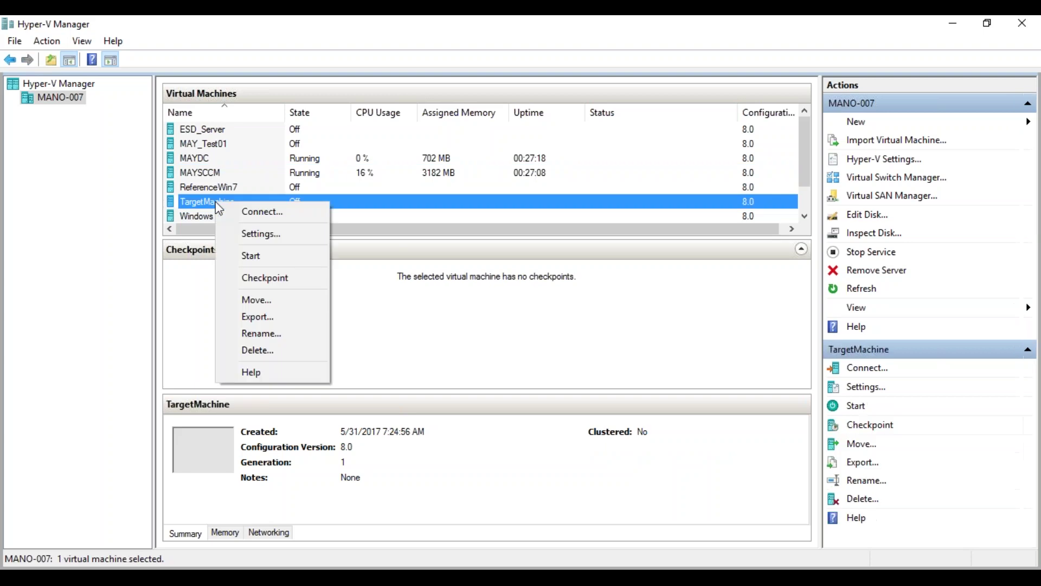
click(249, 211)
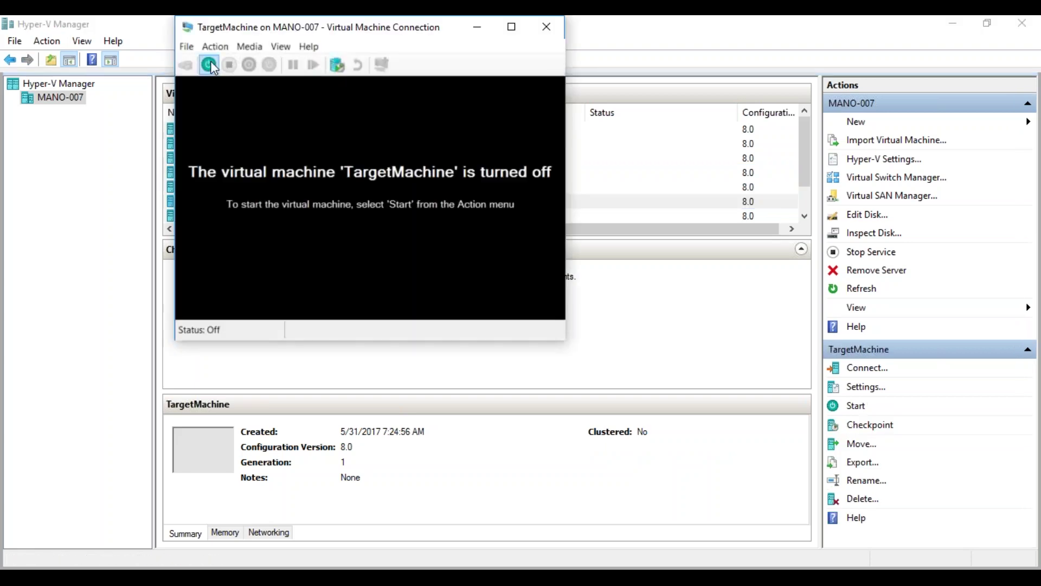
click(210, 64)
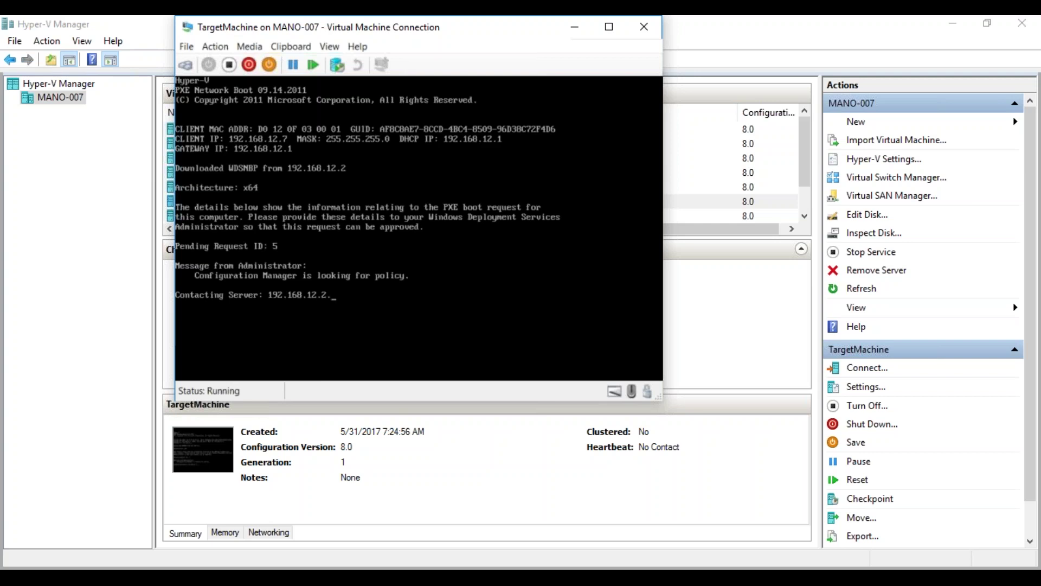
click(189, 562)
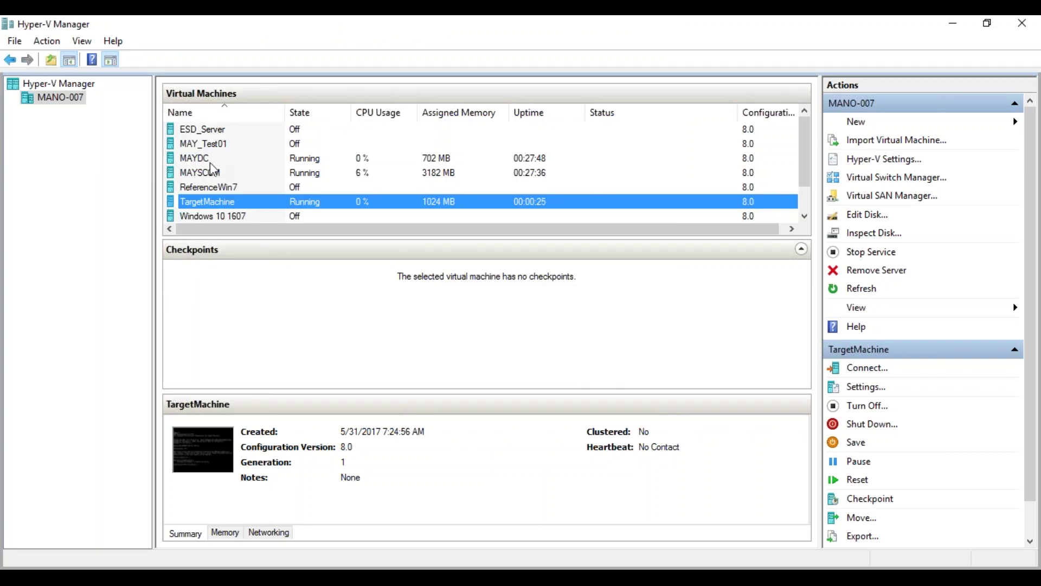
Open the MAYSCCM server console and launch Server Manager.
double_click(231, 175)
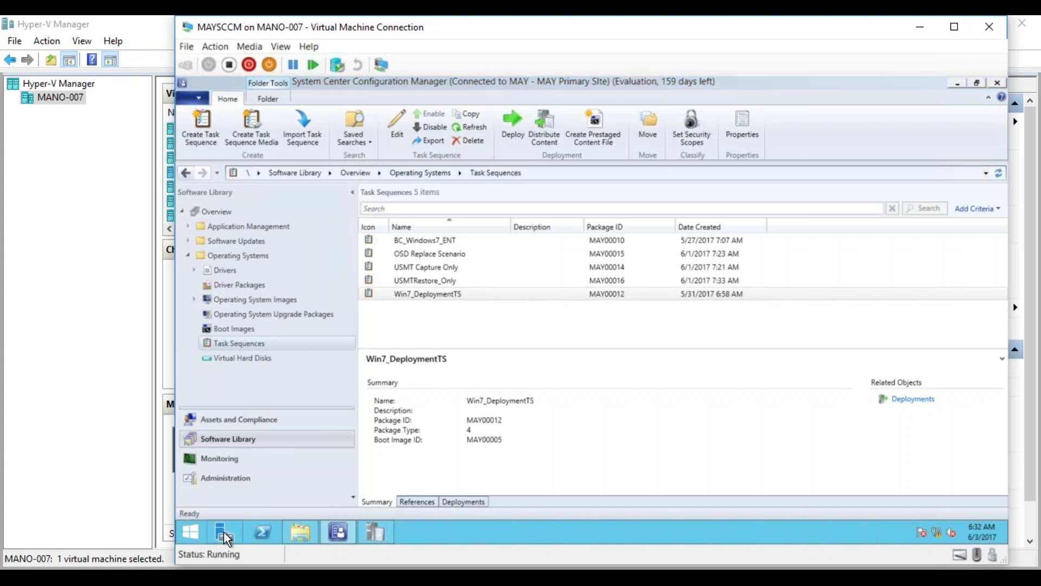
click(223, 532)
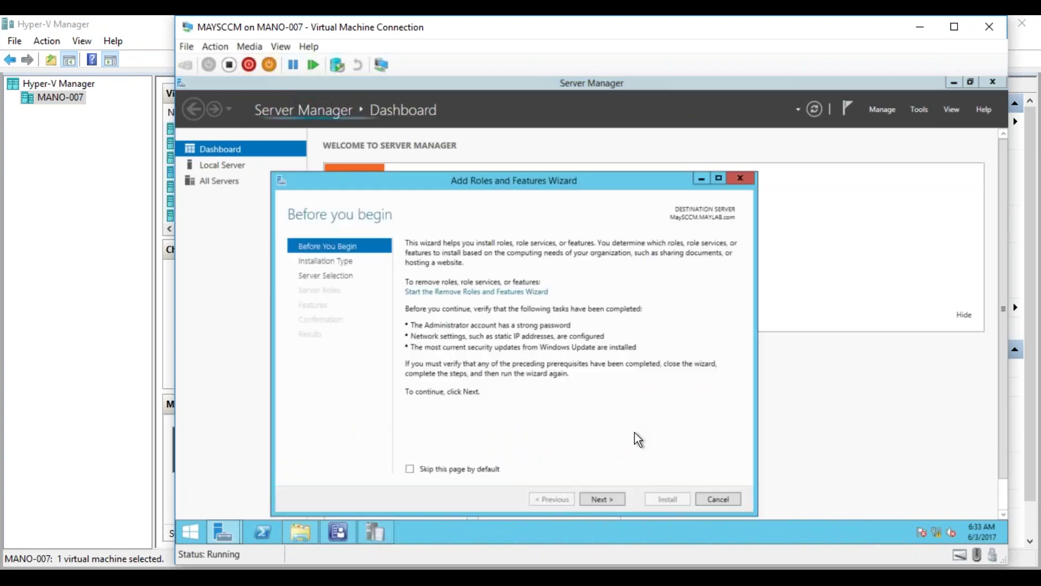
Pass Before You Begin and keep Role-based or feature-based installation for MaySCCM.MAYLAB.com.
click(603, 499)
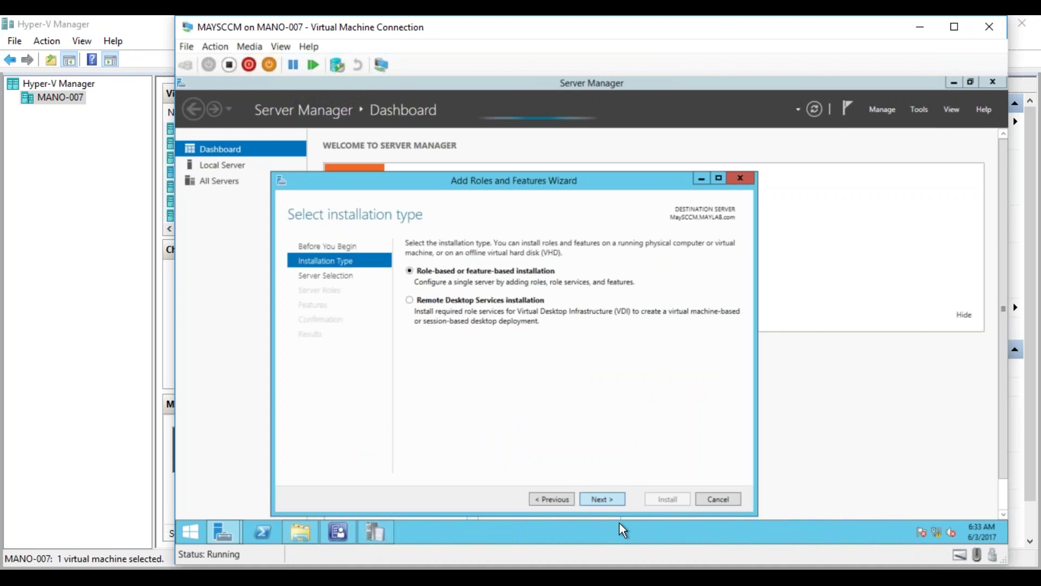
click(614, 506)
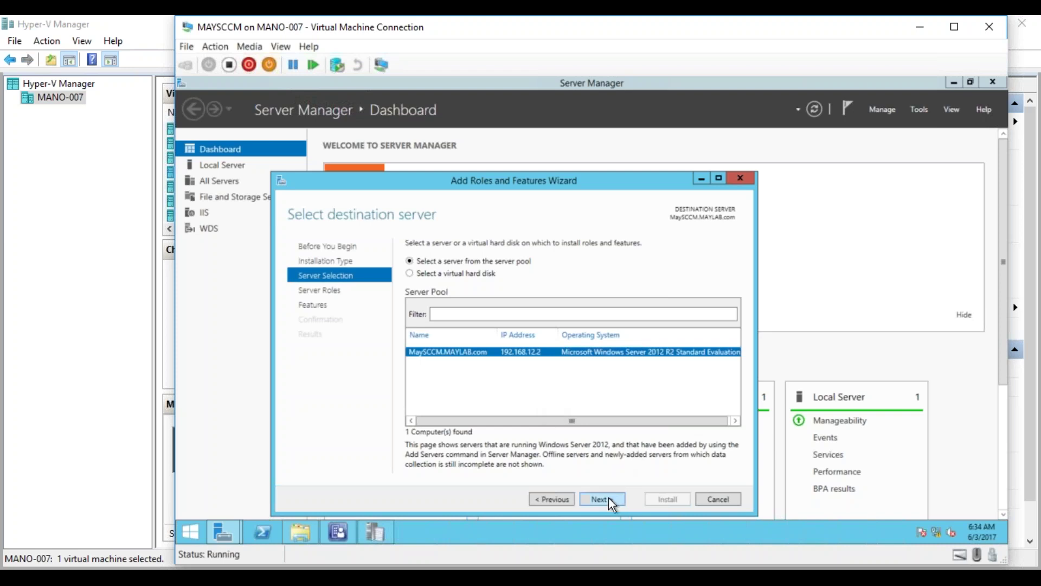
Add the Windows Server Update Services role along with its required features.
click(593, 499)
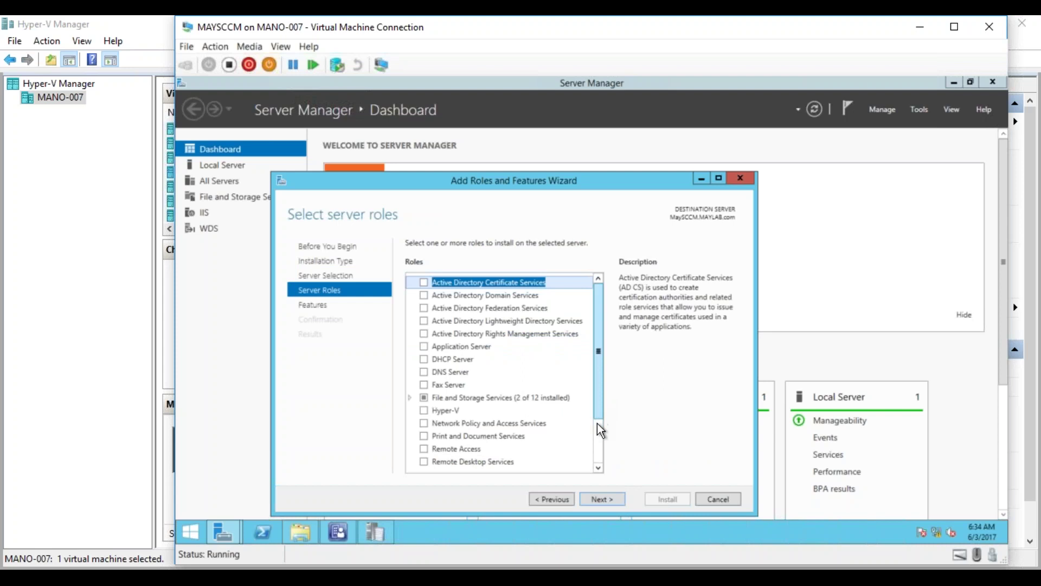
click(597, 427)
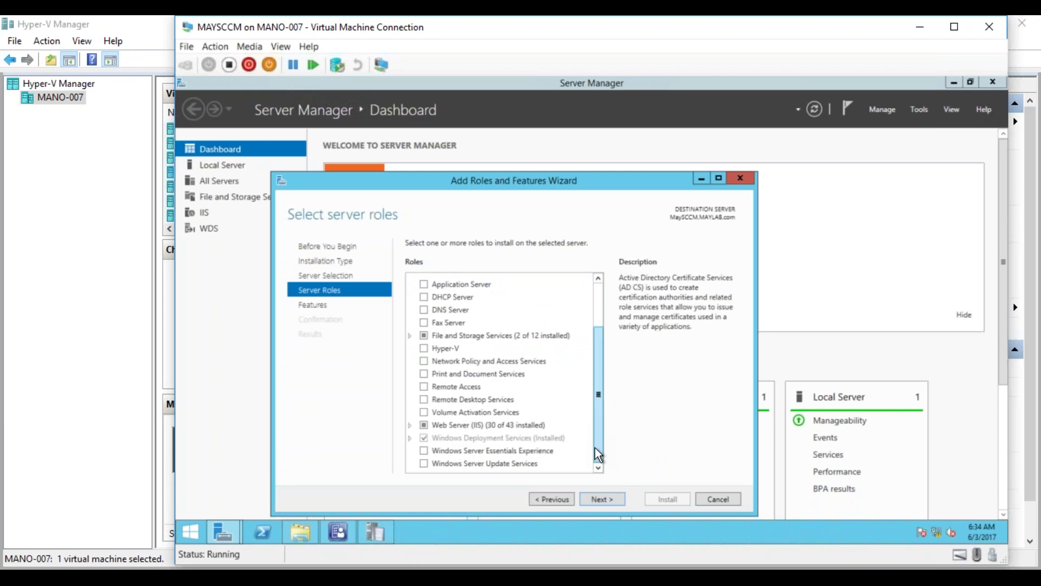
click(510, 464)
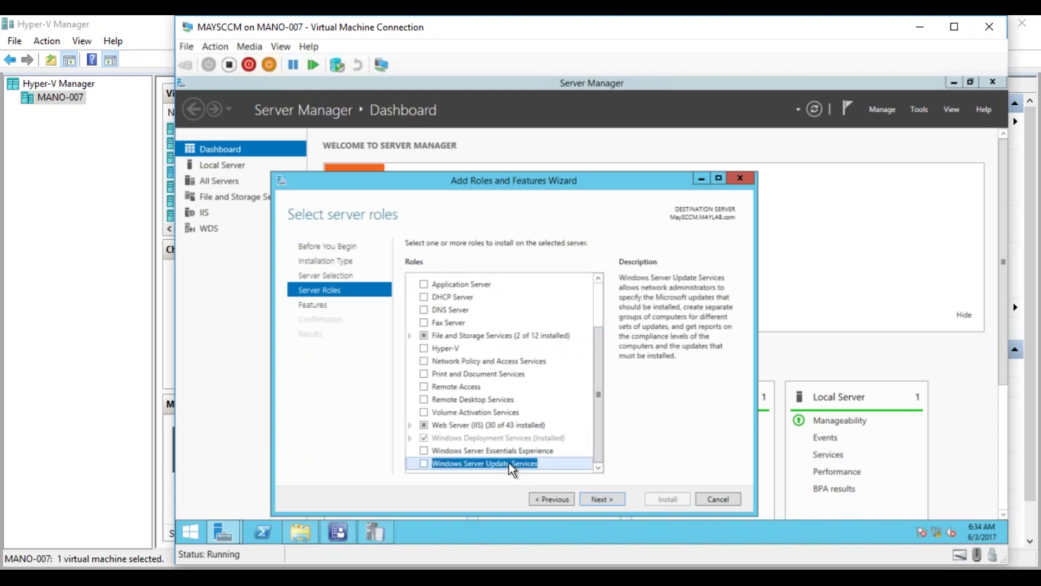
click(423, 464)
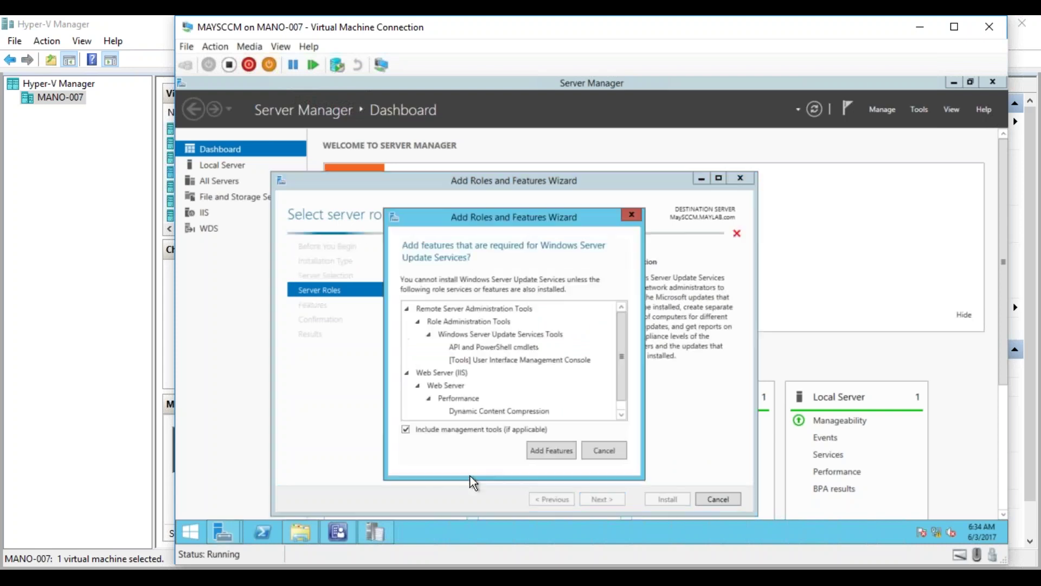
click(551, 451)
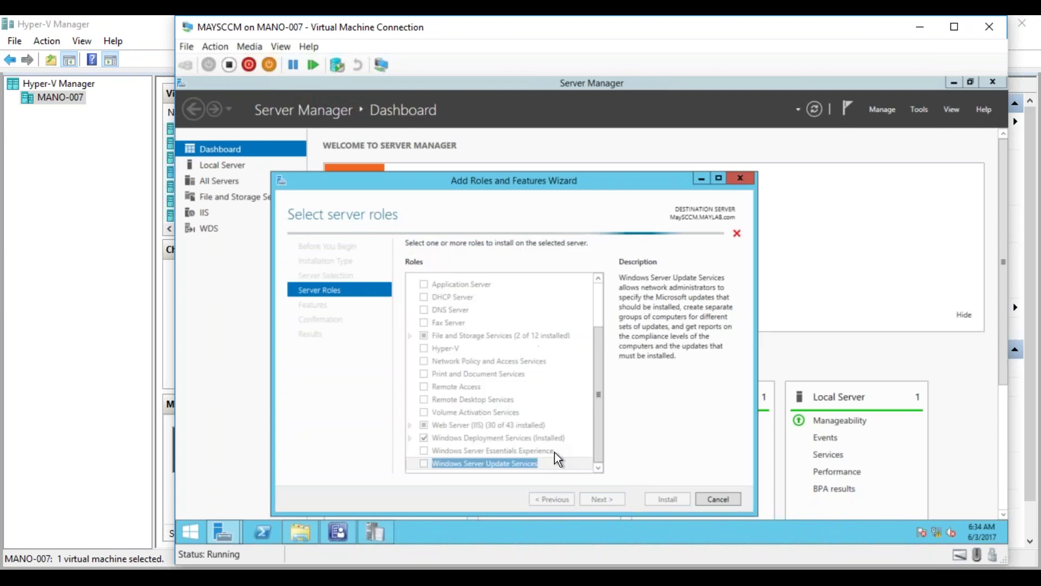
Reach the WSUS role services and swap WID Database for Database.
click(600, 500)
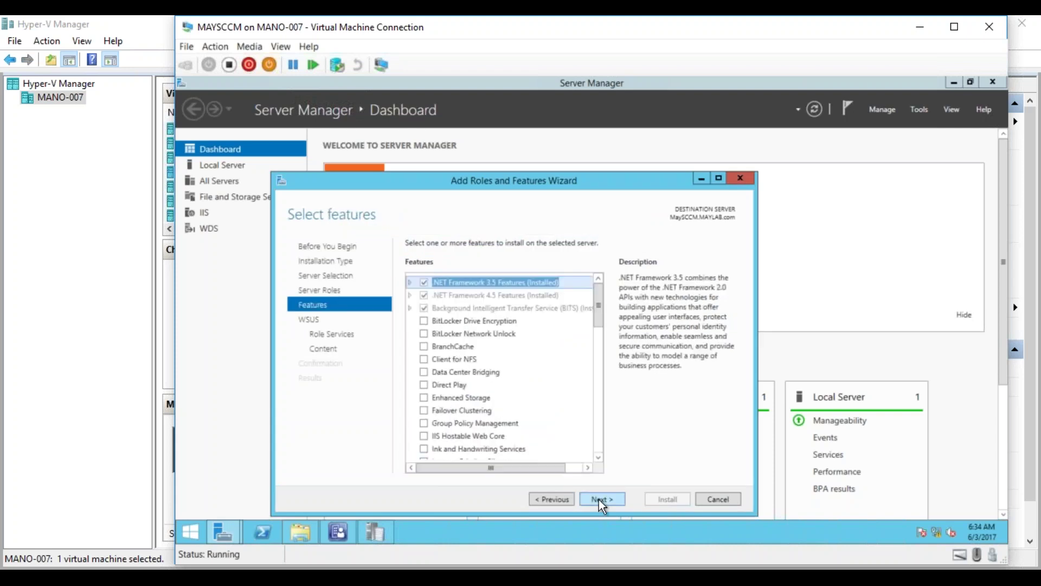
click(601, 500)
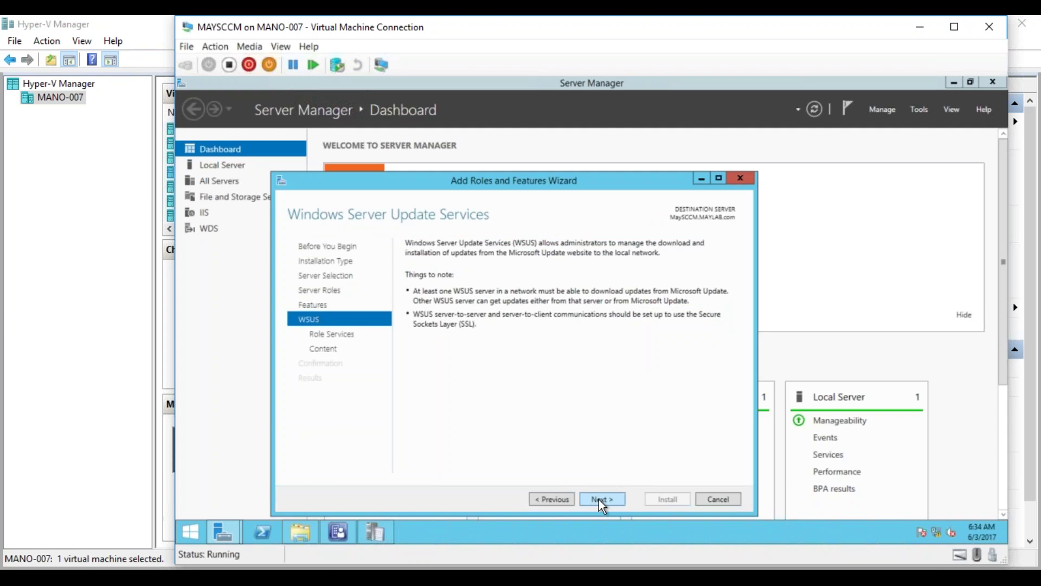
click(601, 499)
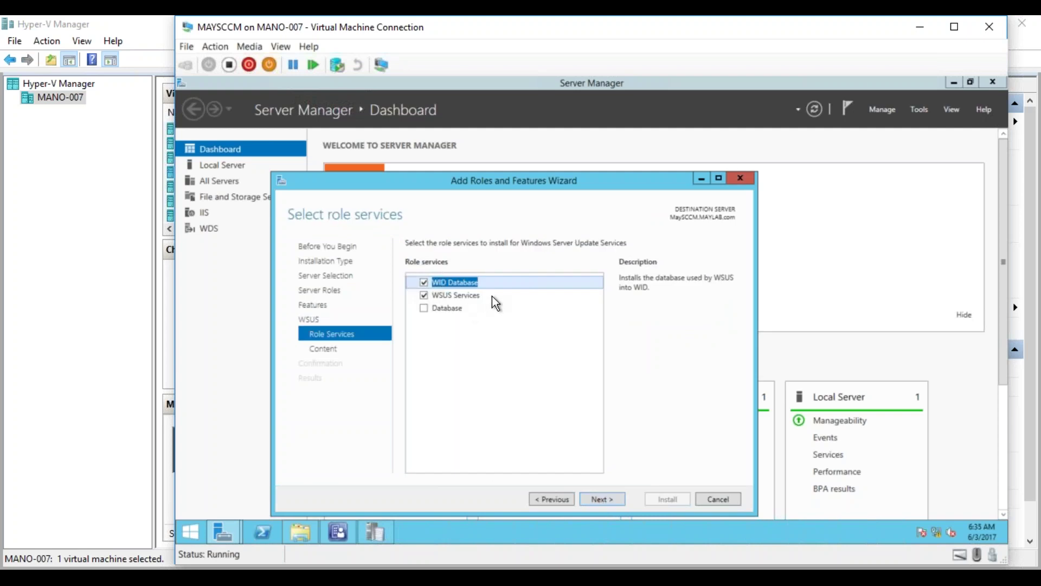
click(424, 282)
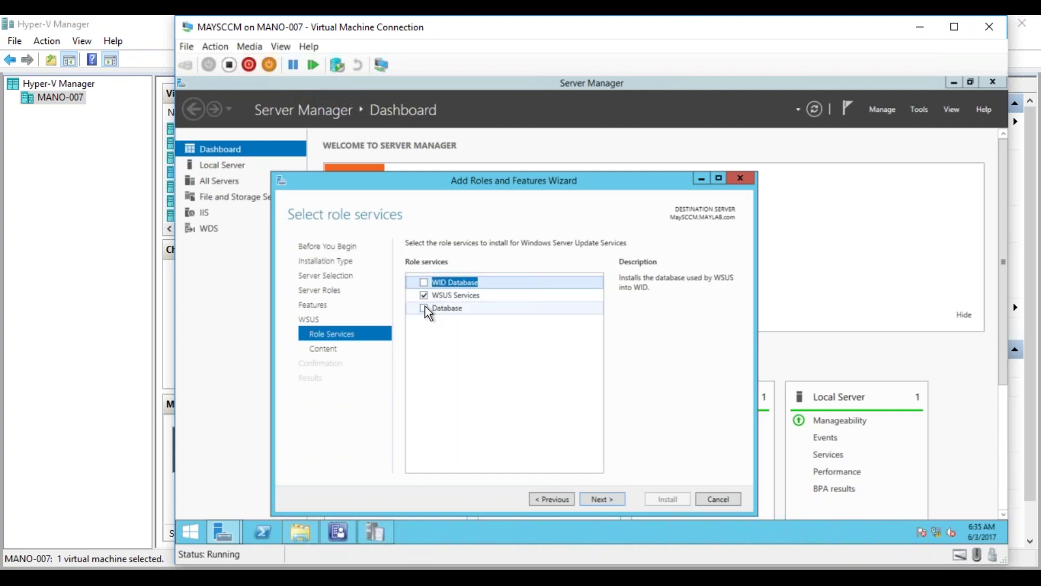
click(425, 308)
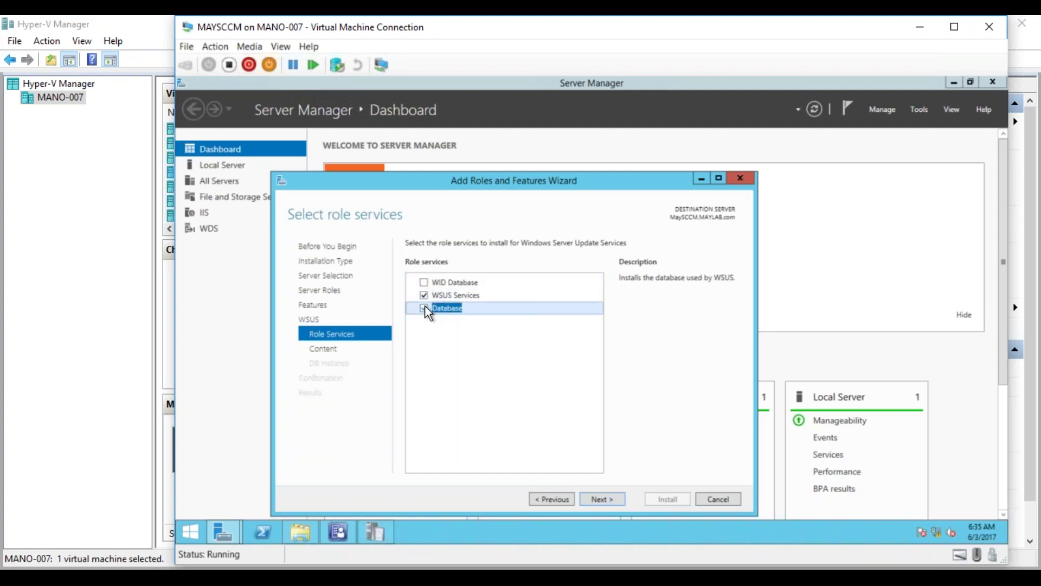
Enter \\MAYSCCM\Source\ as the WSUS update storage location, then switch to File Explorer.
click(599, 498)
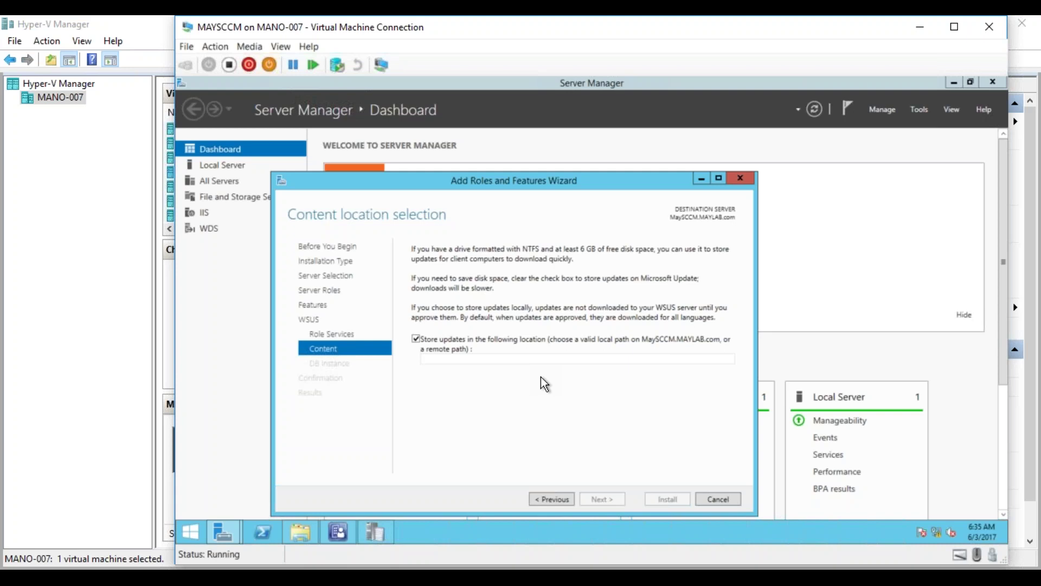
click(486, 359)
text(\\MAYSCCM)
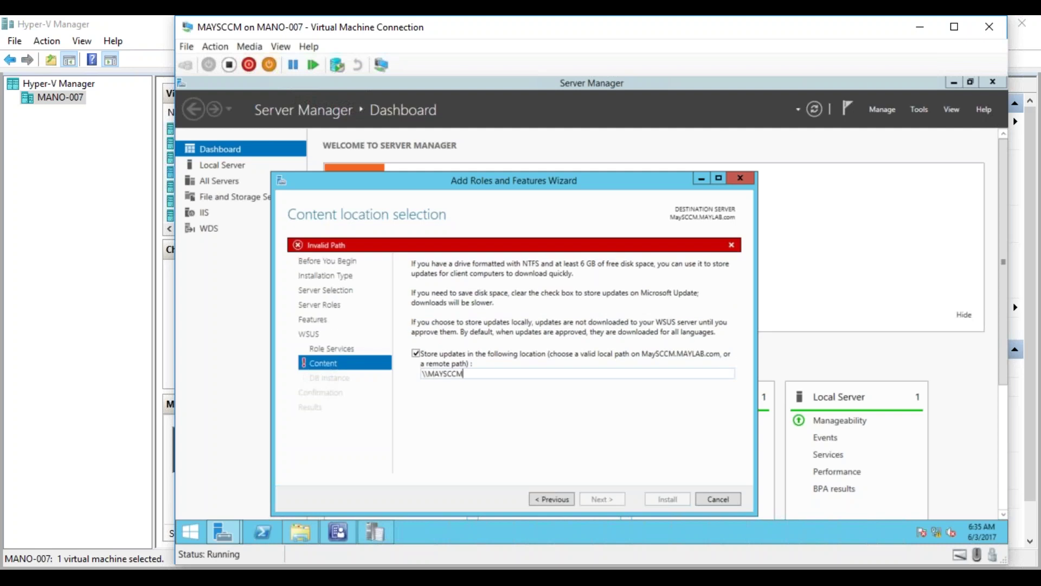
text(\Source\)
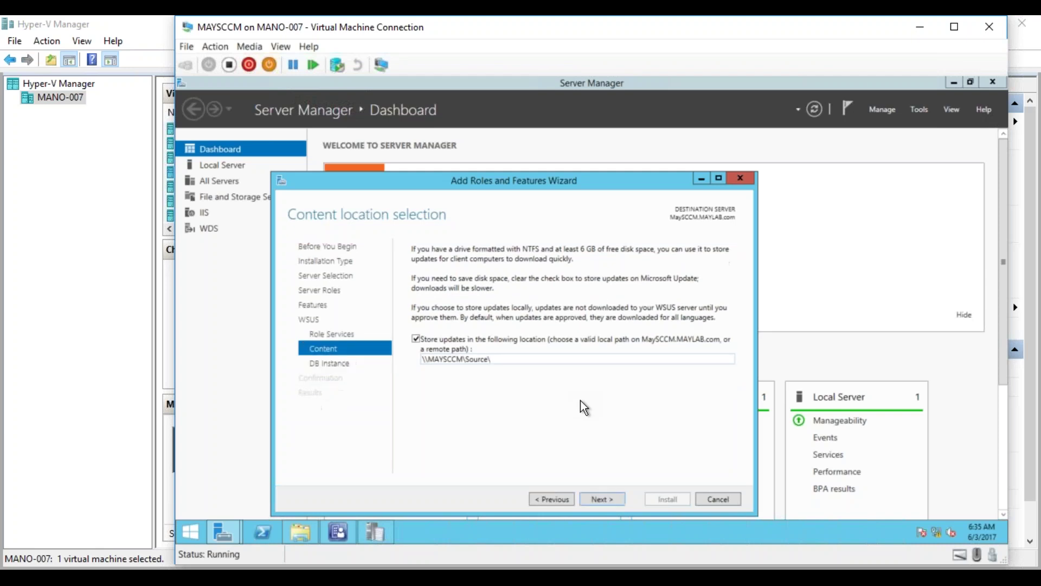
click(301, 533)
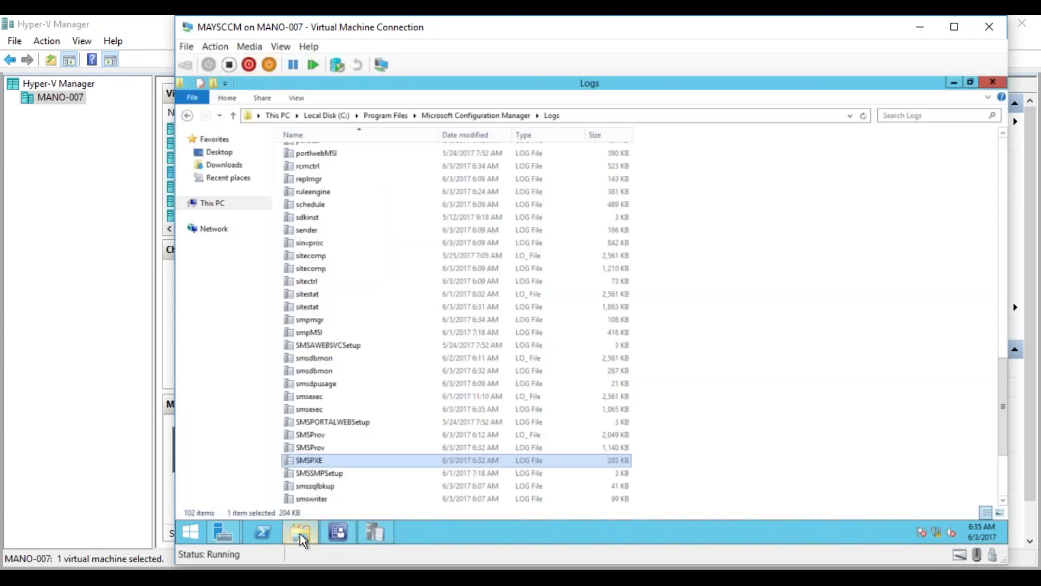
Browse File Explorer to the Source folder on New Volume (E:).
click(300, 534)
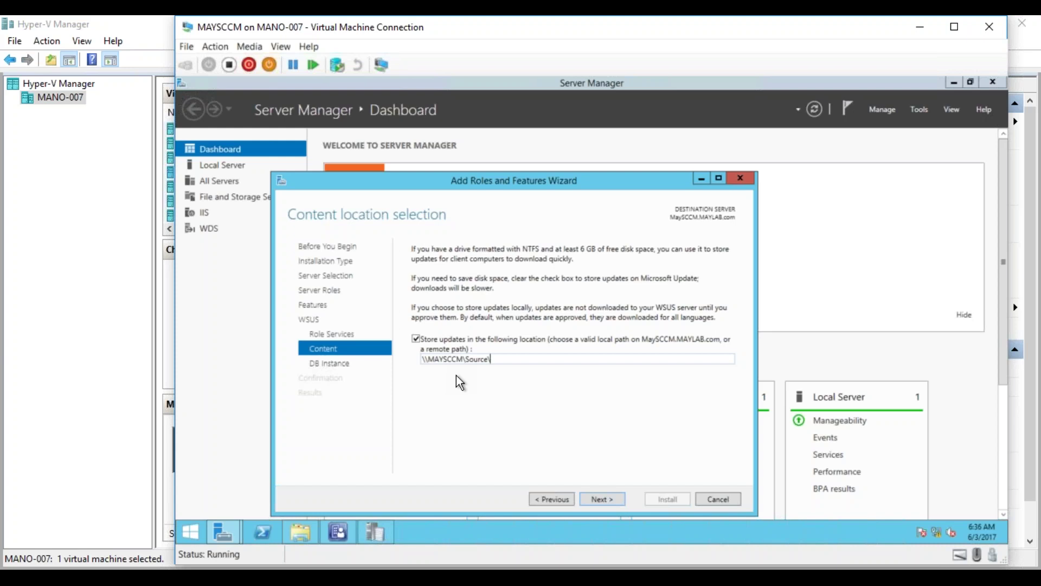
click(301, 533)
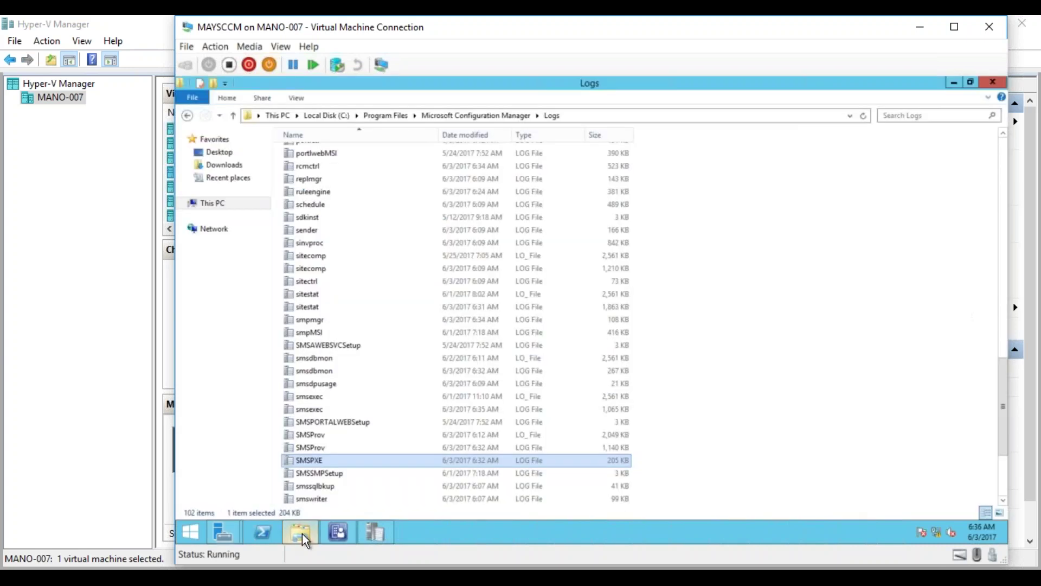
click(280, 116)
double_click(841, 254)
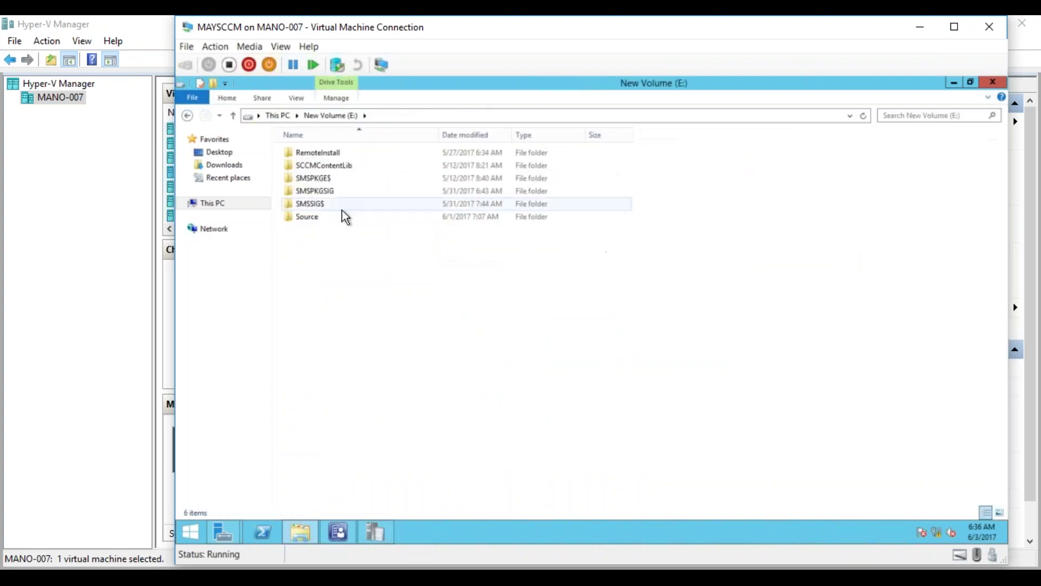
double_click(307, 217)
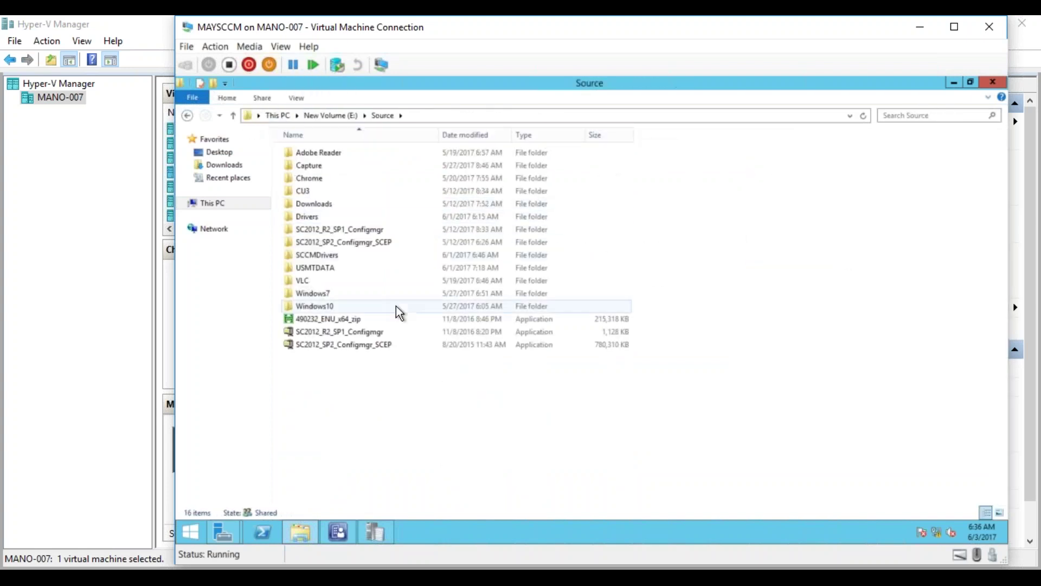
Create a new folder named WSUS_Updates in Source and copy its name.
right_click(409, 431)
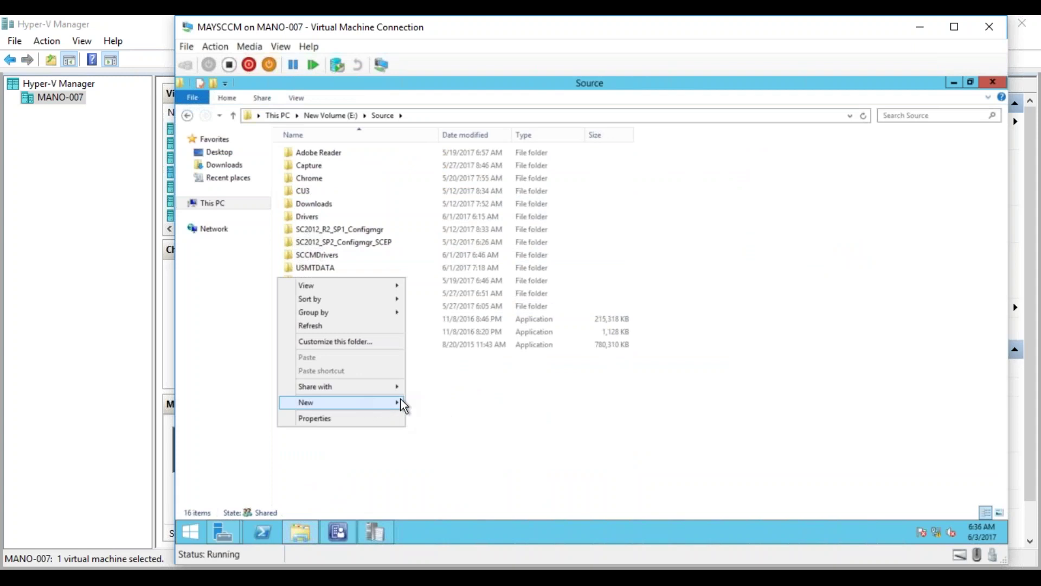
mouse_move(373, 399)
click(422, 400)
text(WSUS)
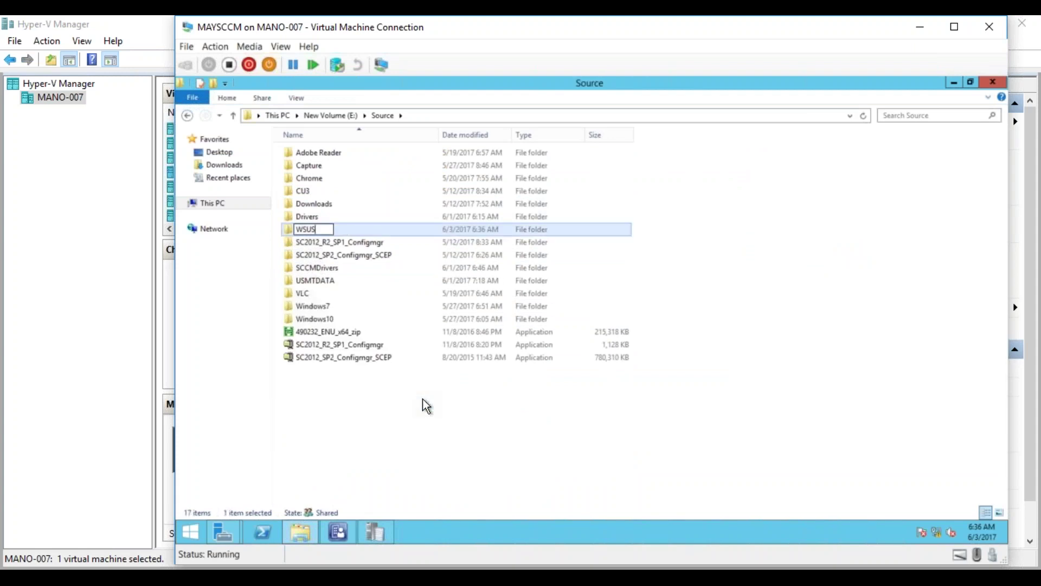
text(_Updates)
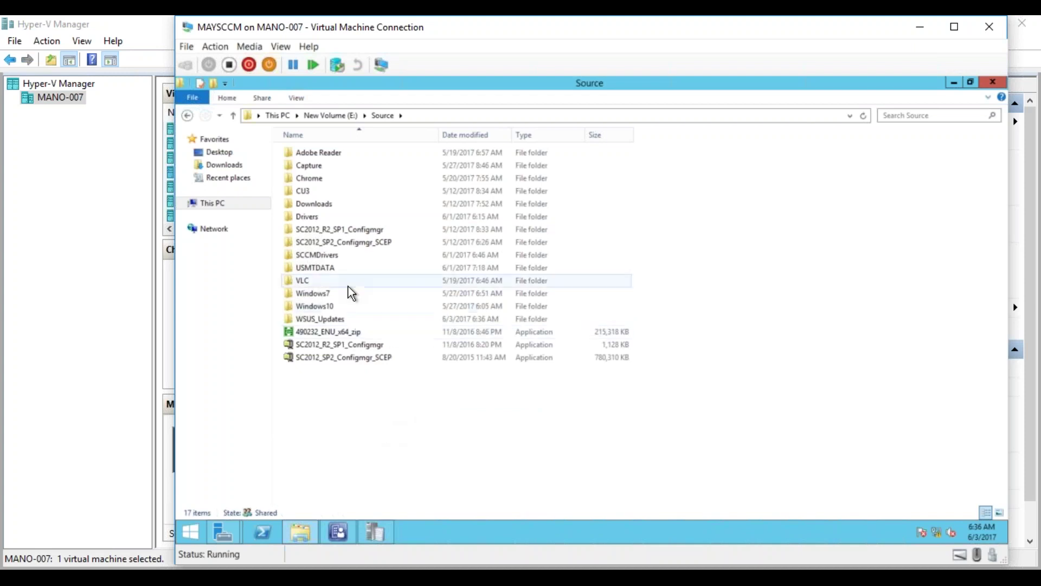
click(334, 324)
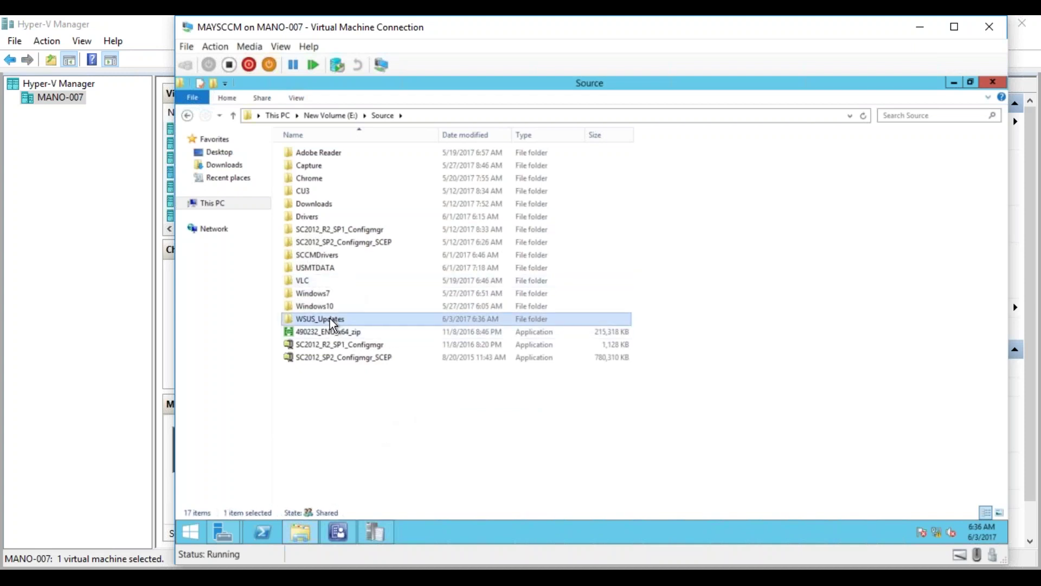
key(F2)
key(ctrl+c)
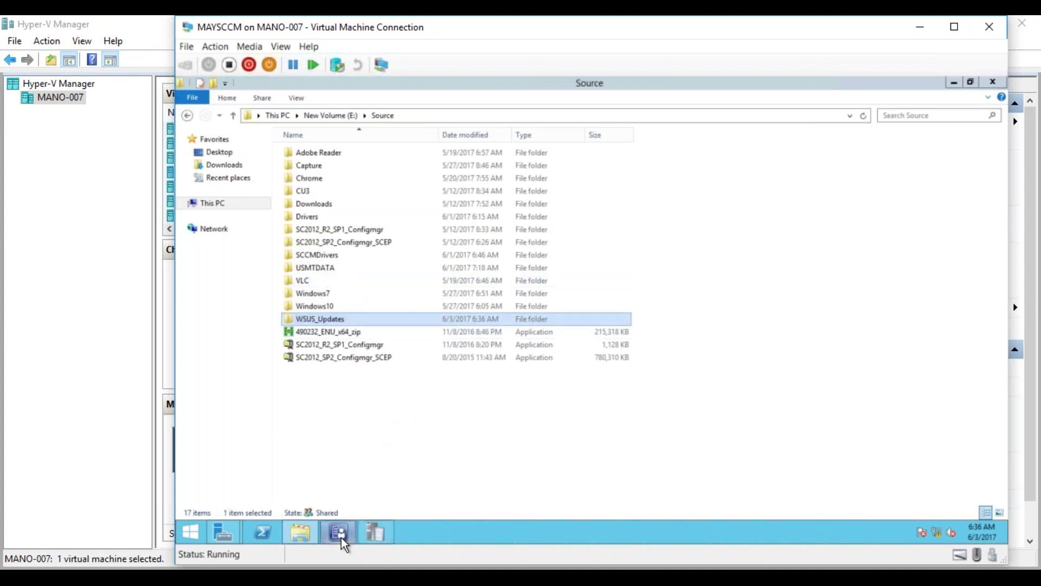
click(339, 533)
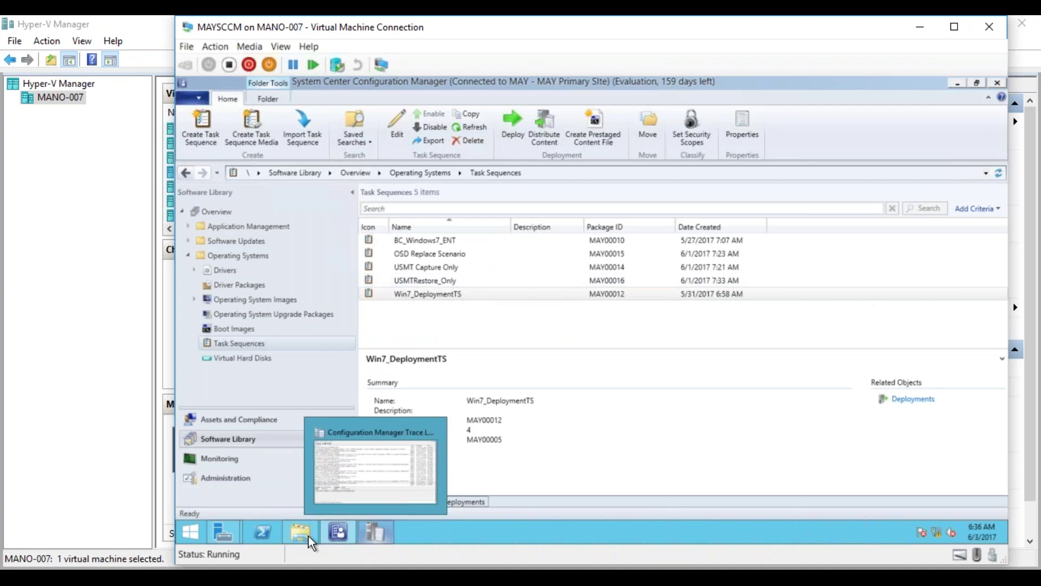
Set the WSUS content path to \\MAYSCCM\Source\WSUS_Updates and advance to Database Instance Selection.
mouse_move(290, 541)
mouse_move(232, 531)
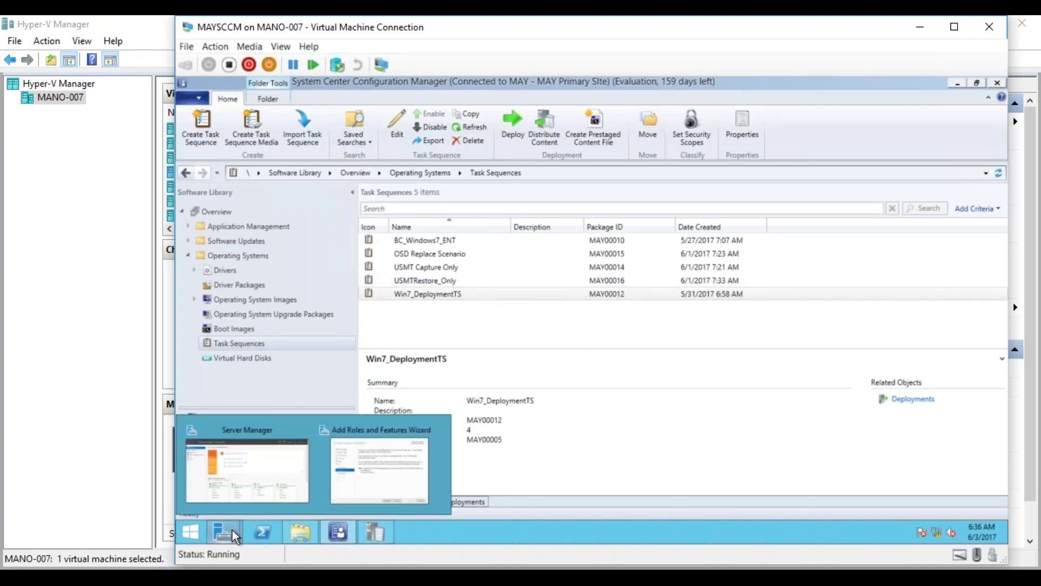
click(365, 477)
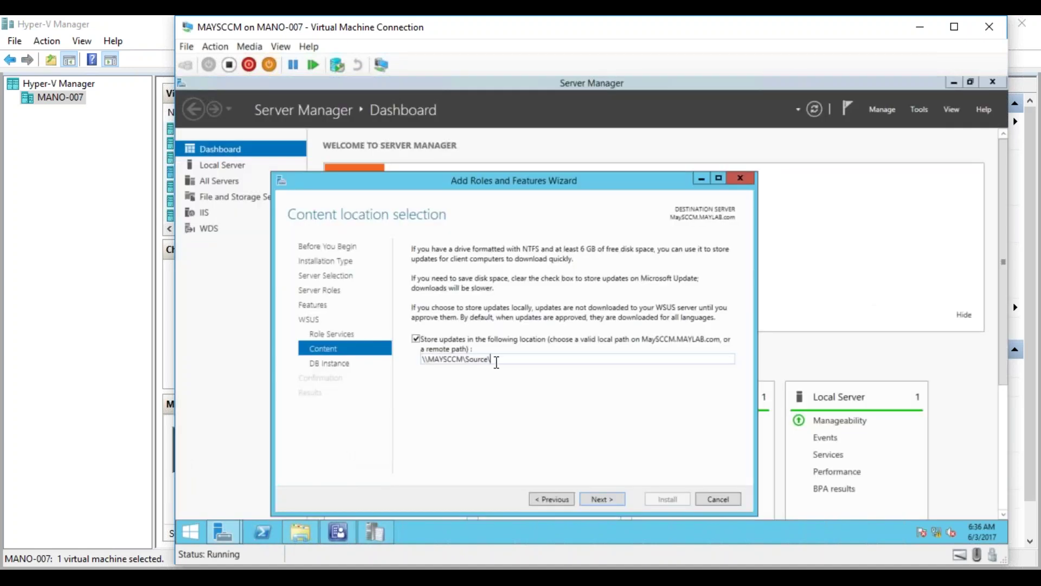
key(ctrl+v)
click(596, 498)
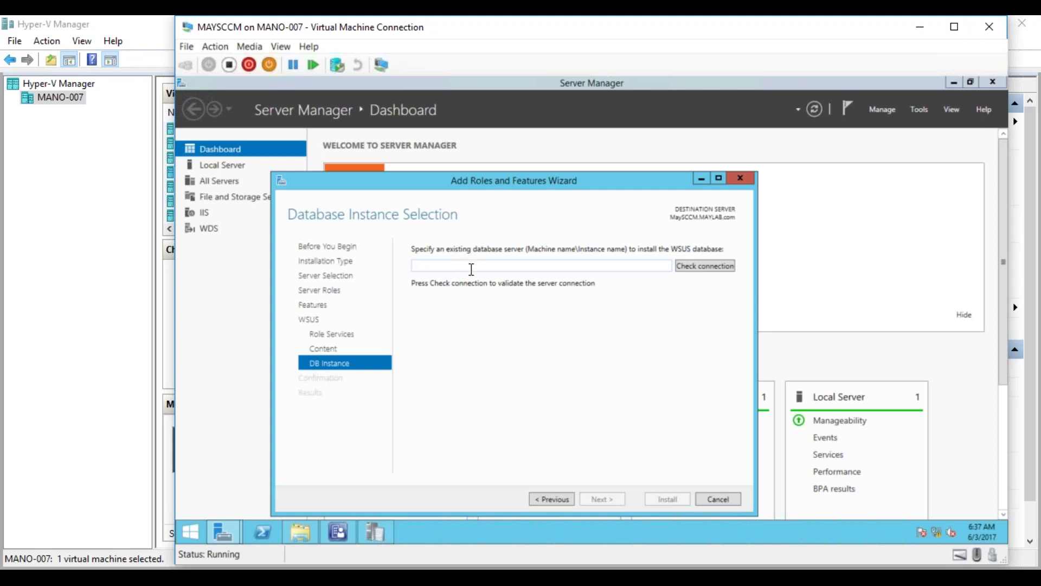
Enter MAYSCCM as the WSUS database server, verify the connection succeeds, and continue to confirmation.
text(MAYSCCM)
click(700, 271)
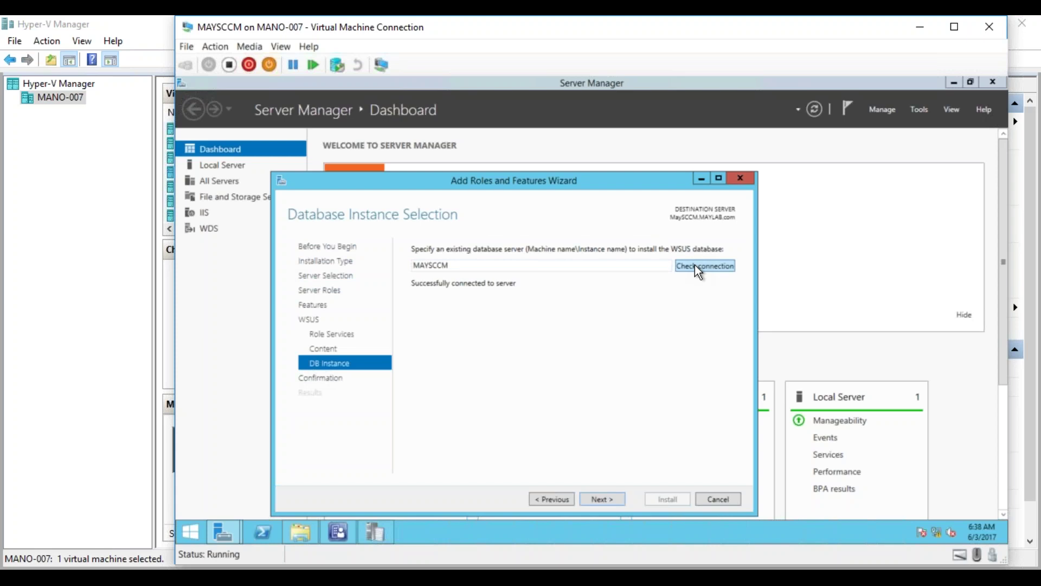
click(603, 504)
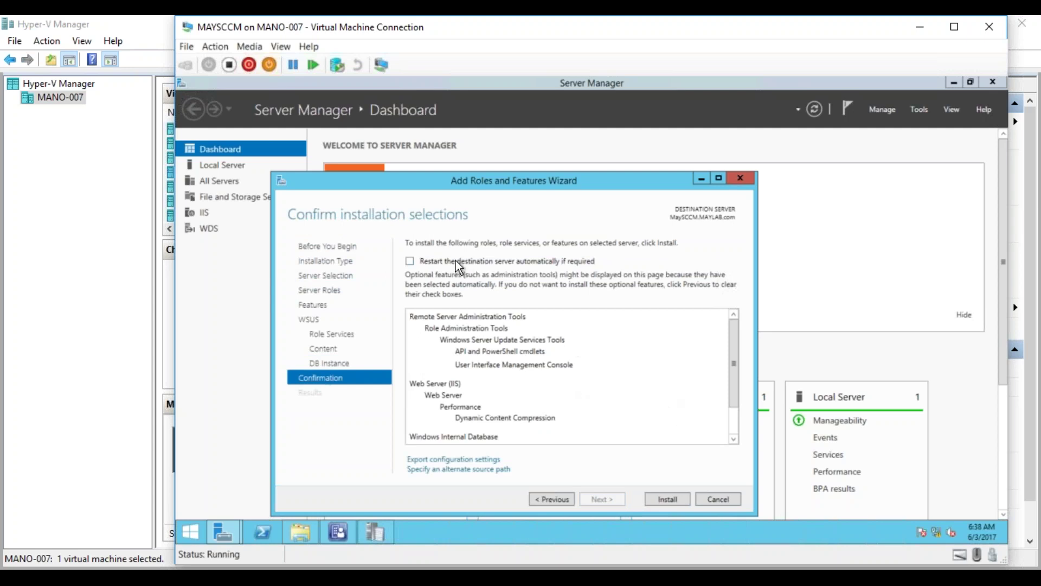
Enable automatic restart of the destination server if required, then begin the WSUS installation.
click(410, 261)
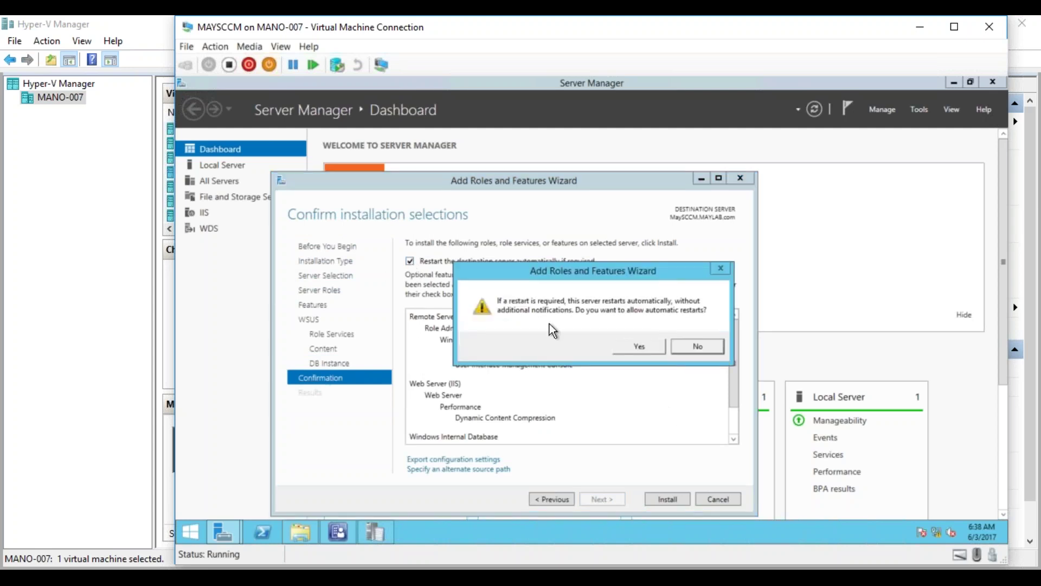
click(643, 348)
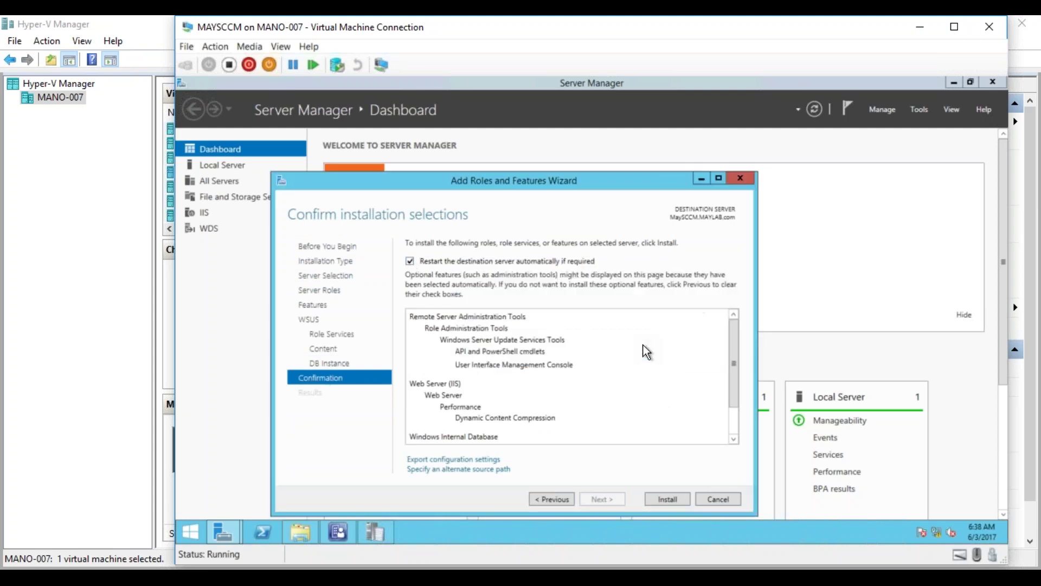
click(668, 500)
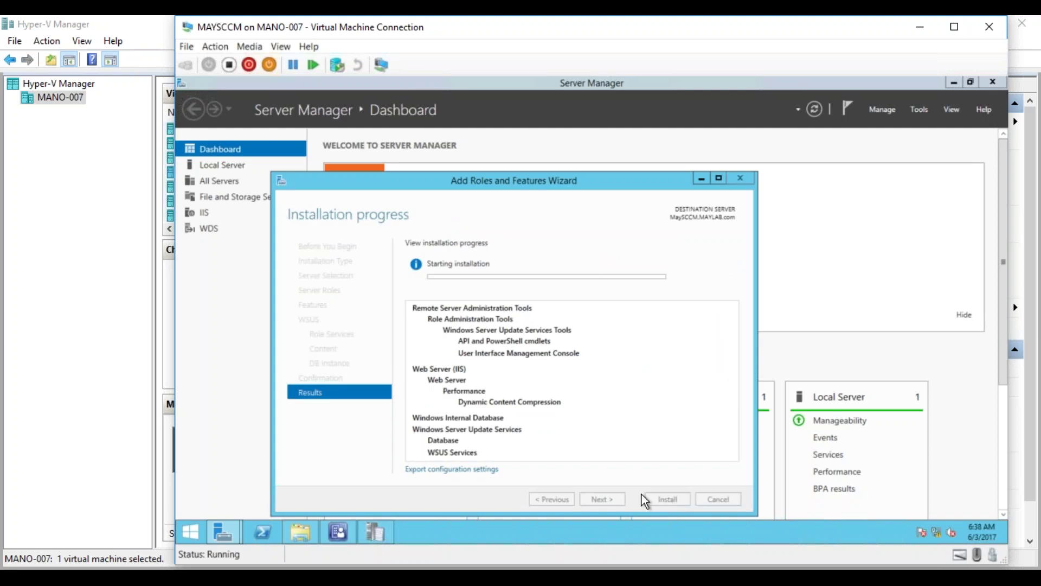
mouse_move(223, 532)
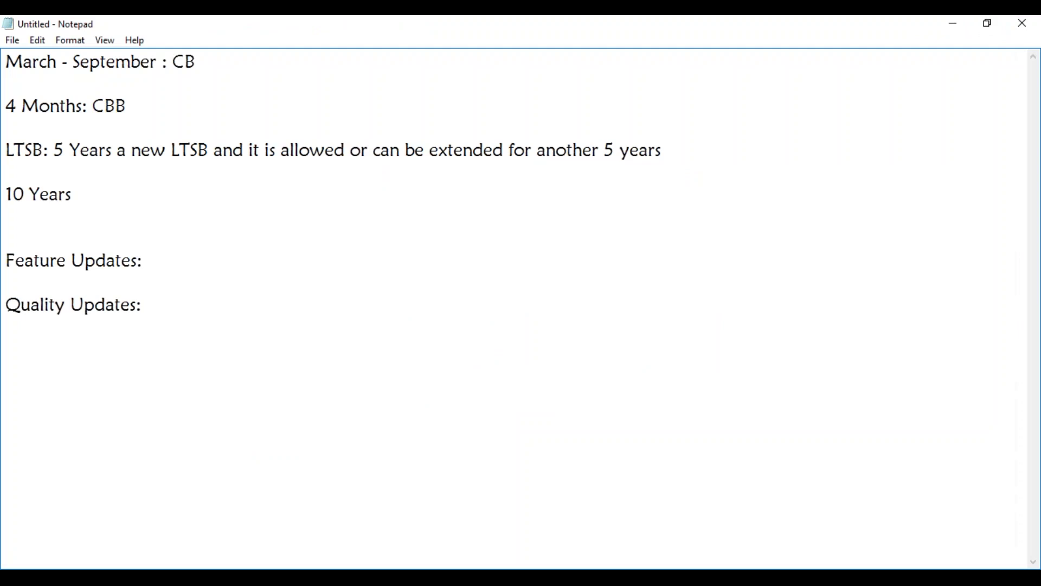
On a fresh line near the top, note '100 Patches released by MS for all OS & Products'.
key(Return)
key(Return)
key(Return)
key(Return)
key(Return)
key(Return)
key(Return)
key(Return)
key(Return)
key(Return)
key(Return)
key(Return)
key(Return)
key(Return)
key(Return)
key(Return)
key(Return)
key(Return)
key(Return)
key(Return)
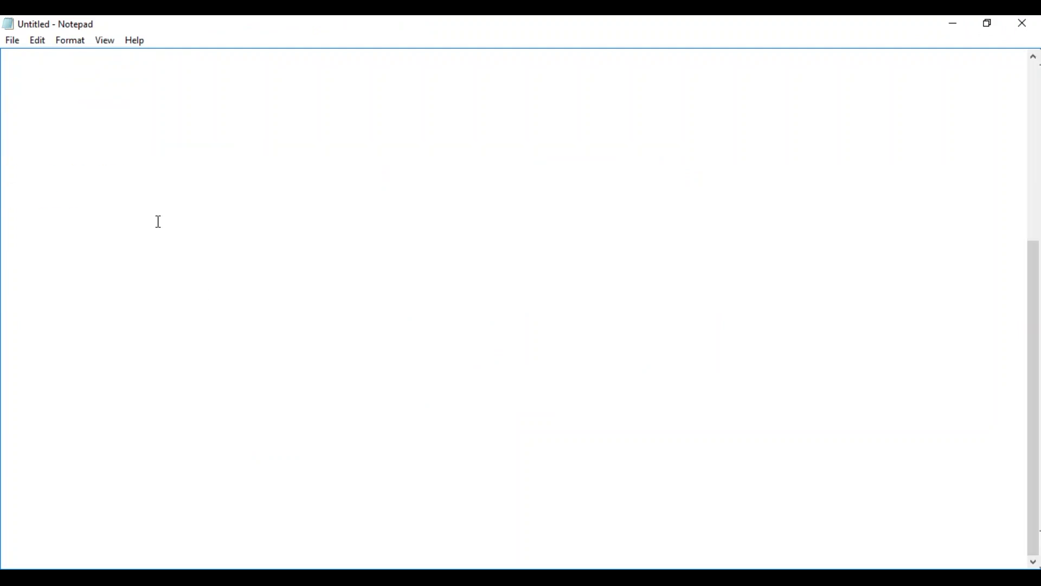
click(95, 83)
text(100 Patches re)
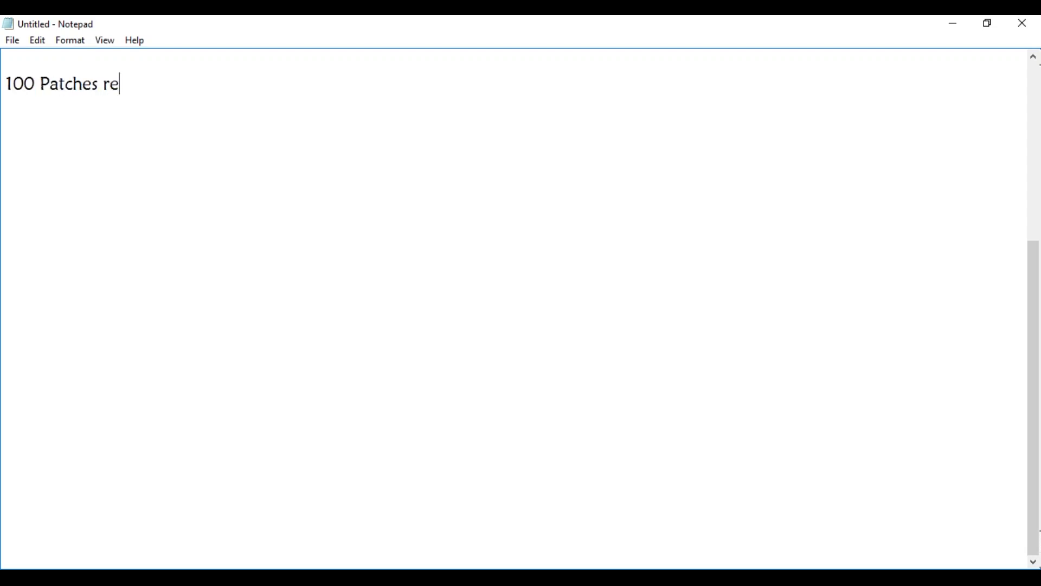
text(;aeade b)
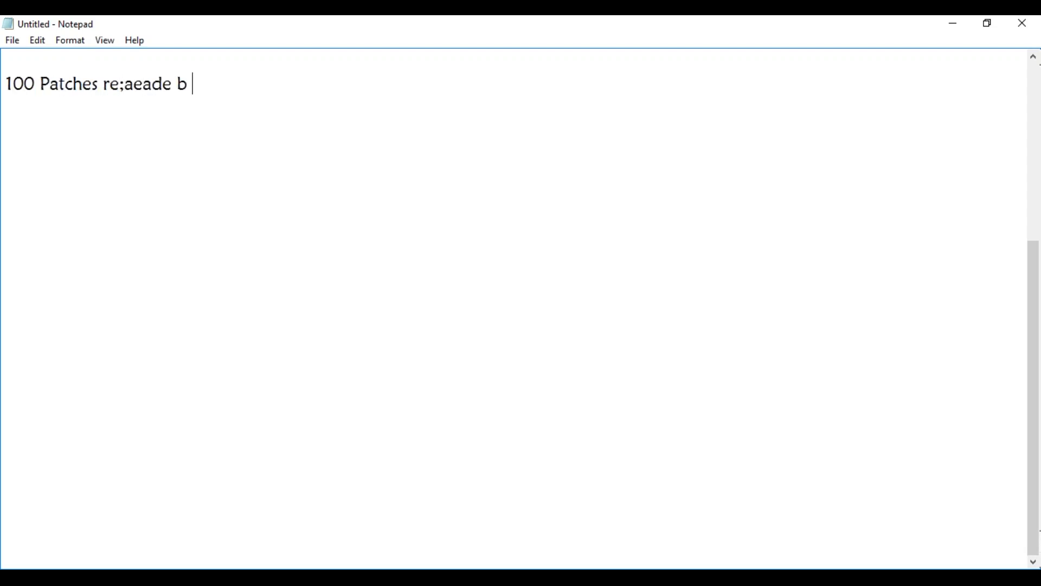
text(y MS for all OS)
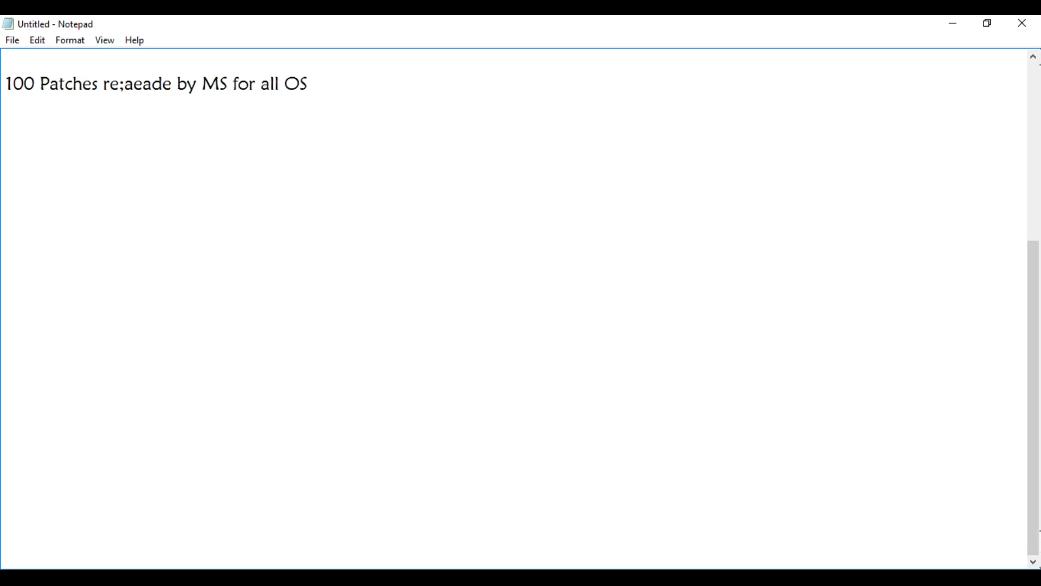
text( & Products)
key(Return)
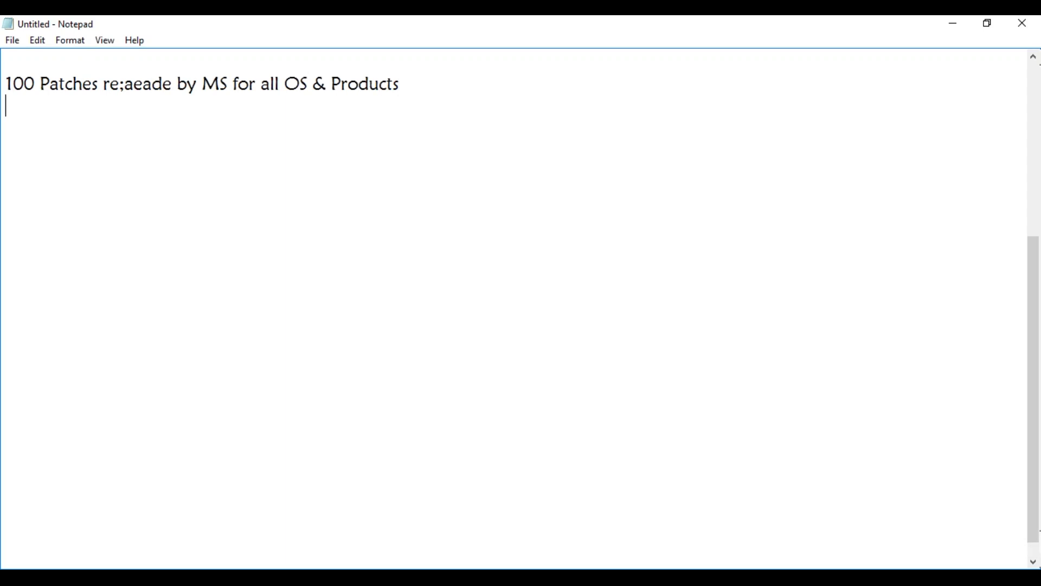
key(Return)
Add the line 'SUP: Security Updates + Win7 + Office 2013+EN'.
text(SUP: Security)
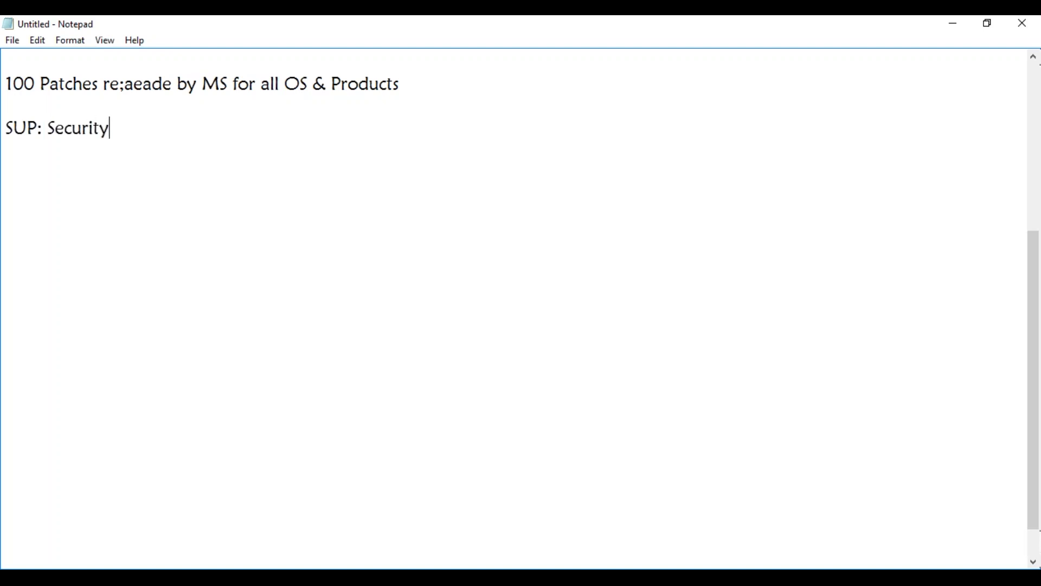
text( Updatea)
key(BackSpace)
text(s + )
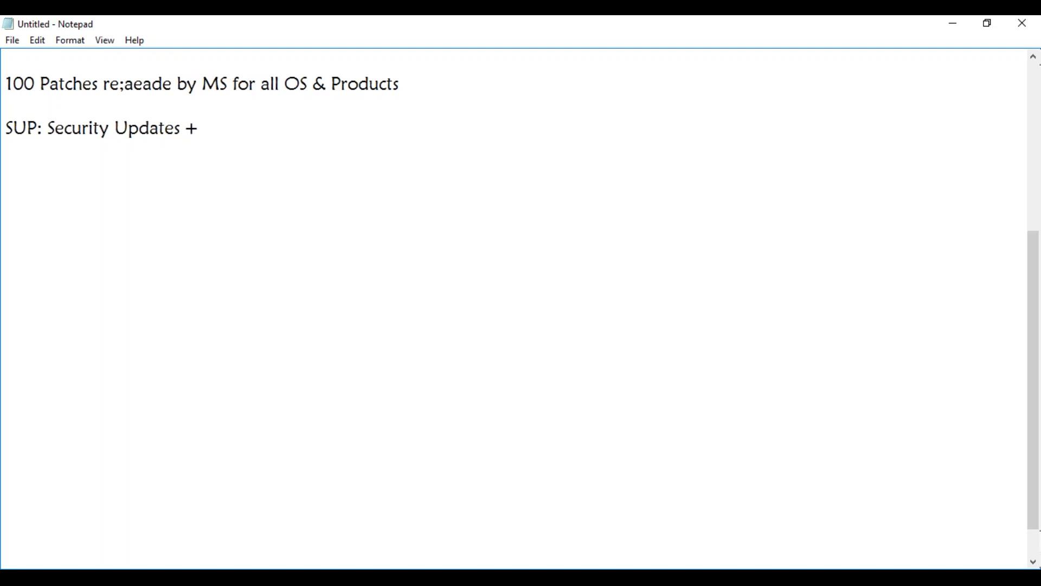
text(Win7 + Ofi)
key(BackSpace)
text(f)
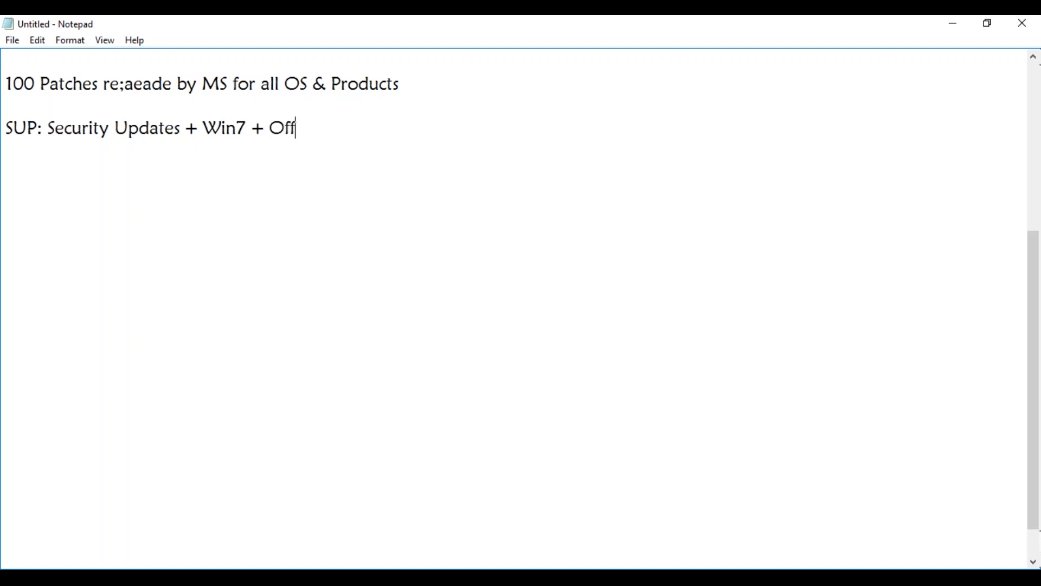
text(ice 2013)
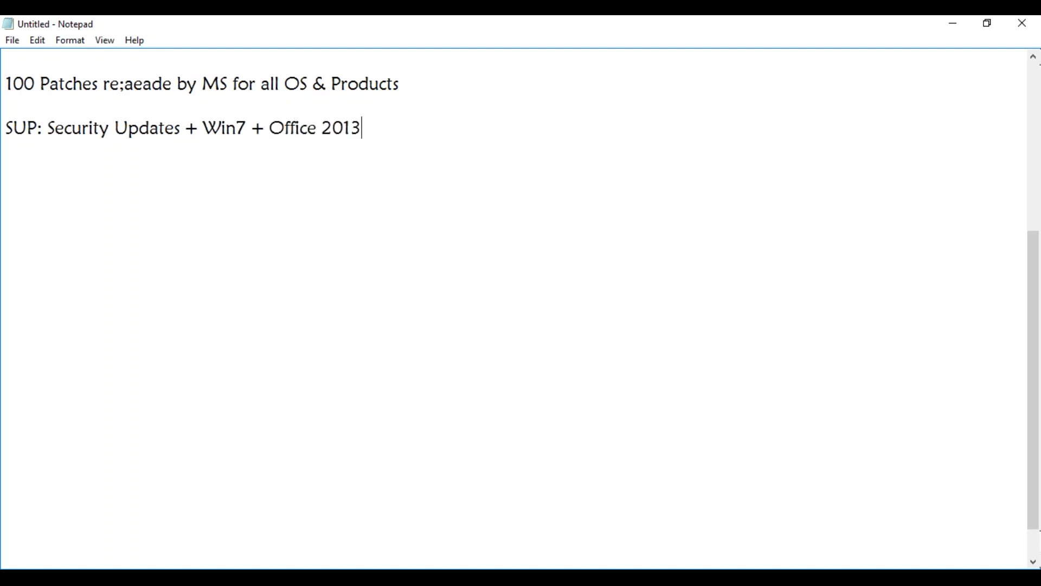
text(+EN)
Note that WSUS contacts MS Update Server for 20 Patches and downloads their metadata XML.
key(Return)
key(Return)
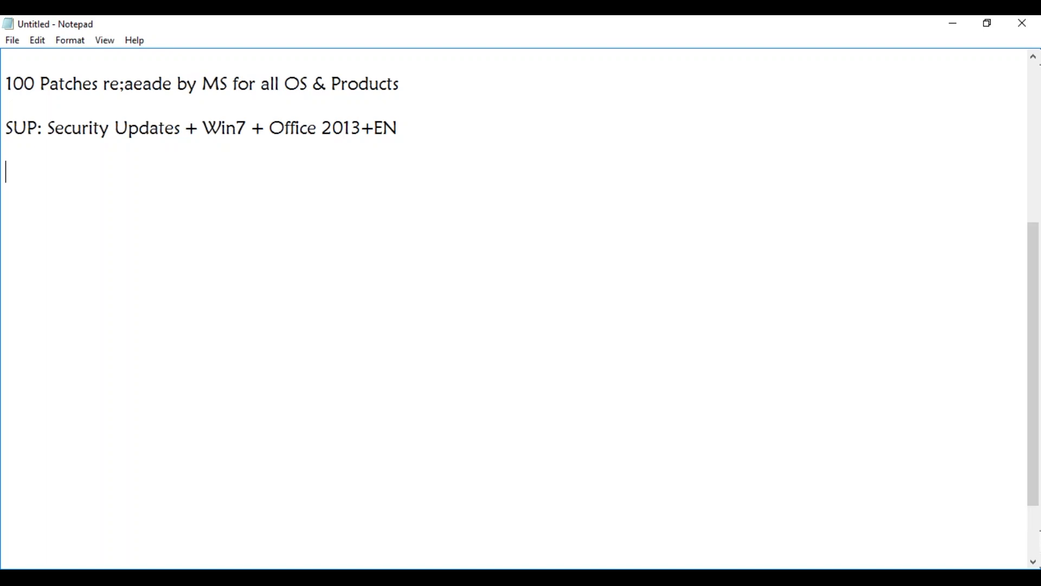
text(WSS)
key(BackSpace)
text(US will)
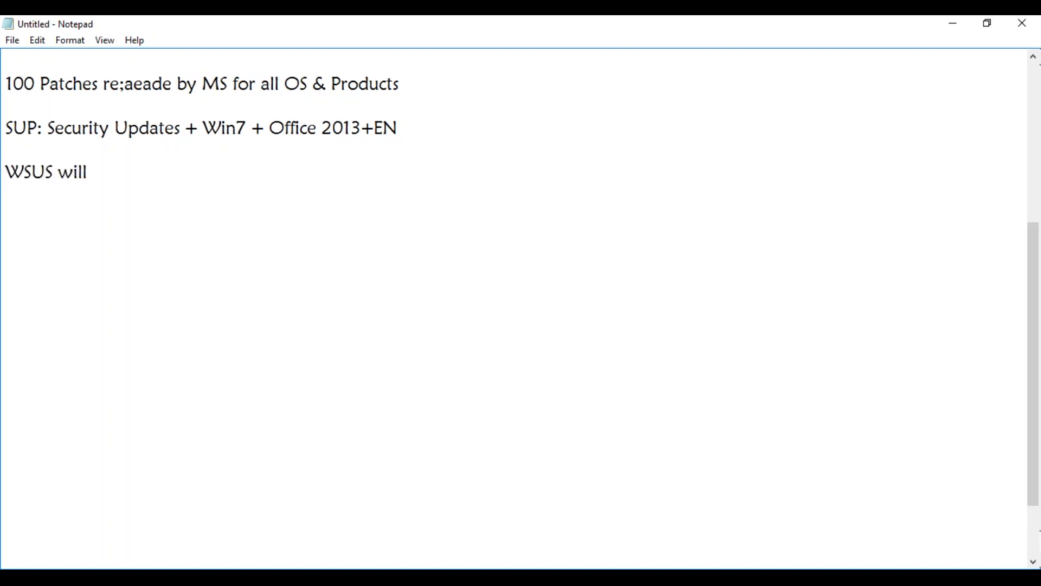
text( communicate )
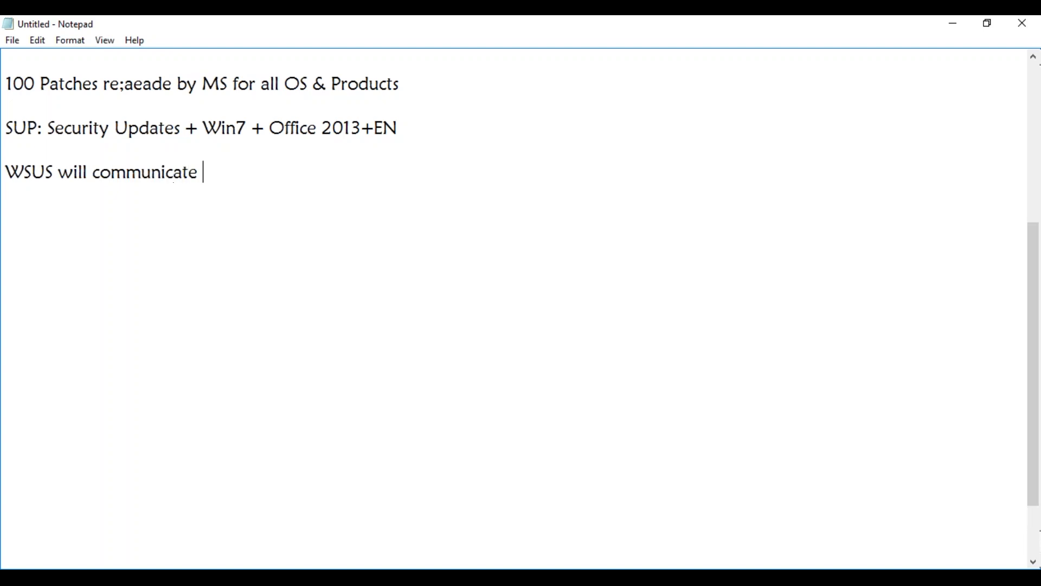
text(with MS Update )
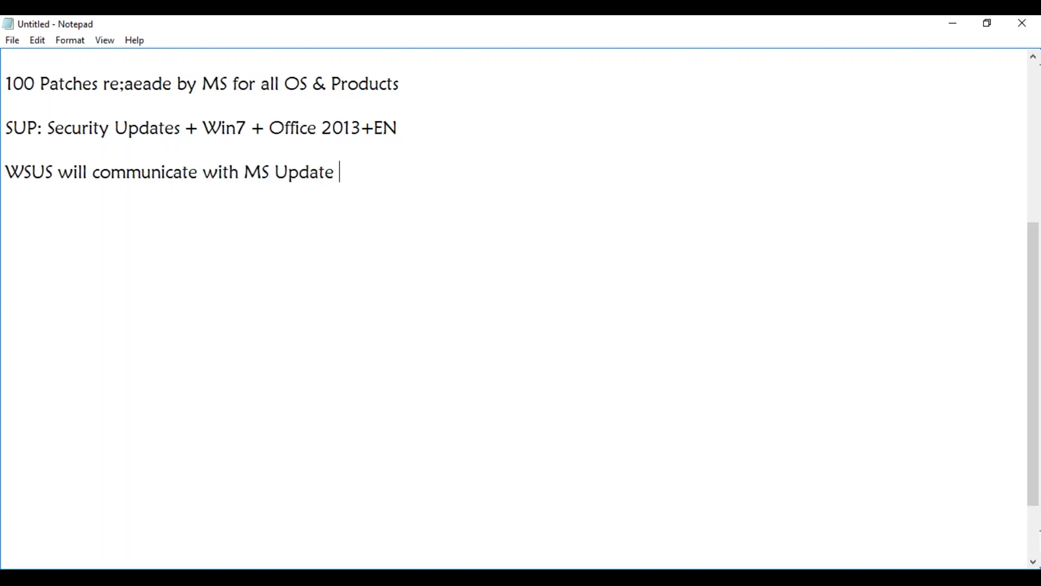
text(Server:)
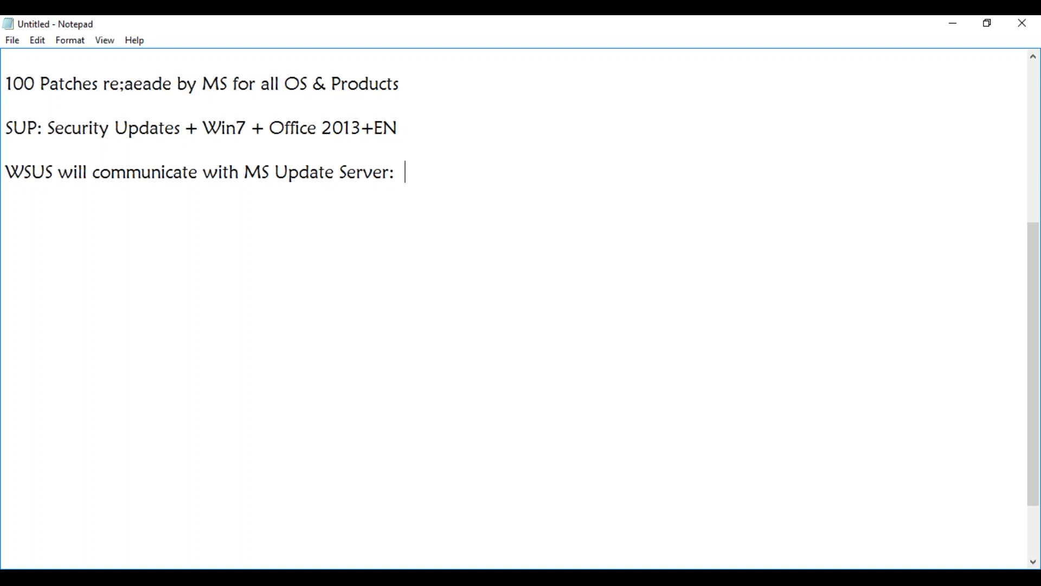
text(20 Patches)
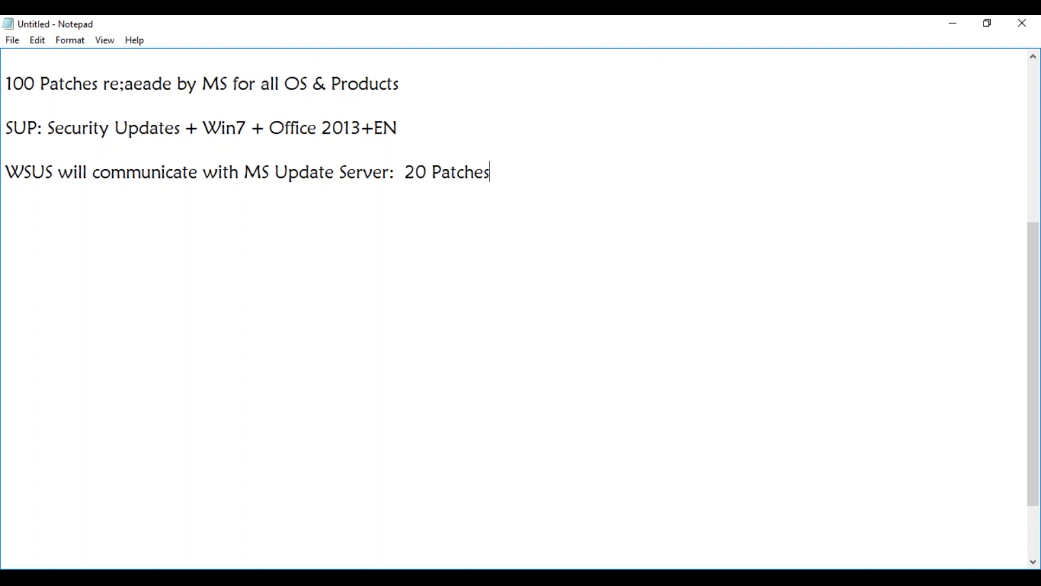
key(Return)
key(Return)
text(WSUS will do)
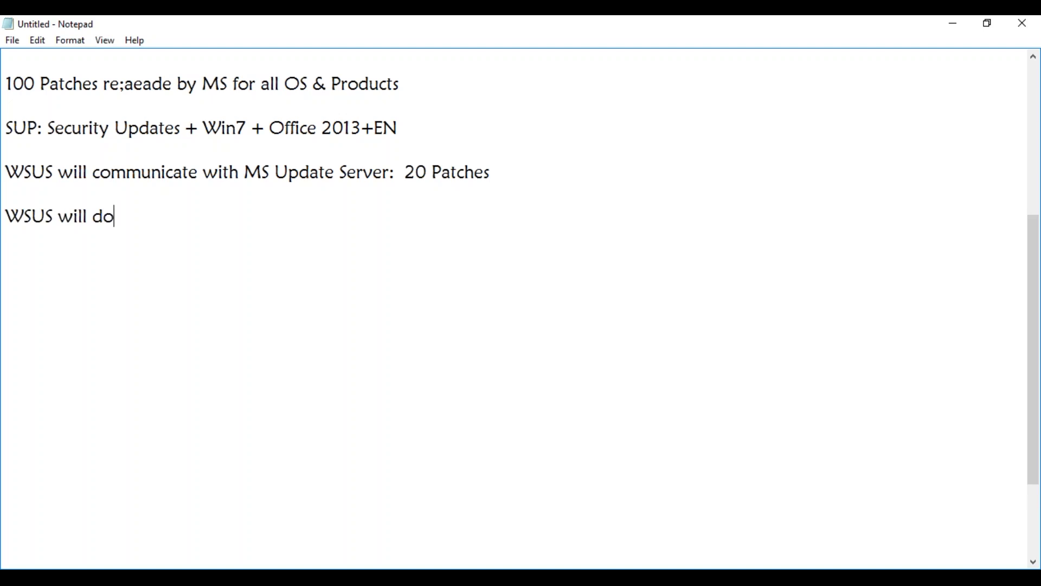
text(wnload th)
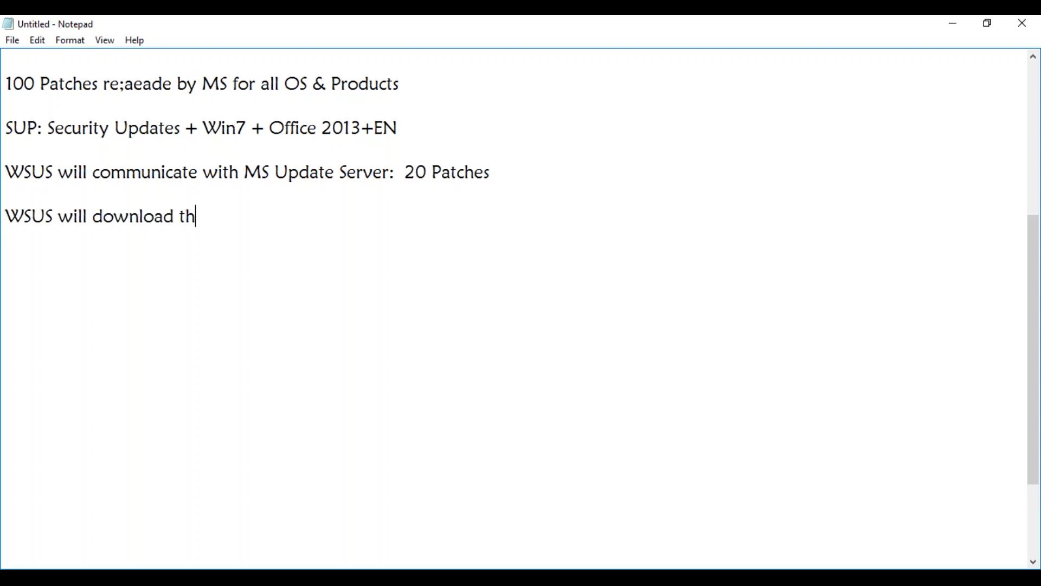
text(ose 20 p)
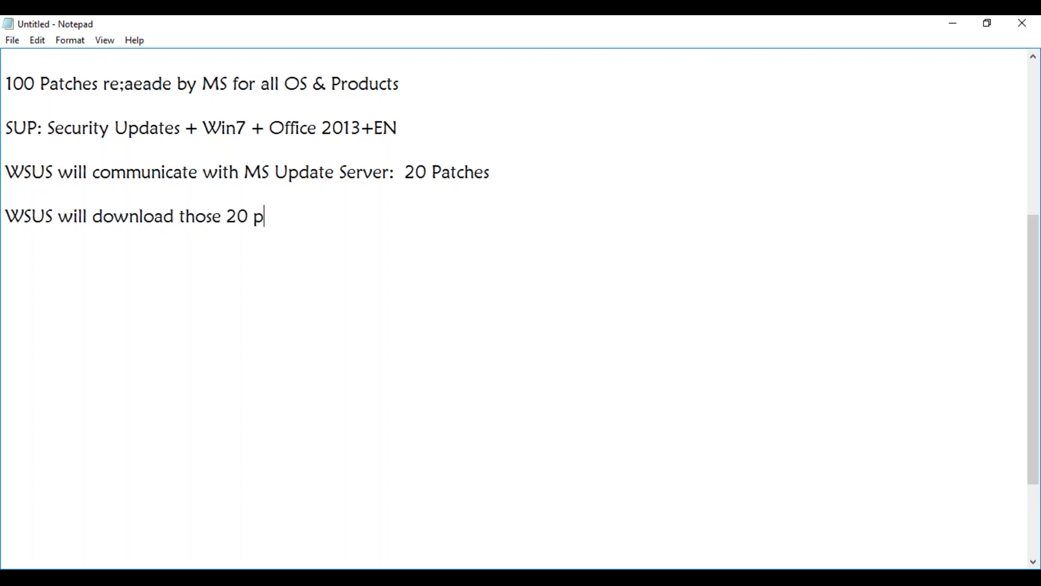
text(atches info)
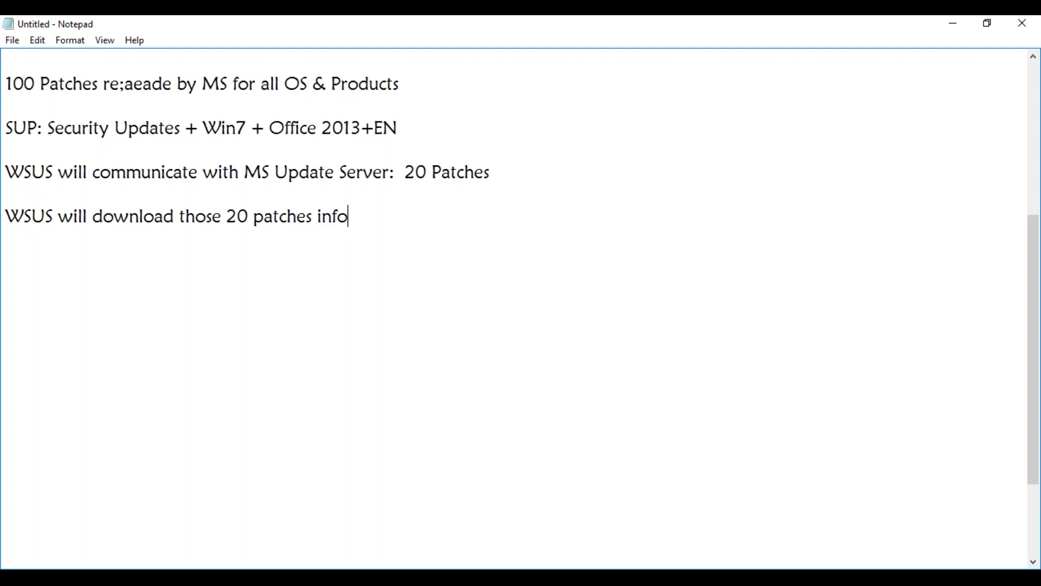
text( (Metadata)
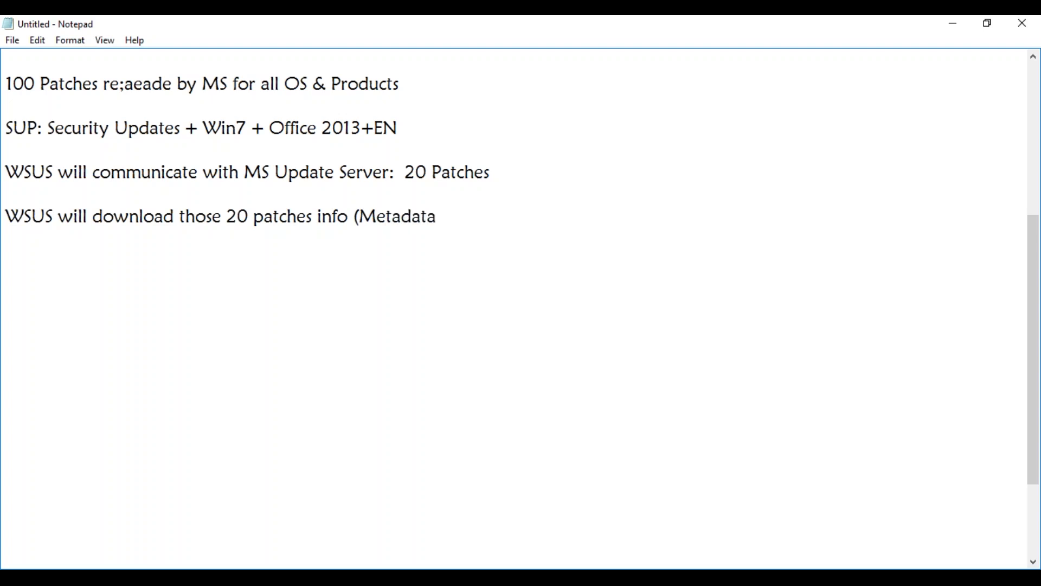
text( XML))
Note 'SCCM Console: Sync with WSUS' and that the 20 patches show in SCCM console, not yet downloaded or deployed.
key(Return)
key(Return)
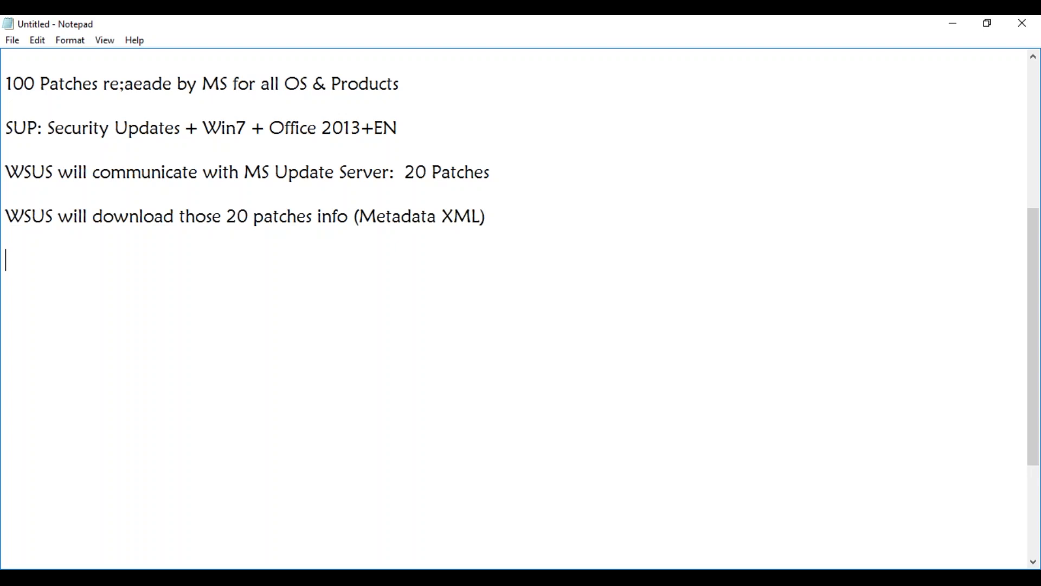
text(SCCM Co)
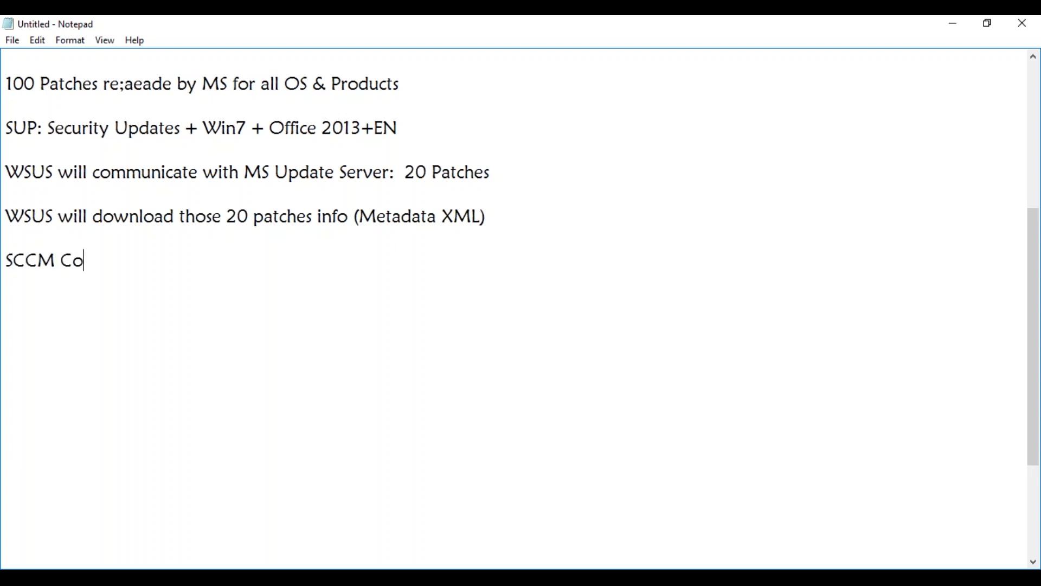
text(nsole: Sync)
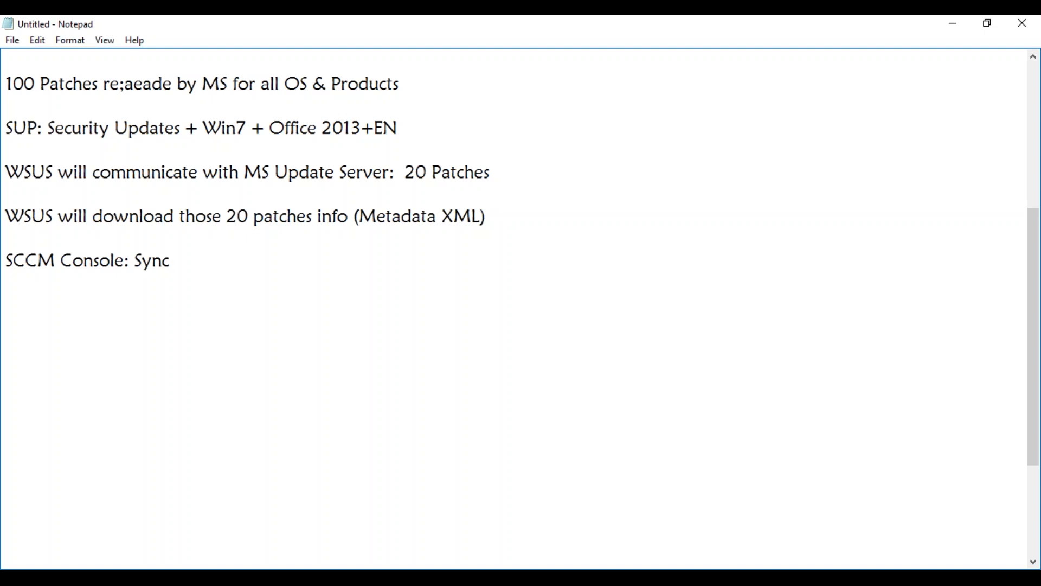
text( with WSUS)
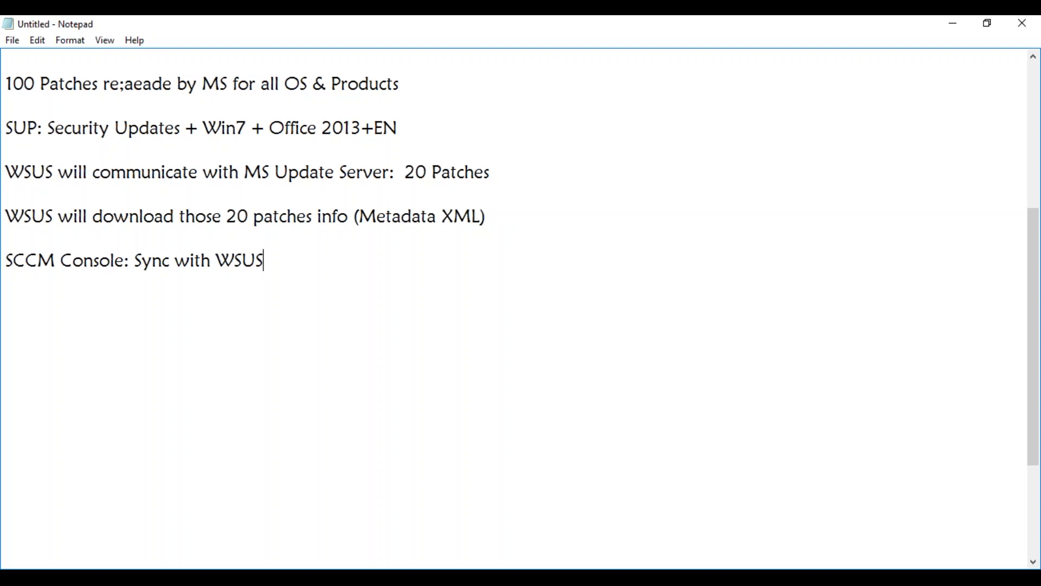
key(Return)
key(Return)
text(All )
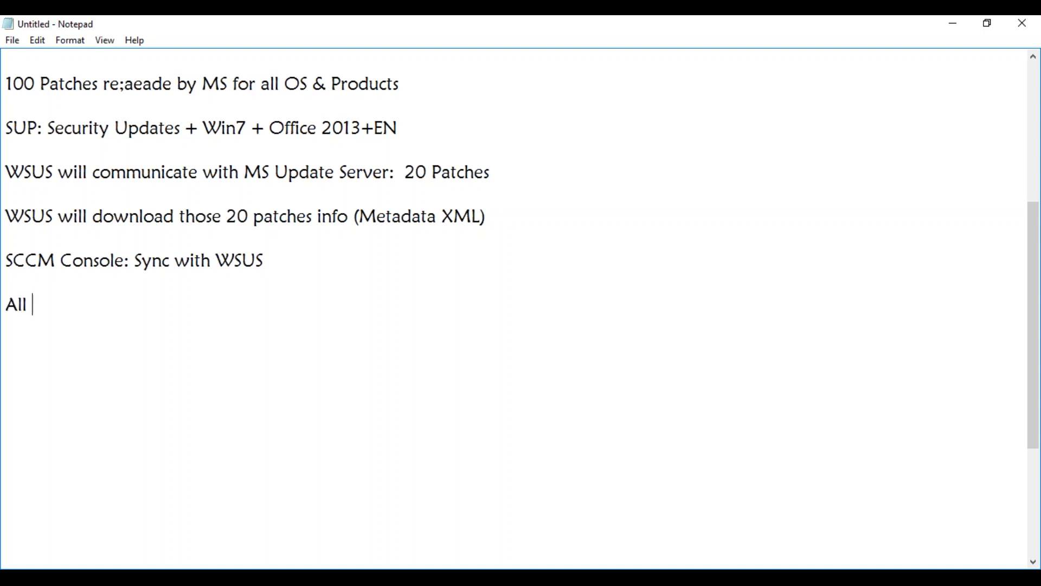
text(those 20 patc)
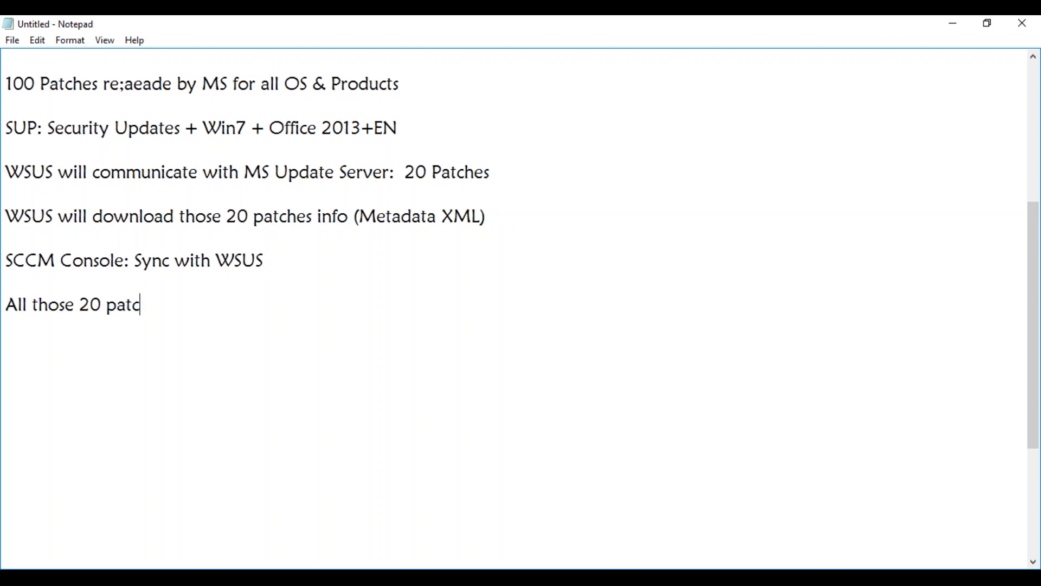
text(hes are visin)
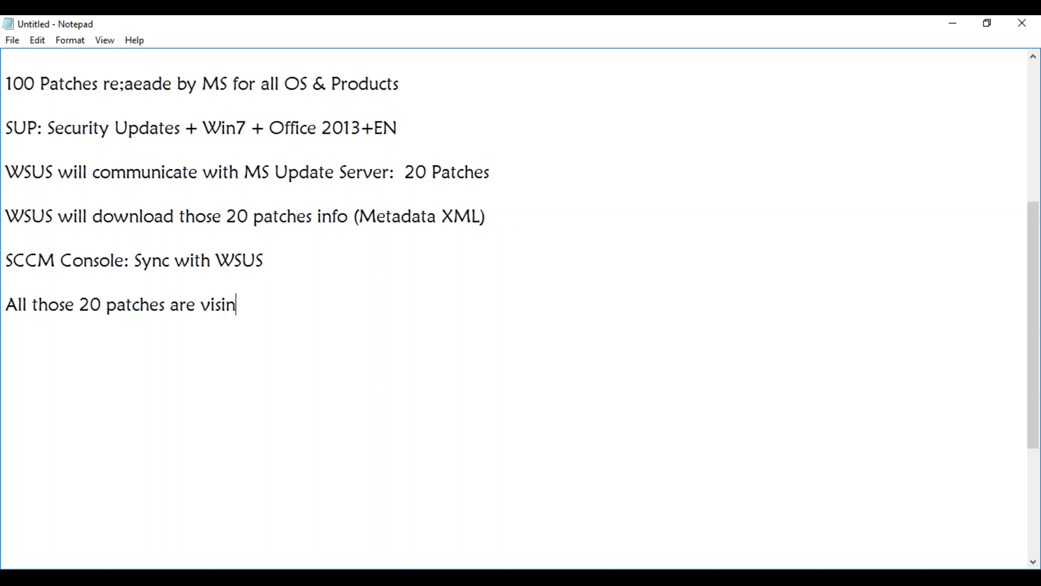
key(BackSpace)
text(ble in your console)
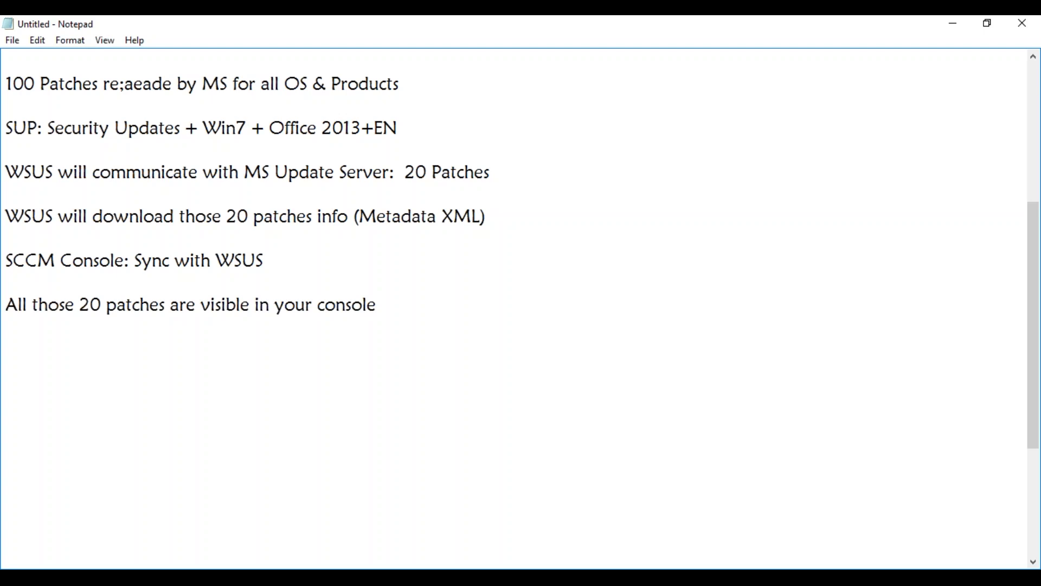
click(320, 305)
text(SCCM)
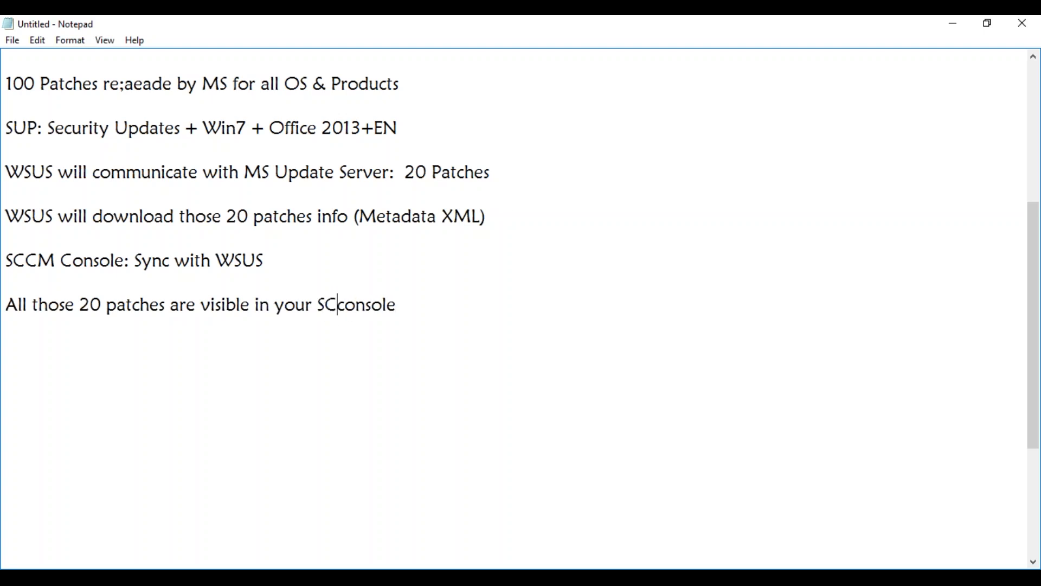
click(442, 297)
text(. But n)
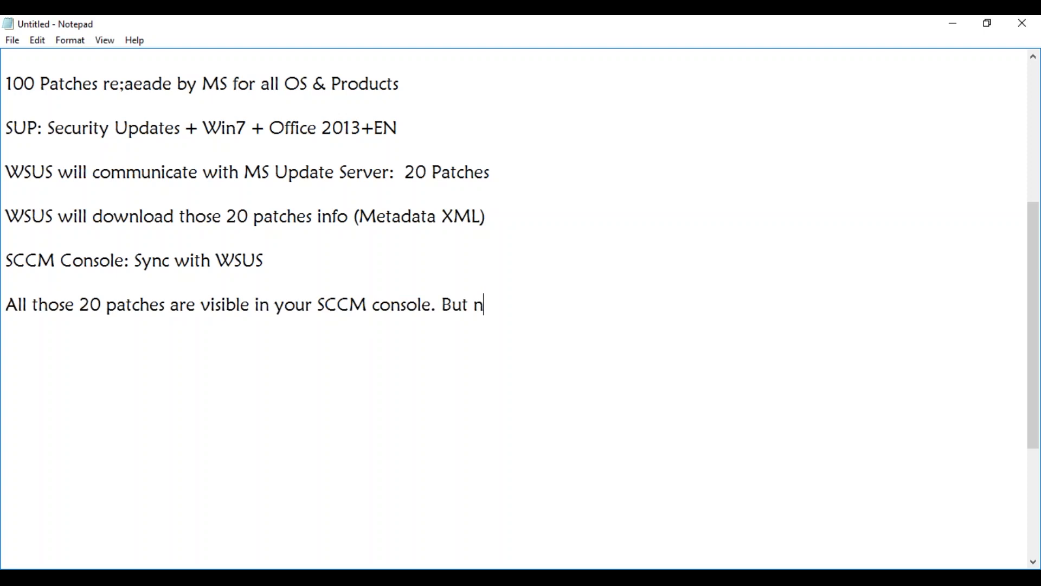
text(one of them are )
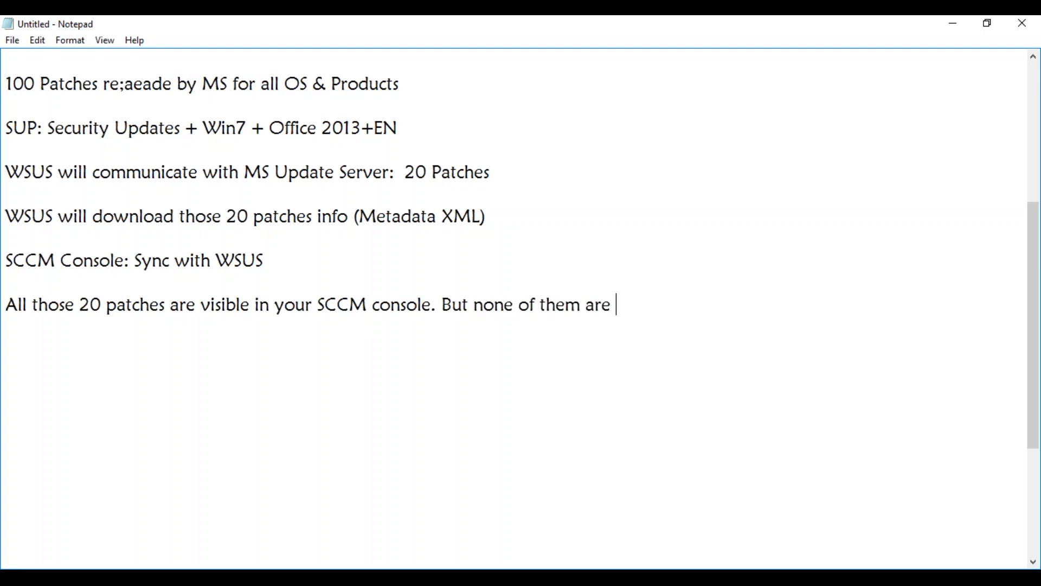
text(yet down)
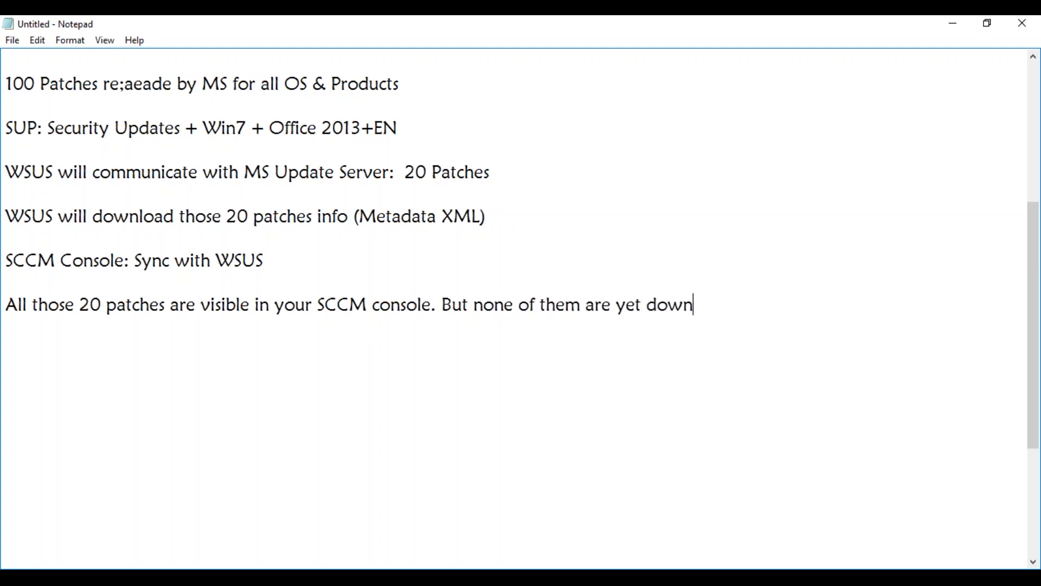
text(loaded or deployed)
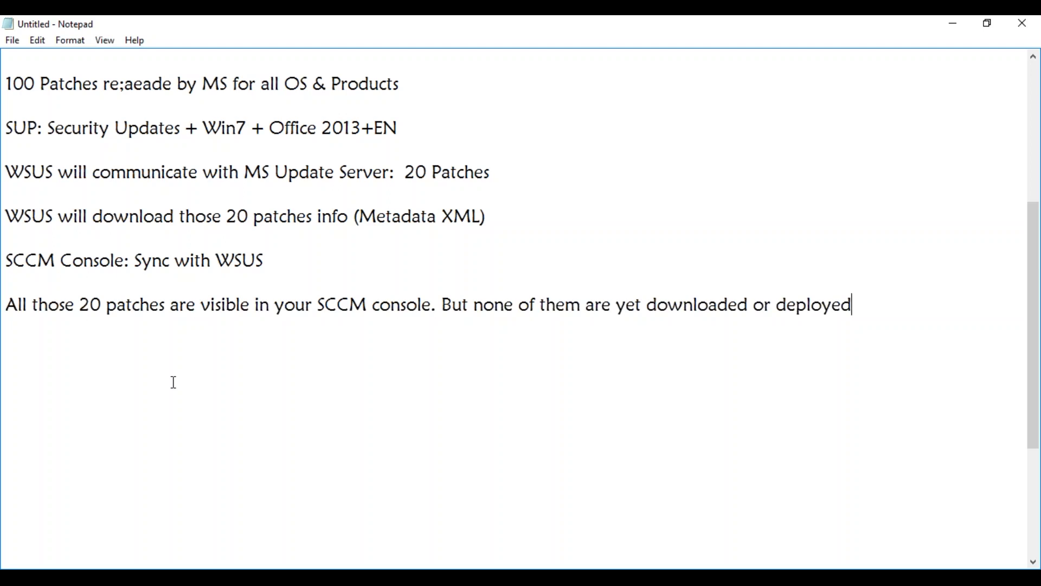
Minimize Notepad, close the finished Add Roles and Features Wizard, and bring up the Start screen.
click(953, 24)
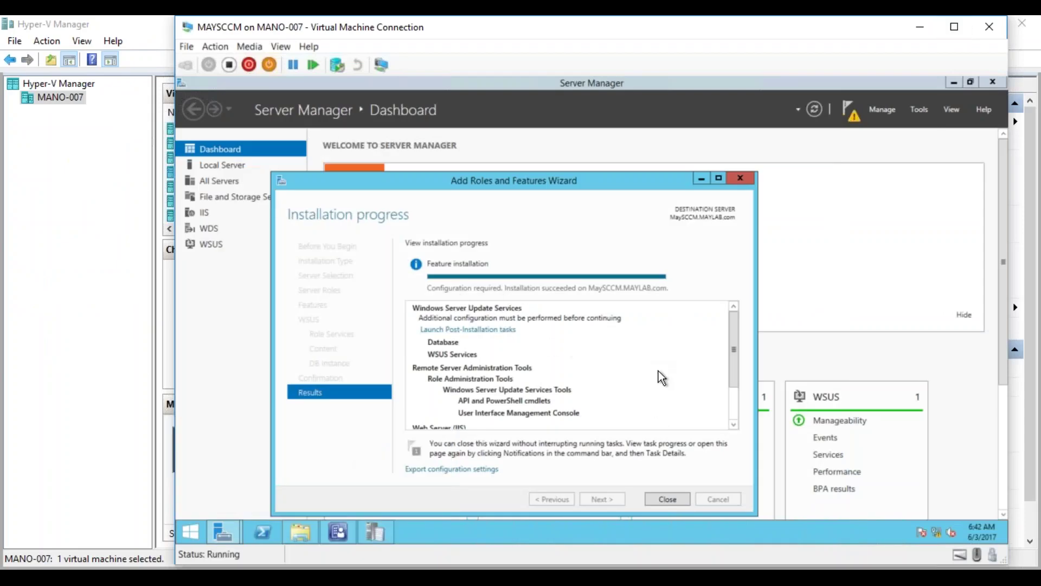
click(667, 499)
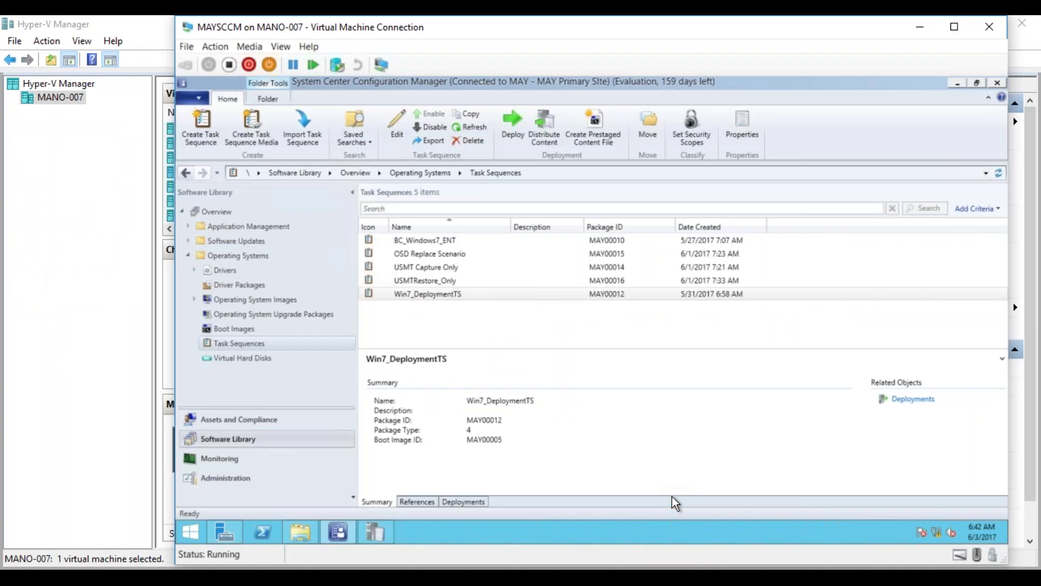
click(225, 531)
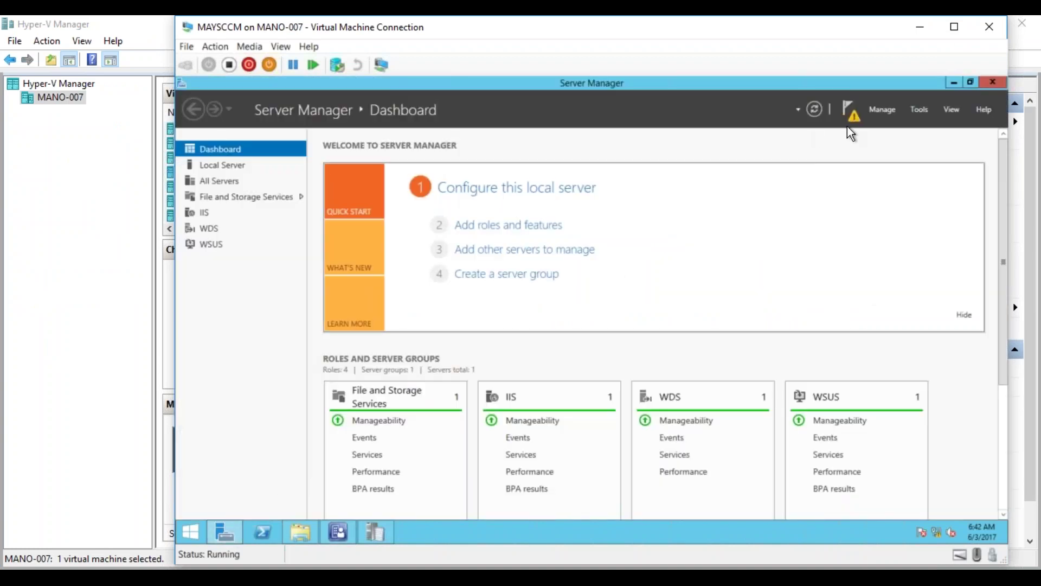
click(191, 536)
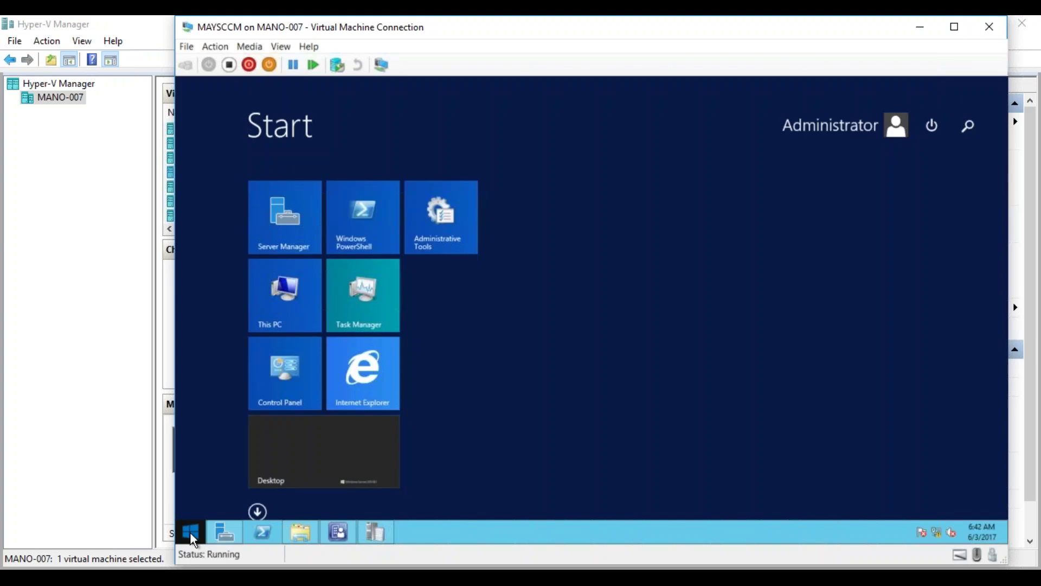
Launch SQL Server Management Studio, connect to MAYSCCM, and expand its Databases folder to view CM_MAY.
text(sql Server Management Studio)
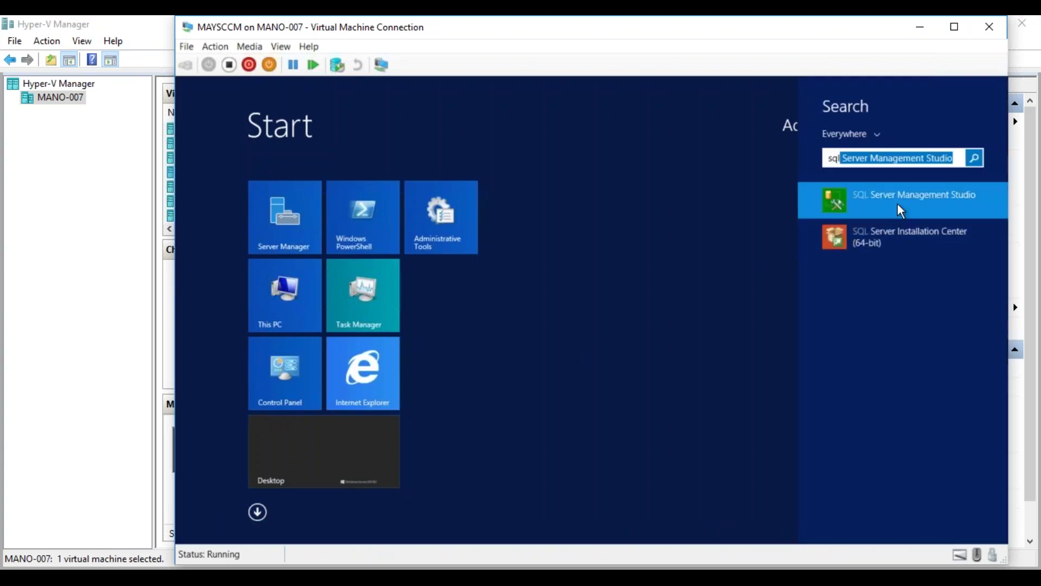
click(901, 210)
click(900, 209)
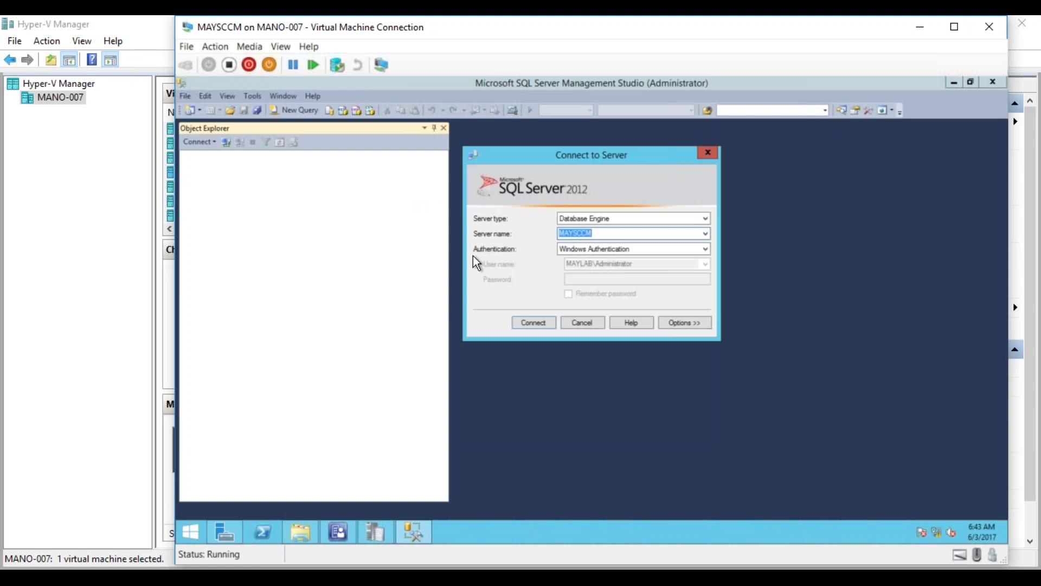
click(531, 324)
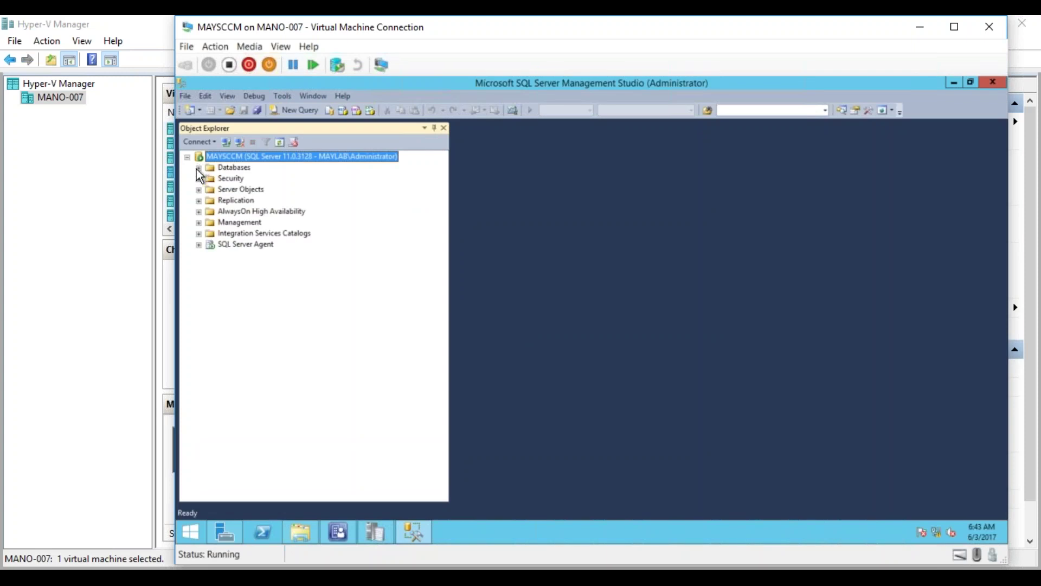
click(197, 168)
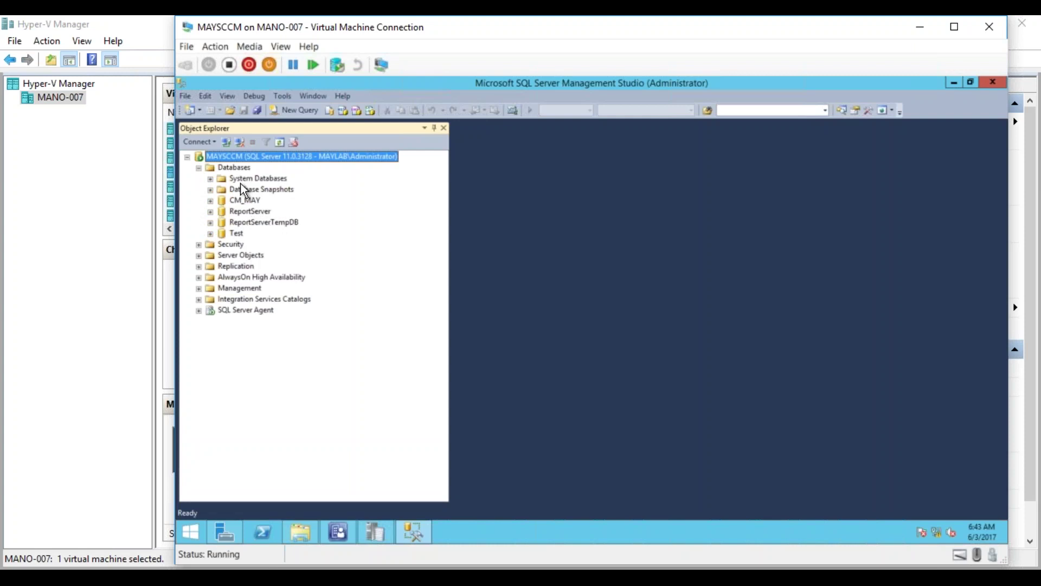
Close SQL Server Management Studio and launch the WSUS post-installation tasks from the notifications flag.
click(988, 84)
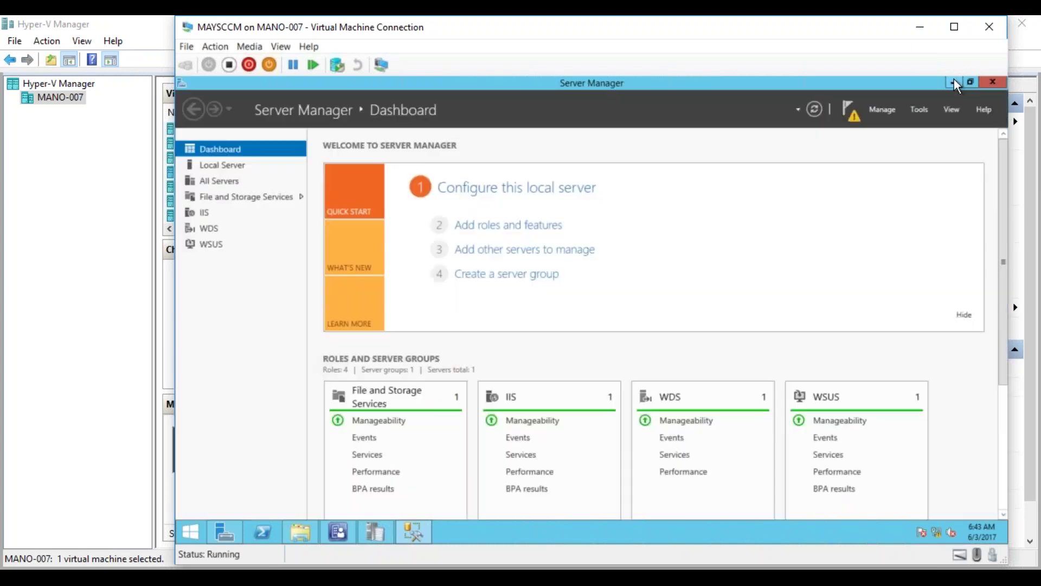
click(857, 115)
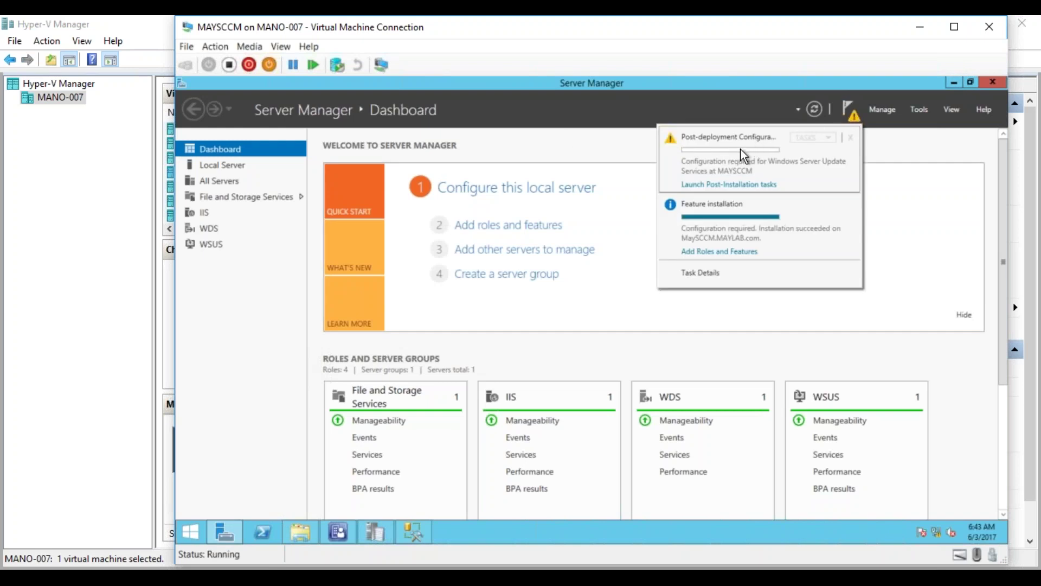
click(737, 185)
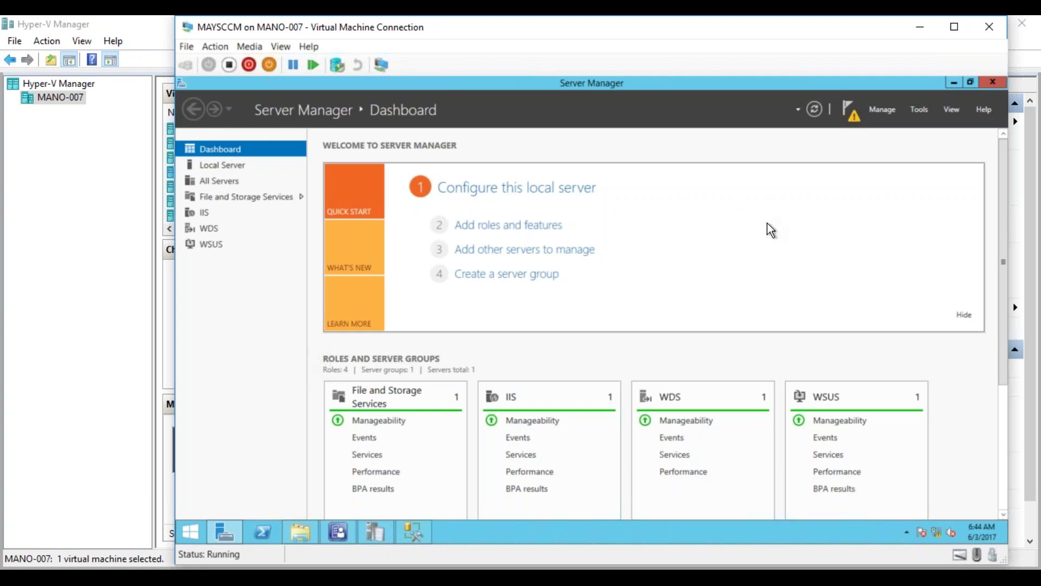
Minimize Server Manager, the Configuration Manager console and the Source folder, and close CMTrace.
click(954, 82)
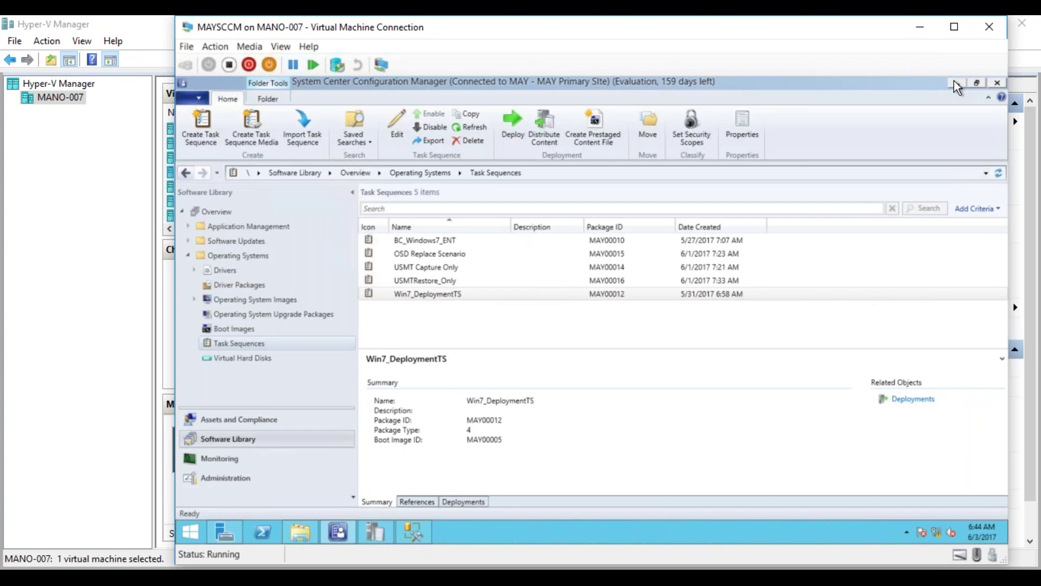
click(954, 83)
click(954, 82)
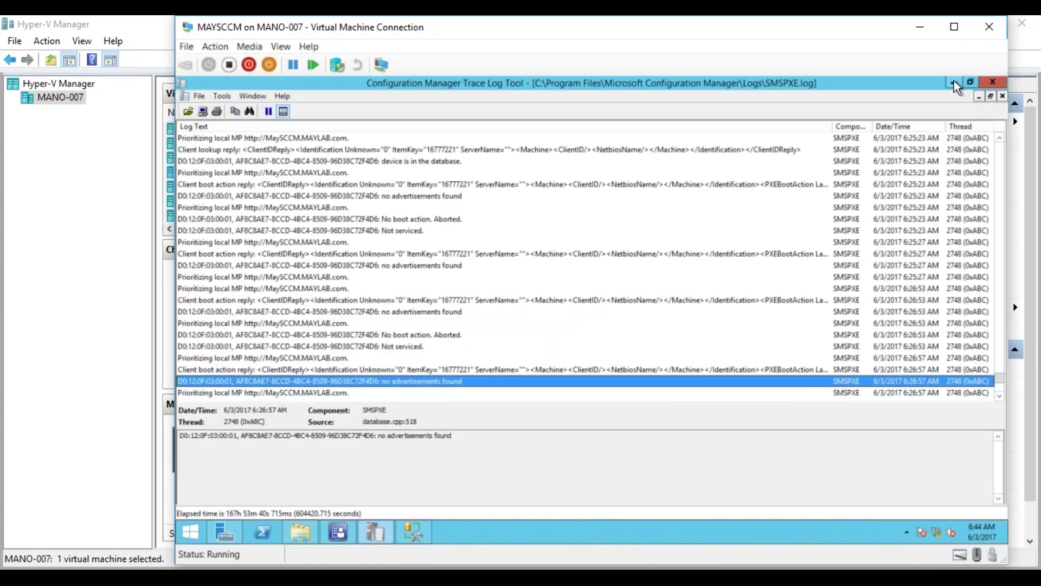
click(995, 84)
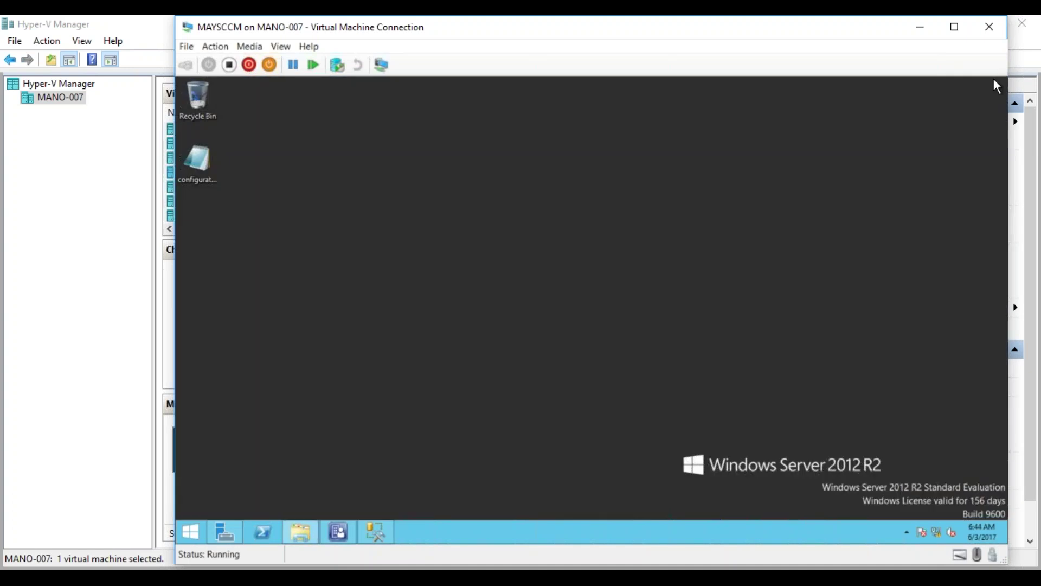
Check that UpdateServicesPackages and WsusContent in E:\Source\WSUS_Updates are both empty, then go back to Source.
click(340, 531)
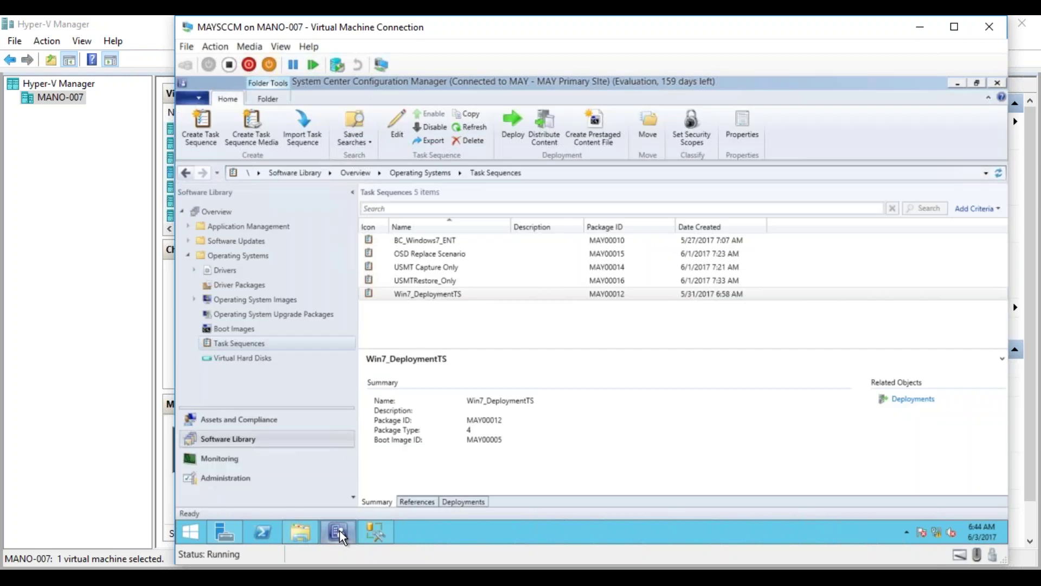
click(340, 531)
click(302, 531)
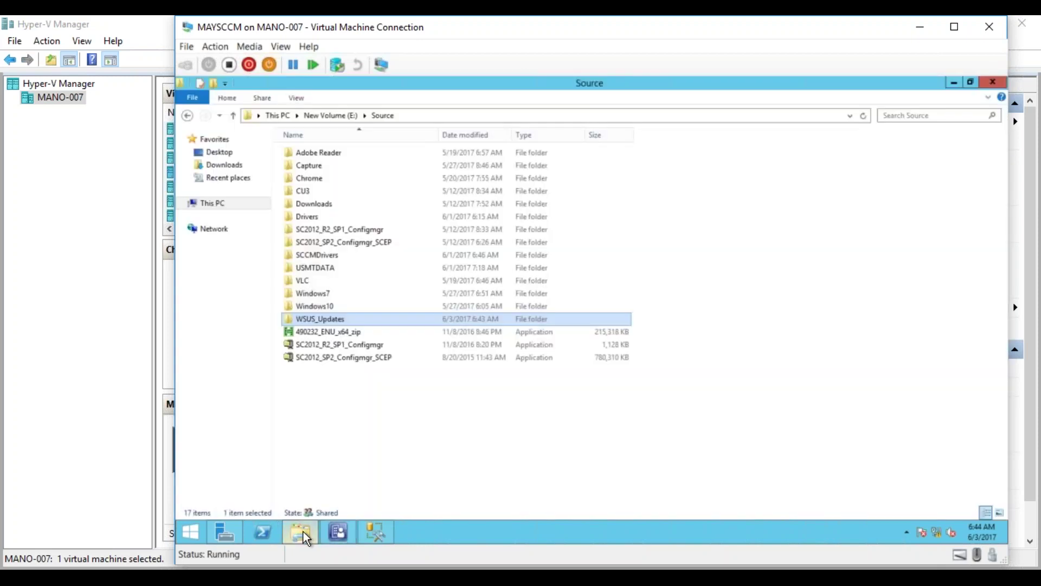
double_click(368, 318)
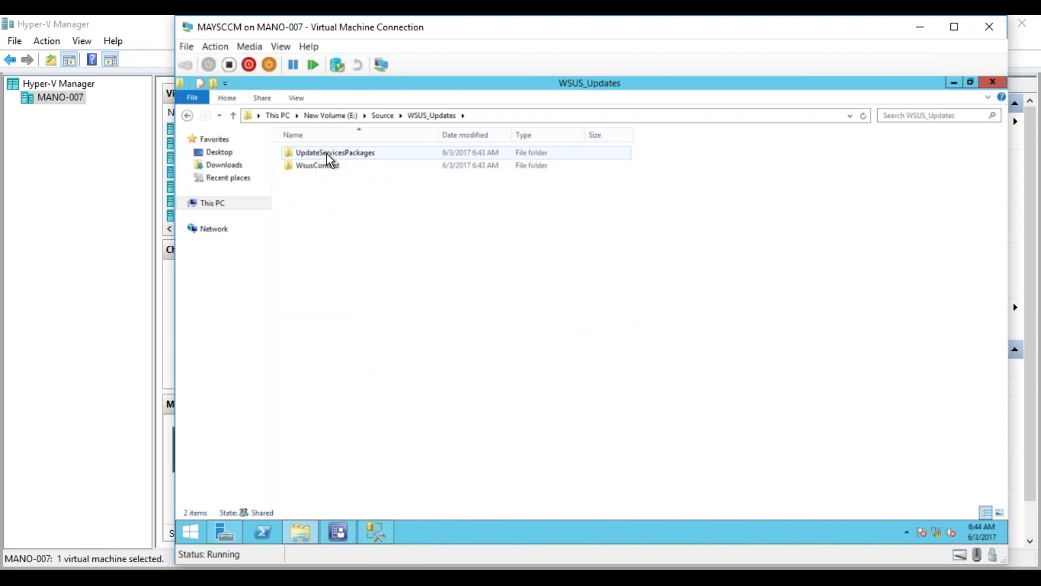
double_click(326, 154)
click(430, 116)
double_click(324, 165)
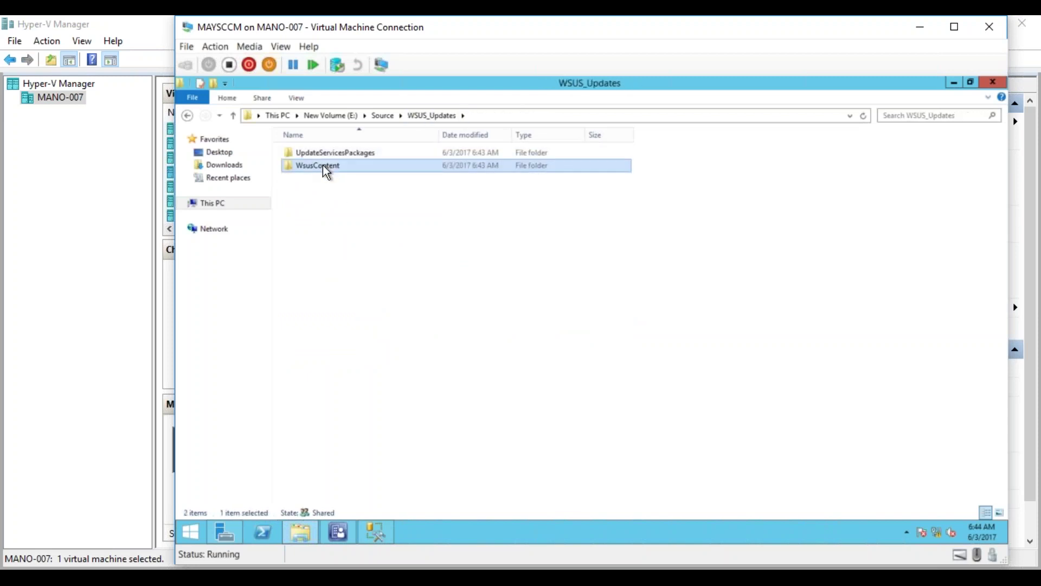
click(383, 116)
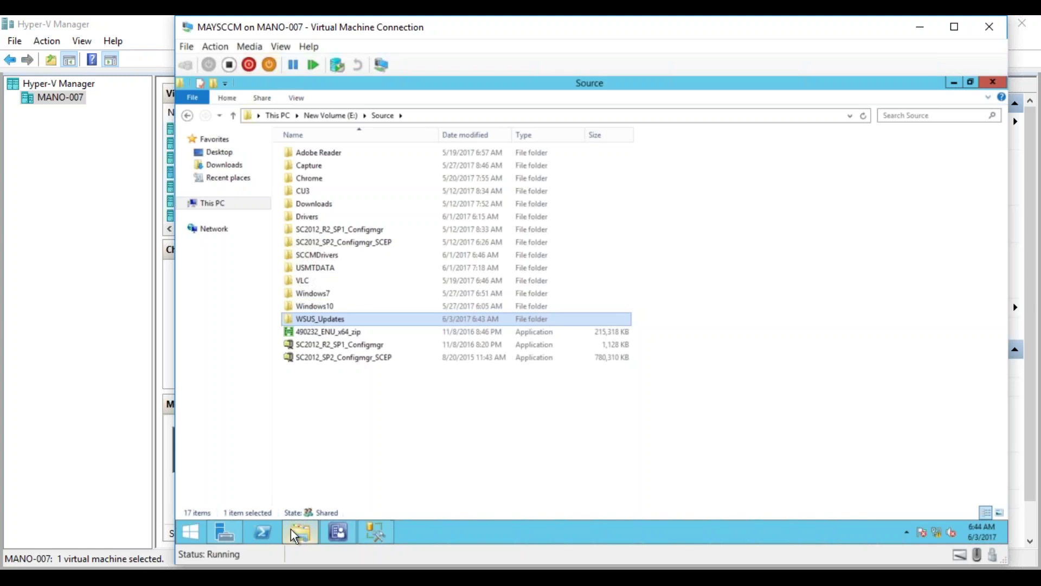
Close SSMS and refresh Server Manager until notifications report WSUS post-deployment configuration completed on MAYSCCM.
click(225, 535)
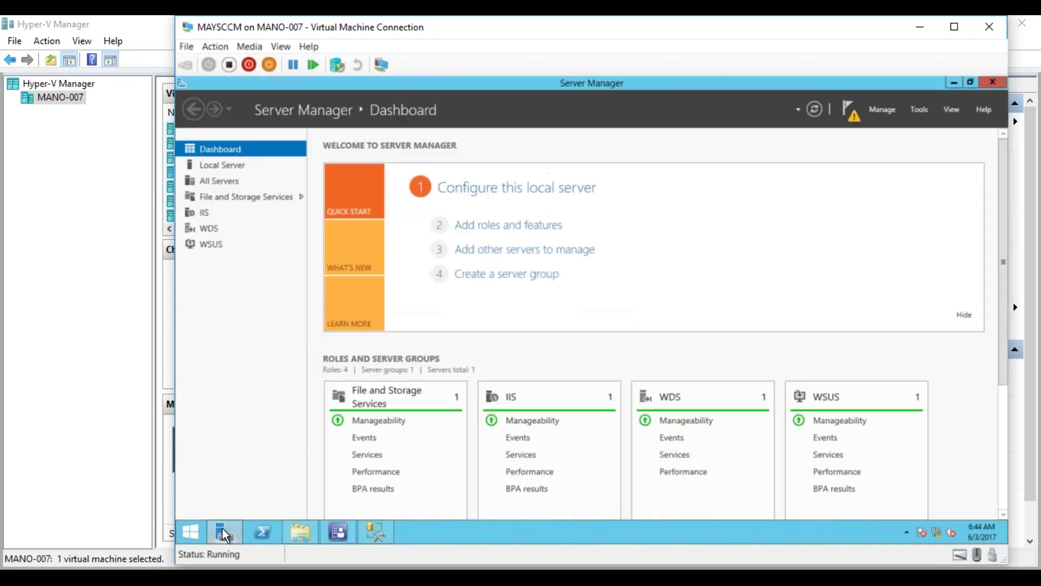
click(856, 113)
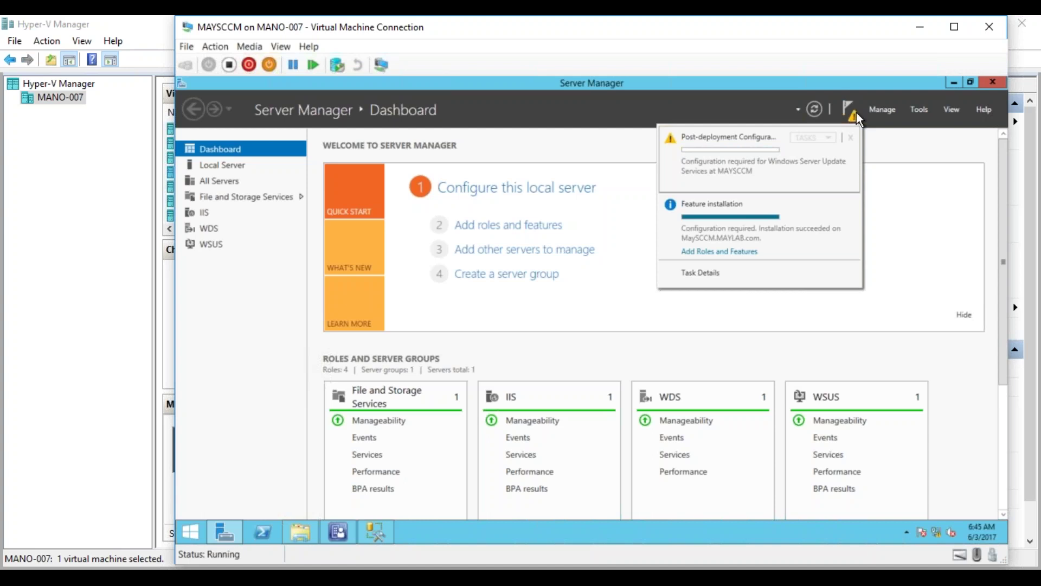
click(388, 533)
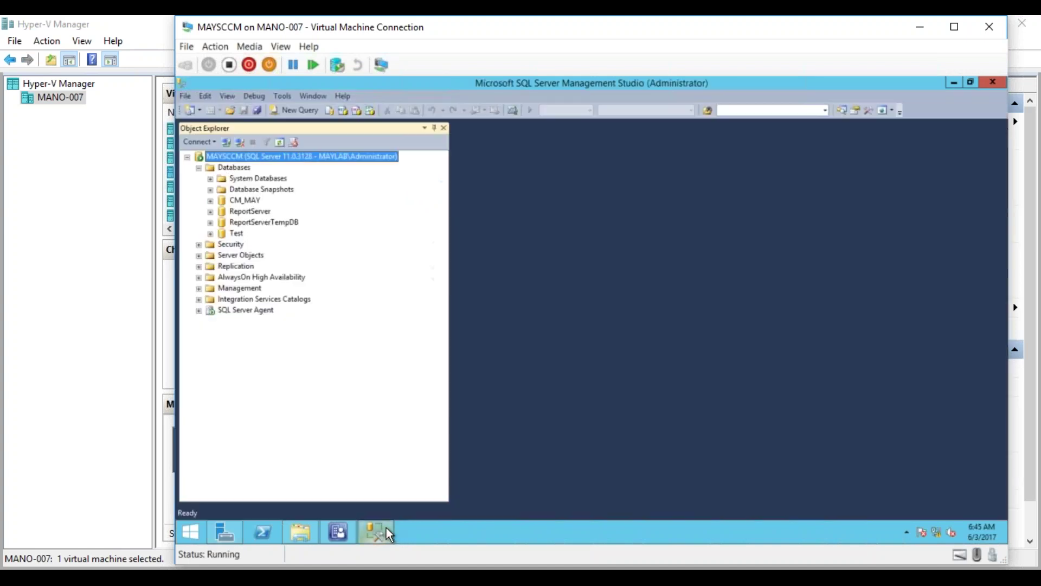
click(995, 82)
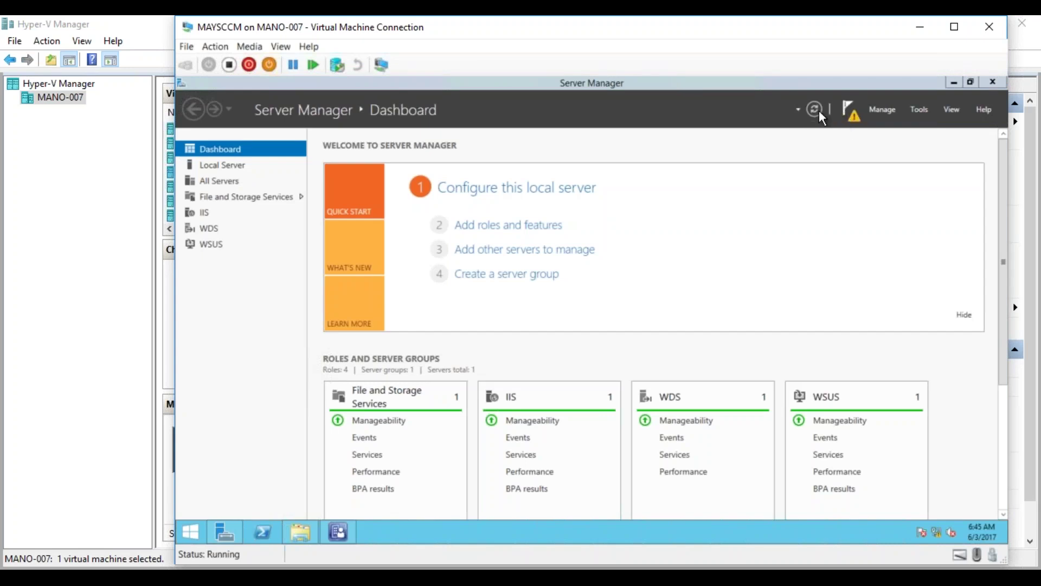
click(818, 110)
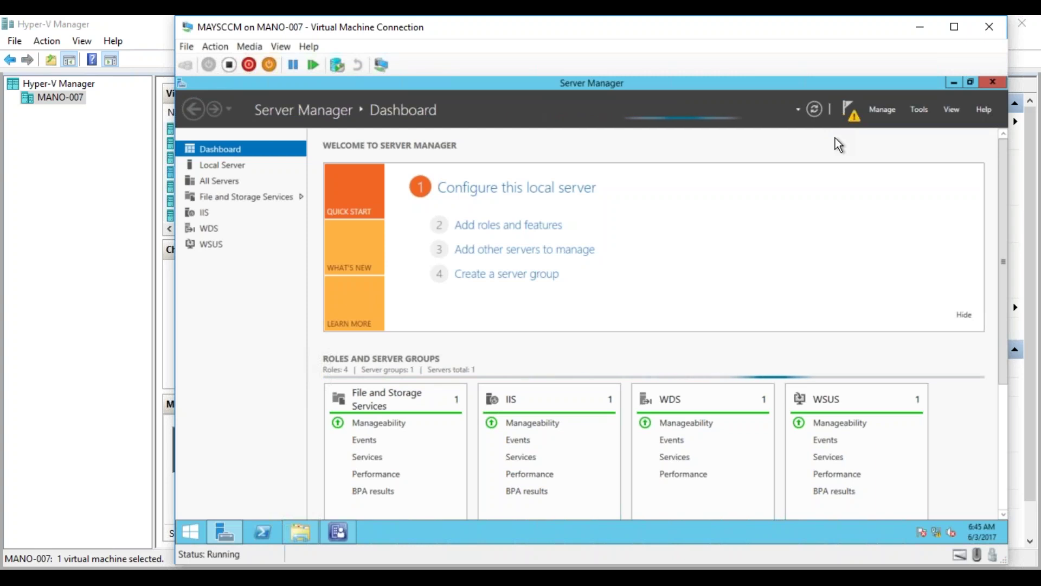
click(846, 109)
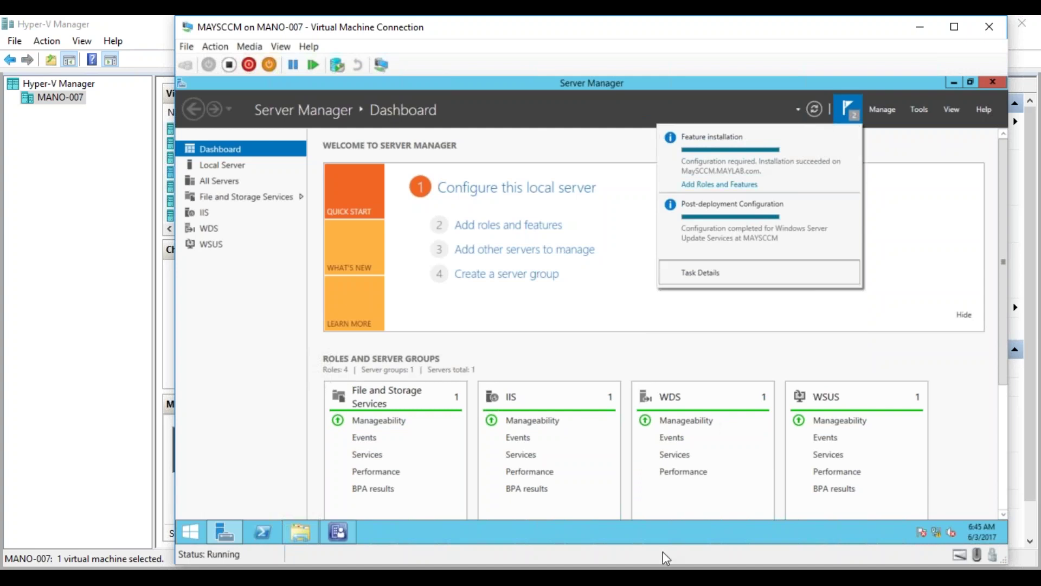
click(668, 535)
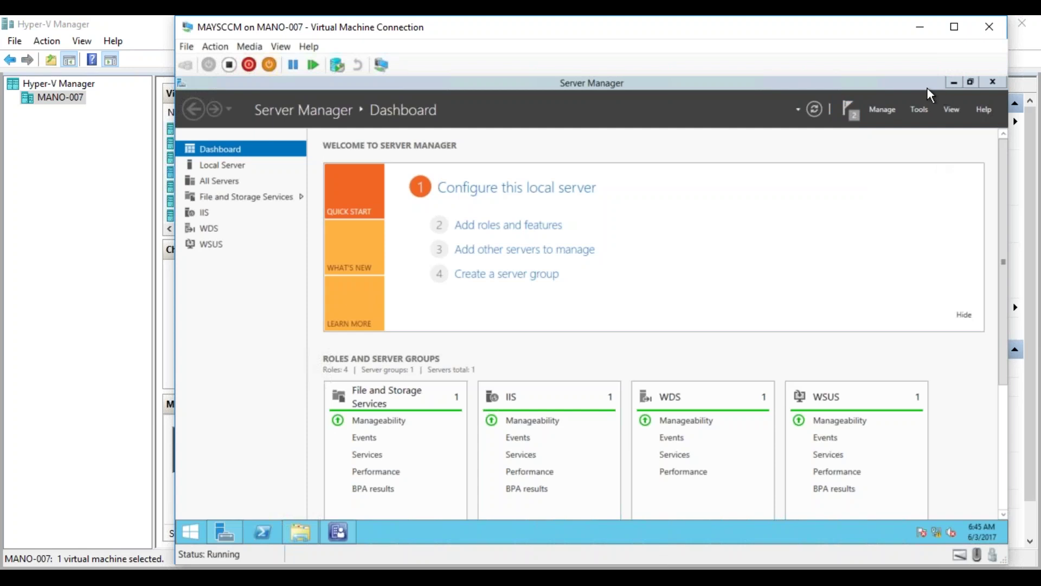
click(953, 83)
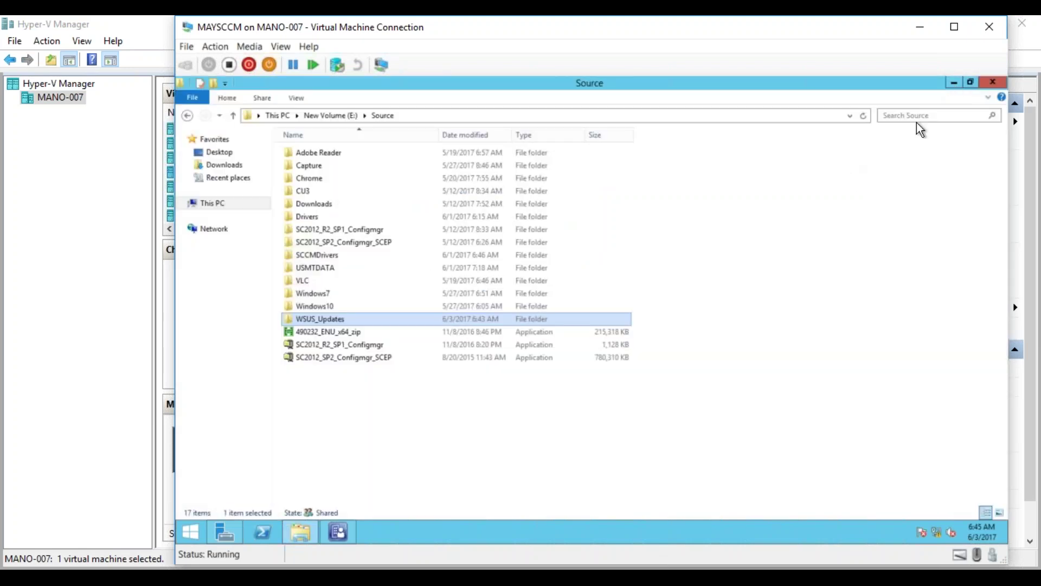
Minimize the Source folder window and refresh the desktop.
click(953, 83)
right_click(802, 182)
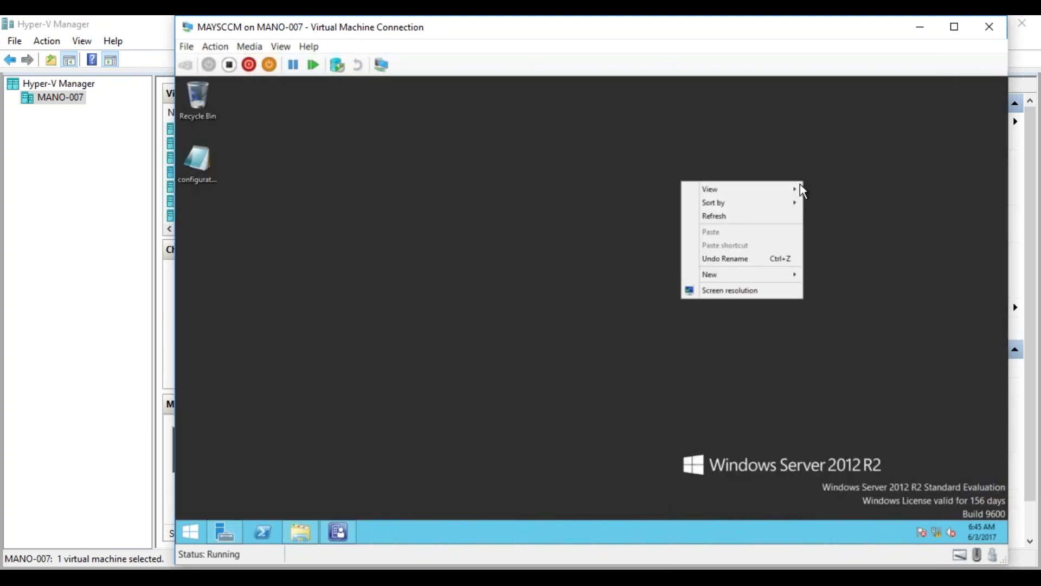
click(763, 213)
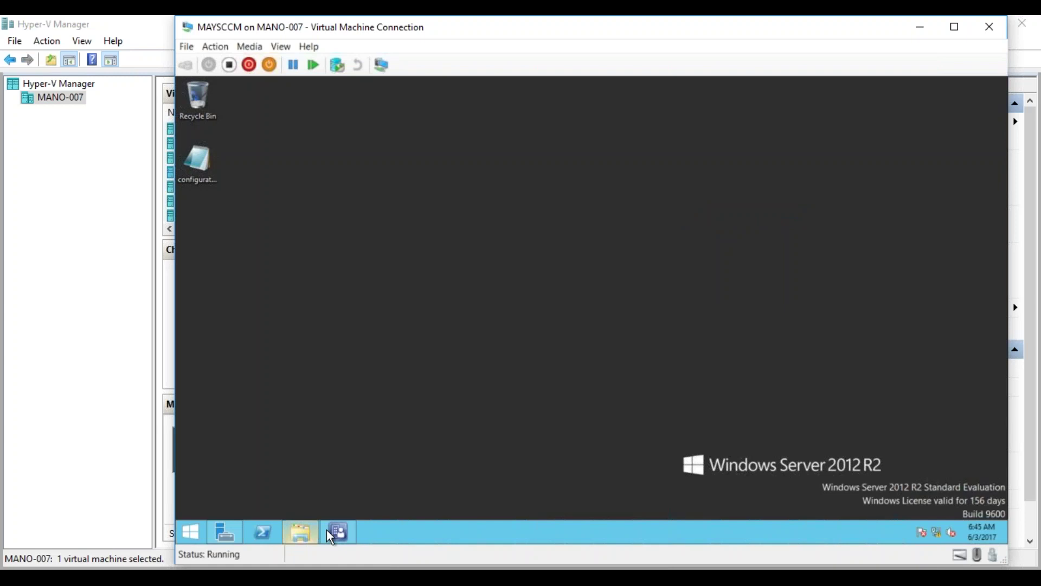
Dismiss the post-deployment configuration and feature installation notifications, then close Server Manager.
mouse_move(227, 538)
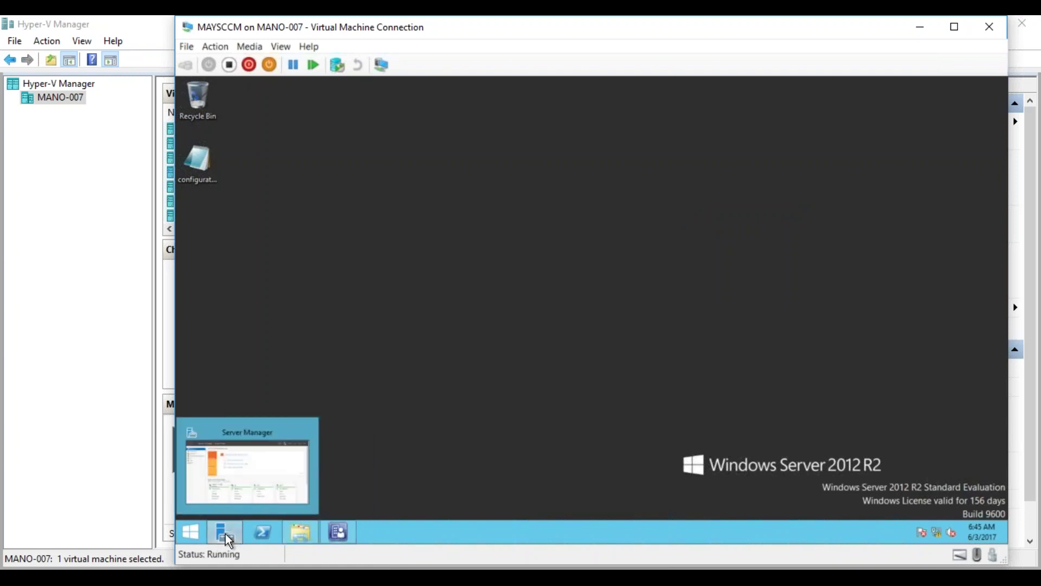
click(237, 486)
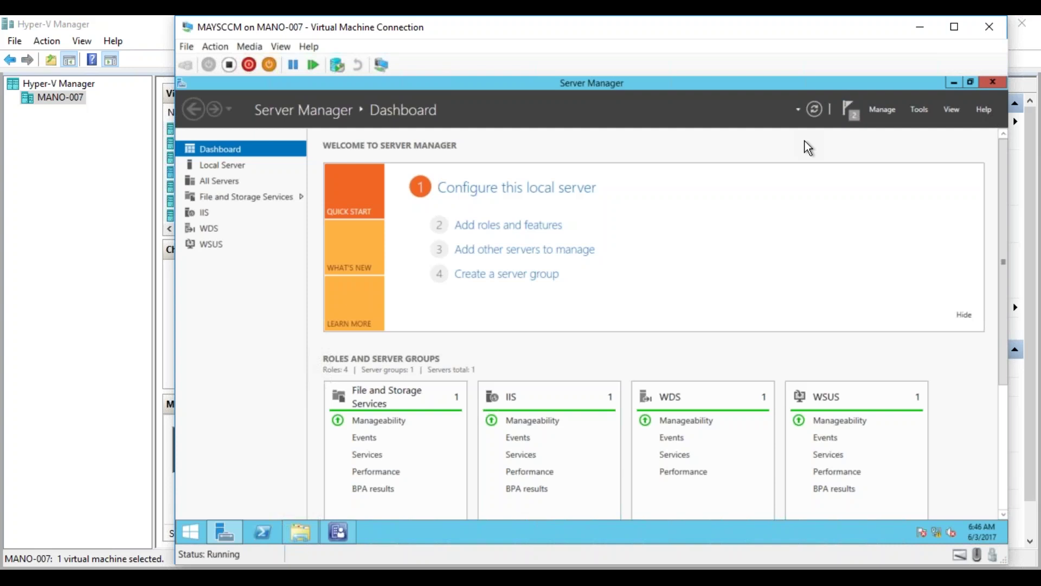
click(853, 125)
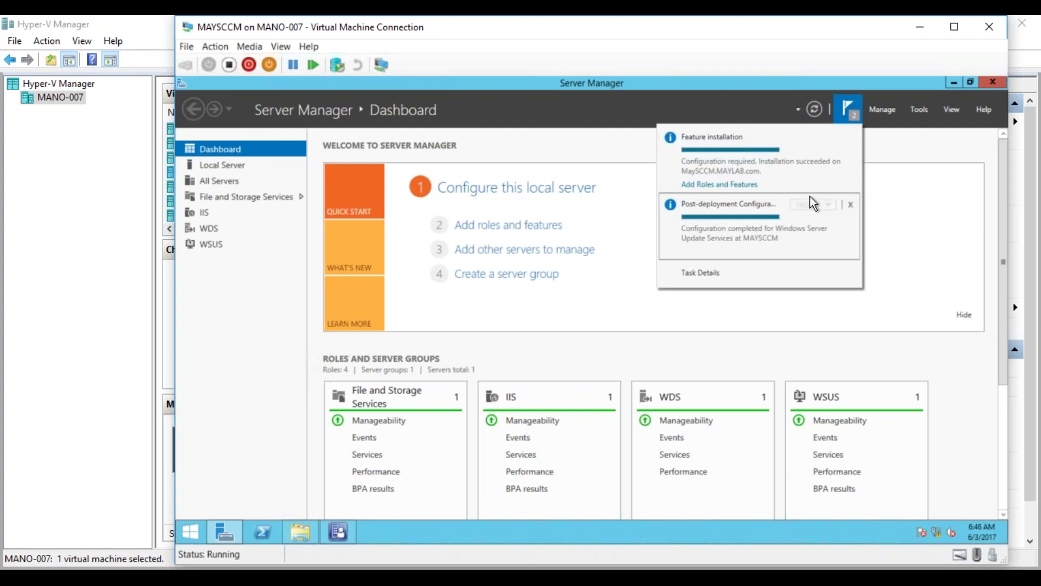
click(851, 206)
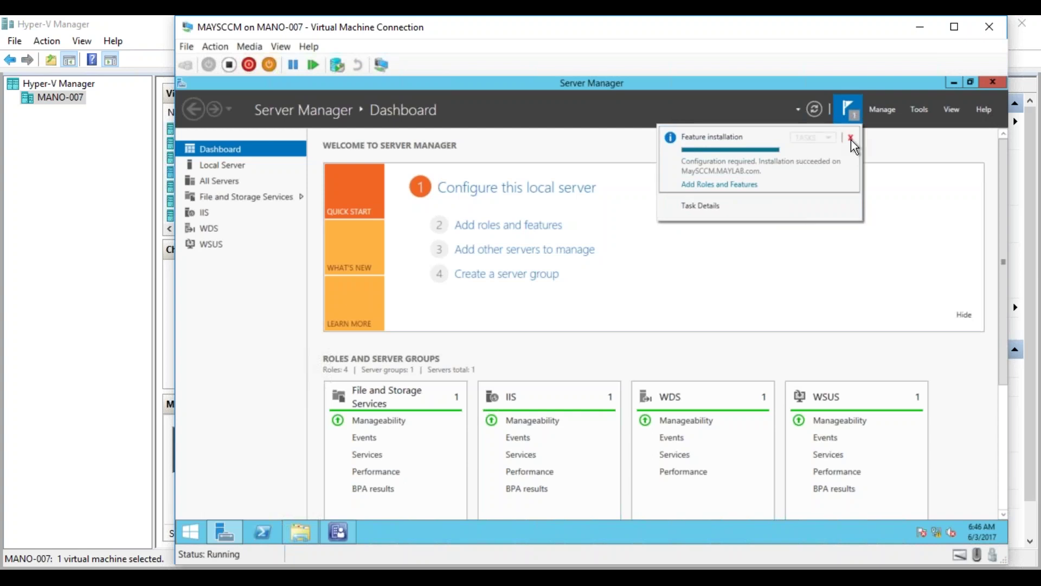
click(851, 135)
click(997, 78)
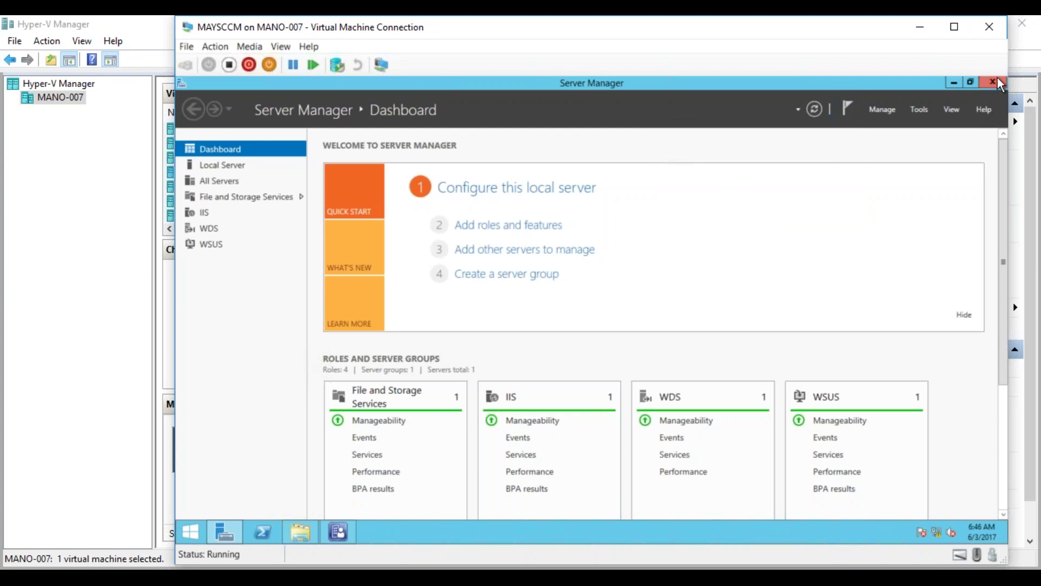
click(997, 83)
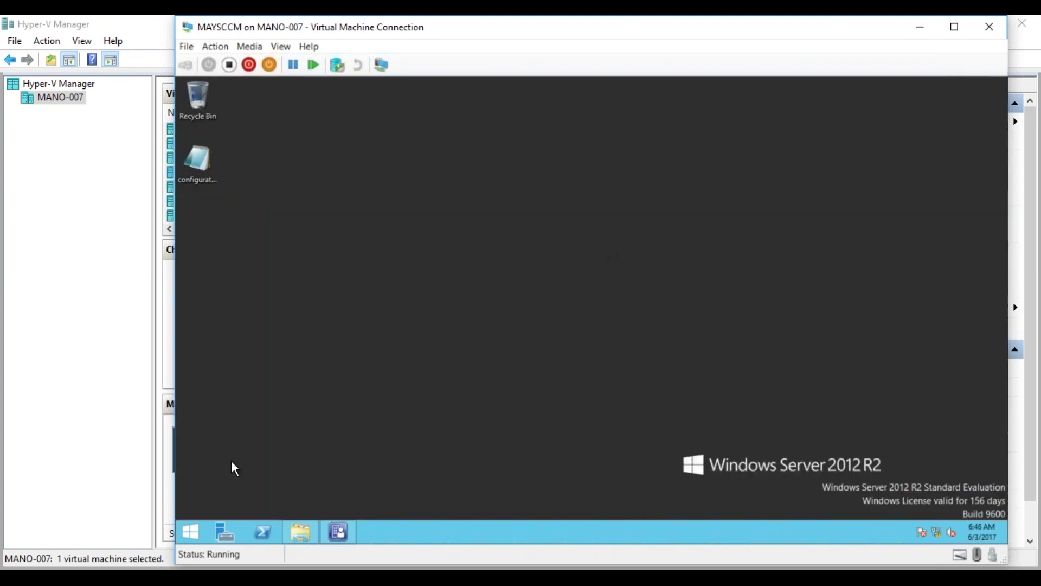
Restart the MAYSCCM Windows Server 2012 R2 VM and confirm the shutdown reason dialog.
click(191, 531)
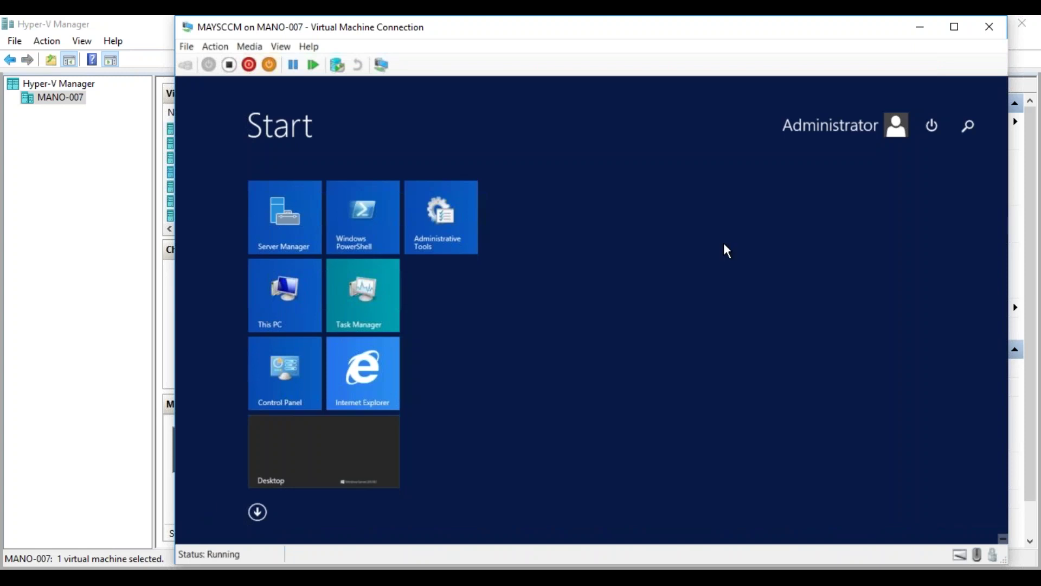
click(941, 133)
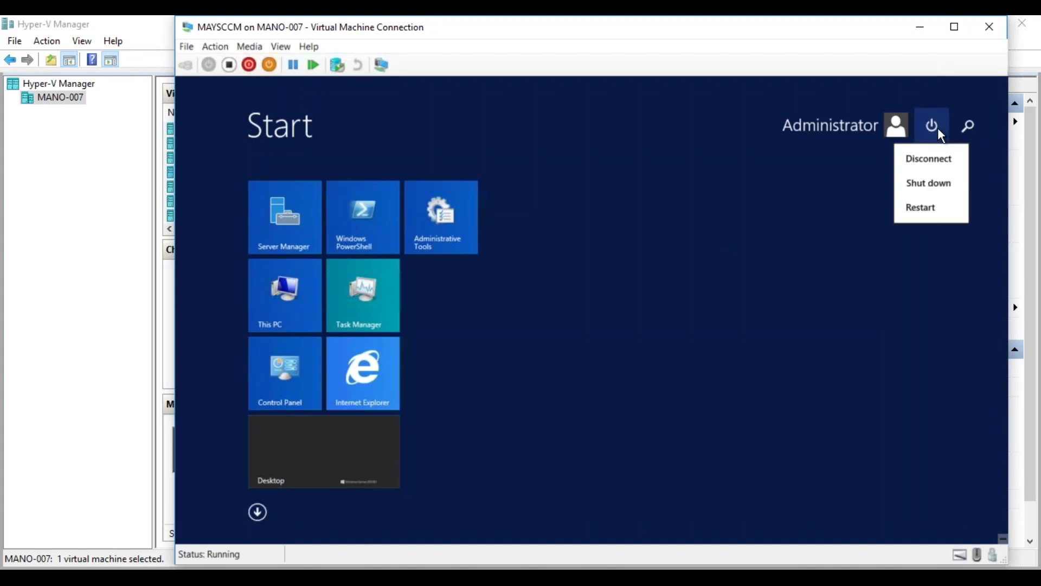
click(918, 209)
click(955, 224)
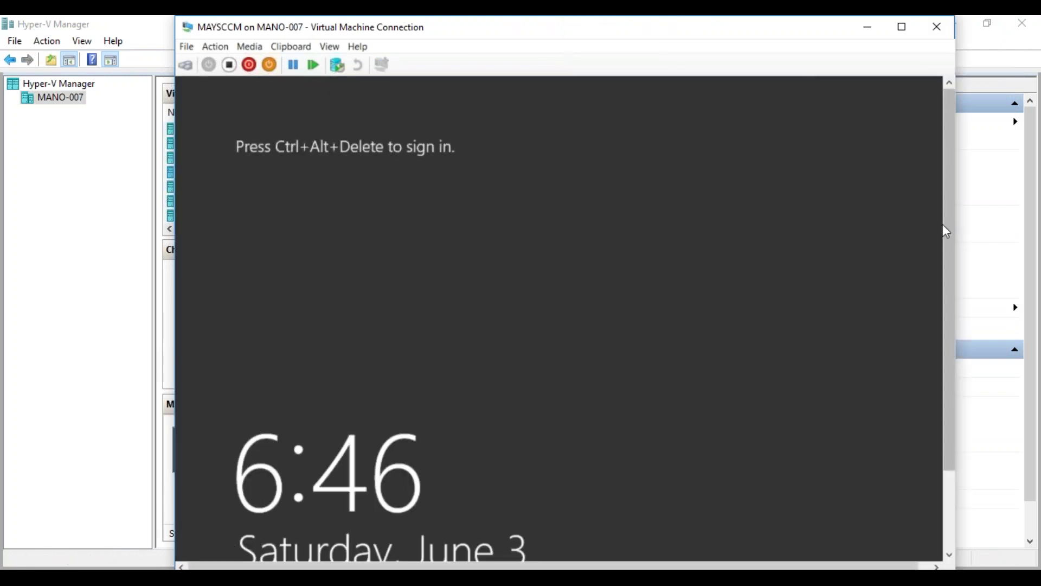
Close the MAYSCCM connection, connect to TargetMachine, and submit the task sequence media password.
click(937, 27)
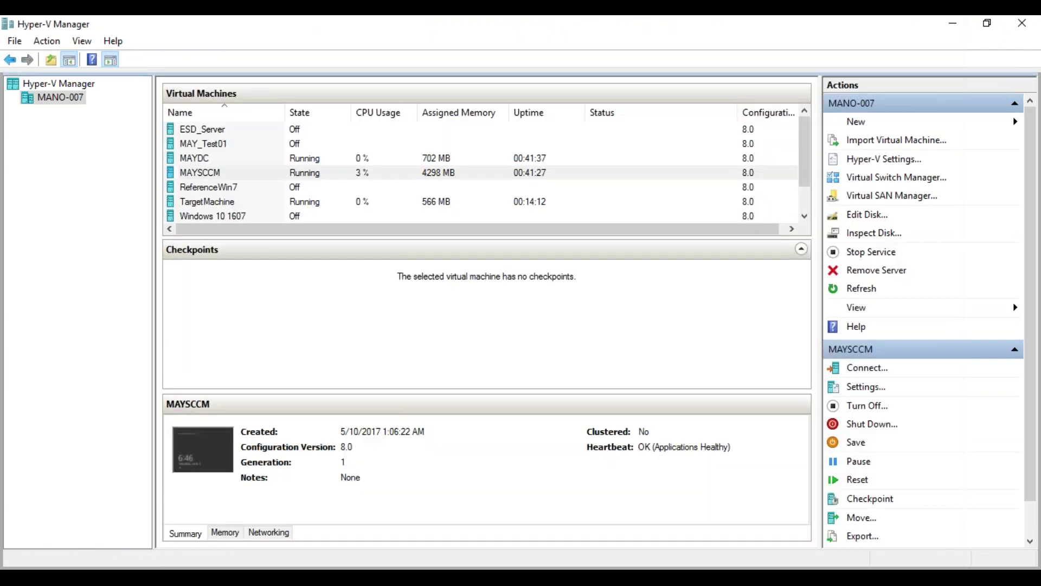
double_click(207, 201)
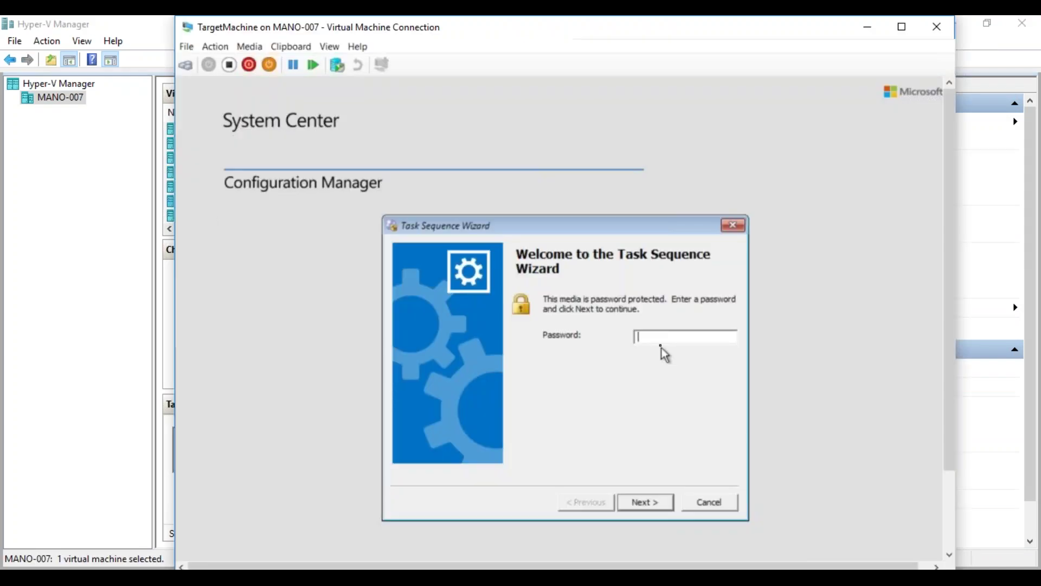
text(***)
key(Return)
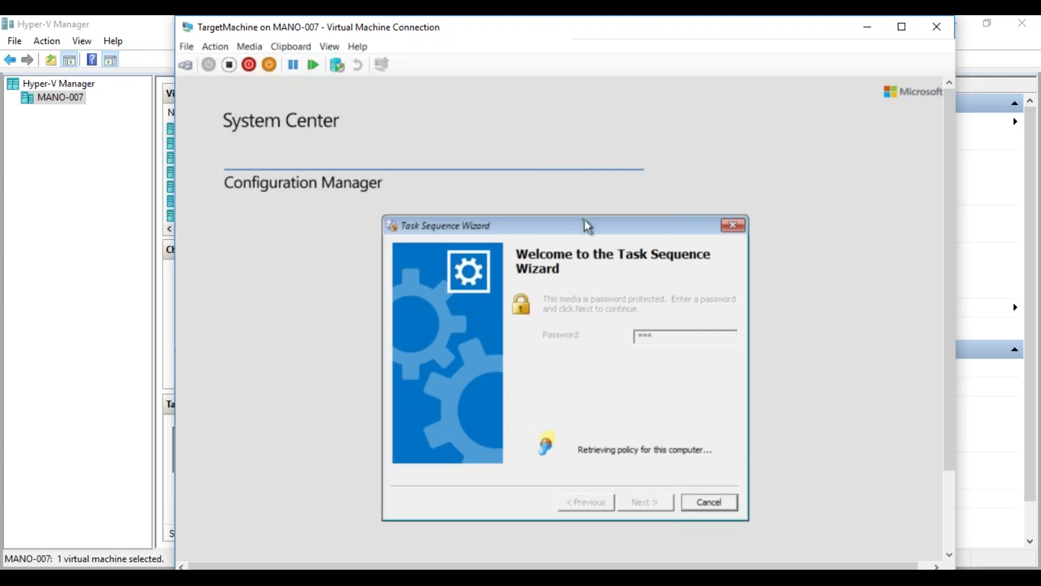
Move the Task Sequence Wizard dialog higher and bring the MAYSCCM connection window forward.
drag(581, 223, 583, 169)
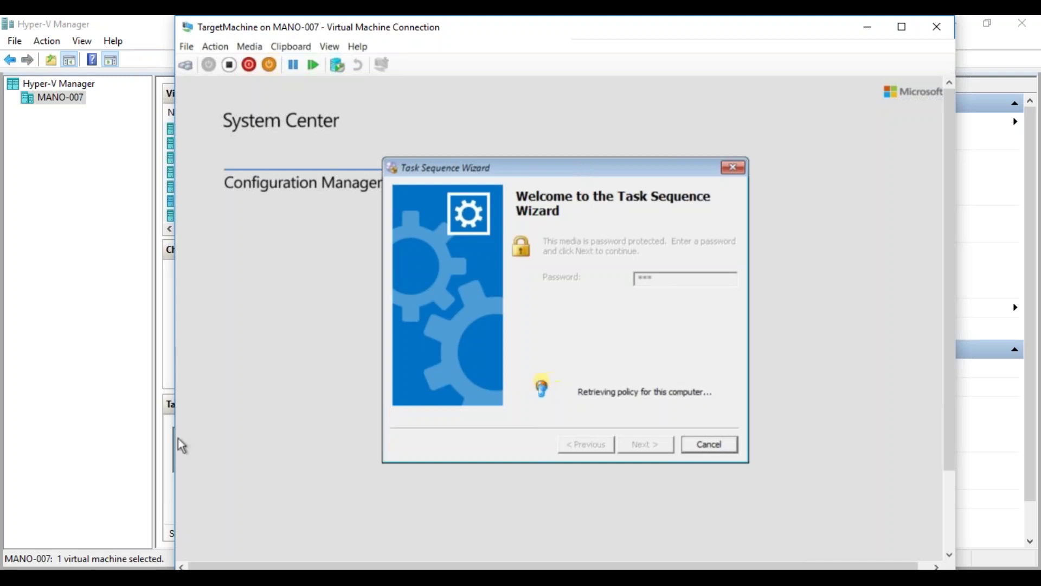
mouse_move(154, 577)
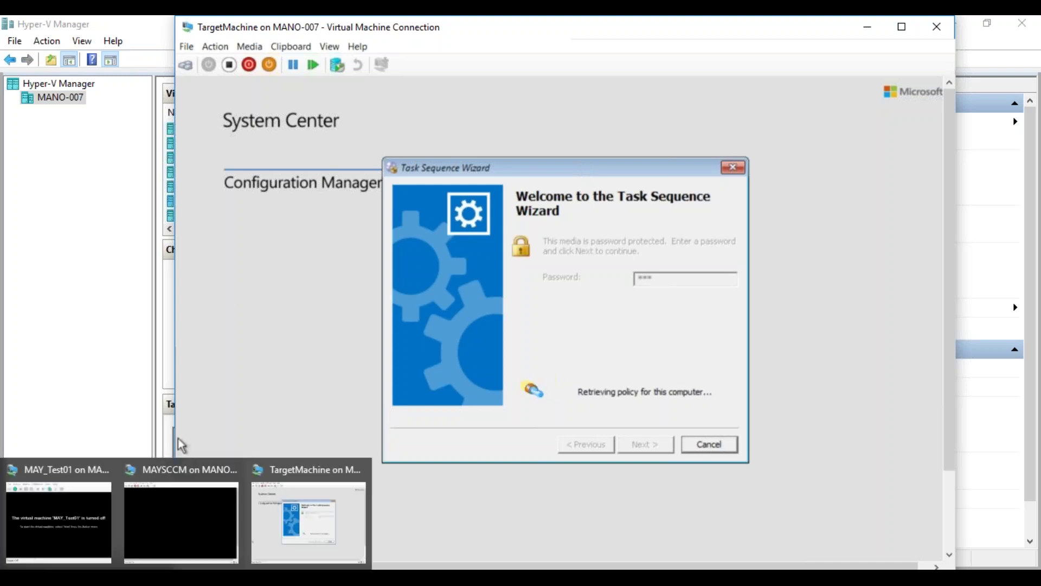
click(165, 551)
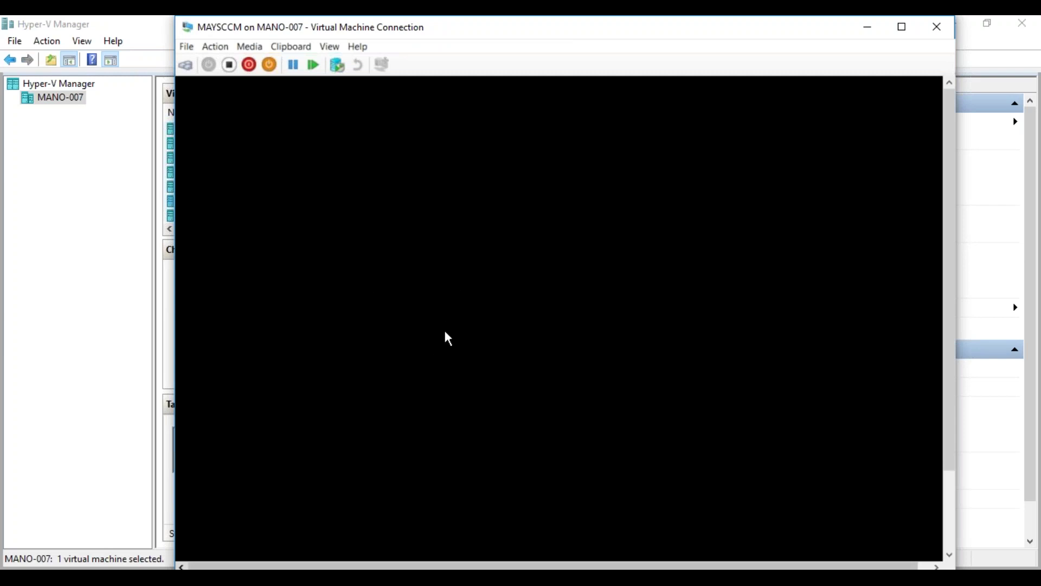
Reconnect to the MAYSCCM VM via Ctrl+Alt+Delete and sign in with the administrator password.
click(867, 27)
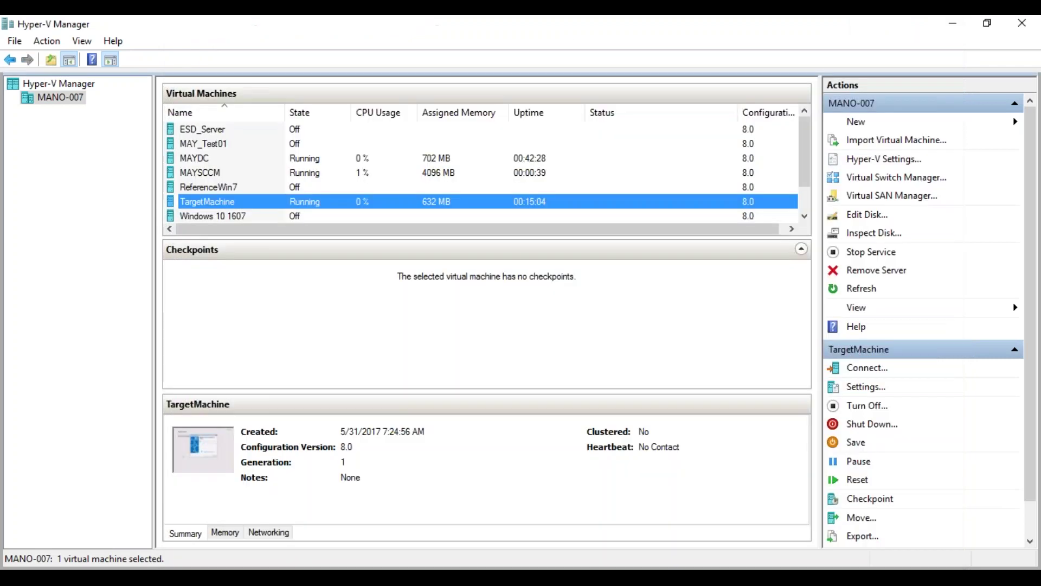
double_click(206, 172)
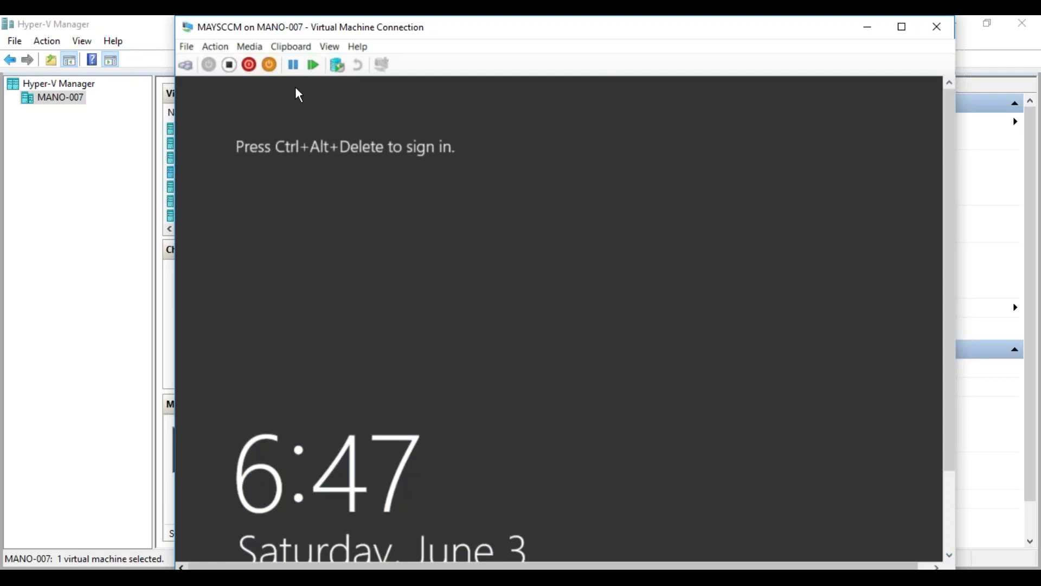
click(187, 65)
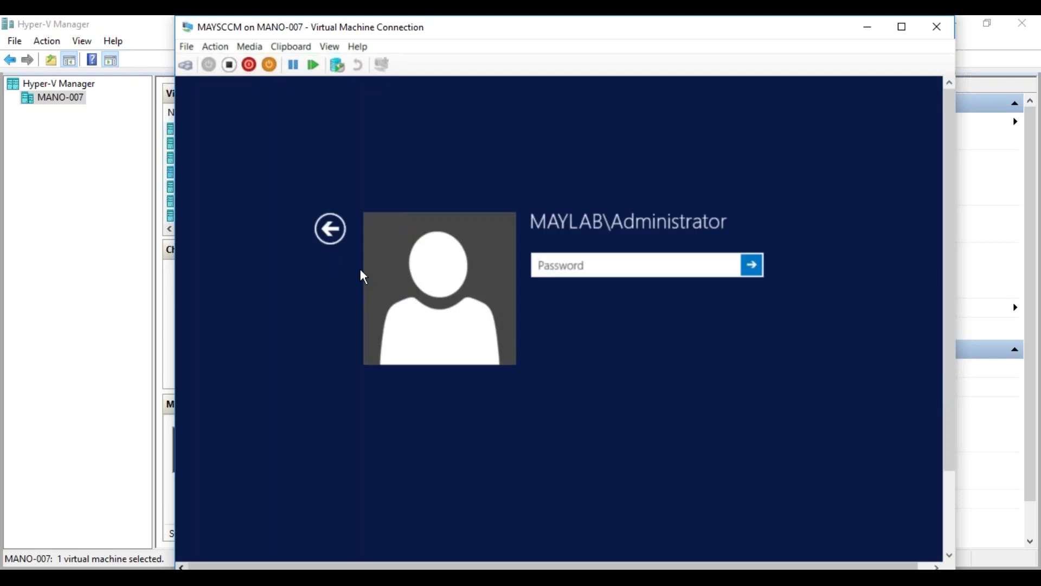
text(********)
key(Return)
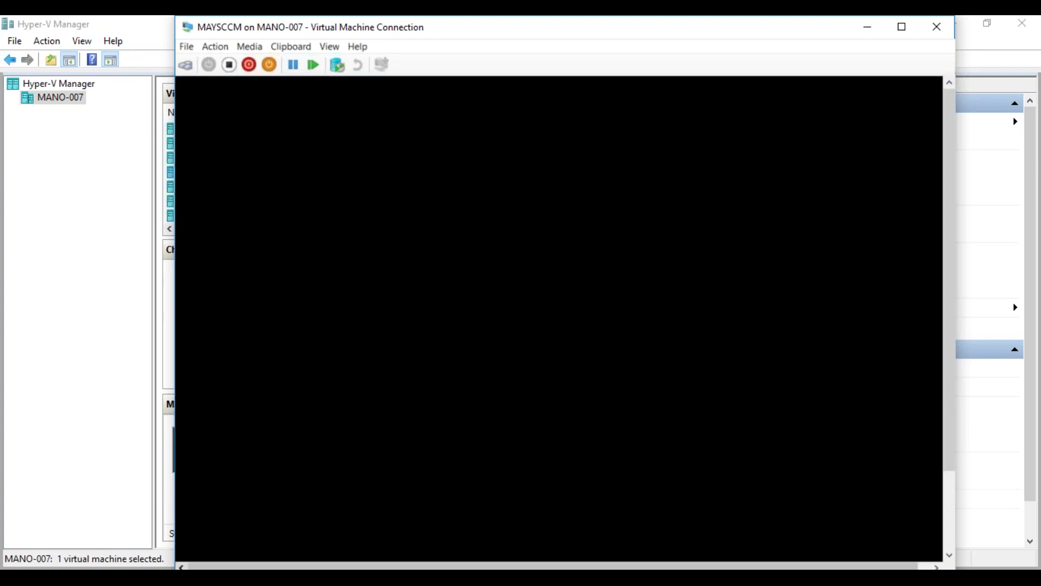
mouse_move(168, 578)
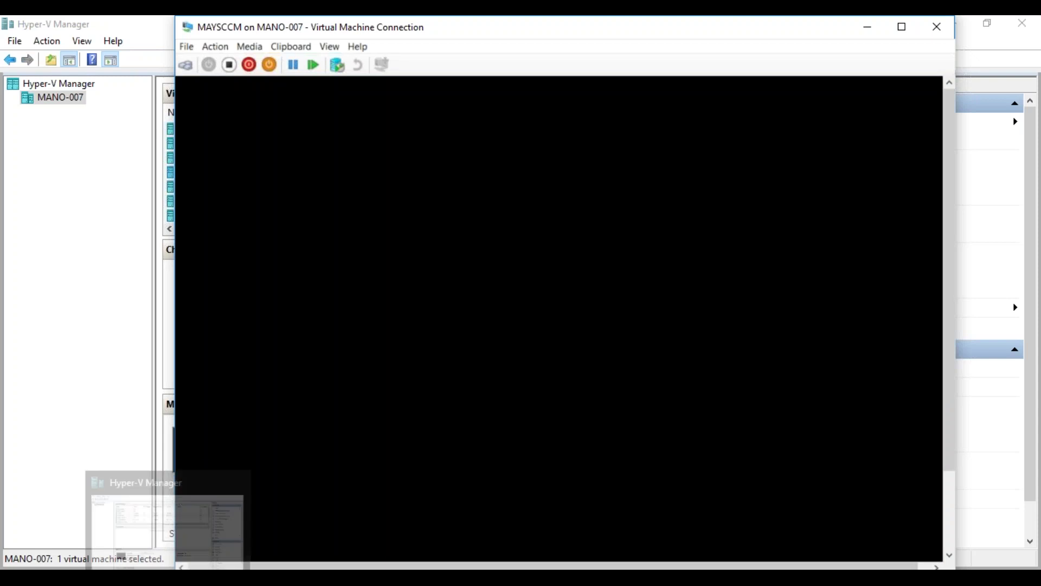
Arrange the consoles with TargetMachine moved aside and MAYSCCM on the left.
click(313, 508)
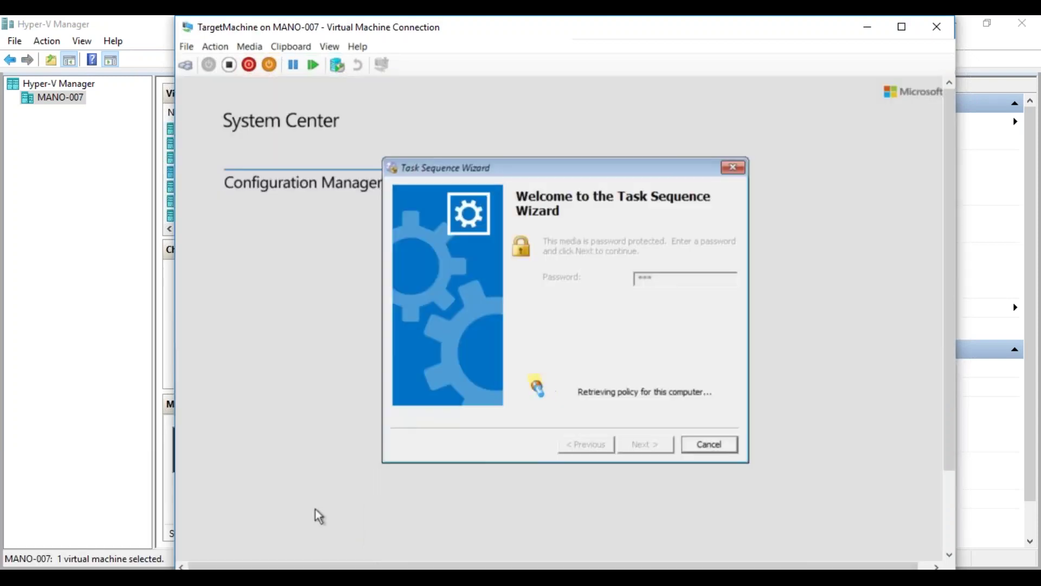
drag(453, 28, 663, 51)
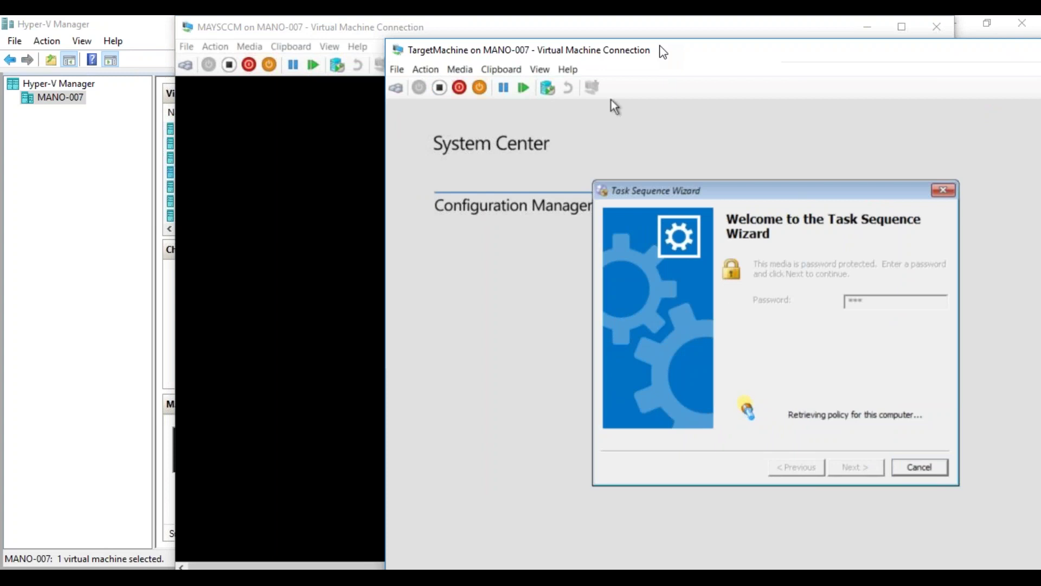
drag(525, 32, 219, 47)
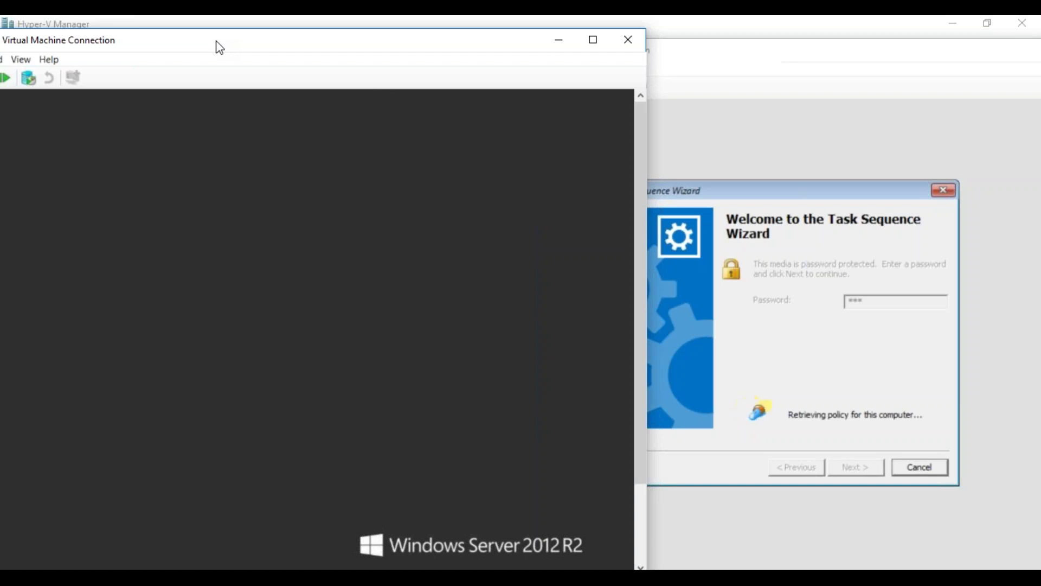
drag(220, 48, 392, 15)
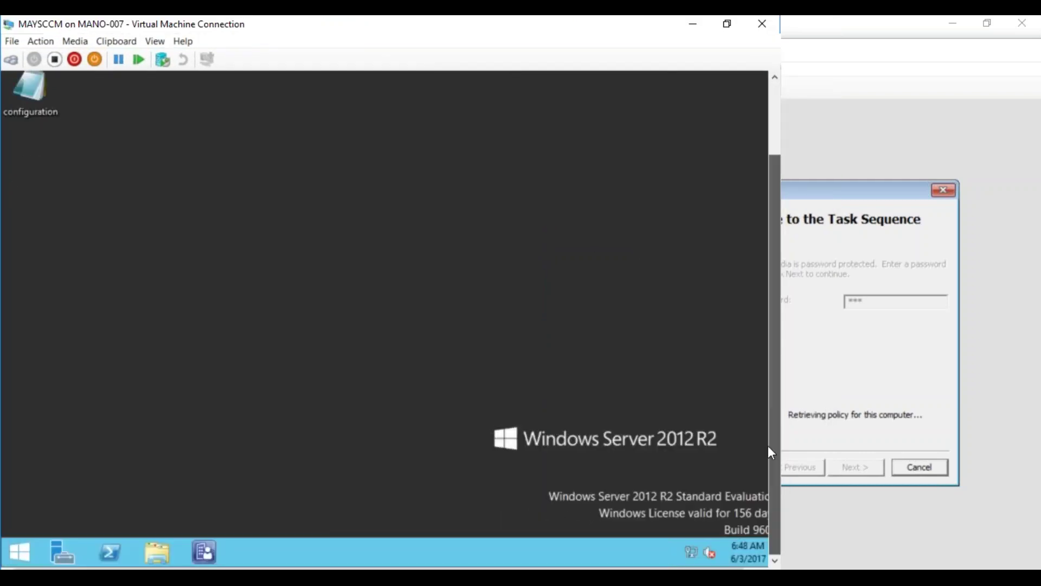
Refresh the MAYSCCM guest desktop and bring the TargetMachine console to the front.
right_click(651, 322)
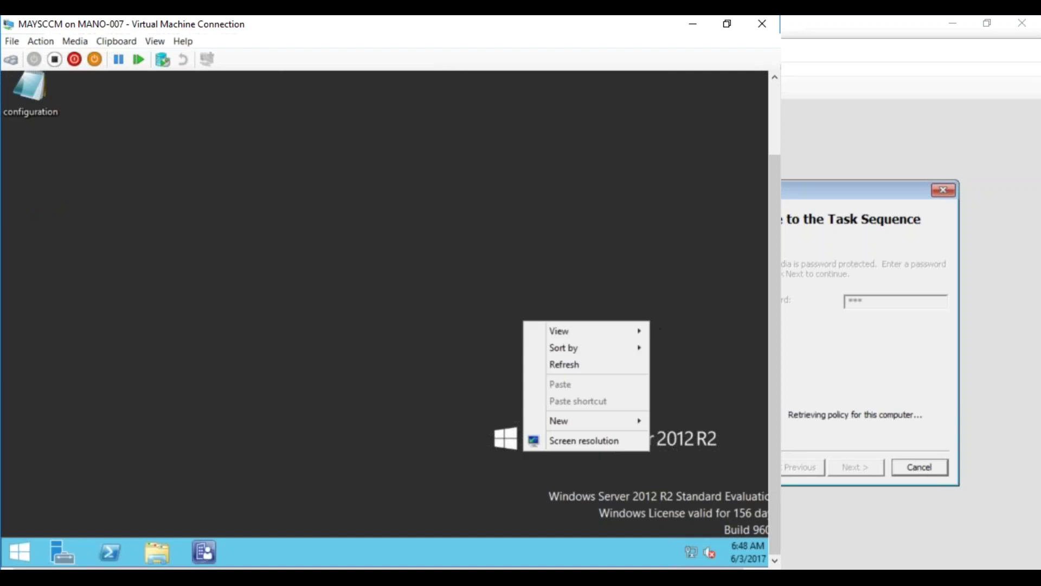
click(620, 371)
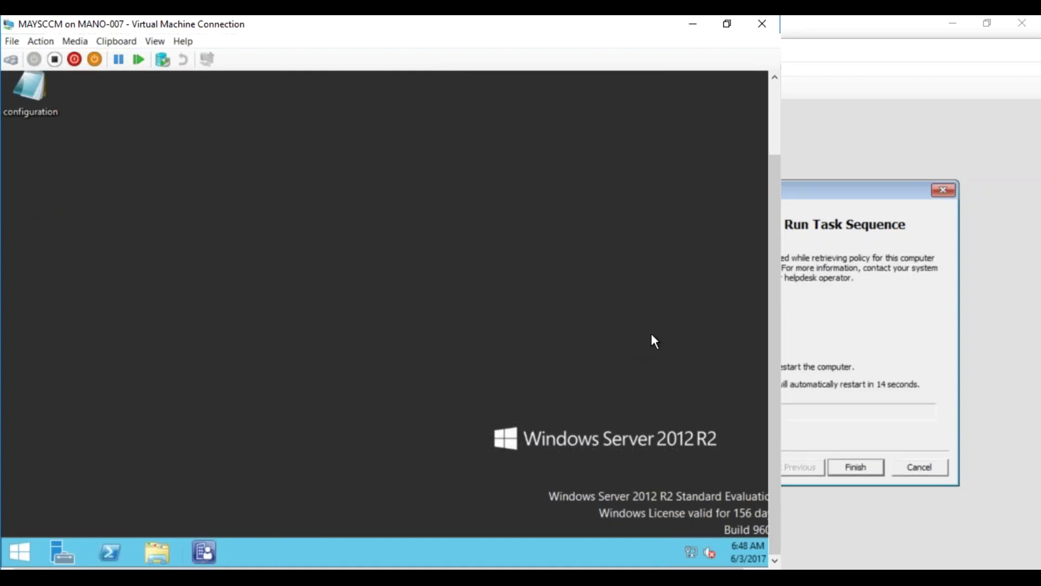
click(844, 215)
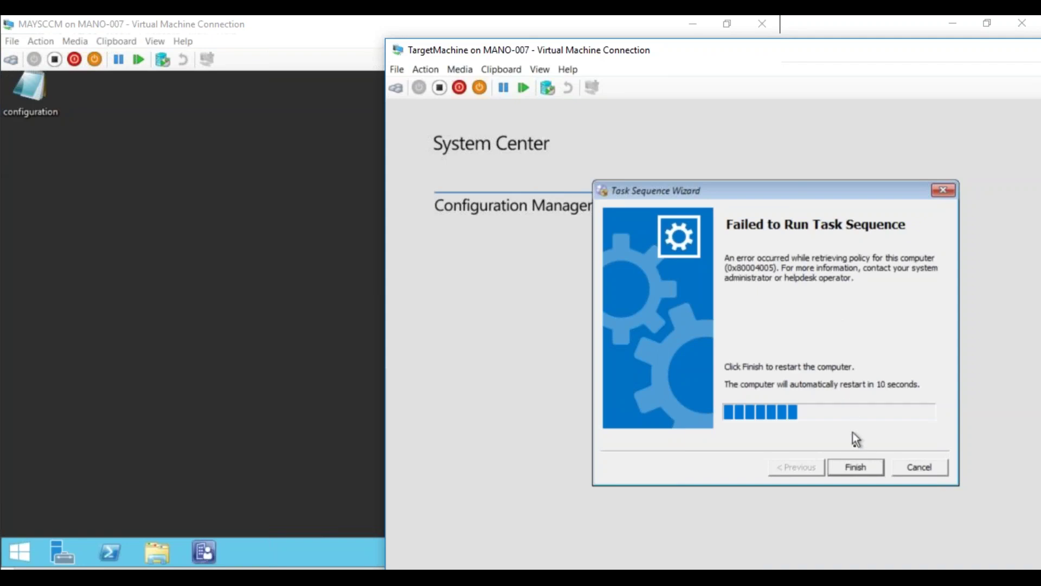
Finish the failed task sequence on TargetMachine, then request turning the VM off.
click(856, 468)
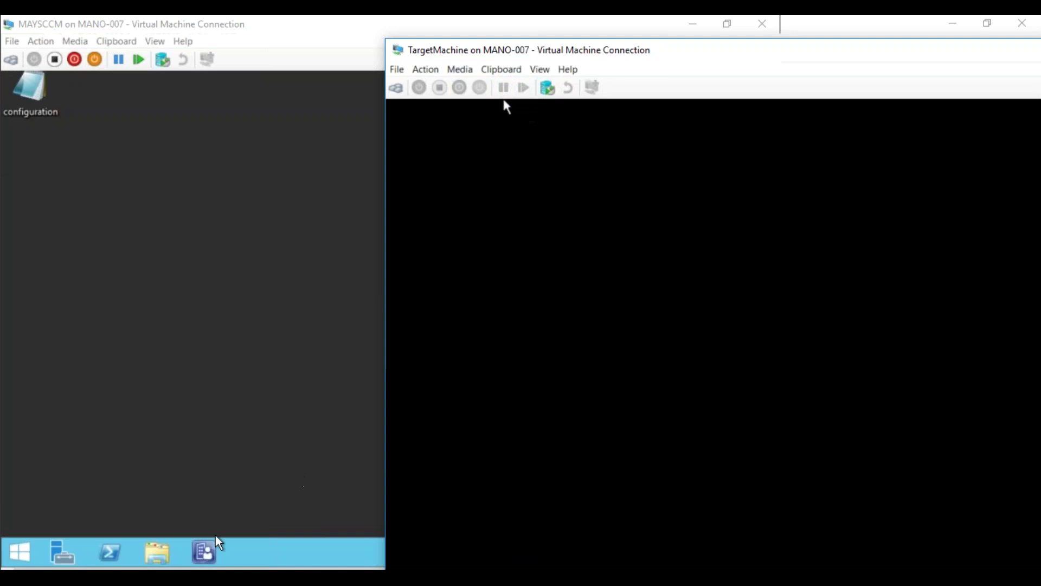
click(206, 551)
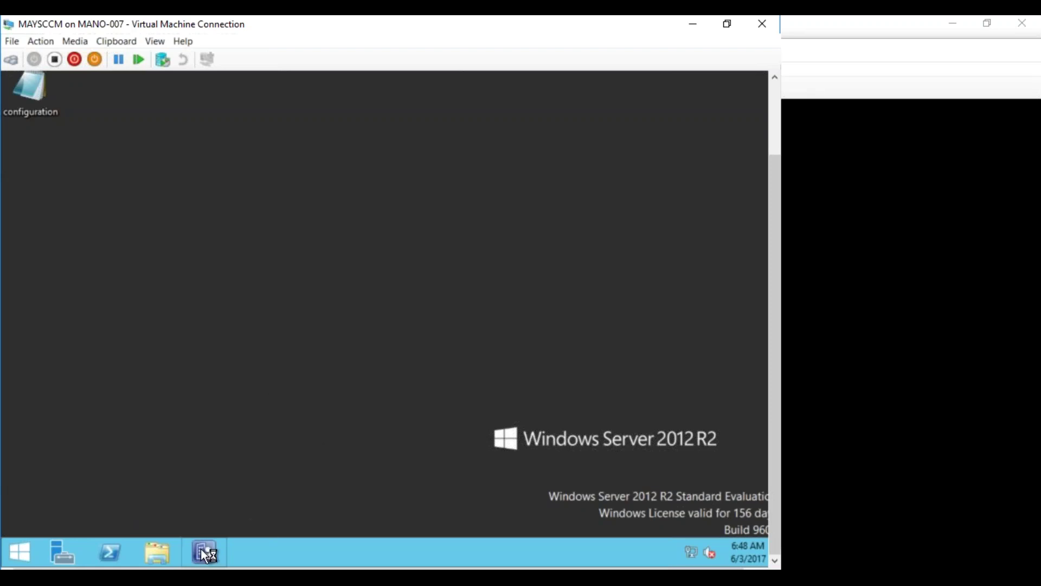
click(827, 54)
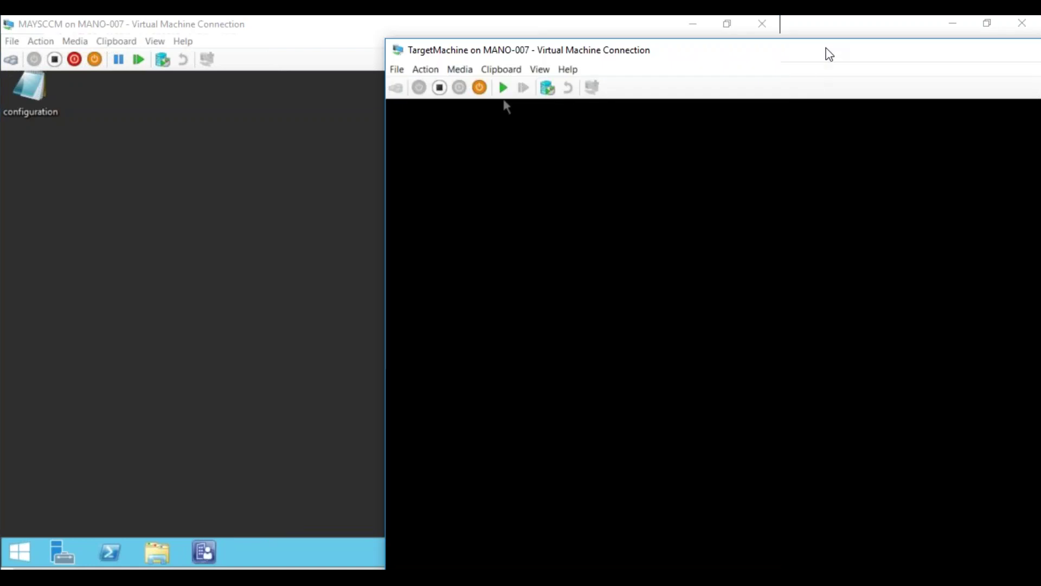
click(440, 87)
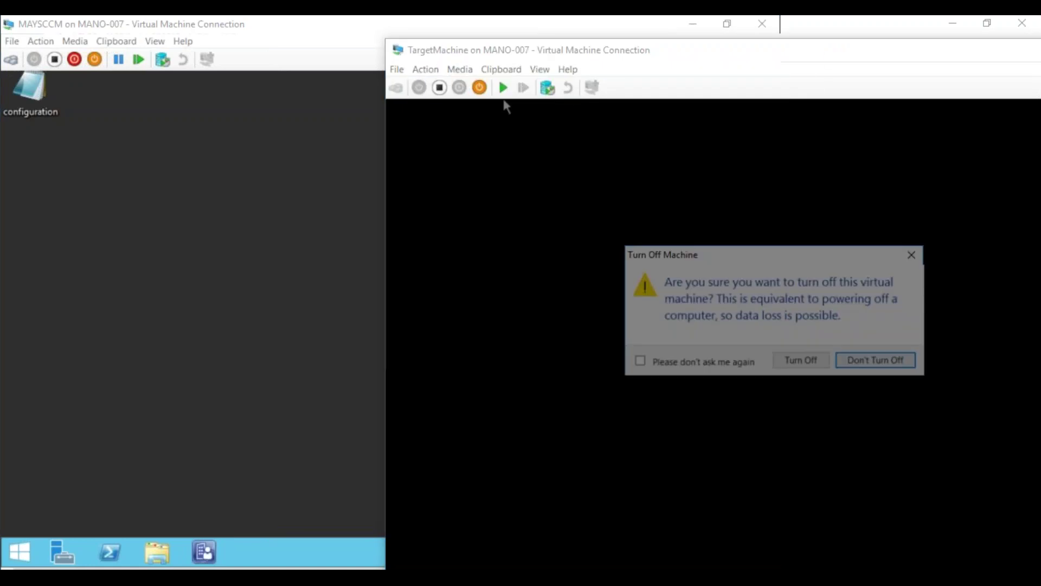
Turn off TargetMachine, refresh the MAYSCCM desktop, and restore its console as a smaller window moved right.
click(801, 361)
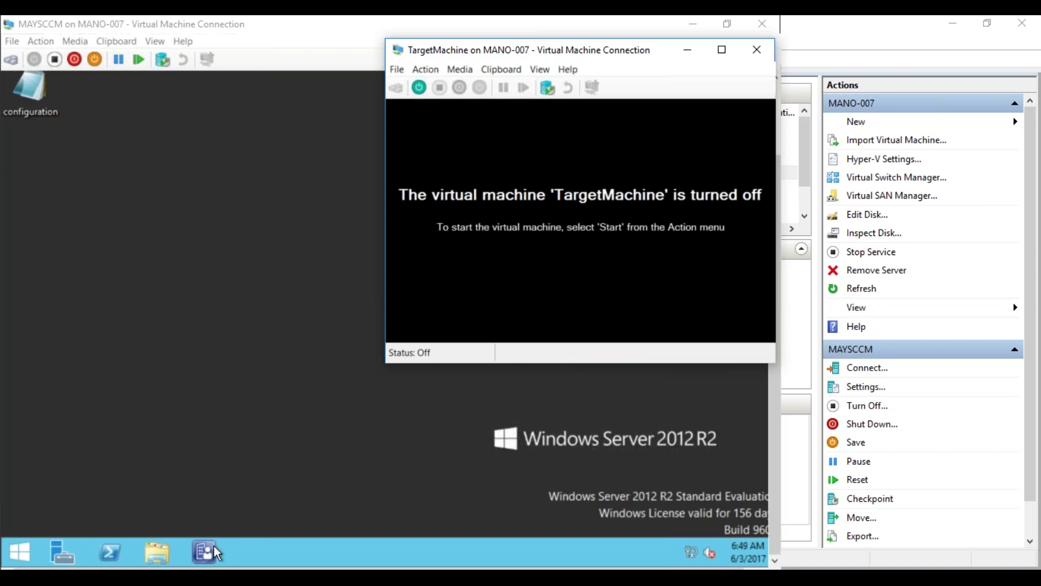
right_click(222, 167)
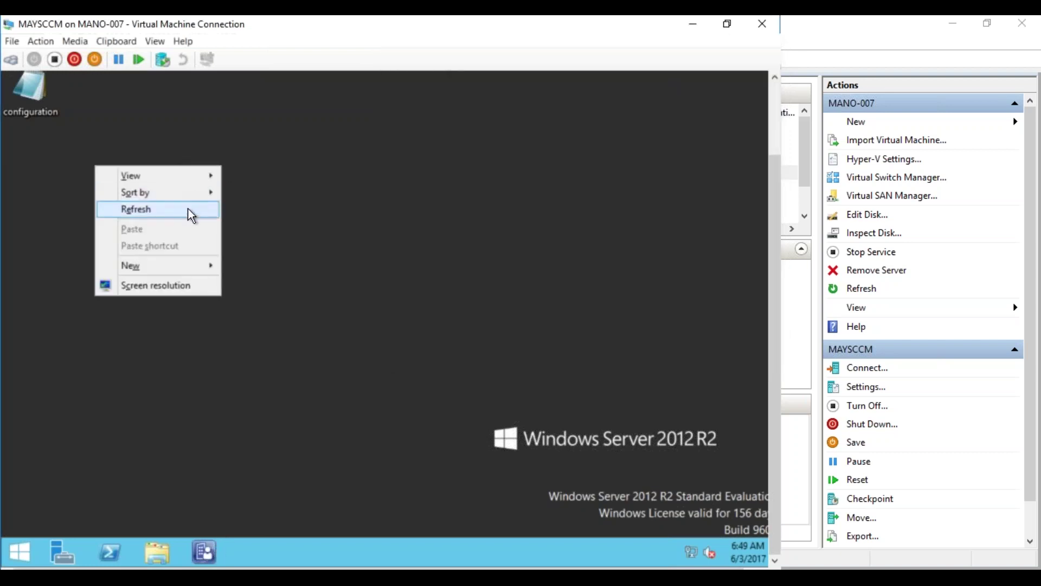
click(188, 209)
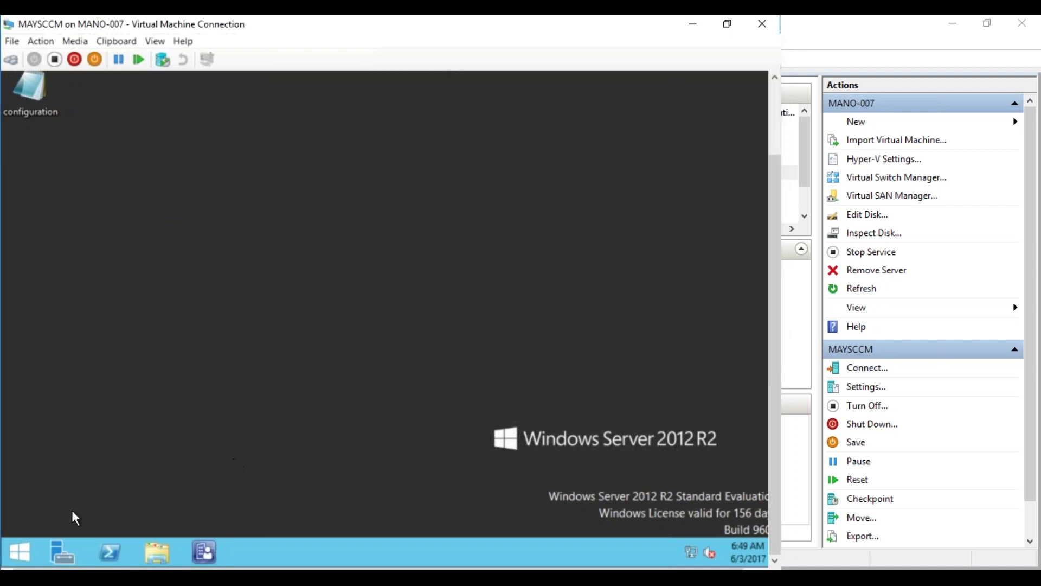
double_click(408, 30)
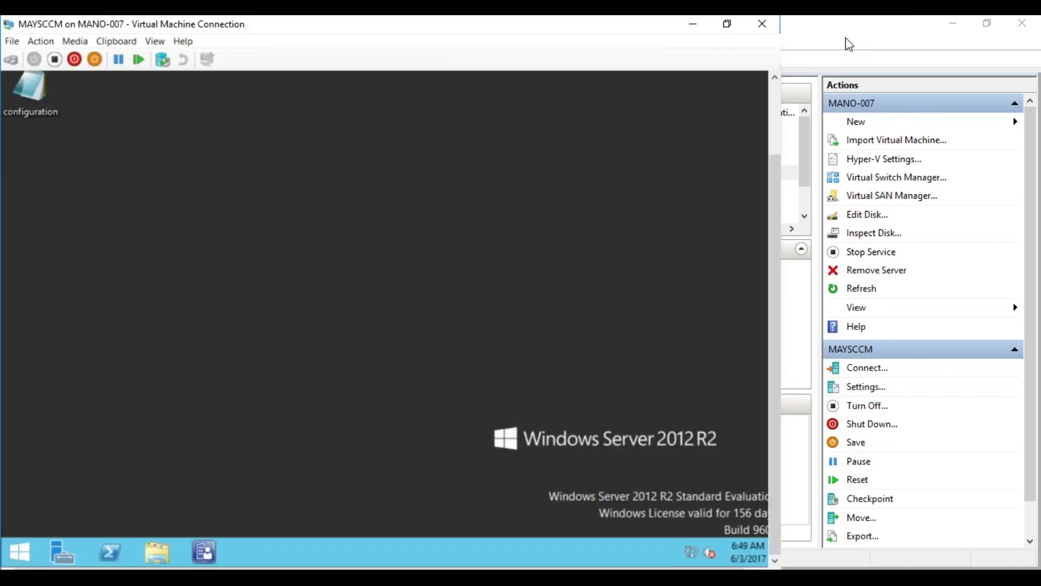
drag(454, 26, 606, 36)
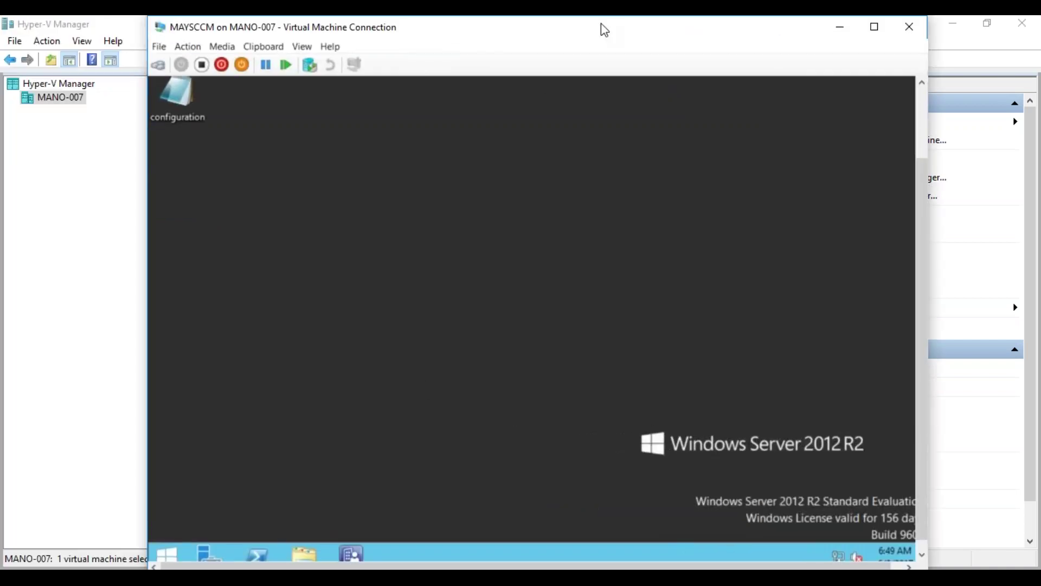
Scroll the MAYSCCM display down while Server Manager launches in the guest.
drag(919, 272, 917, 380)
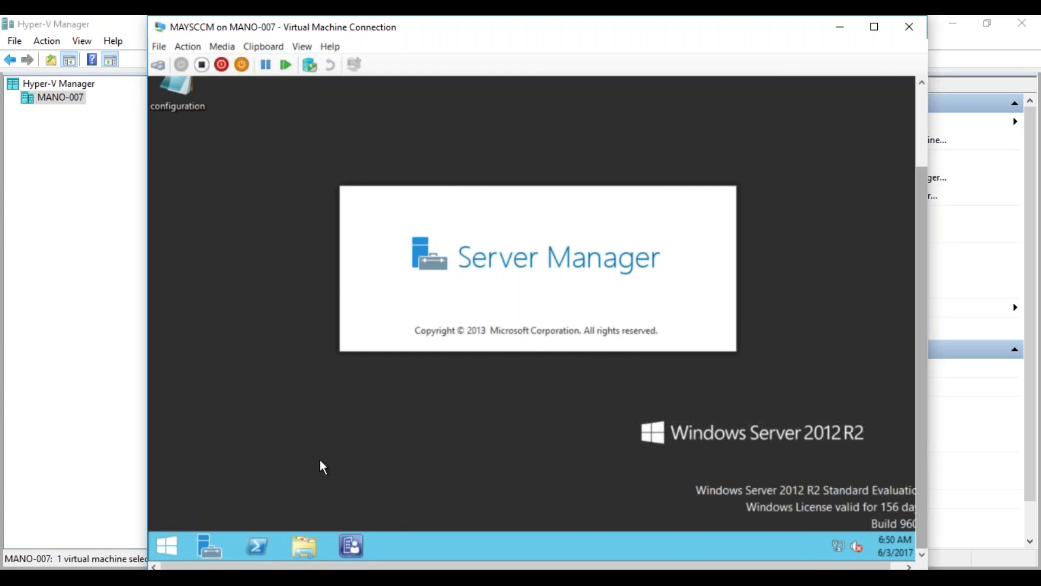
Reveal the MAYSCCM console and sign in as Administrator with the account password.
click(196, 578)
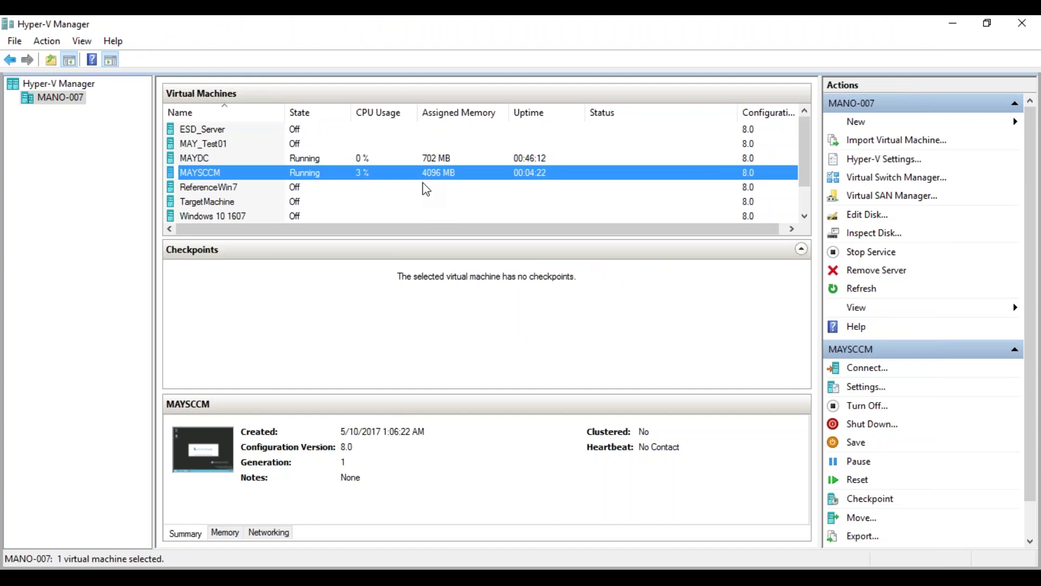
click(215, 575)
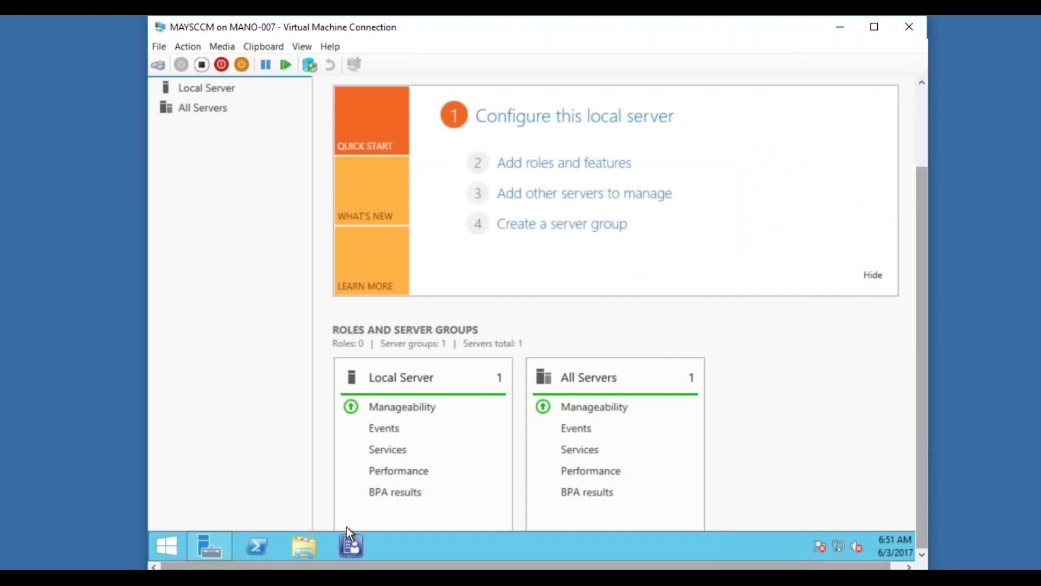
click(923, 142)
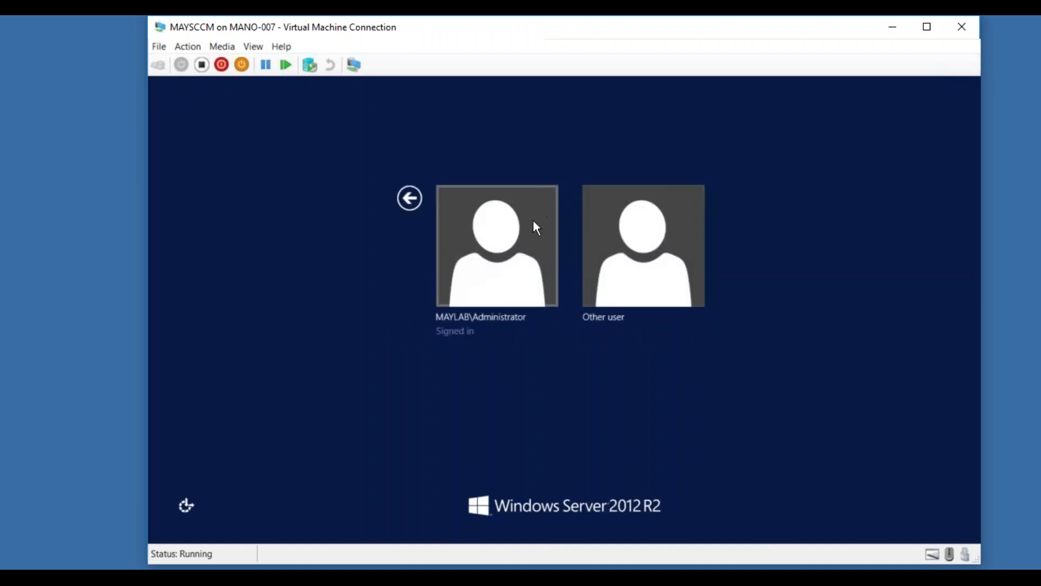
click(533, 221)
text(P@ssw0r)
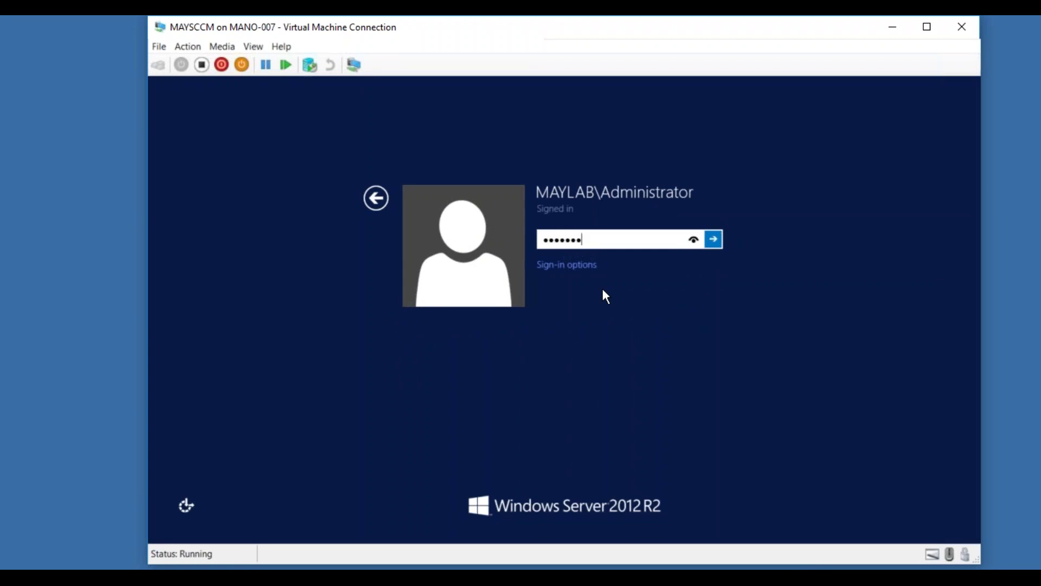
key(Return)
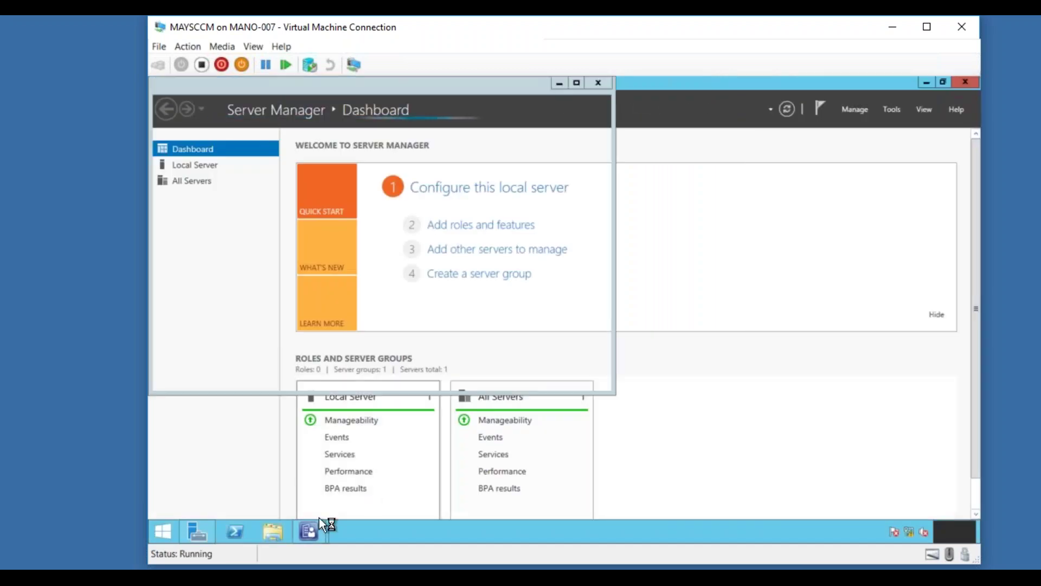
click(315, 529)
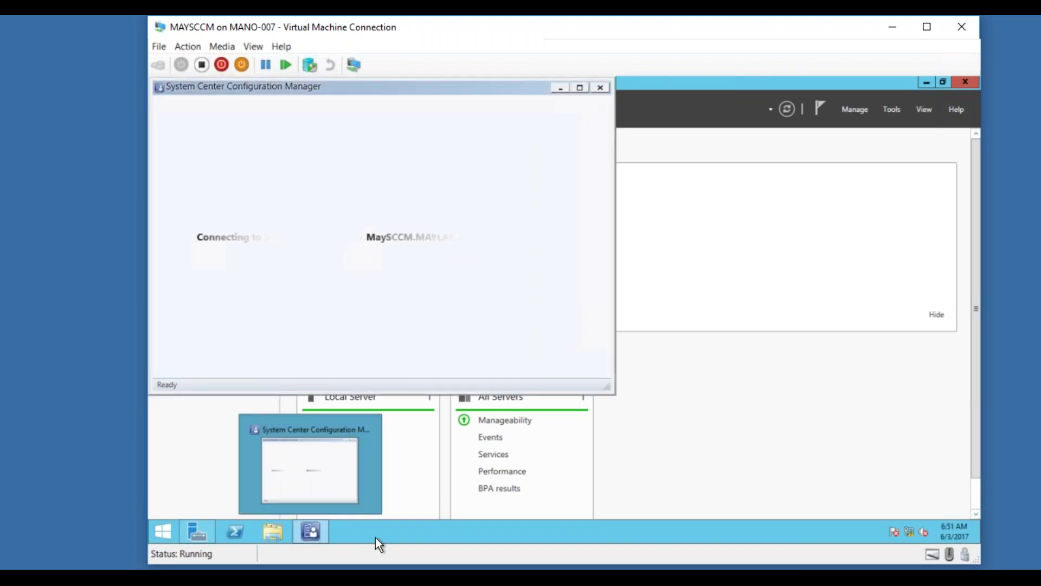
click(560, 88)
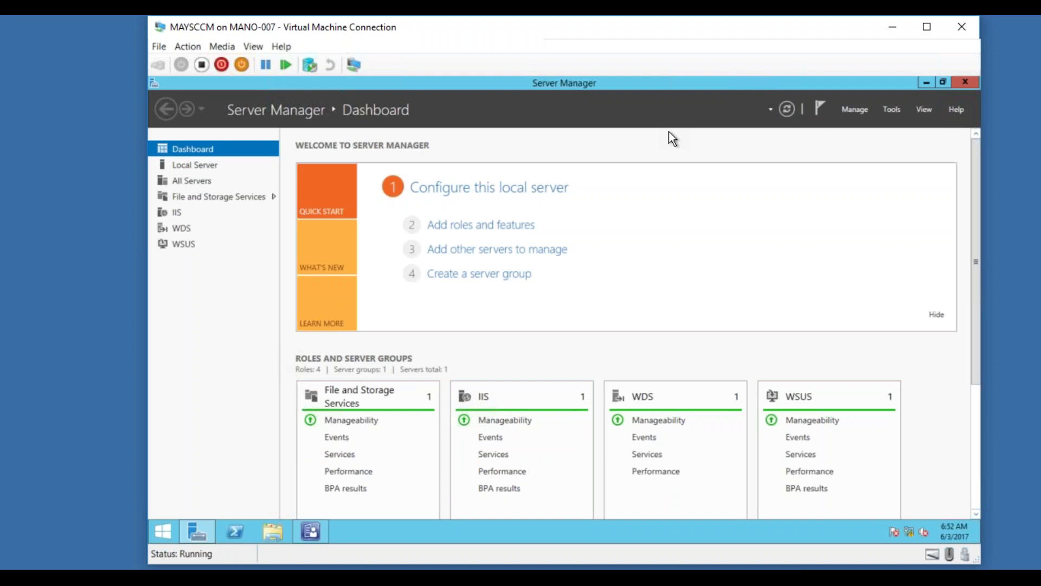
click(818, 110)
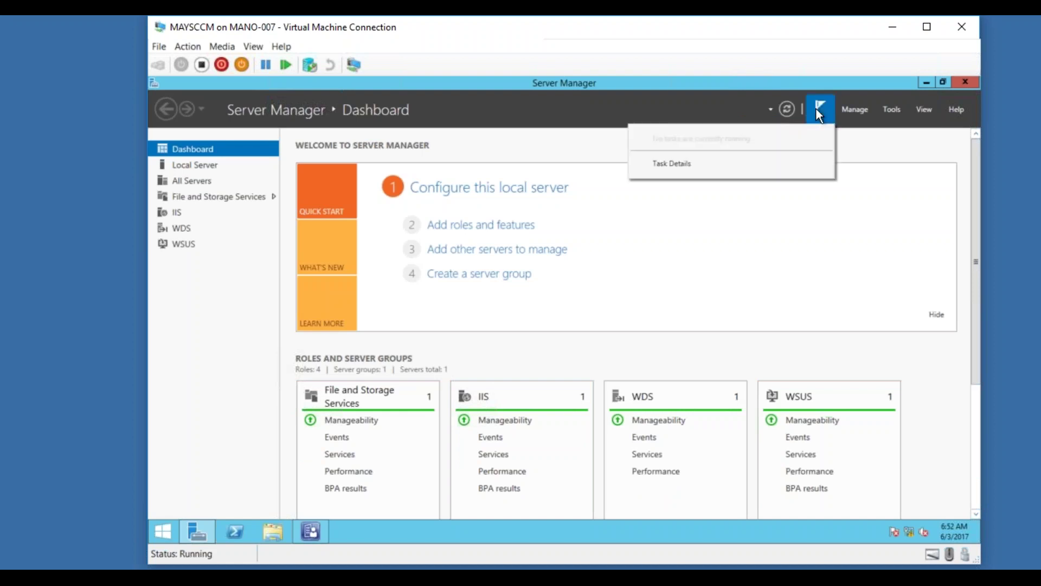
click(833, 203)
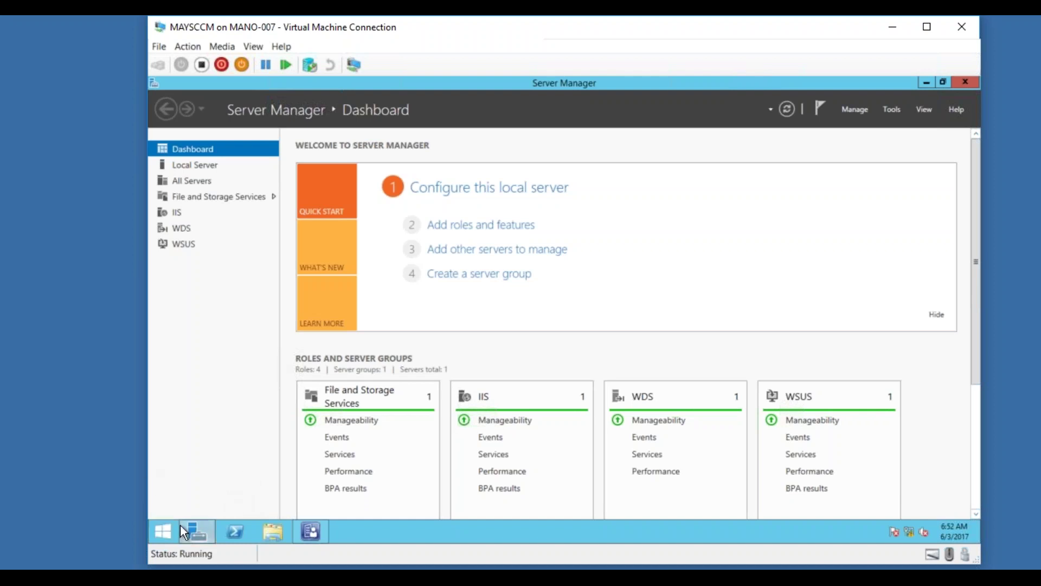
click(315, 531)
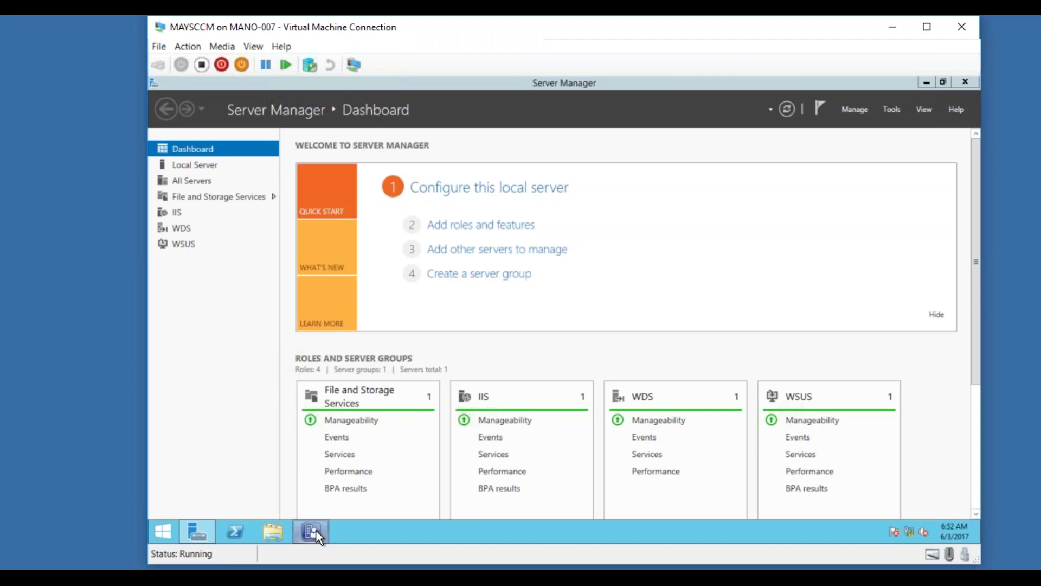
Maximize the console and launch Add Site System Roles for MAYSCCM.MAYLAB.com under Servers and Site System Roles.
click(579, 88)
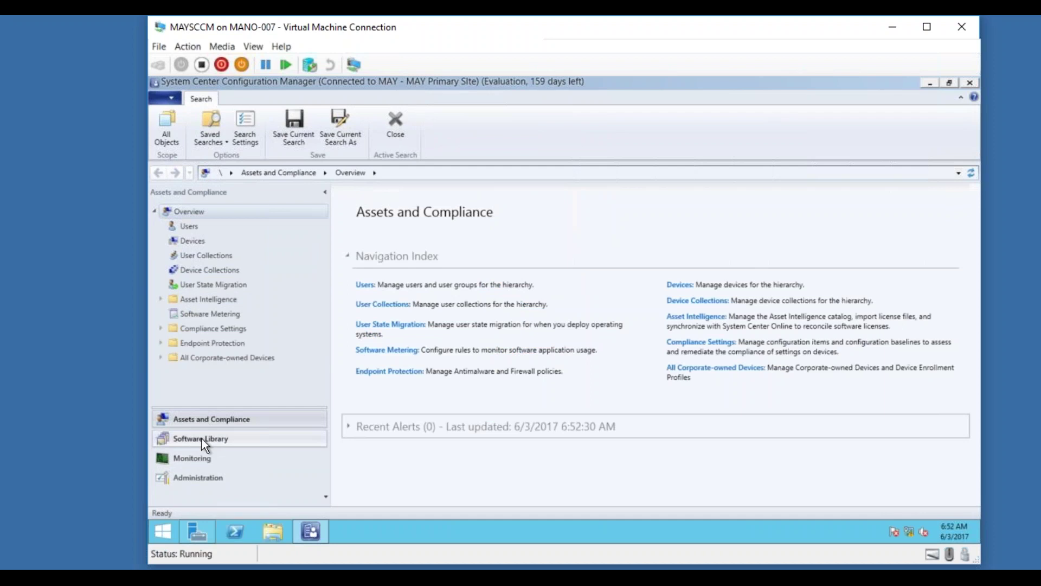
click(204, 477)
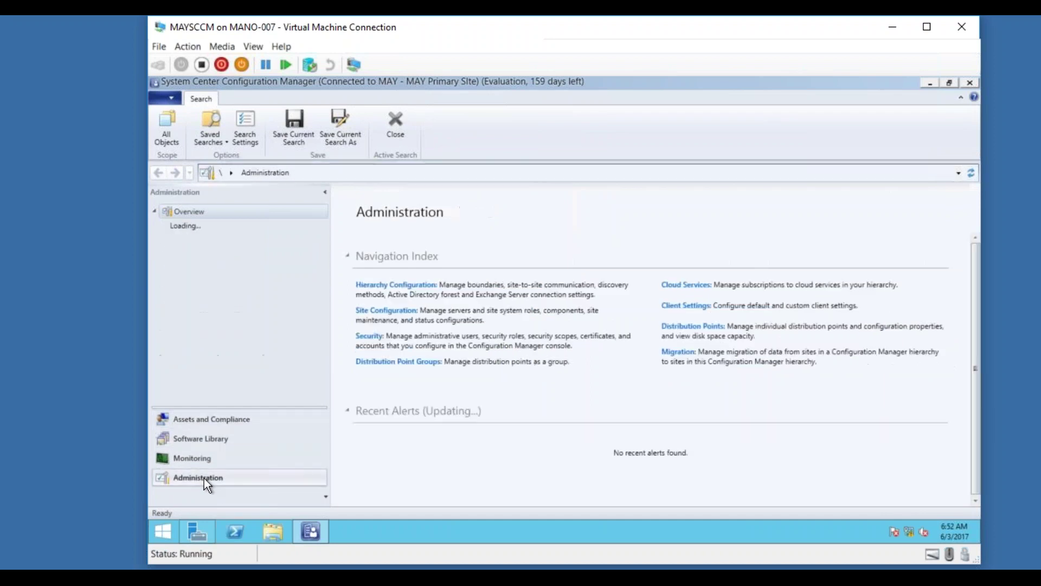
click(161, 254)
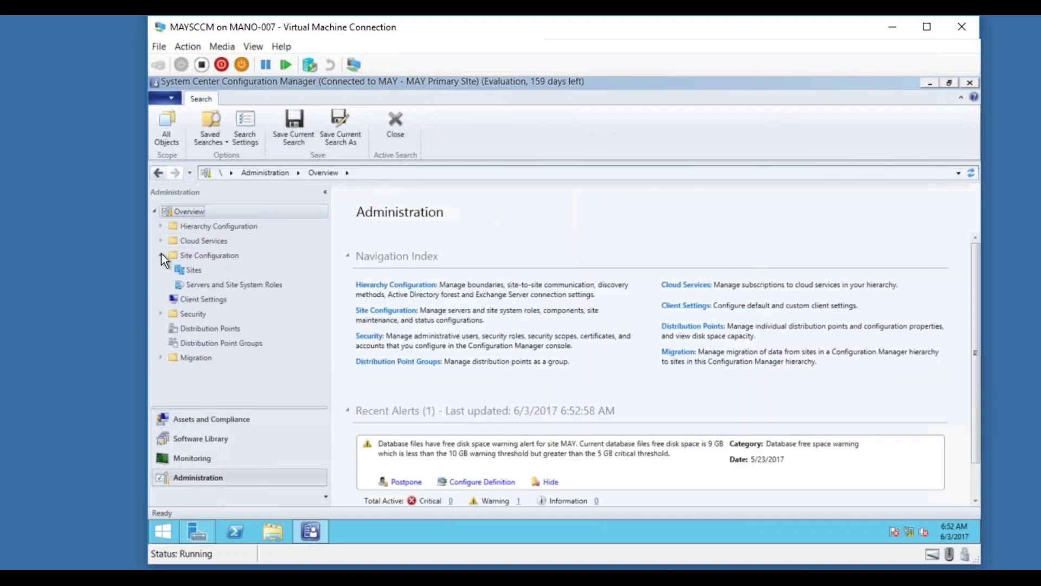
click(216, 284)
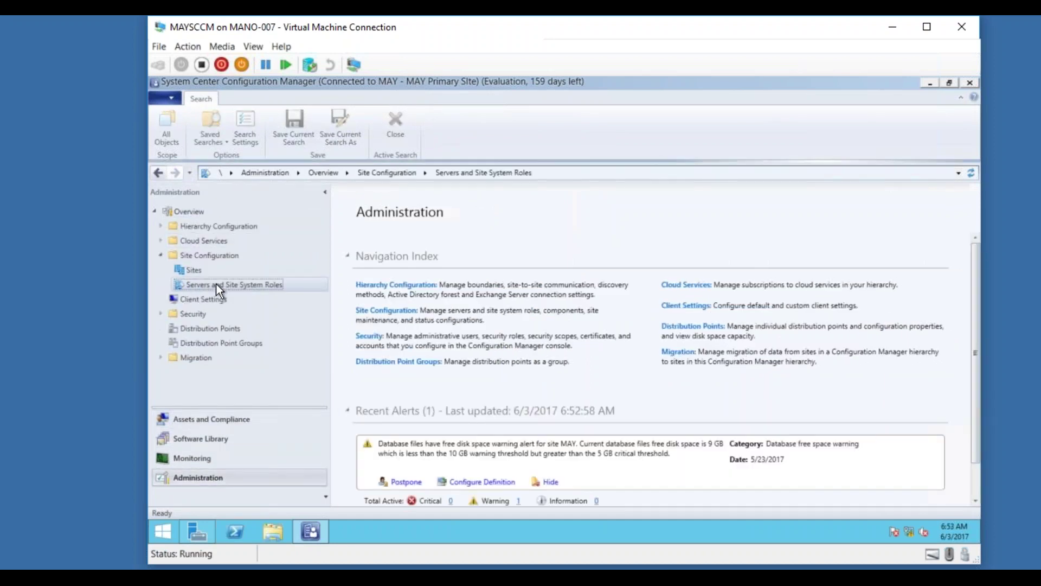
click(426, 240)
right_click(425, 239)
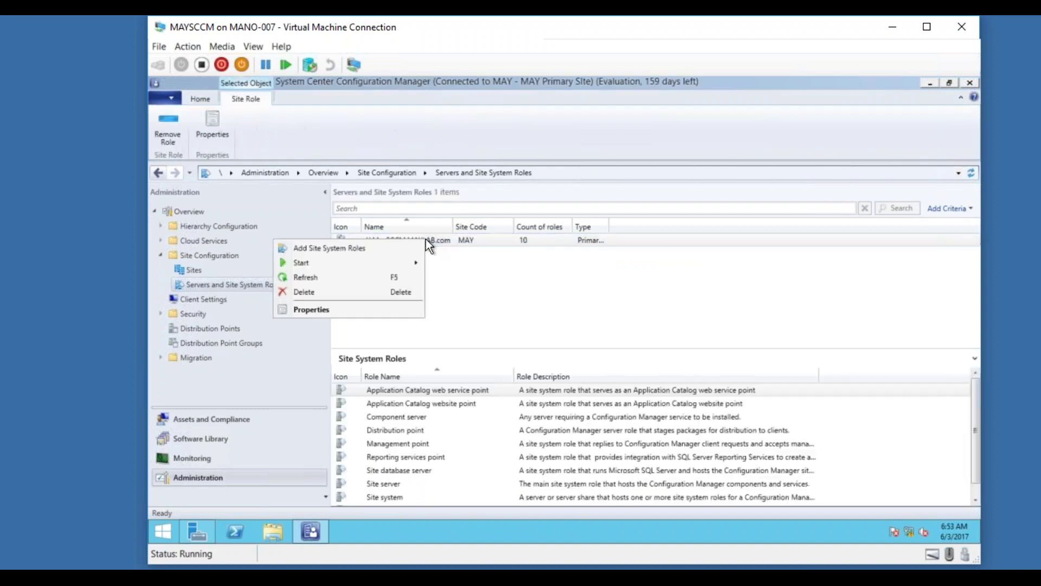
click(400, 250)
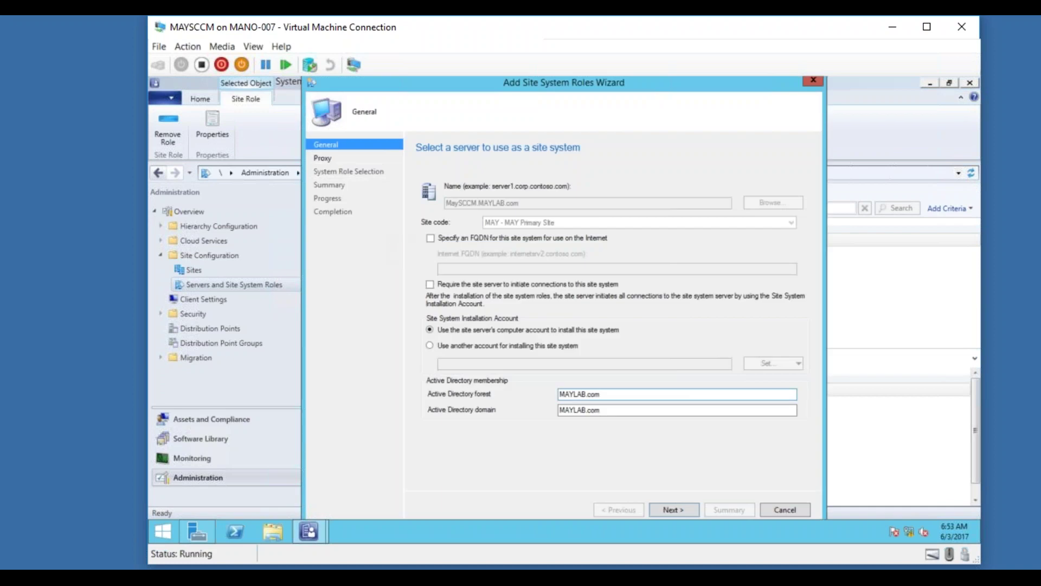
Skip past the General and Proxy pages and select the Software update point role.
click(672, 510)
click(673, 510)
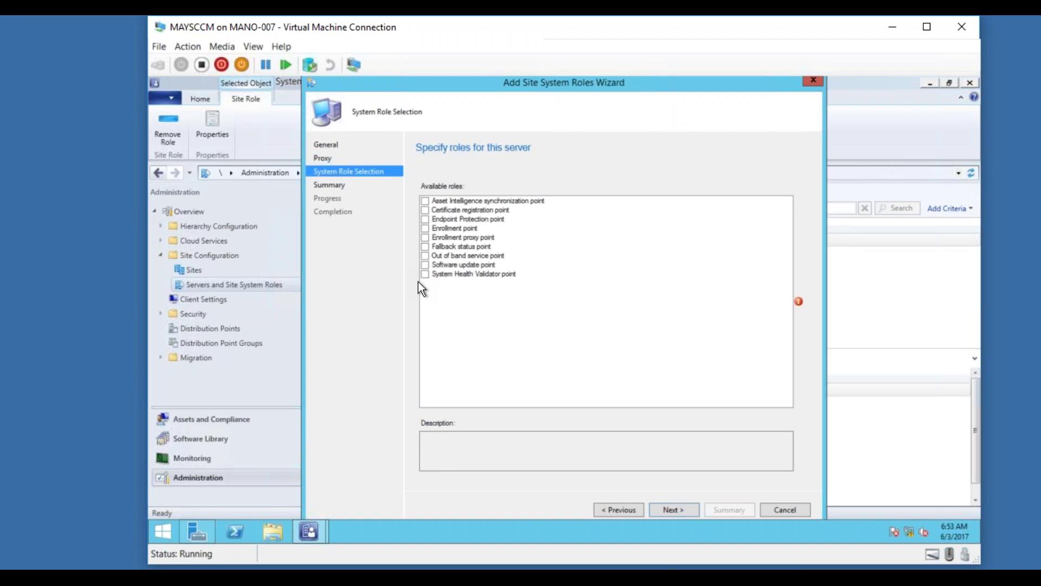
click(425, 264)
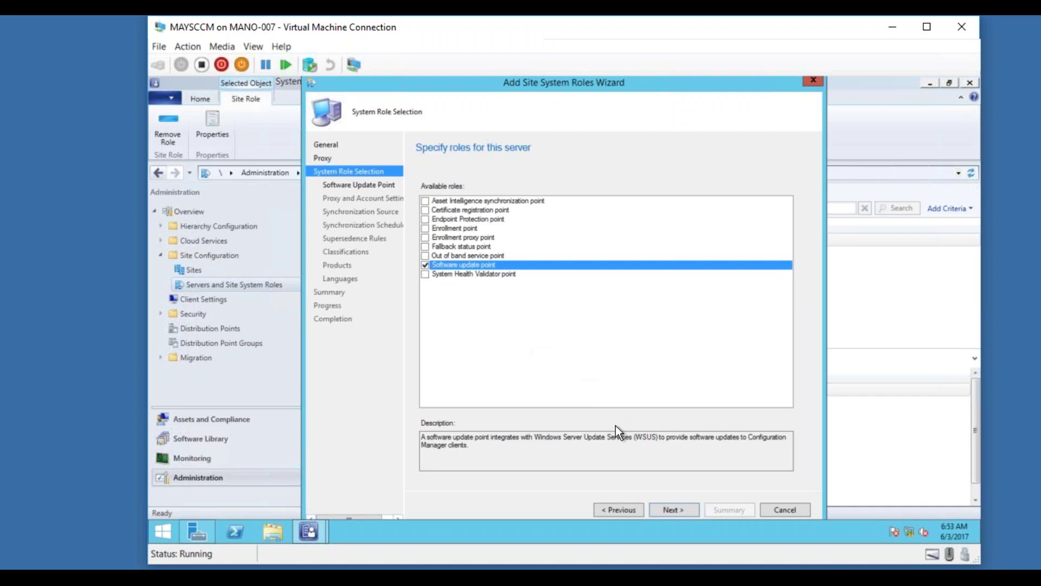
click(673, 510)
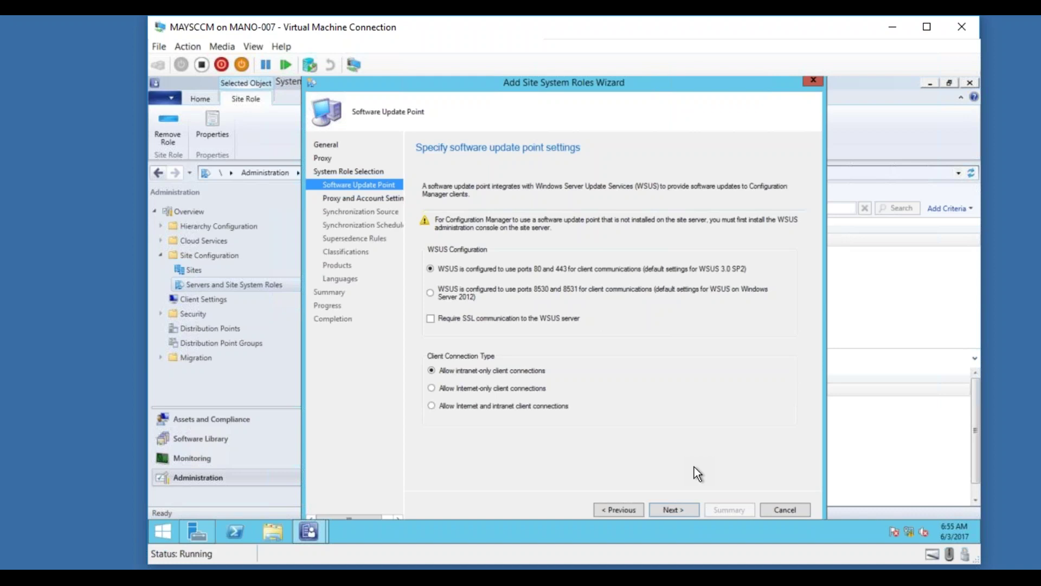
Accept the WSUS port settings and settle on the Proxy and Account Settings page.
click(682, 510)
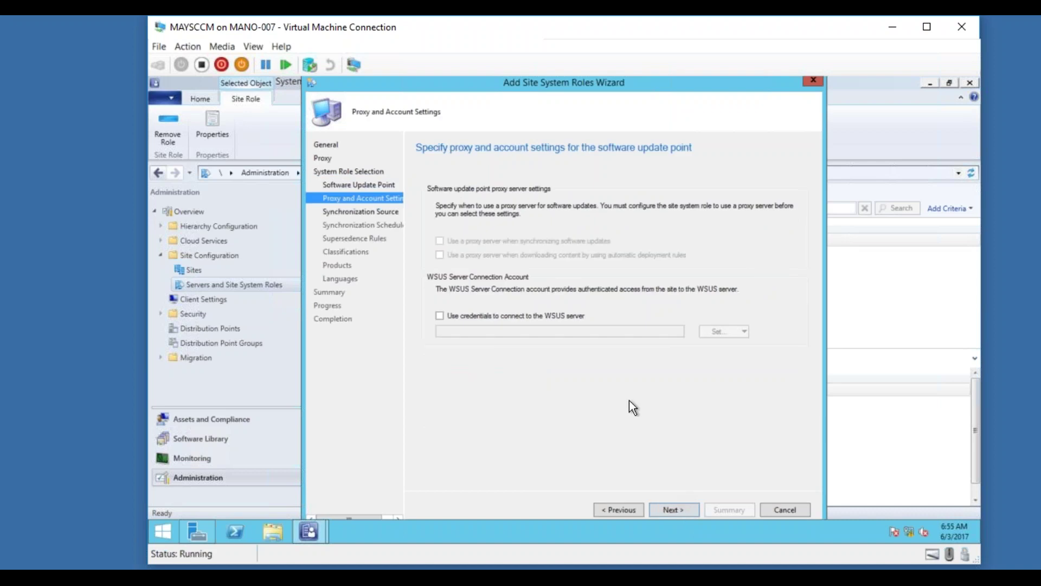
click(682, 510)
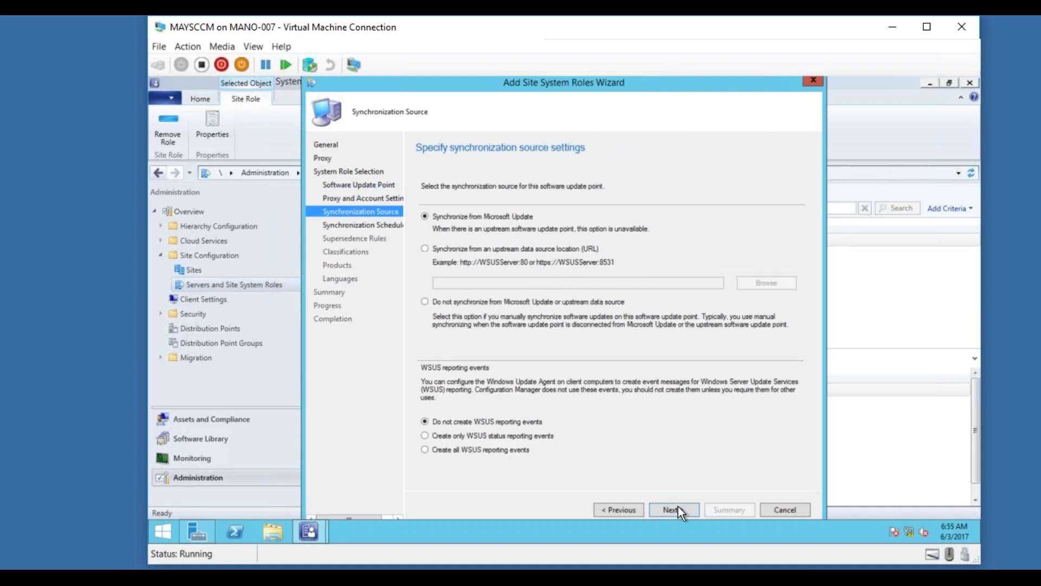
click(623, 504)
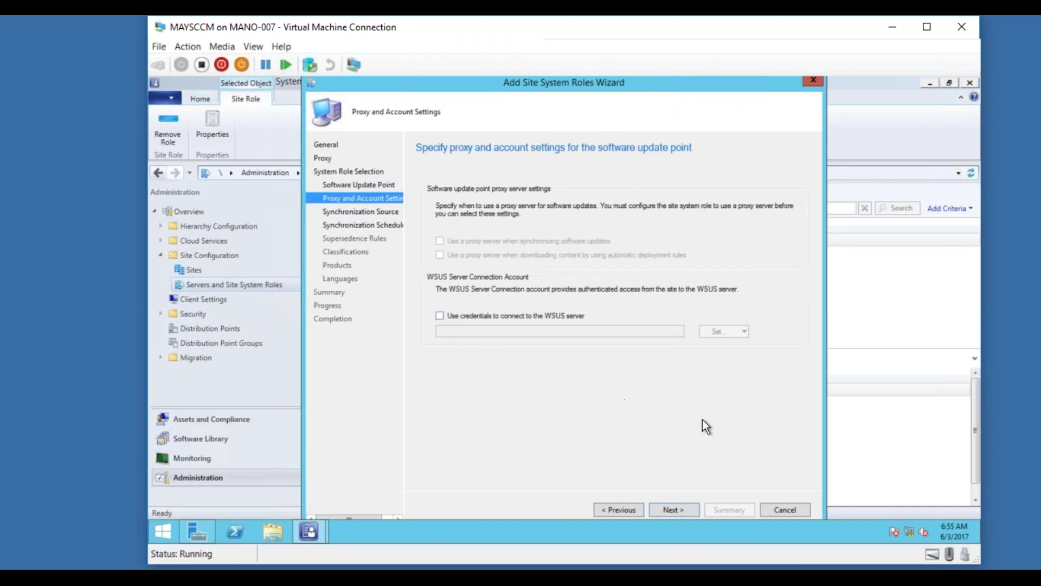
click(682, 513)
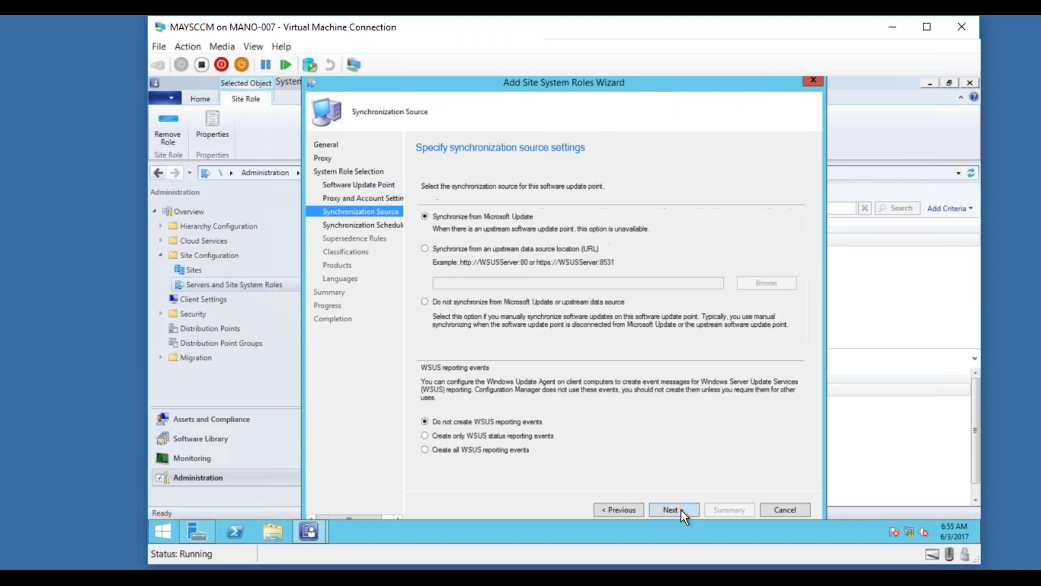
click(615, 510)
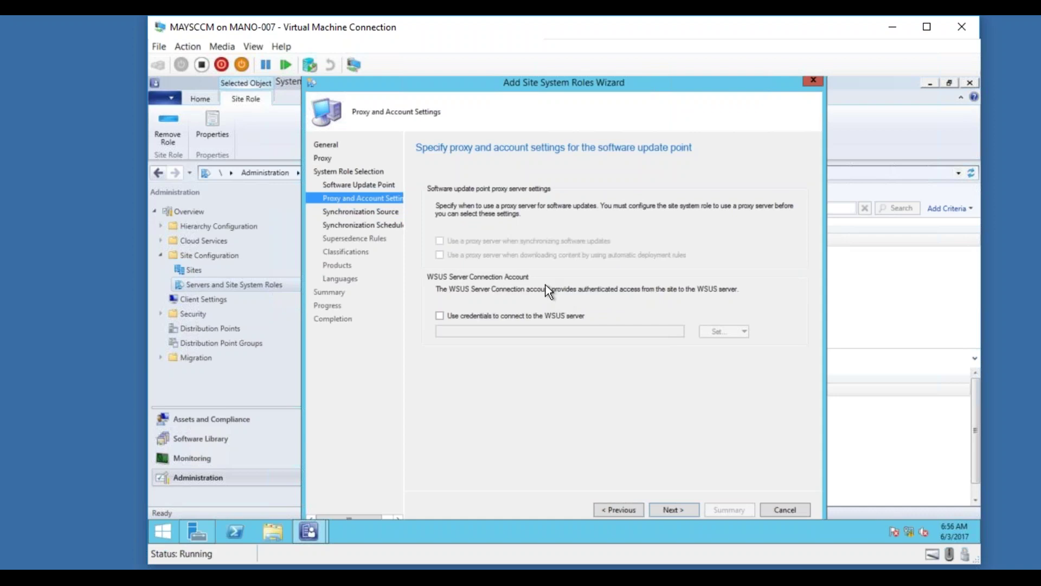
Use the existing domain administrator account as the WSUS server connection account.
click(440, 317)
click(728, 332)
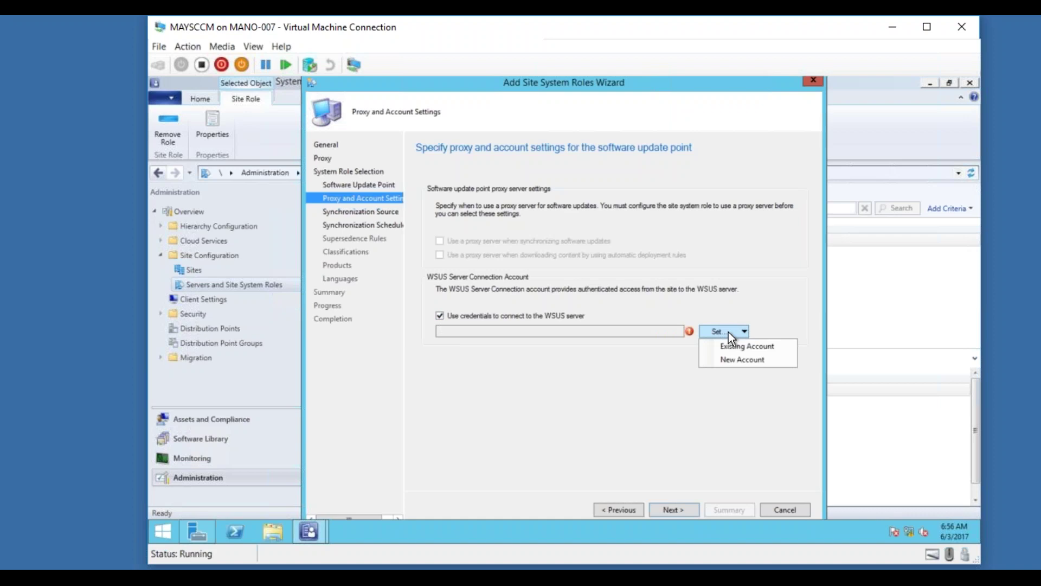
click(747, 344)
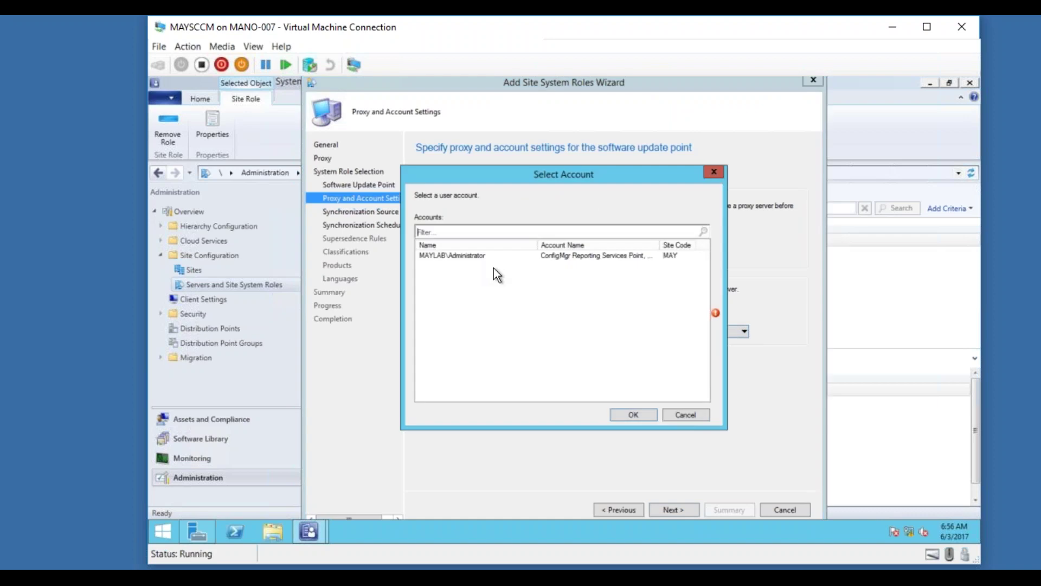
double_click(488, 256)
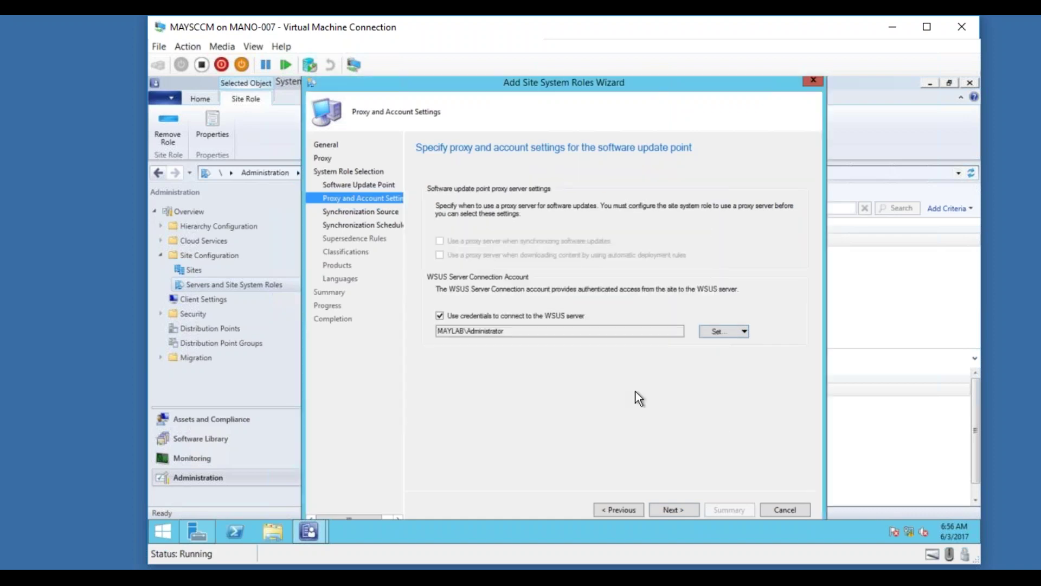
On the Synchronization Source page, try the upstream WSUS option, then keep Synchronize from Microsoft Update.
click(681, 515)
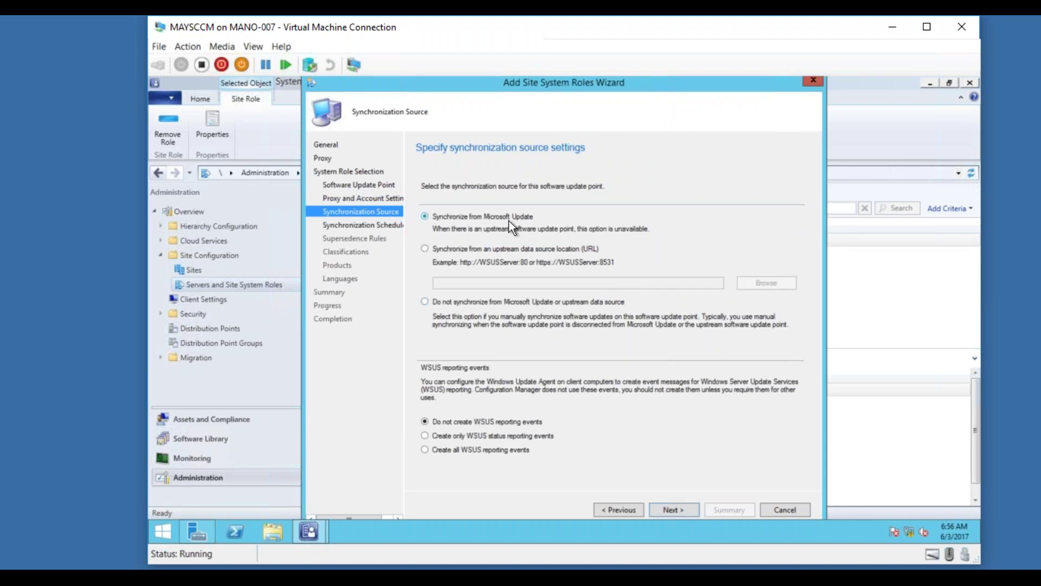
click(494, 251)
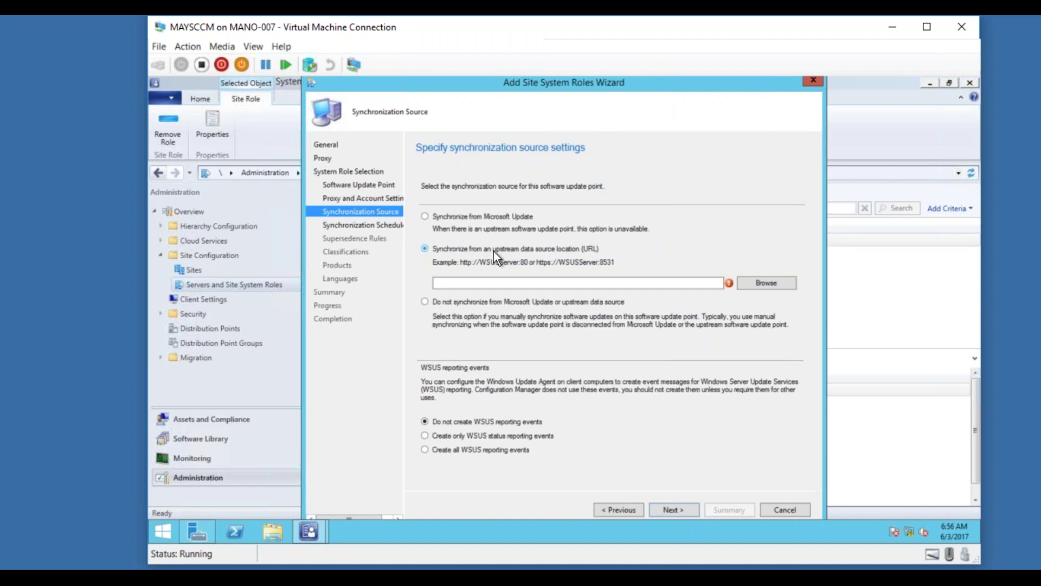
click(496, 219)
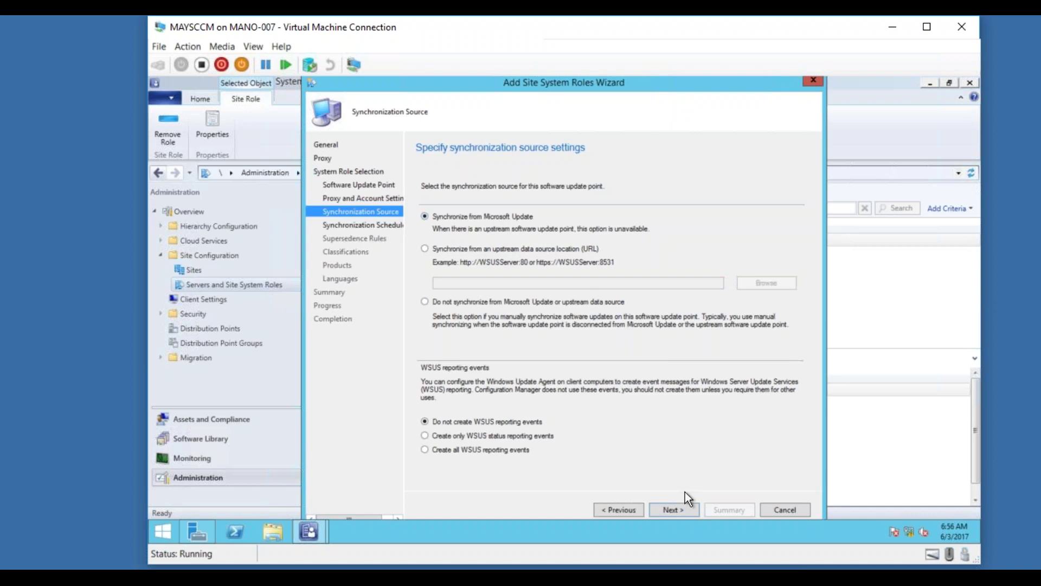
Enable scheduled synchronization with a simple 7-day schedule and proceed to Supersedence Rules.
click(672, 509)
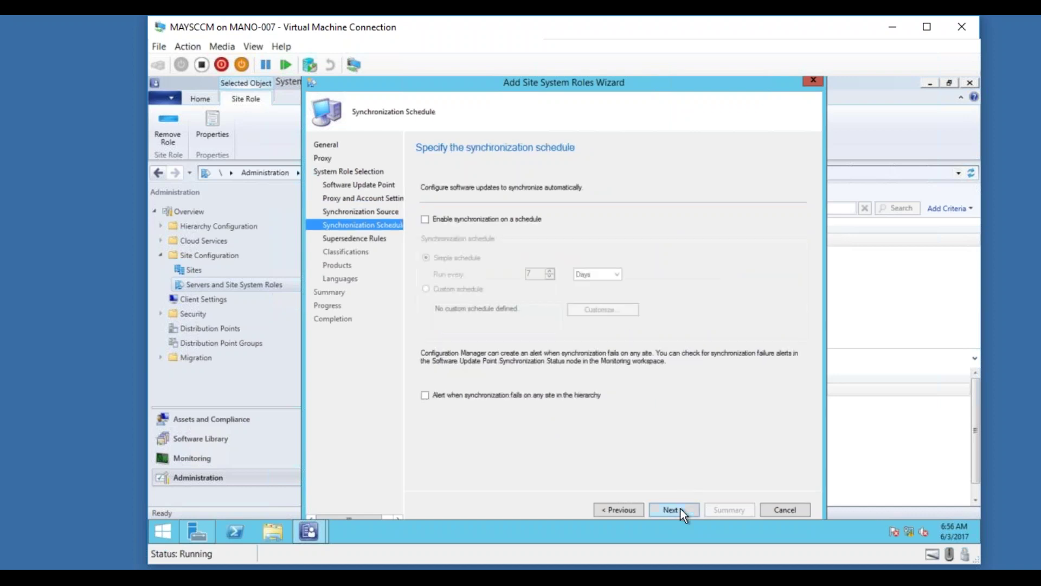
click(519, 218)
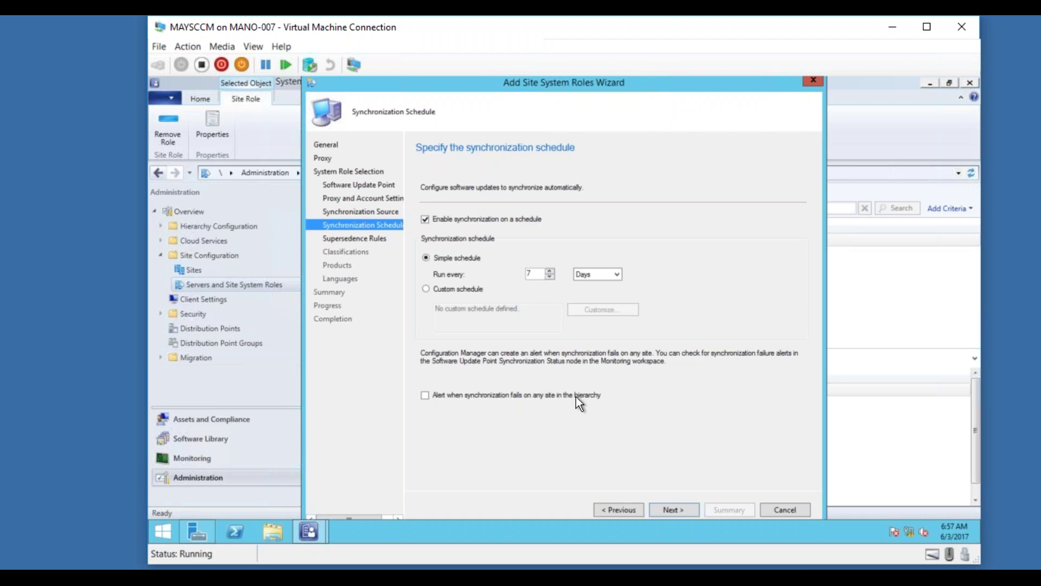
click(677, 512)
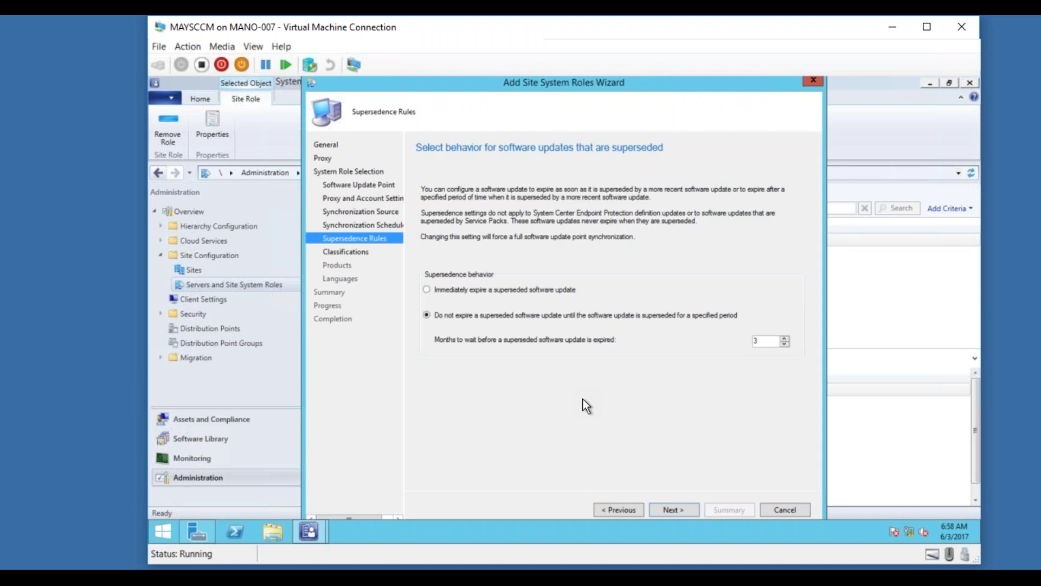
Select Immediately expire a superseded software update instead of the 3-month expiry.
click(513, 289)
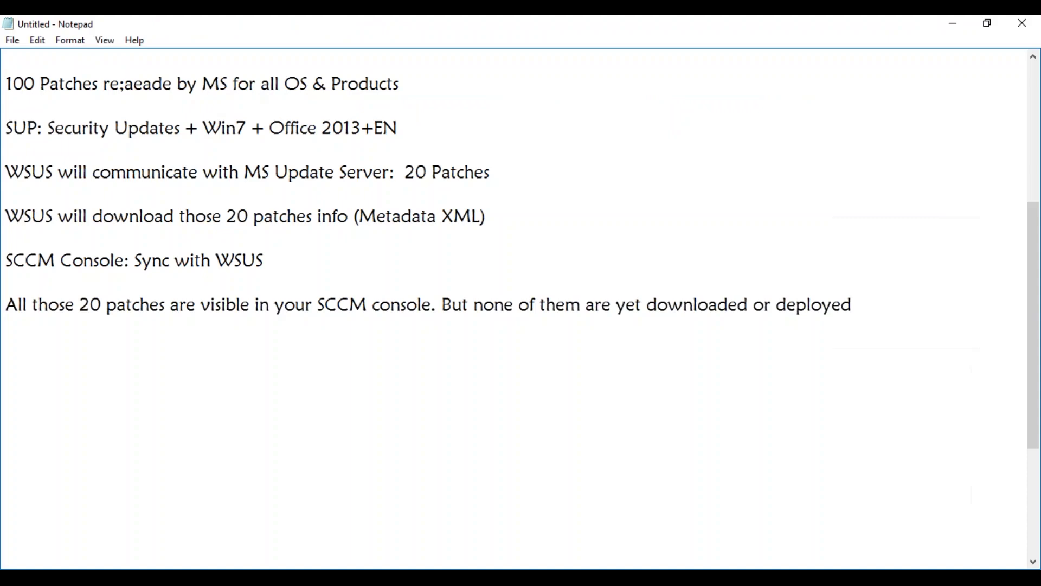
Add draft lines 'April: 1 Update' and 'May: Superseded and you have KB2' below the notes.
key(Return)
key(Return)
key(Return)
key(Return)
text(April: )
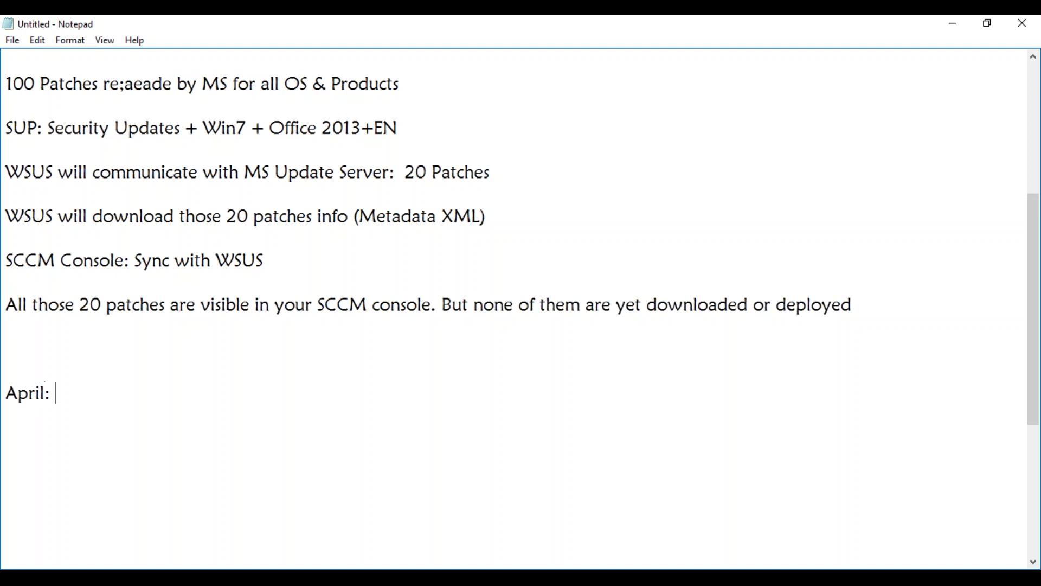
text(1 Update)
key(Return)
text(May: )
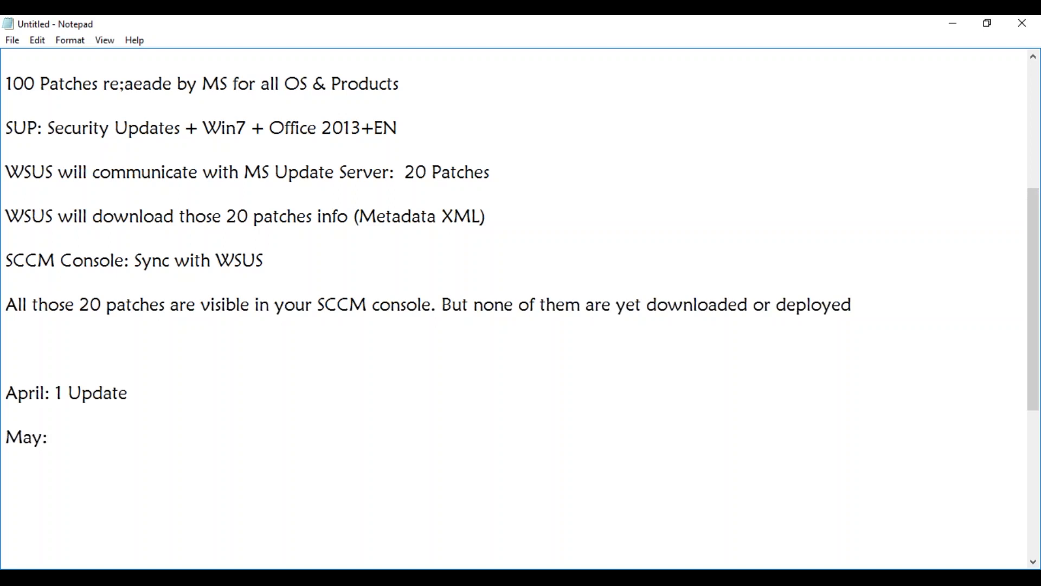
text(Superseded)
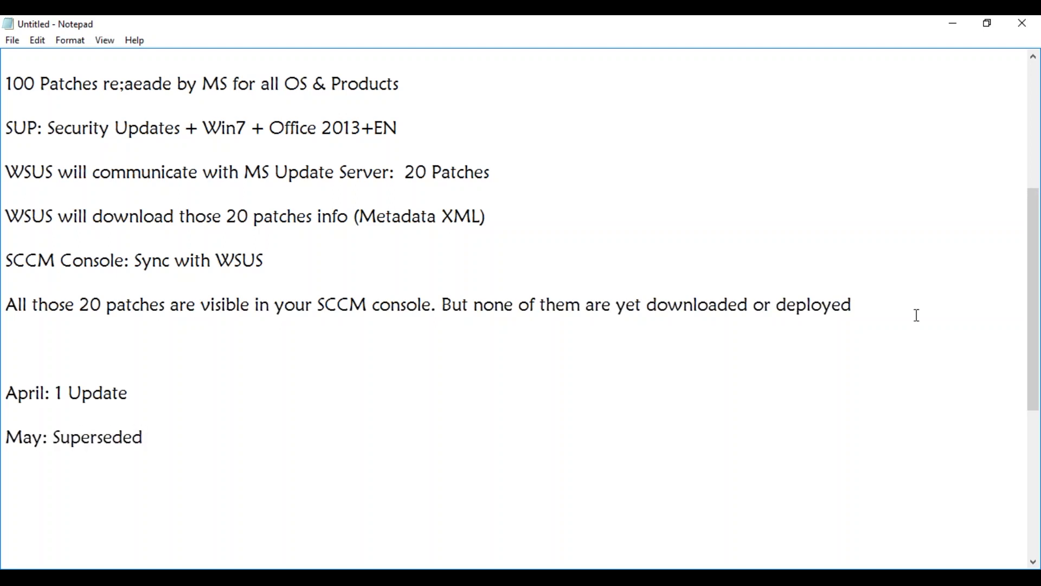
text( and you have KB2)
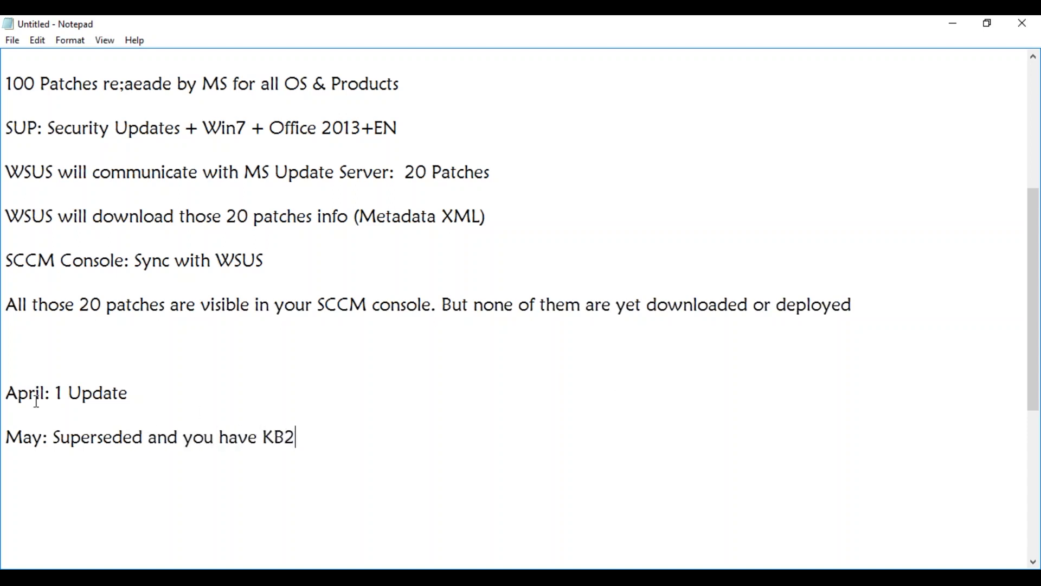
Correct the lines to 'April: KB1 Update' and 'May: KB1 is Superseded by KB2'.
click(55, 391)
text(KB1)
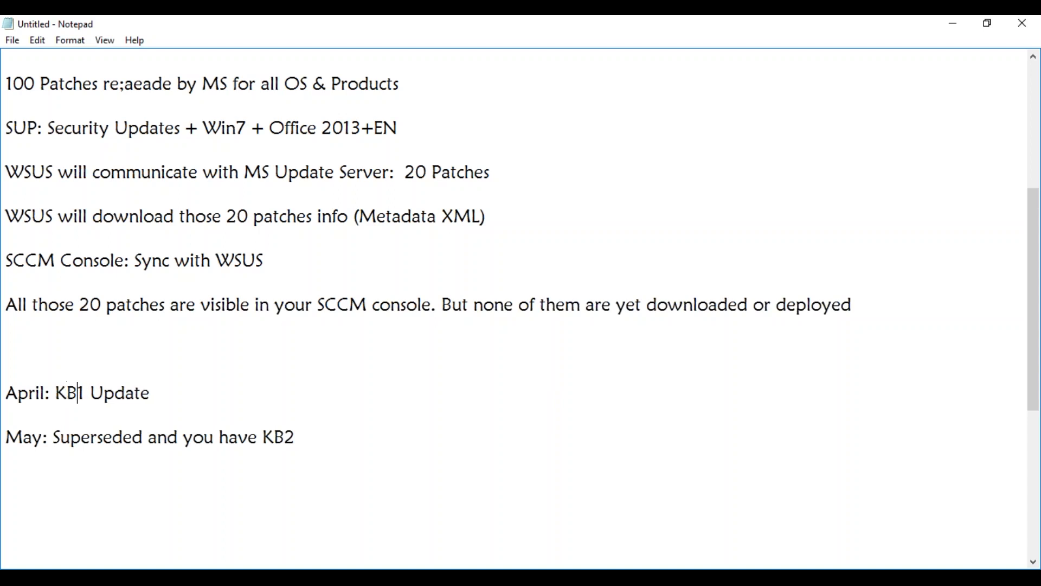
key(Delete)
text(KB1 is)
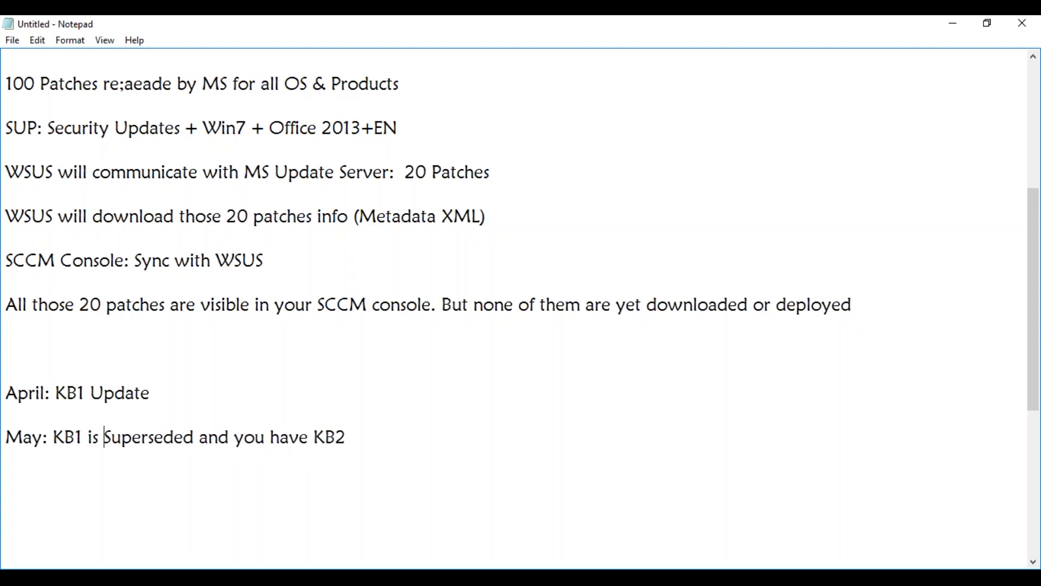
drag(200, 437, 300, 438)
key(BackSpace)
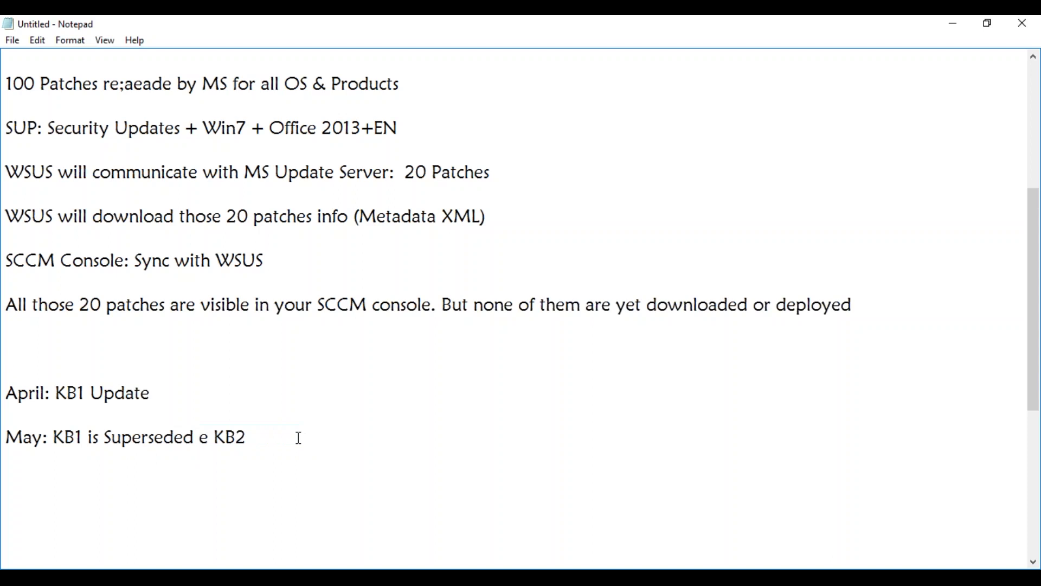
key(Delete)
text(by)
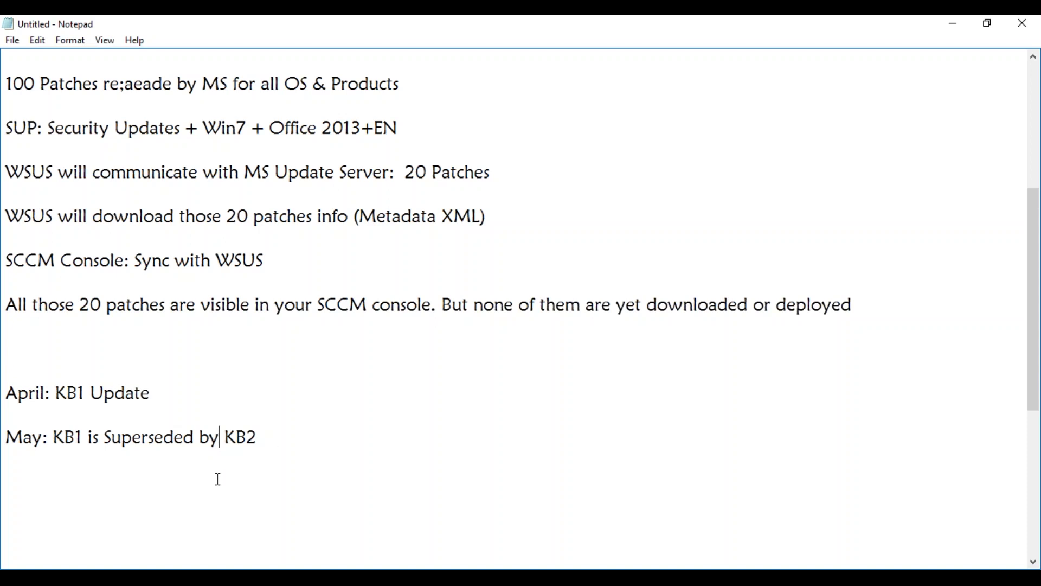
click(120, 579)
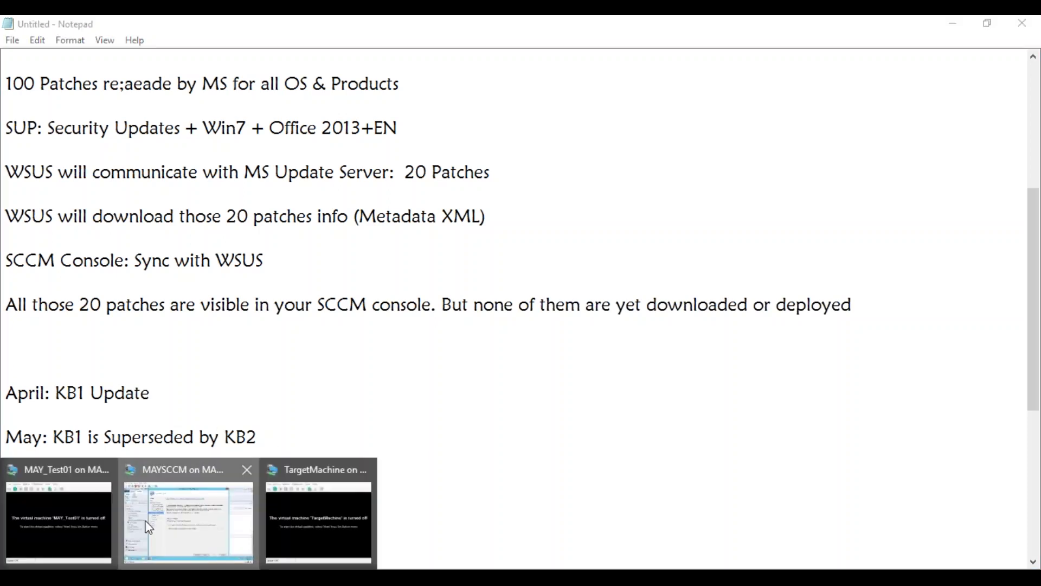
Bring the MAYSCCM virtual machine window with the wizard's Supersedence Rules page to the front.
click(188, 515)
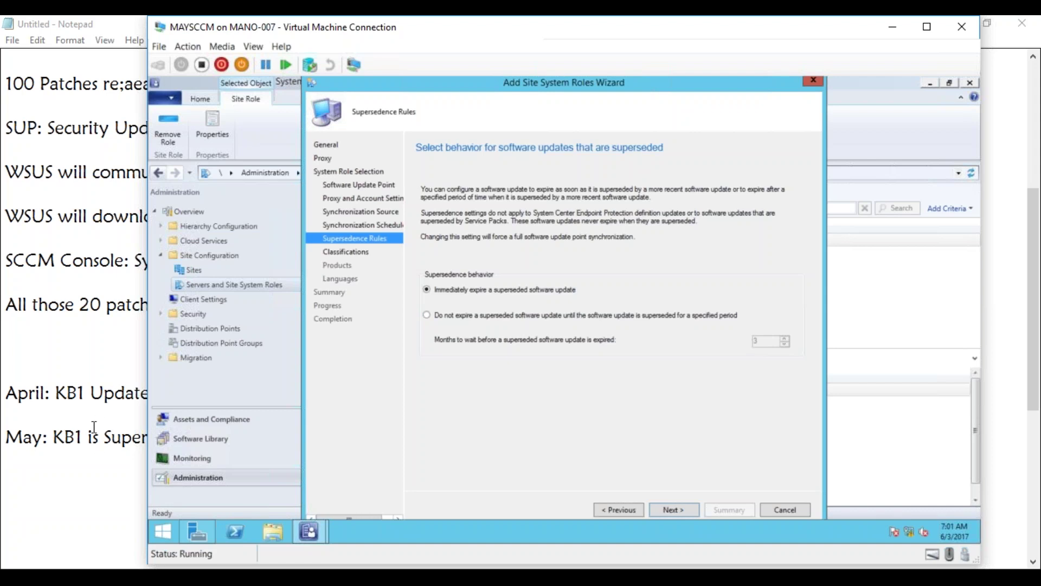
Return to the Notepad notes and place the cursor at the end of the April line.
double_click(71, 400)
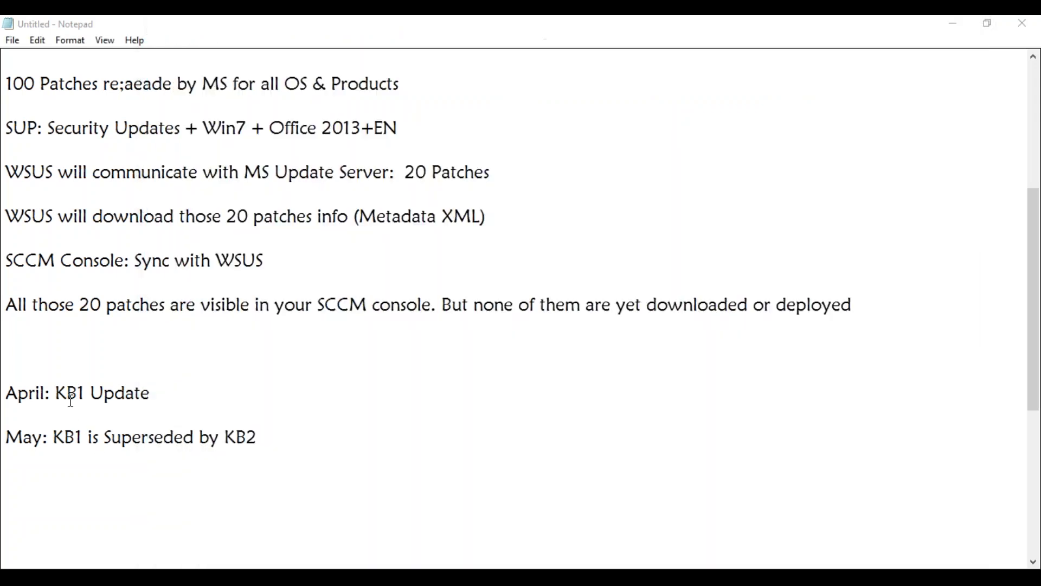
click(146, 421)
click(275, 440)
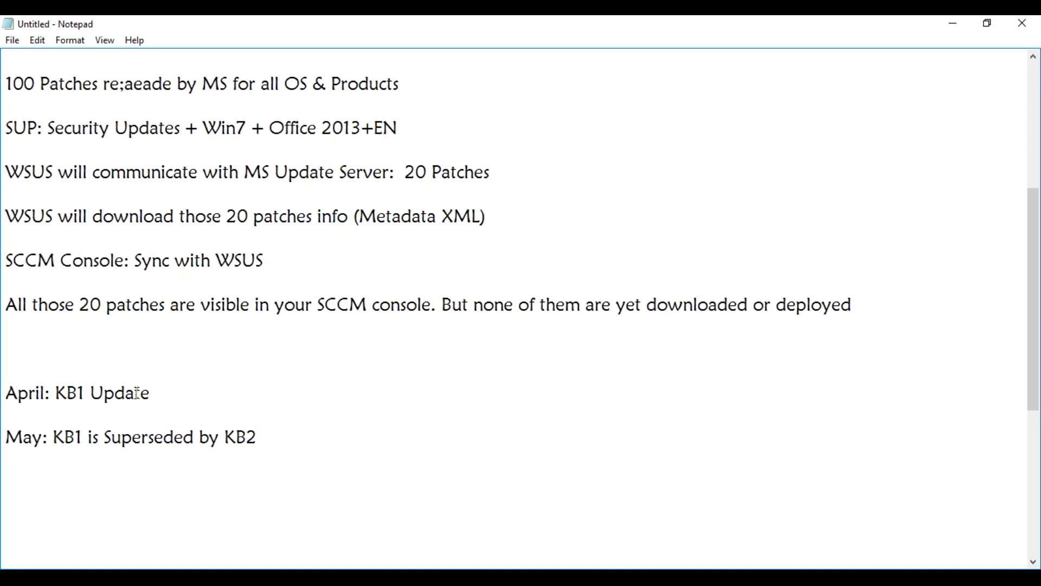
click(150, 394)
click(273, 437)
click(201, 389)
text(:)
key(BackSpace)
key(BackSpace)
Insert a new line 'Deploying KB1 to prod' between the April and May entries.
click(8, 436)
key(Return)
key(Up)
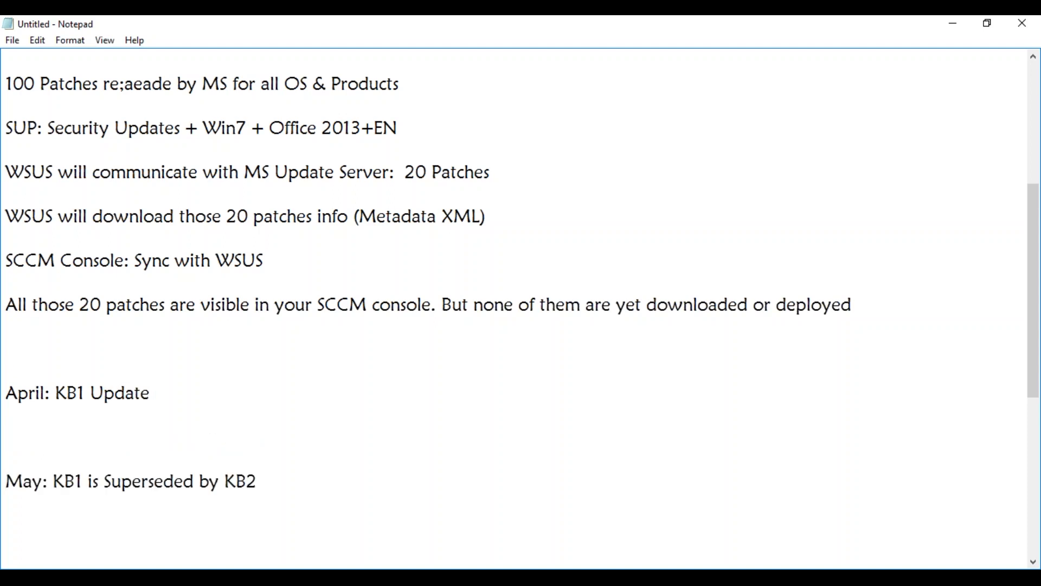
text(Deploying KB1 to prod)
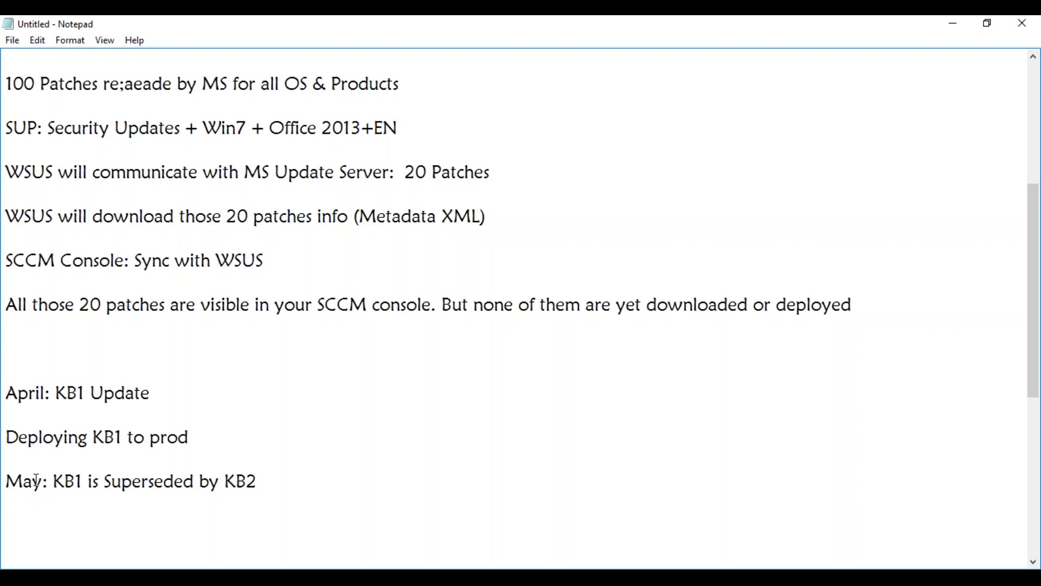
Change the supersedence line's month from May to Jun.
drag(45, 481, 5, 481)
text(JUn)
click(26, 482)
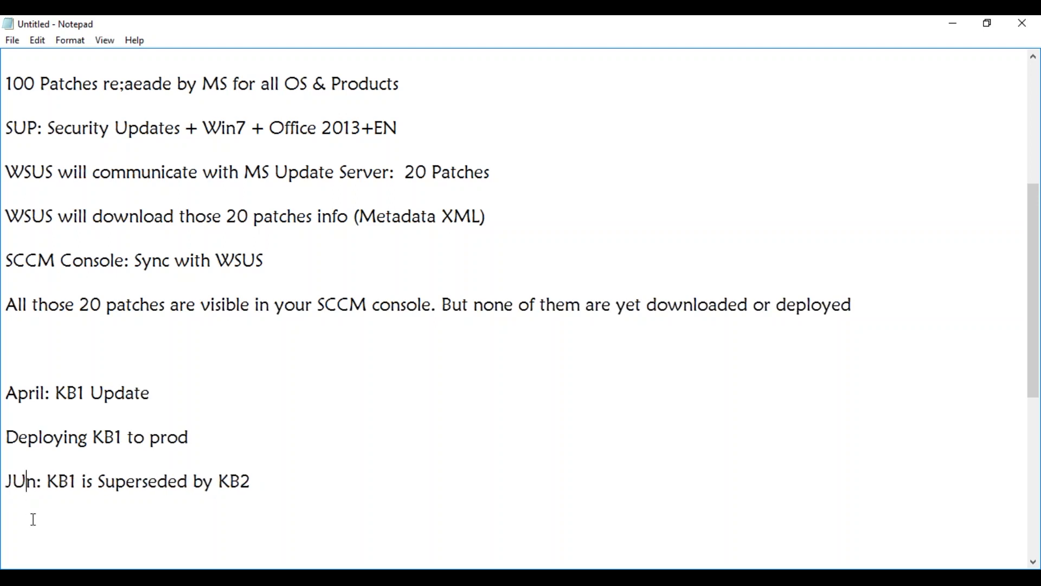
key(BackSpace)
text(u)
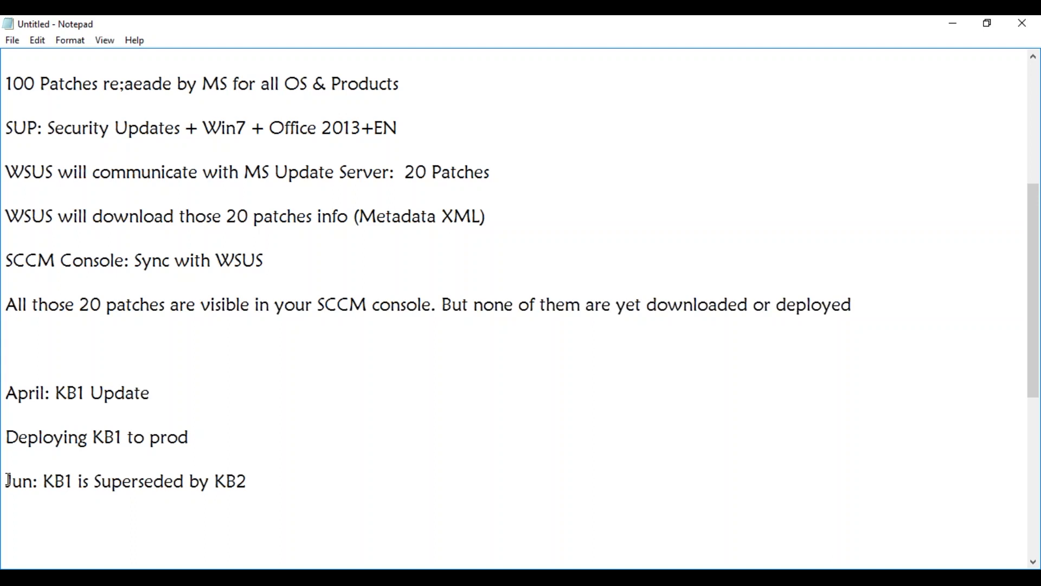
Prefix the deployment line with 'Mau:' and change Deploying to Deployed.
click(5, 437)
text(Mau:)
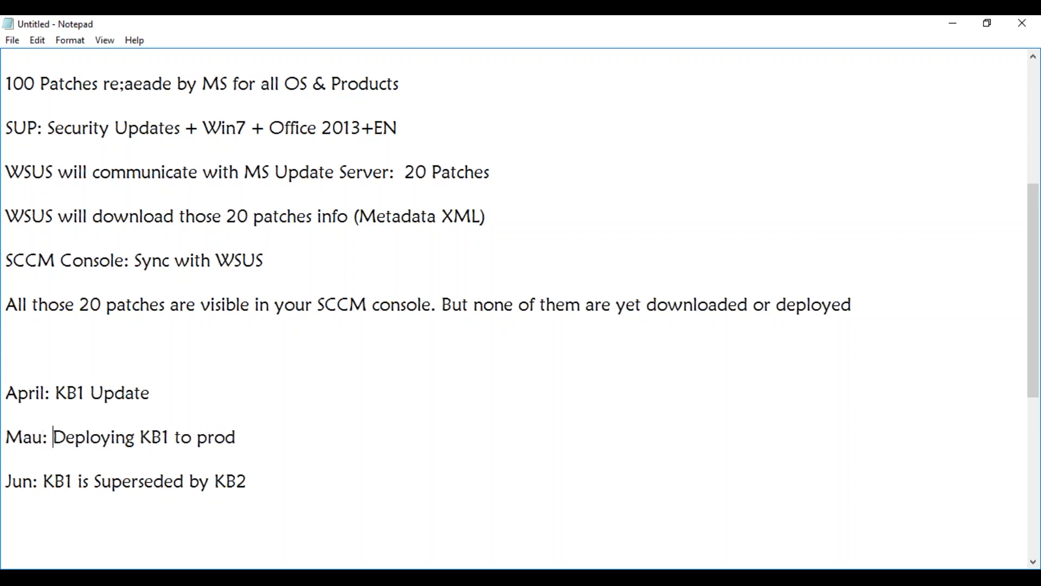
click(139, 437)
key(BackSpace)
key(BackSpace)
key(BackSpace)
key(BackSpace)
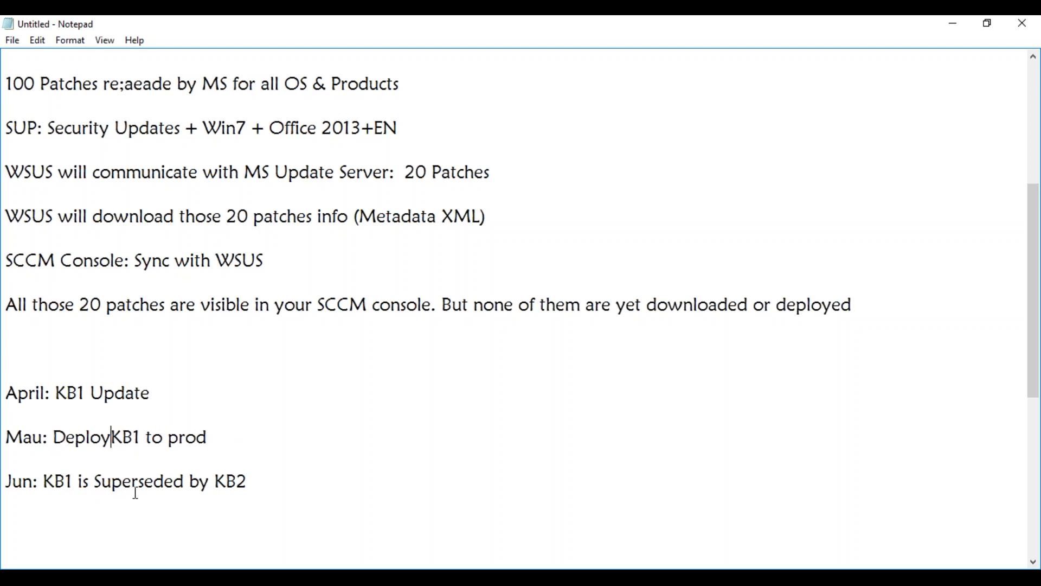
text(ed)
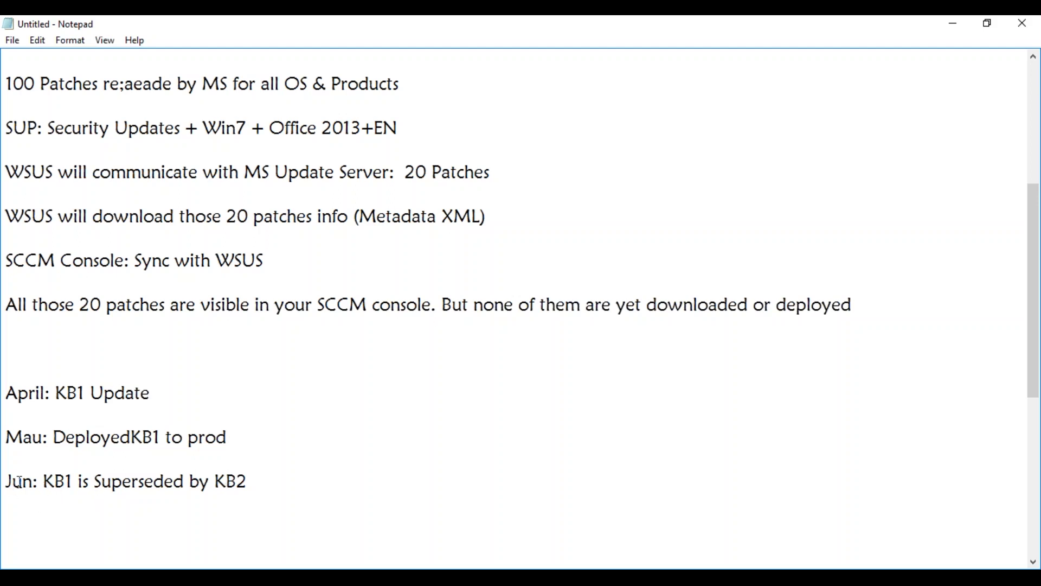
click(264, 487)
Add a line 'JUly: KB2 is deployed to prod' below the Jun entry.
key(Return)
key(Return)
key(Return)
text(JUl)
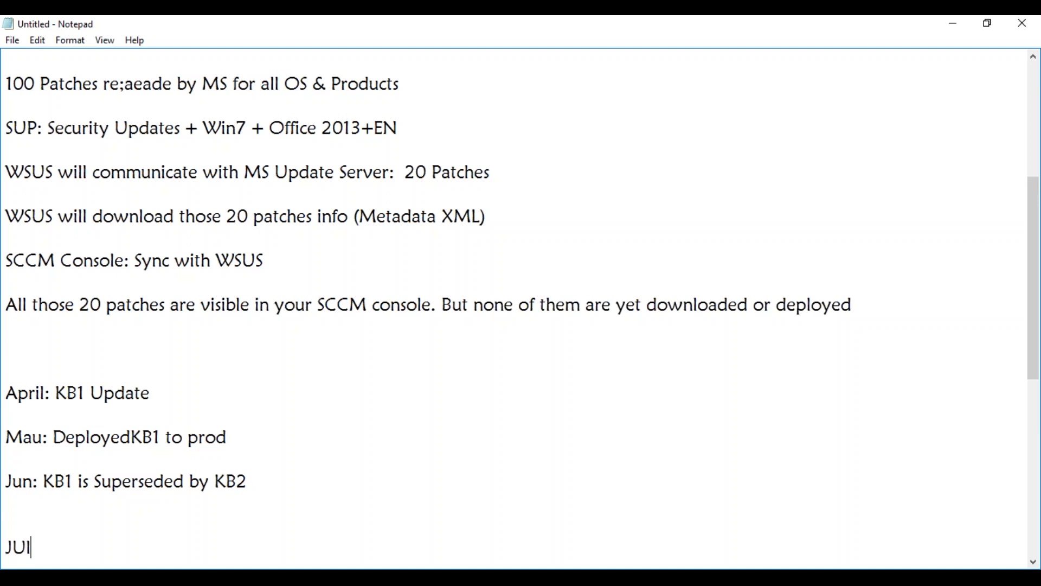
text(y: KB2 is deployed to prod)
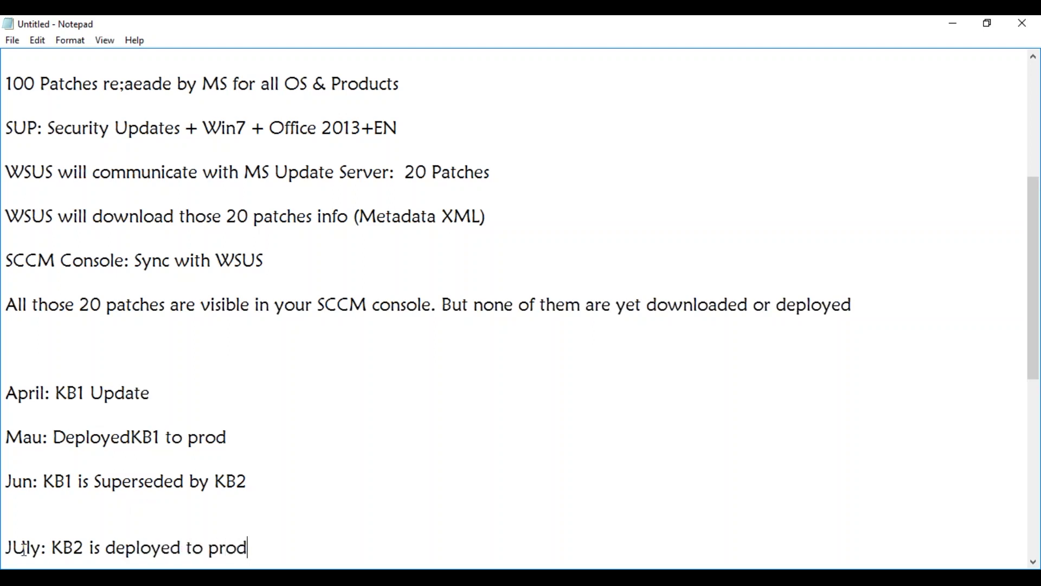
Fix the 'Mau' typo so the deployment line reads 'May'.
click(42, 438)
key(BackSpace)
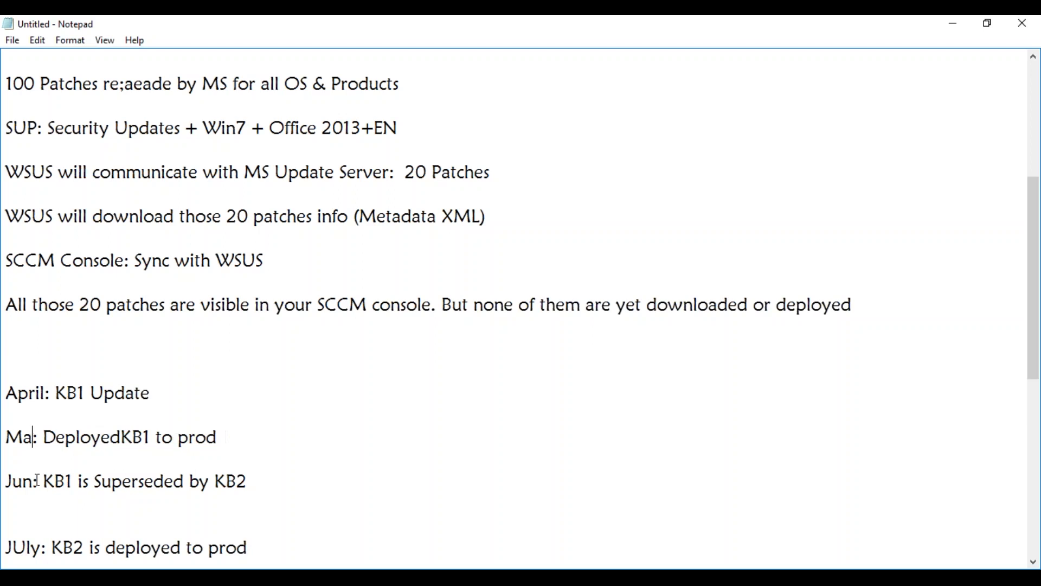
text(y)
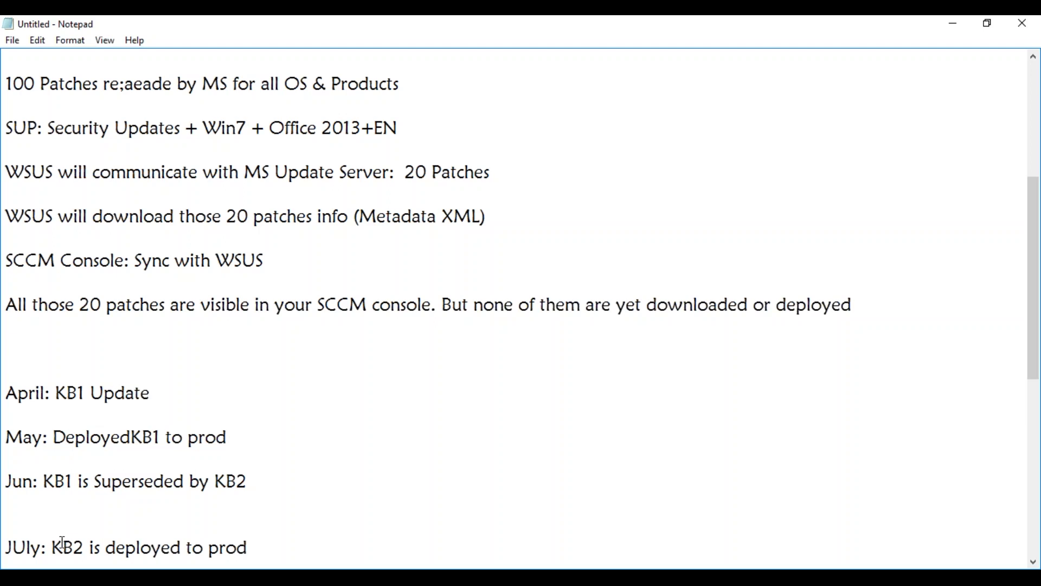
Correct 'JUly' to 'July' in the Notepad notes and minimize Notepad.
click(27, 547)
key(BackSpace)
text(u)
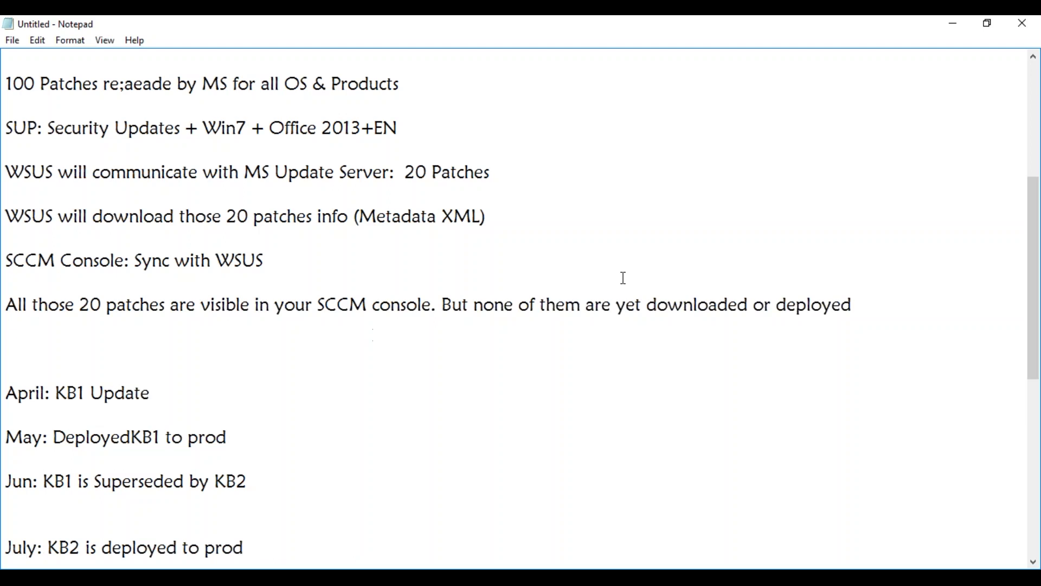
click(955, 24)
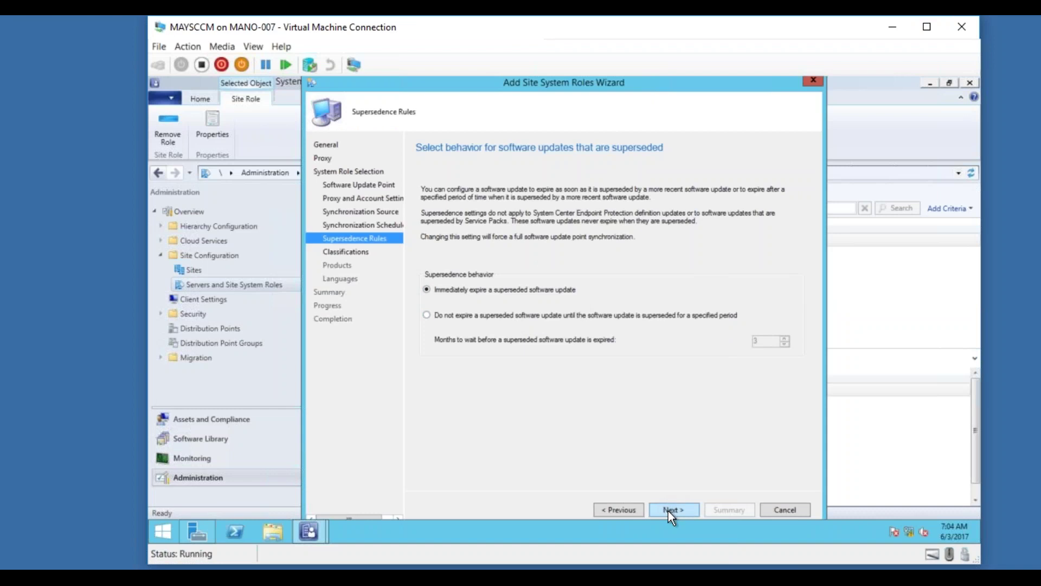
Keep superseded updates expiring immediately, then untick Service Packs on the Classifications page.
click(520, 316)
click(532, 290)
click(661, 506)
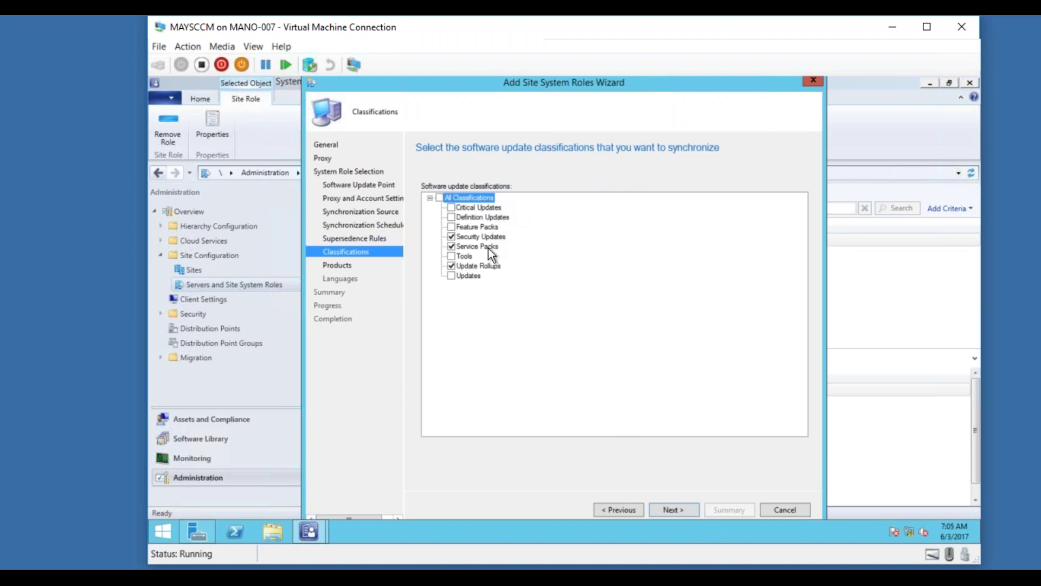
click(452, 246)
Advance to the Products page and expand All Products, Microsoft and Windows.
click(675, 510)
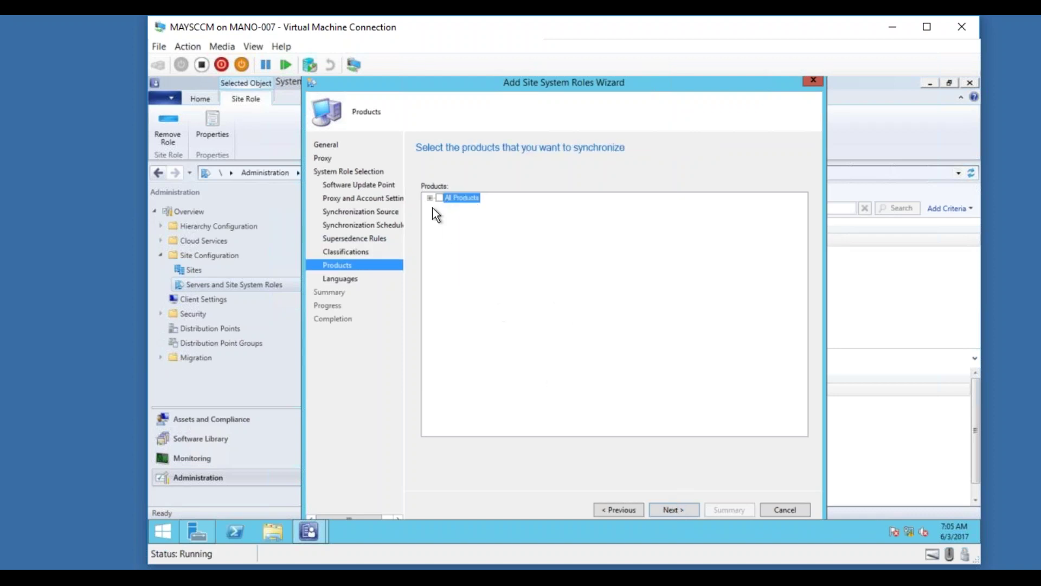
click(430, 198)
click(442, 207)
drag(801, 349, 798, 410)
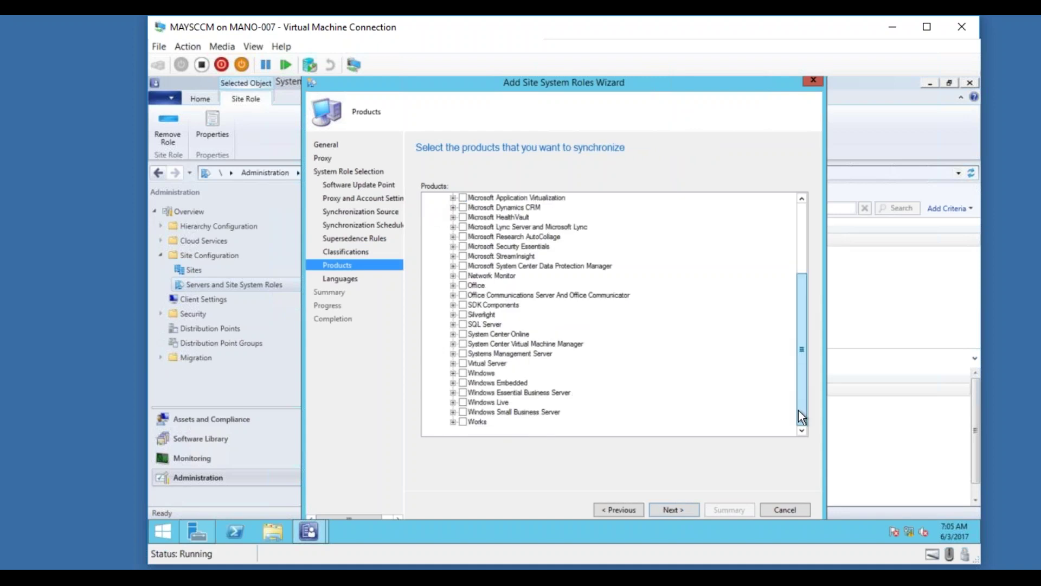
click(451, 373)
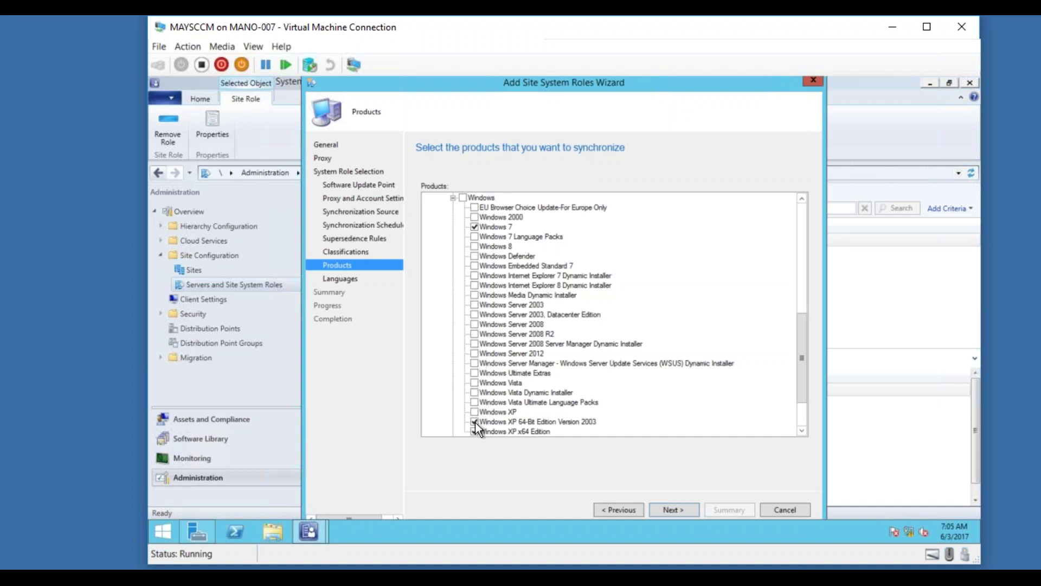
Expand Windows Embedded, Essential Business Server, Windows Live, Small Business Server and Works.
drag(808, 384, 803, 422)
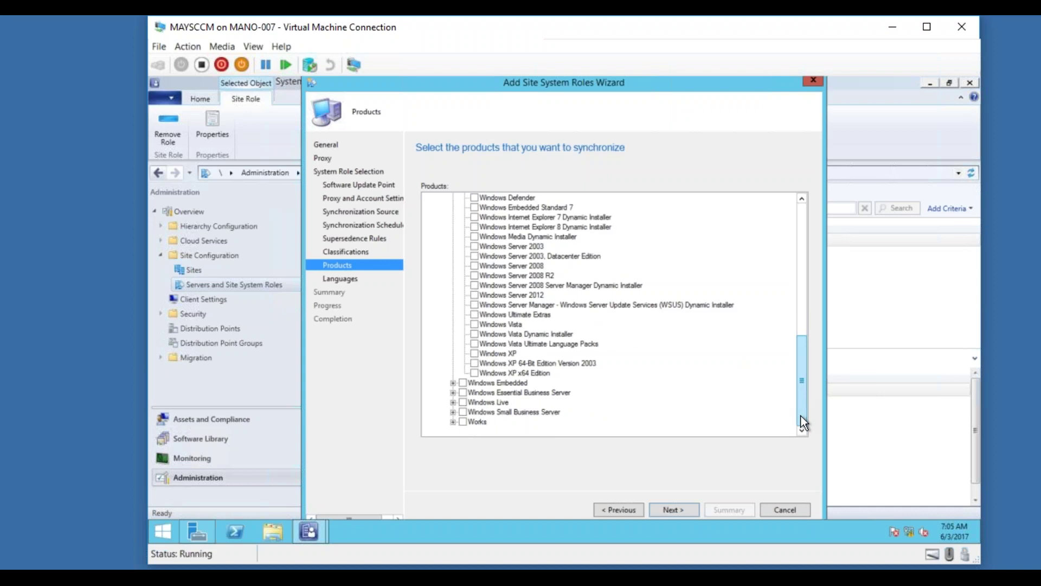
click(453, 383)
click(453, 401)
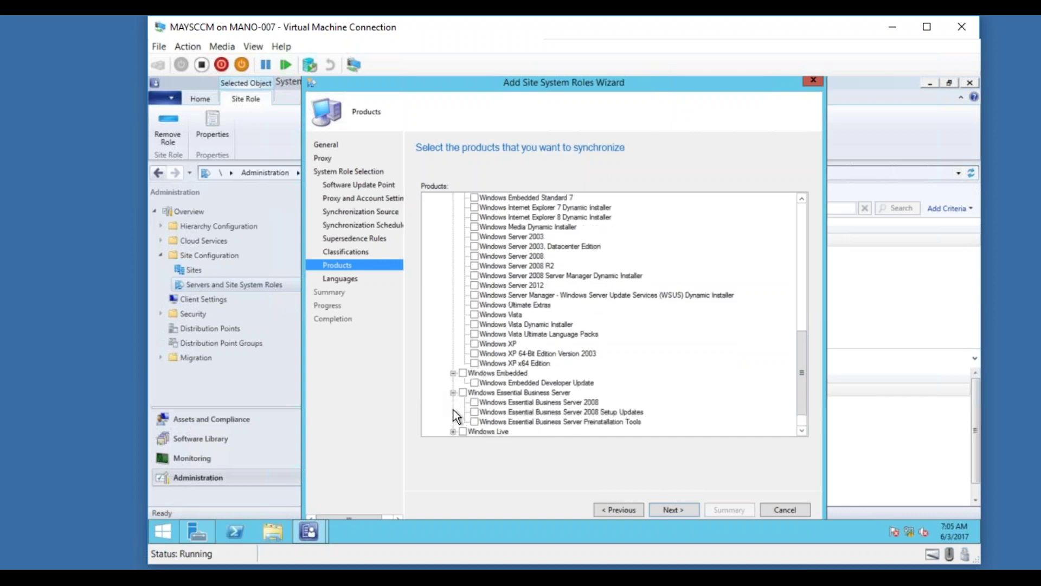
scroll(804, 390, down, 1)
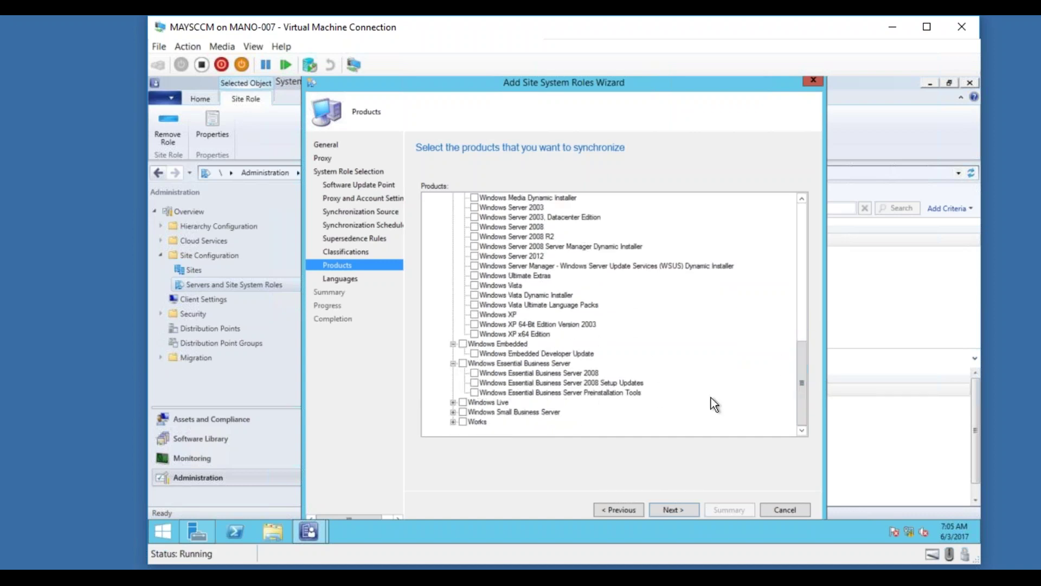
click(453, 402)
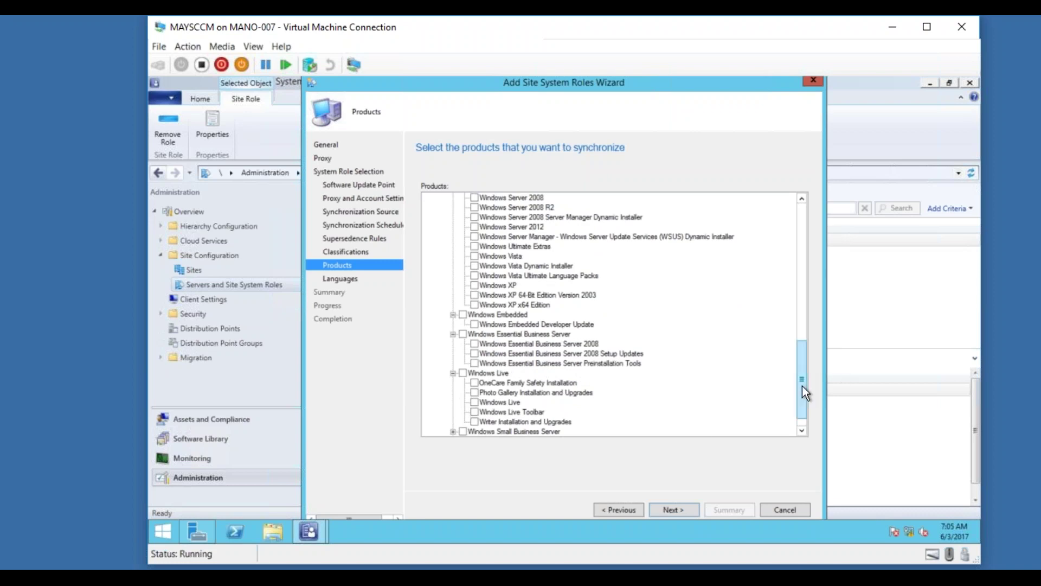
drag(802, 387, 798, 419)
click(453, 412)
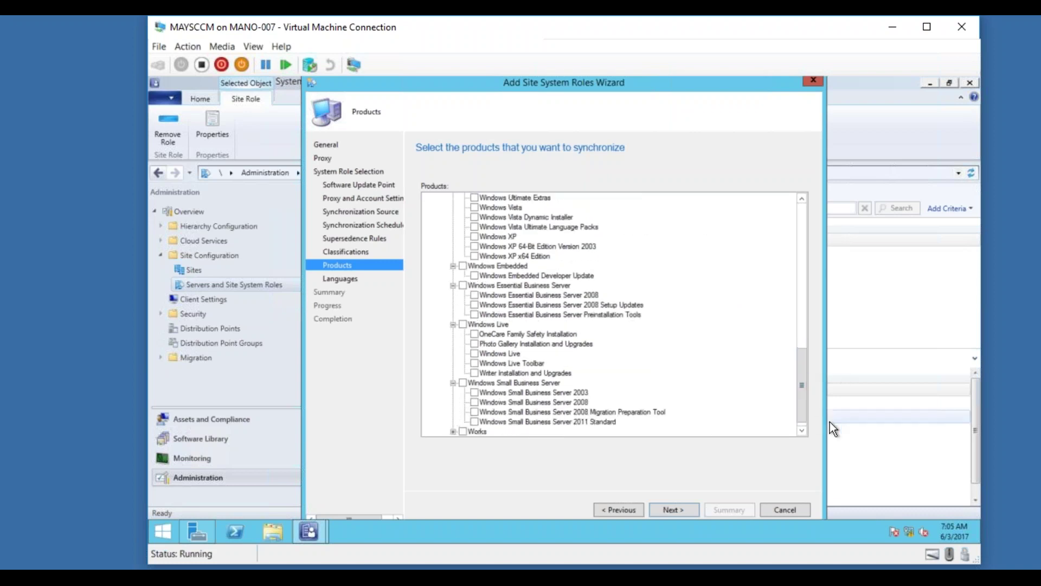
click(803, 429)
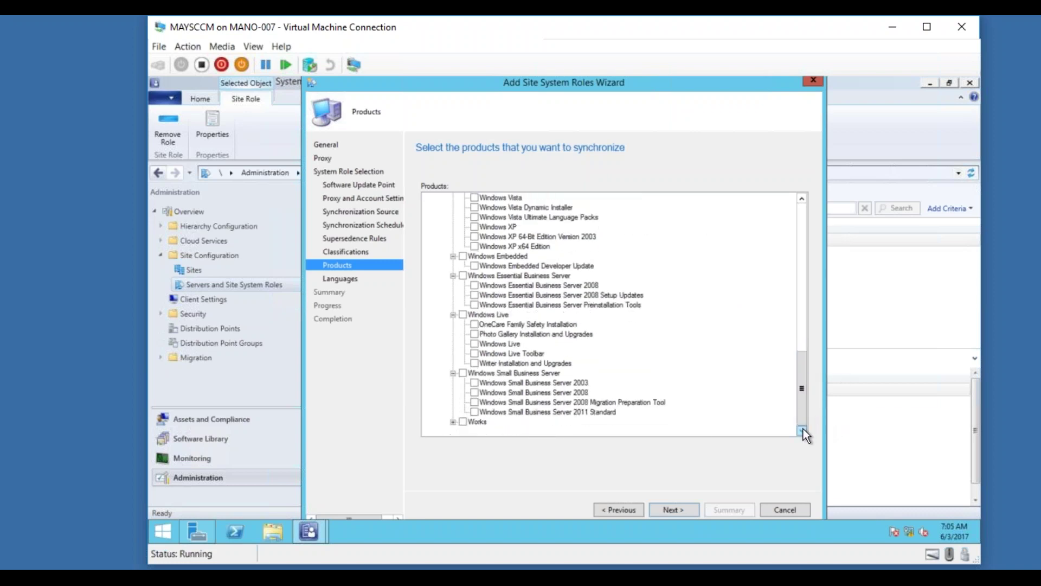
click(454, 421)
drag(803, 409, 790, 295)
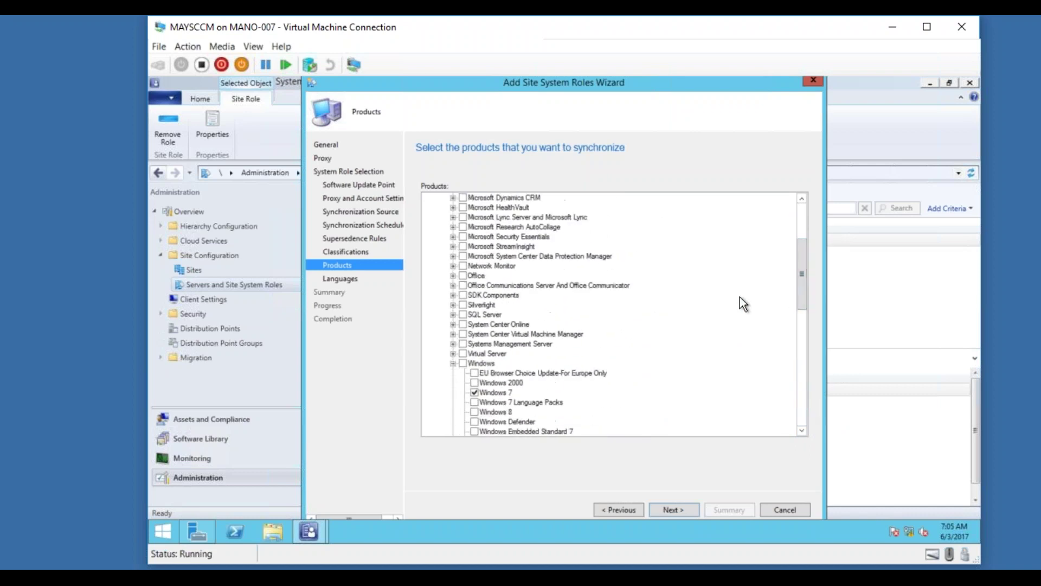
Expand the product groups from Virtual Server up through SQL Server, Office and Dynamics CRM.
click(453, 353)
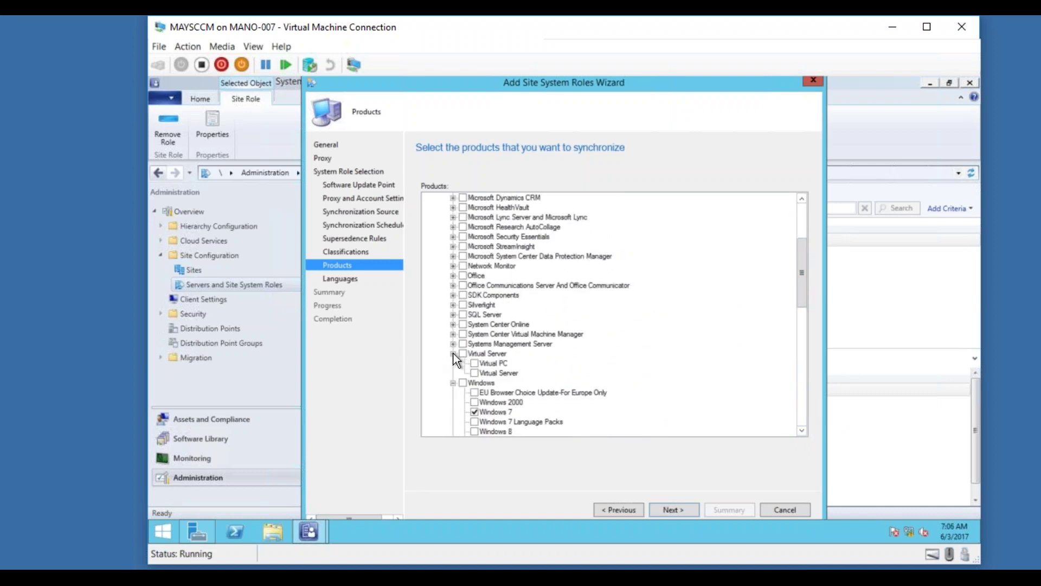
click(453, 344)
click(454, 333)
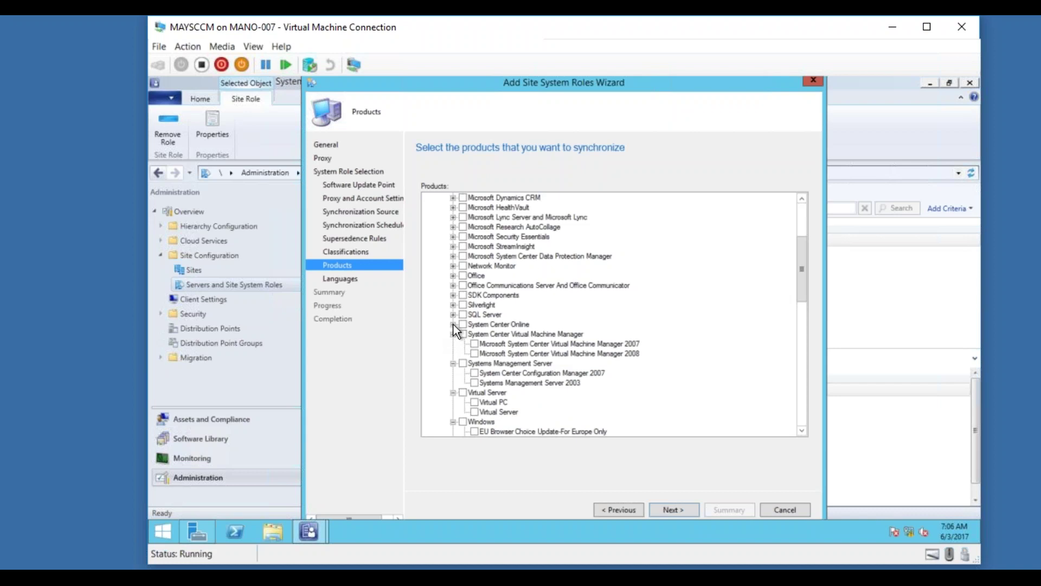
click(454, 324)
click(453, 315)
click(453, 305)
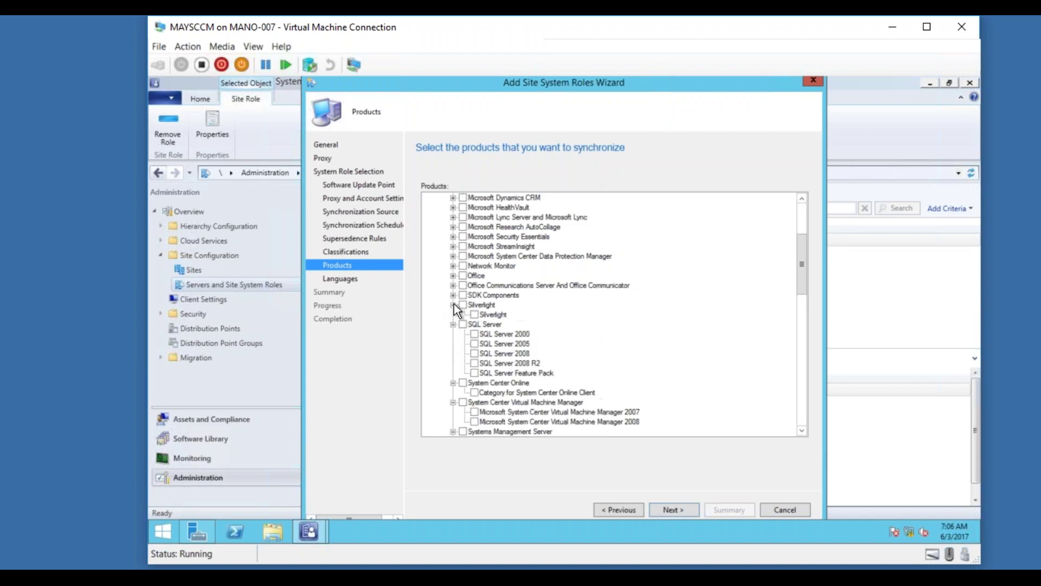
click(454, 295)
click(453, 286)
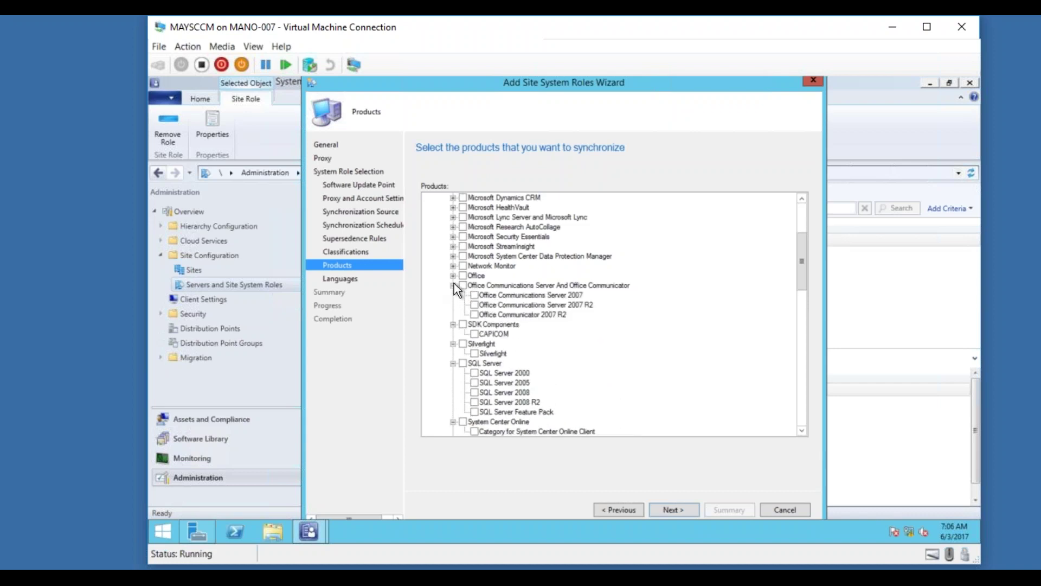
click(454, 275)
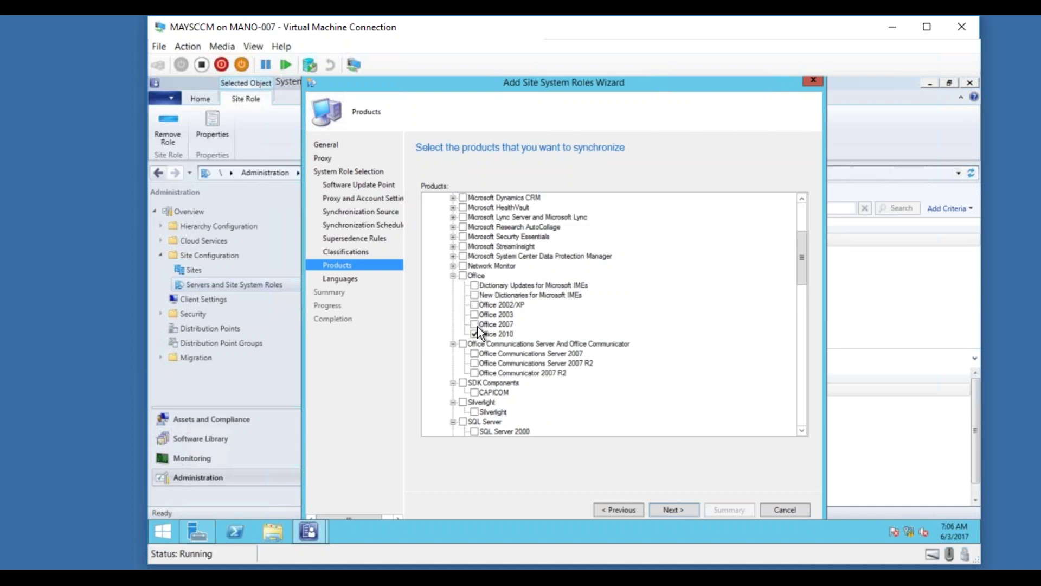
click(453, 265)
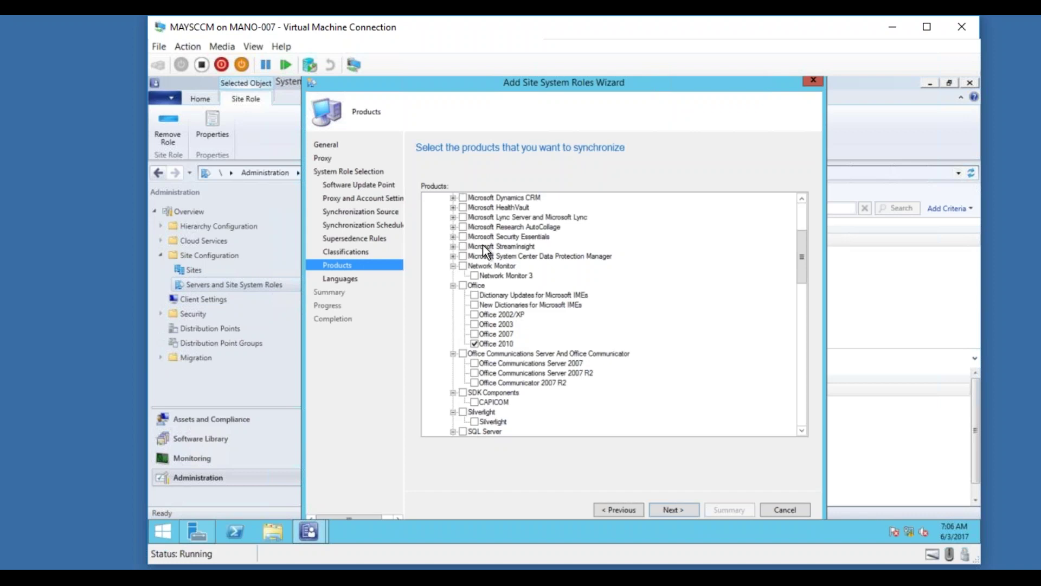
click(453, 255)
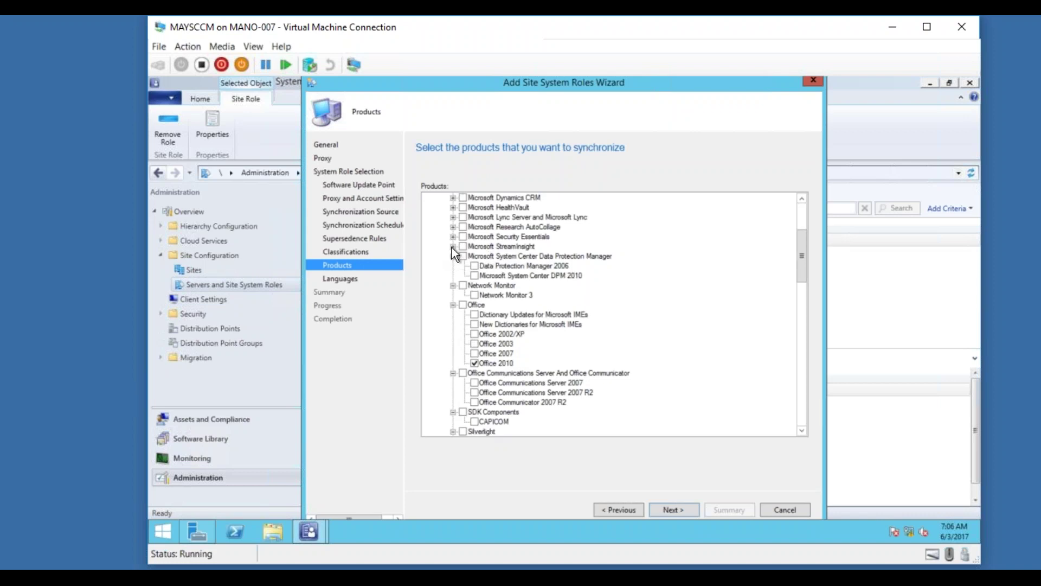
click(452, 247)
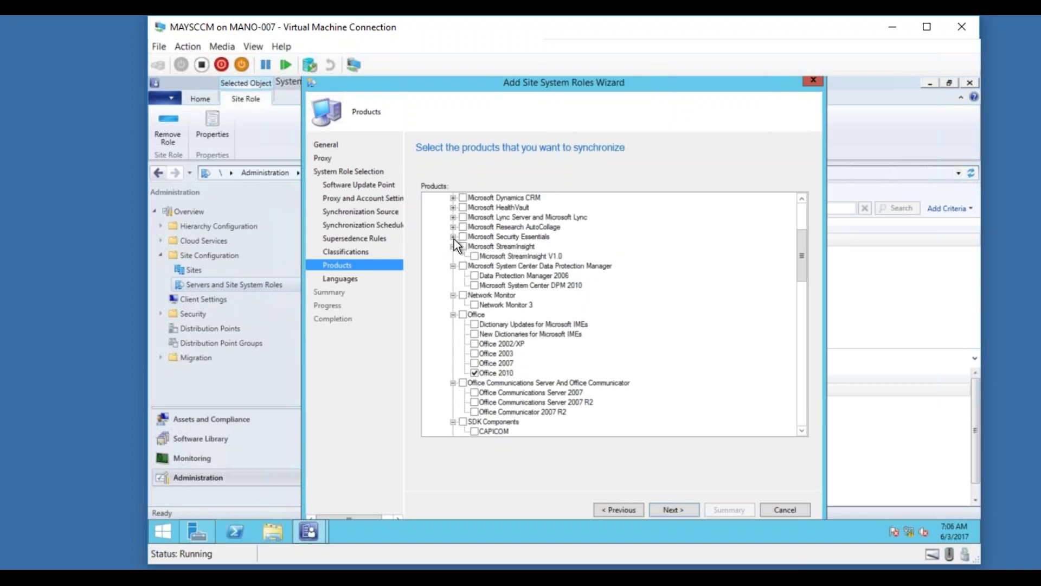
click(453, 237)
click(453, 227)
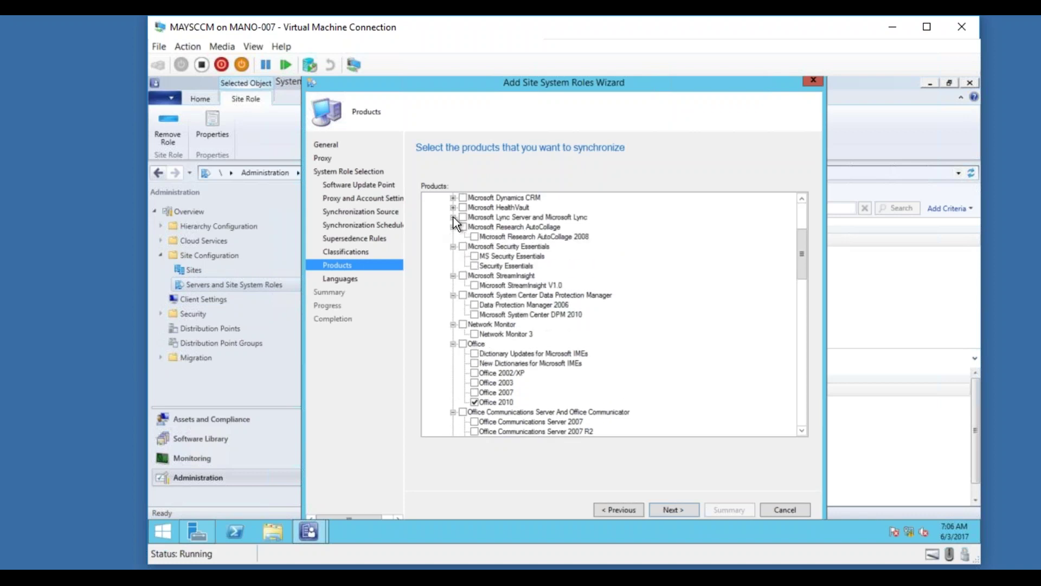
click(454, 217)
click(454, 207)
click(453, 197)
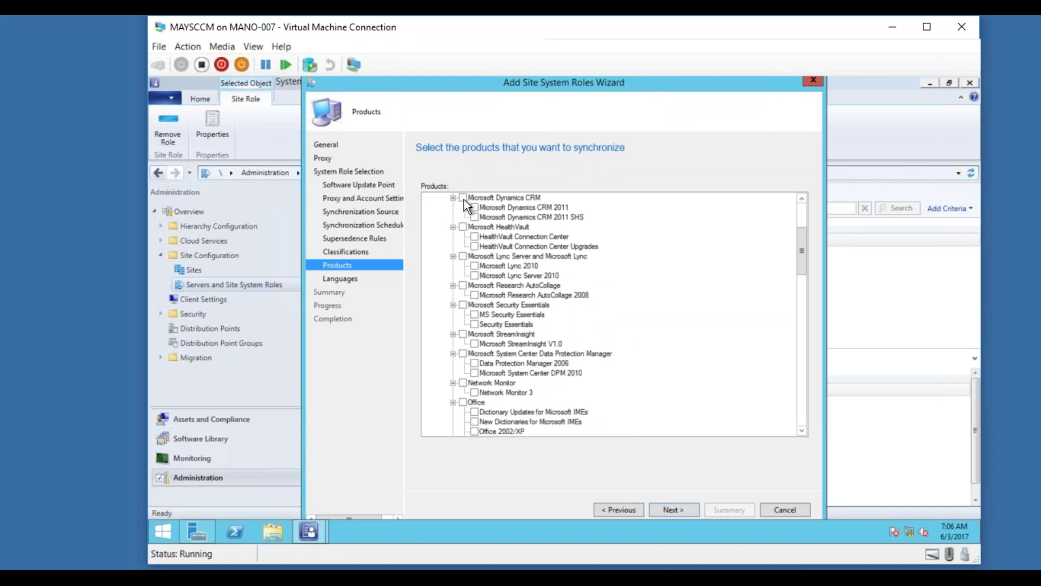
drag(803, 261, 806, 238)
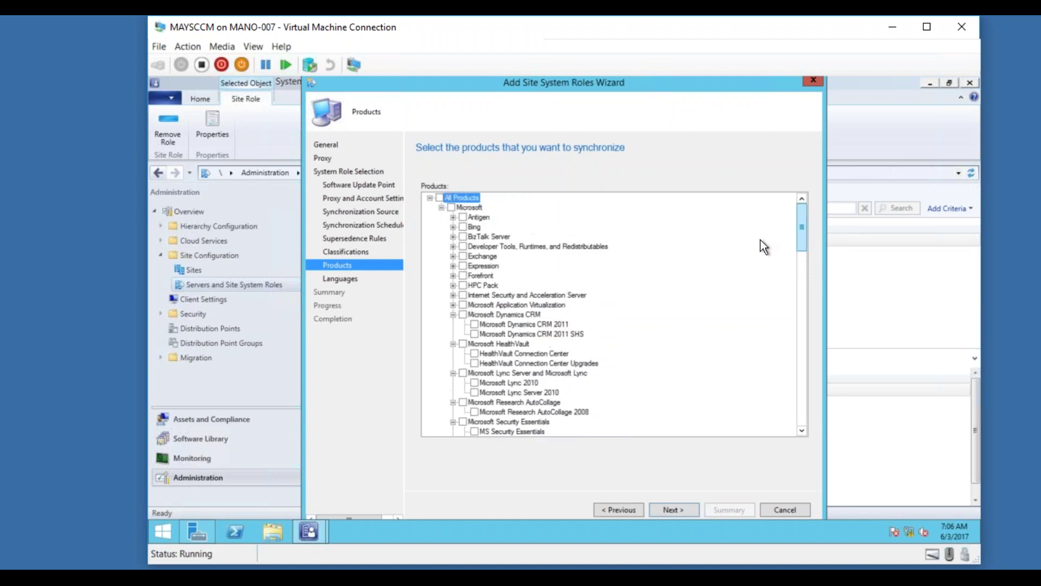
Expand Application Virtualization, ISA Server, HPC Pack, Forefront, Expression, Exchange, BizTalk, Bing and Antigen.
click(453, 305)
click(453, 294)
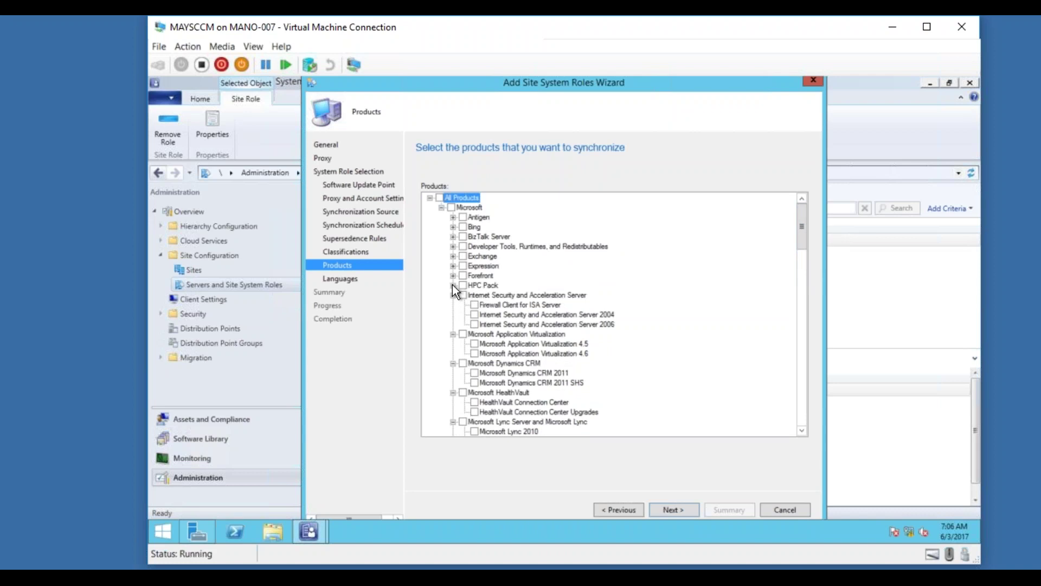
click(453, 284)
click(453, 275)
click(453, 265)
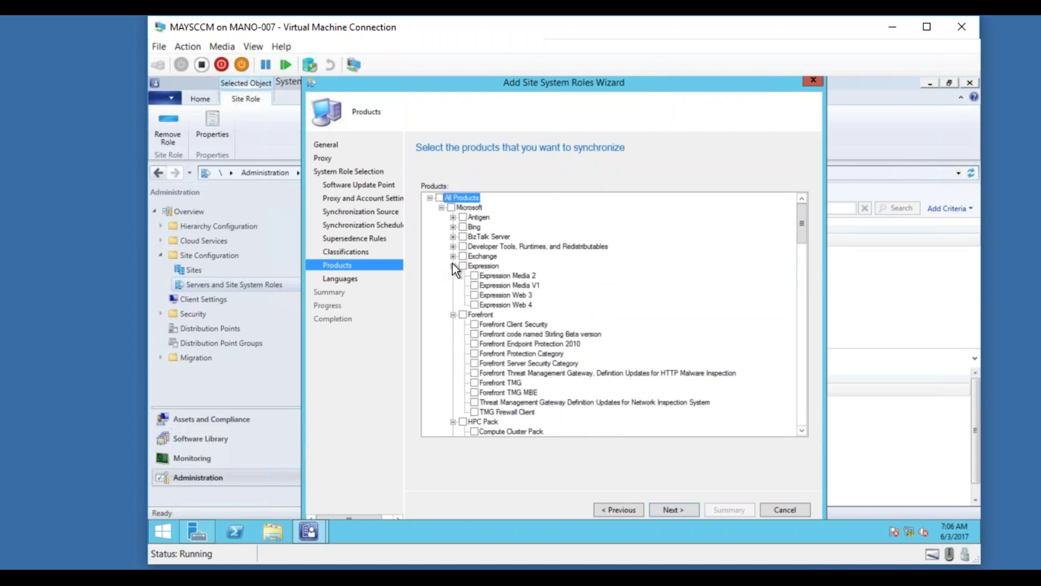
click(453, 256)
click(453, 245)
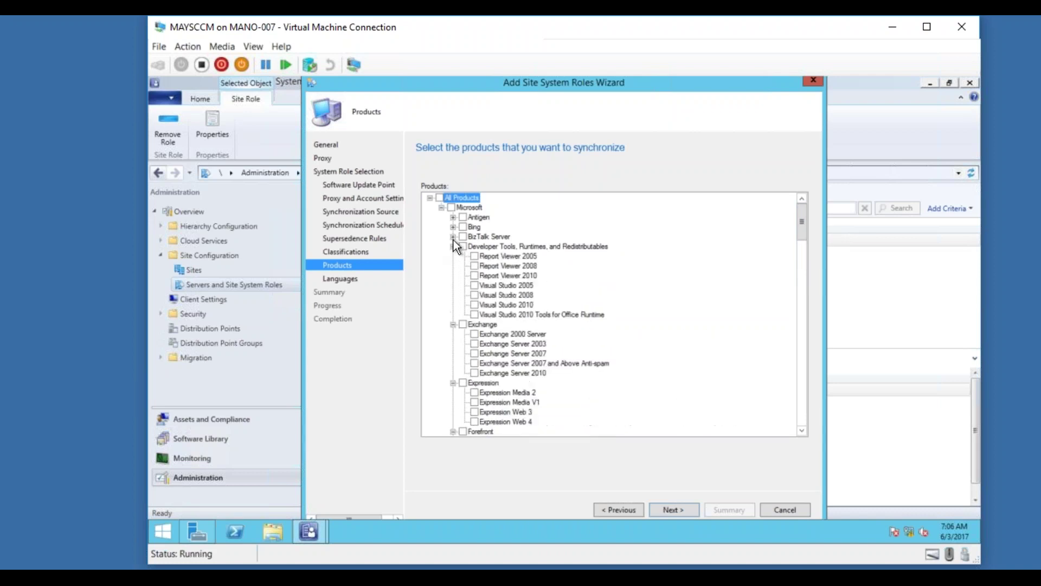
click(453, 236)
click(452, 227)
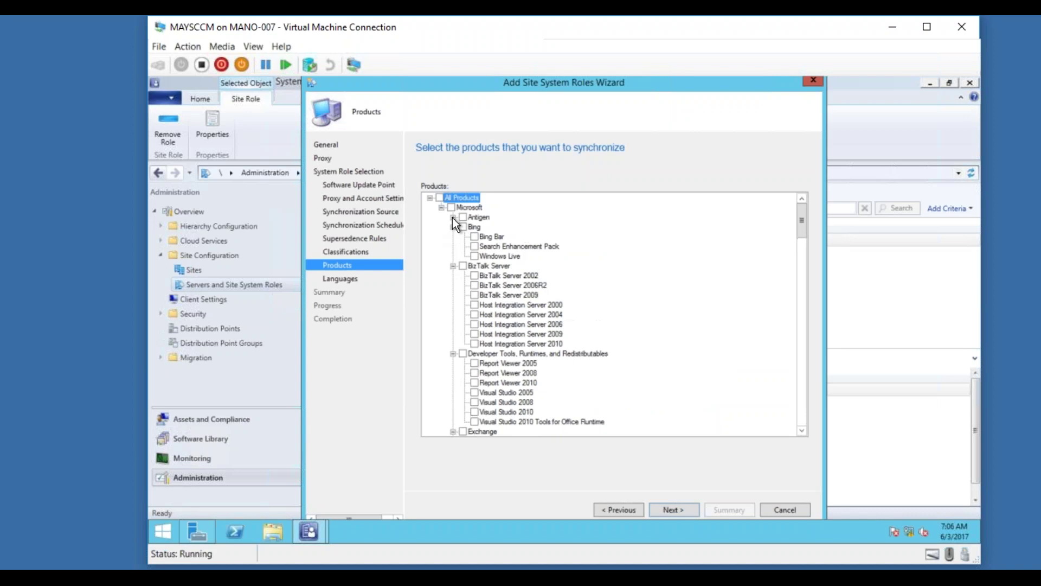
click(453, 217)
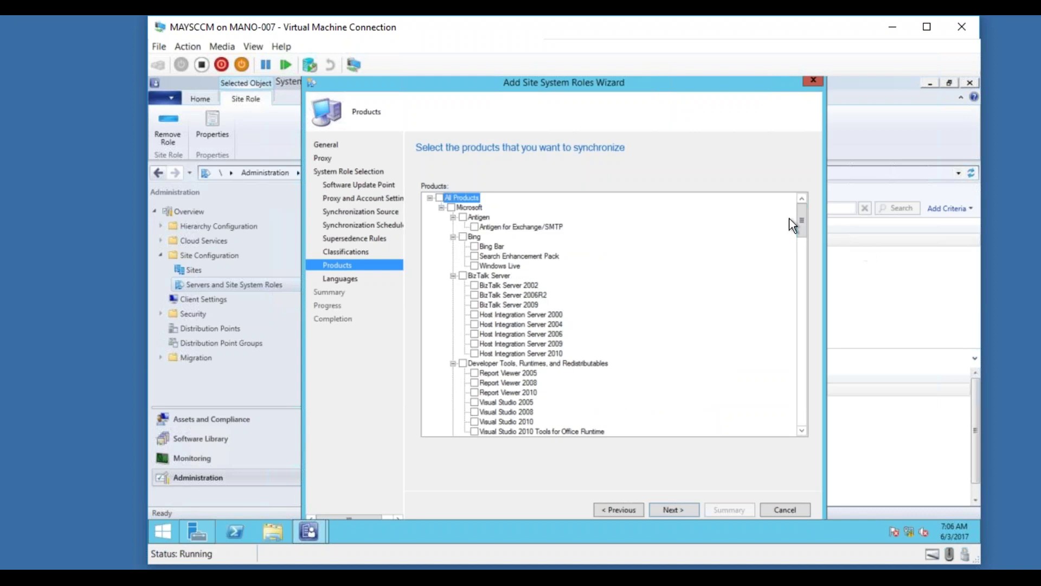
drag(797, 220, 782, 415)
On the Languages page, untick Chinese (PRC), French, German, Japanese and Russian, keeping English.
click(673, 505)
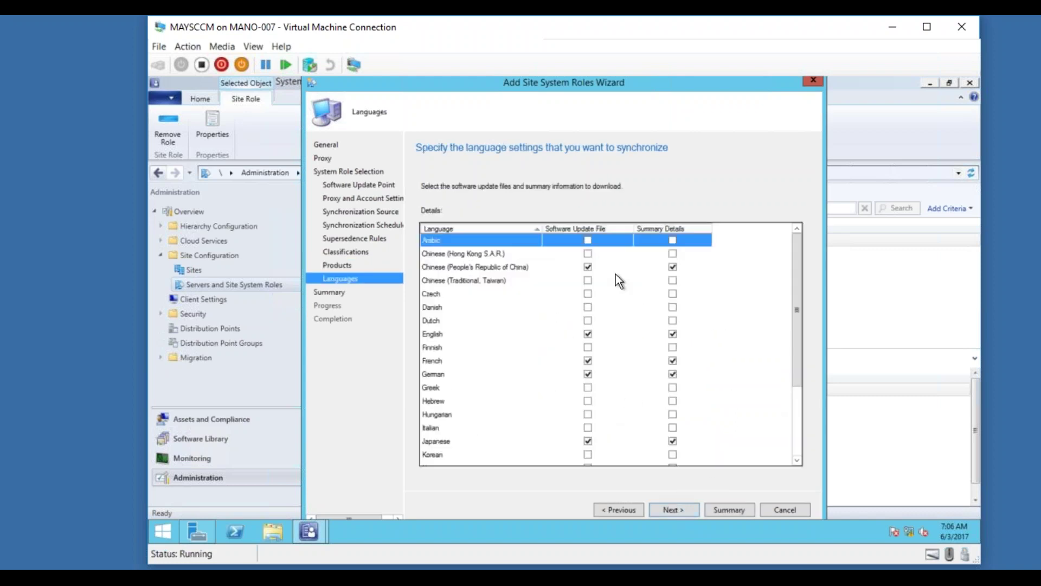
click(588, 267)
click(673, 267)
click(585, 334)
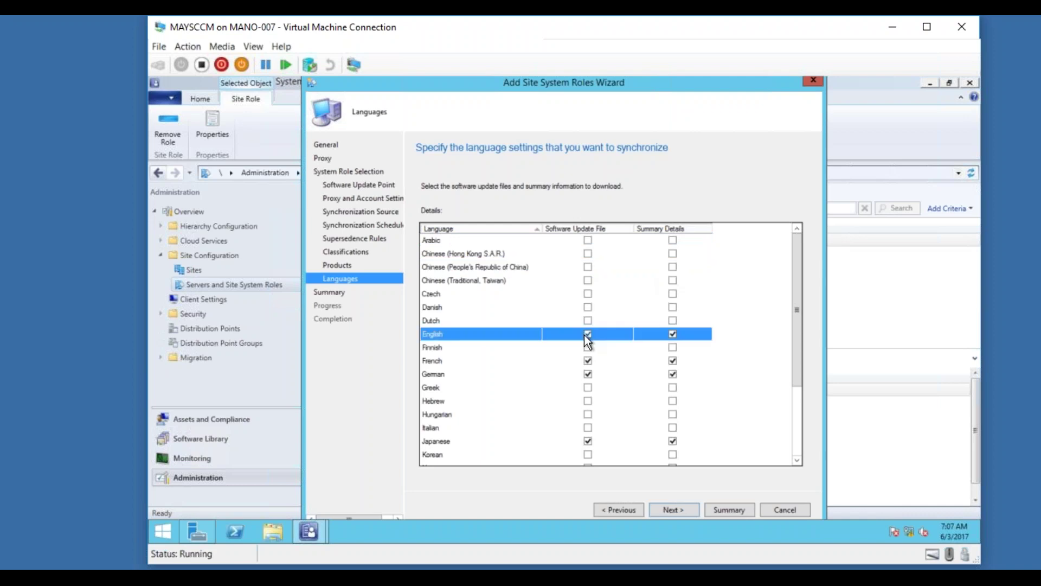
click(587, 362)
click(587, 374)
click(673, 360)
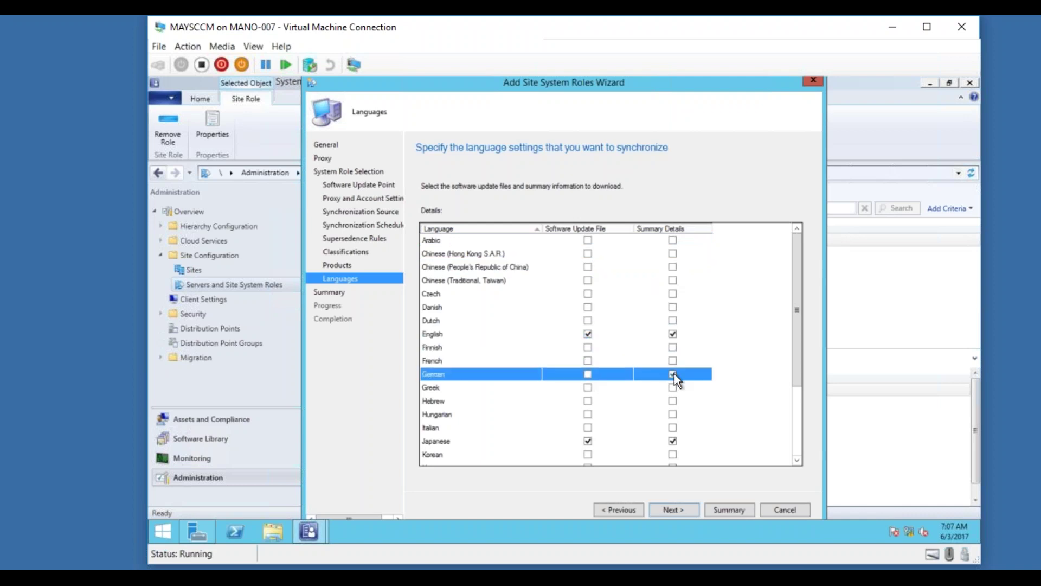
click(588, 440)
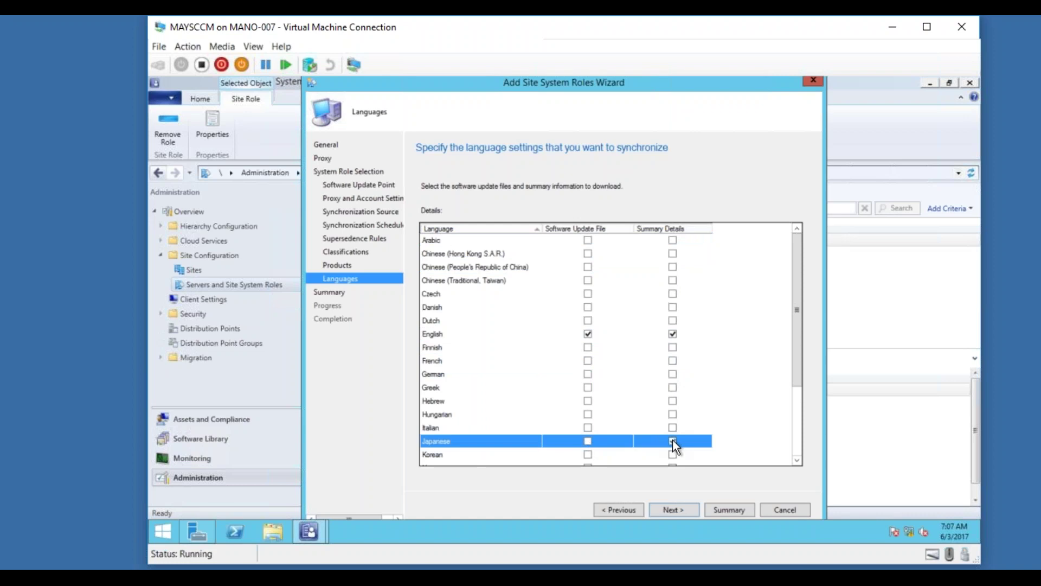
drag(800, 383, 791, 458)
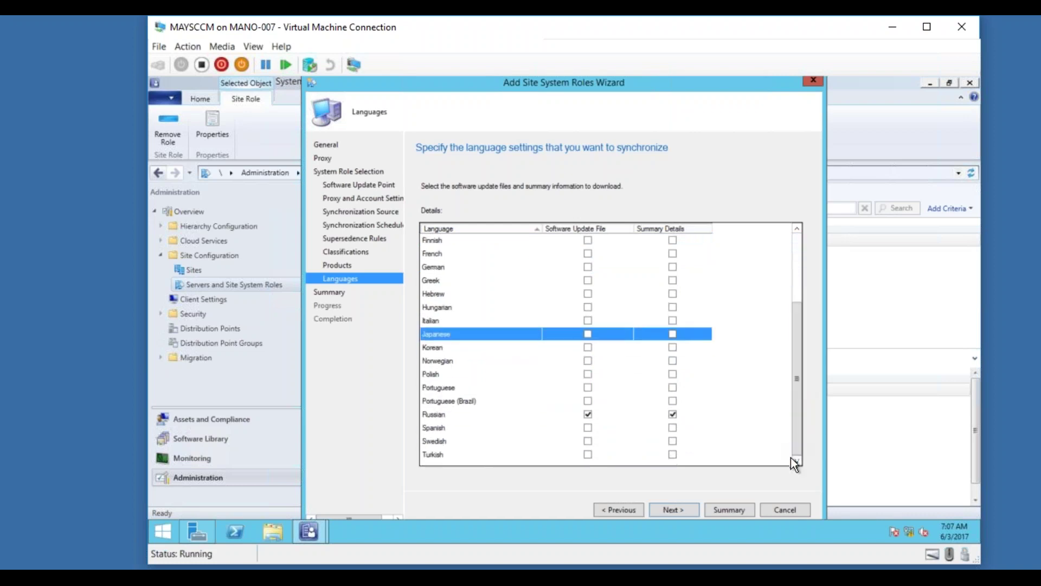
click(588, 414)
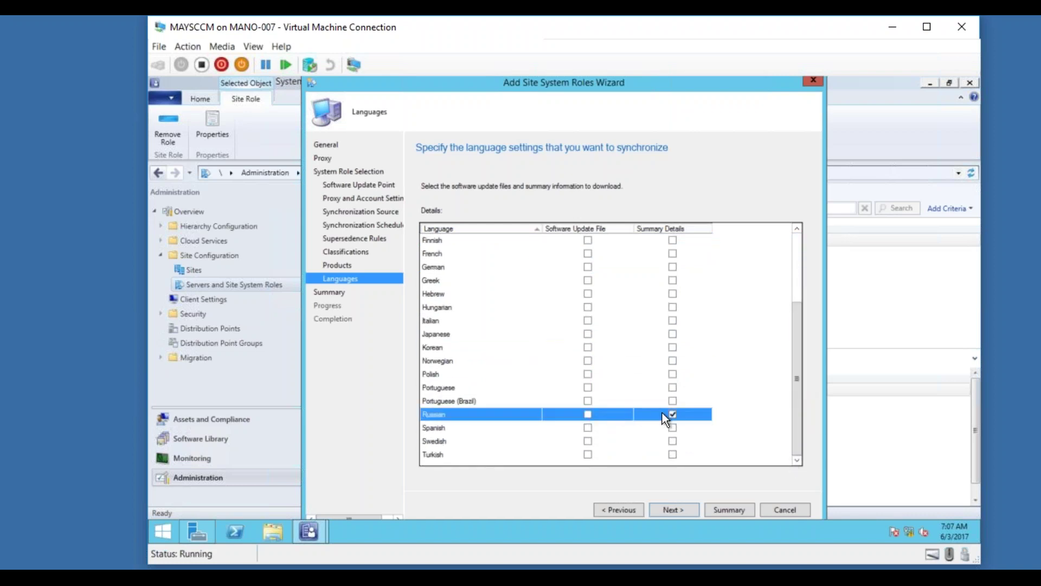
Confirm the summary, create the software update point role and close the wizard.
click(670, 508)
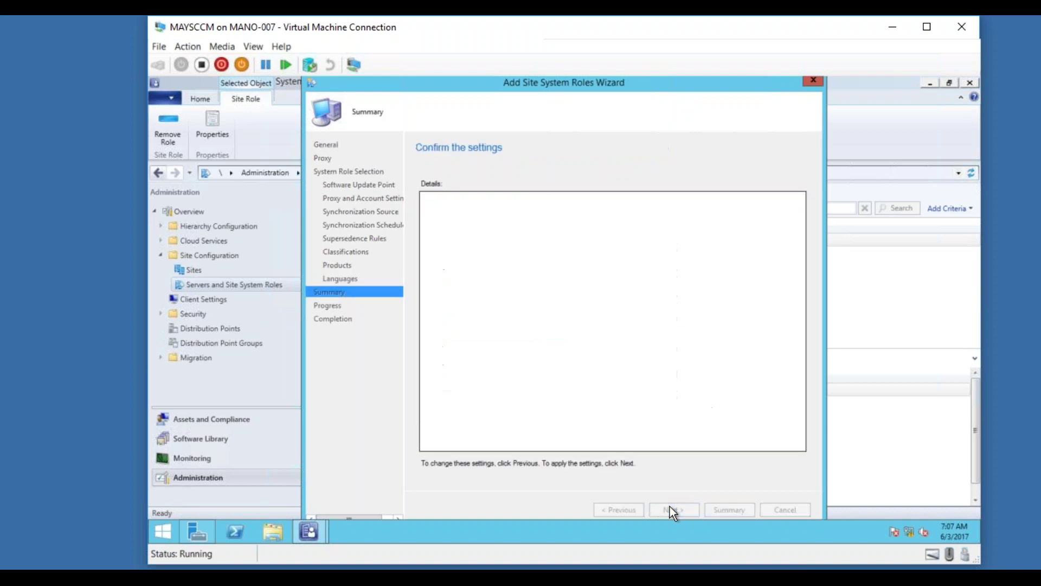
click(671, 507)
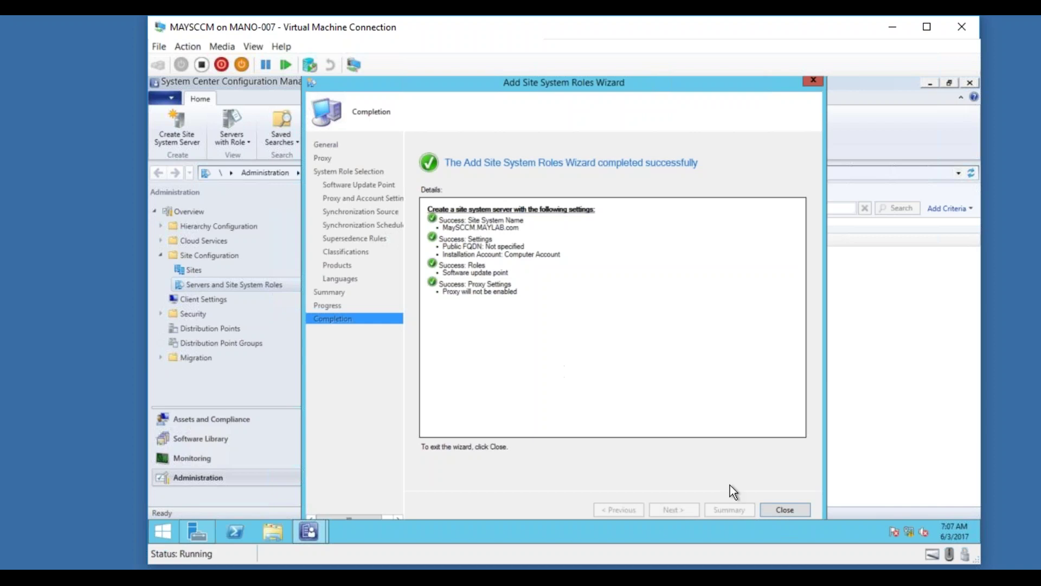
click(786, 509)
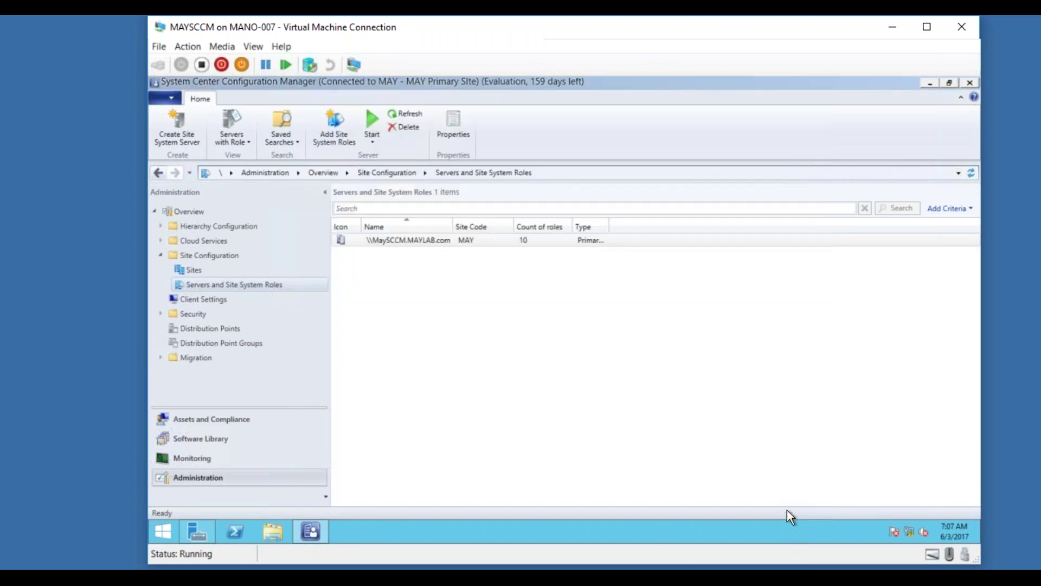
In the Software Library, view All Software Updates, Software Update Groups and Deployment Packages.
click(210, 439)
click(161, 240)
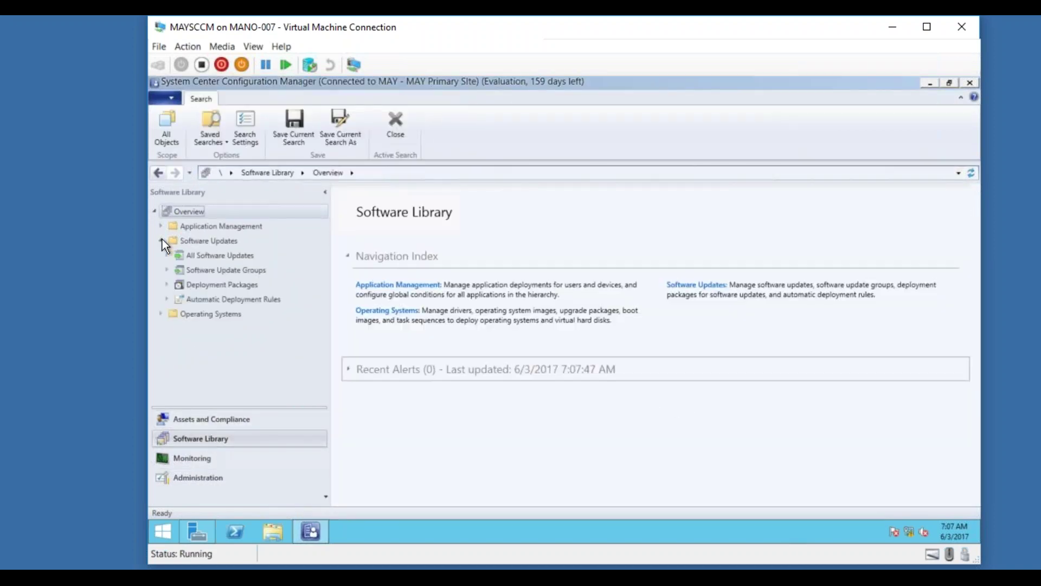
click(217, 255)
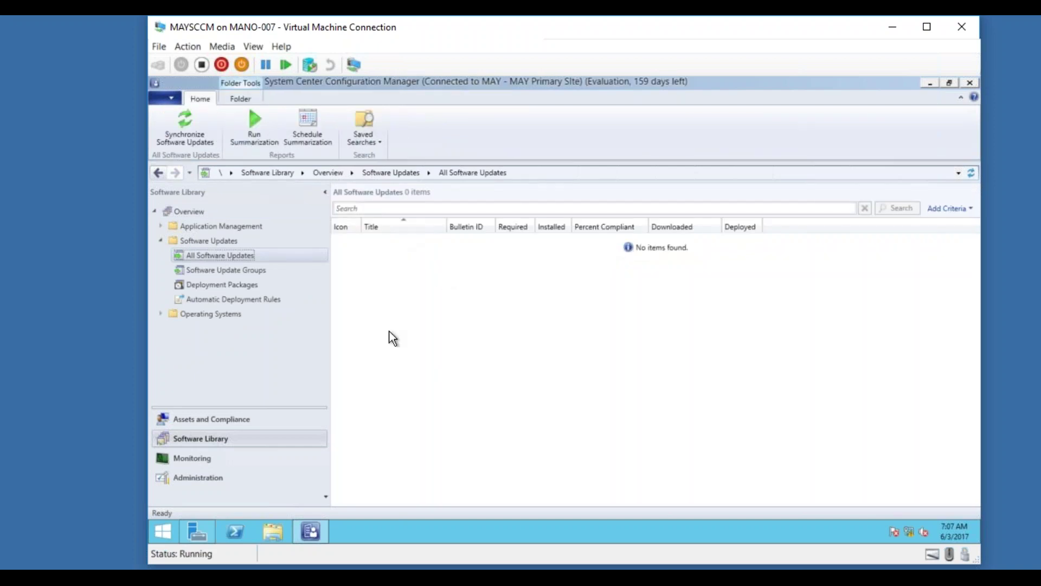
click(242, 272)
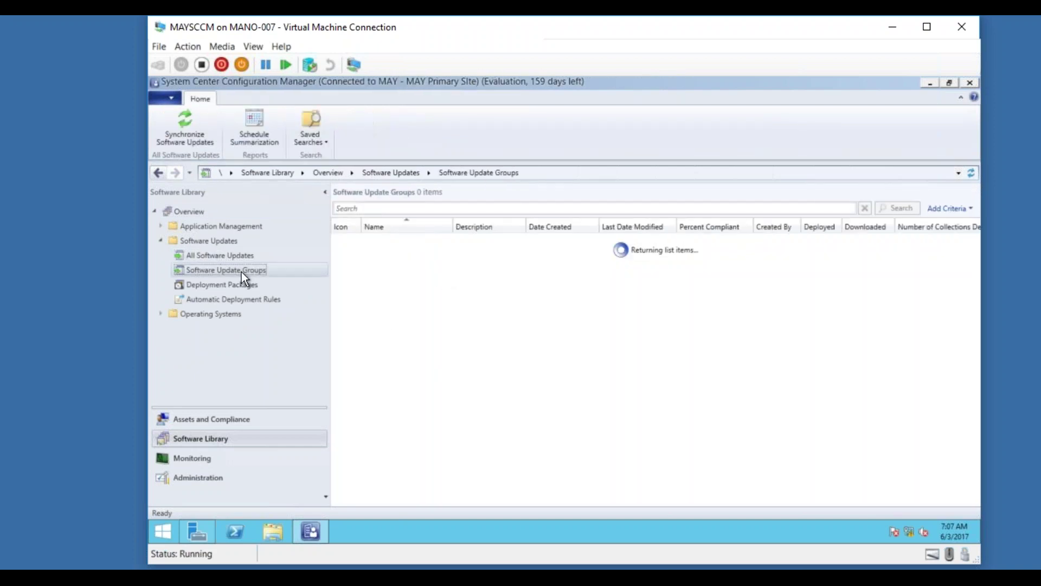
click(235, 287)
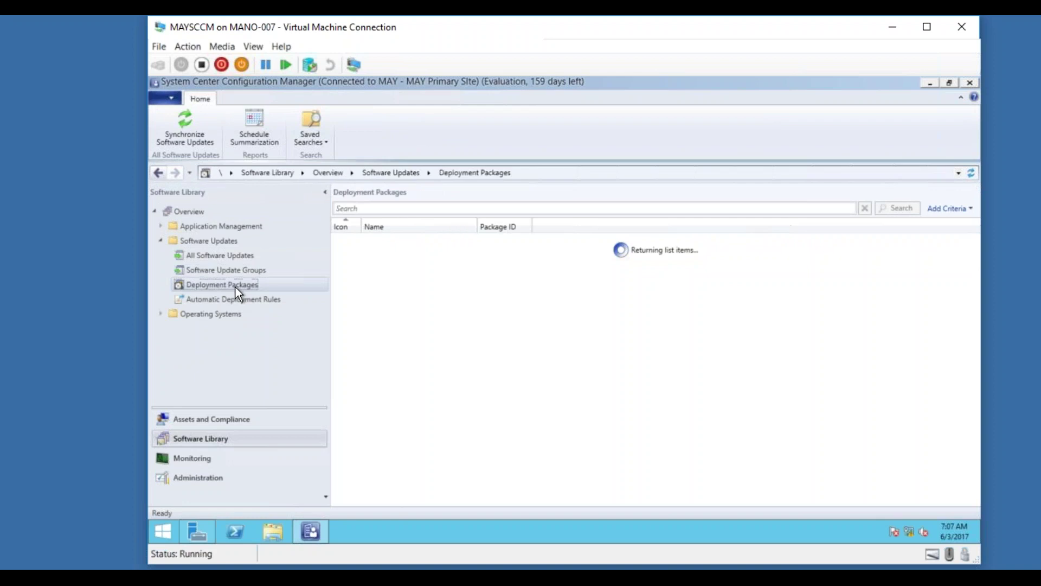
click(230, 255)
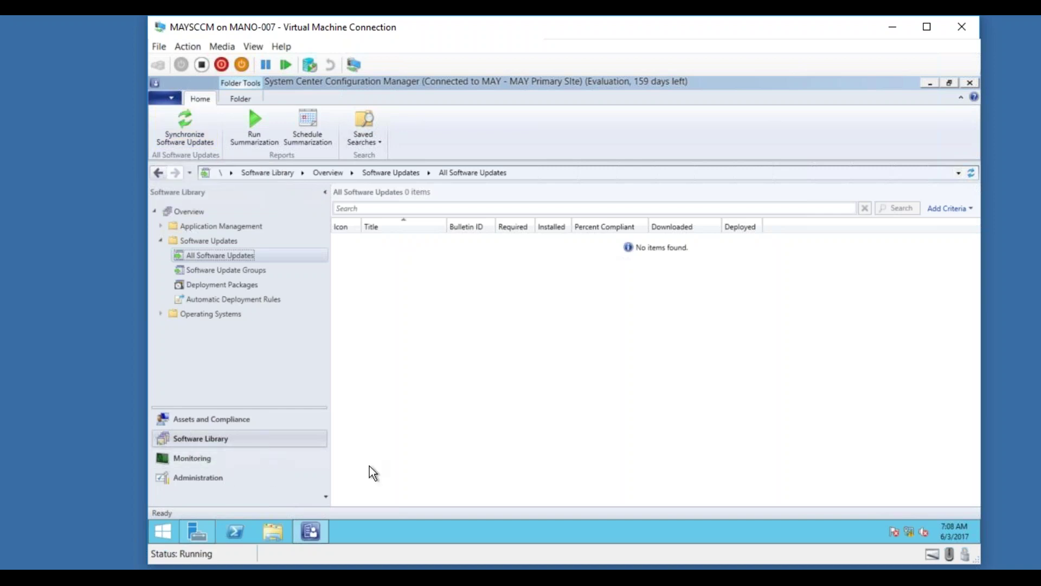
Return from the Start screen to the console and recheck Software Update Groups and Deployment Packages.
click(165, 529)
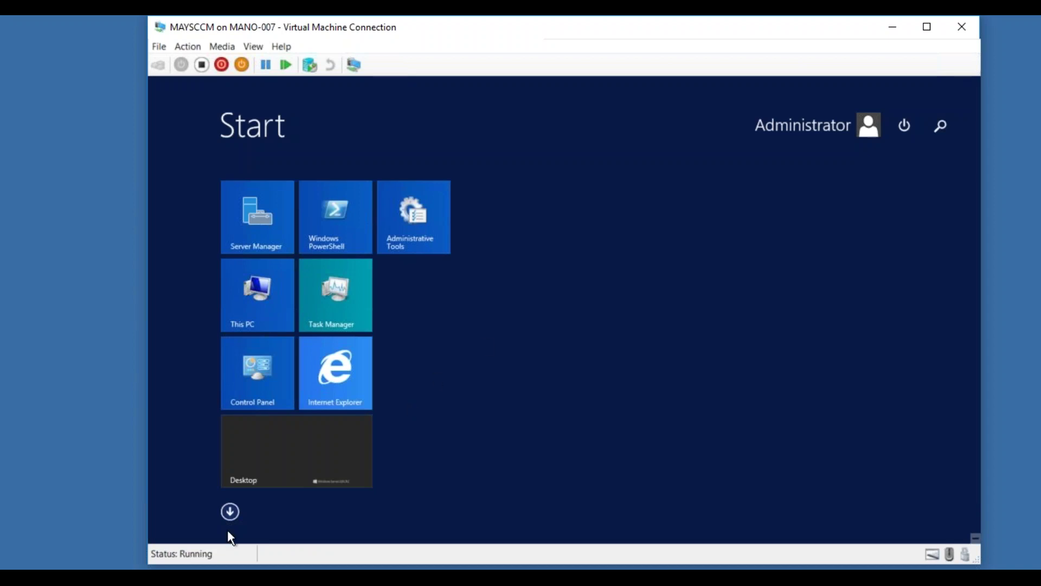
click(262, 467)
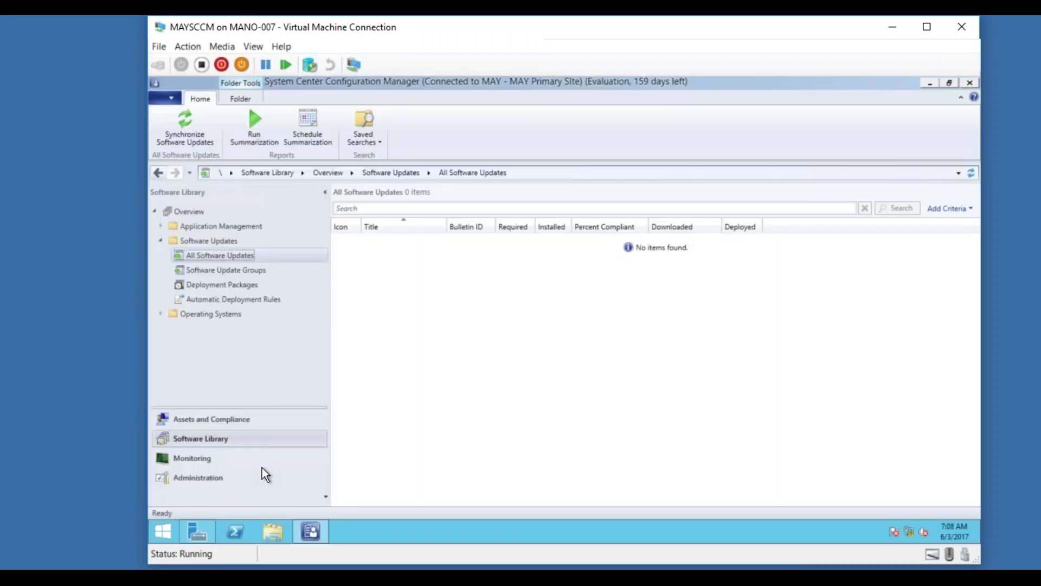
click(233, 274)
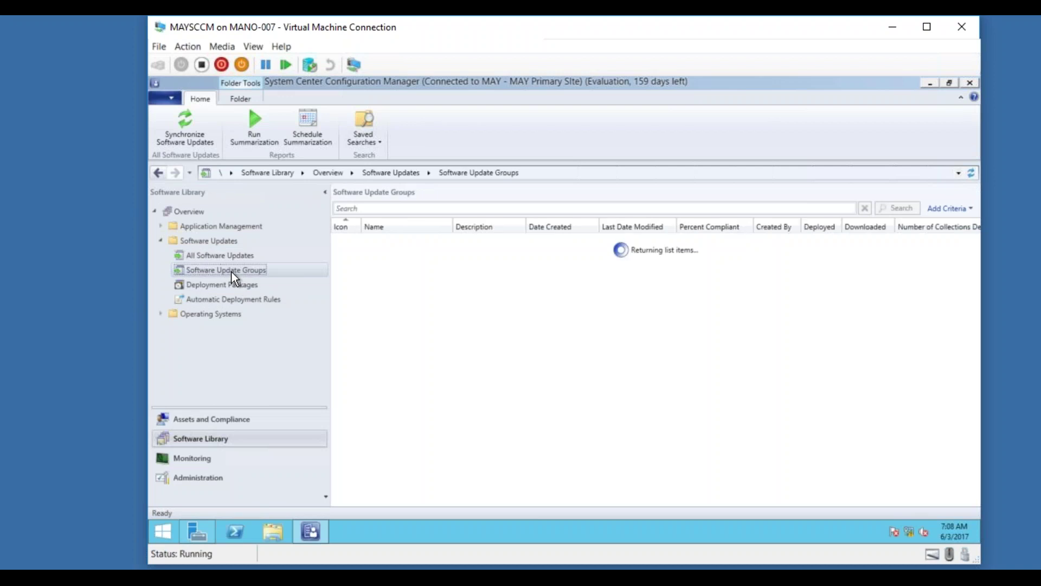
click(232, 282)
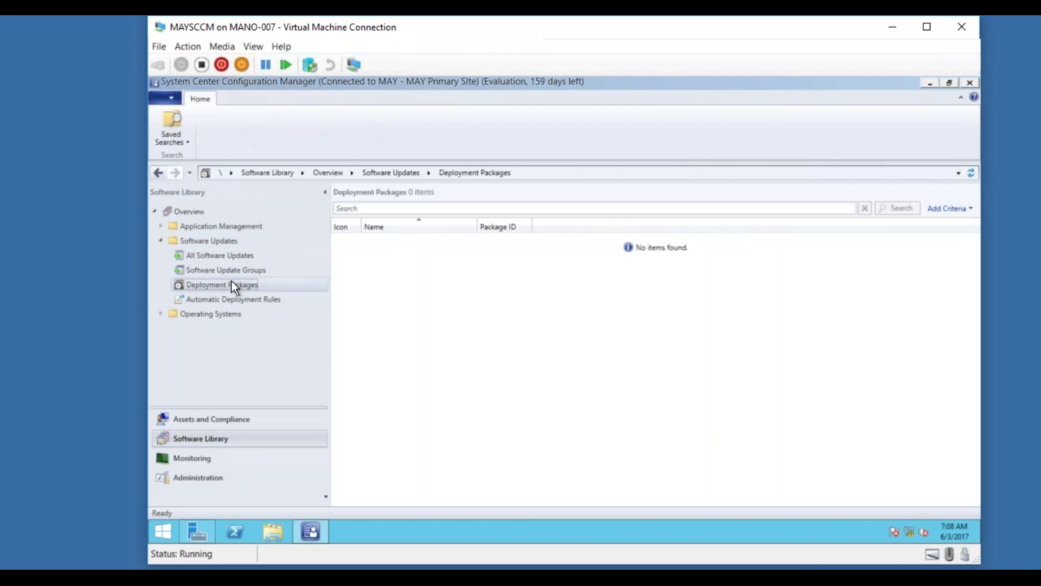
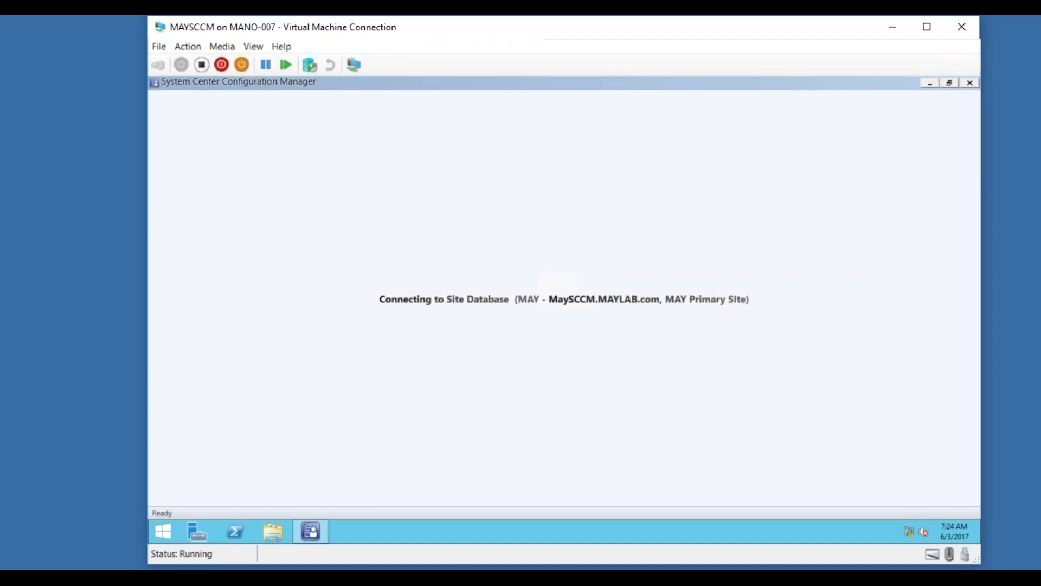
Browse File Explorer to C:\Program Files\Microsoft Configuration Manager\Logs.
click(277, 533)
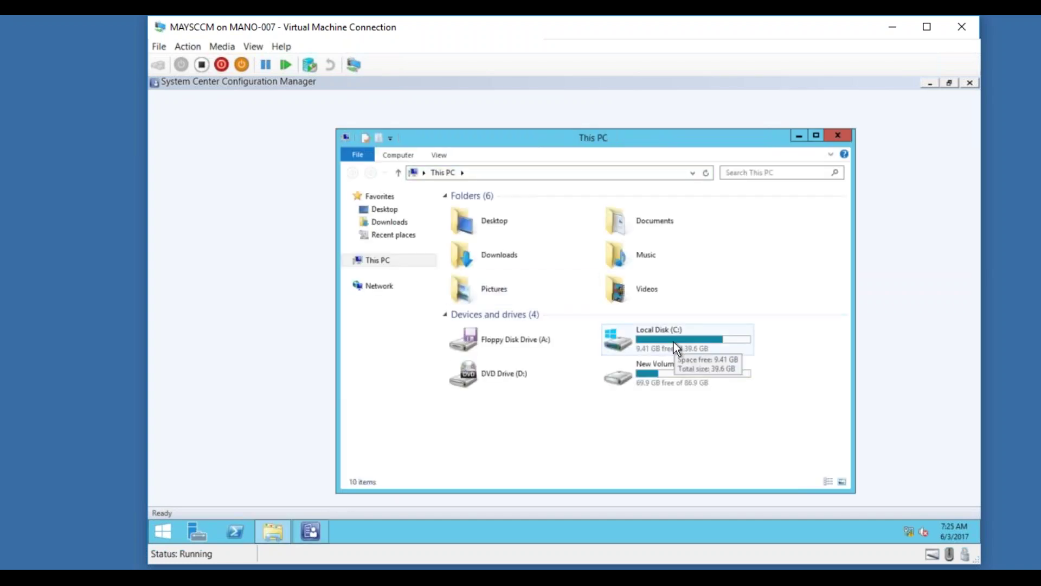
click(674, 342)
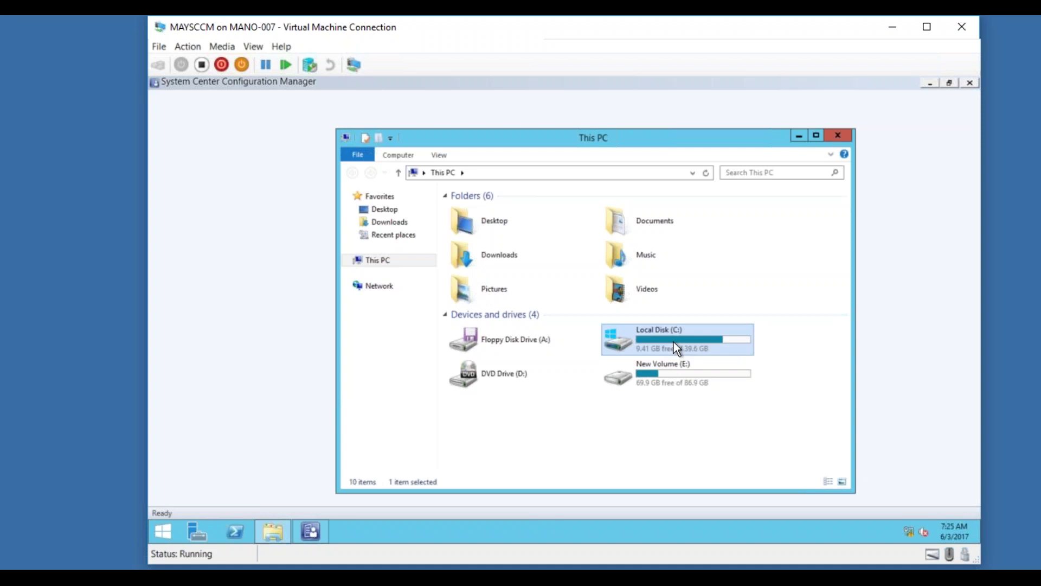
double_click(674, 342)
double_click(489, 249)
click(518, 248)
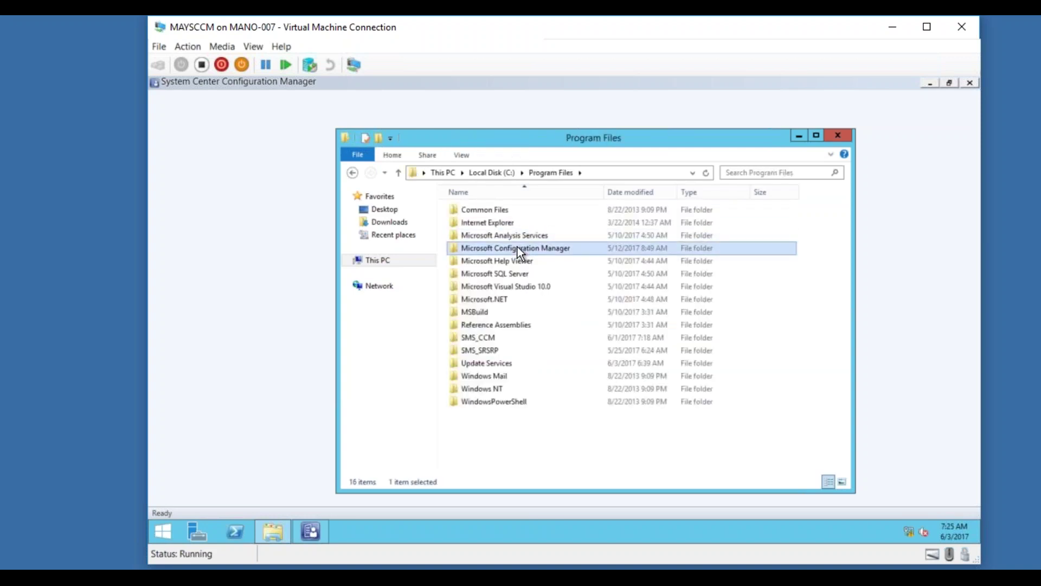
double_click(518, 247)
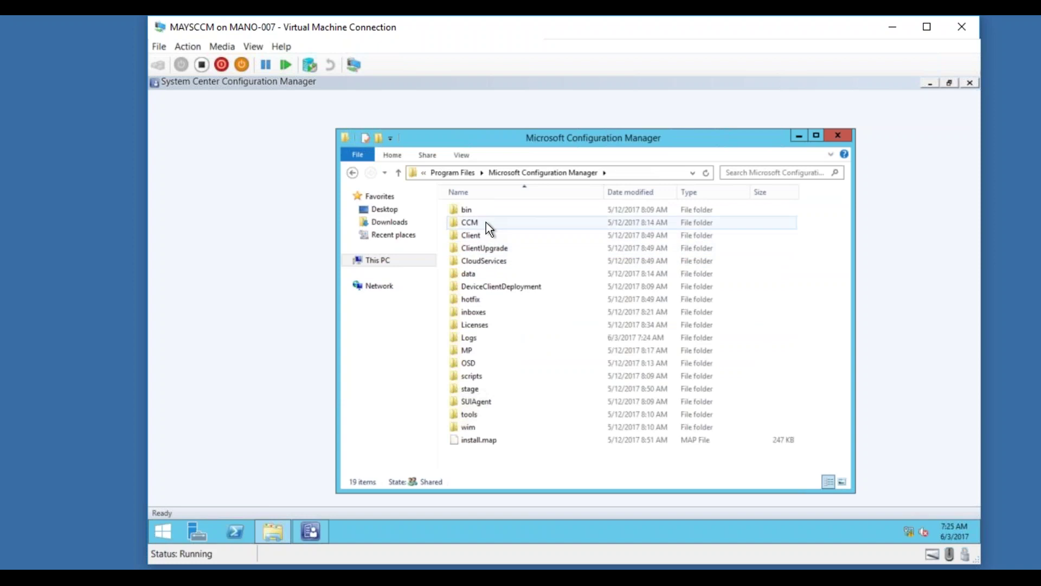
double_click(469, 222)
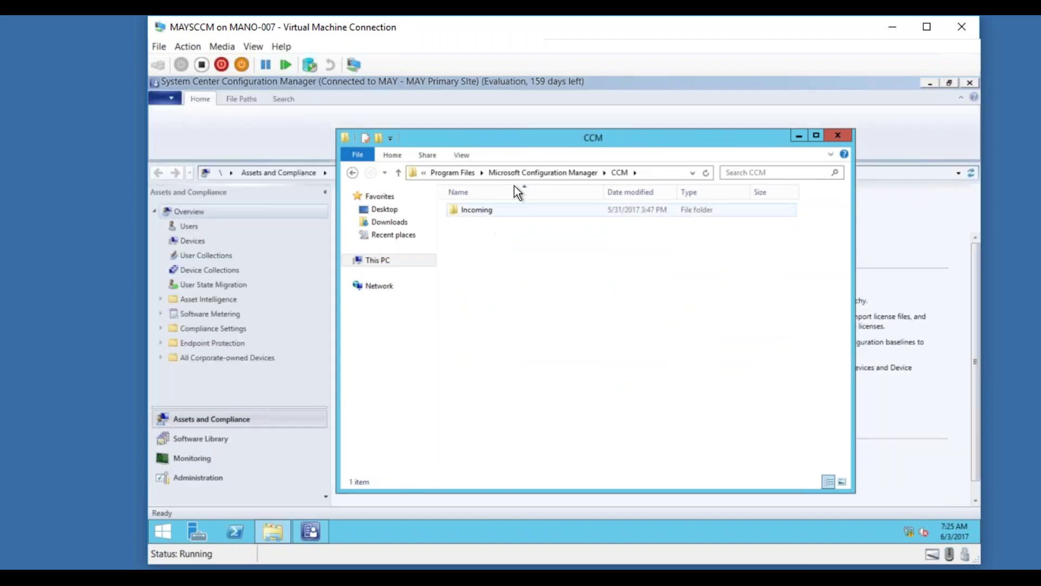
click(551, 172)
click(466, 338)
double_click(467, 337)
Select the wsyncmgr log and open it in CMTrace.
click(478, 247)
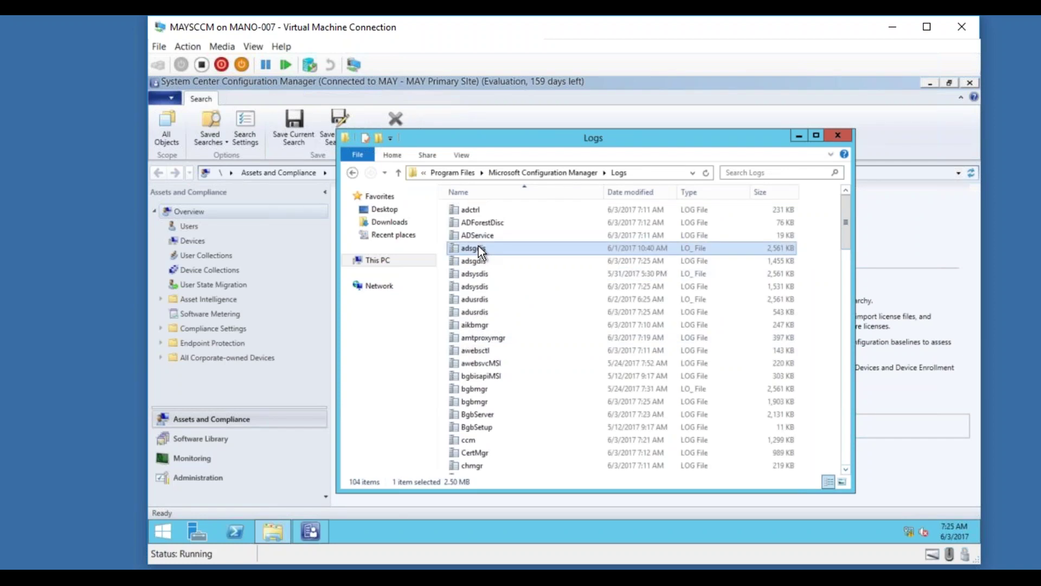
text(ws)
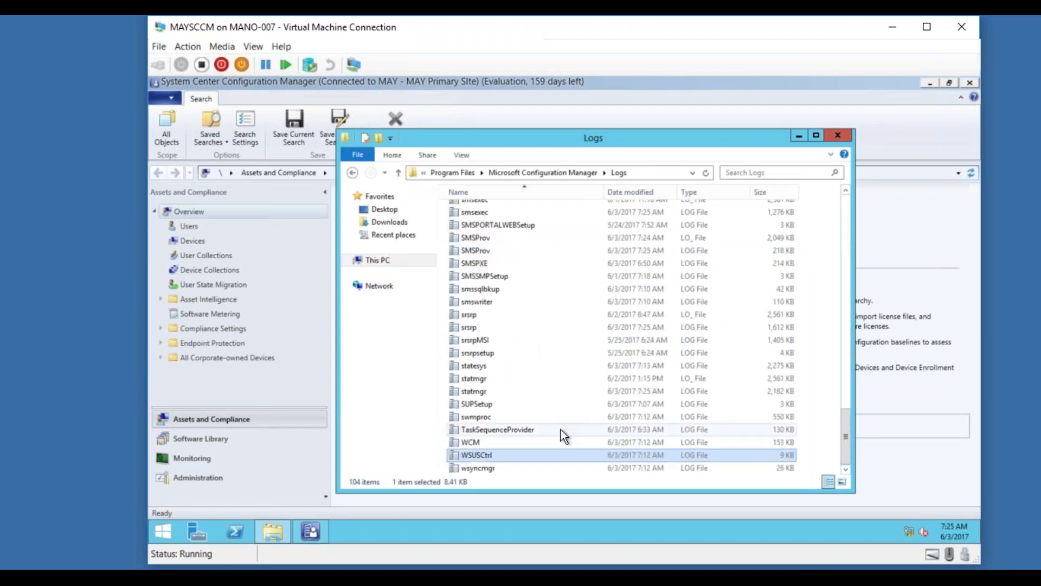
click(517, 467)
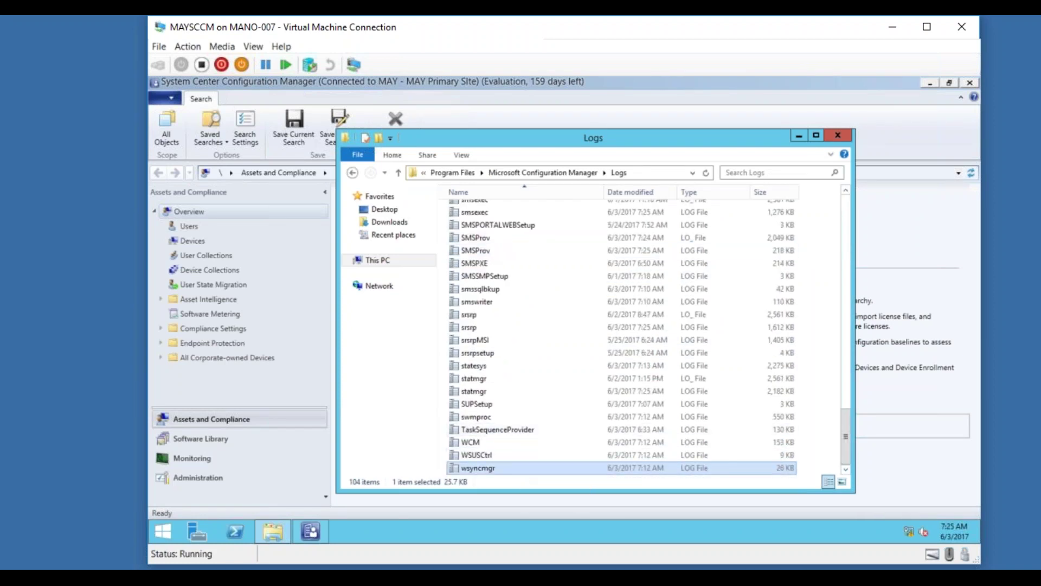
key(Return)
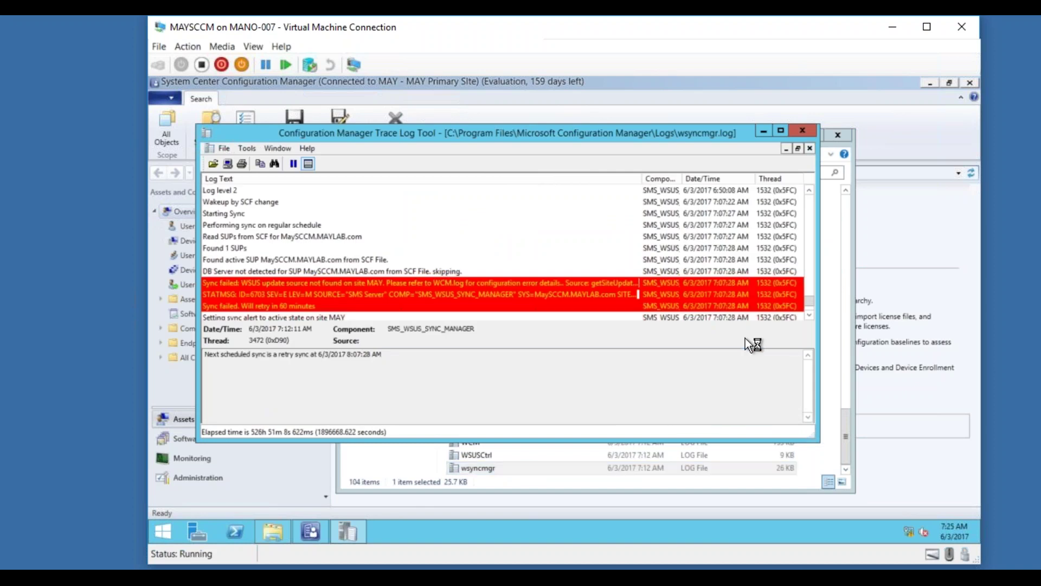
Minimise CMTrace and File Explorer, then show Software Library's empty All Software Updates list.
click(809, 315)
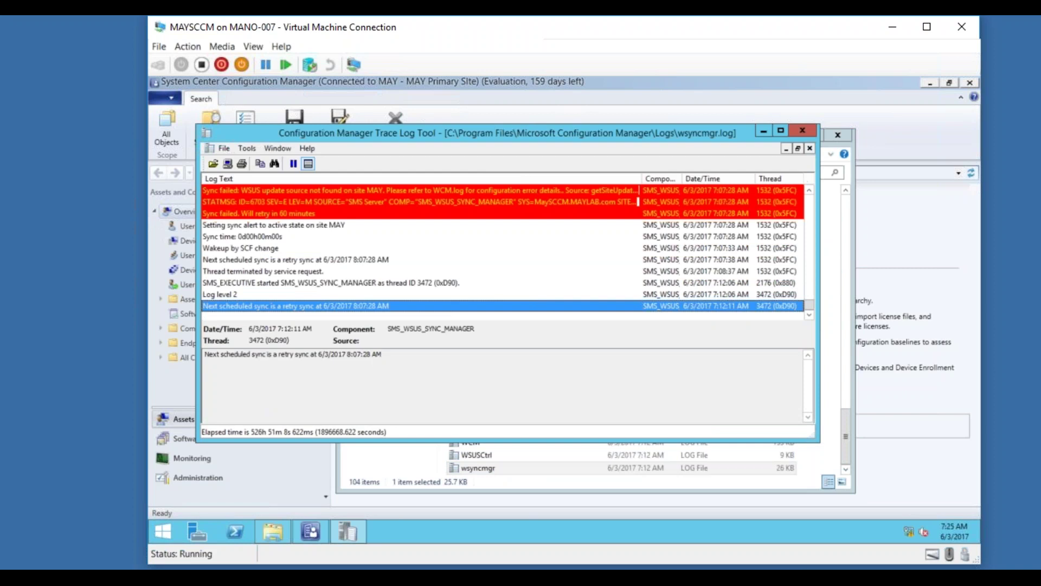
click(764, 130)
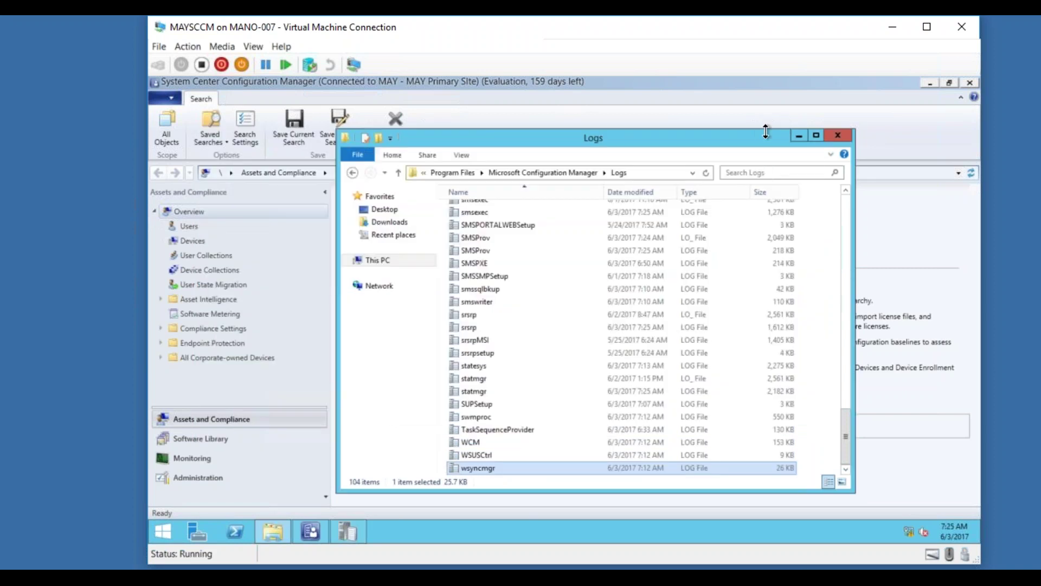
click(796, 136)
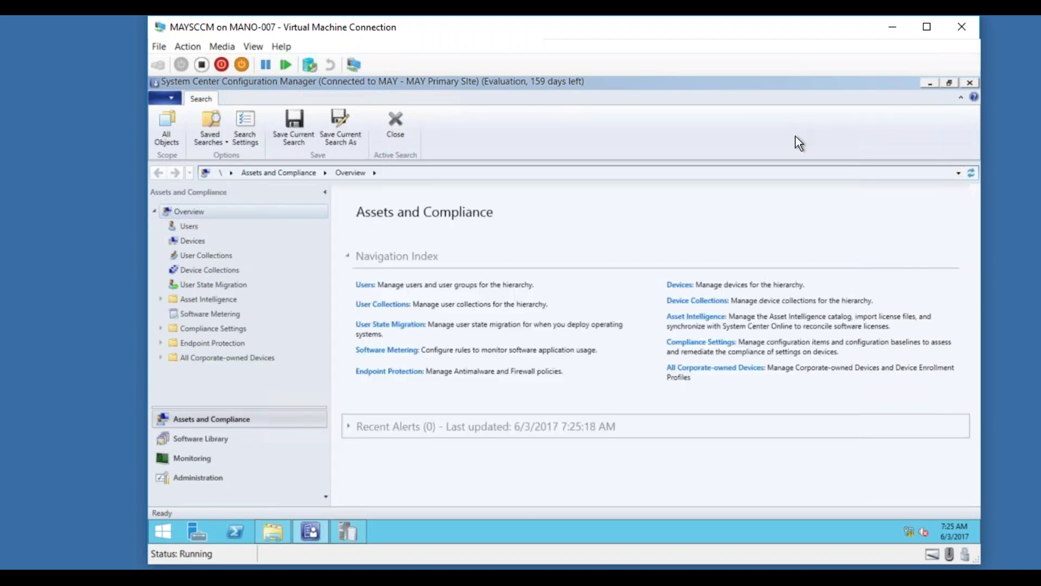
click(212, 443)
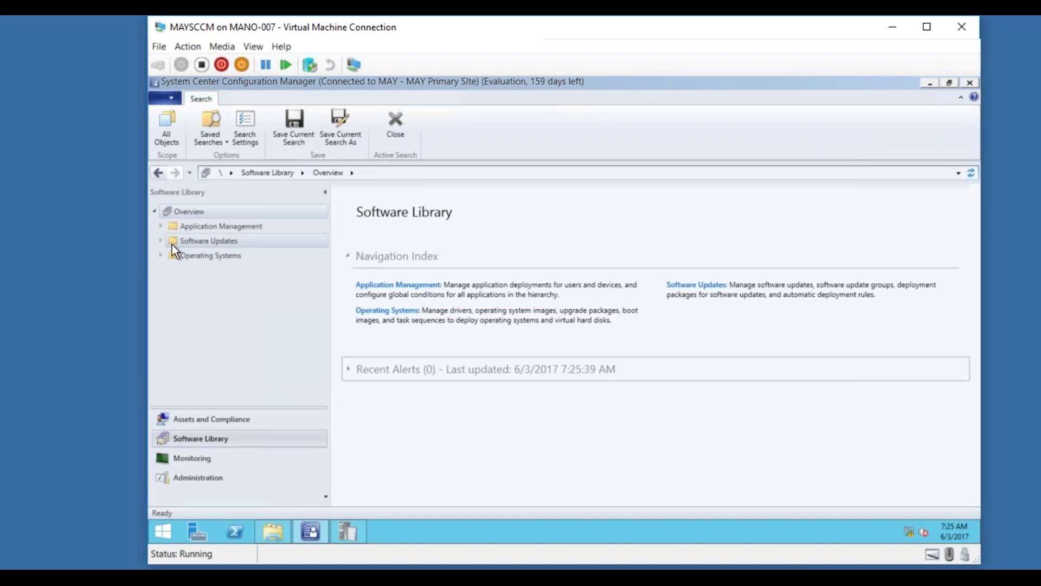
click(160, 240)
click(197, 255)
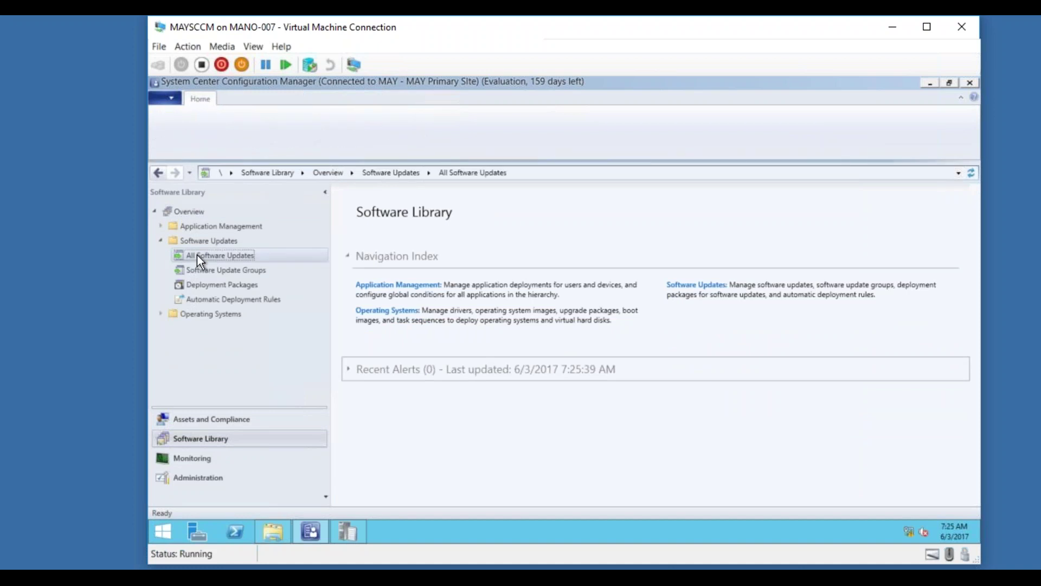
click(209, 241)
click(211, 254)
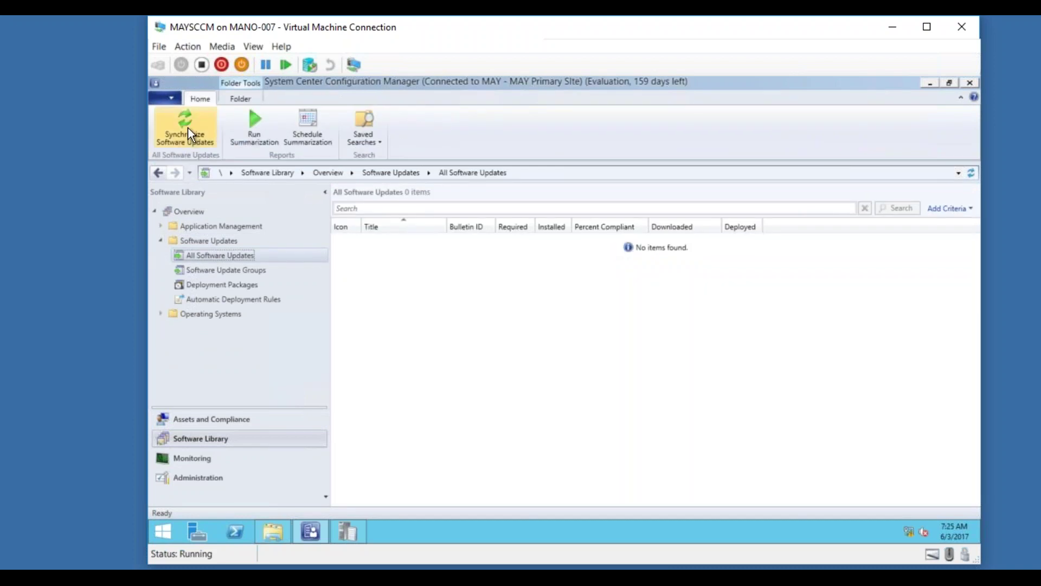
Run a site-wide Synchronize Software Updates, confirm Yes, and restore wsyncmgr.log in CMTrace.
click(188, 137)
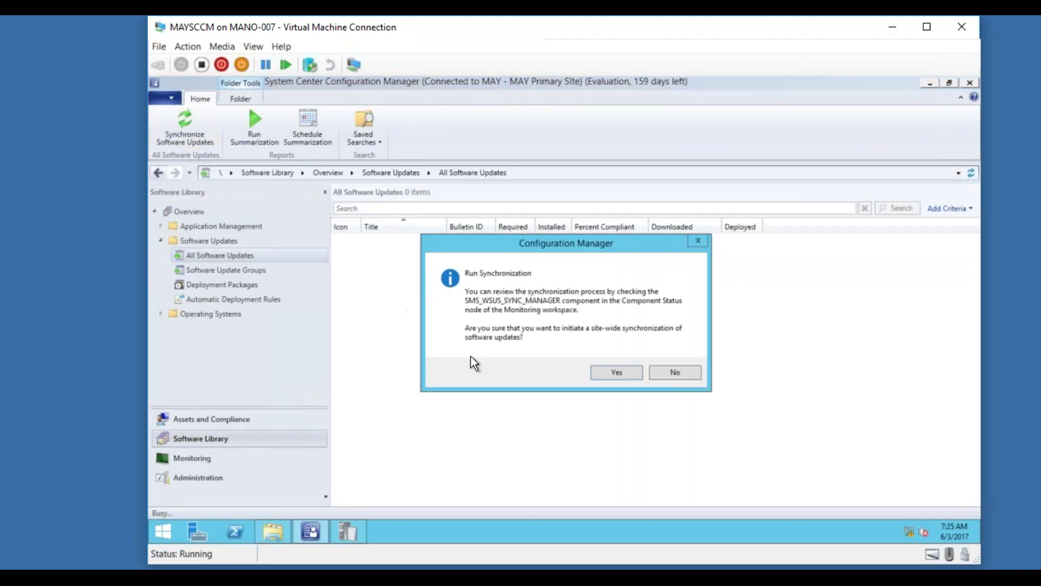
click(619, 373)
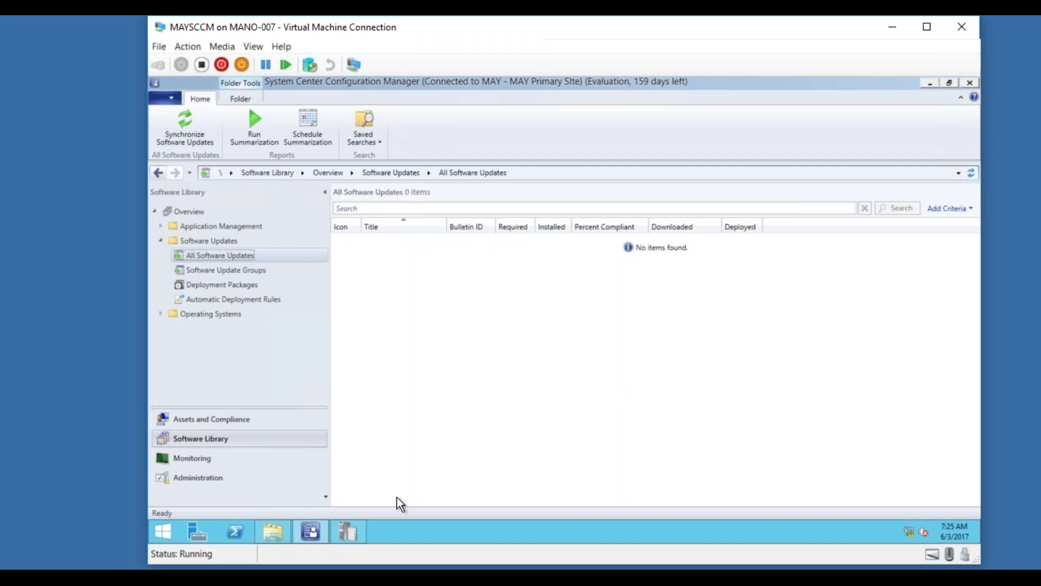
click(349, 533)
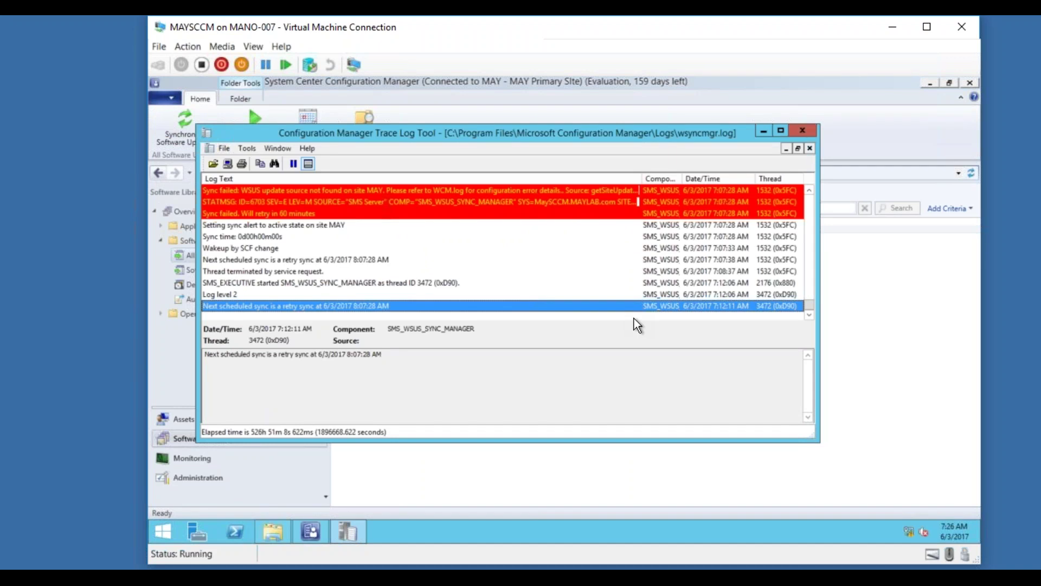
Check the latest wsyncmgr.log entries and glance at the Software Update Groups list.
mouse_move(810, 315)
mouse_down()
mouse_move(810, 287)
mouse_move(810, 307)
mouse_up()
click(763, 133)
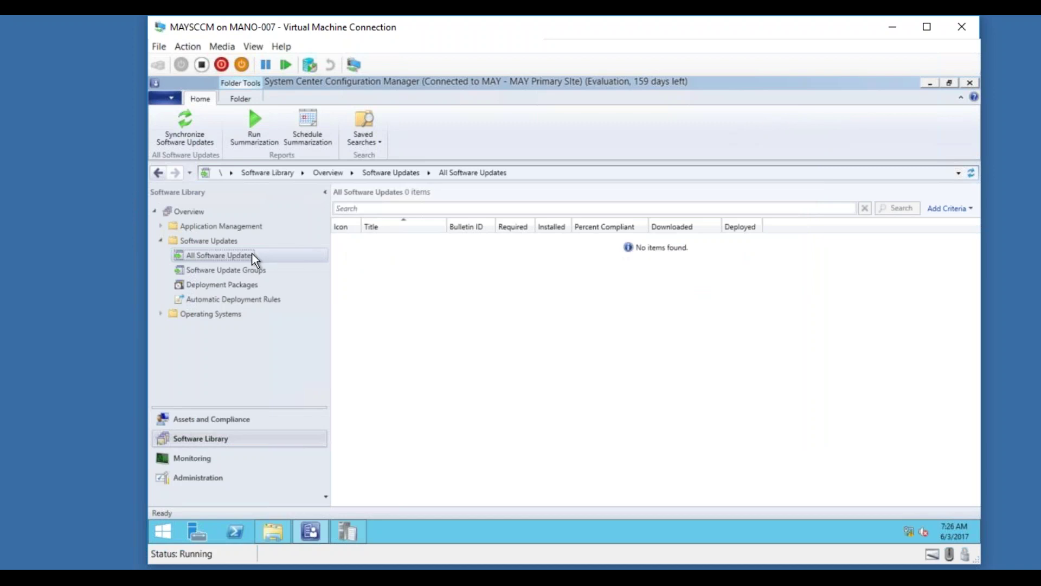
click(246, 269)
click(347, 531)
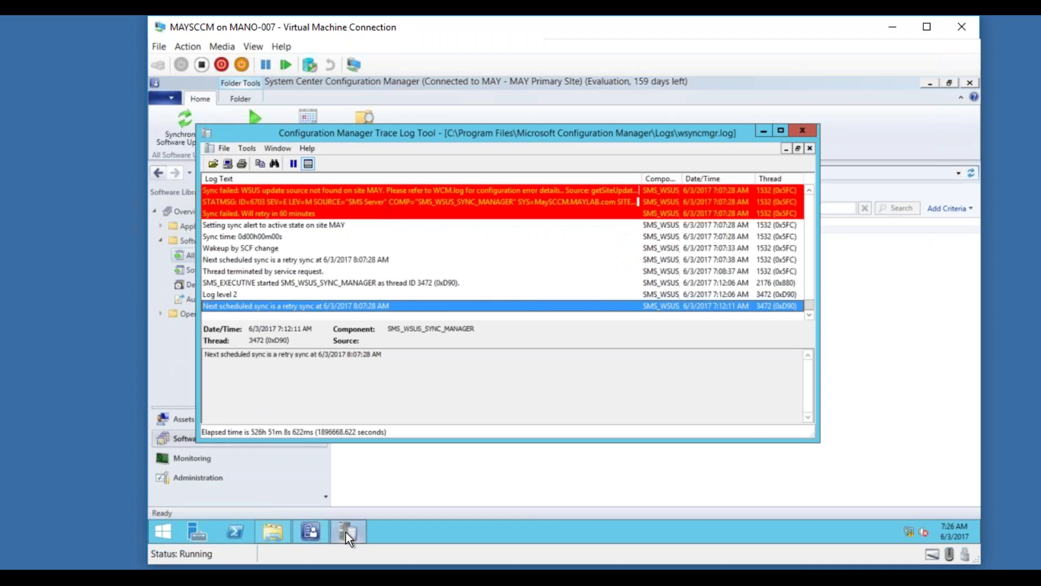
Open WCM.log and read its newest entries about the failed WSUS remote configuration.
click(274, 531)
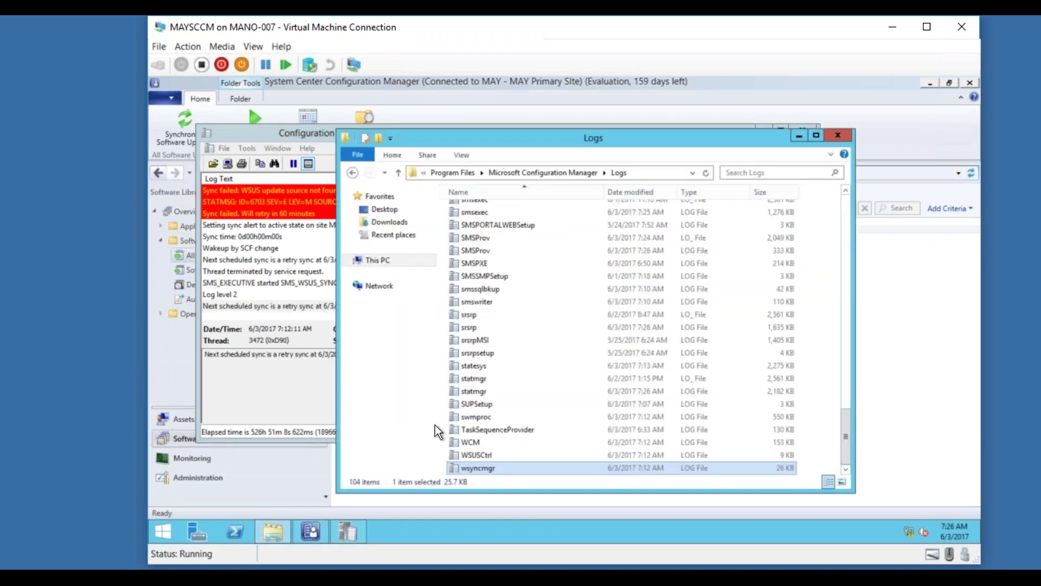
double_click(507, 443)
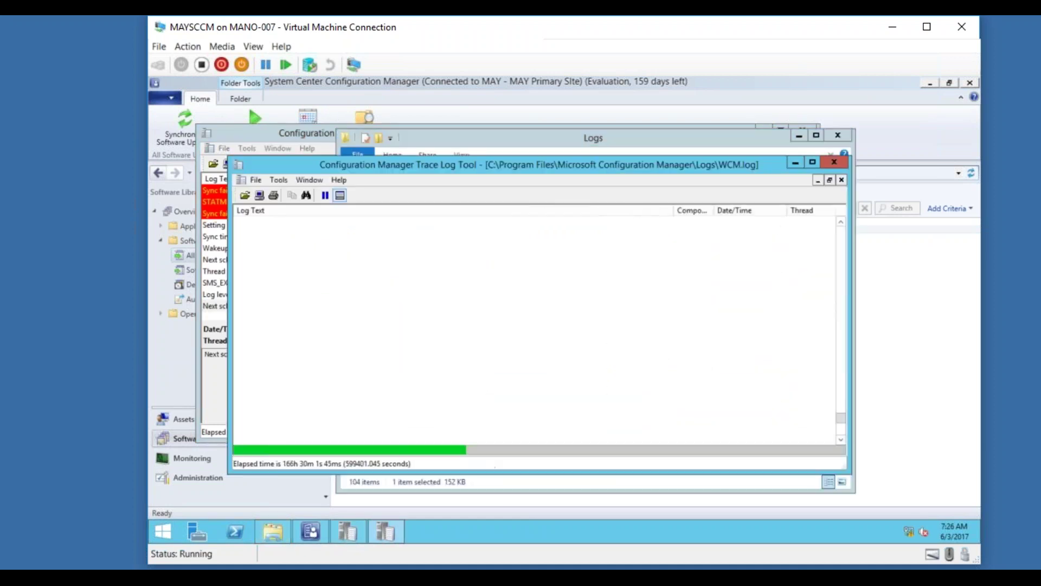
click(539, 337)
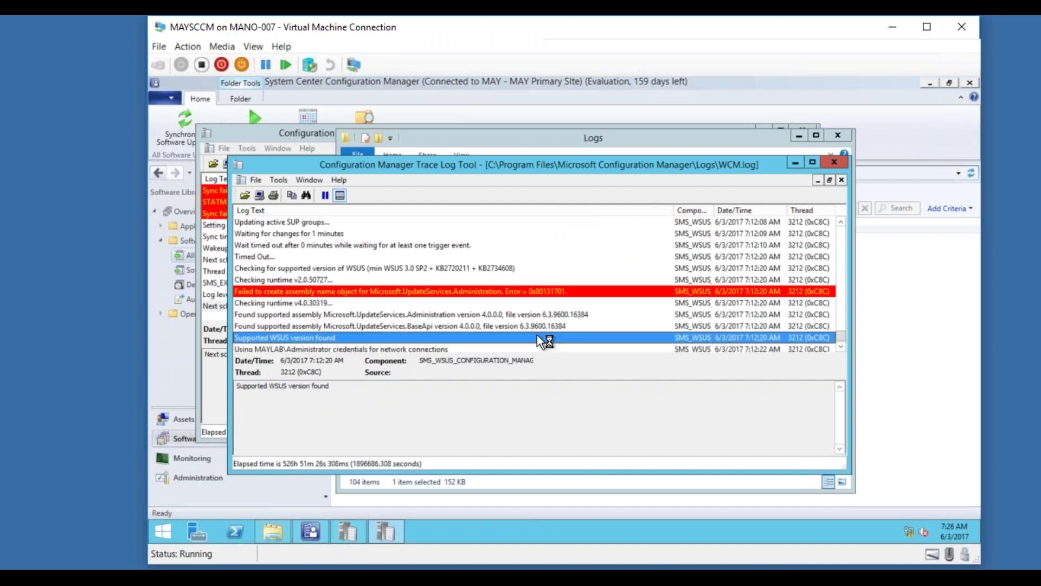
key(End)
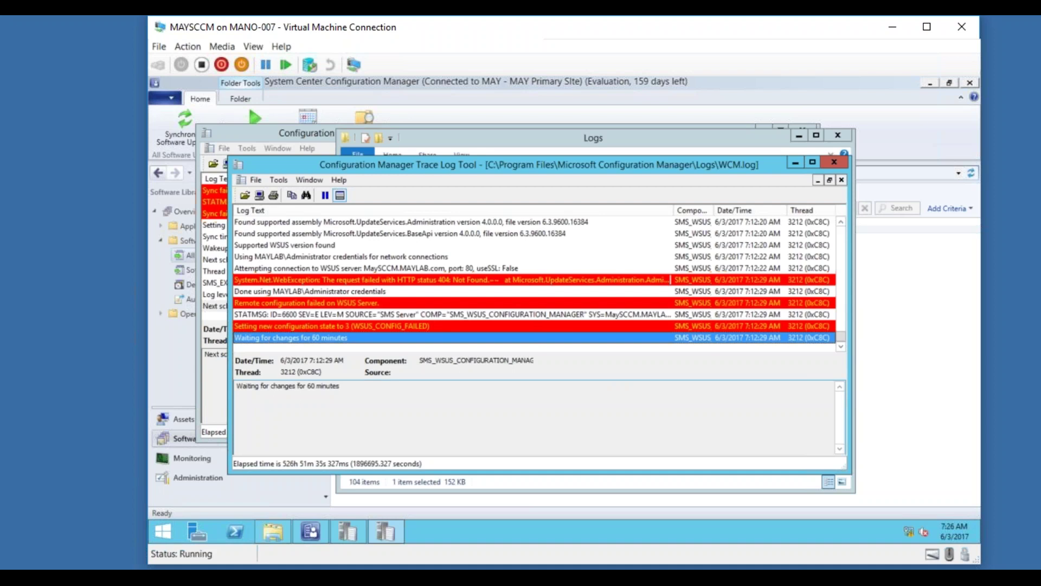
click(795, 161)
Read the next scheduled retry sync entry in wsyncmgr.log, then minimise the viewer.
click(288, 295)
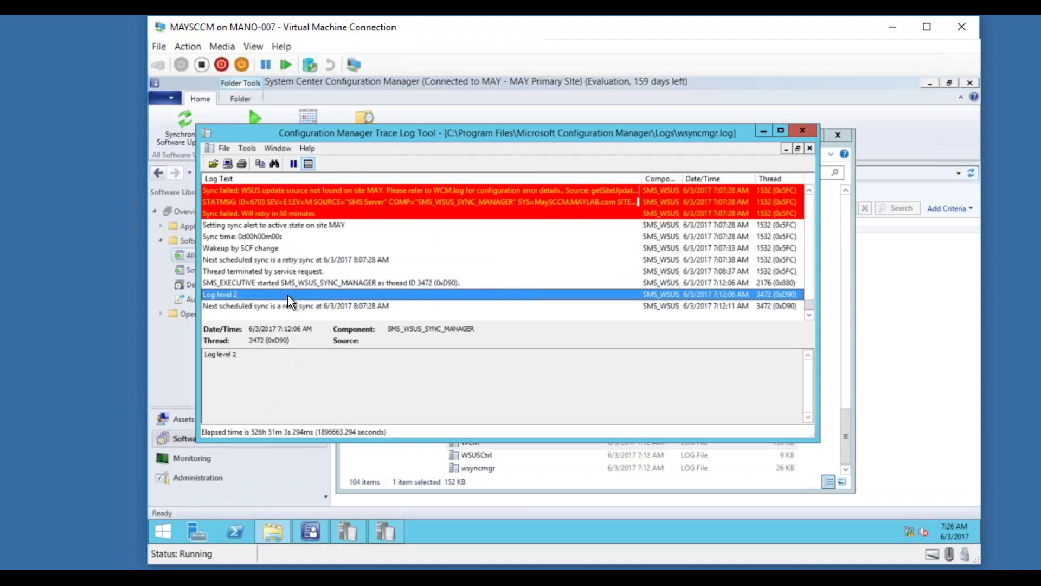
click(289, 307)
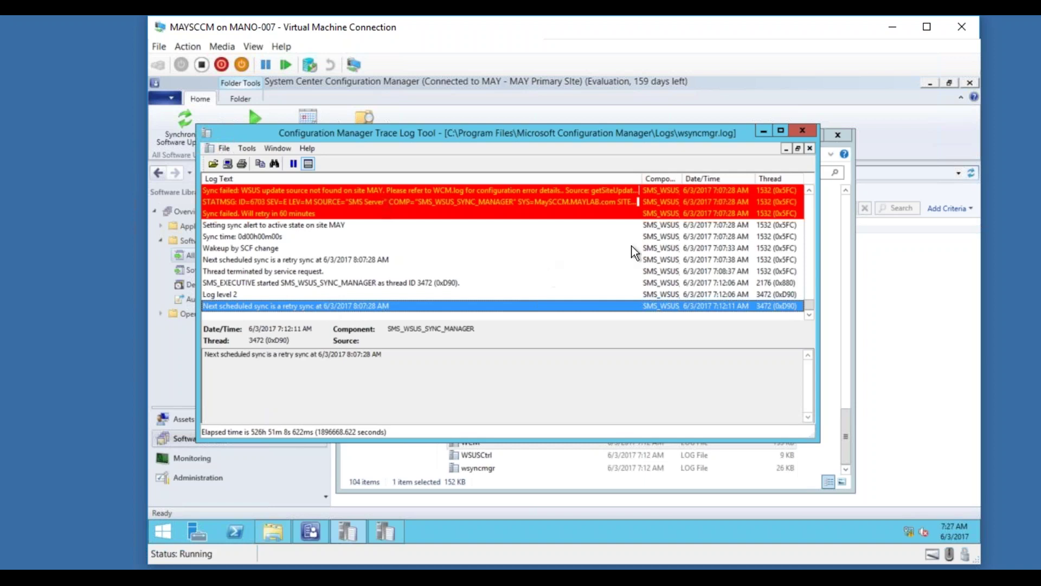
click(764, 131)
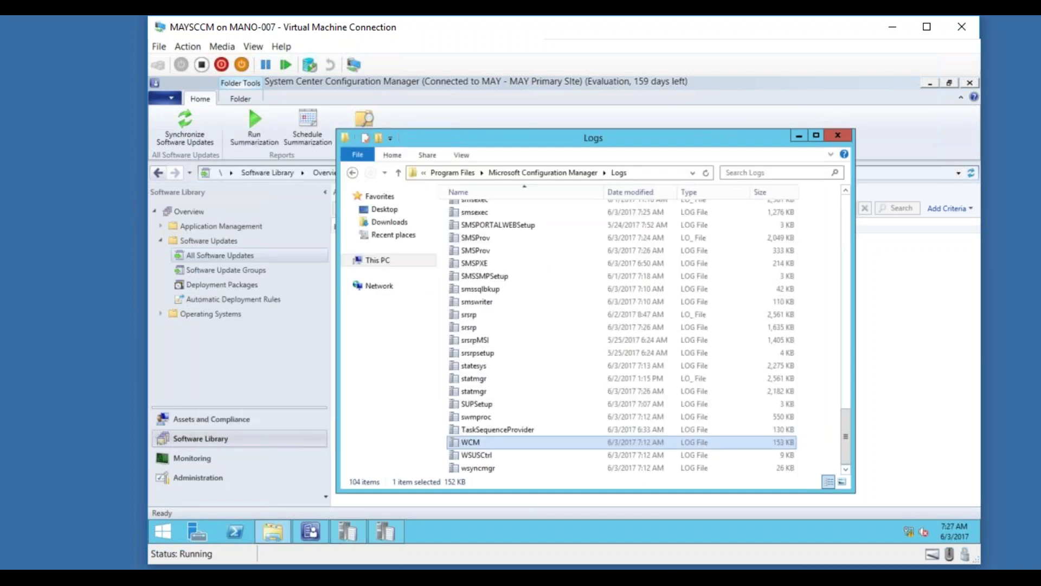
Sort the Logs folder by Date modified and review compmon.log in CMTrace.
click(636, 193)
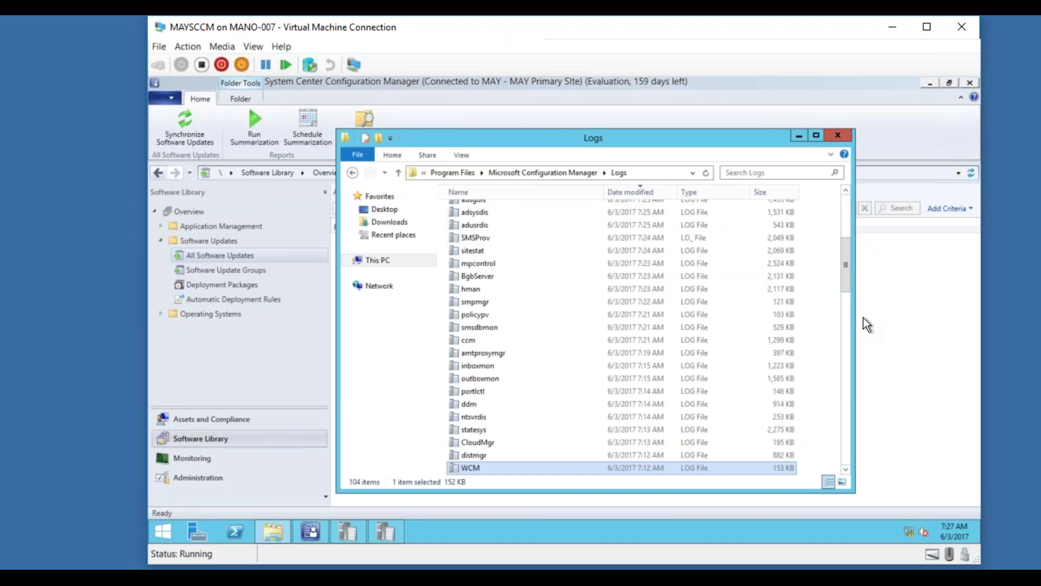
drag(846, 265, 843, 187)
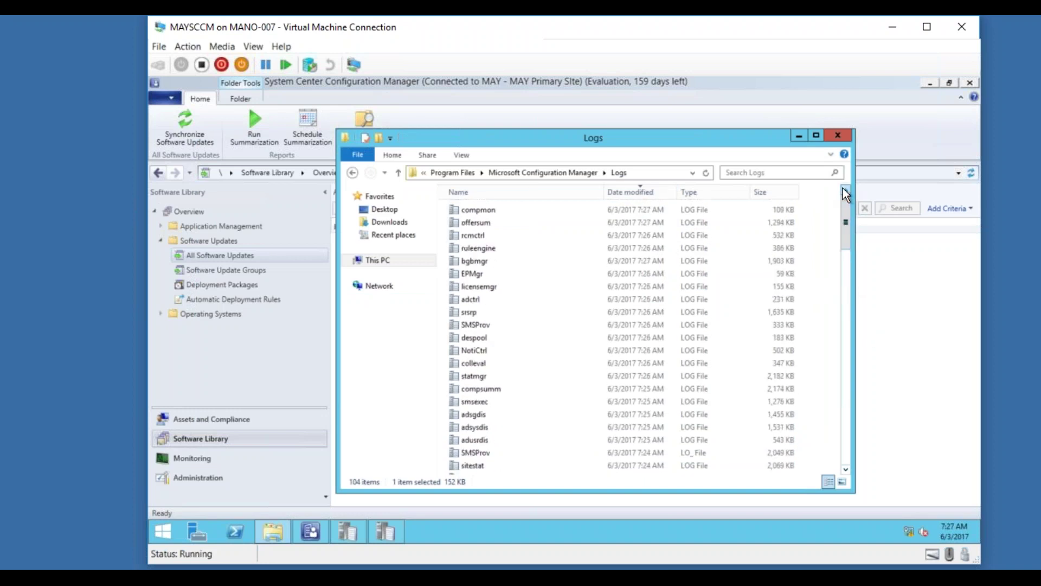
double_click(538, 211)
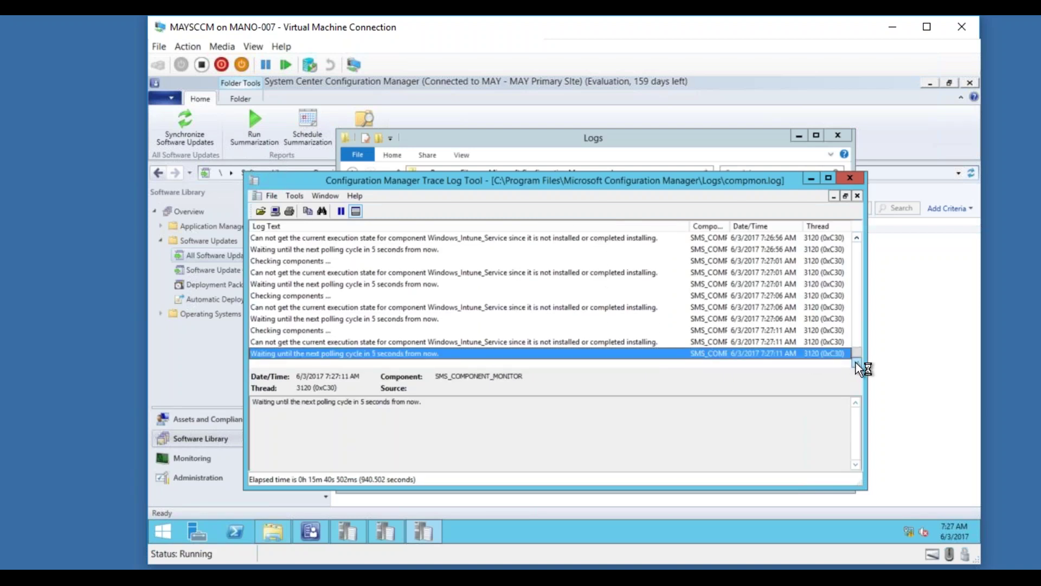
click(850, 179)
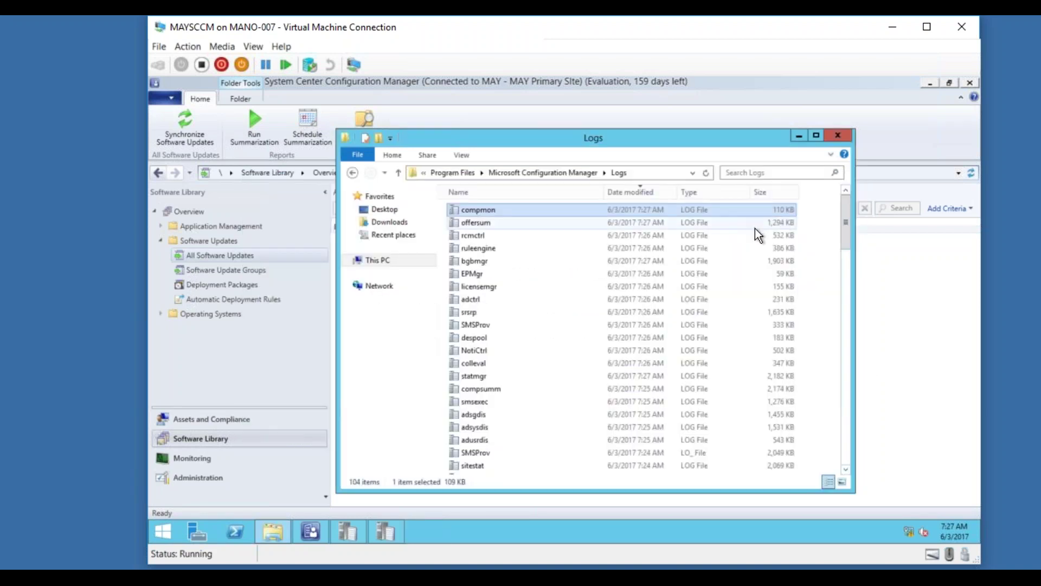
Refresh the All Software Updates view, which still shows 0 items.
drag(845, 243, 841, 296)
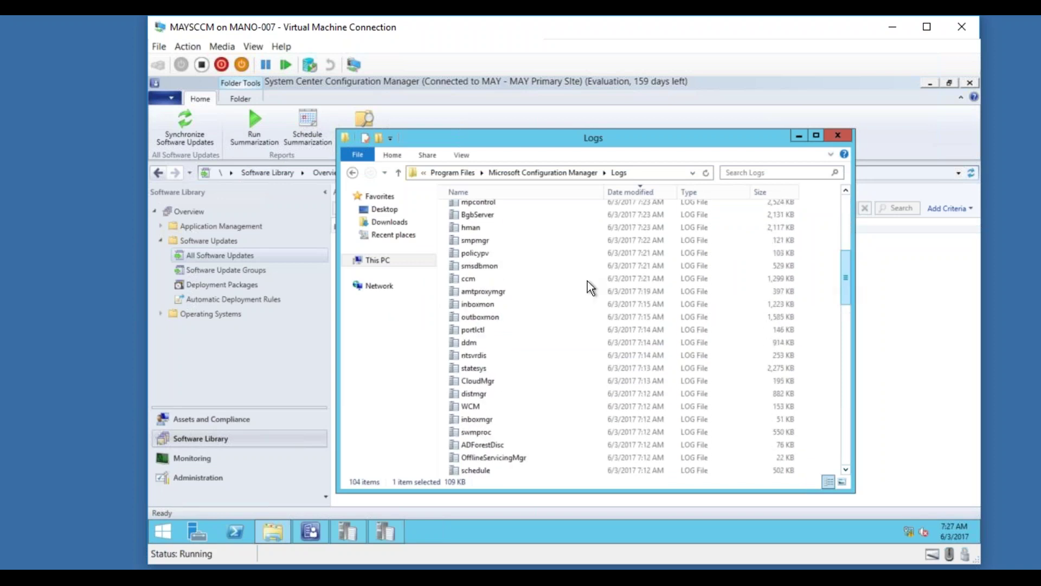
click(225, 255)
click(971, 174)
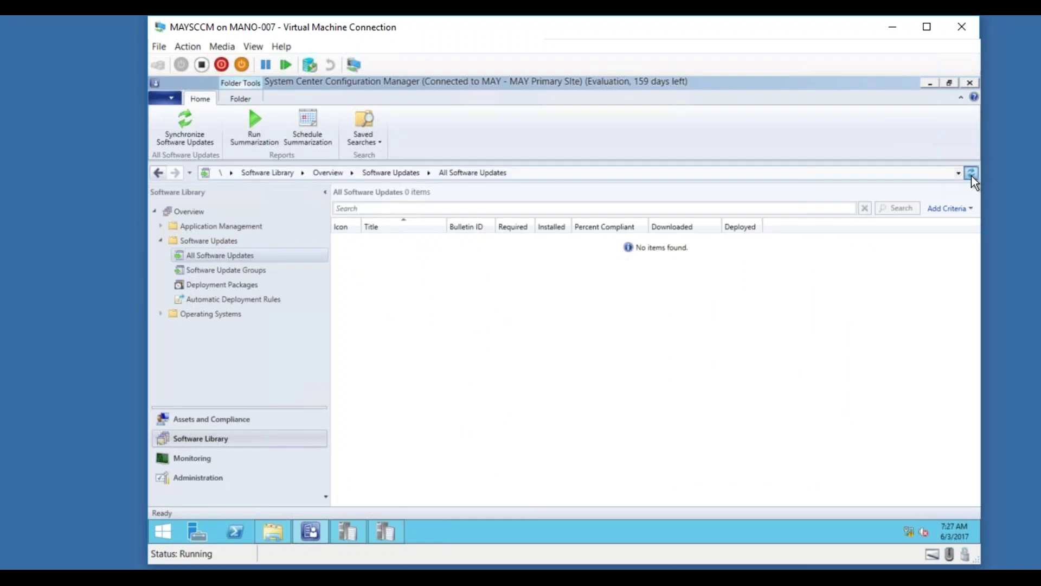
Start a site-wide software updates sync and check the wsyncmgr.log and WCM.log traces.
click(182, 131)
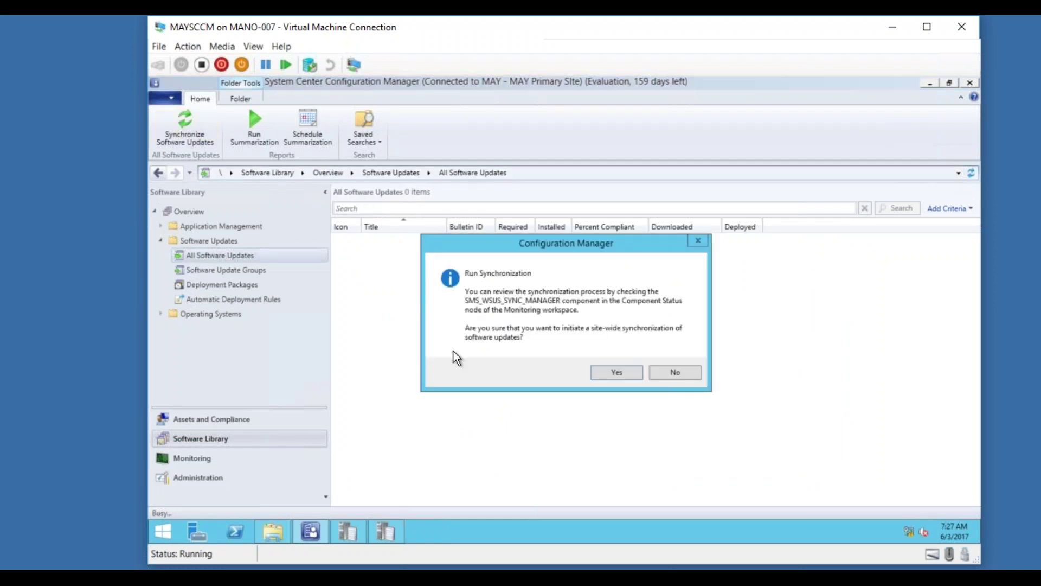
click(617, 373)
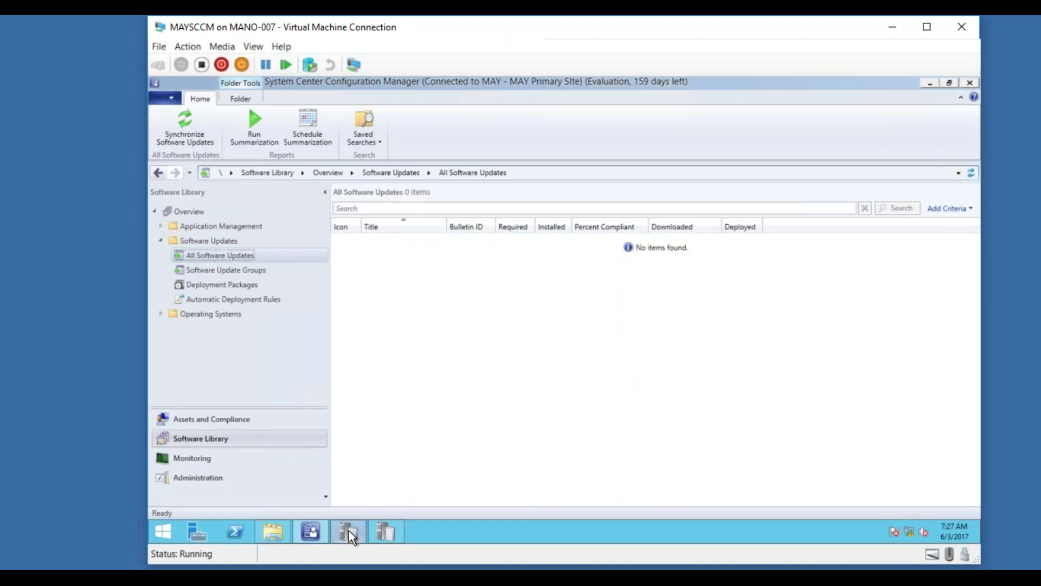
click(348, 531)
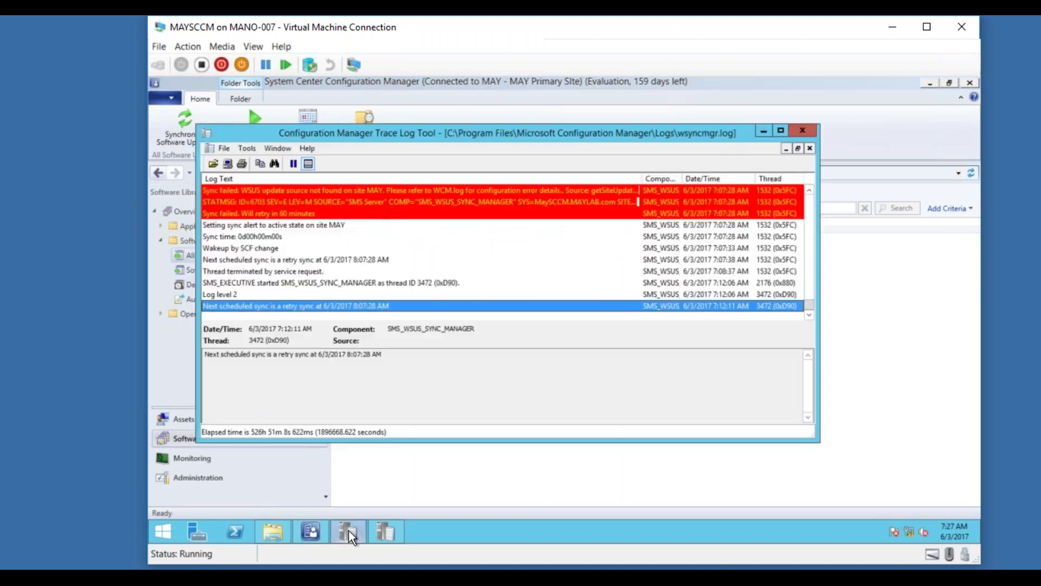
click(393, 532)
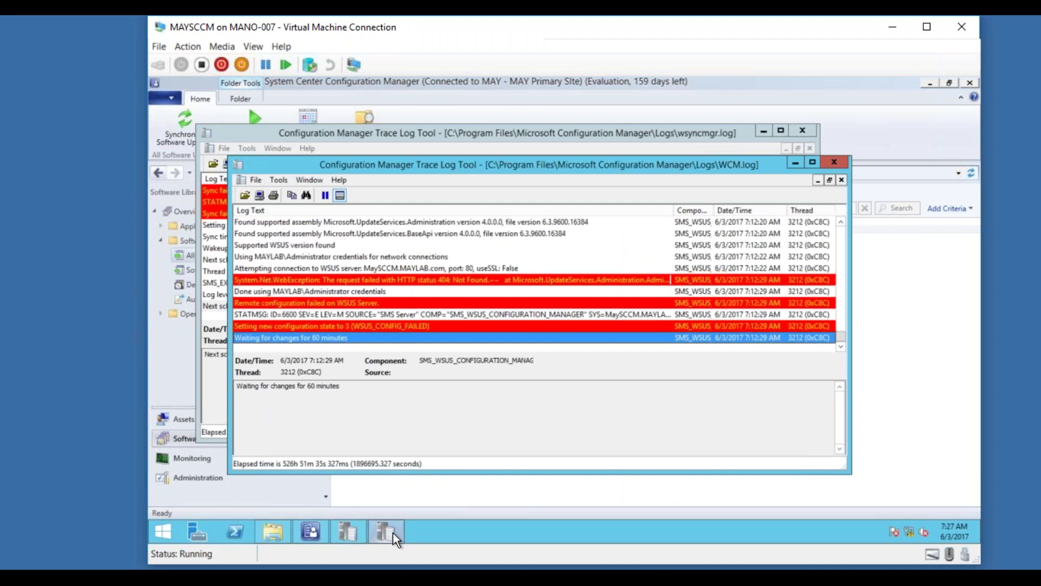
click(350, 531)
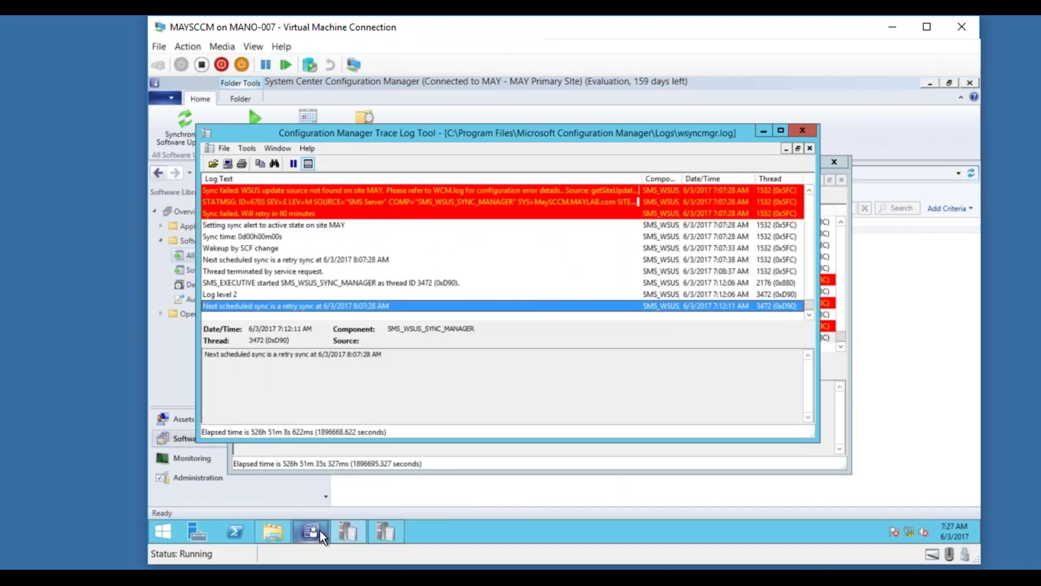
mouse_move(313, 530)
Launch Server Manager from Start, then open Network and Sharing Center from the network tray icon.
click(163, 532)
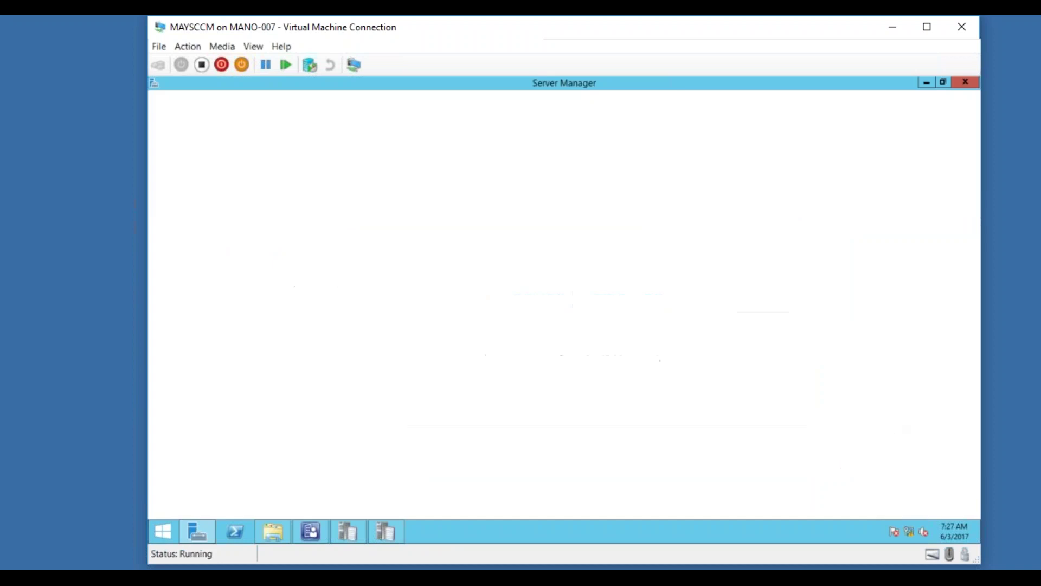
right_click(909, 529)
click(895, 522)
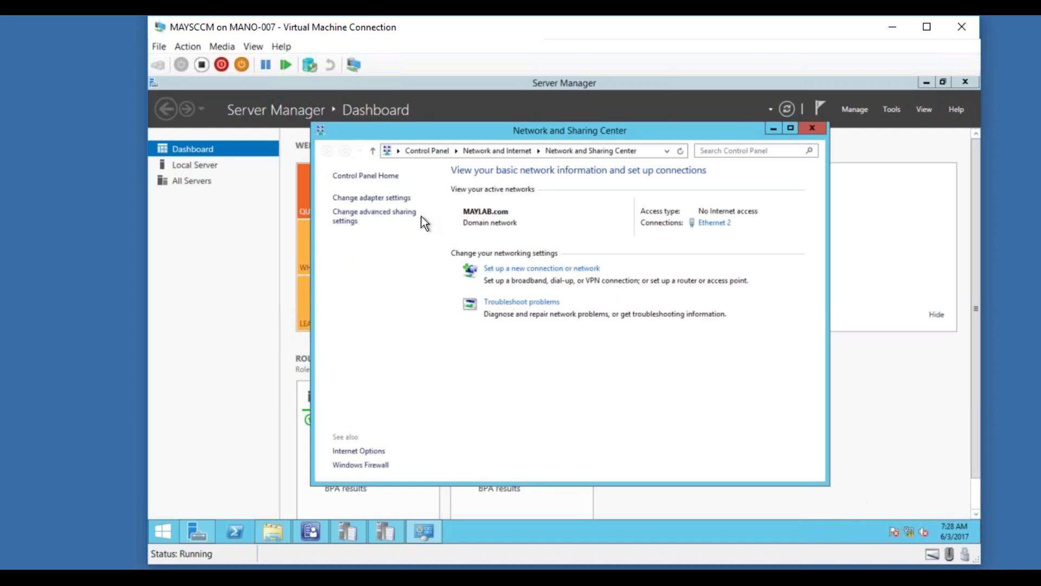
Enable the Ethernet 3 adapter in adapter settings and close the network windows.
click(397, 198)
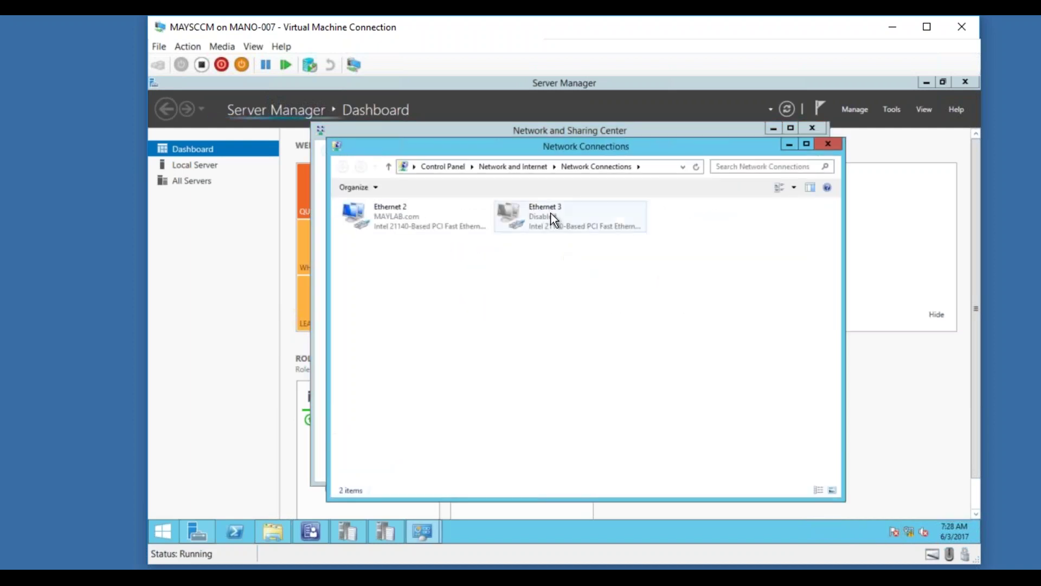
click(551, 212)
right_click(550, 213)
click(527, 221)
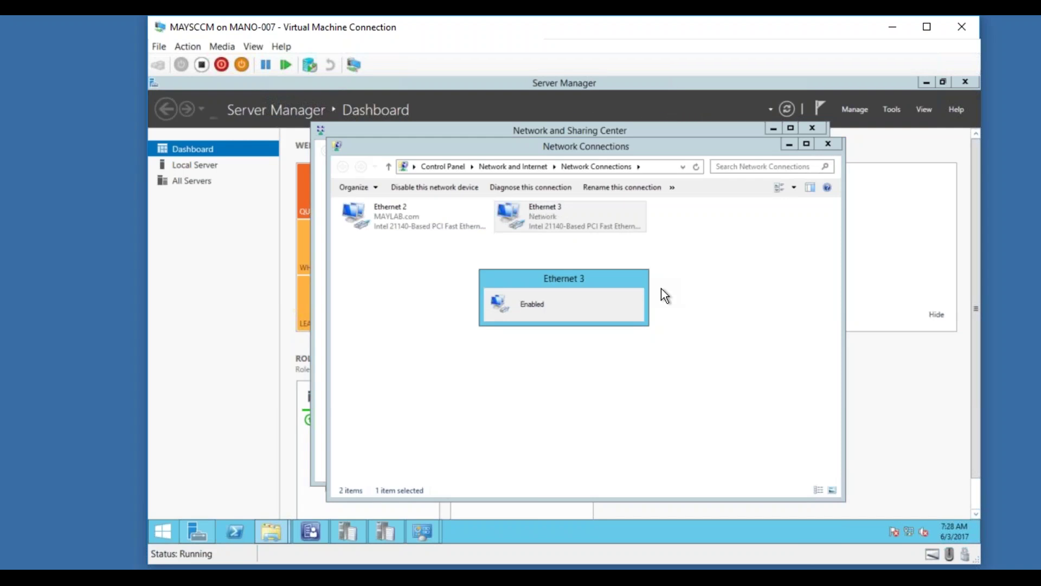
click(827, 144)
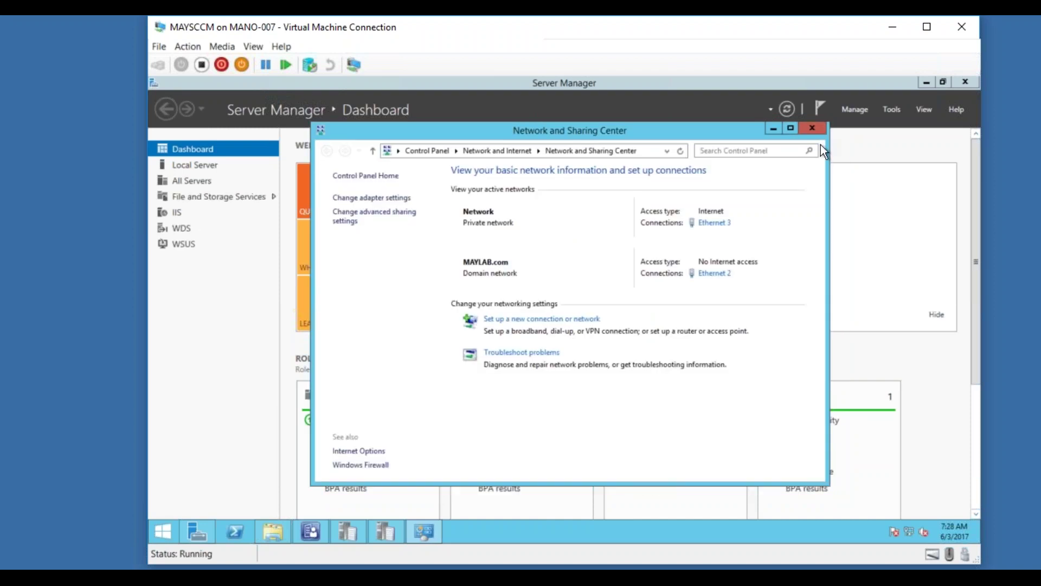
click(813, 130)
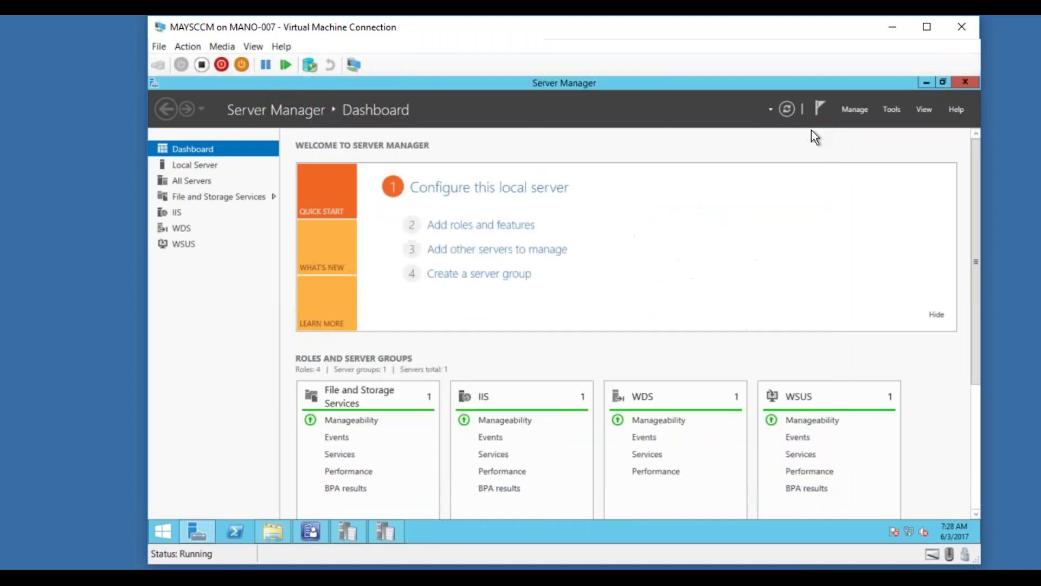
Launch Internet Explorer, load bing.com to verify Internet access, then close the browser.
click(925, 83)
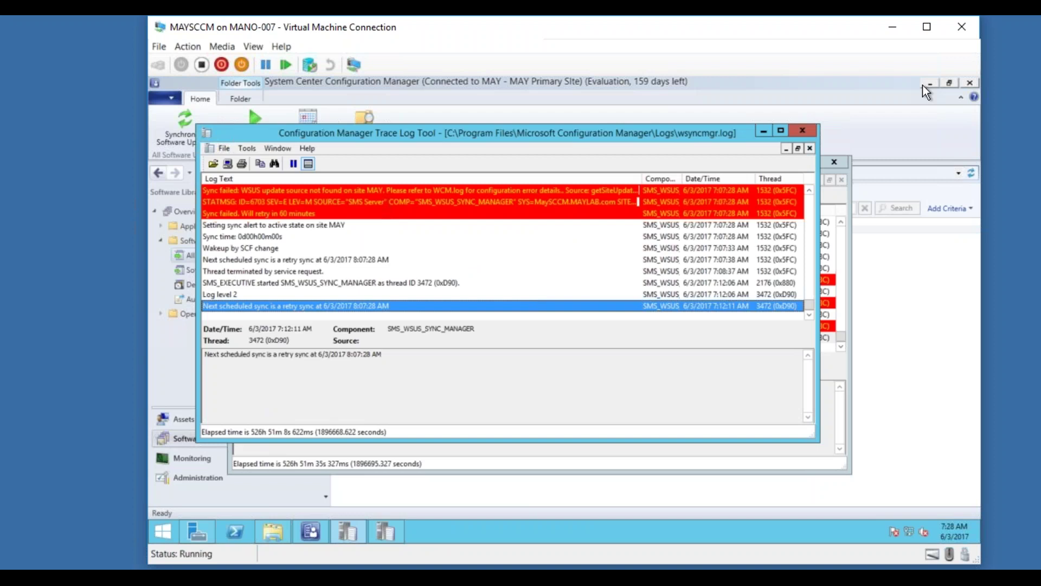
click(163, 531)
click(338, 383)
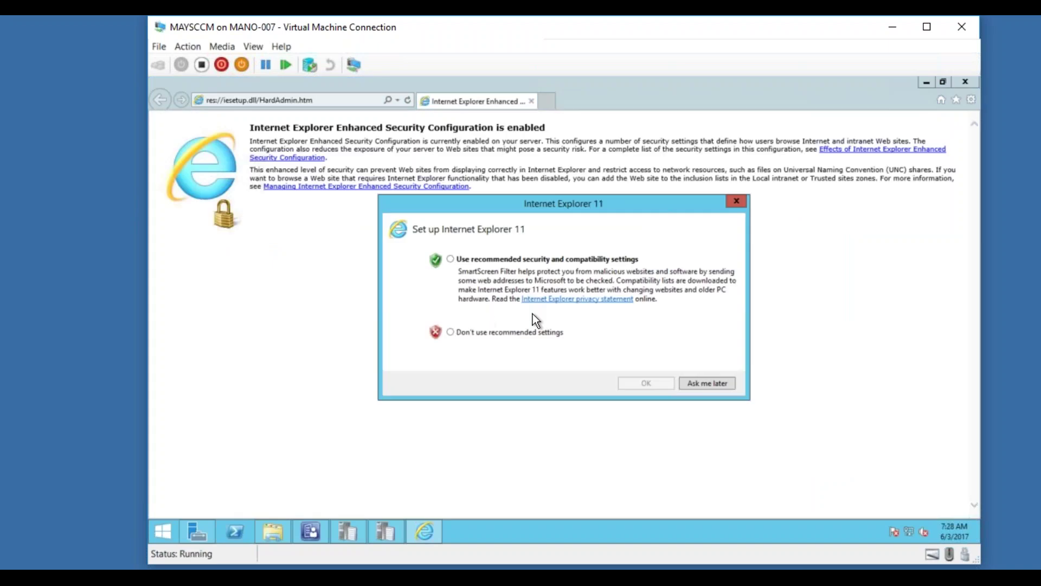
click(701, 385)
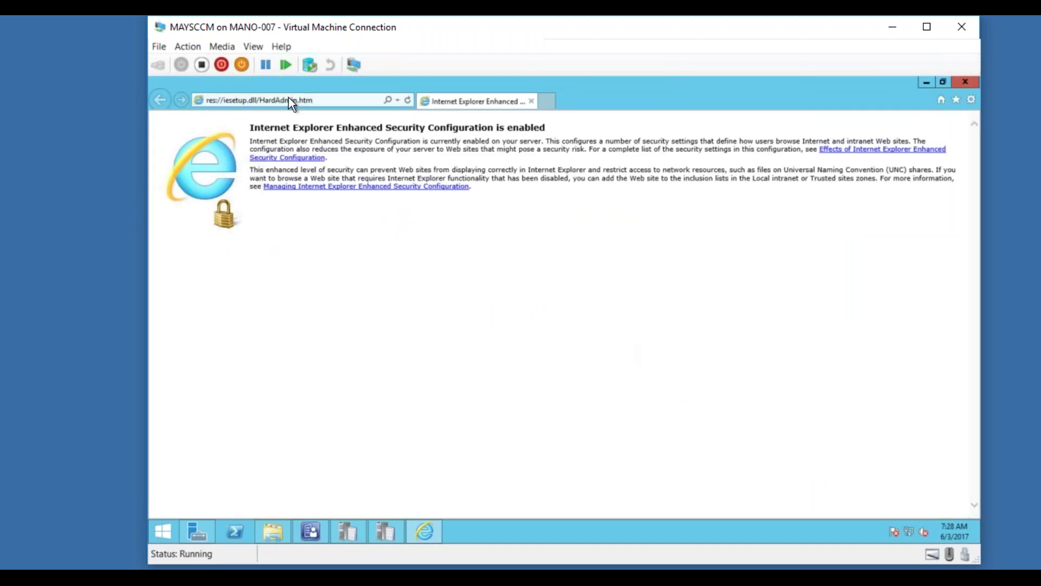
text(bing.com/)
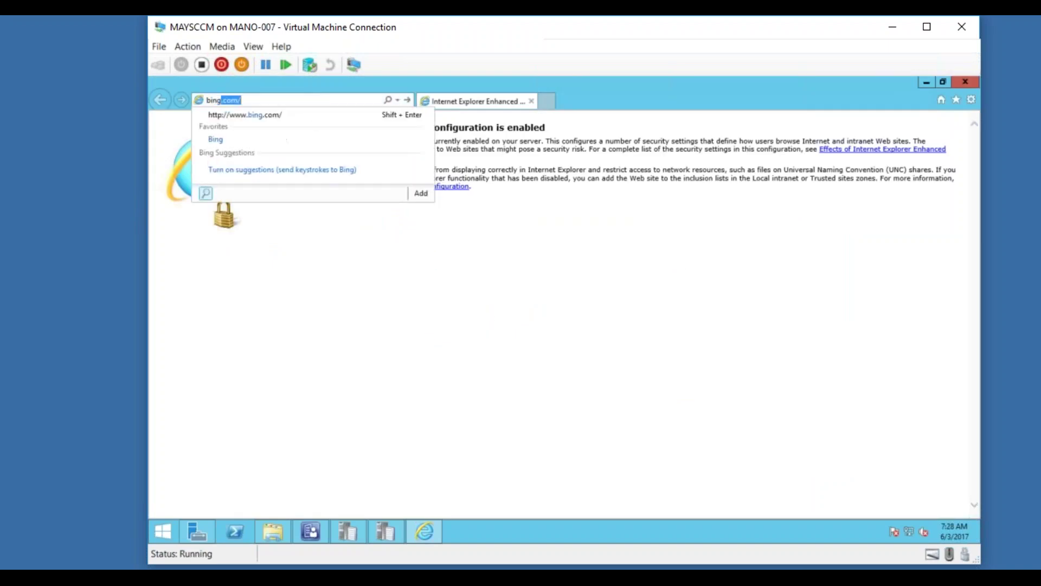
key(Return)
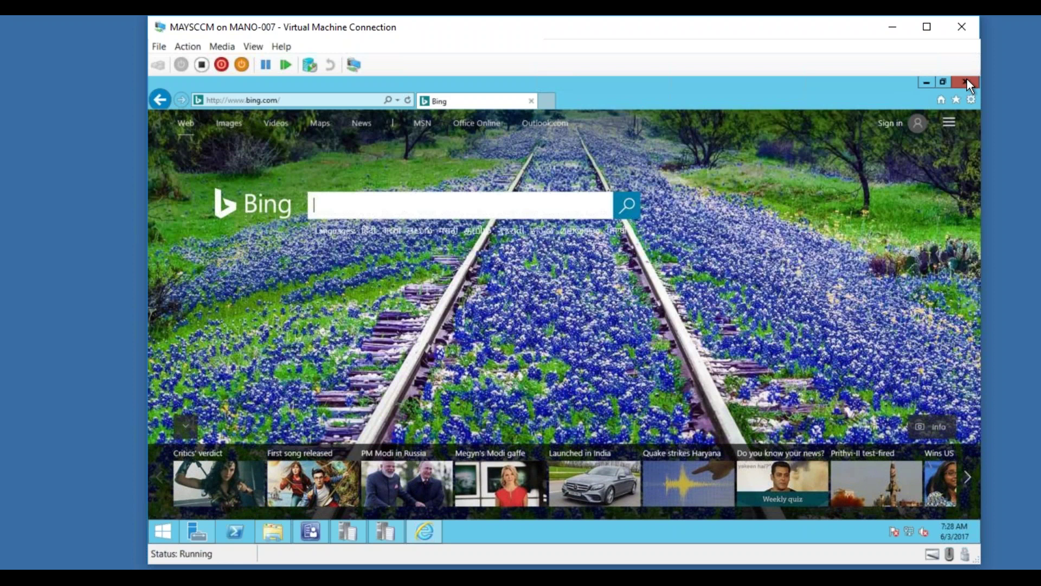
click(967, 82)
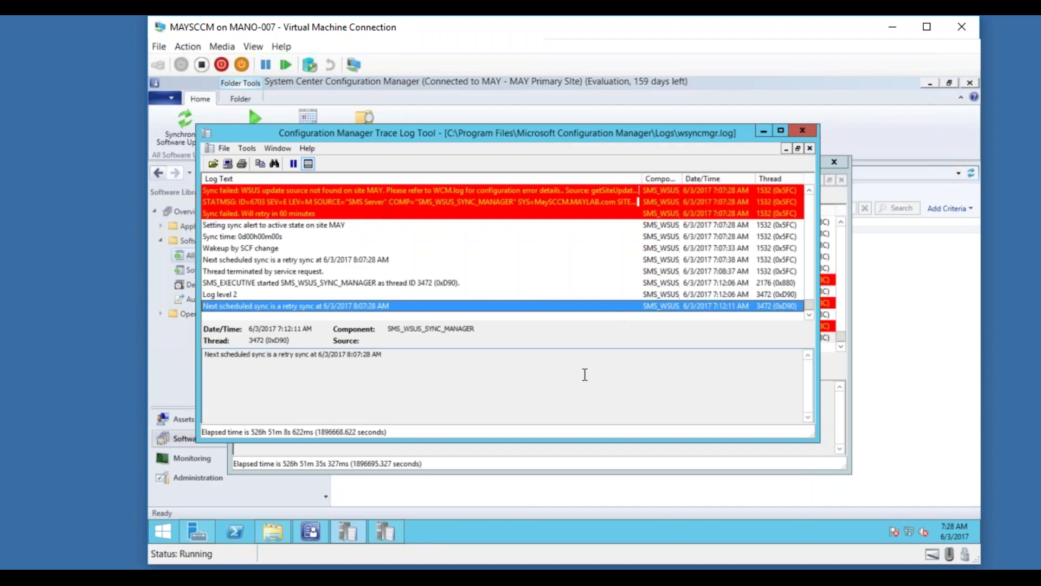
Launch SQL Server Management Studio and connect to the MAYSCCM database engine.
click(582, 451)
mouse_move(200, 531)
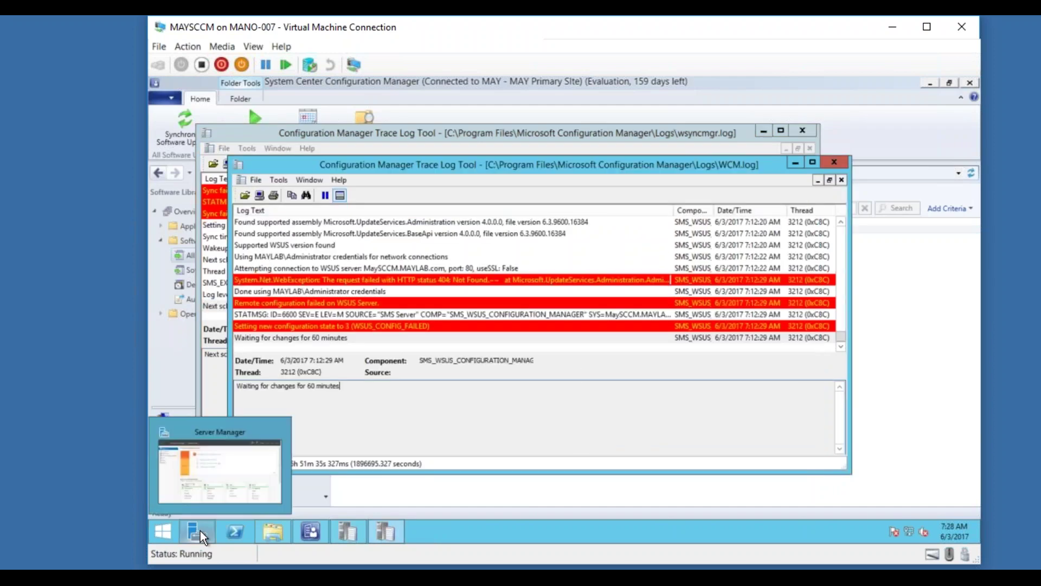
click(165, 530)
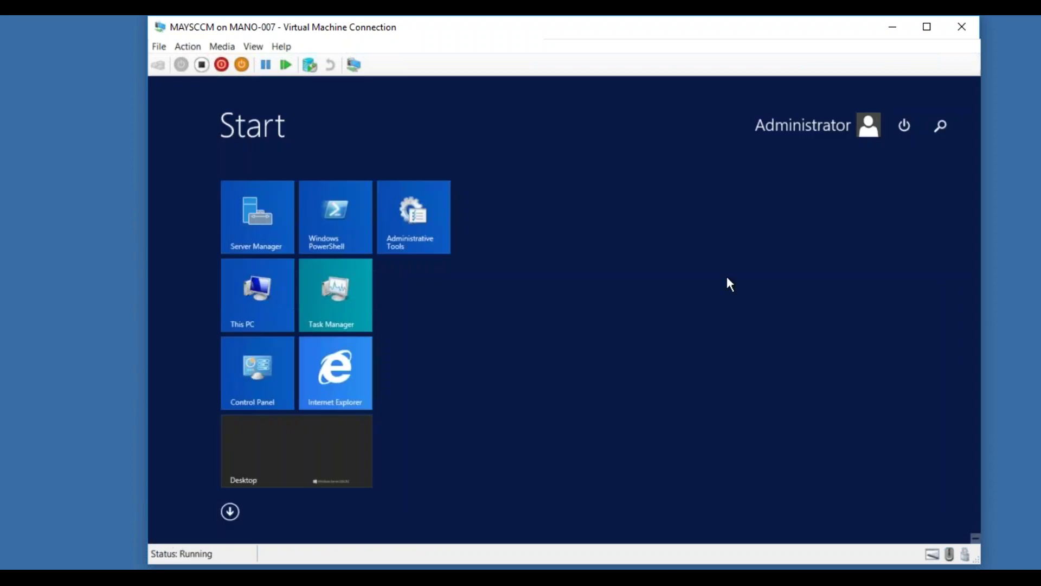
text(sql Server Management Studio)
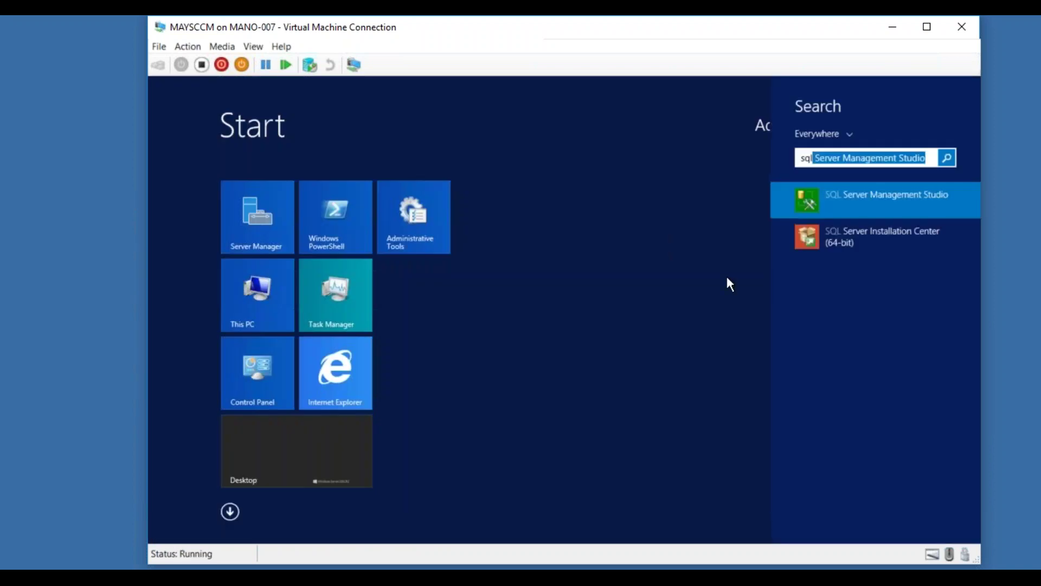
click(856, 197)
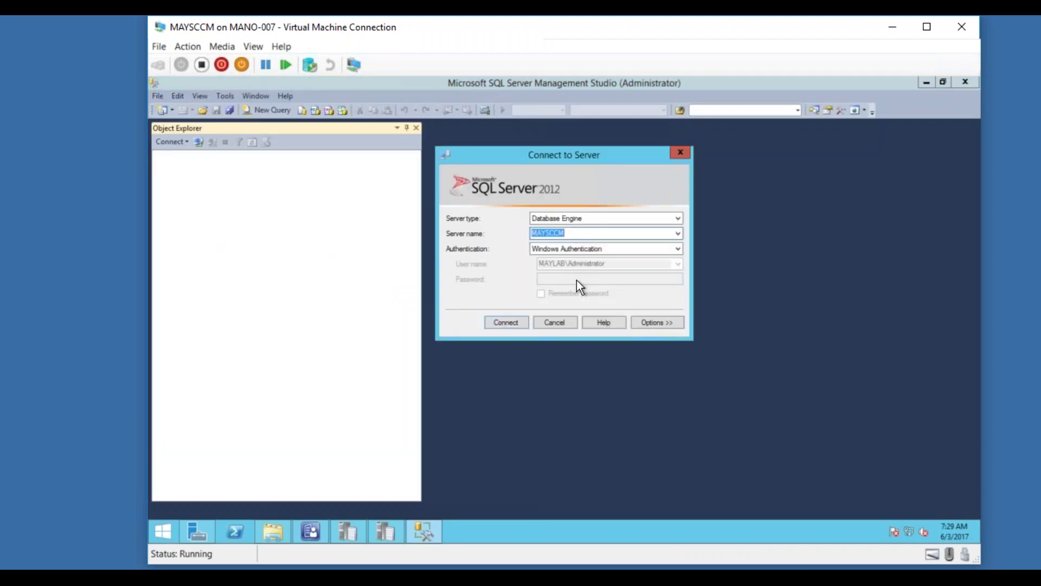
click(489, 324)
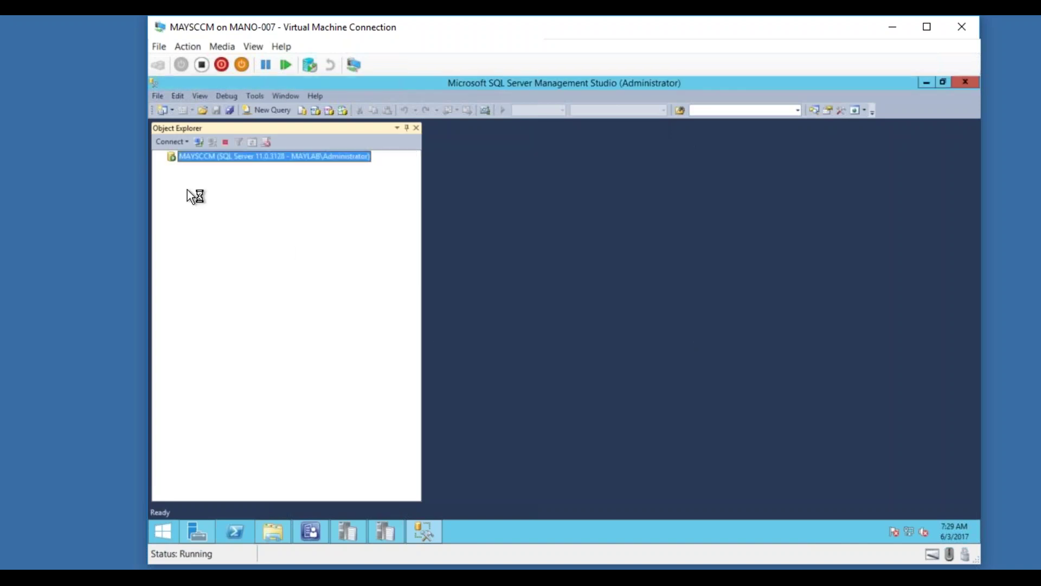
Expand Databases, select SUSDB, then minimise Management Studio.
click(172, 169)
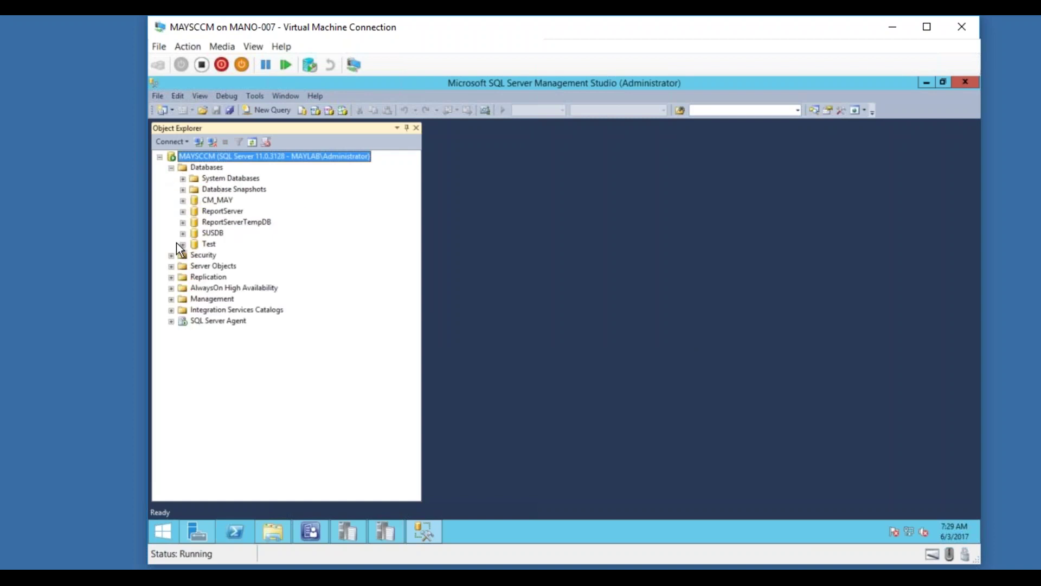
click(209, 234)
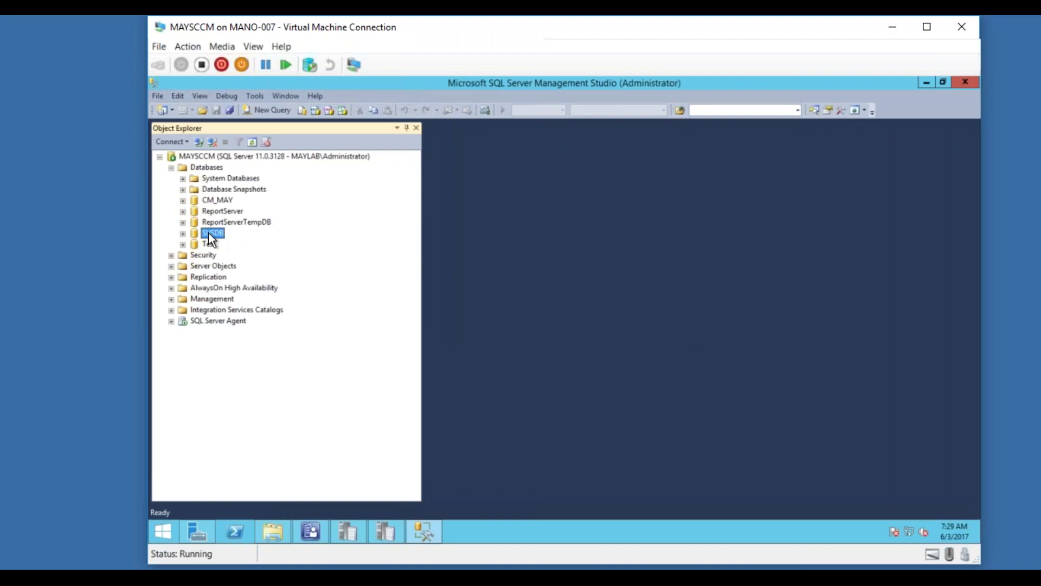
click(925, 83)
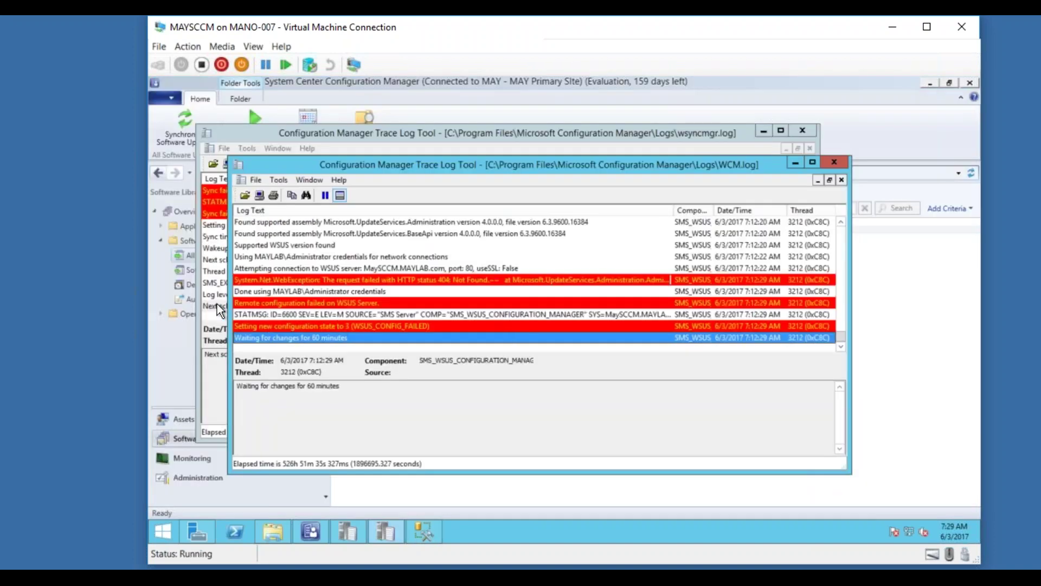
Open Administration > Site Configuration > Sites, select the MAY primary site, and show Configure Site Components.
click(218, 305)
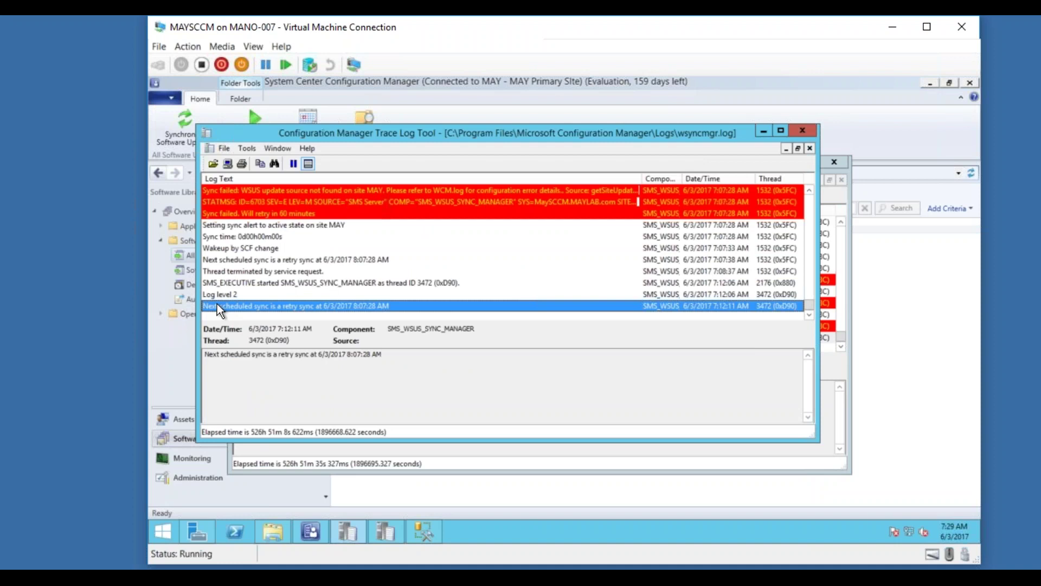
click(185, 259)
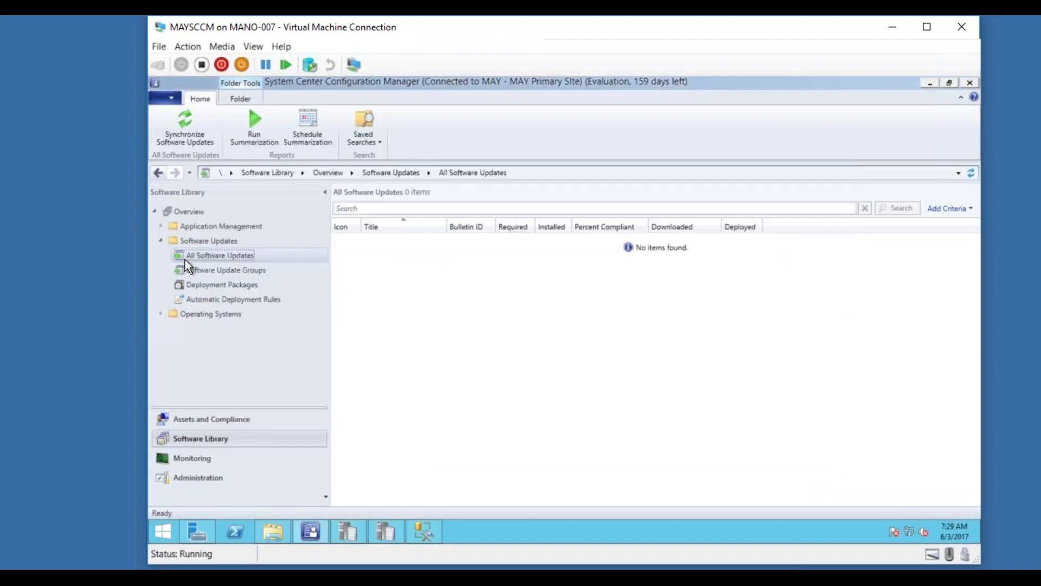
click(197, 476)
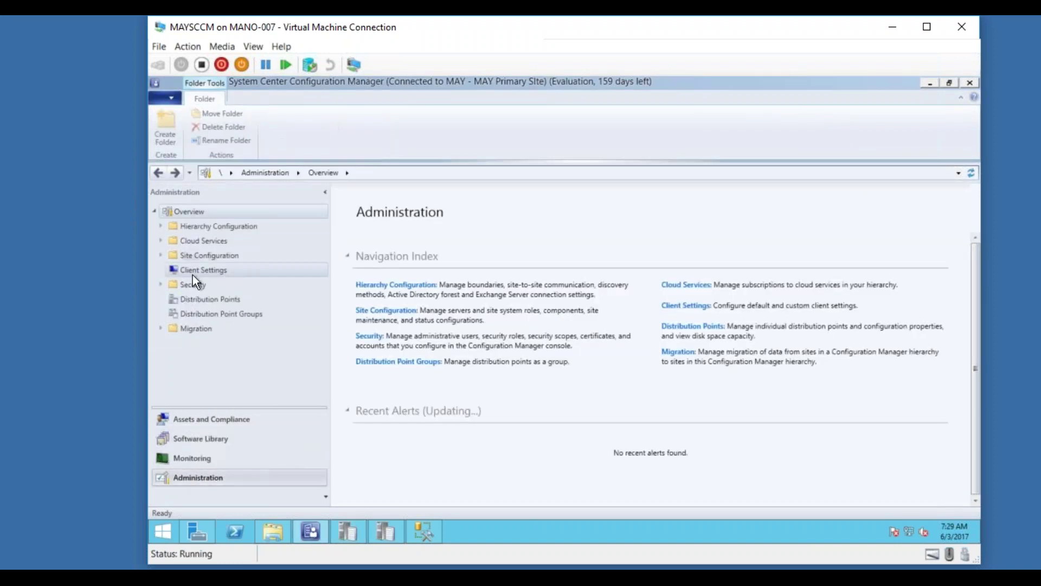
click(165, 254)
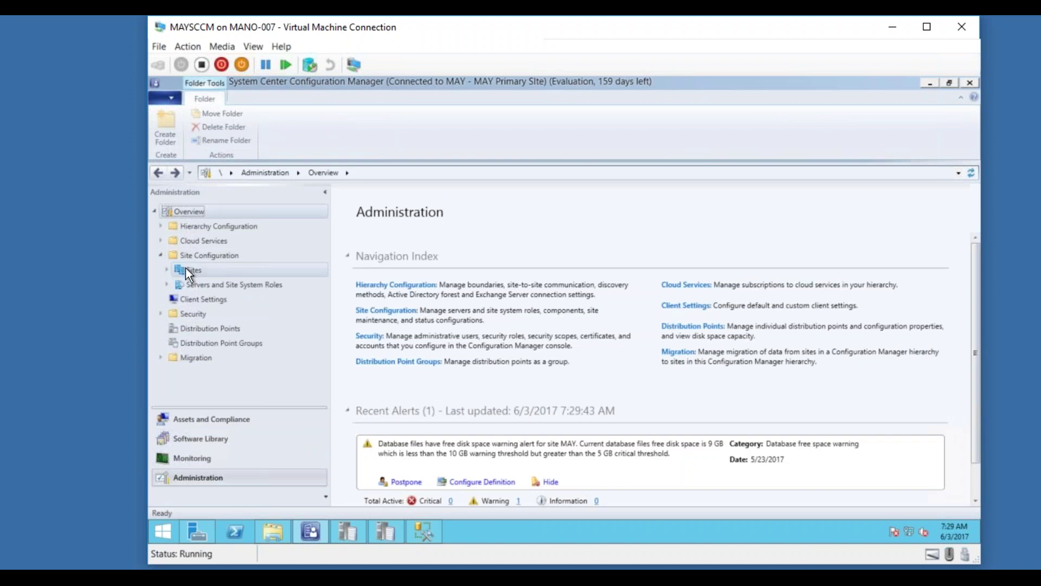
click(186, 270)
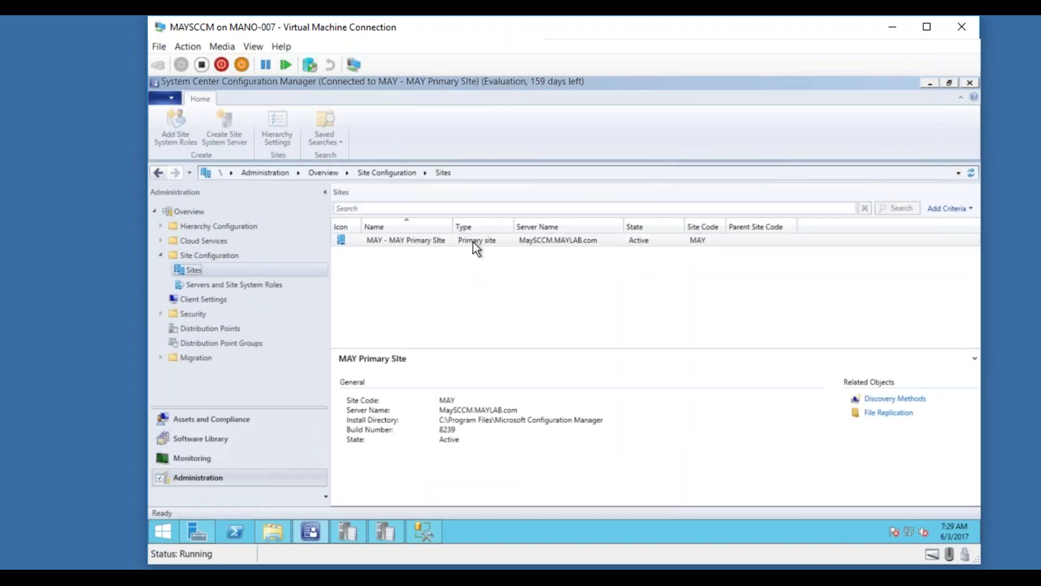
click(472, 241)
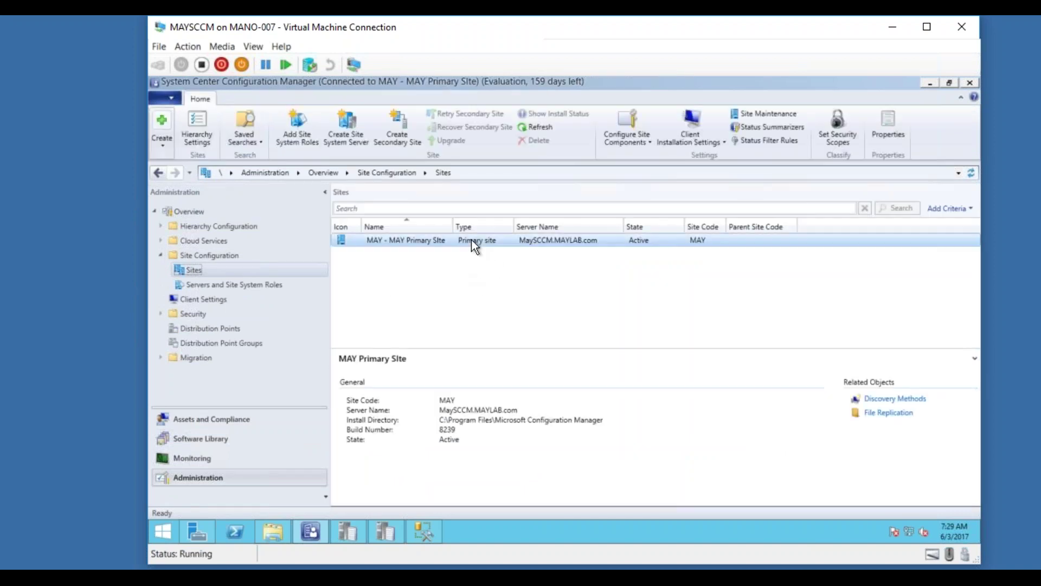
click(650, 142)
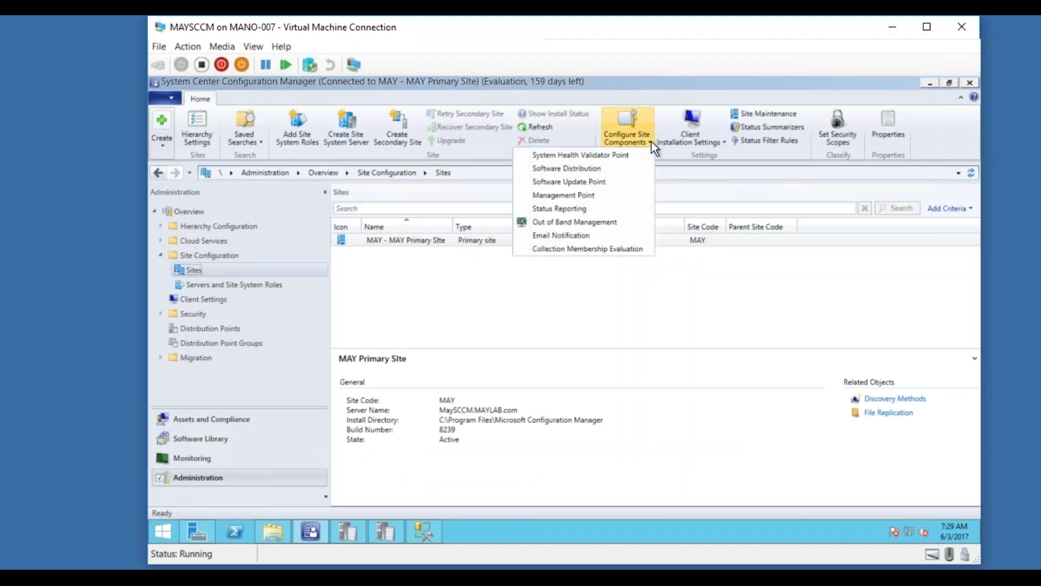
Open the Software Update Point properties and review the synced classifications and products.
click(597, 182)
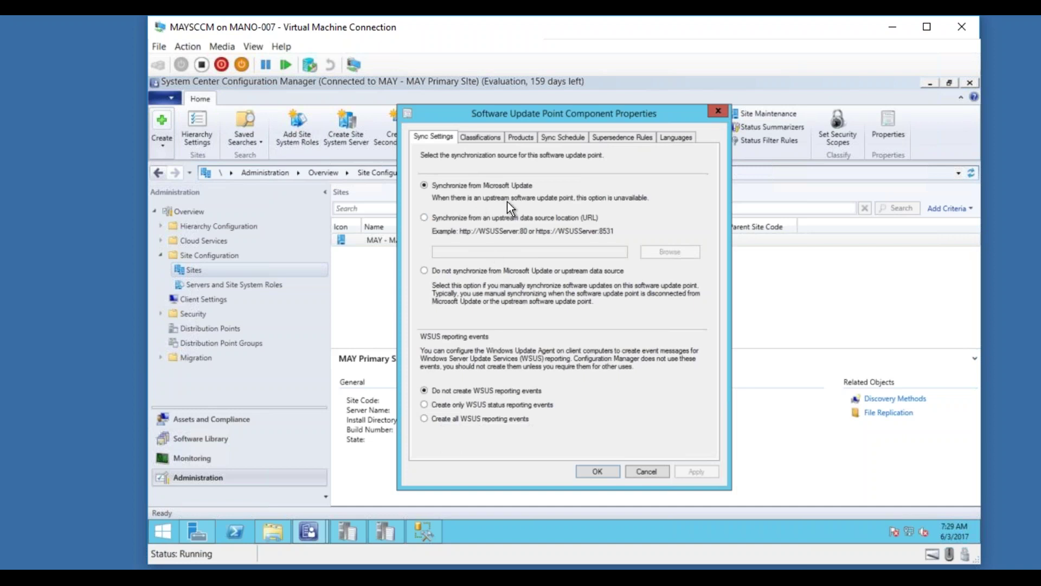
click(485, 138)
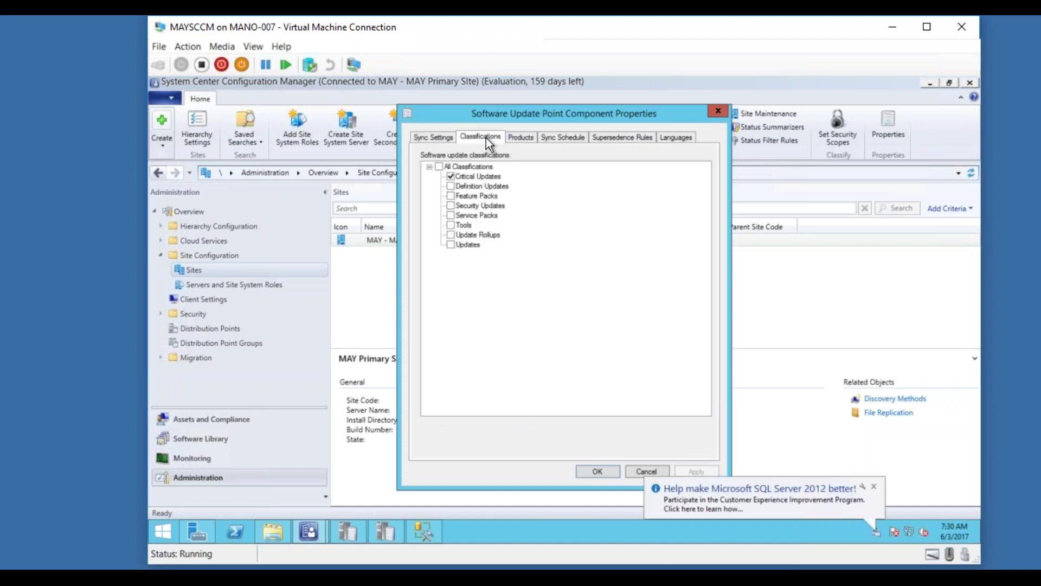
click(517, 136)
drag(706, 189, 693, 334)
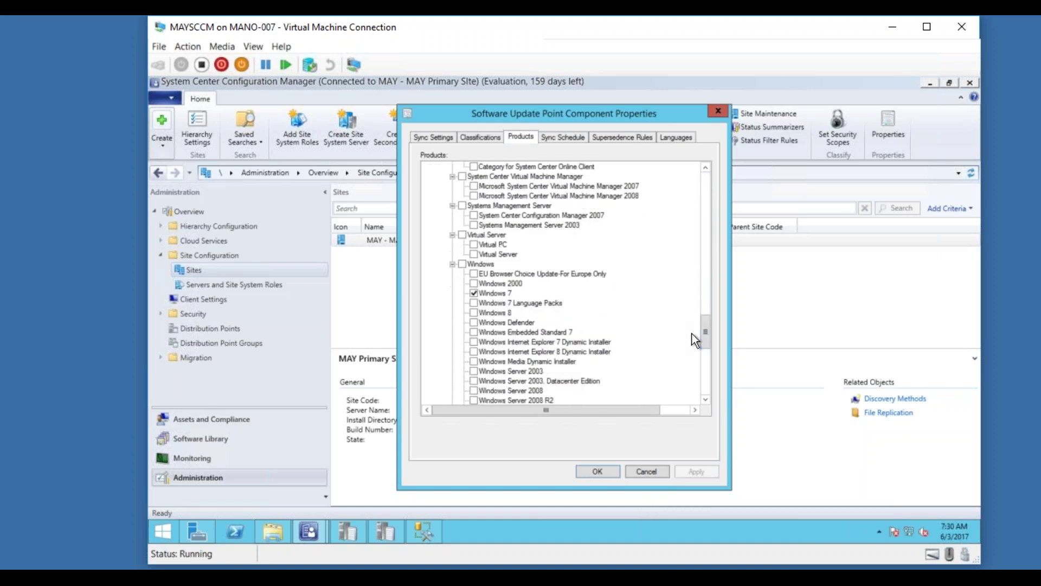
Review the schedule, supersedence and language tabs, keep the 7-day sync interval, and accept.
click(559, 139)
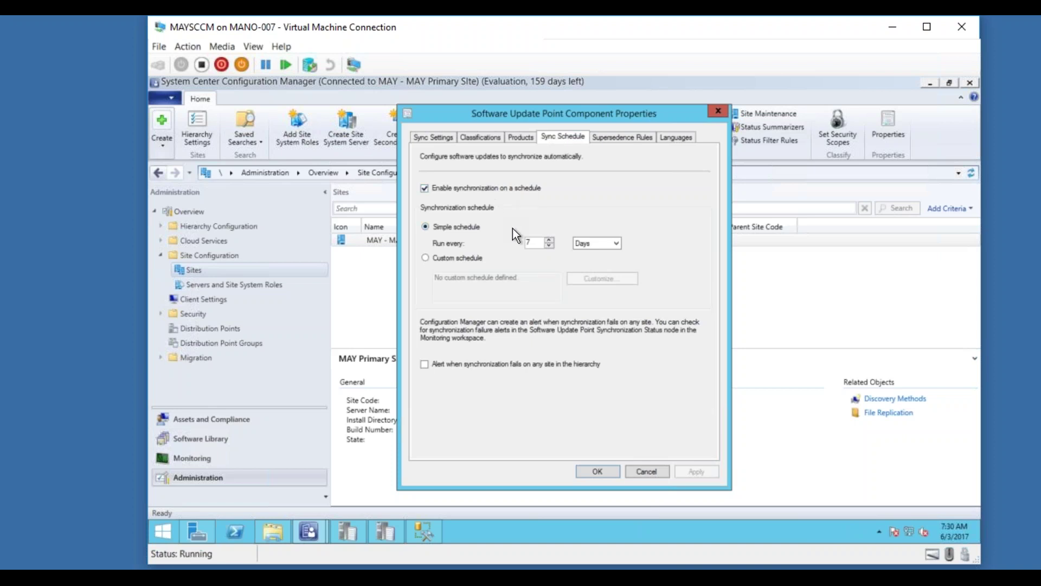
click(627, 142)
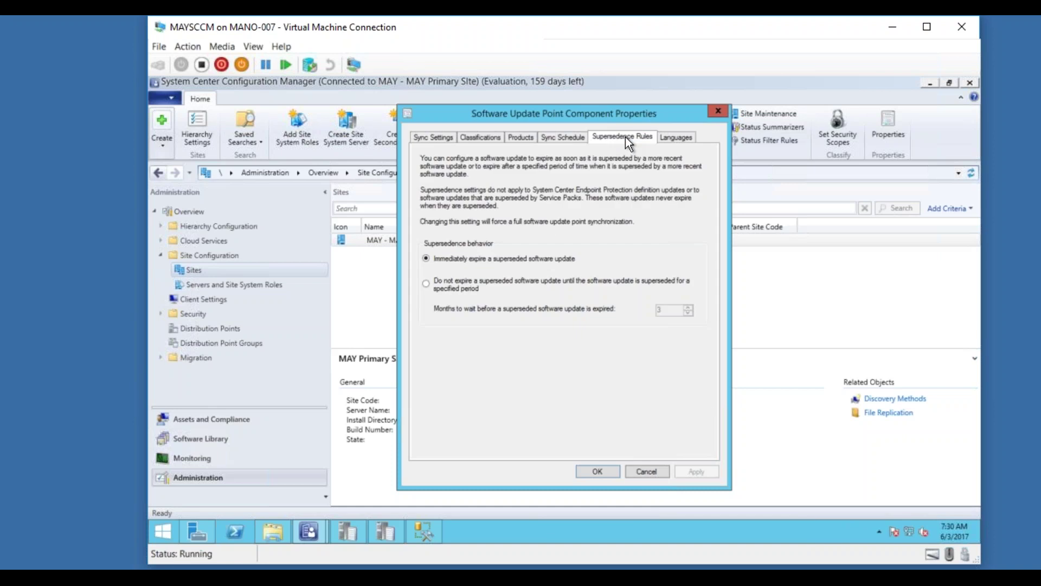
click(672, 141)
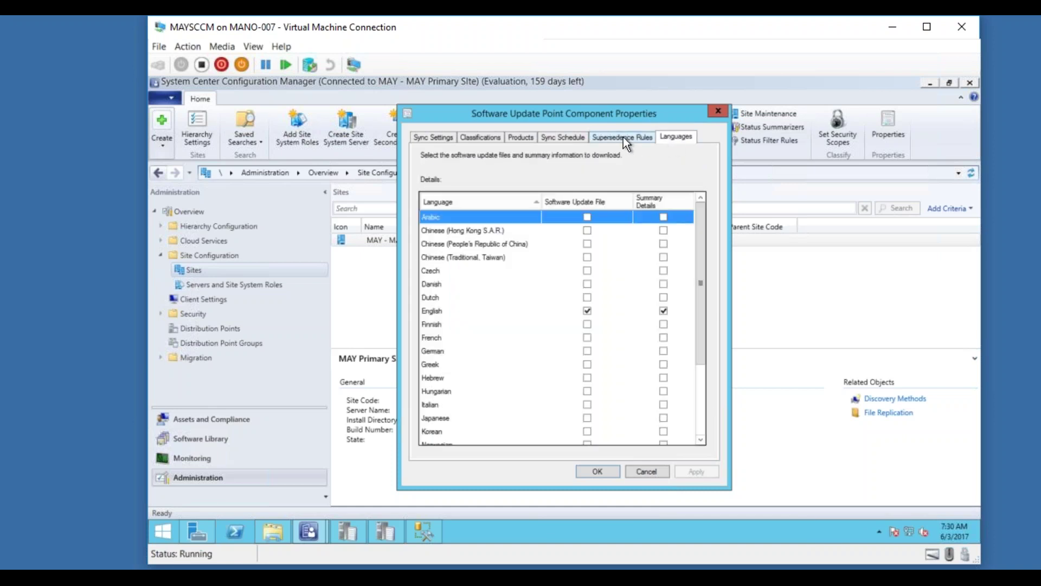
click(624, 137)
click(559, 134)
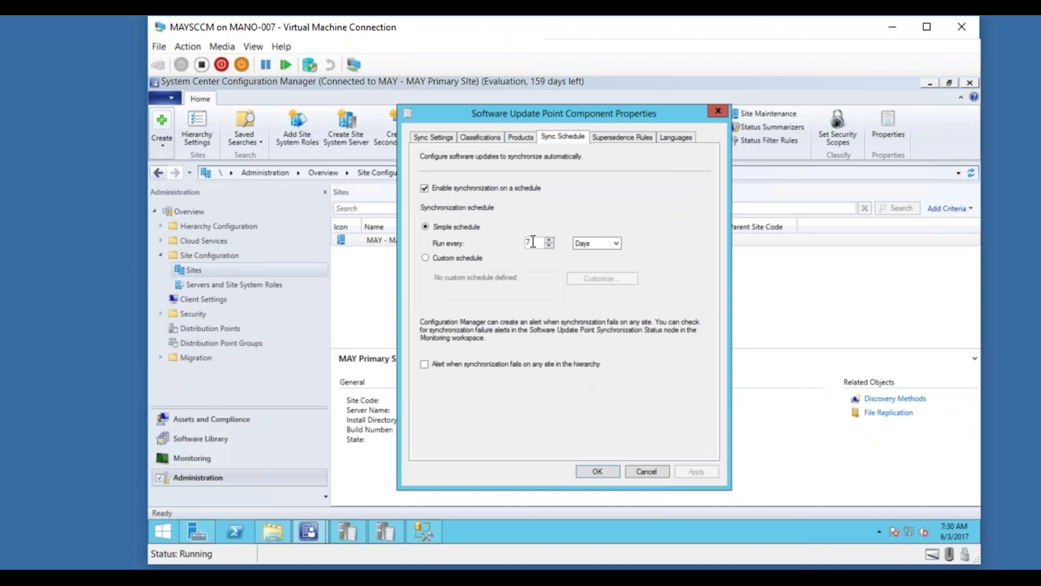
click(610, 244)
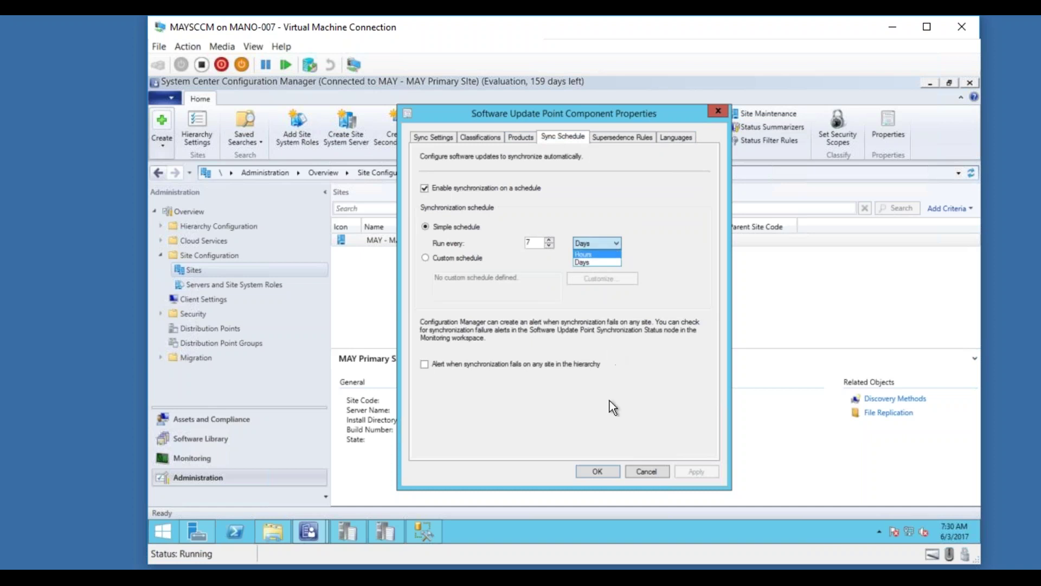
click(625, 402)
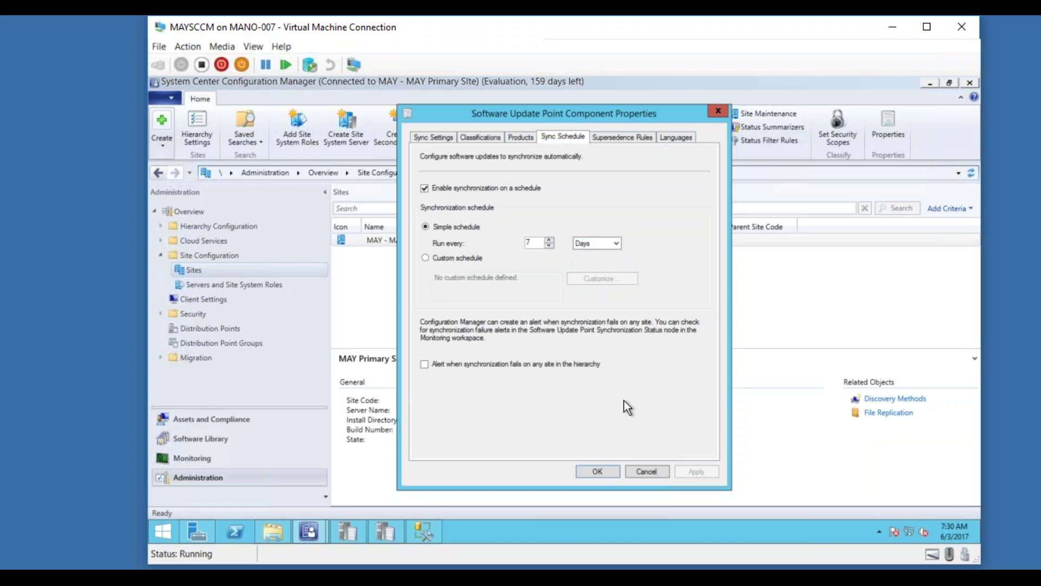
click(598, 472)
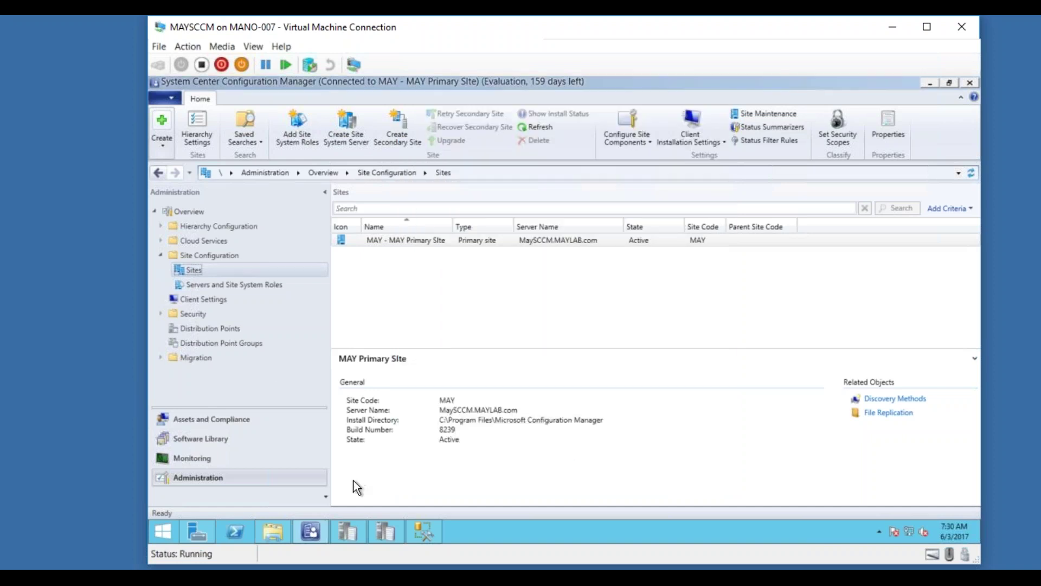
Switch to Software Library and minimize the wsyncmgr.log and WCM.log trace windows.
click(200, 440)
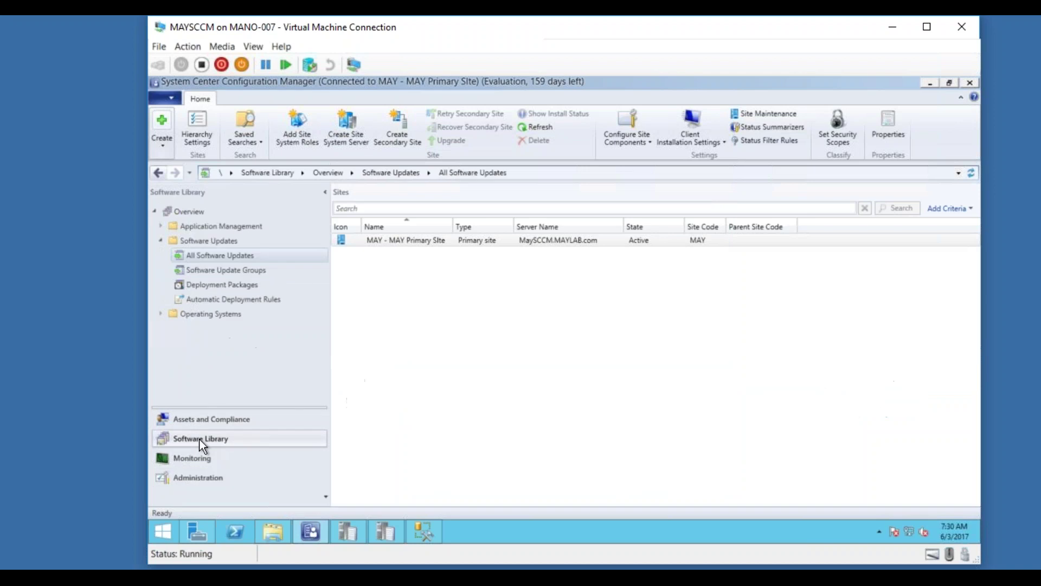
click(384, 533)
click(337, 527)
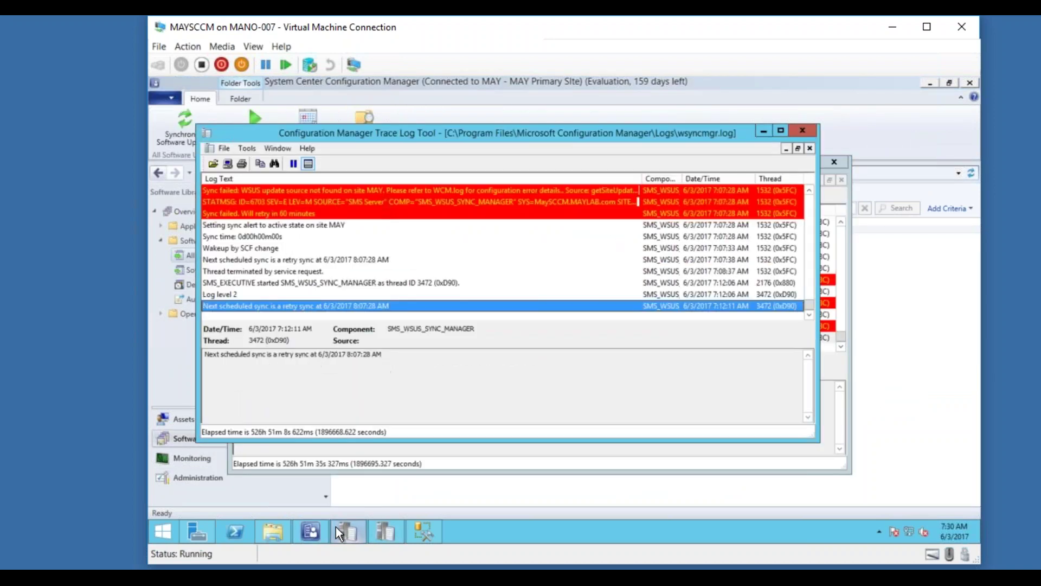
click(336, 526)
click(373, 530)
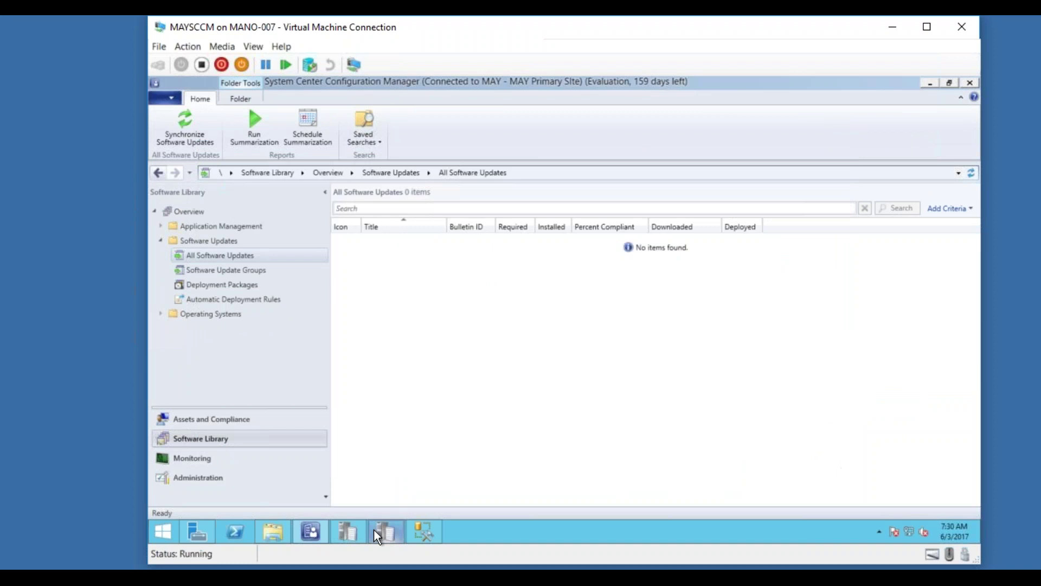
From All Software Updates, run Synchronize Software Updates and confirm the site-wide sync.
click(219, 258)
click(188, 141)
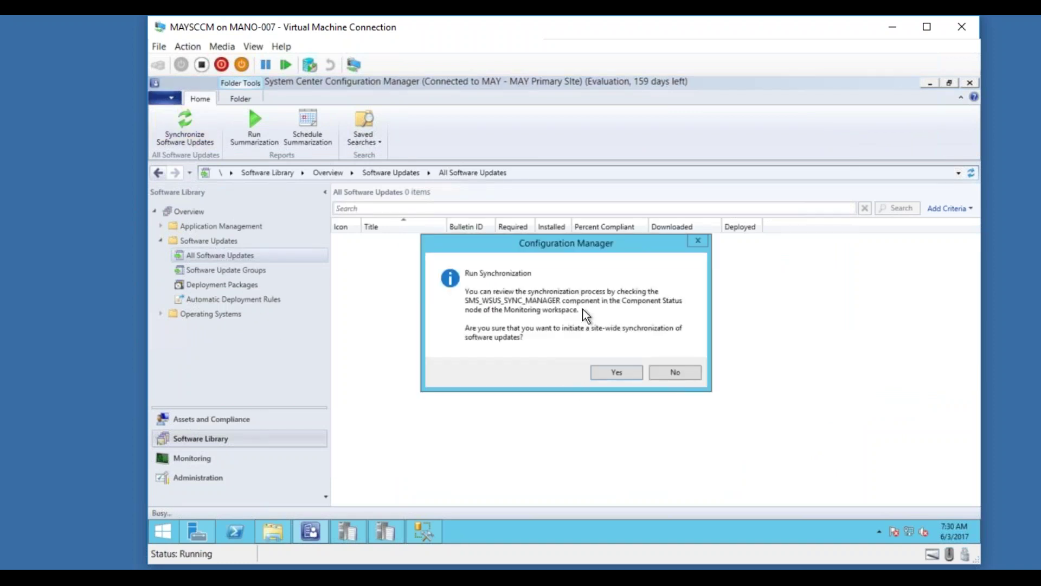
click(613, 372)
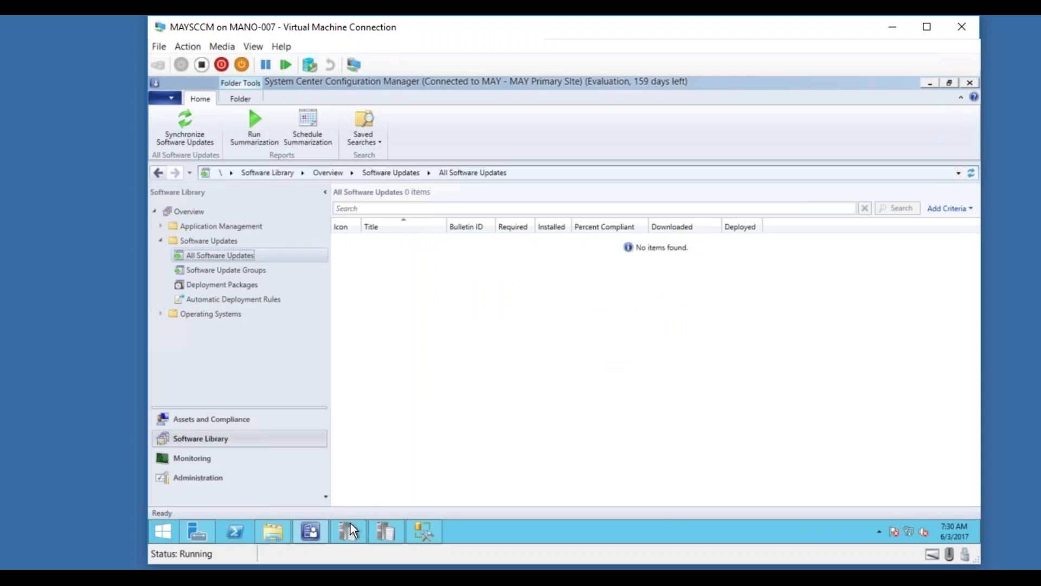
Compare the wsyncmgr.log and WCM.log traces after the sync, then bring up the Start screen.
click(349, 531)
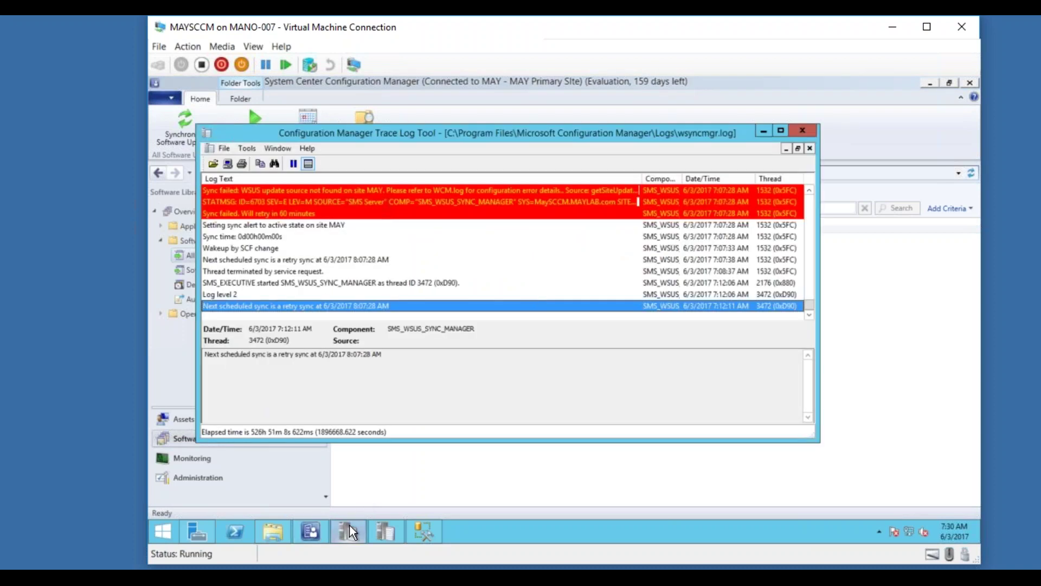
click(379, 529)
click(344, 531)
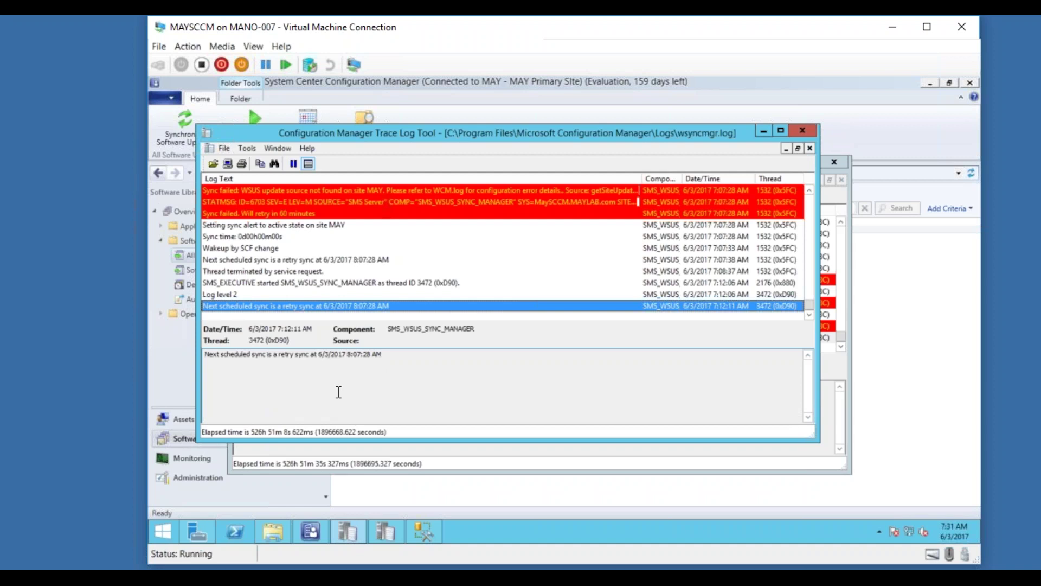
click(164, 532)
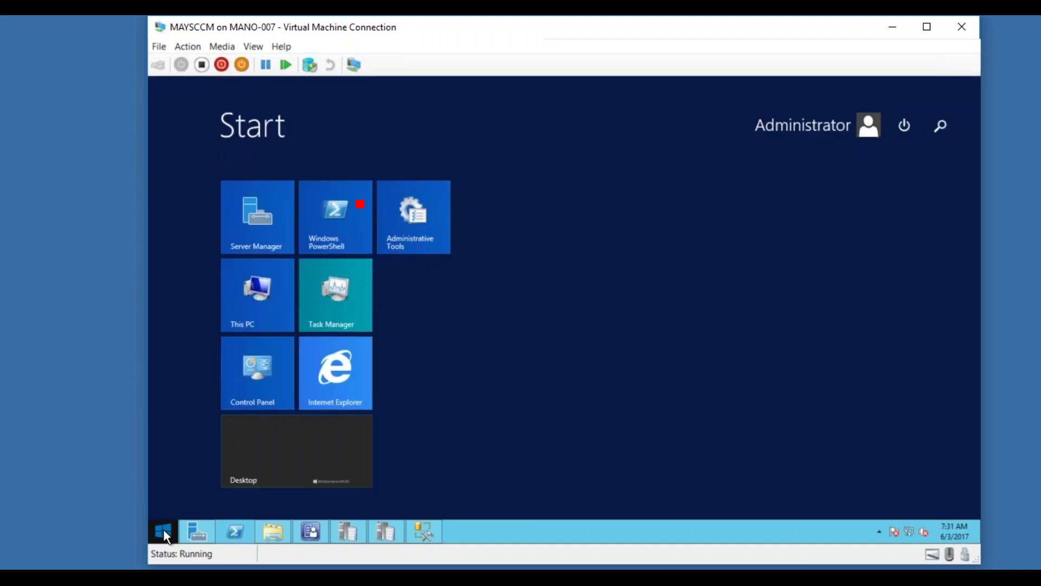
Launch services.msc, restart SMS_EXECUTIVE, and watch wsyncmgr.log log the thread termination.
key(super+r)
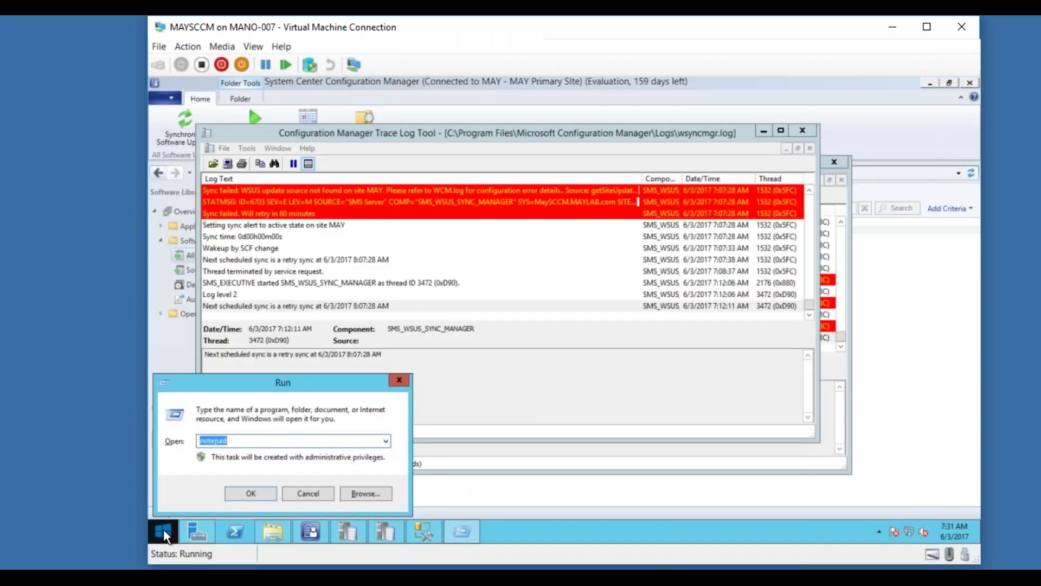
text(services.msc)
key(Return)
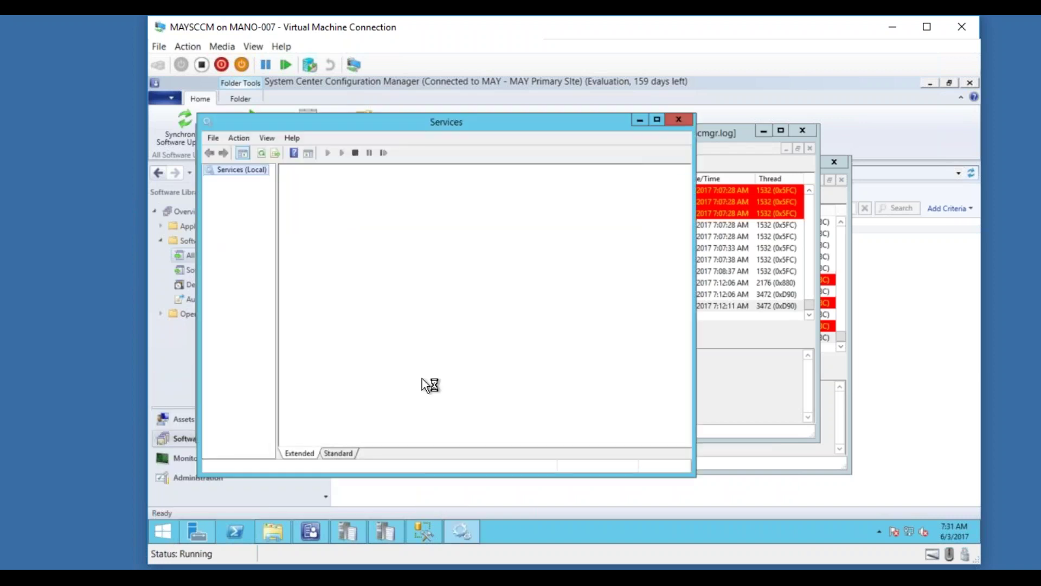
click(451, 373)
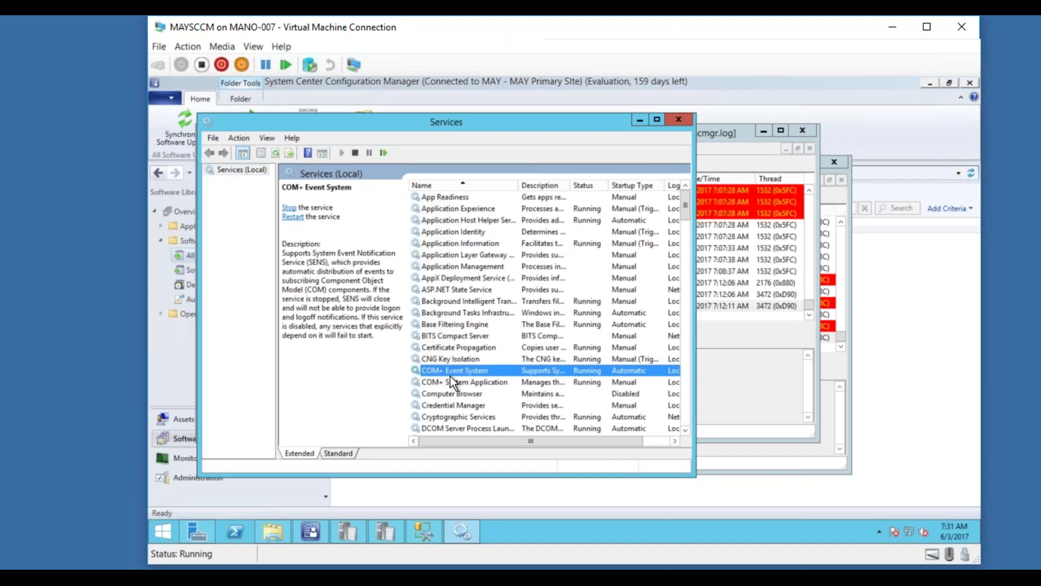
text(sm)
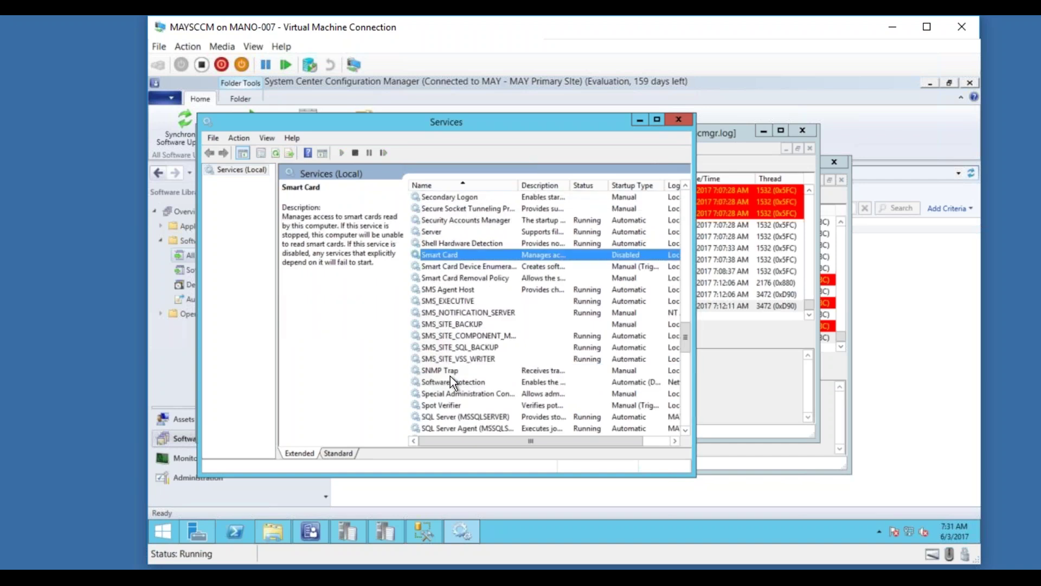
click(463, 301)
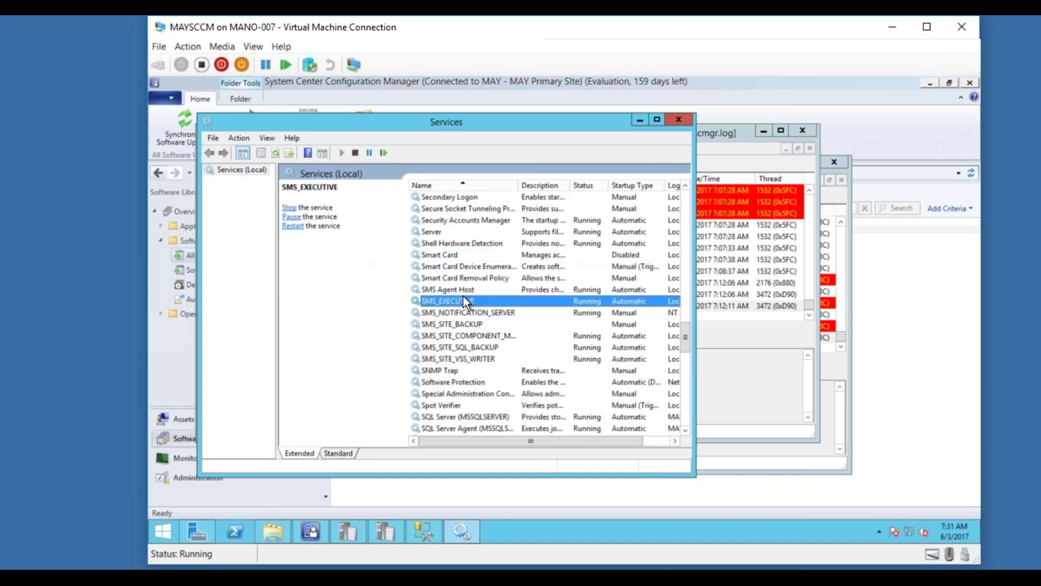
click(384, 153)
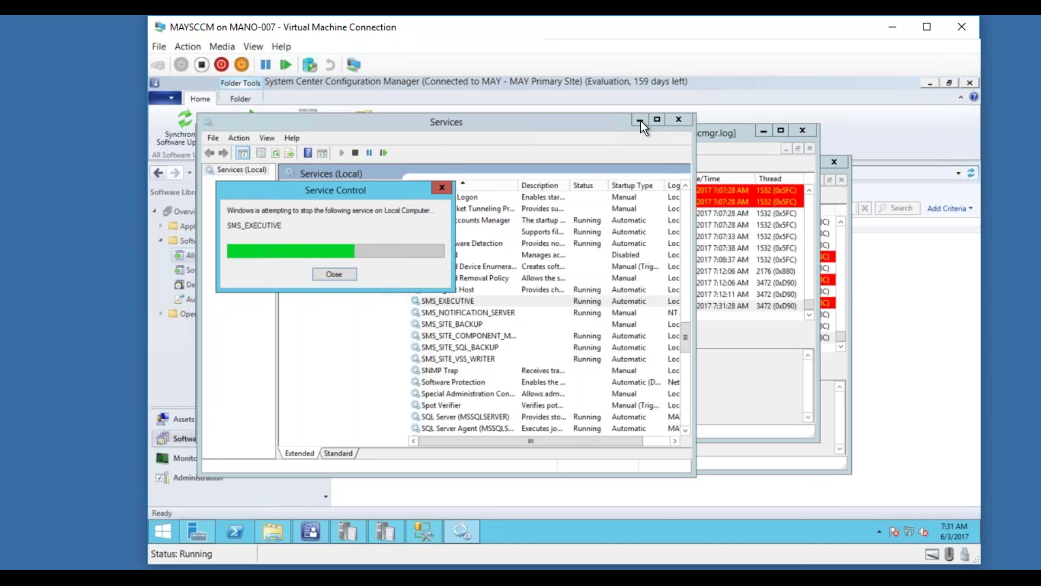
click(725, 128)
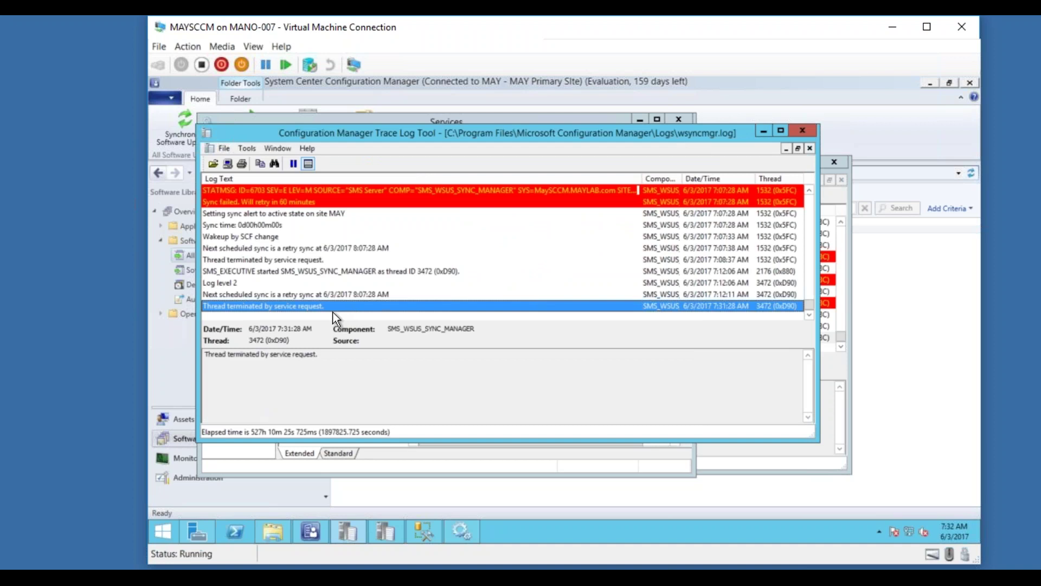
Close Services after the restart and position WCM.log beside the wsyncmgr.log trace.
click(374, 455)
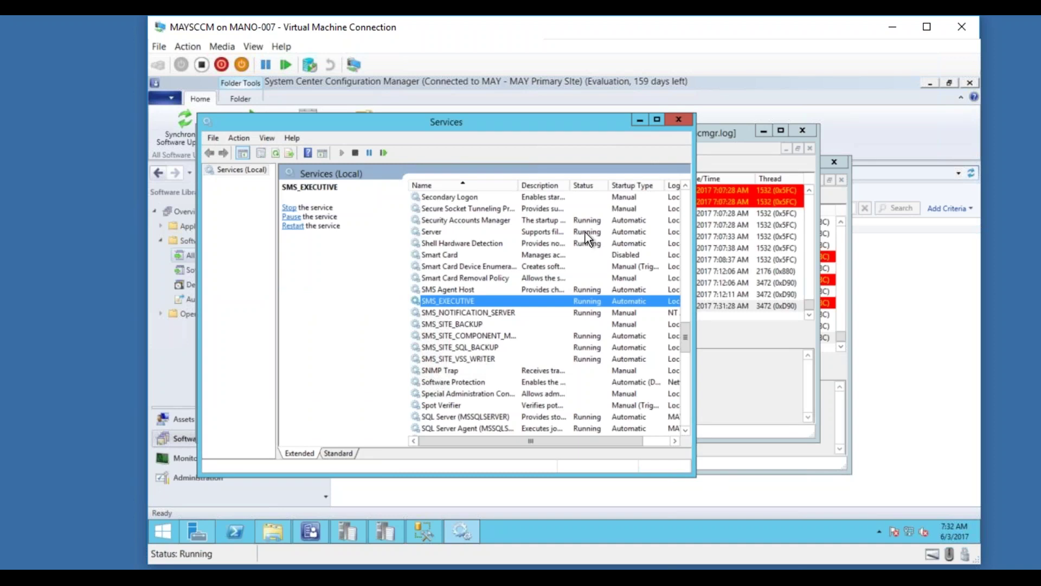
click(679, 121)
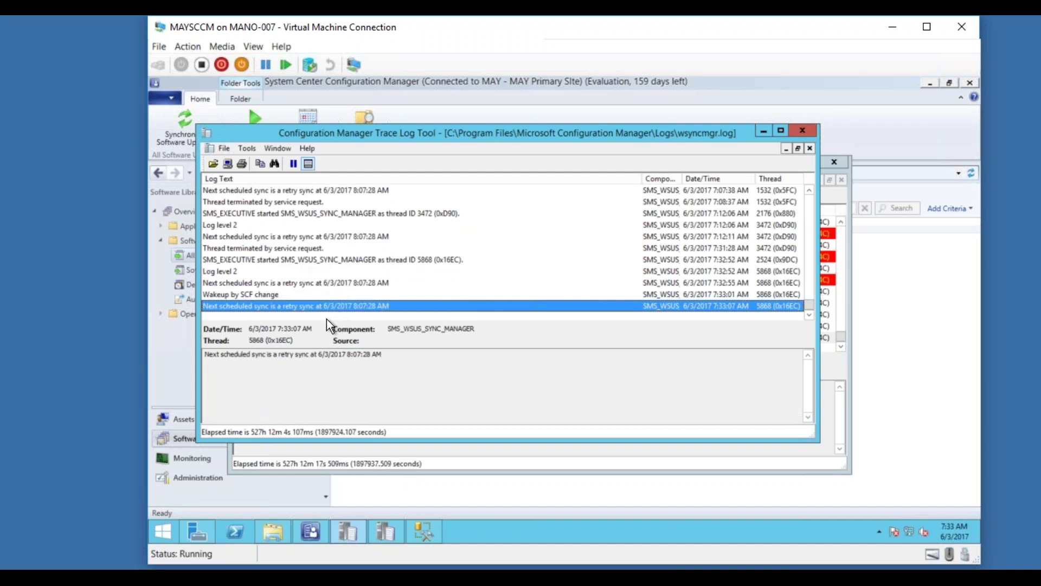
click(823, 335)
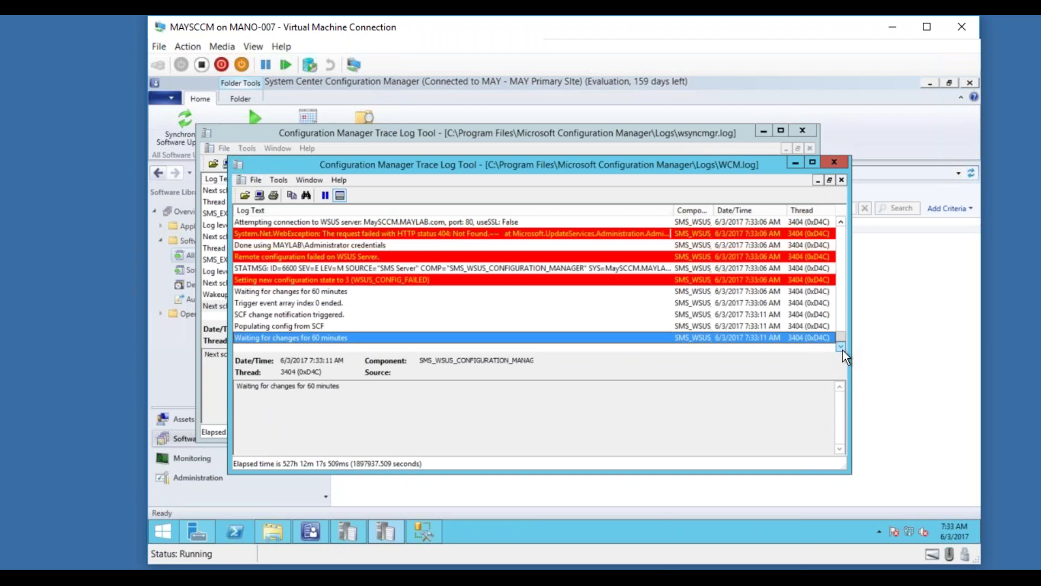
mouse_move(615, 161)
mouse_down()
mouse_move(706, 158)
mouse_move(731, 187)
mouse_move(714, 341)
mouse_up()
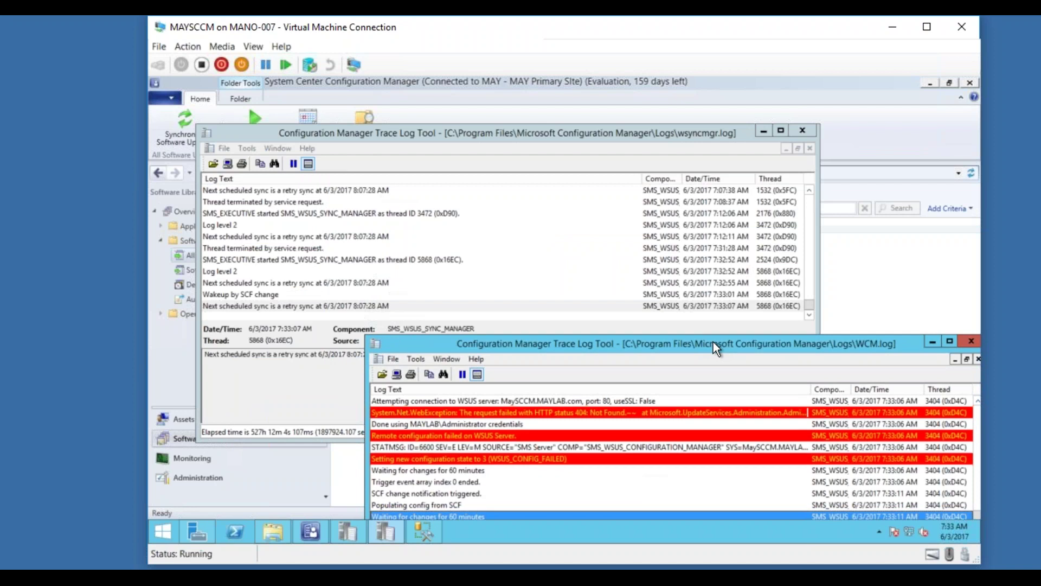
drag(714, 342, 667, 149)
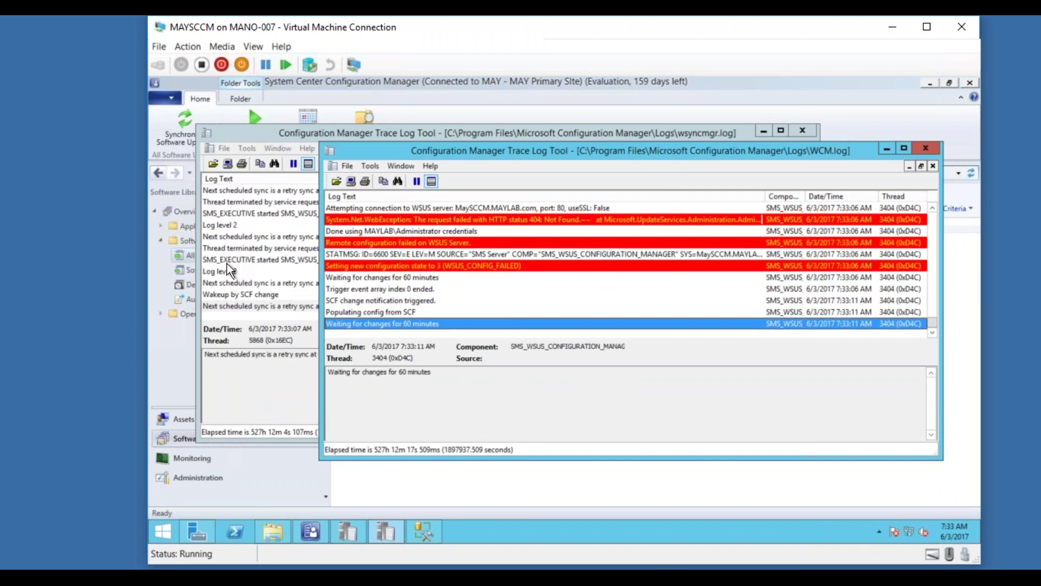
Start and confirm a site-wide software updates sync, then check WCM.log and wsyncmgr.log.
click(182, 133)
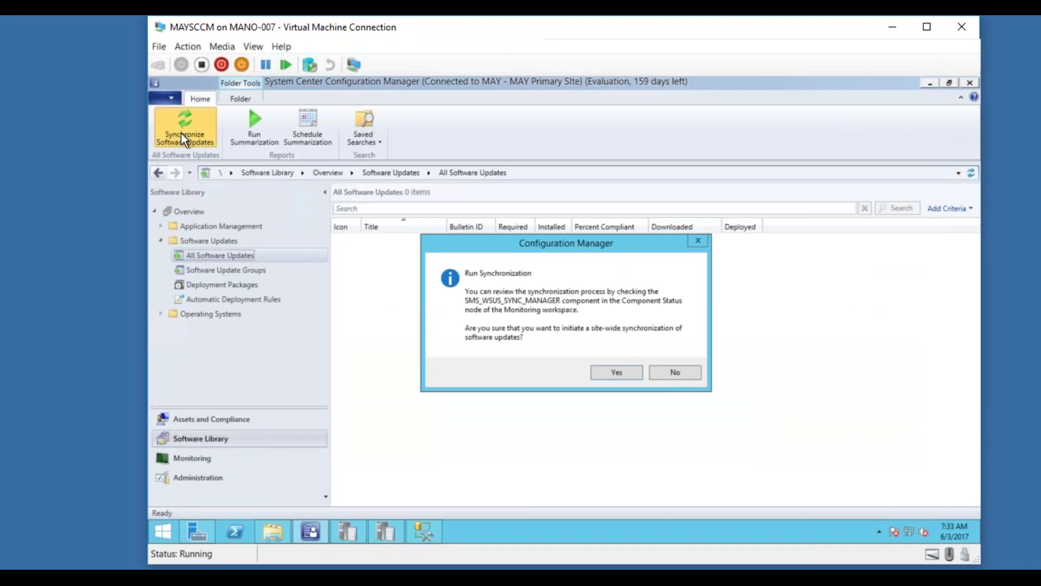
click(642, 377)
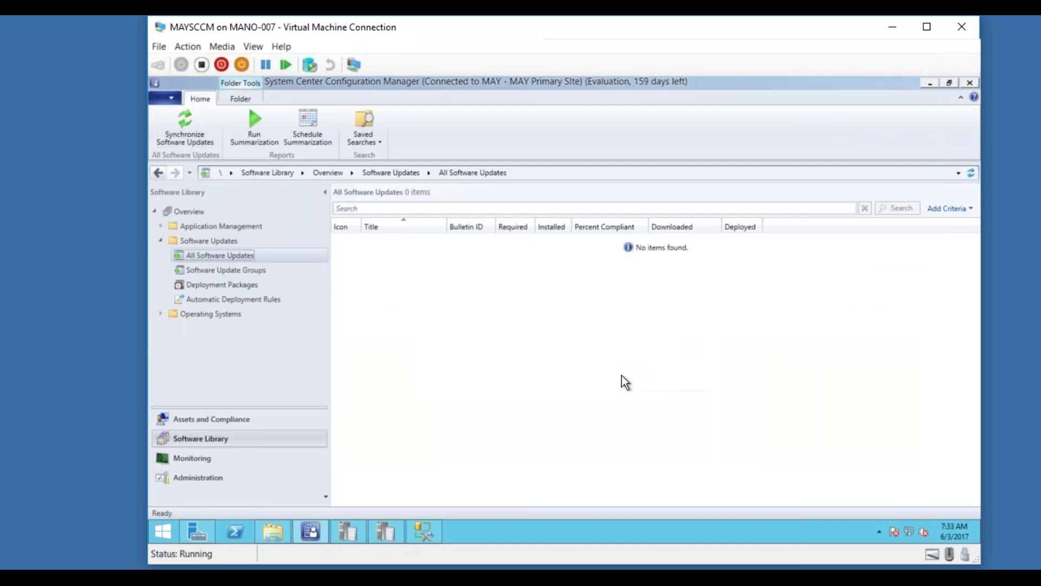
click(391, 530)
click(344, 531)
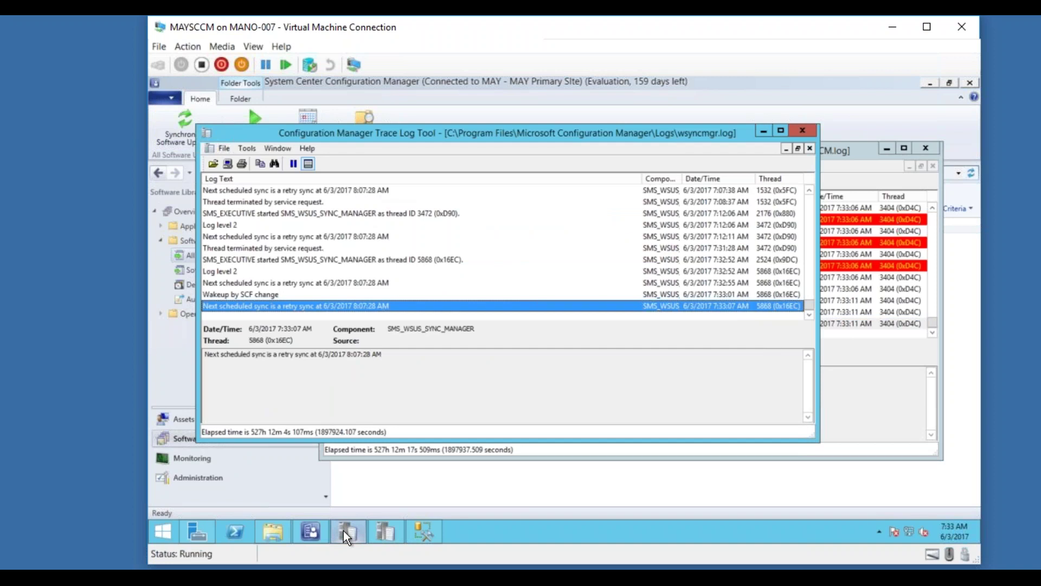
Open WSUSCtrl.log from the Logs folder, inspect its assembly name error, then hide both windows.
click(274, 530)
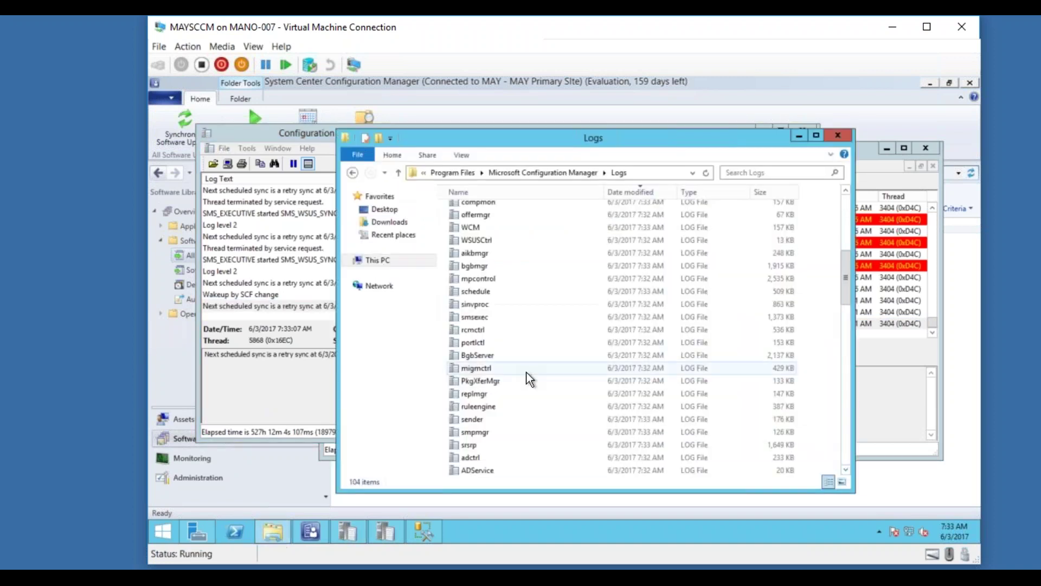
double_click(481, 241)
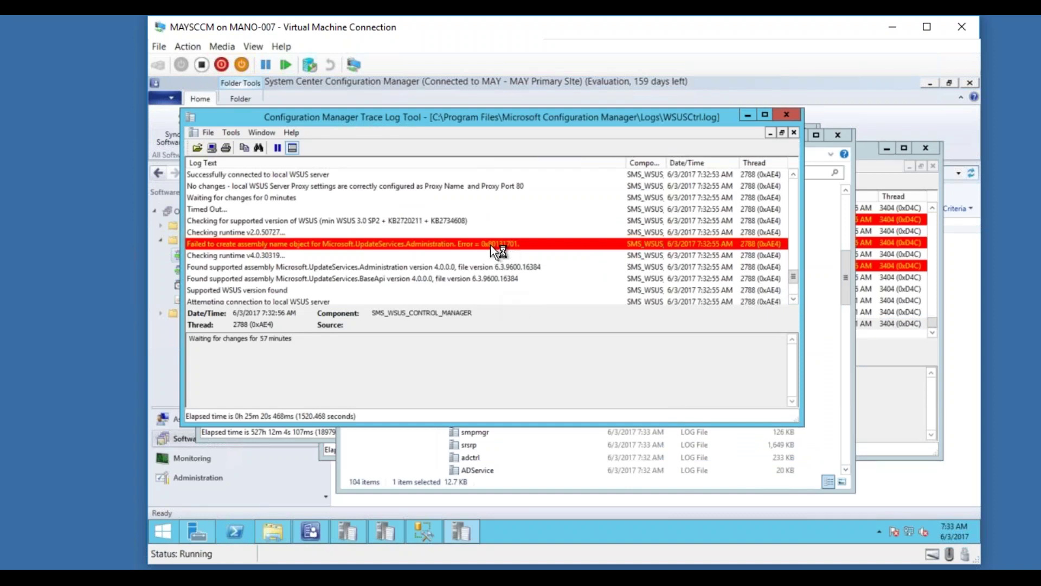
click(496, 245)
click(793, 298)
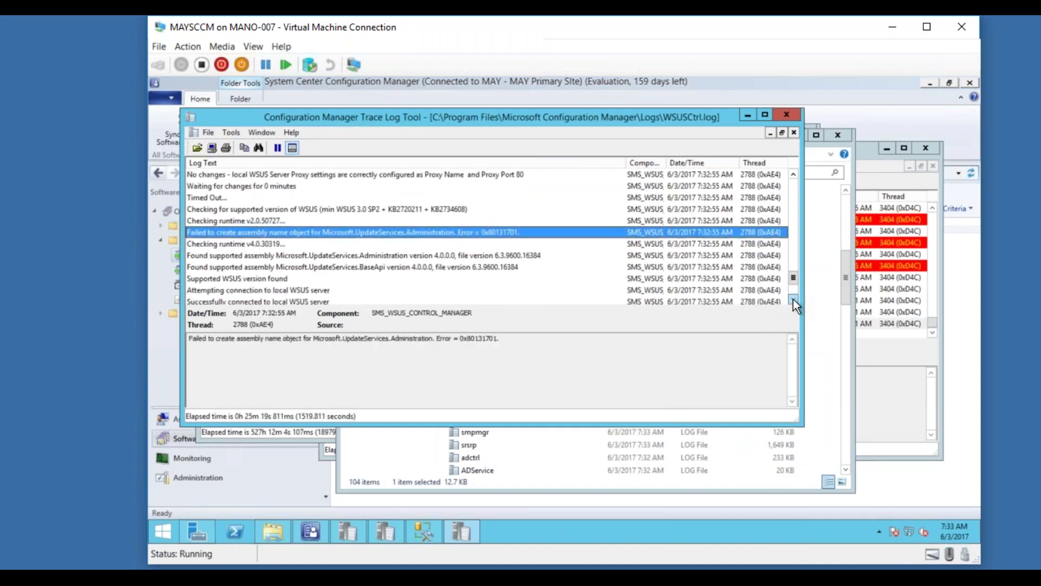
click(794, 298)
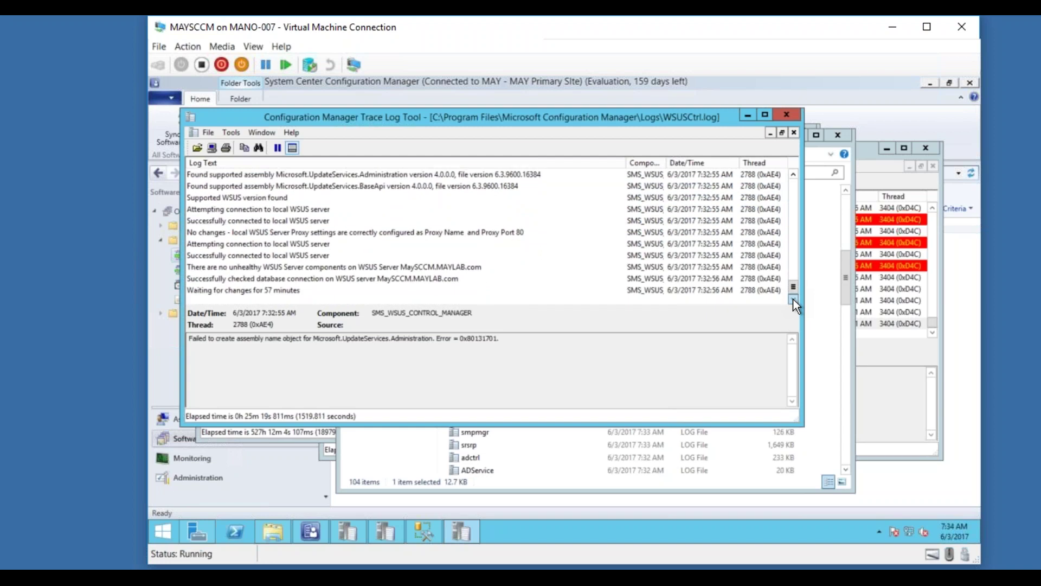
click(748, 113)
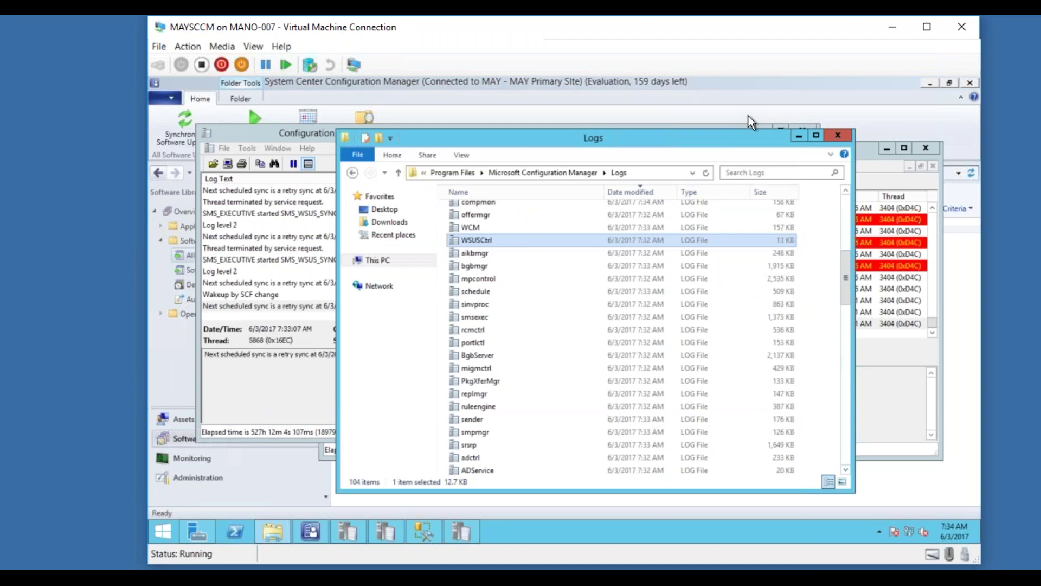
click(799, 137)
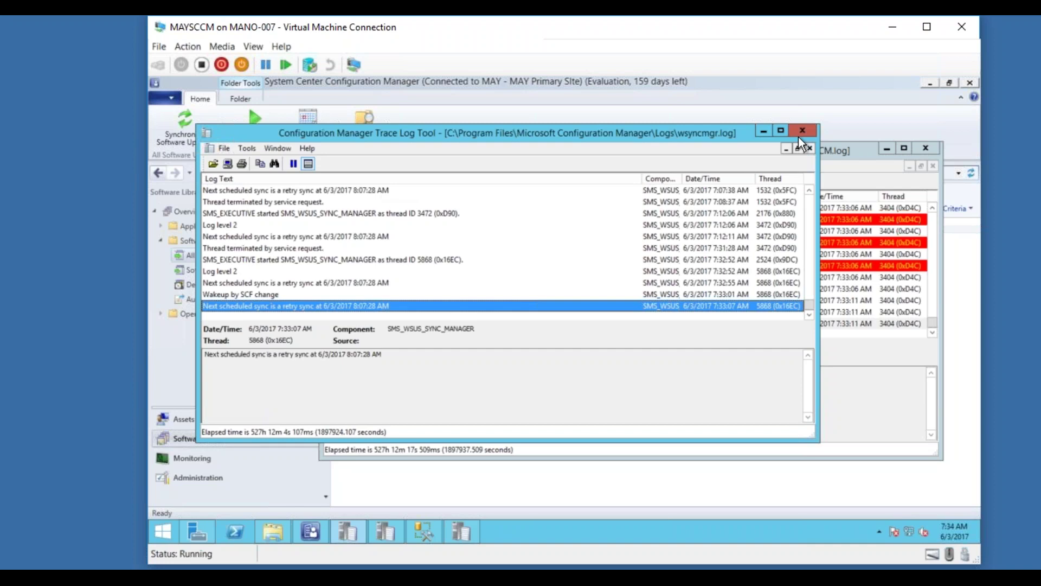
Minimize the wsyncmgr.log viewer so WCM.log's WSUS_CONFIG_FAILED entries are visible.
click(762, 132)
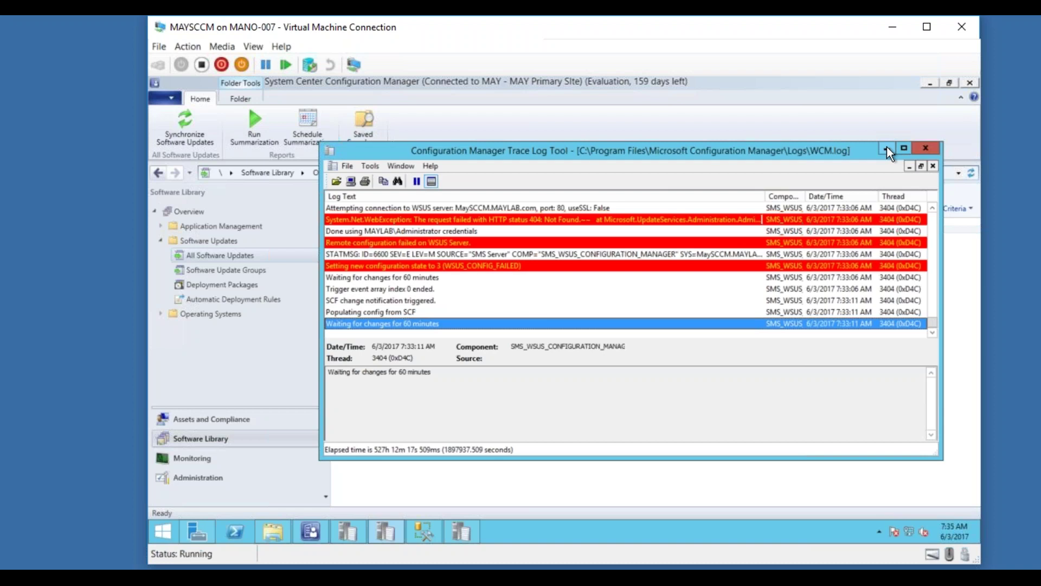
Change the system time's minutes to 08, setting the clock to 8:08 AM.
click(947, 530)
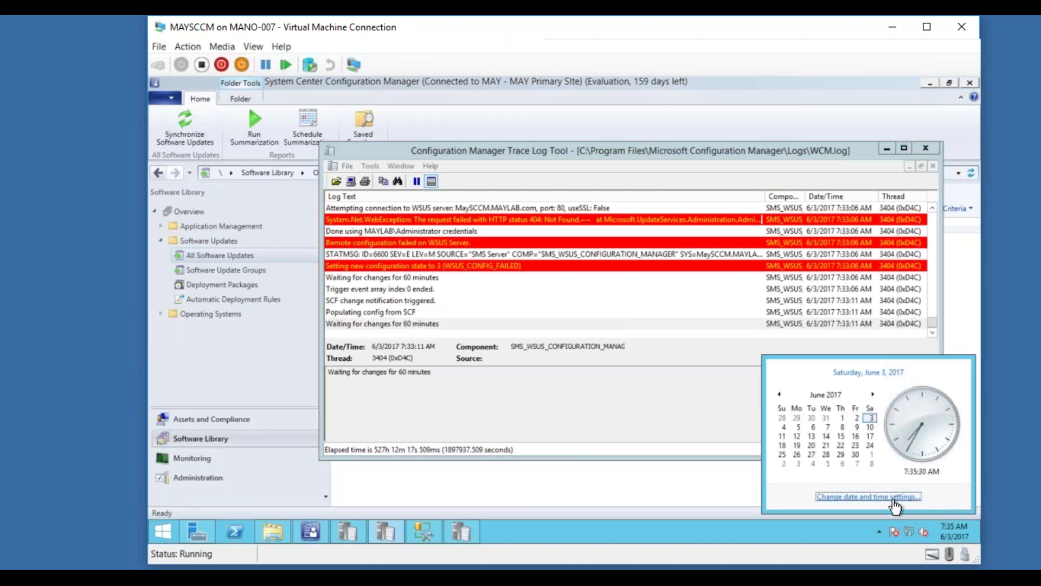
click(895, 498)
click(391, 248)
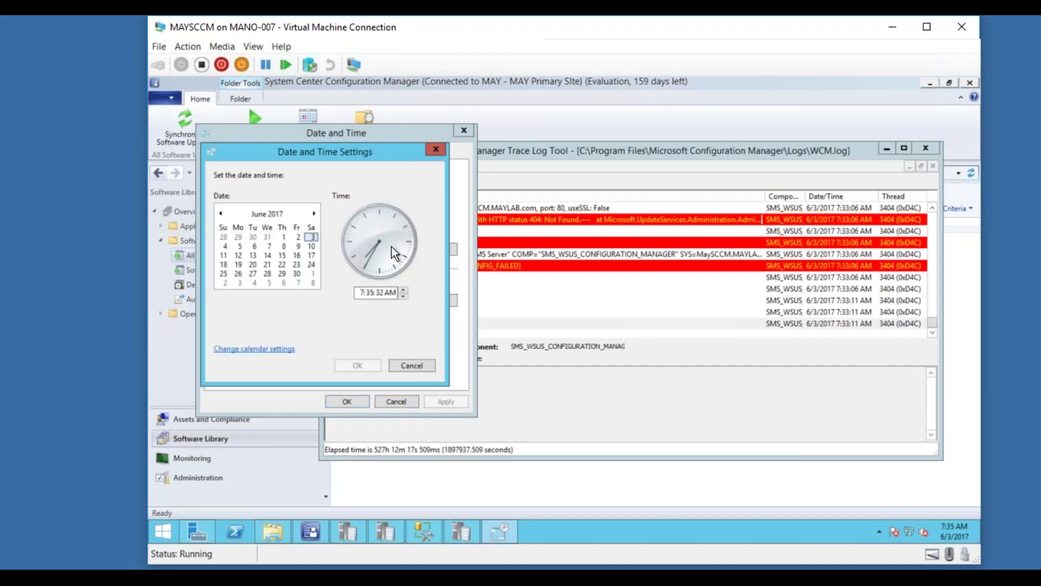
click(370, 292)
text(08)
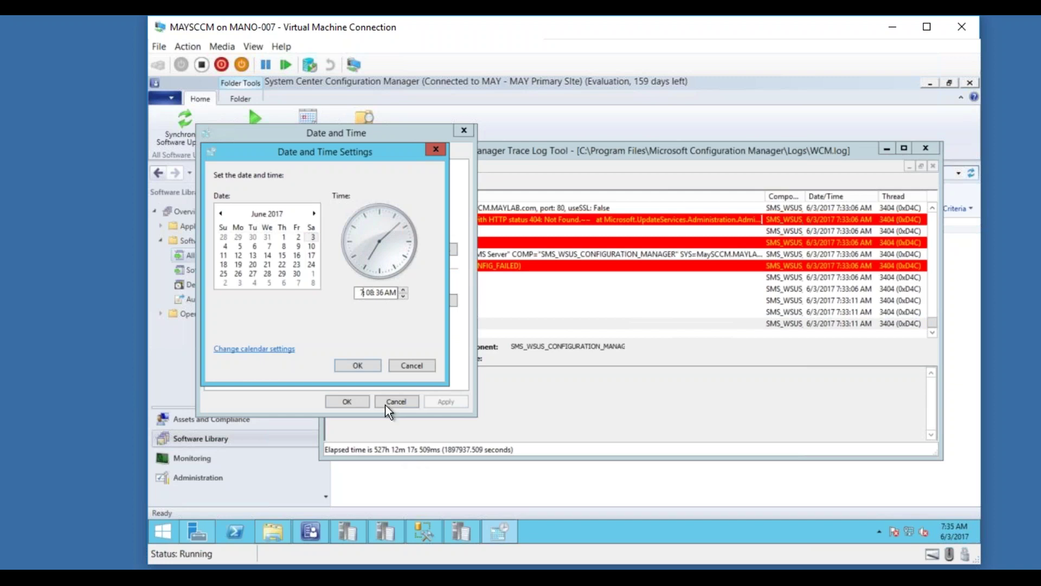
text(8)
click(358, 365)
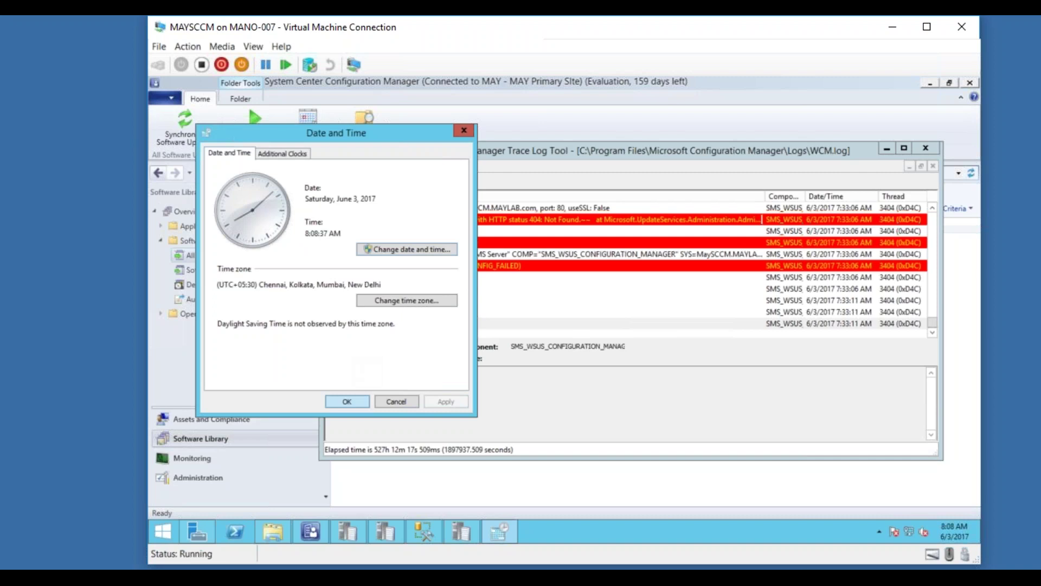
click(347, 402)
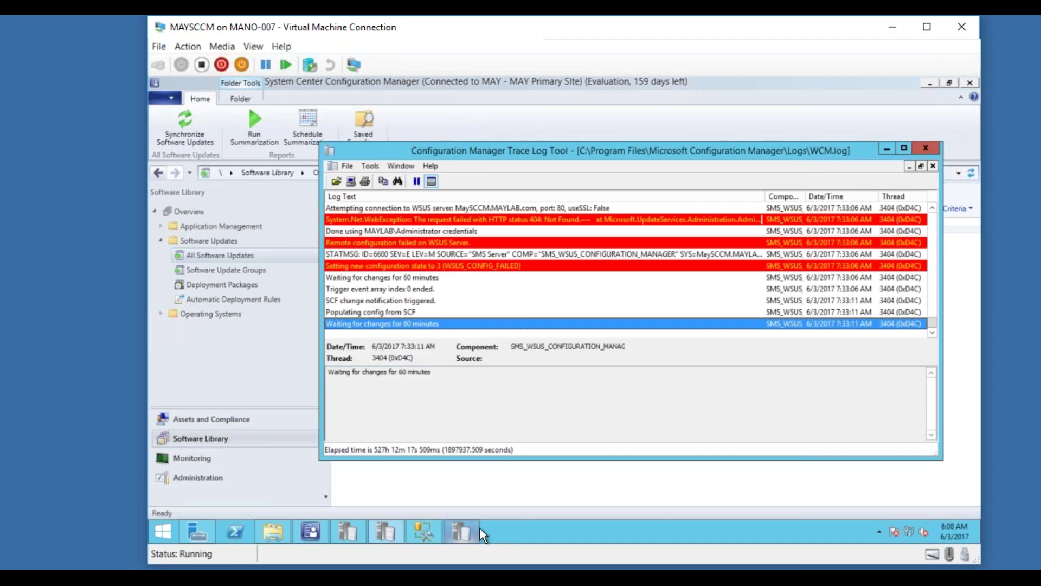
Run and confirm a new software update sync, then bring wsyncmgr.log to the front.
mouse_move(942, 531)
click(459, 532)
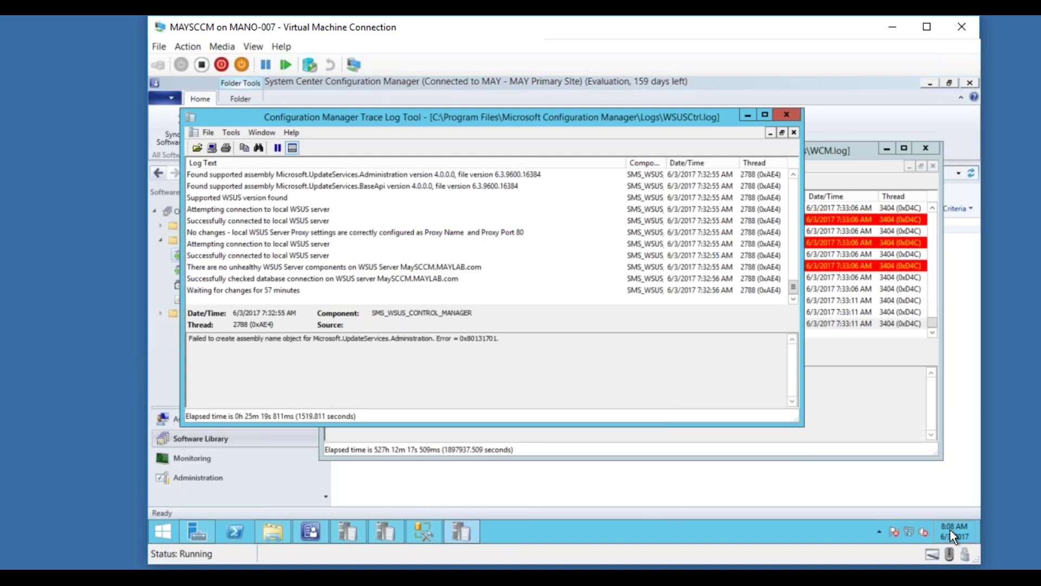
click(342, 533)
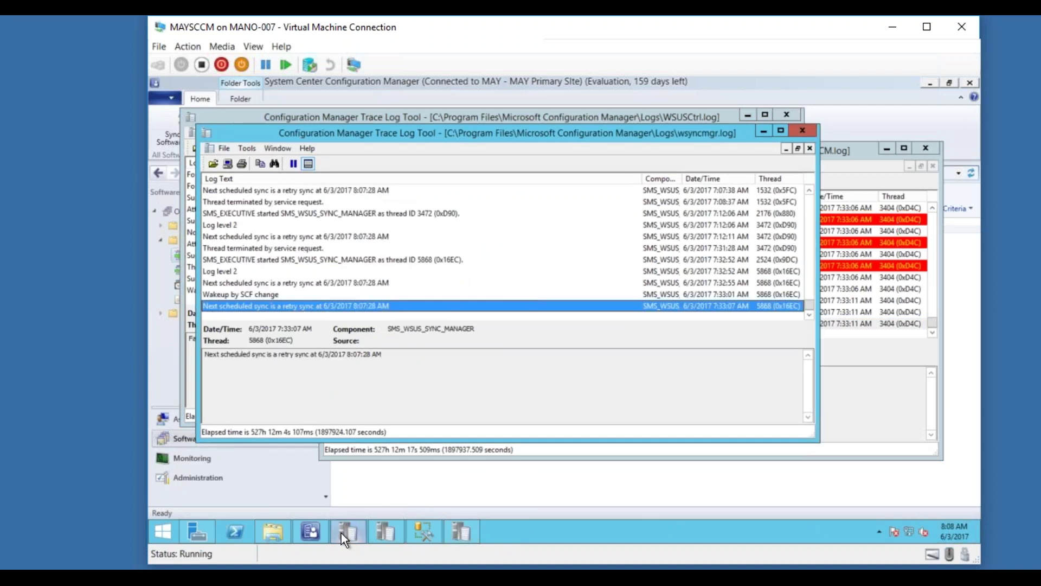
click(172, 139)
click(606, 370)
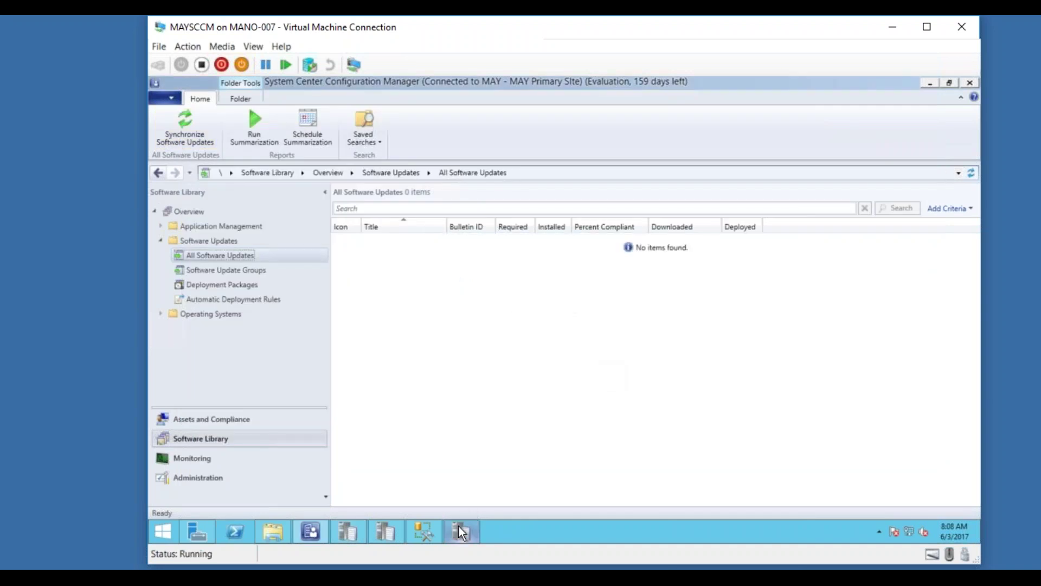
click(344, 533)
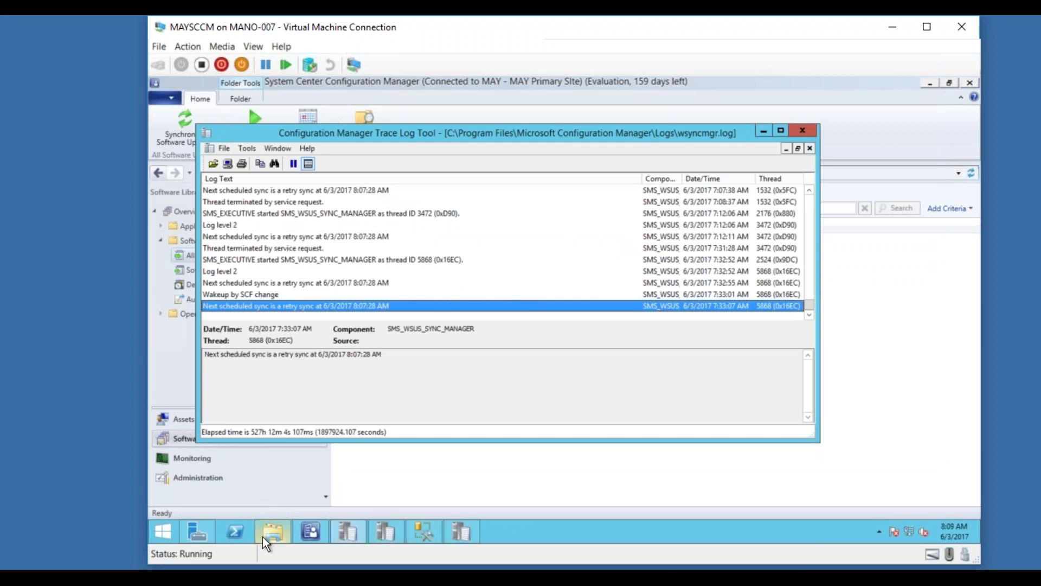
Briefly restore Server Manager and the Start screen, leaving both hidden again.
click(201, 533)
click(201, 532)
click(170, 533)
click(171, 532)
Launch services.msc and restart the SMS_EXECUTIVE service.
key(super+r)
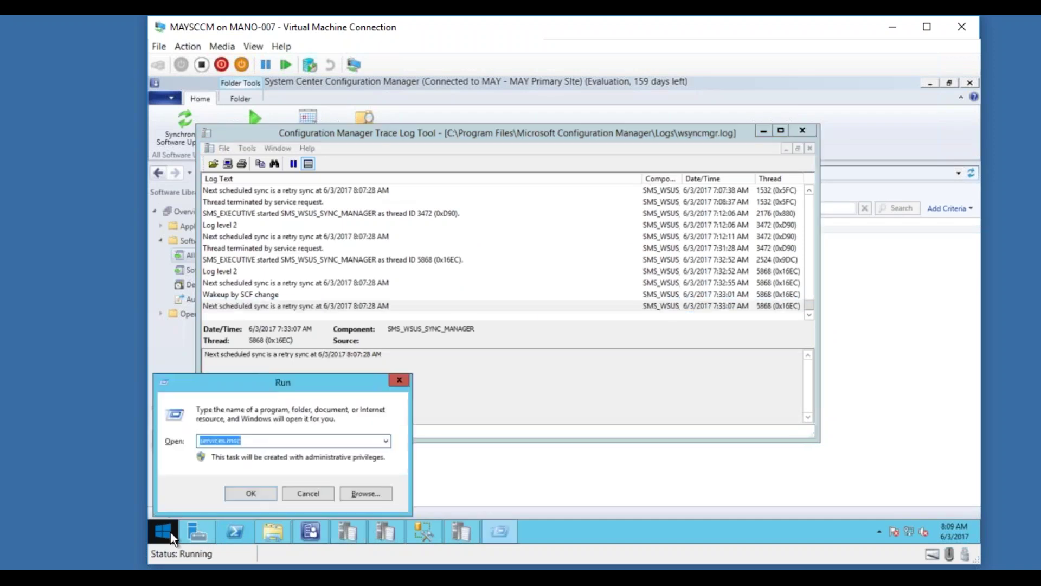
key(Return)
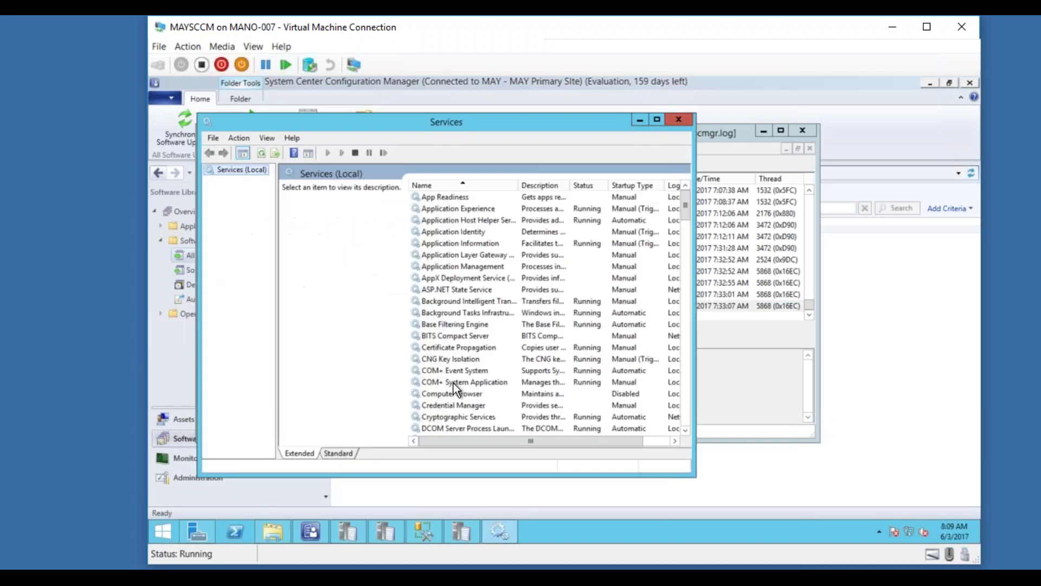
click(459, 359)
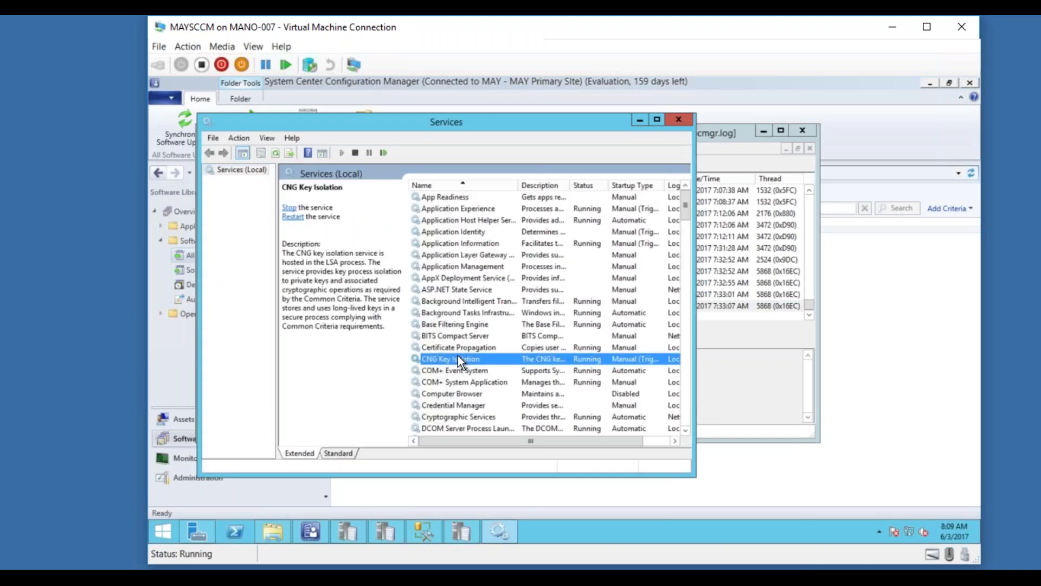
text(sm)
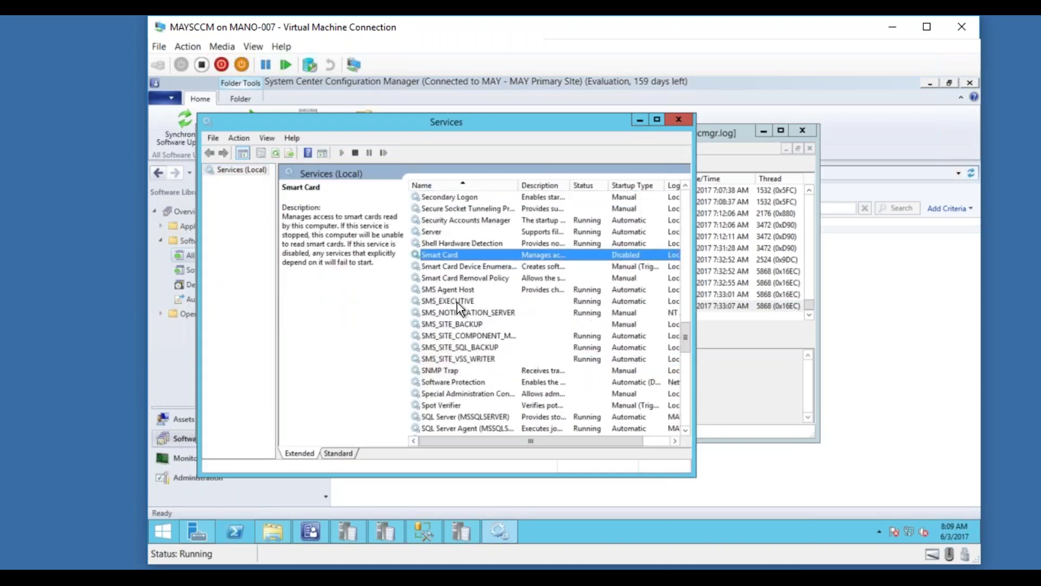
click(458, 302)
click(383, 153)
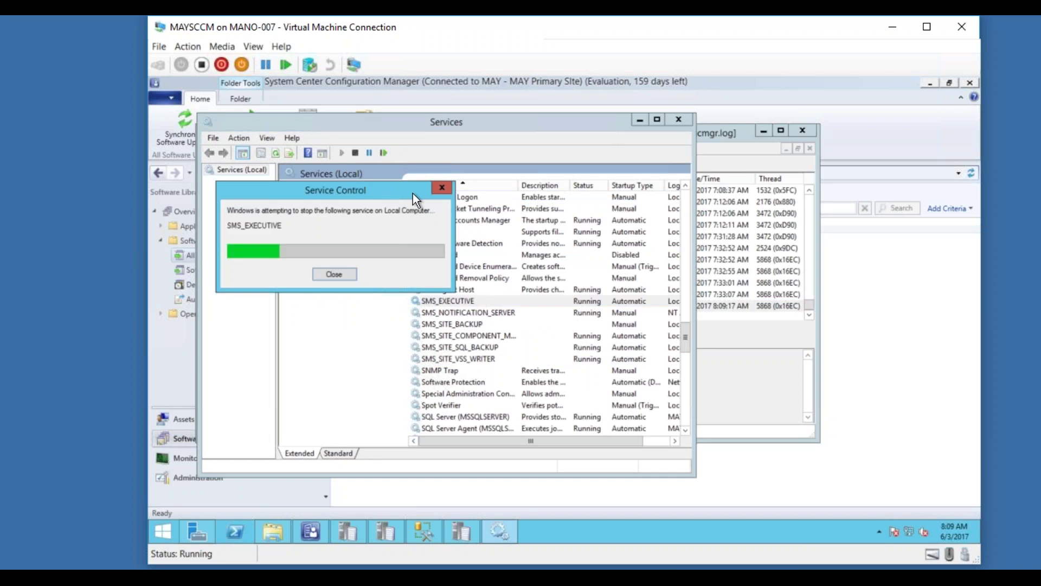
Follow wsyncmgr.log until the 8:10:43 AM sync fails, then minimize Services.
click(720, 249)
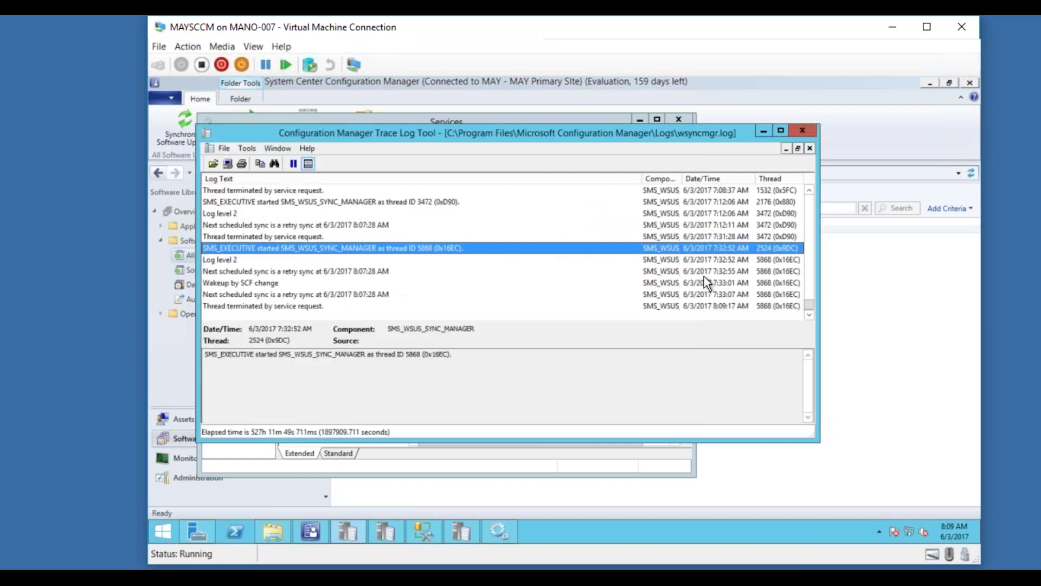
click(710, 306)
click(364, 465)
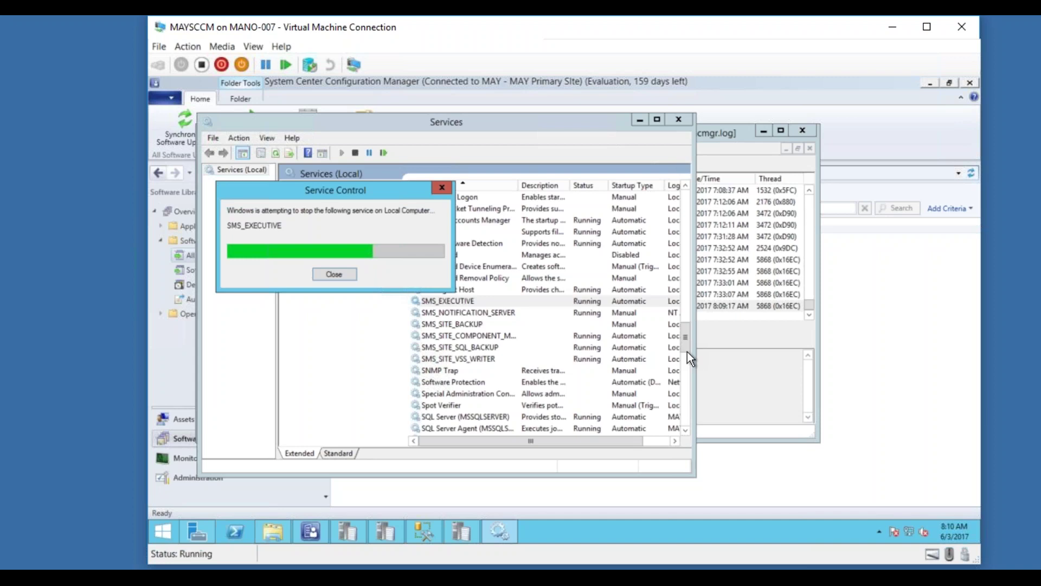
click(751, 303)
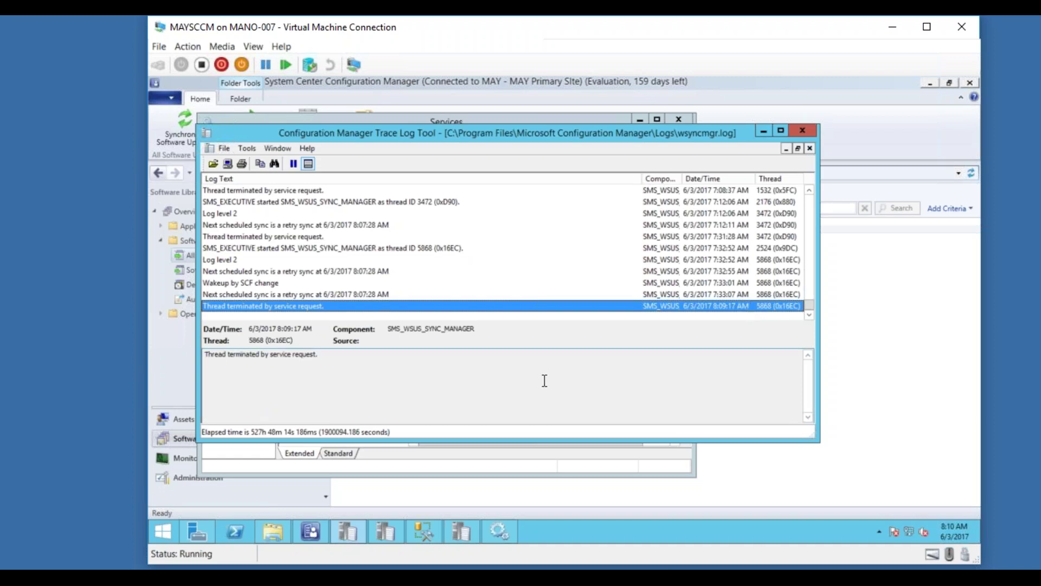
click(491, 529)
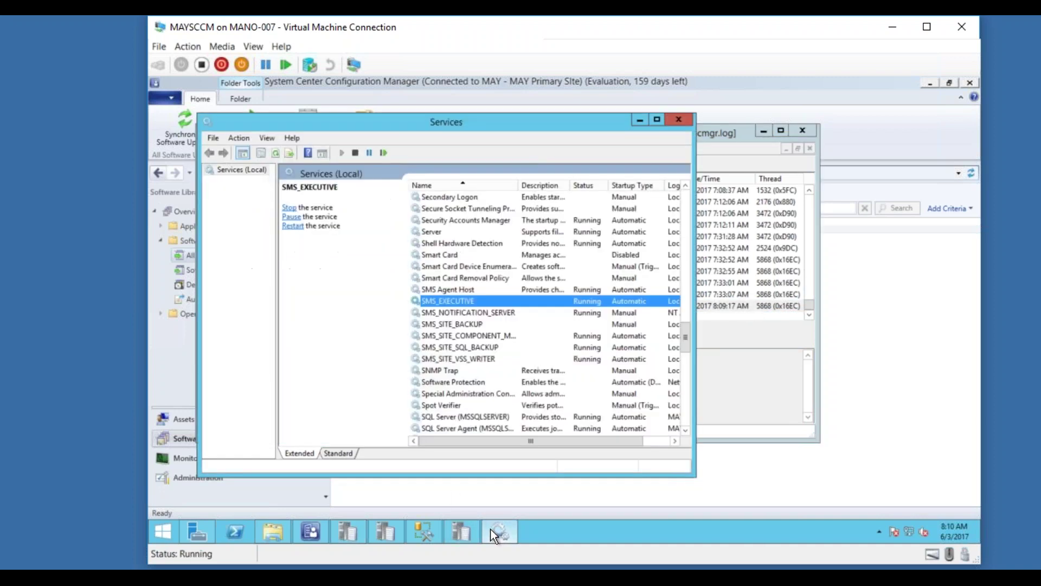
click(491, 529)
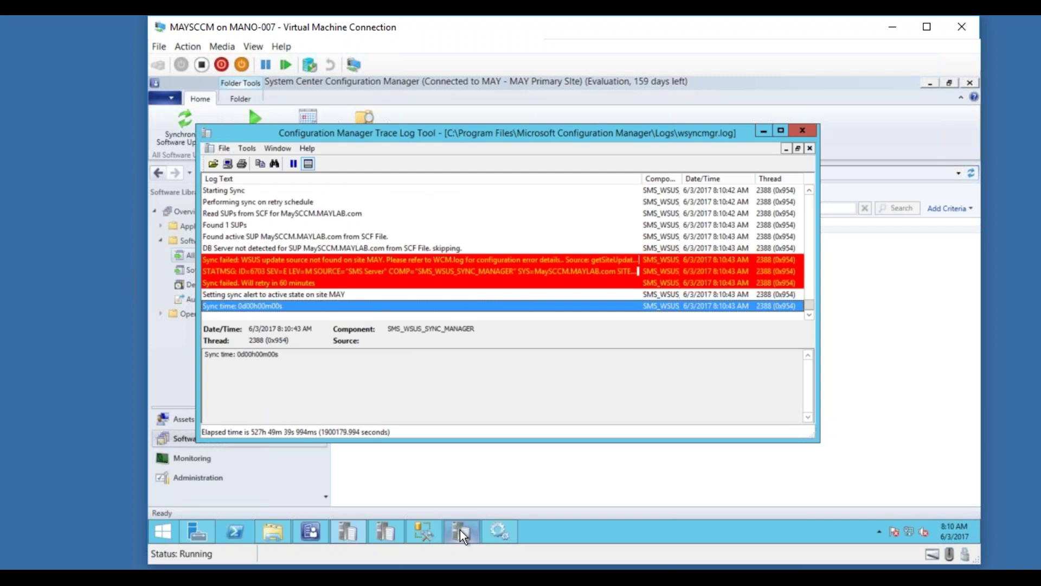
Read the 'WSUS update source not found' Sync failed entry, cycle through the CMTrace windows, and bring up the Logs folder.
mouse_move(460, 530)
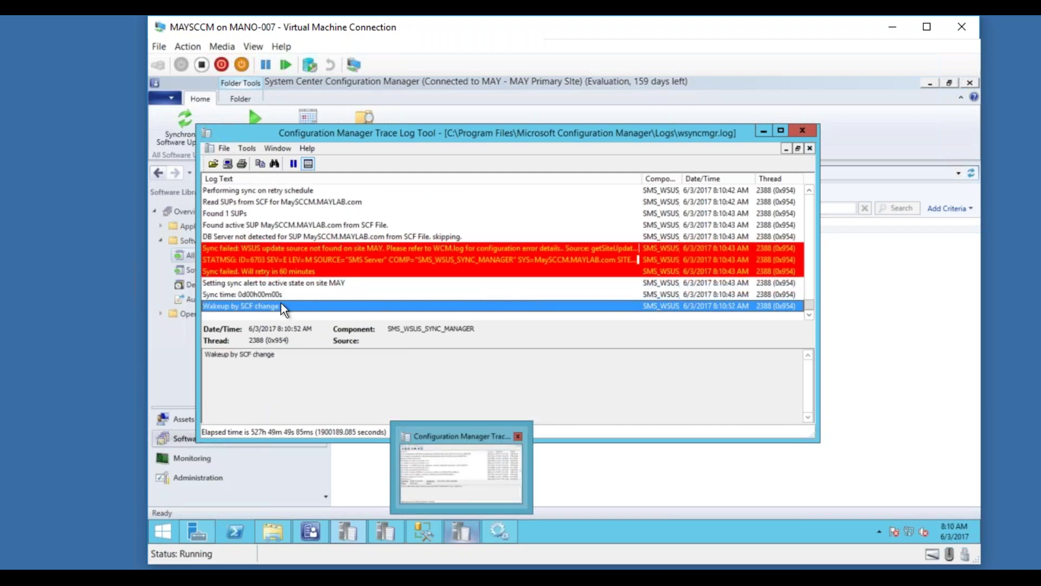
click(328, 245)
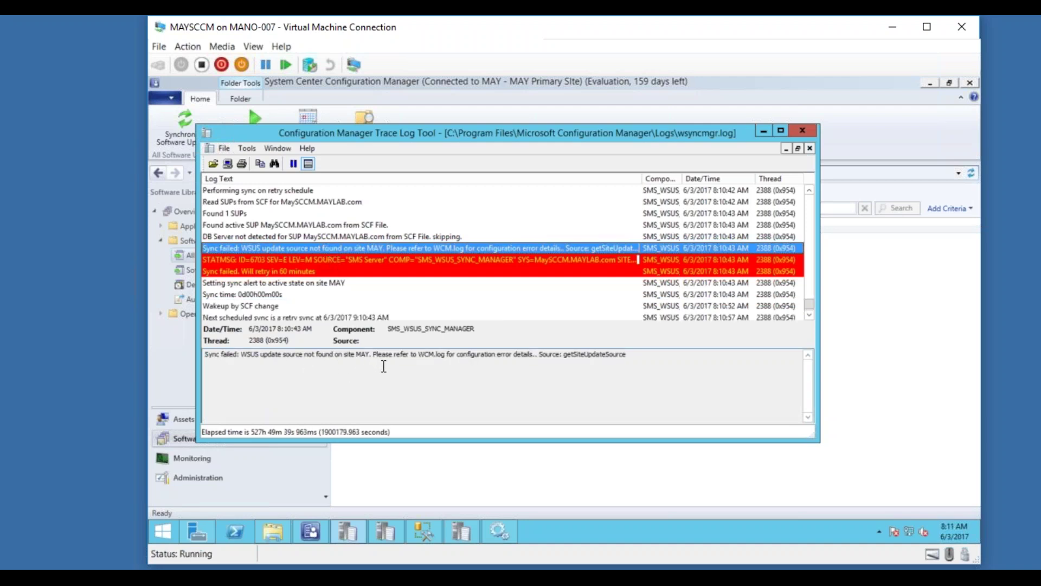
click(464, 533)
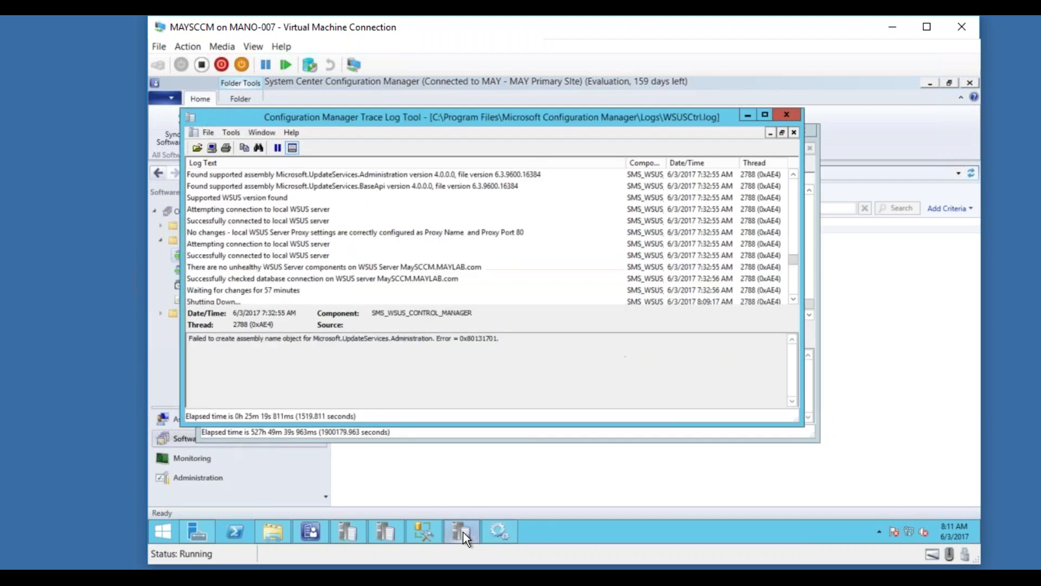
click(380, 527)
click(346, 530)
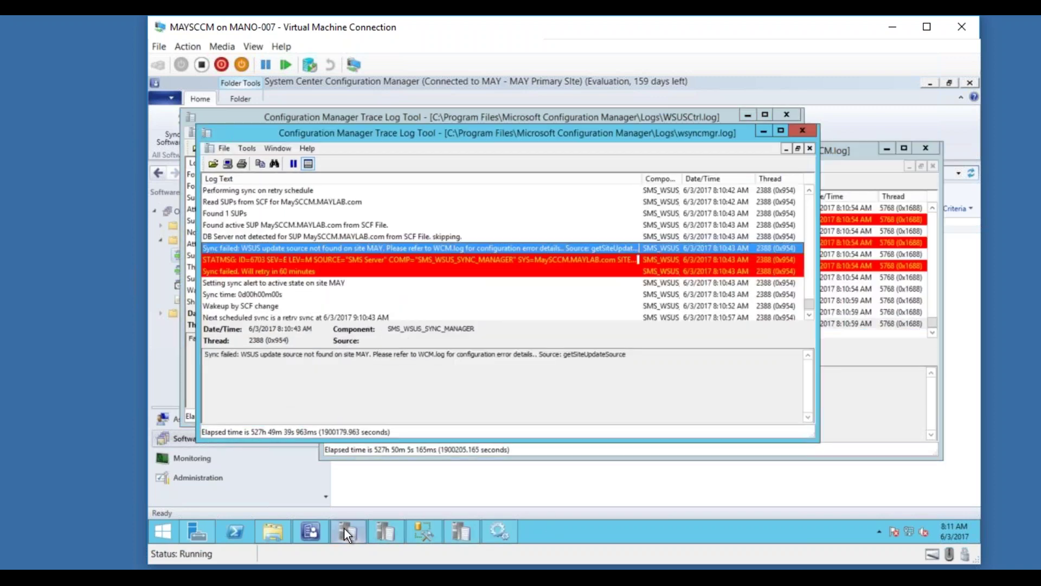
click(272, 528)
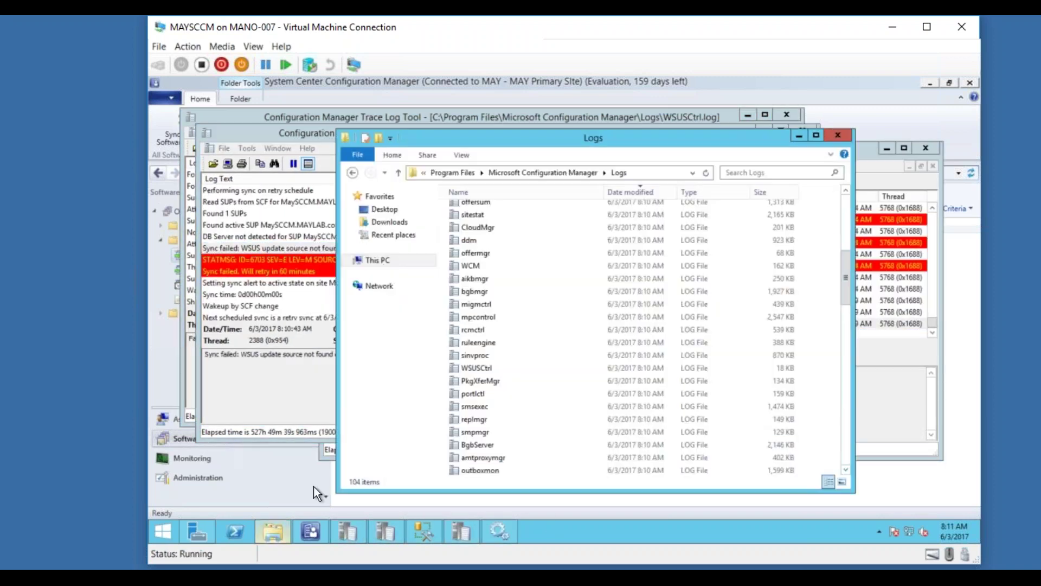
Open WCM.log and inspect the 404 System.Net.WebException and Remote configuration failed entries.
double_click(471, 265)
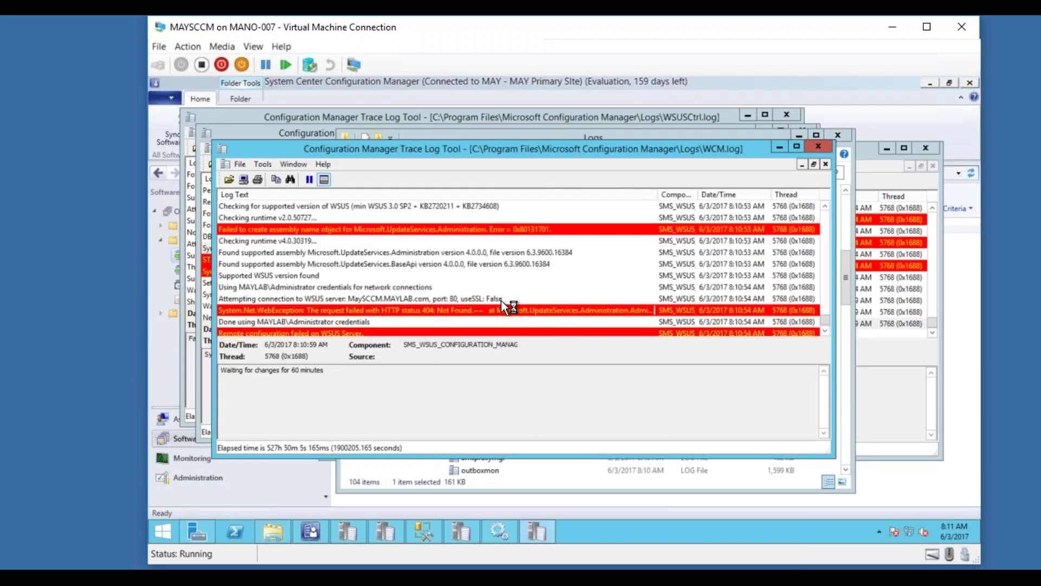
click(398, 310)
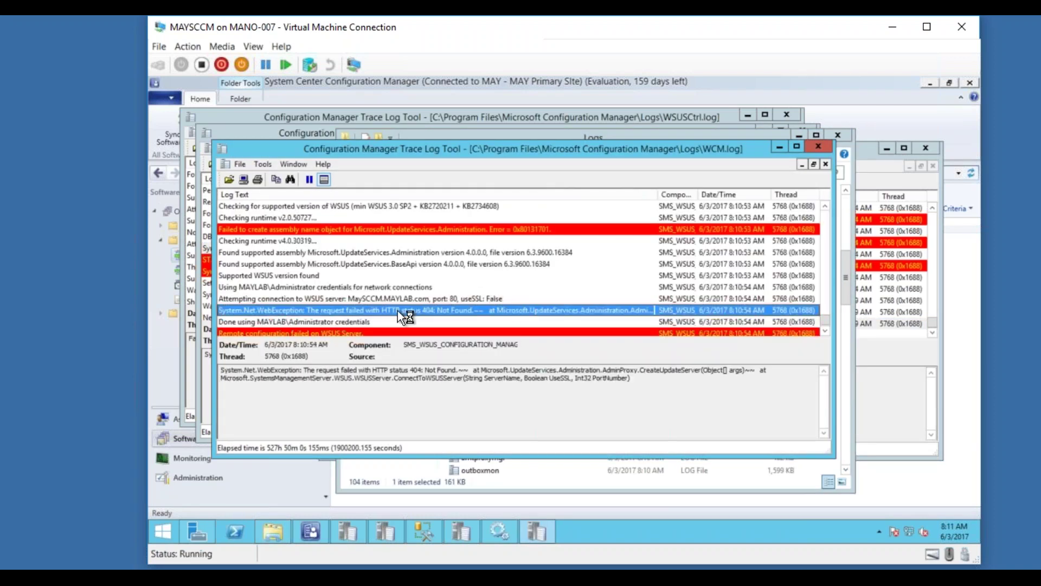
click(826, 331)
click(826, 331)
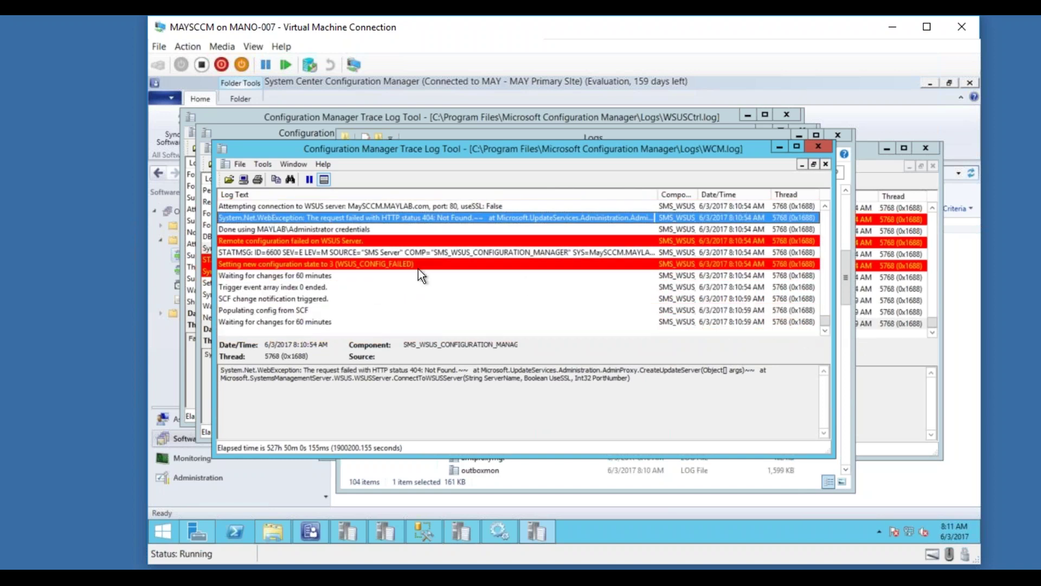
click(399, 264)
click(357, 238)
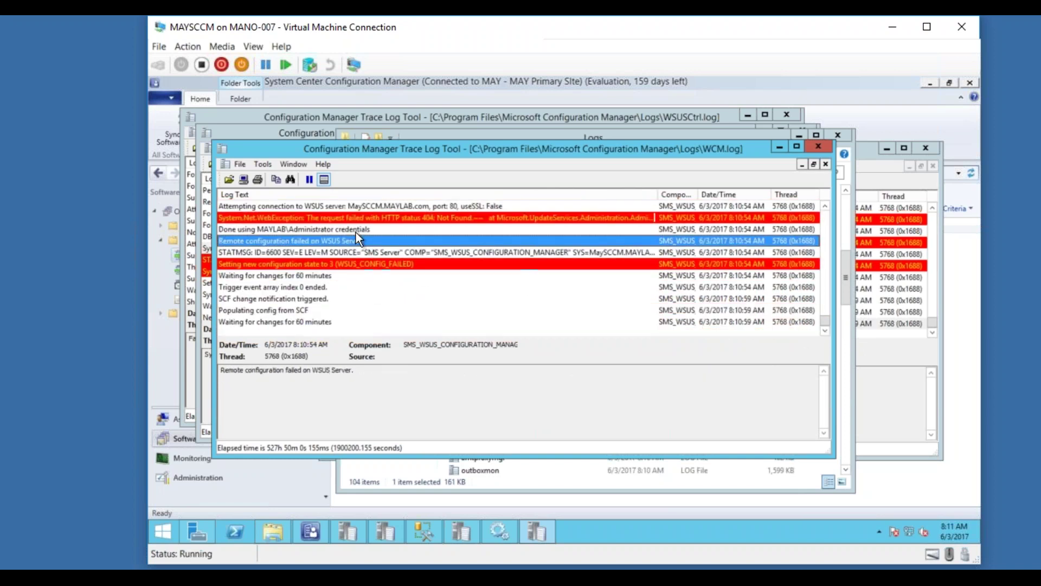
click(357, 217)
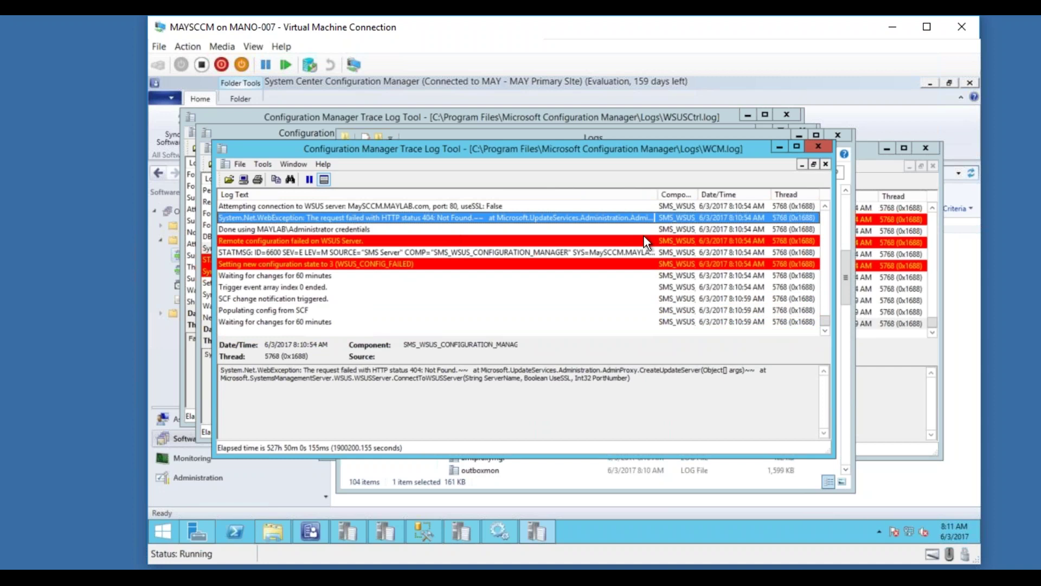
Scroll through WCM.log to the WSUS_CONFIG_FAILED entry at 8:10:54 AM.
click(825, 204)
click(825, 203)
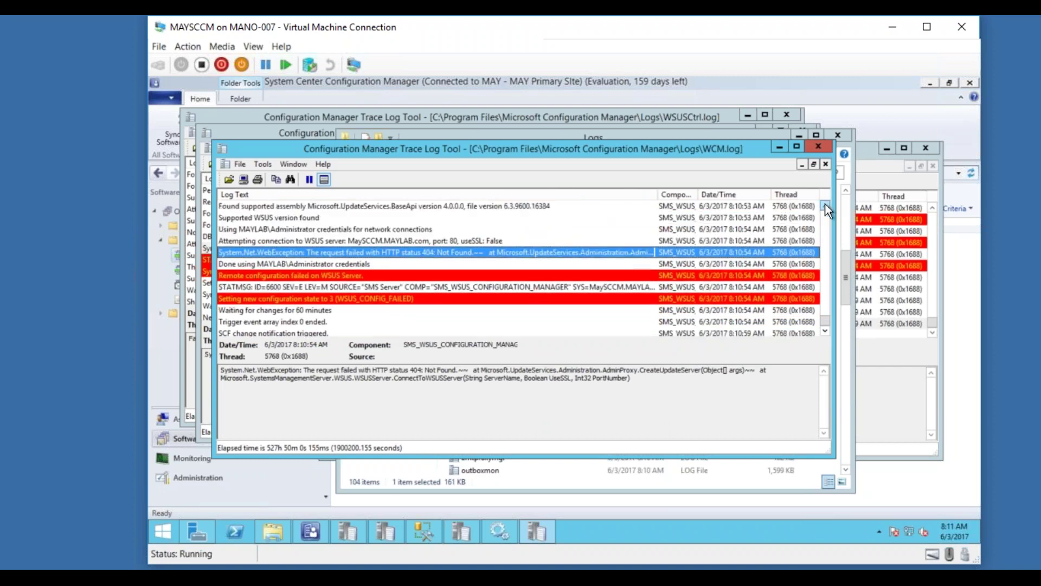
click(825, 204)
click(825, 204)
click(825, 204)
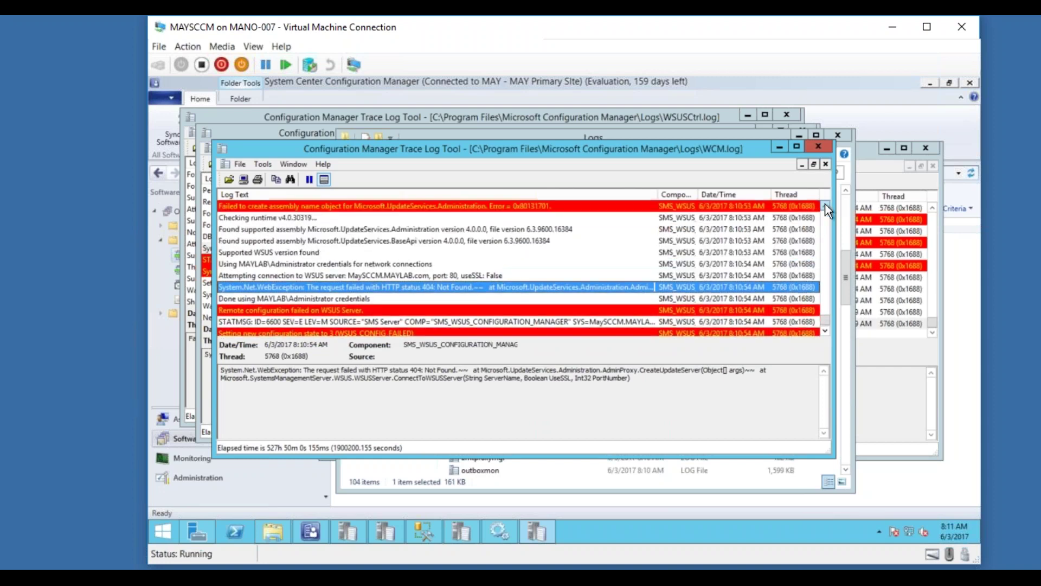
click(826, 204)
click(825, 204)
click(825, 204)
click(825, 205)
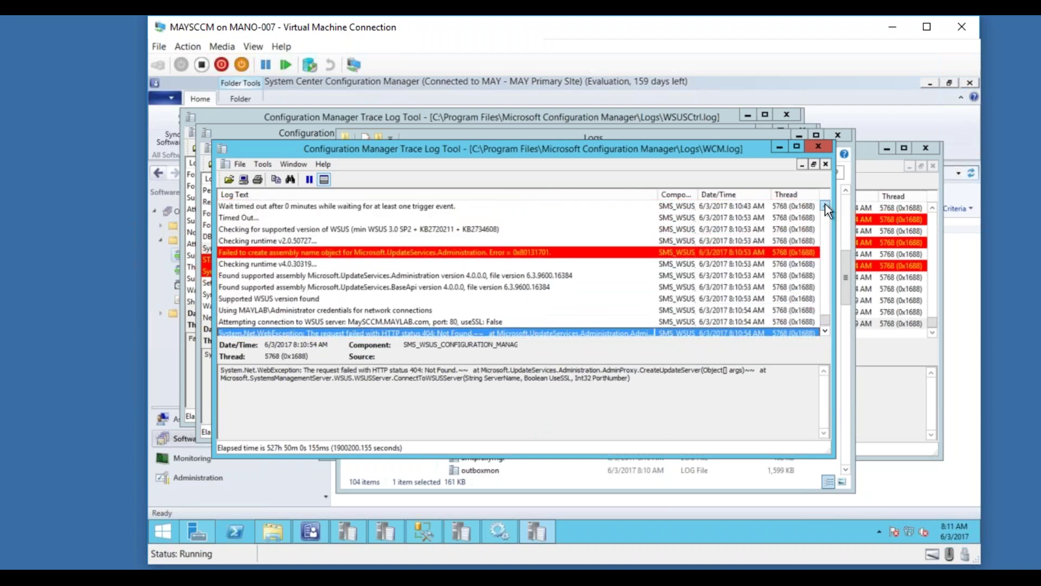
click(825, 205)
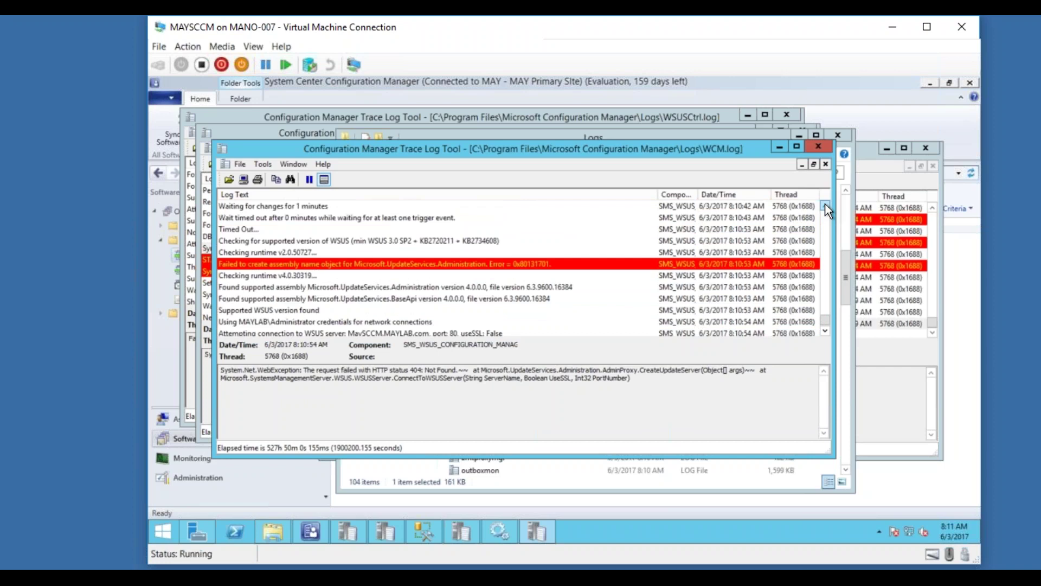
click(825, 204)
click(826, 204)
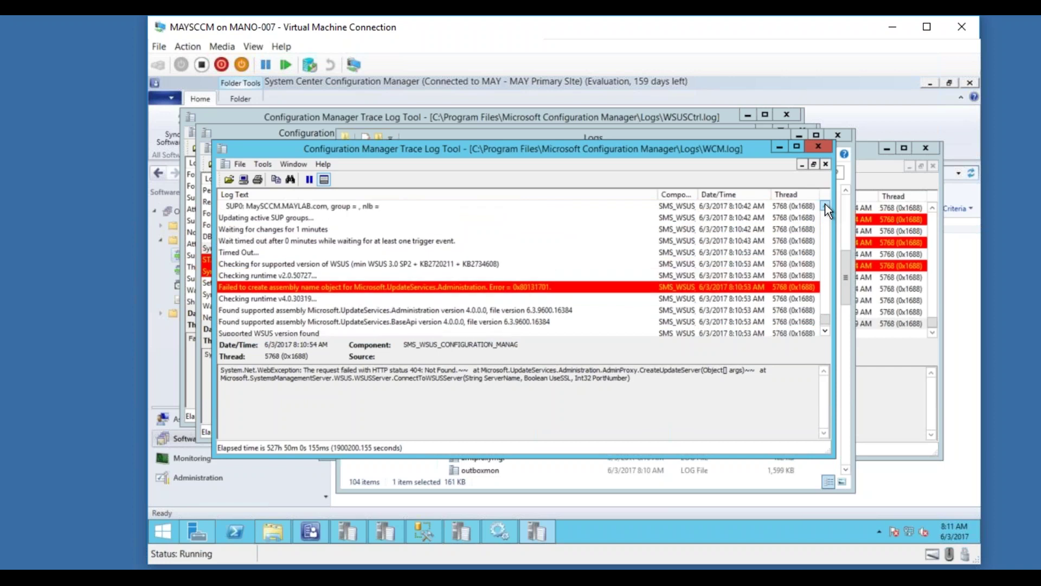
drag(825, 204, 826, 204)
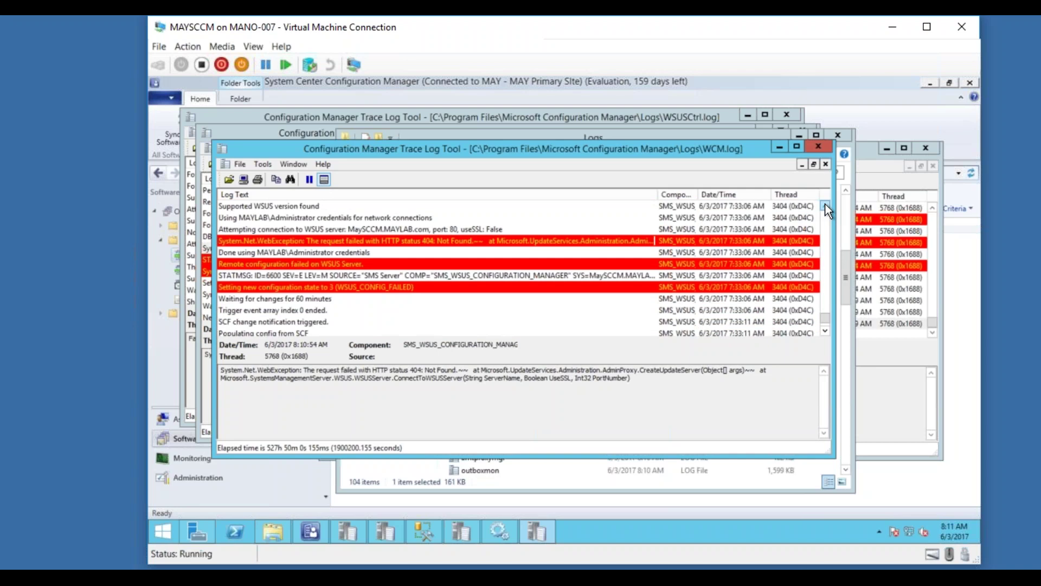
Close the WCM.log viewer and the Logs folder window.
click(815, 145)
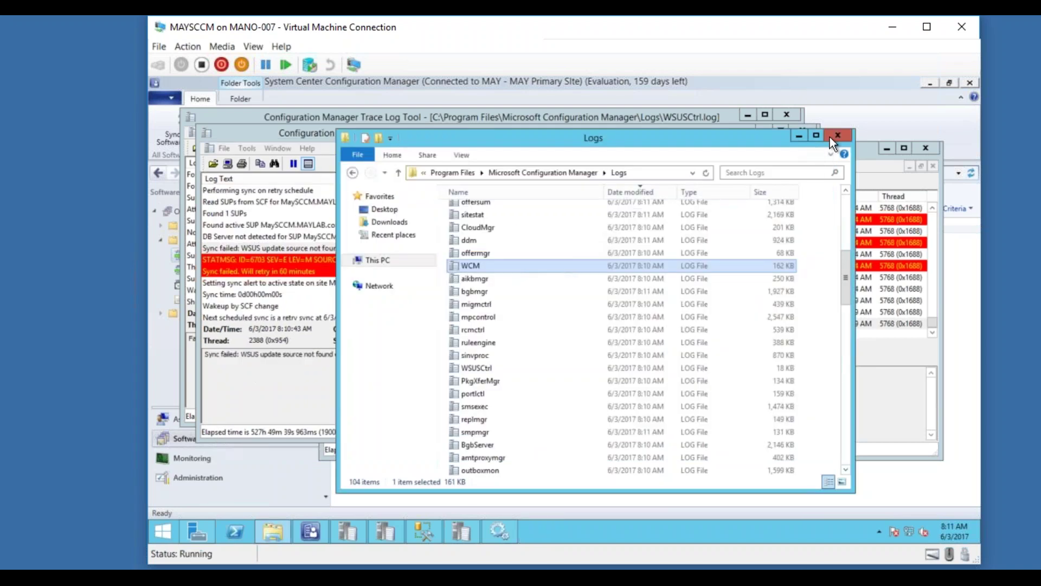
click(838, 136)
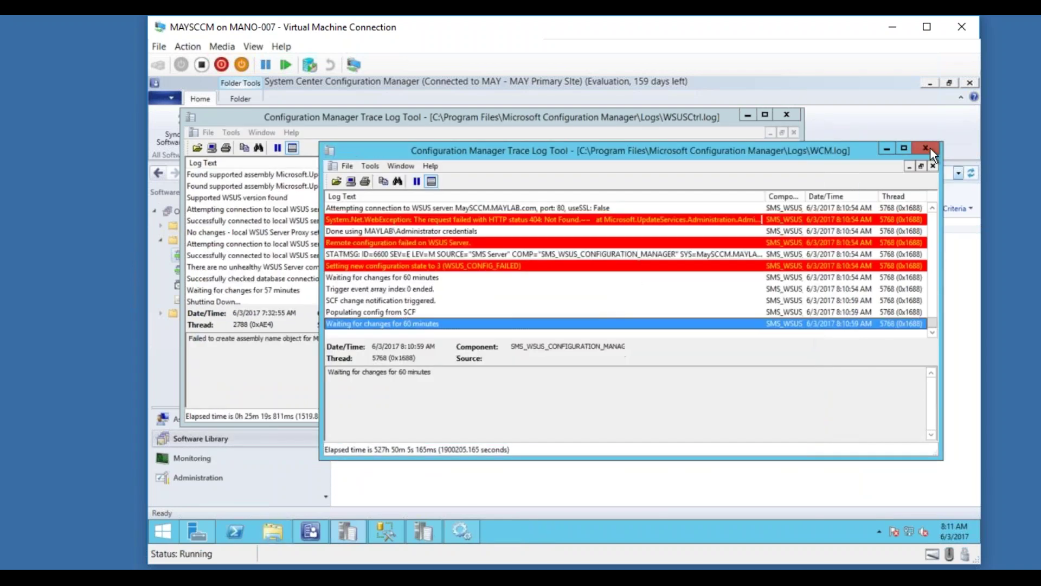
click(925, 148)
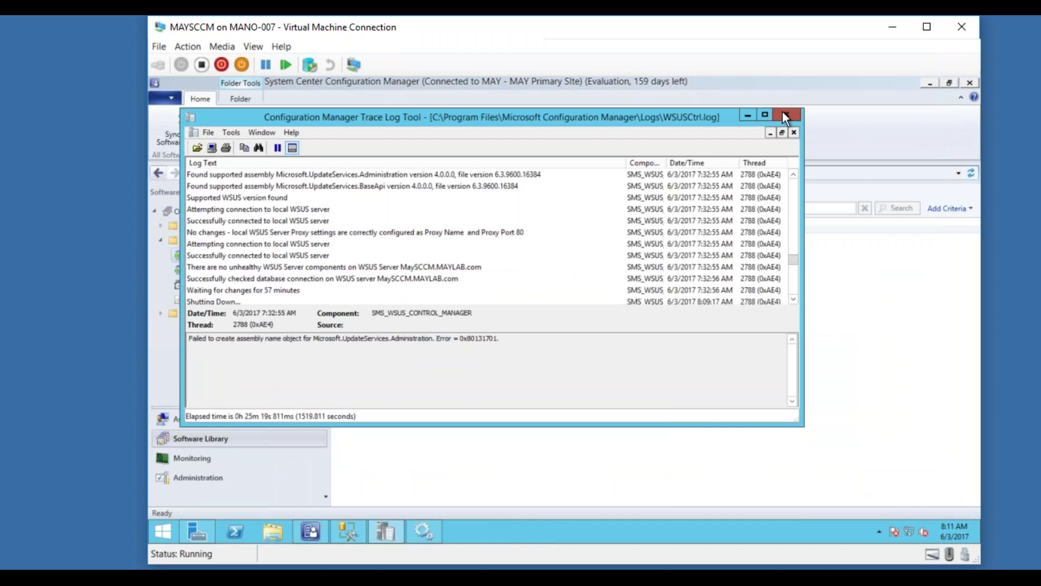
Close the WSUSCtrl.log viewer and view the WSUS role page in Server Manager.
click(782, 113)
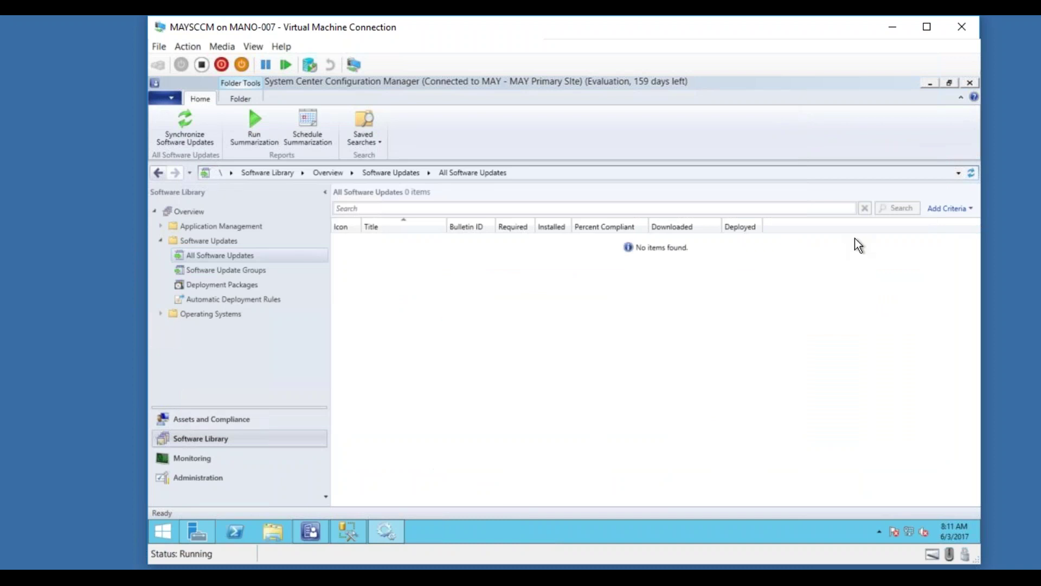
click(194, 530)
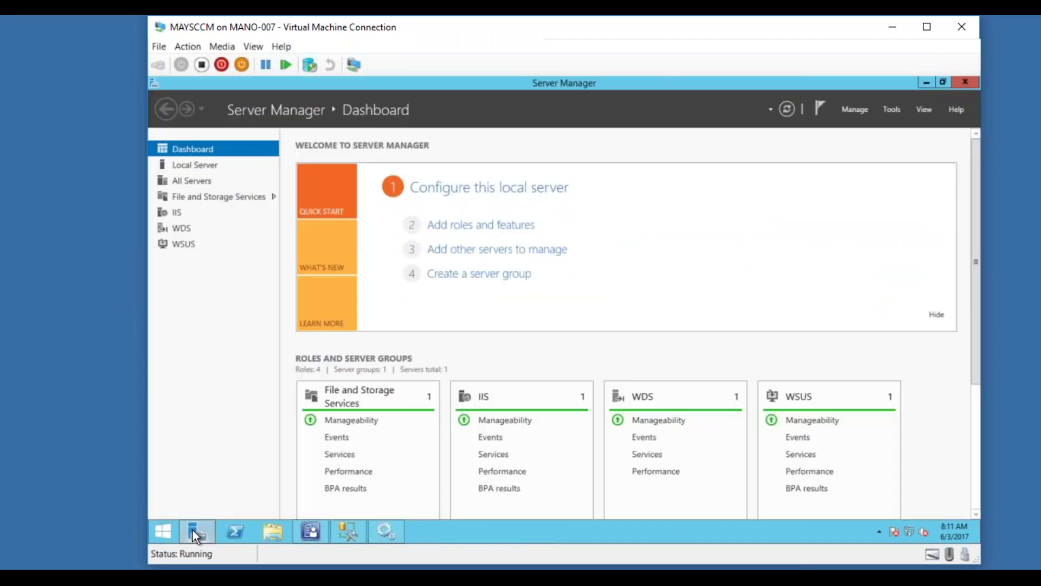
click(185, 243)
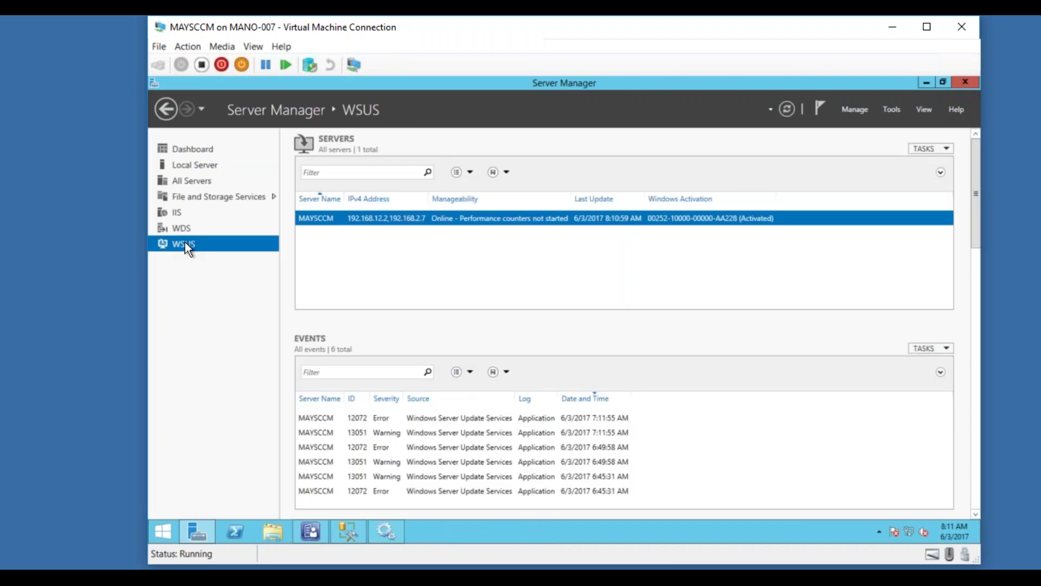
Launch Windows Server Update Services by searching 'wsus' from Start.
click(162, 535)
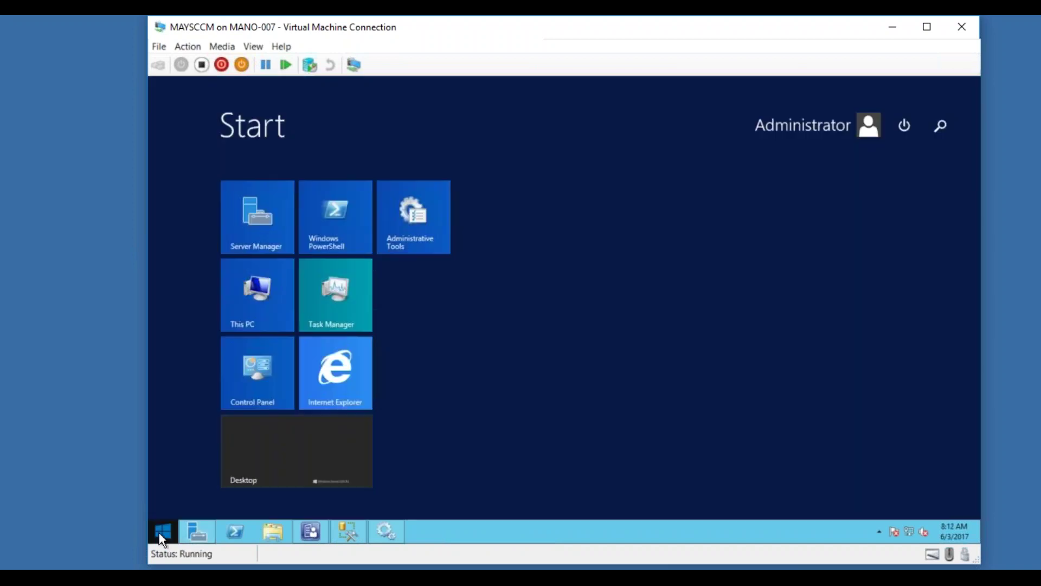
text(ws)
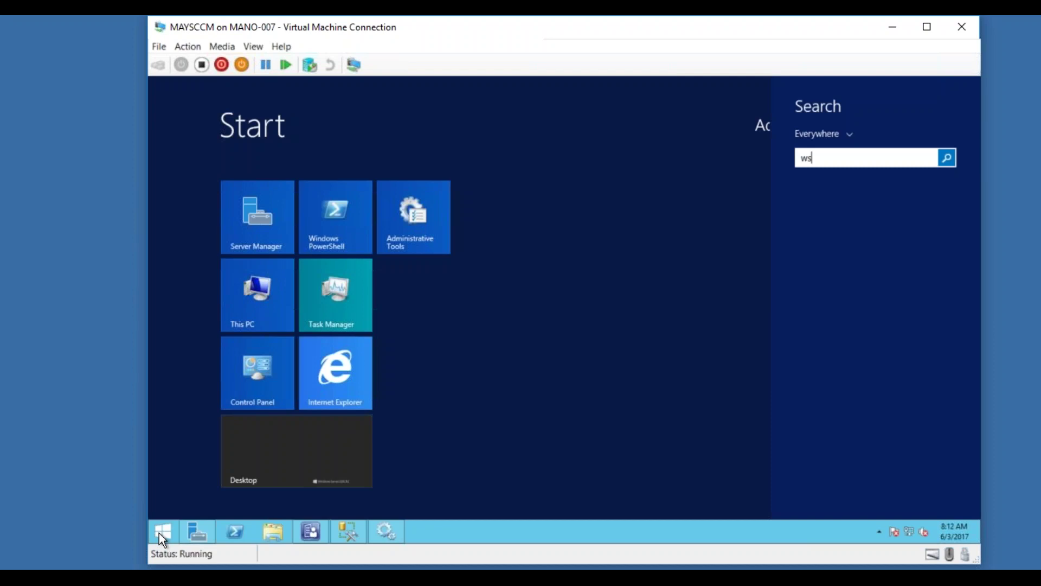
text(us)
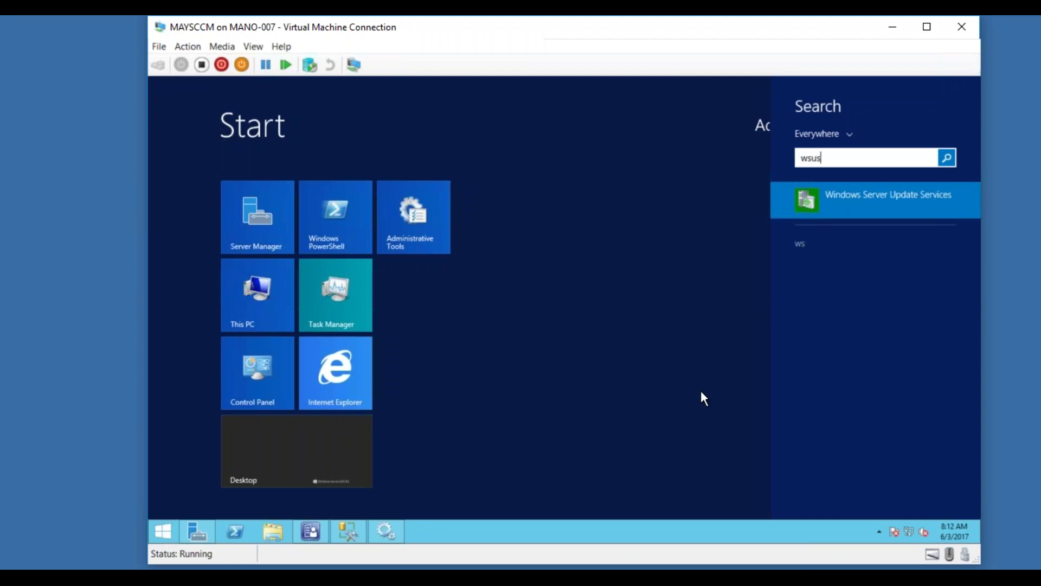
click(875, 196)
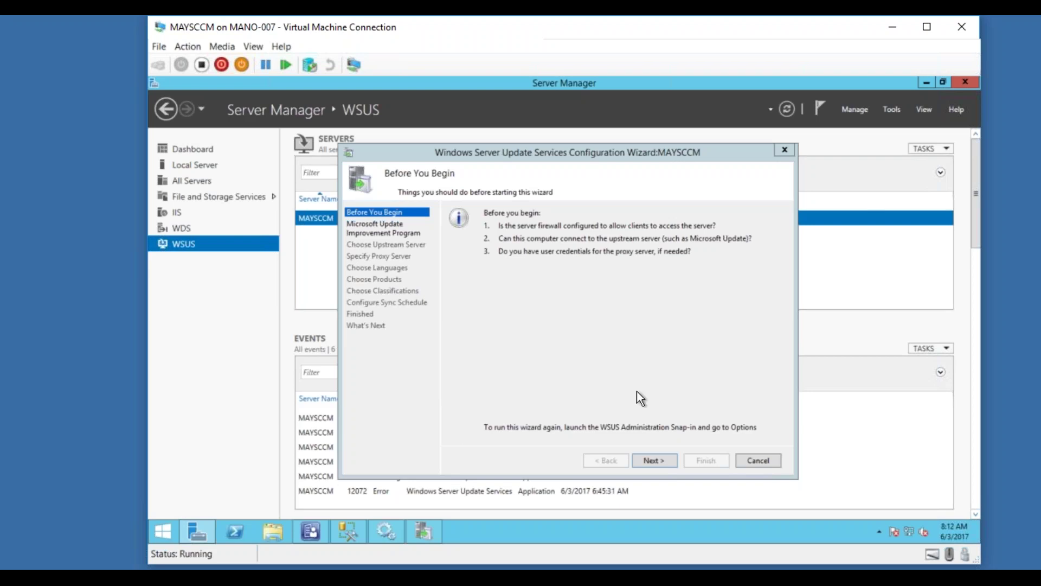
Step the WSUS Configuration Wizard to the upstream server page and back, then cancel it.
click(656, 460)
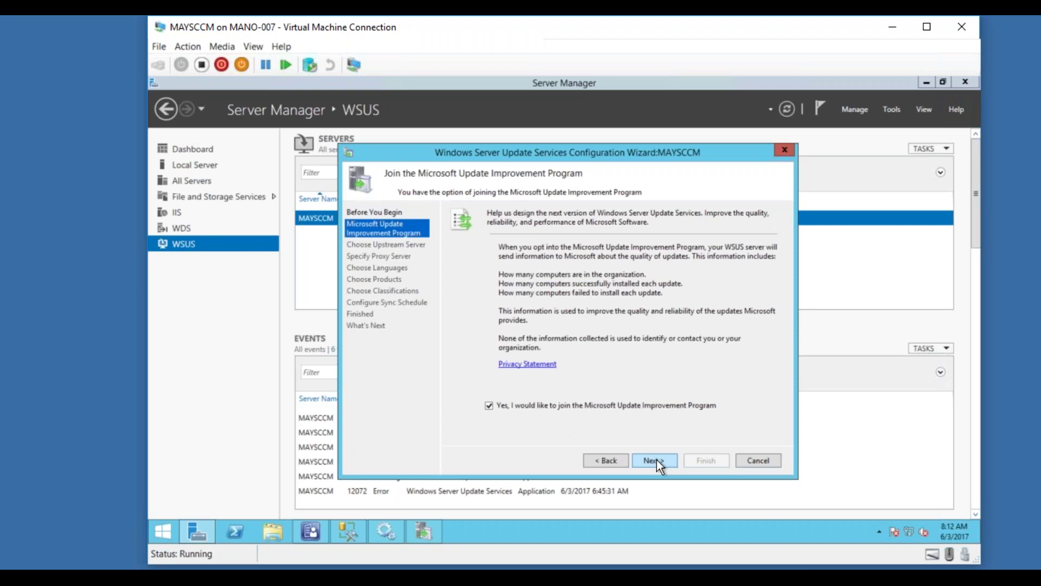
click(657, 459)
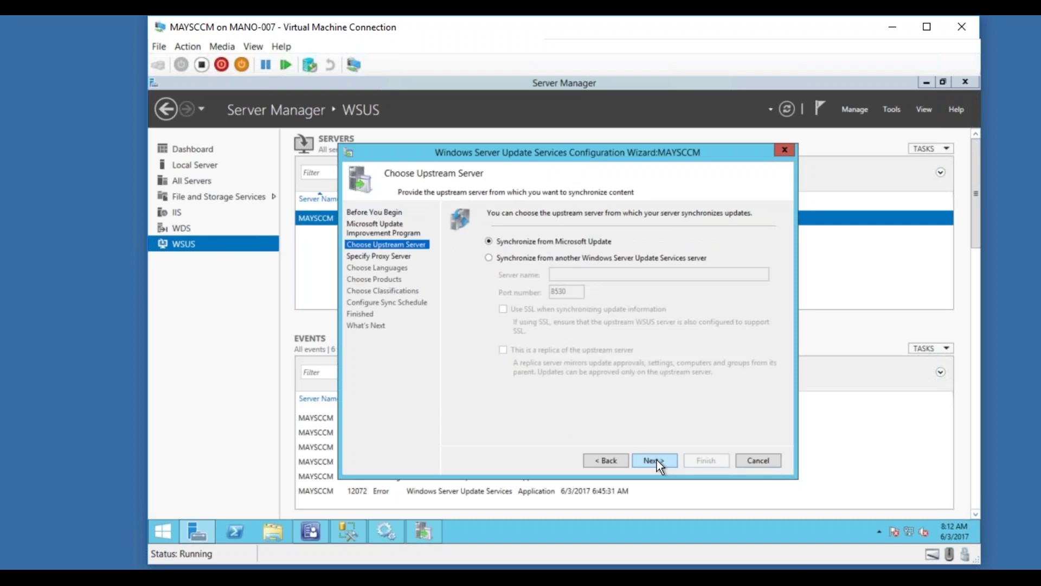
click(607, 460)
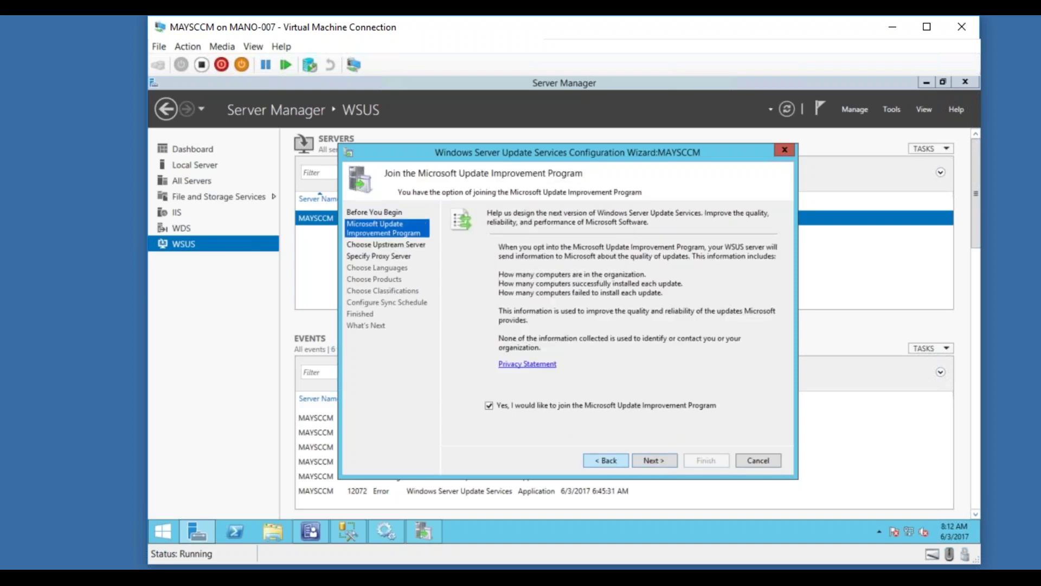
click(612, 462)
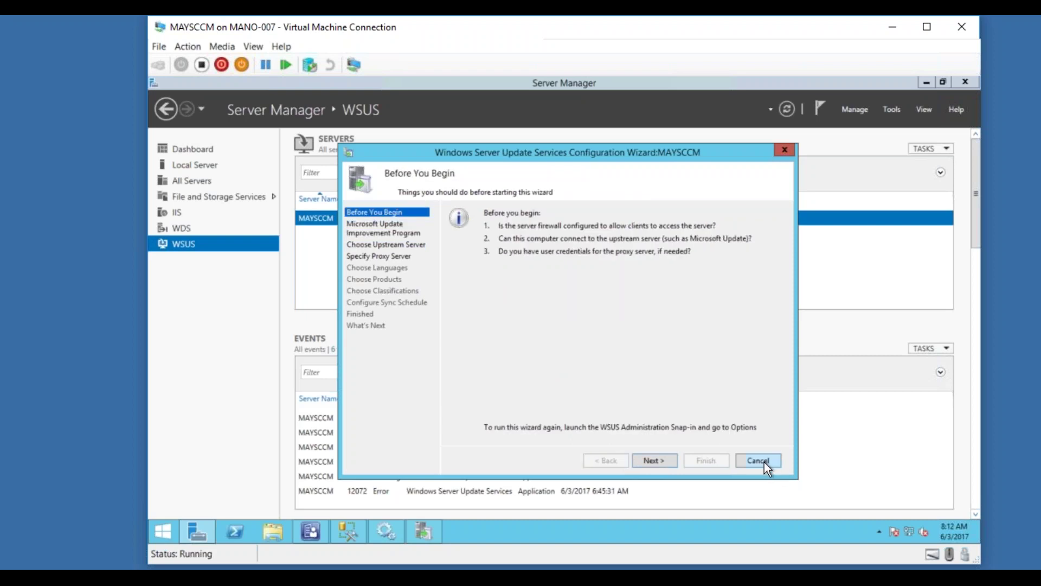
click(758, 461)
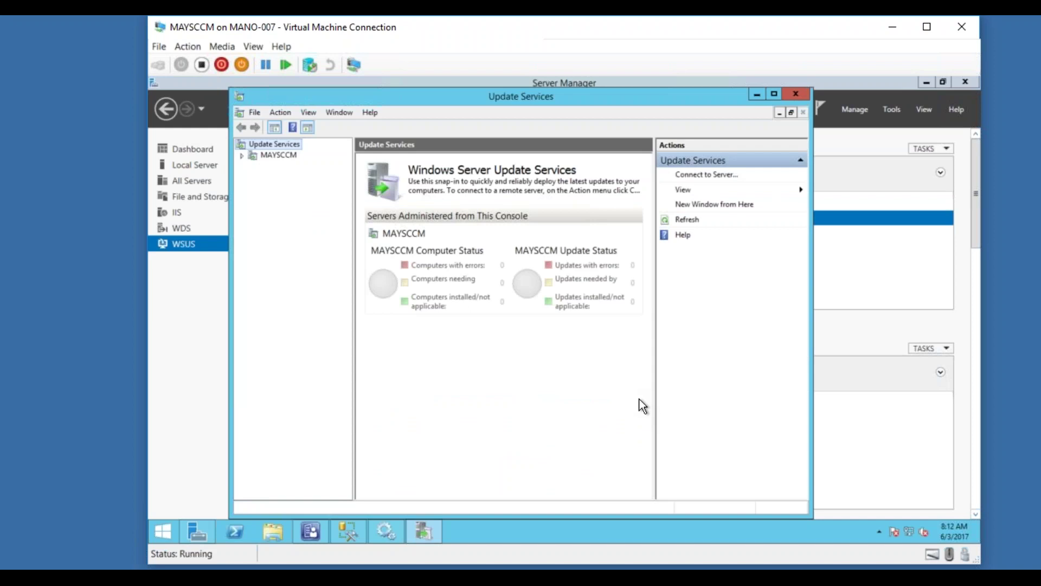
Refresh the console and review MAYSCCM's overview, Updates and Computers summaries.
click(689, 222)
click(243, 155)
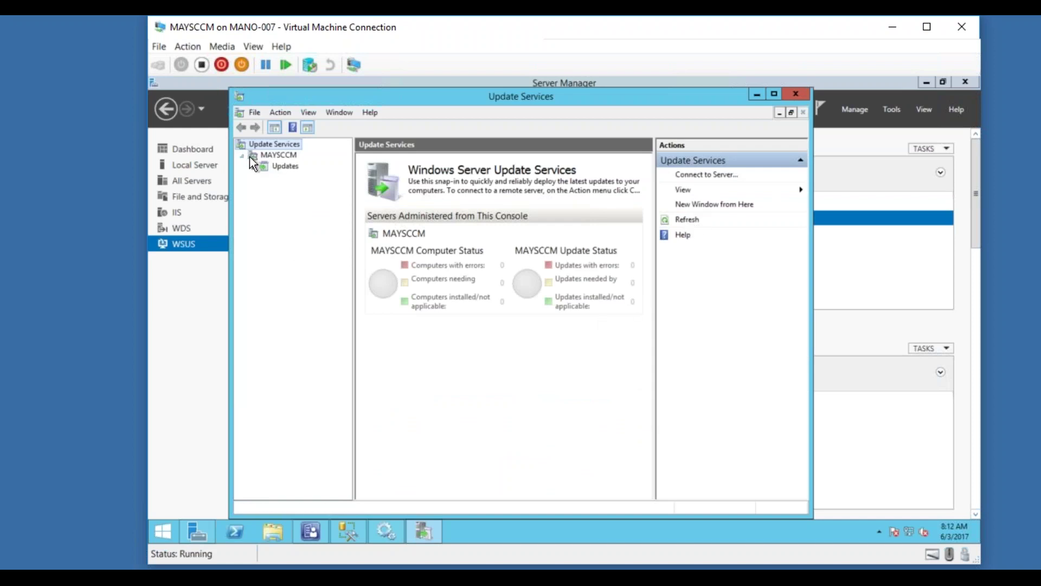
click(283, 155)
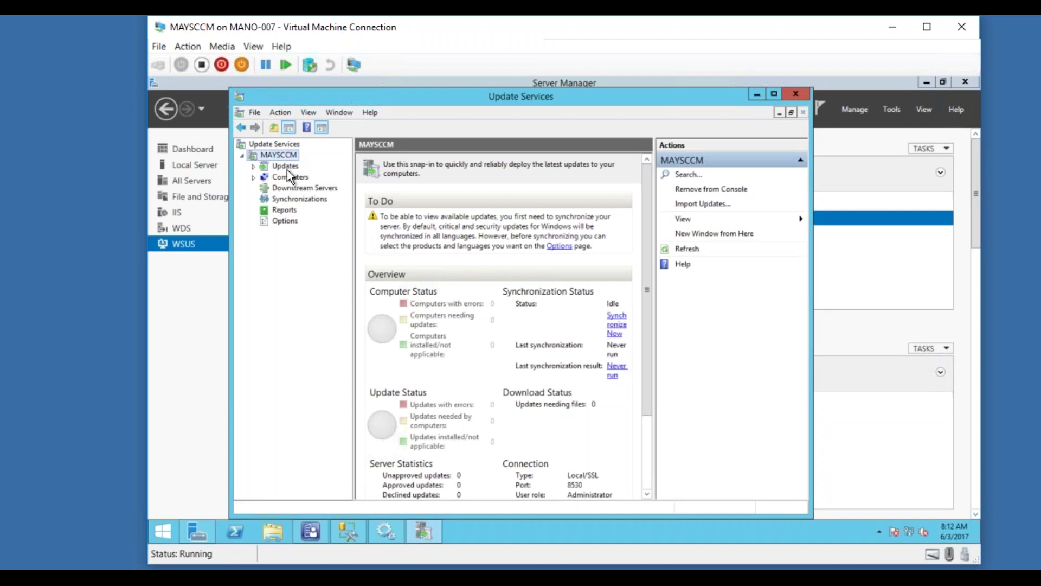
click(287, 170)
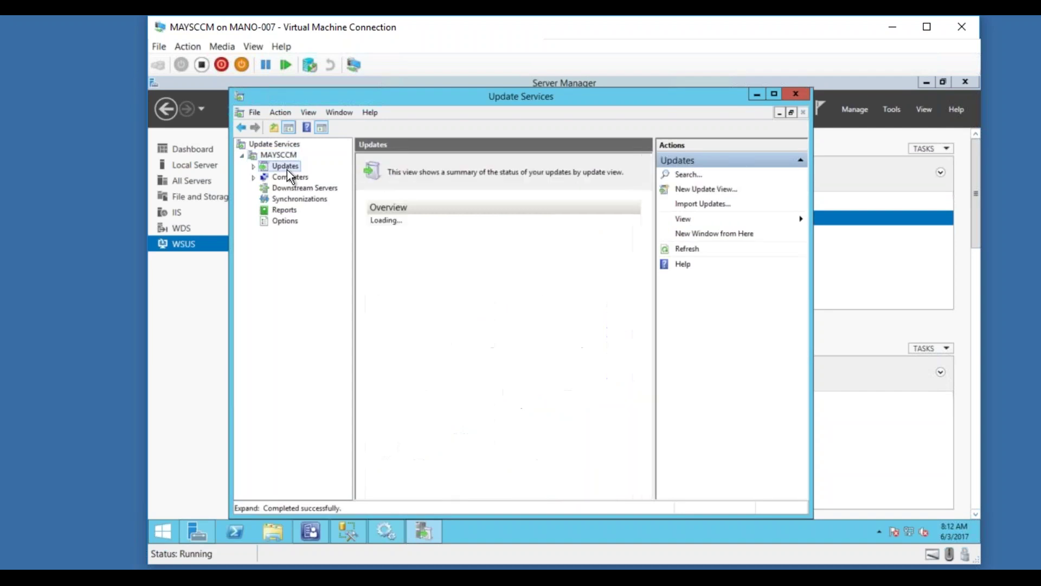
click(291, 182)
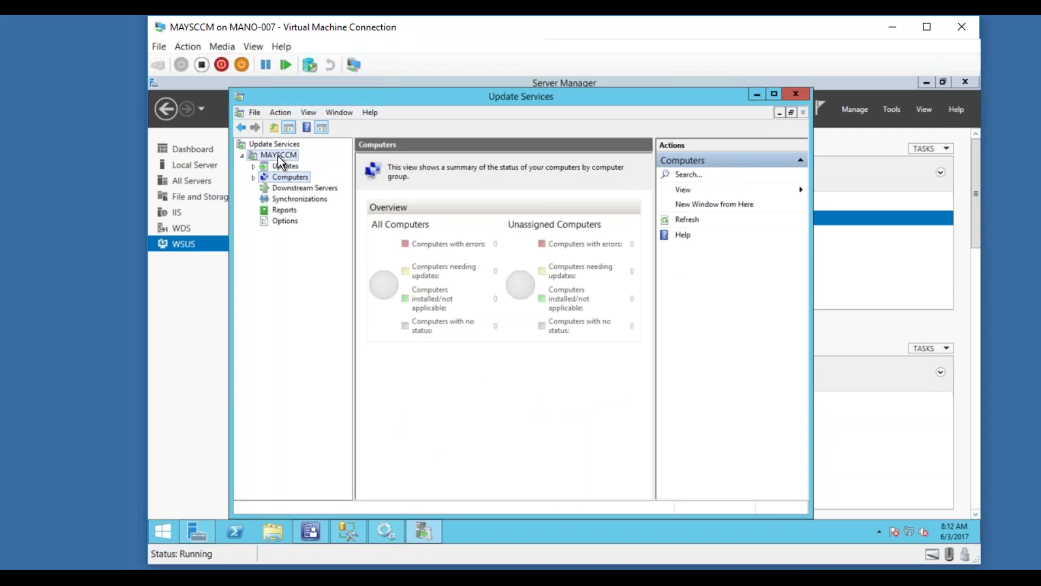
click(277, 156)
Check the action menus for MAYSCCM and Update Services, then open This PC in File Explorer.
right_click(278, 156)
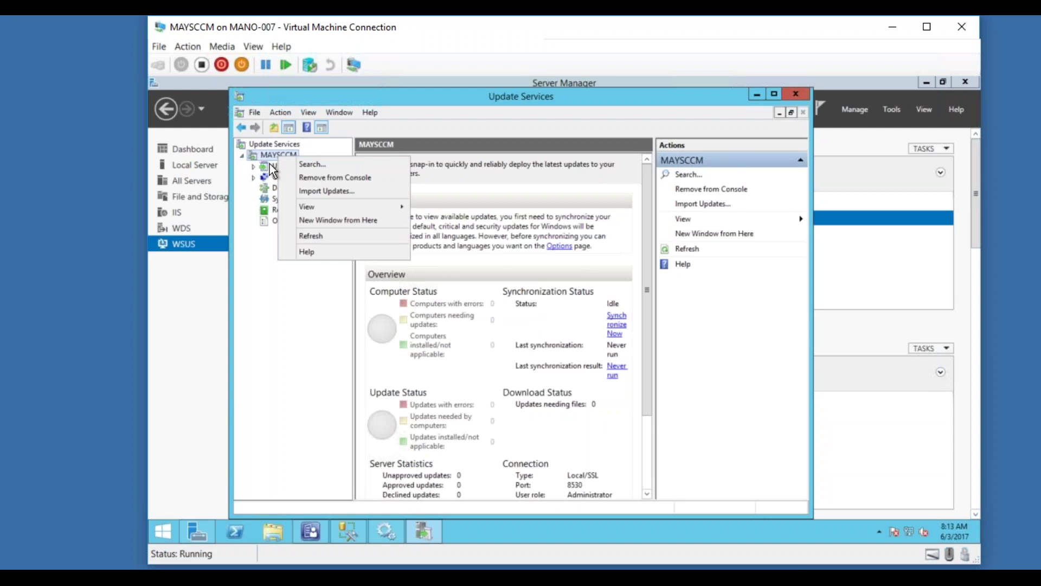
click(266, 150)
right_click(264, 146)
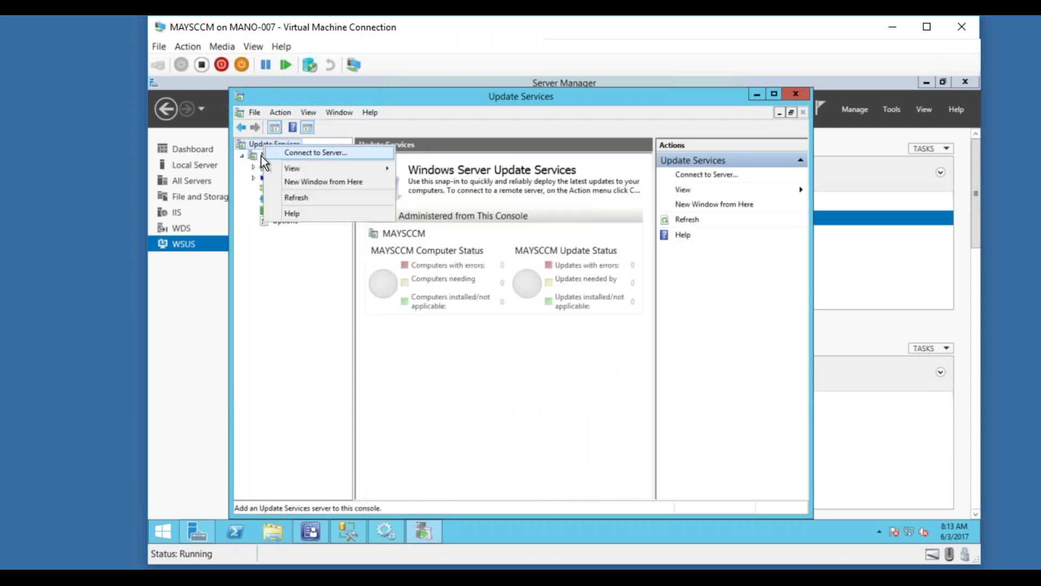
click(287, 270)
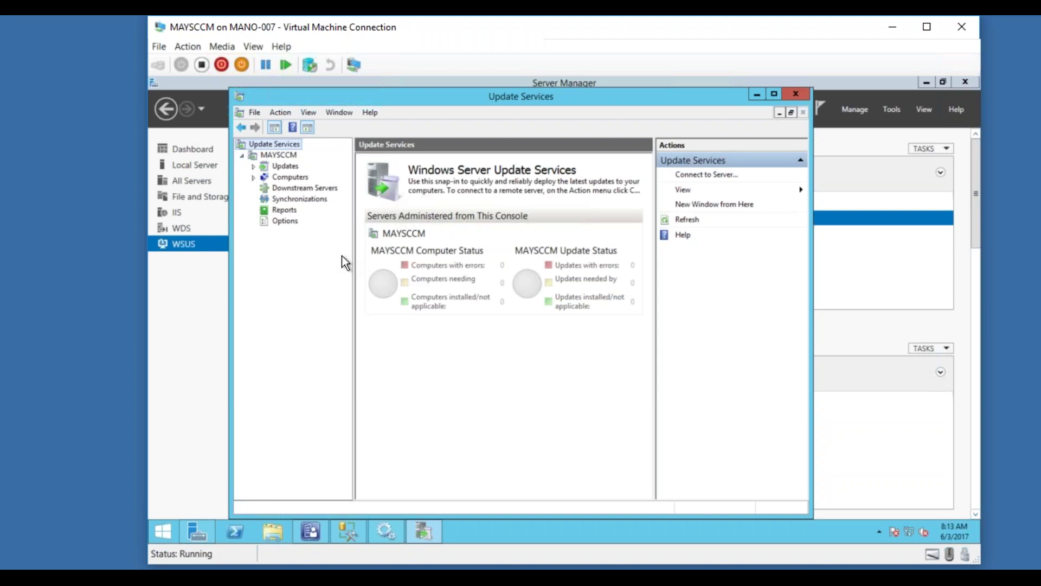
click(356, 531)
click(356, 532)
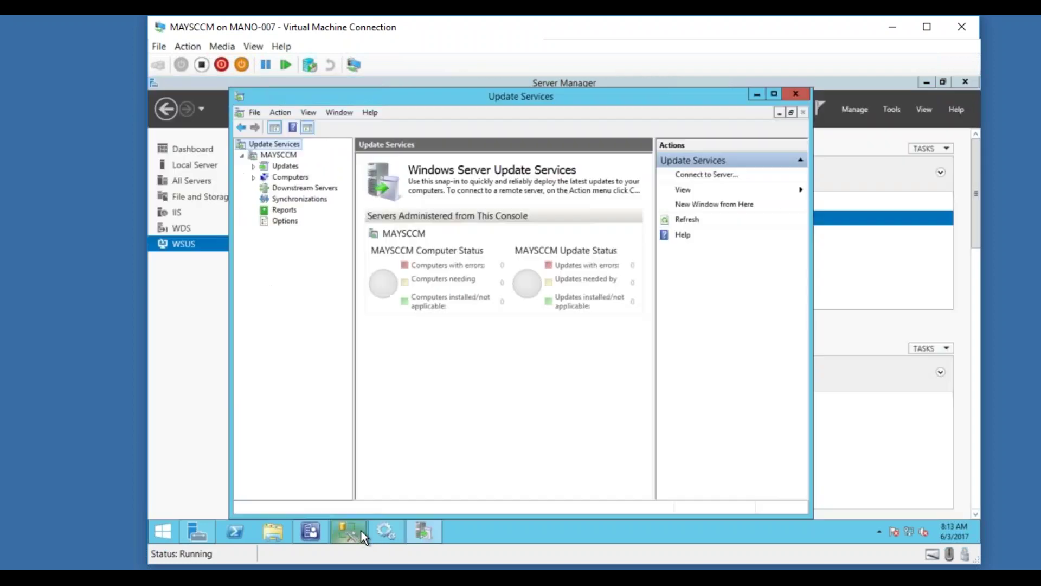
click(272, 531)
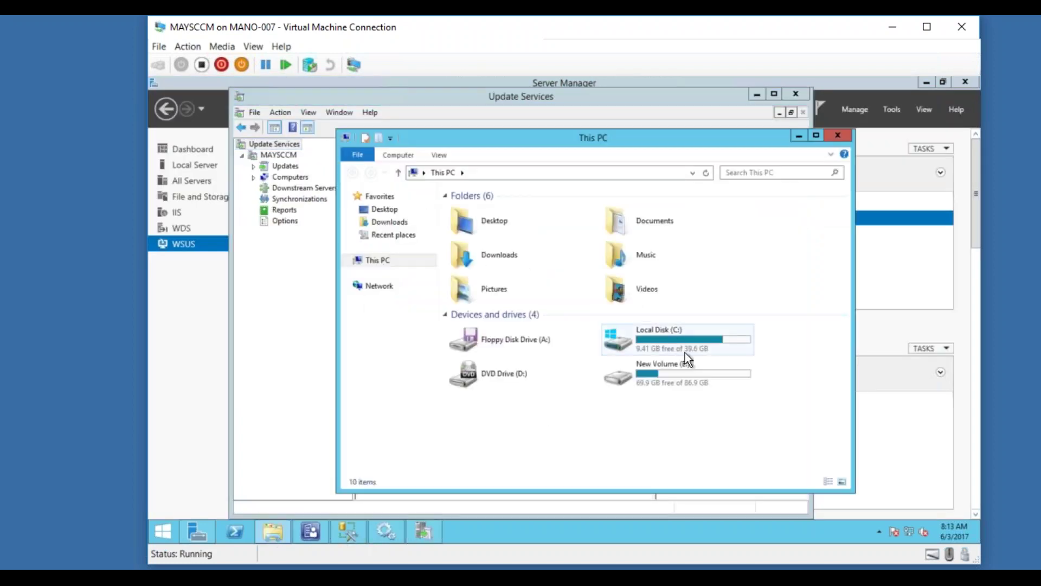
Drill down from Local Disk (C:) through Program Files to Microsoft Configuration Manager.
double_click(675, 338)
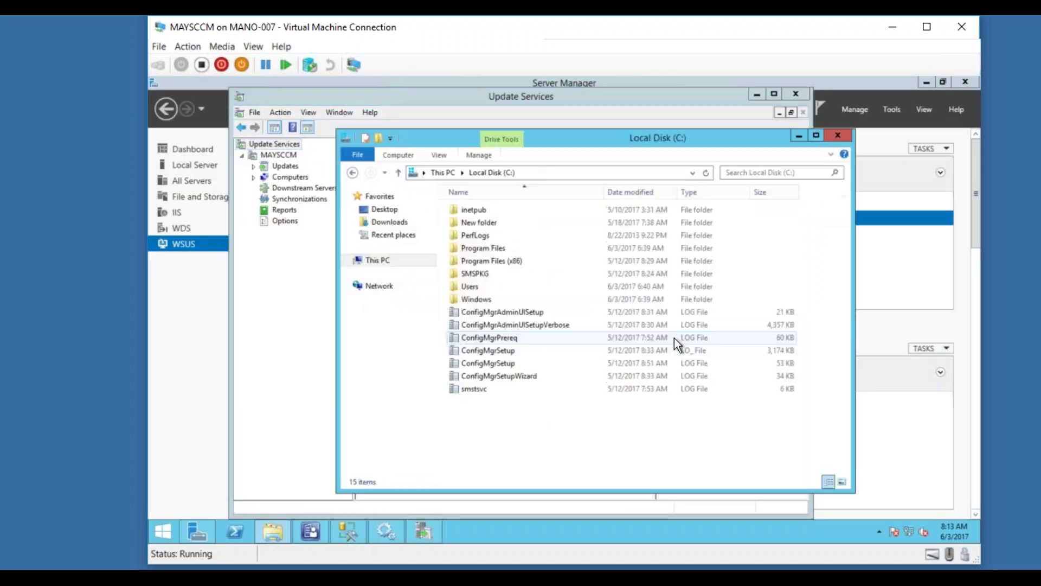
double_click(486, 249)
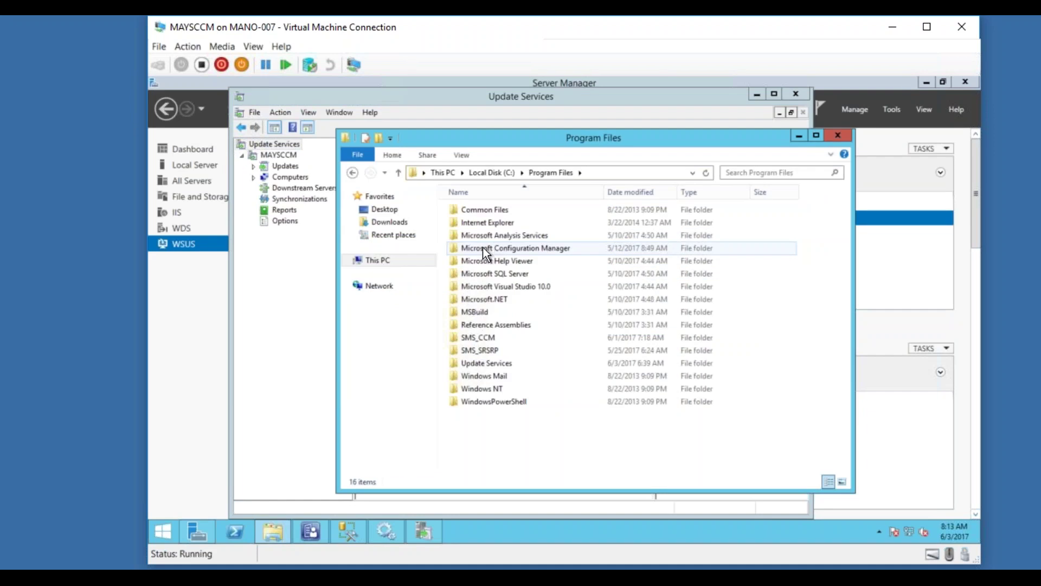
double_click(482, 247)
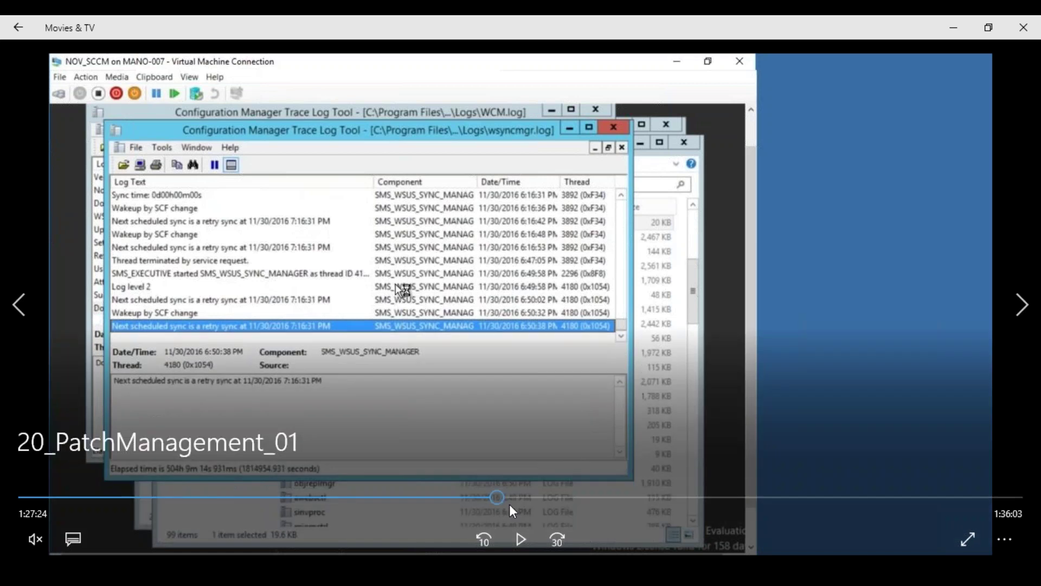
Resume the video and skip ahead to the Windows Server 2012 R2 Welcome screen at 1:28:50.
click(521, 535)
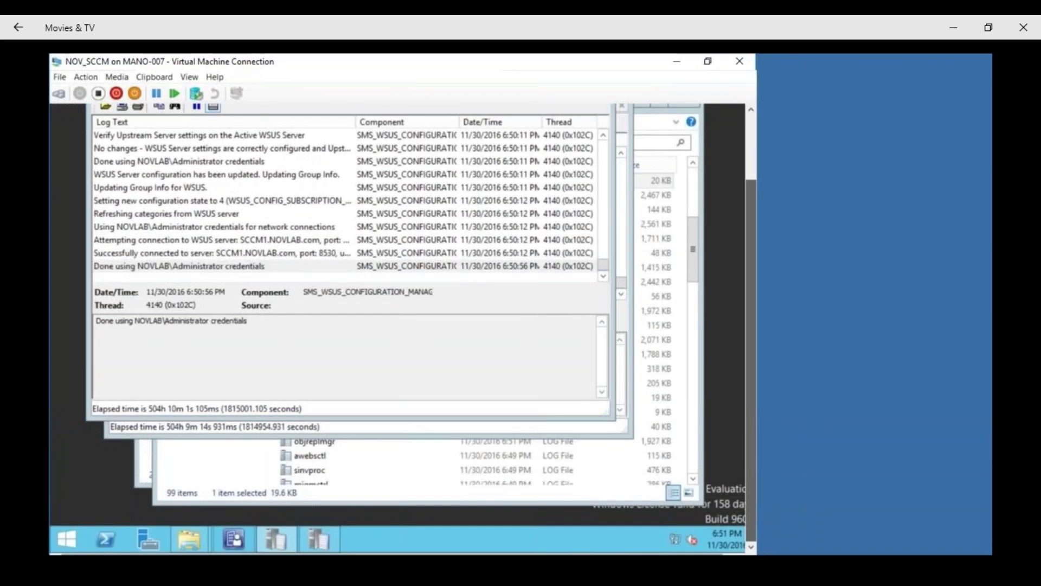
mouse_move(512, 453)
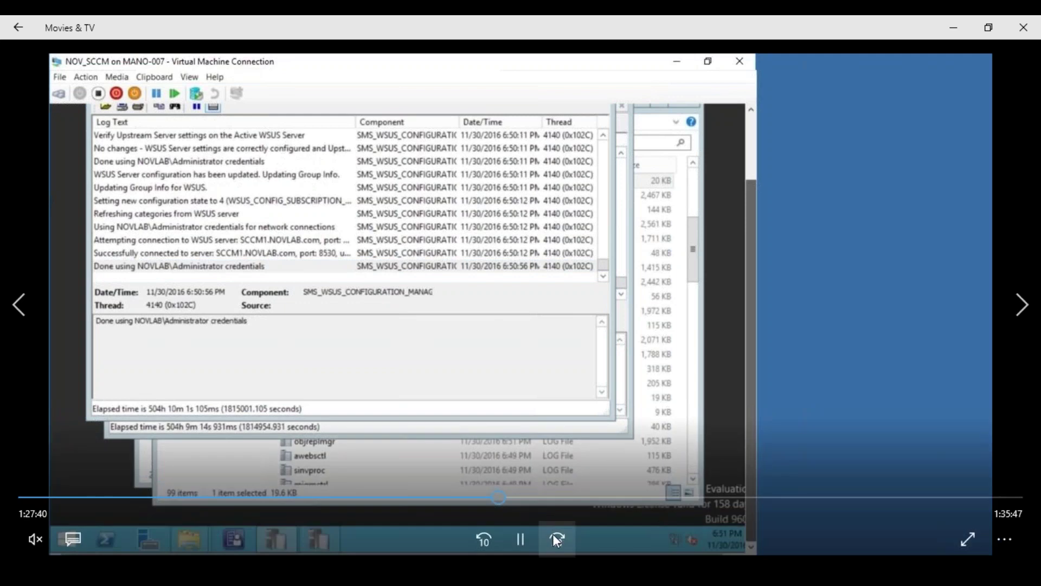
click(552, 536)
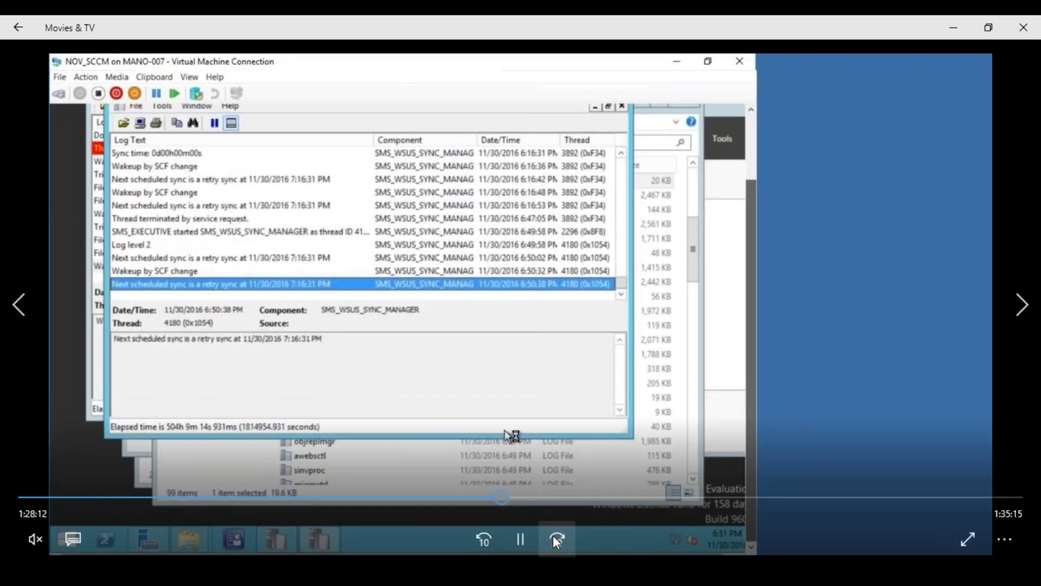
click(520, 538)
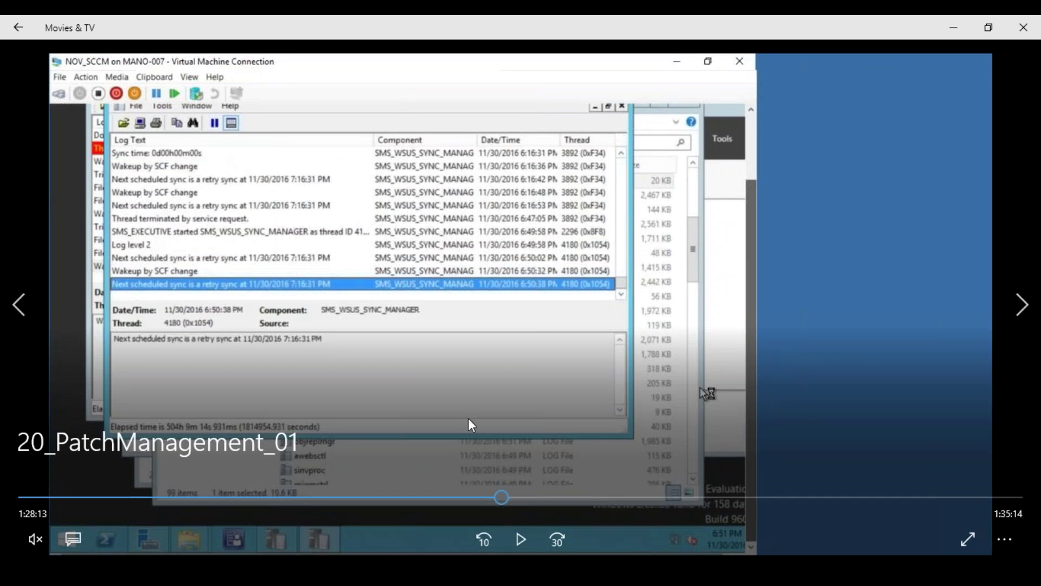
click(520, 533)
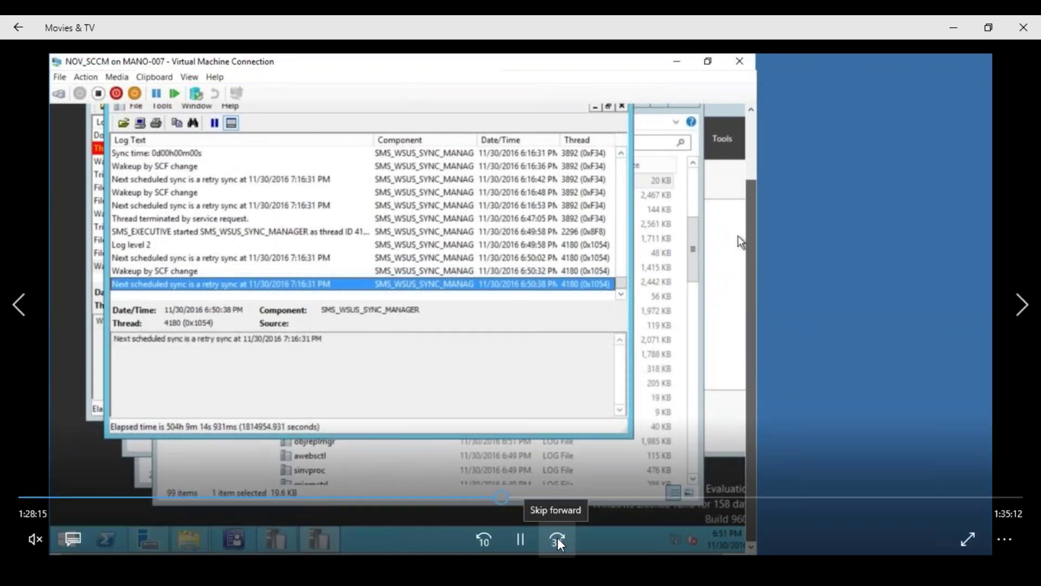
click(557, 539)
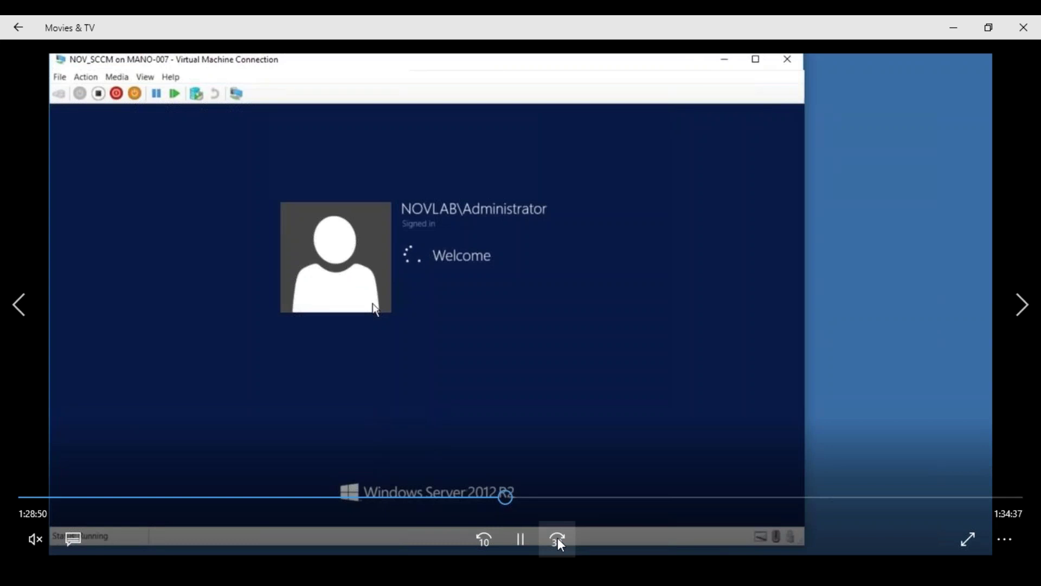
Skip ahead in 30-second jumps to 1:32:13, where the console shows Assets and Compliance on NOV Primary Site.
click(557, 539)
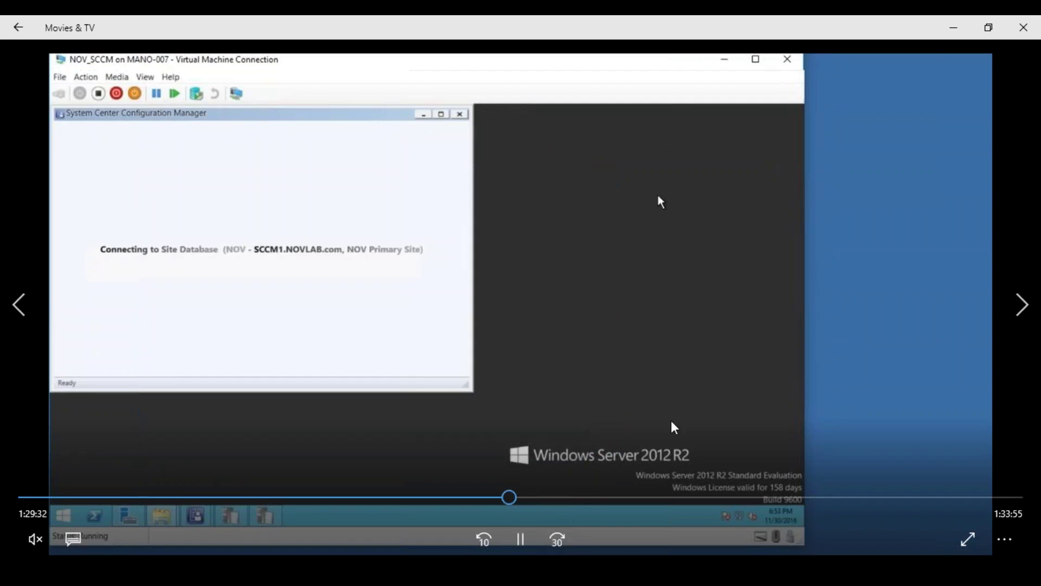
click(560, 541)
click(560, 541)
click(560, 541)
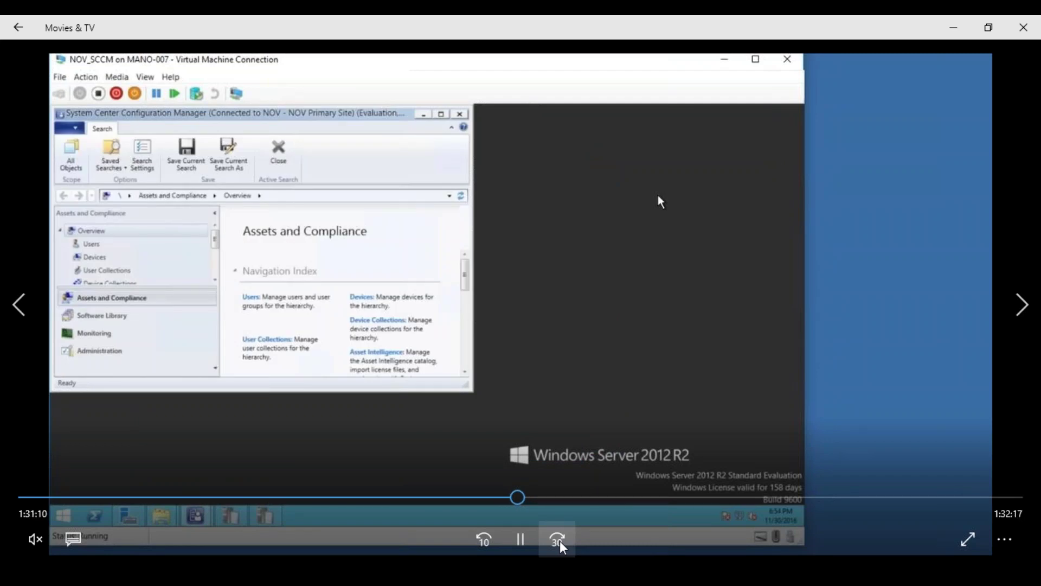
click(561, 541)
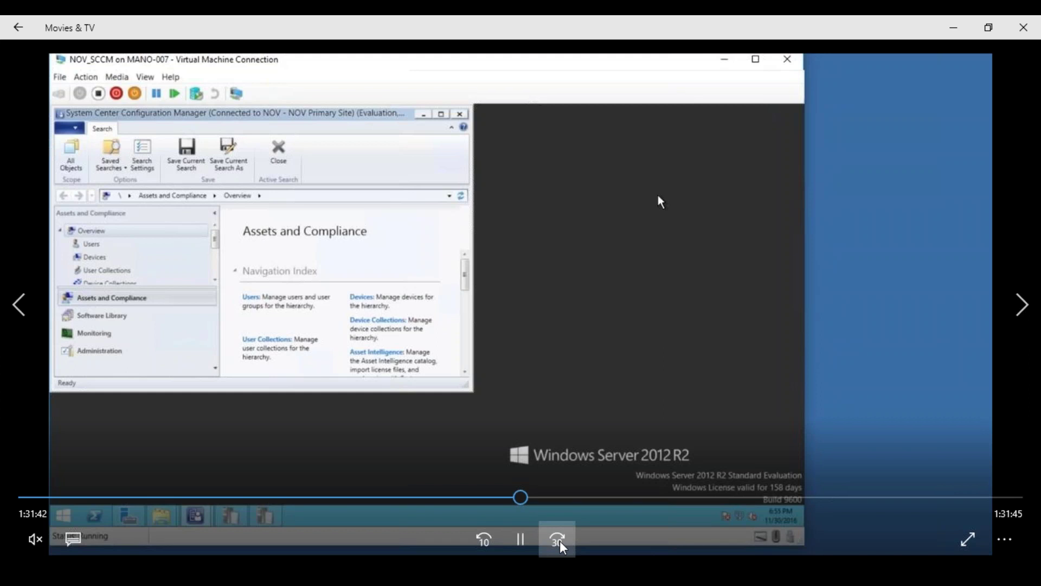
click(560, 541)
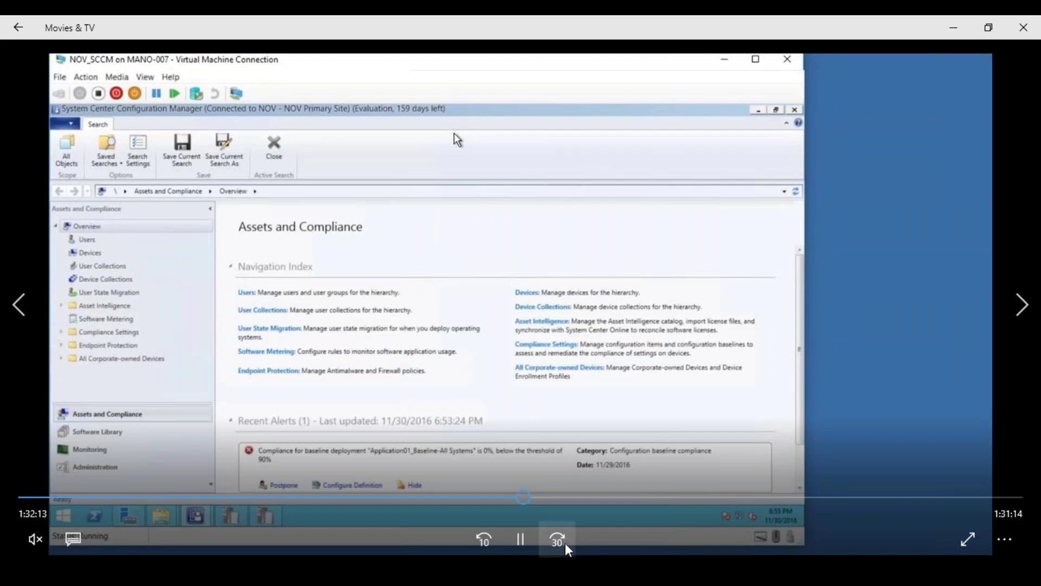
click(559, 540)
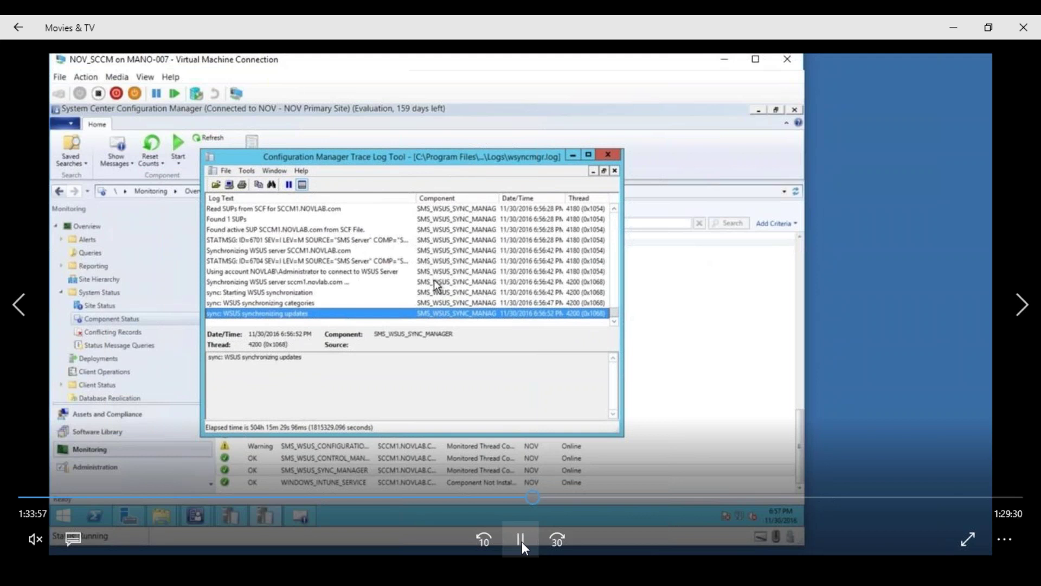
Skip ahead to 1:36:27, where wsyncmgr.log shows 1892 of 14220 updates (13%) processed.
click(556, 539)
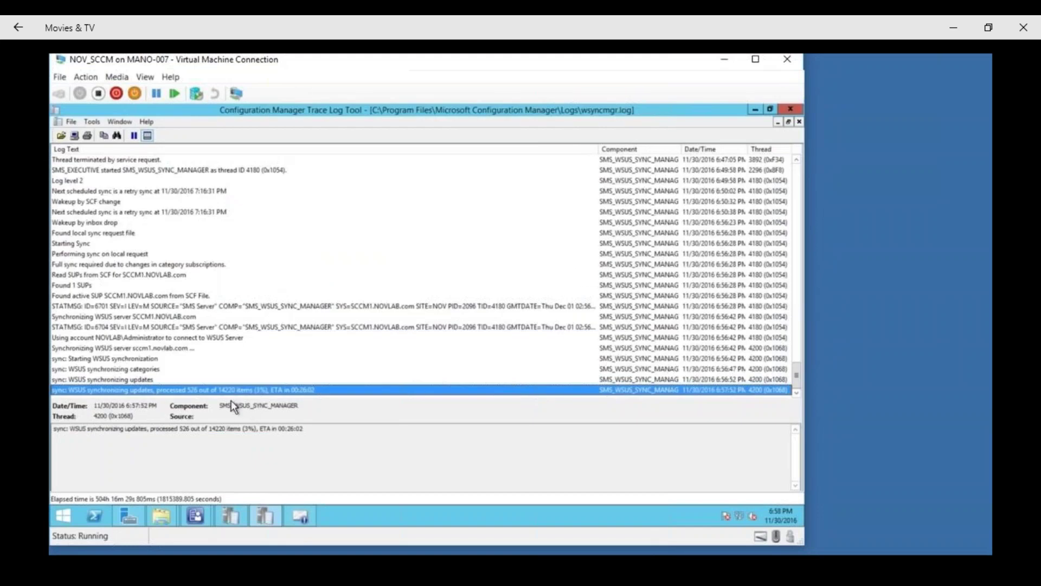
mouse_move(456, 229)
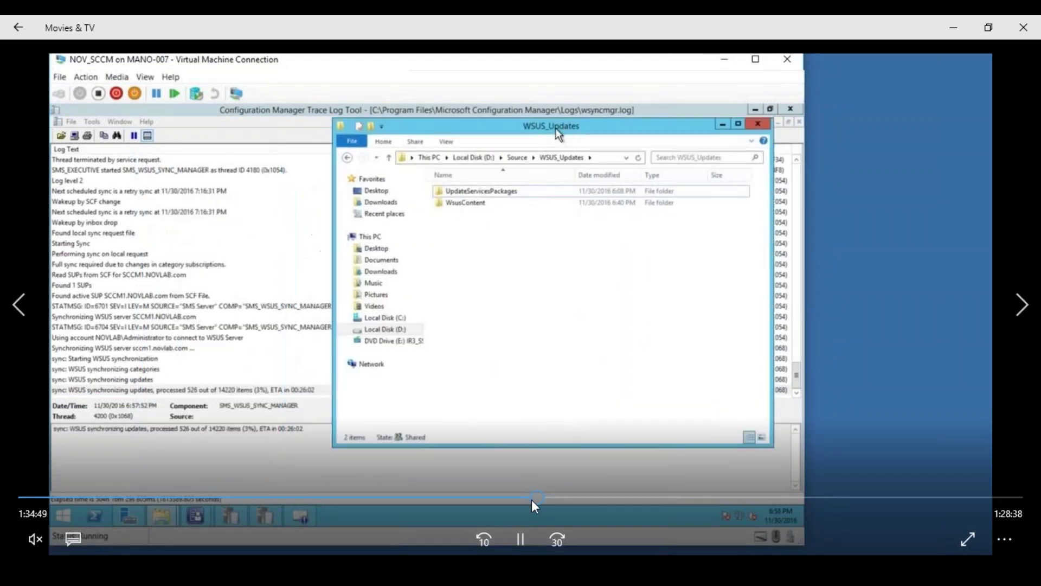
click(566, 546)
click(564, 534)
click(564, 535)
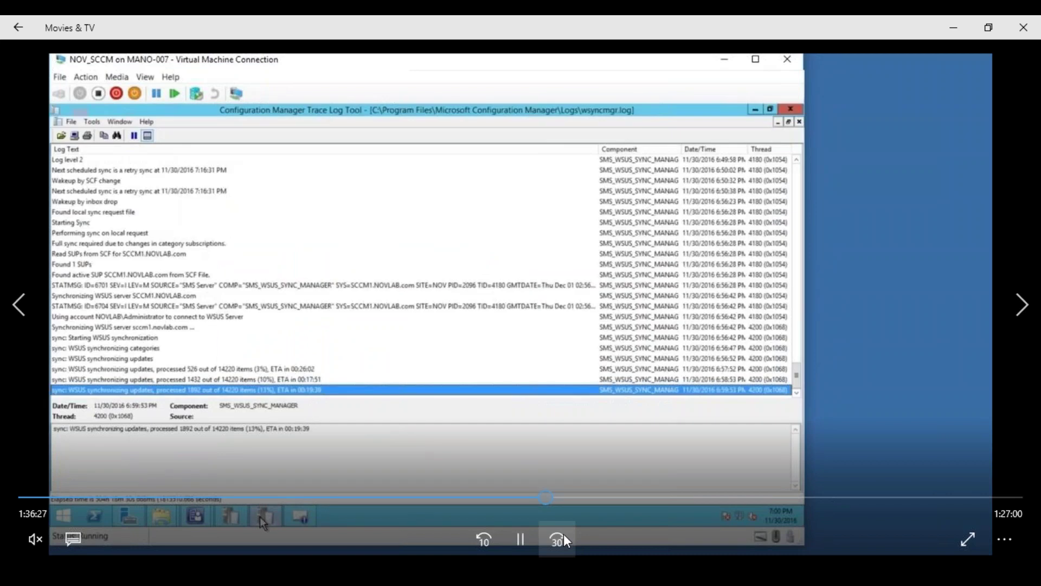
Skip forward in 30-second jumps until wsyncmgr.log shows the sync succeeding.
click(564, 534)
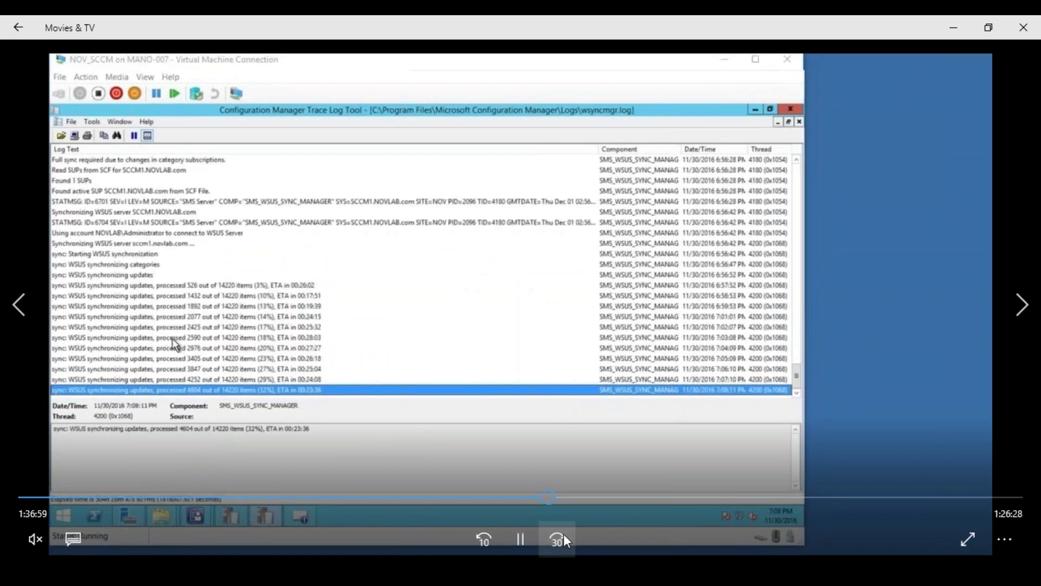
click(564, 533)
click(564, 534)
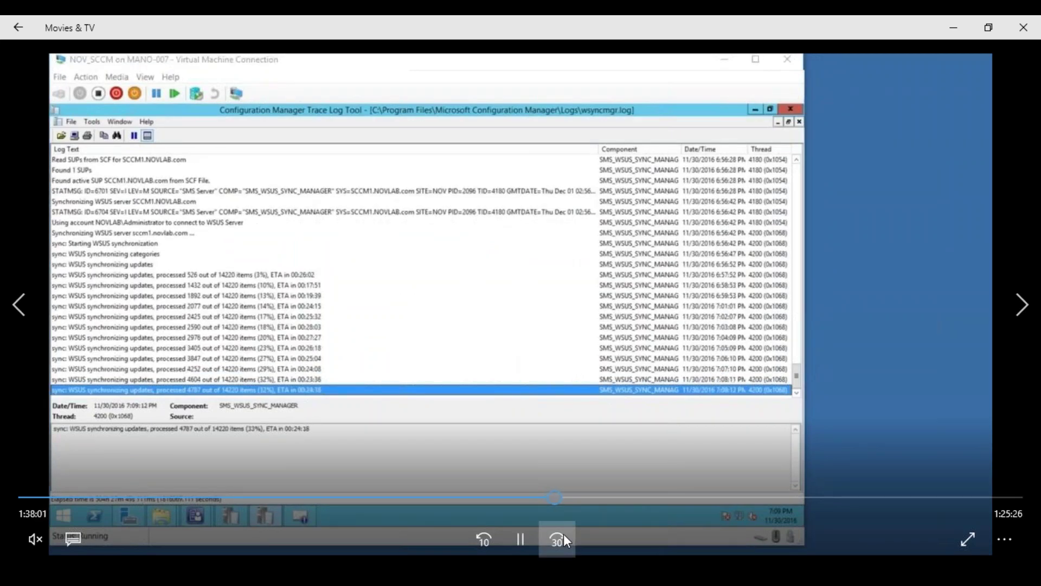
click(563, 533)
click(565, 533)
click(564, 534)
click(564, 533)
click(565, 534)
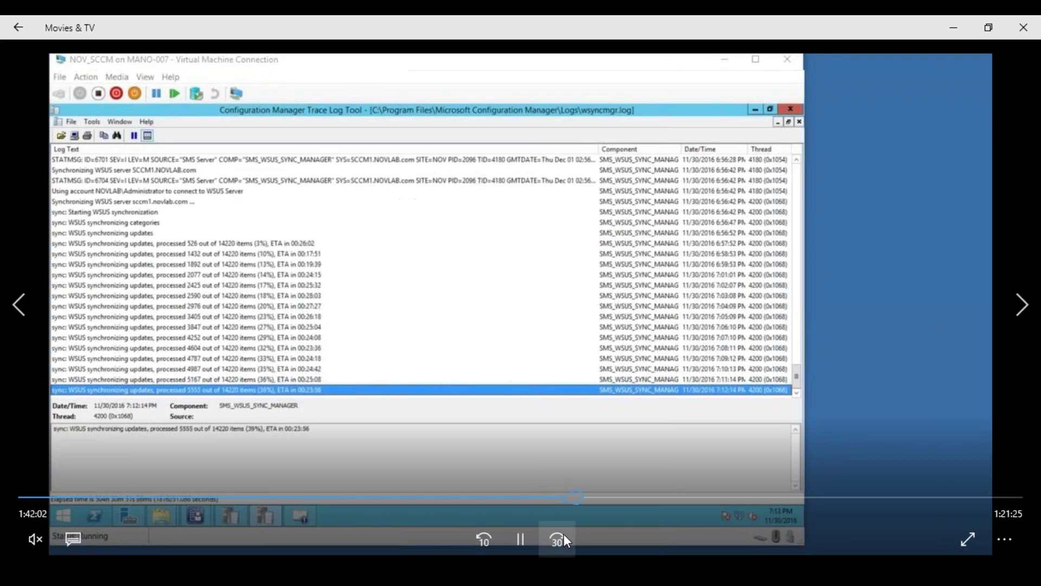
click(564, 533)
click(564, 534)
click(564, 534)
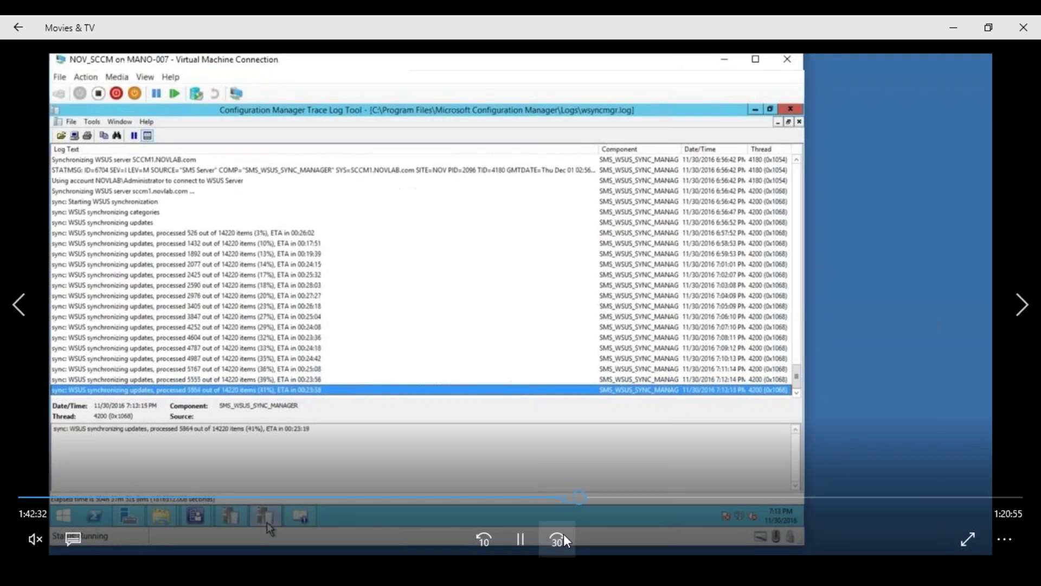
click(564, 534)
click(564, 534)
click(565, 534)
click(564, 534)
click(564, 534)
click(564, 534)
click(564, 534)
click(564, 534)
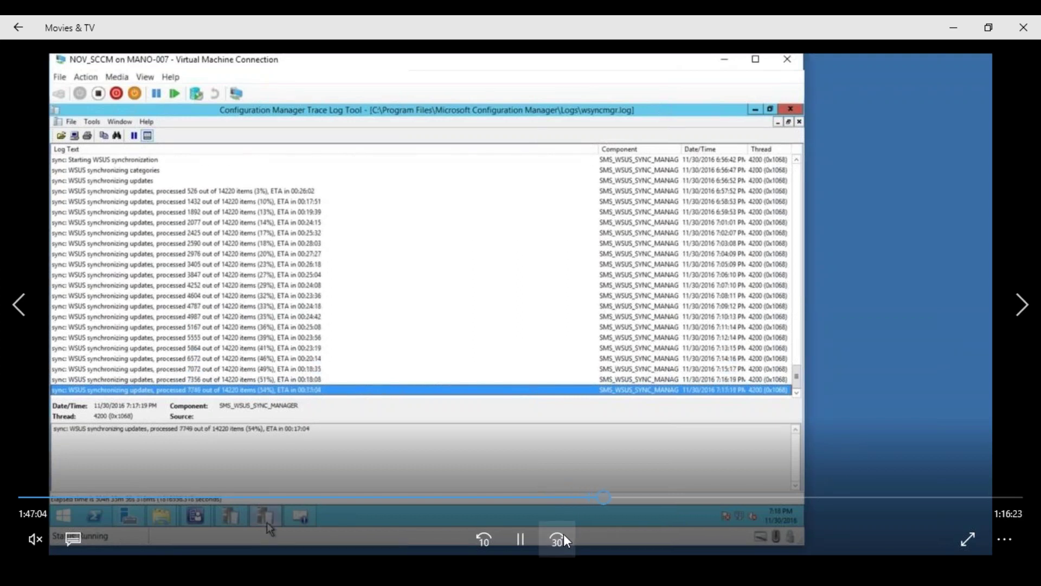
click(564, 534)
click(563, 534)
click(564, 533)
click(564, 534)
click(564, 533)
click(564, 534)
click(564, 533)
click(563, 533)
click(563, 534)
click(564, 533)
click(565, 533)
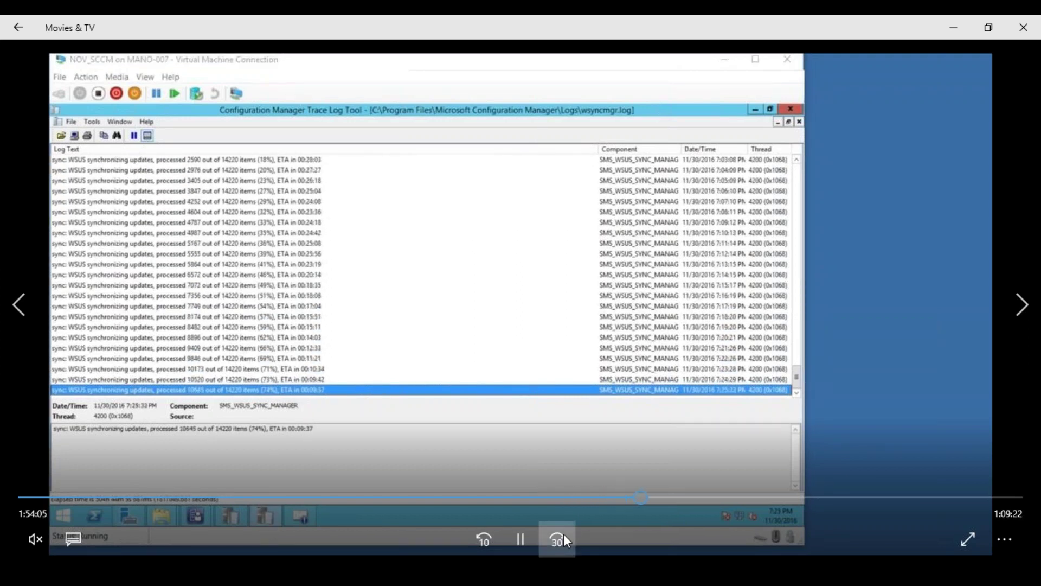
click(564, 534)
click(564, 533)
click(564, 534)
click(564, 534)
click(564, 534)
click(563, 534)
click(564, 534)
click(564, 534)
click(564, 533)
click(565, 534)
click(563, 533)
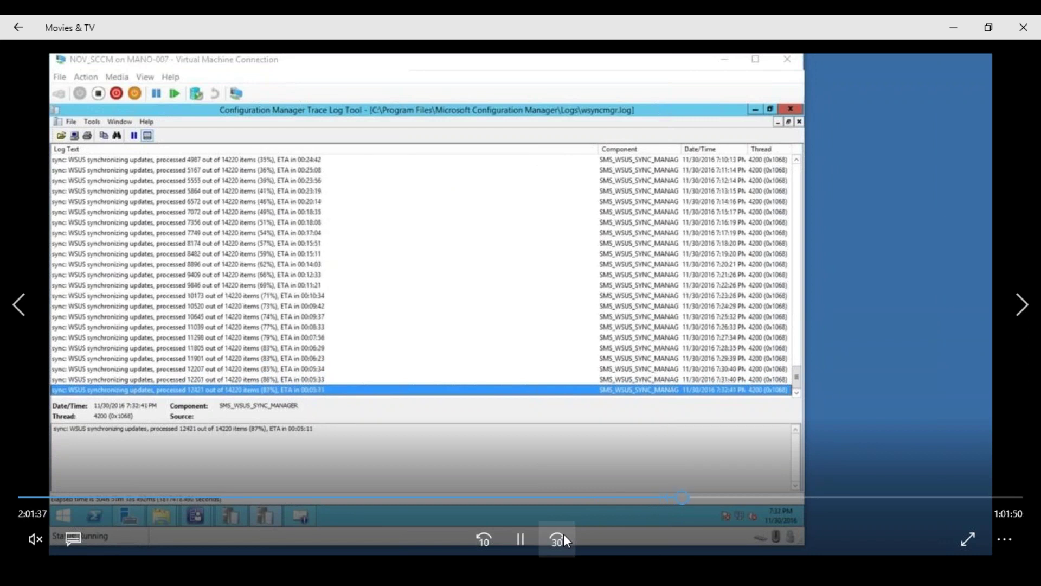
click(564, 534)
click(564, 534)
click(563, 534)
click(564, 534)
click(564, 534)
click(564, 533)
click(564, 534)
click(564, 533)
click(564, 534)
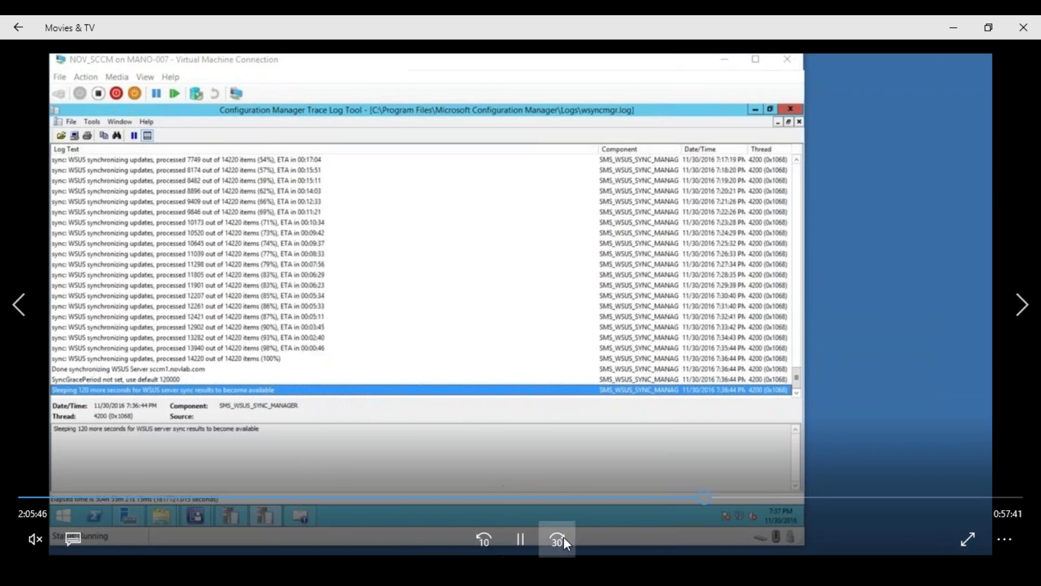
click(564, 539)
click(563, 539)
click(559, 539)
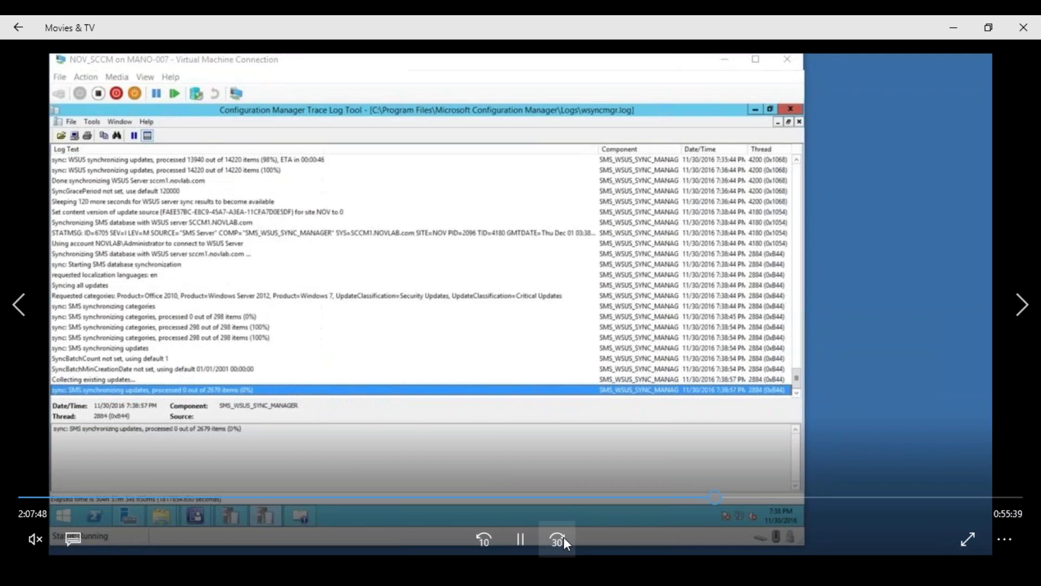
click(560, 539)
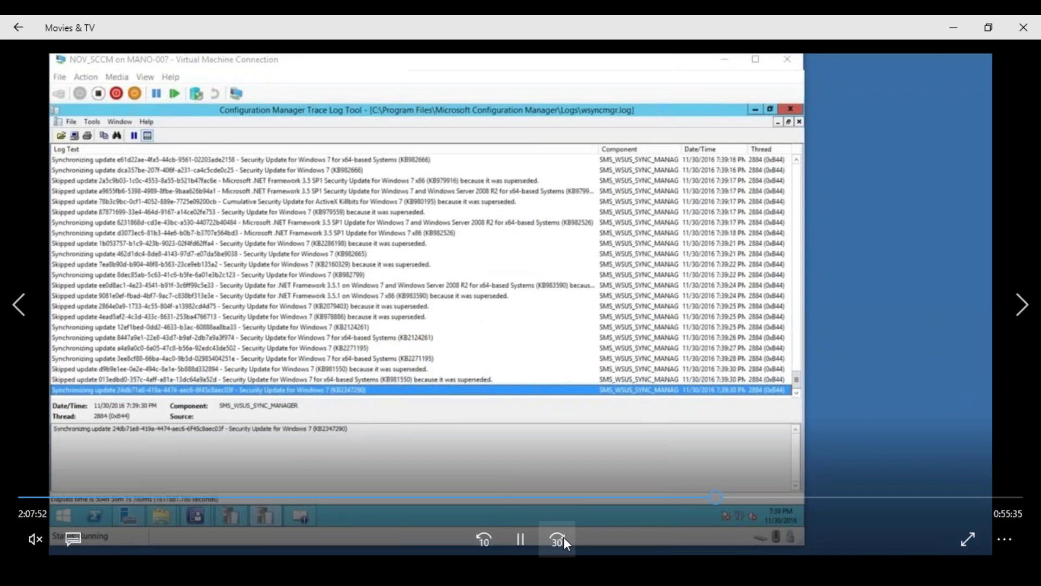
click(559, 539)
click(560, 539)
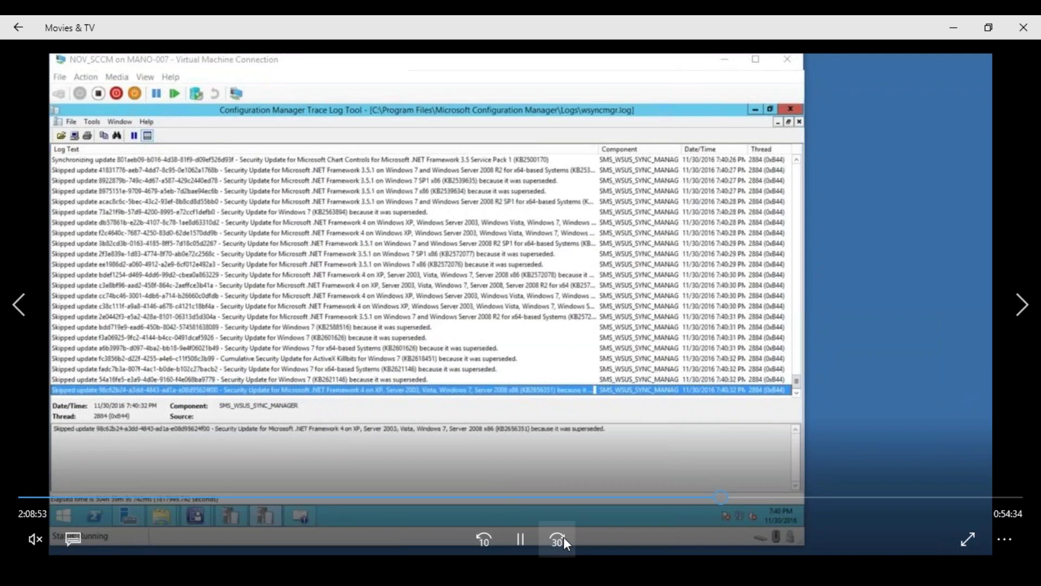
click(559, 539)
click(563, 537)
click(564, 537)
click(564, 537)
click(564, 537)
click(564, 538)
click(563, 537)
click(564, 538)
click(564, 537)
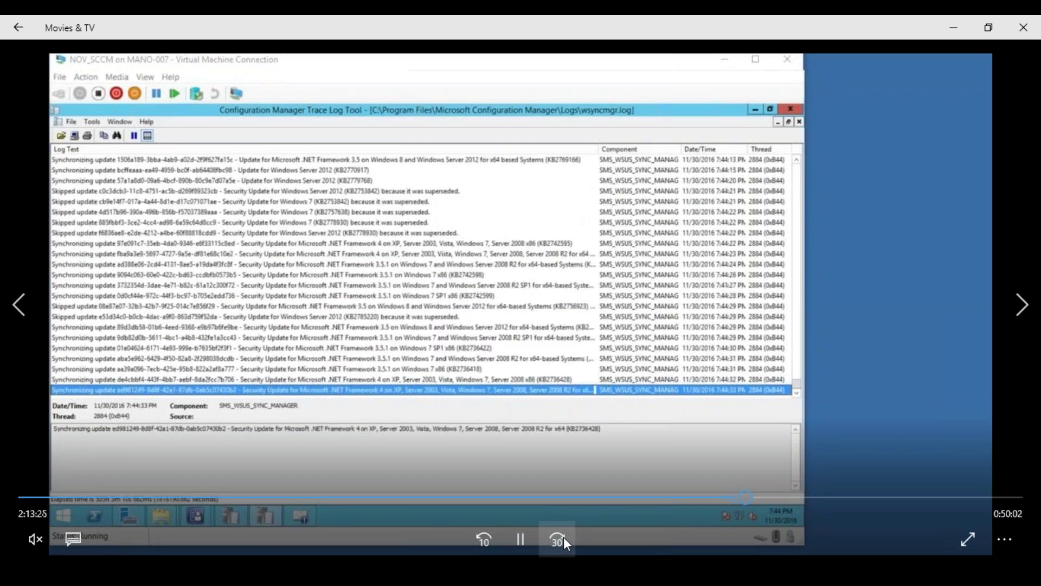
click(564, 537)
click(564, 537)
click(564, 537)
click(564, 537)
click(564, 537)
click(564, 537)
click(564, 537)
click(564, 537)
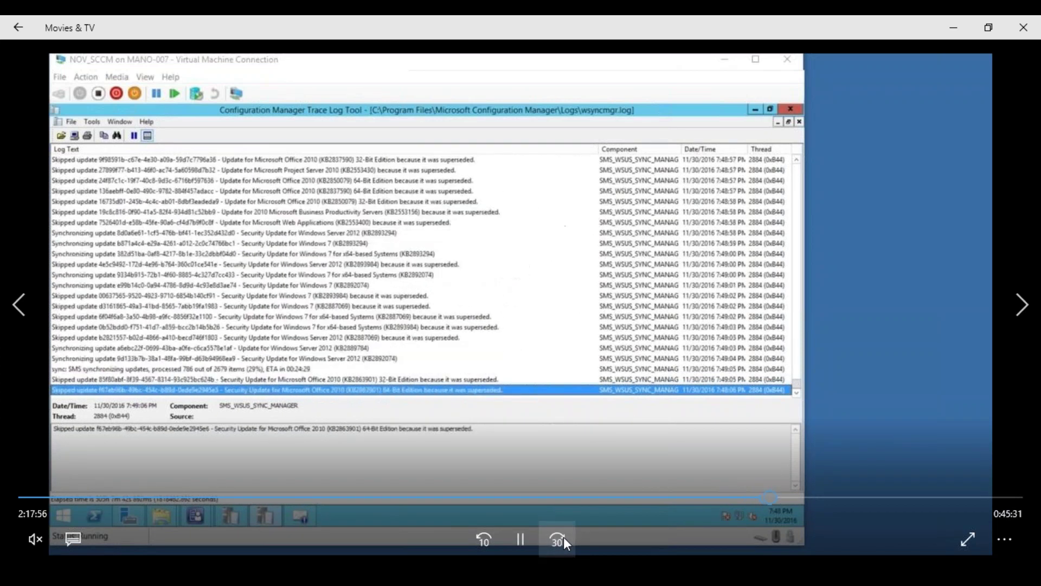
click(564, 537)
click(564, 537)
click(564, 537)
click(564, 537)
click(565, 537)
click(564, 537)
click(564, 537)
click(564, 537)
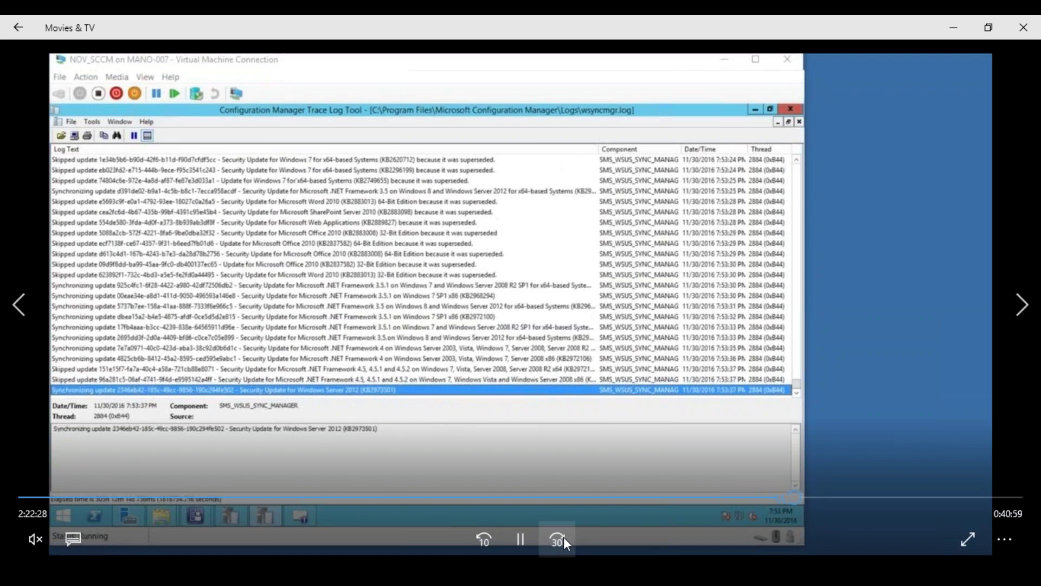
click(564, 537)
click(564, 537)
click(564, 538)
click(564, 537)
click(564, 537)
click(563, 537)
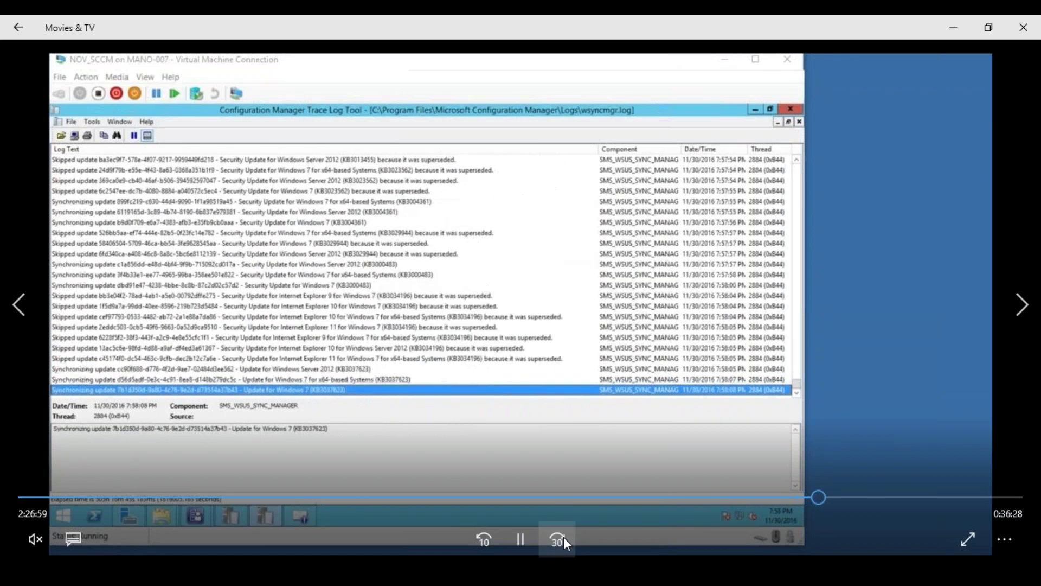
click(564, 537)
click(564, 537)
click(563, 537)
click(564, 537)
click(563, 537)
click(564, 537)
click(564, 537)
click(564, 537)
click(564, 537)
click(564, 538)
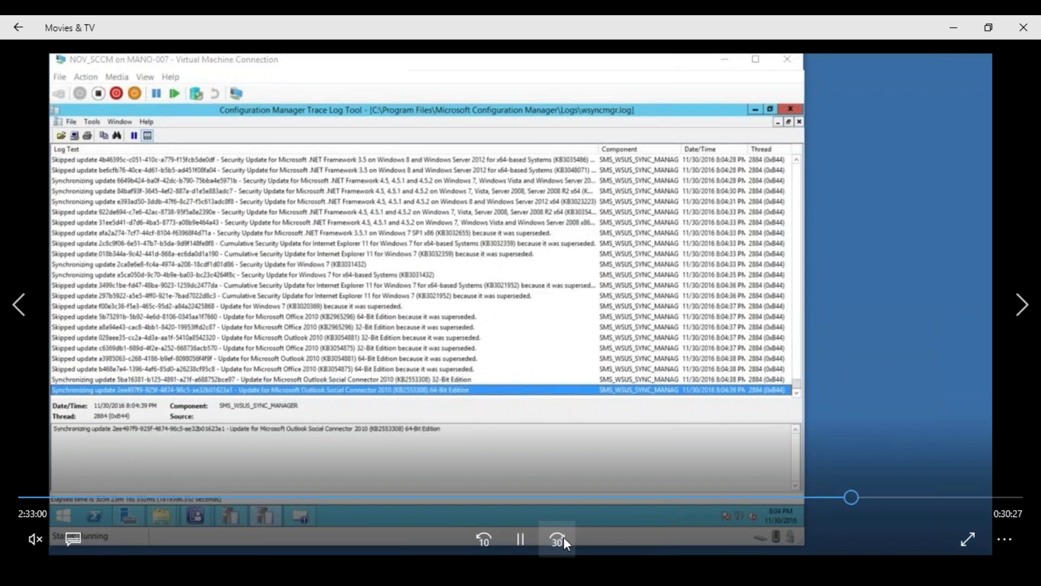
click(563, 538)
click(564, 537)
click(564, 537)
click(564, 537)
click(563, 537)
click(564, 537)
click(564, 537)
click(564, 537)
click(564, 537)
click(564, 537)
click(564, 537)
click(563, 537)
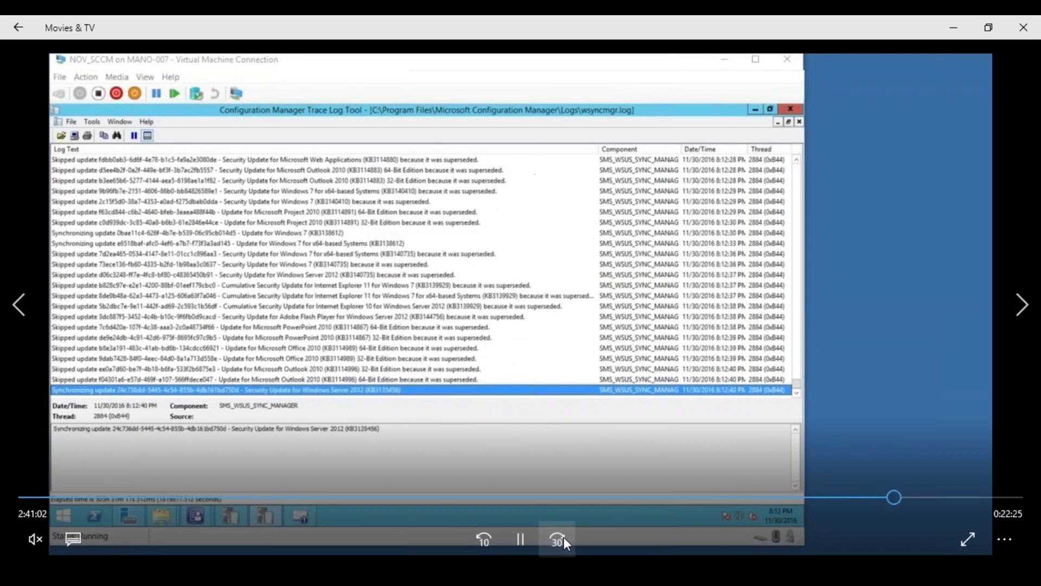
click(564, 538)
click(564, 537)
click(564, 537)
click(564, 537)
click(564, 537)
click(563, 537)
click(564, 537)
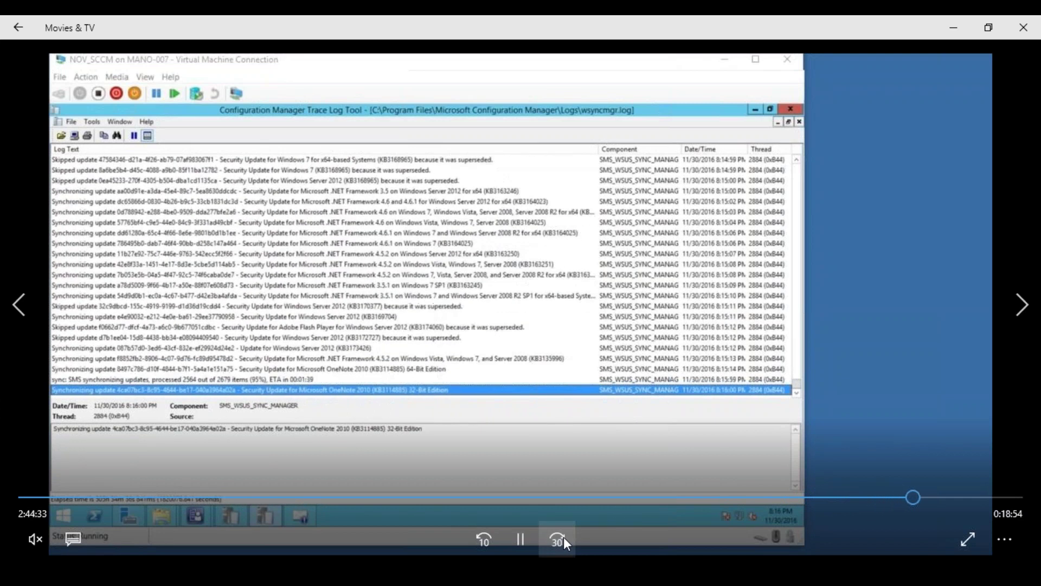
click(564, 536)
click(563, 537)
click(564, 538)
click(565, 537)
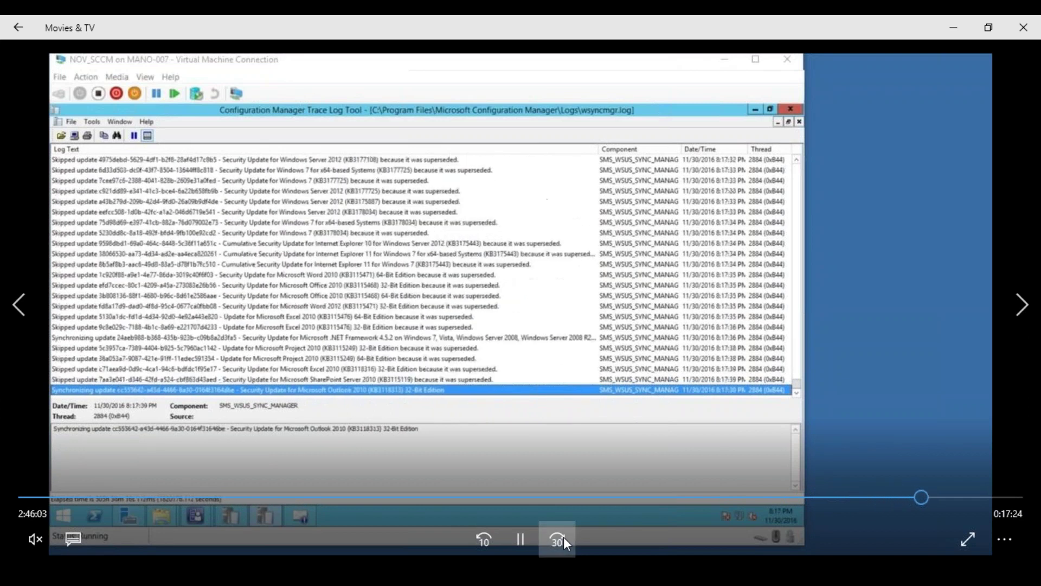
click(564, 538)
click(564, 537)
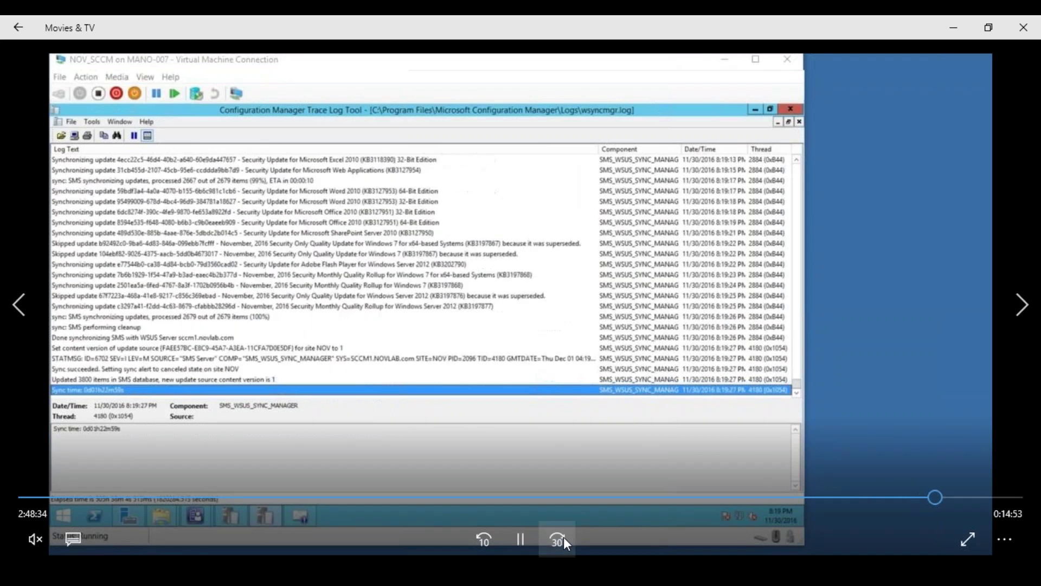
click(564, 537)
click(564, 537)
click(564, 537)
click(564, 537)
click(564, 537)
click(564, 537)
click(564, 537)
click(564, 537)
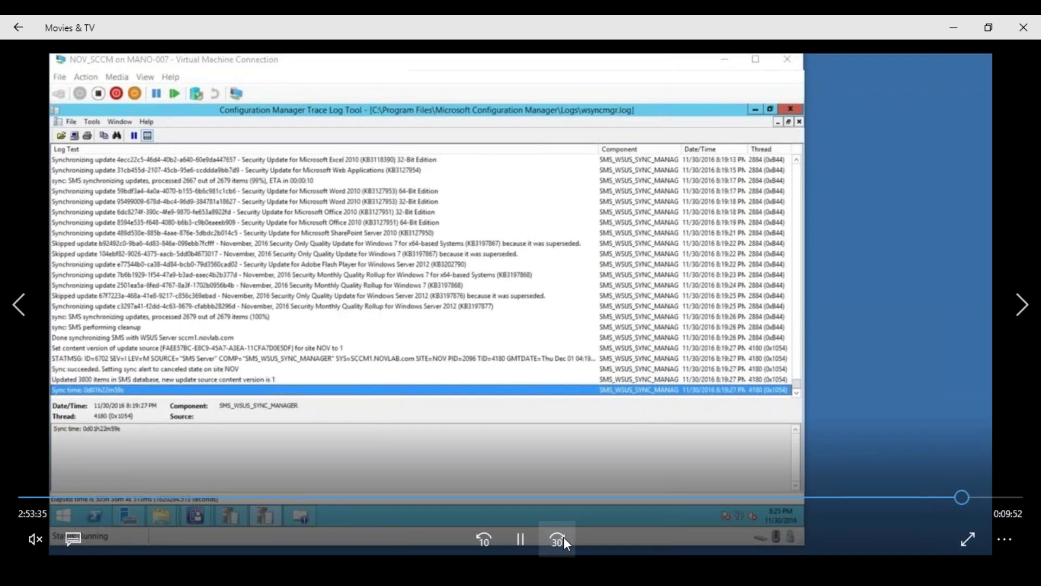
click(563, 537)
click(564, 537)
click(563, 537)
click(564, 537)
click(564, 537)
click(563, 537)
click(564, 537)
click(564, 537)
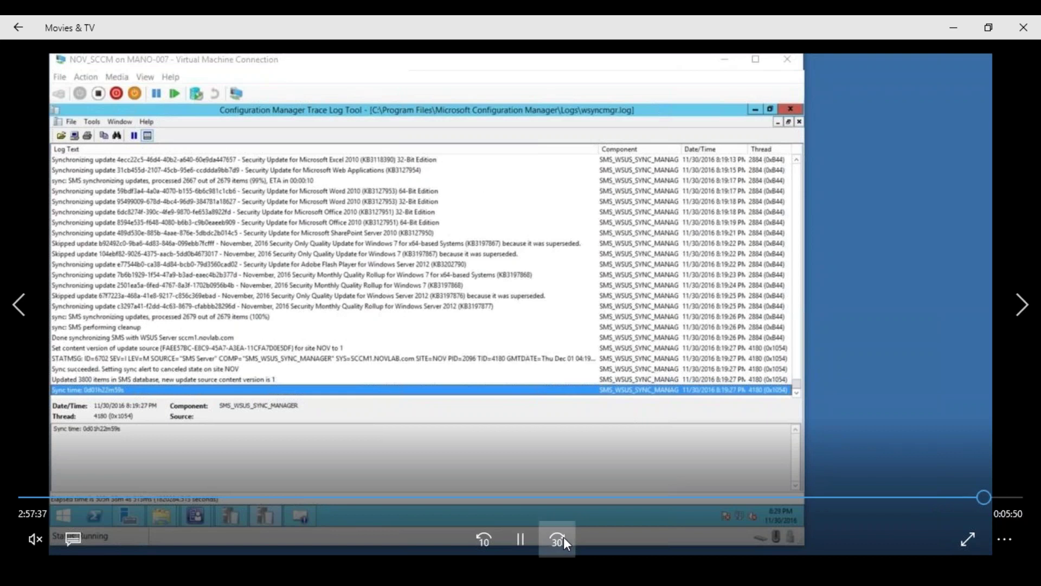
click(564, 537)
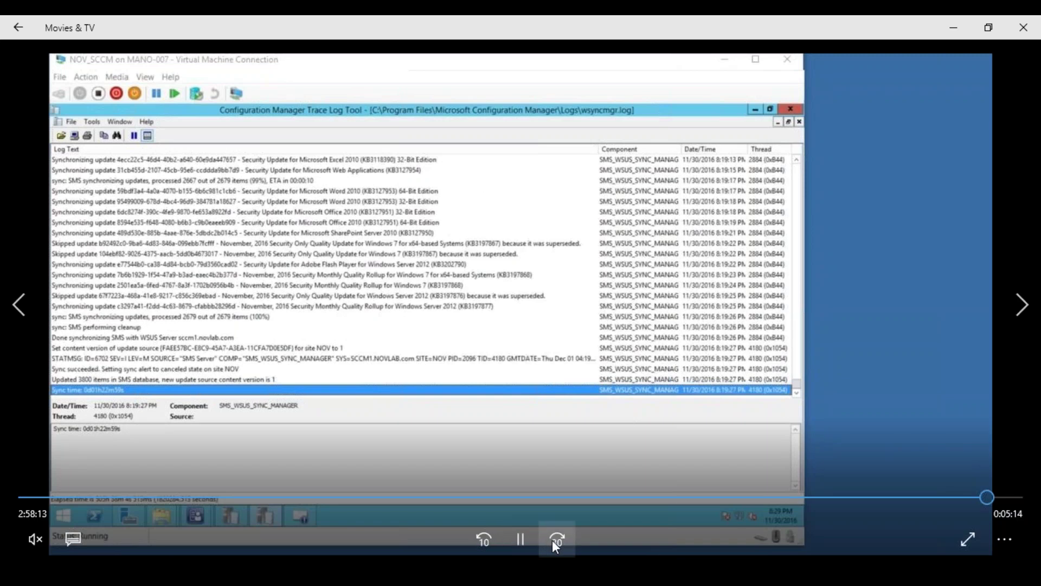
Skip ahead to the end of the 20_PatchManagement_01 video at 3:03:27.
click(556, 539)
click(556, 539)
click(556, 539)
click(556, 539)
click(554, 541)
click(553, 541)
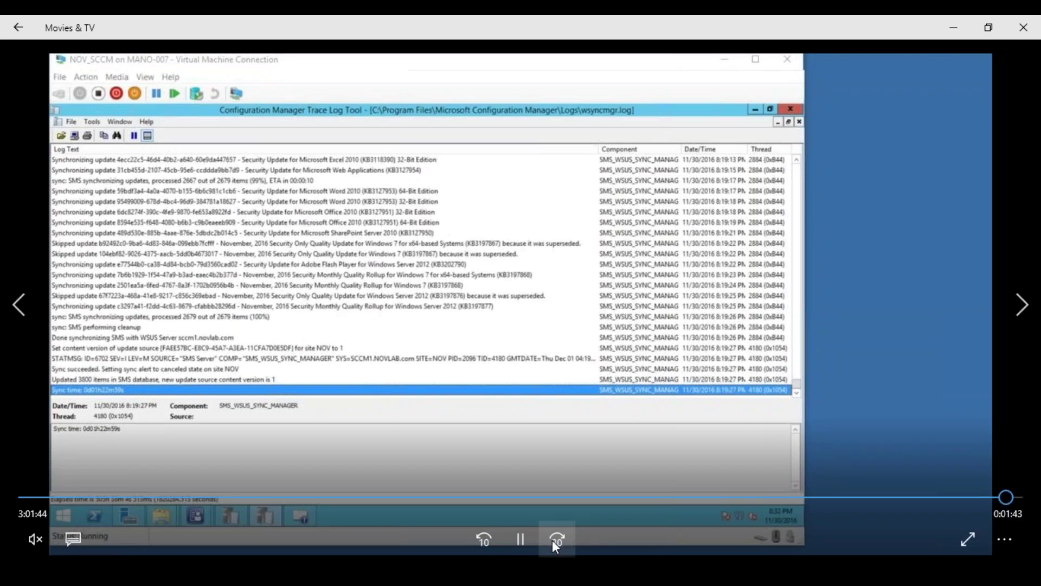
click(553, 541)
click(554, 540)
click(553, 541)
click(553, 541)
click(554, 540)
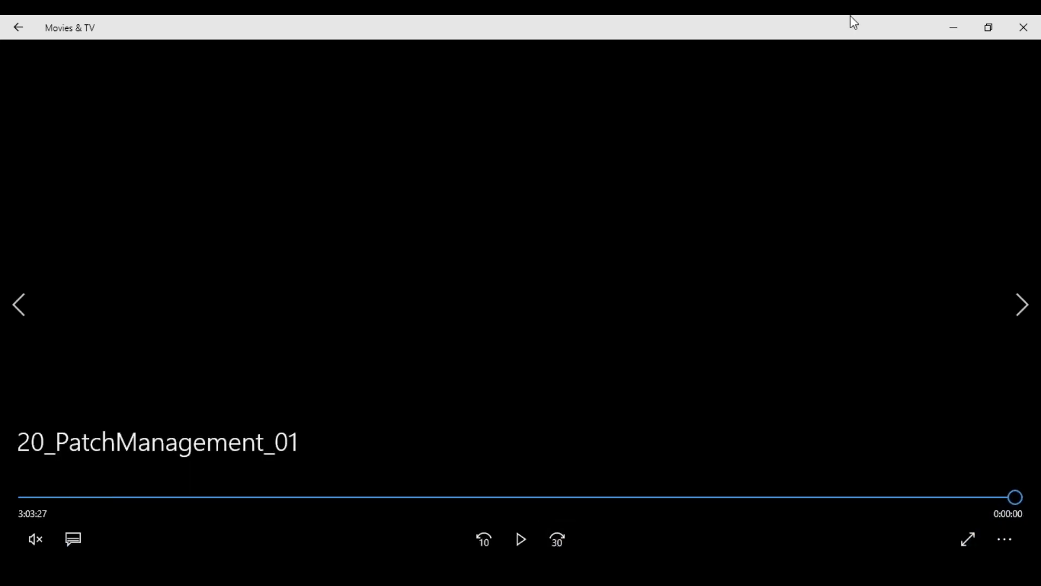
Play the next video and skip to 0:01:32, where All Software Updates lists 950 updates.
click(1024, 30)
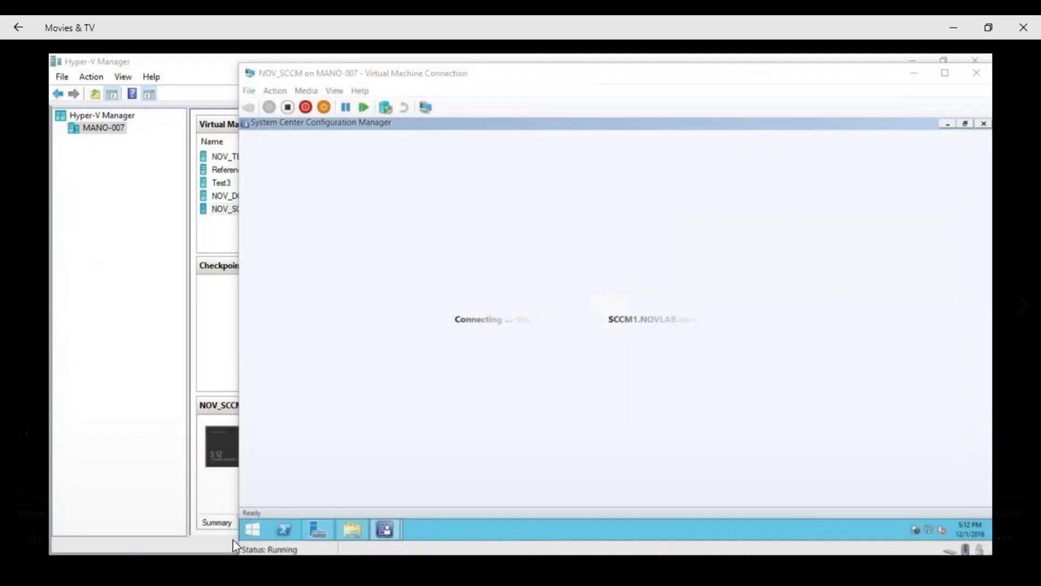
click(557, 538)
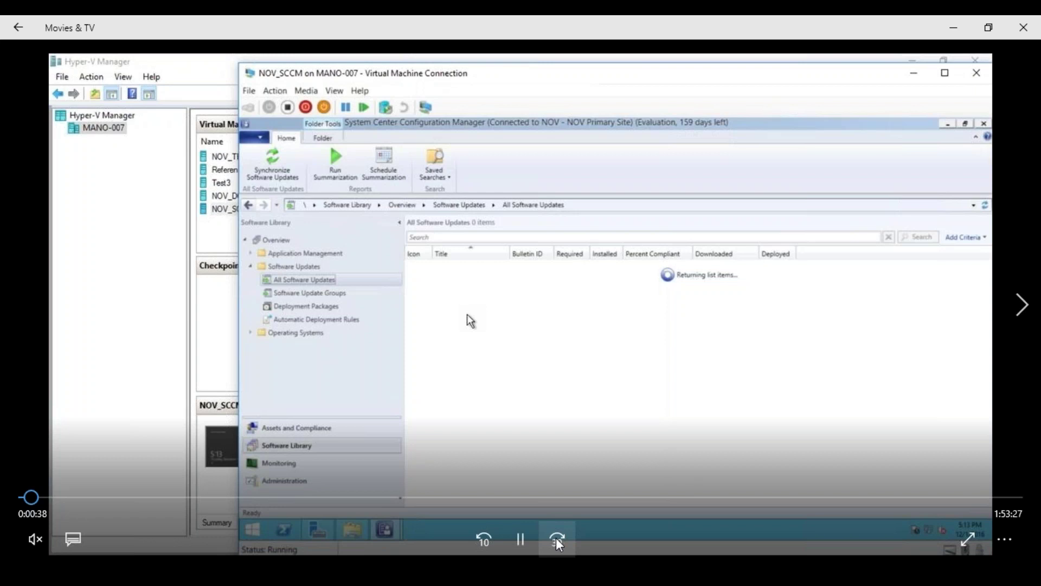
click(557, 539)
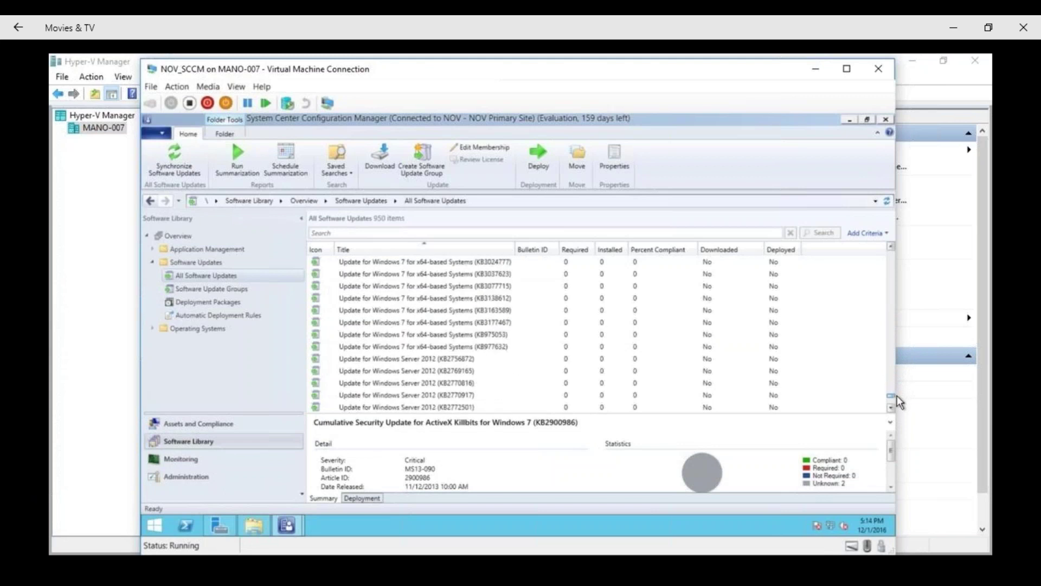
mouse_move(524, 482)
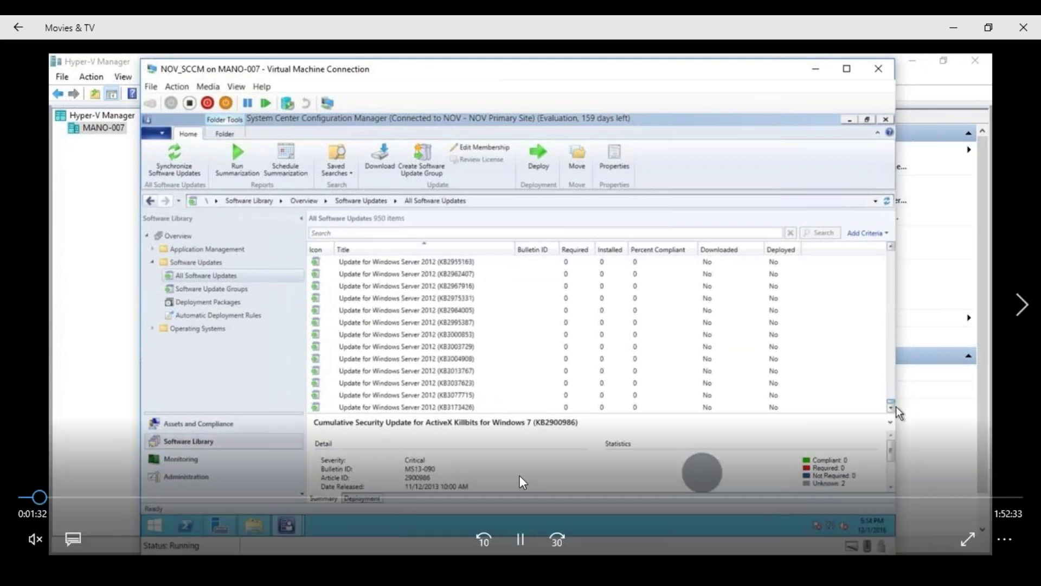
click(524, 553)
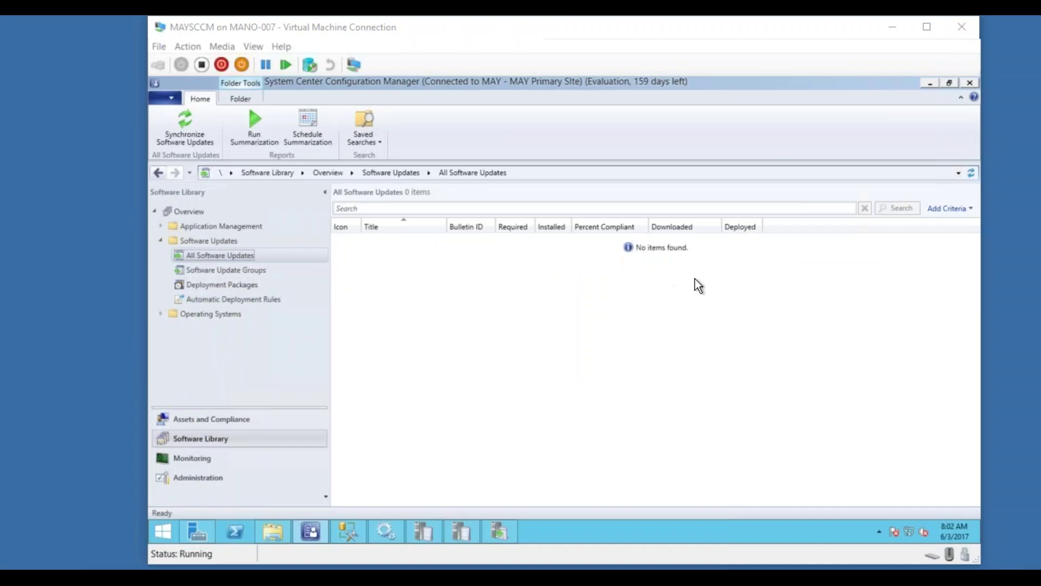
click(971, 172)
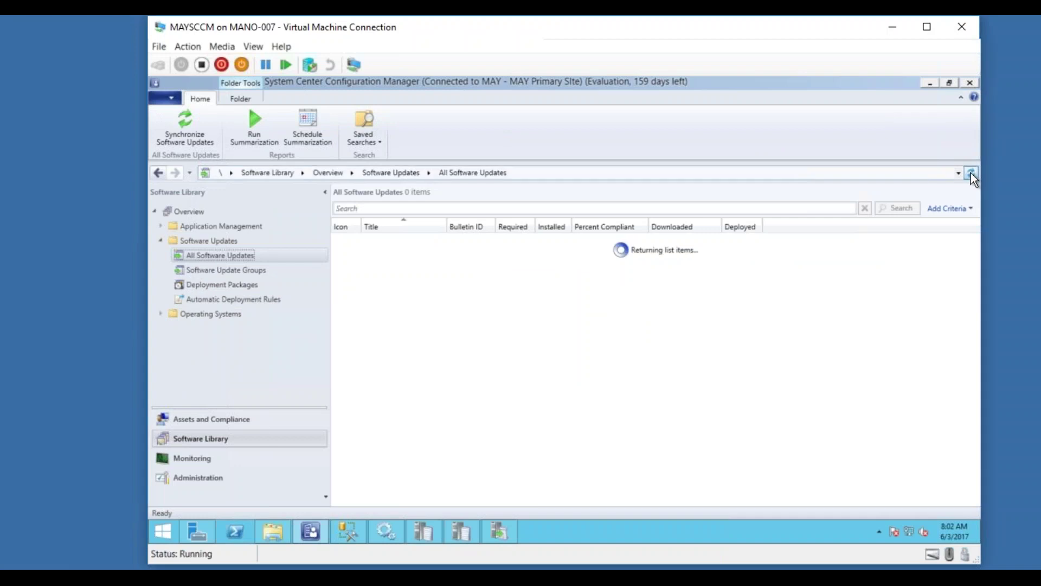